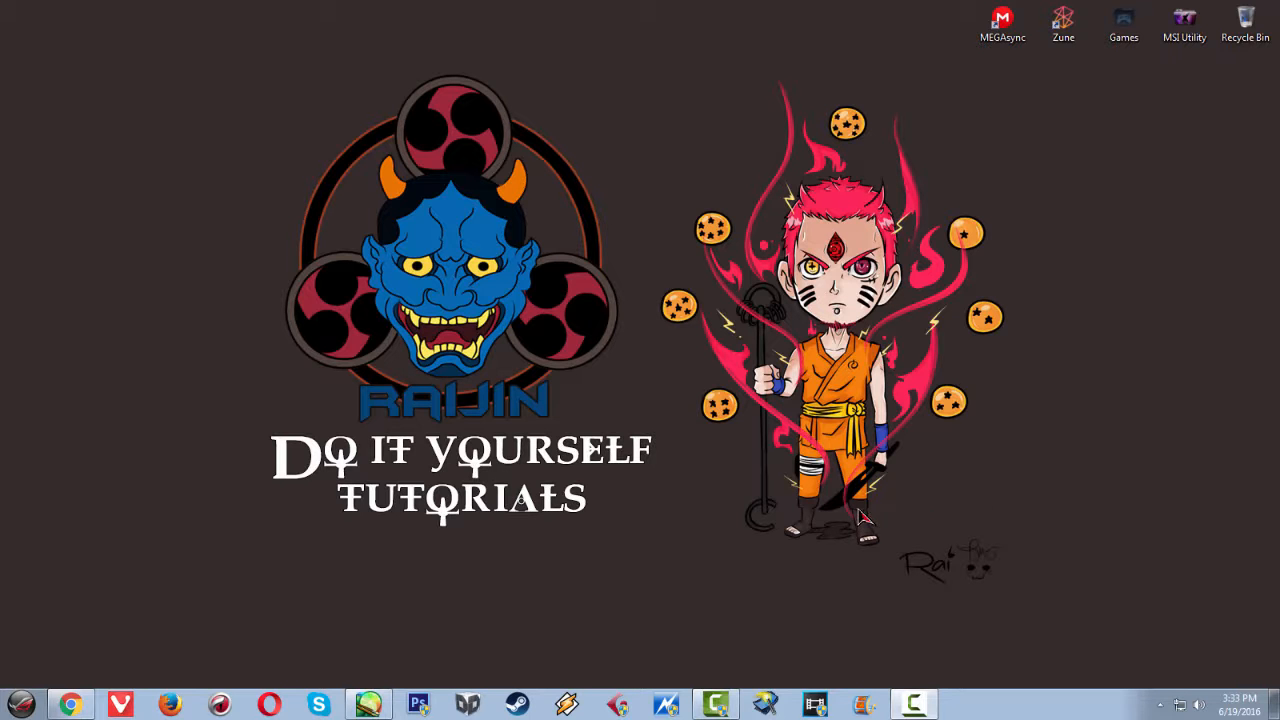
Switch to Chrome and look over the RaijinDIYT channel's uploaded tutorial videos
click(70, 704)
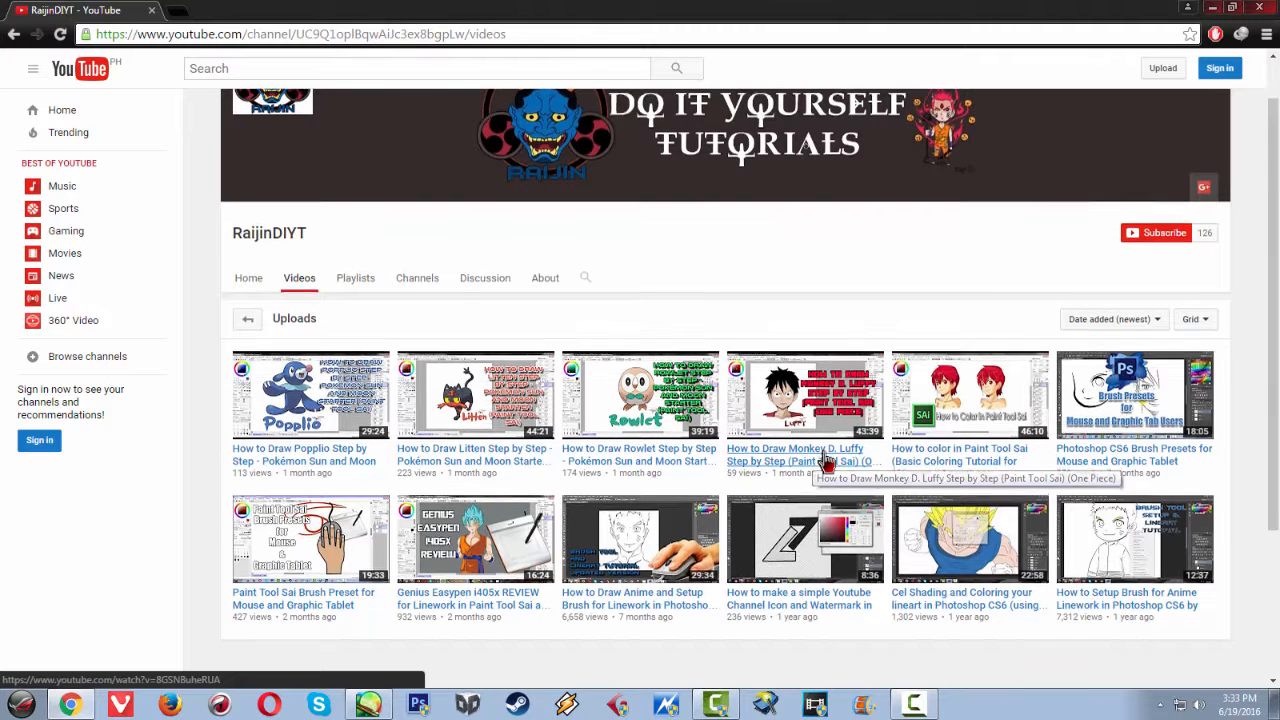
scroll(826, 460, down, 1)
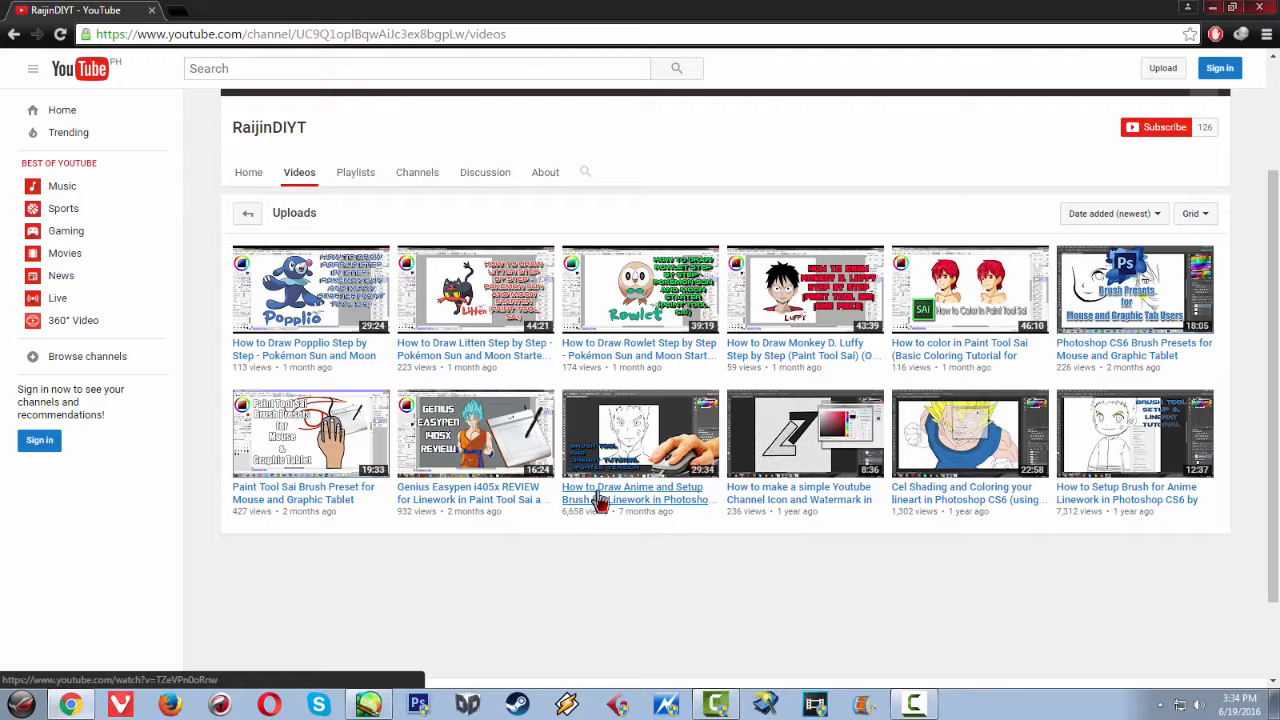
click(1212, 8)
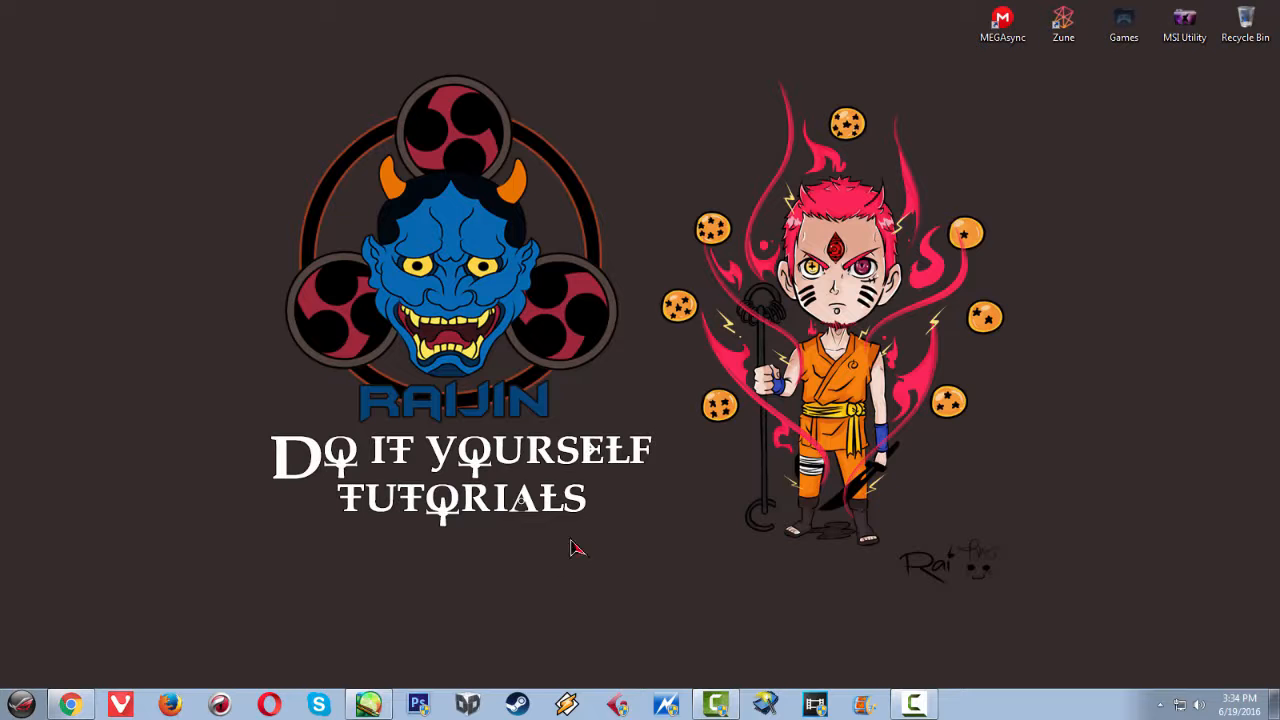
Switch to PaintTool SAI and examine the finished Gold Mouse line art up close and as a whole
click(368, 704)
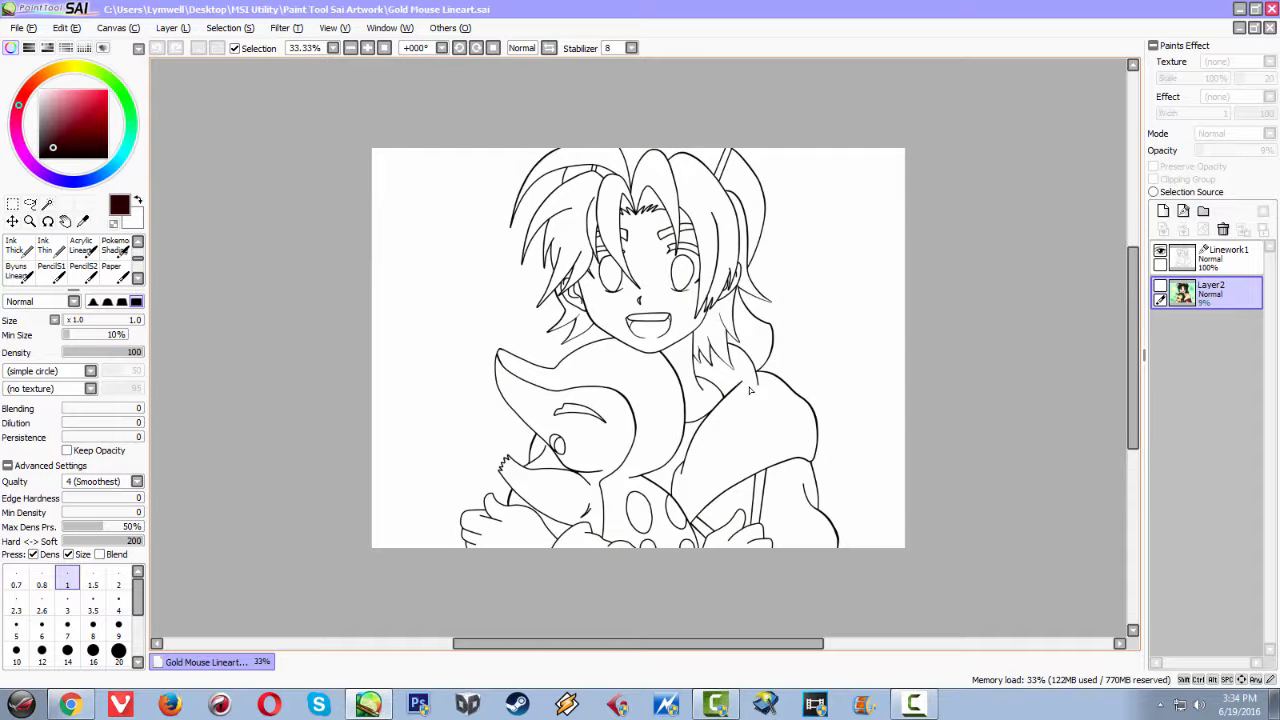
scroll(750, 390, down, 1)
scroll(652, 303, up, 2)
drag(658, 436, 603, 325)
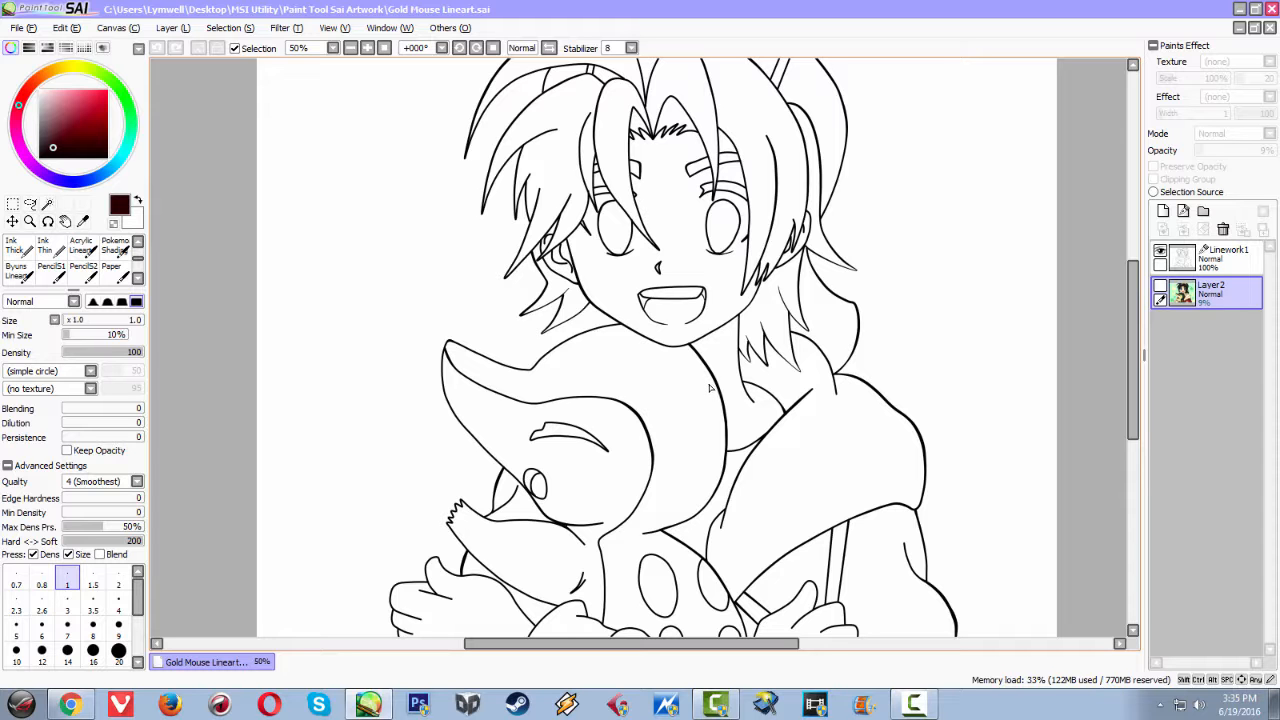
scroll(710, 386, up, 3)
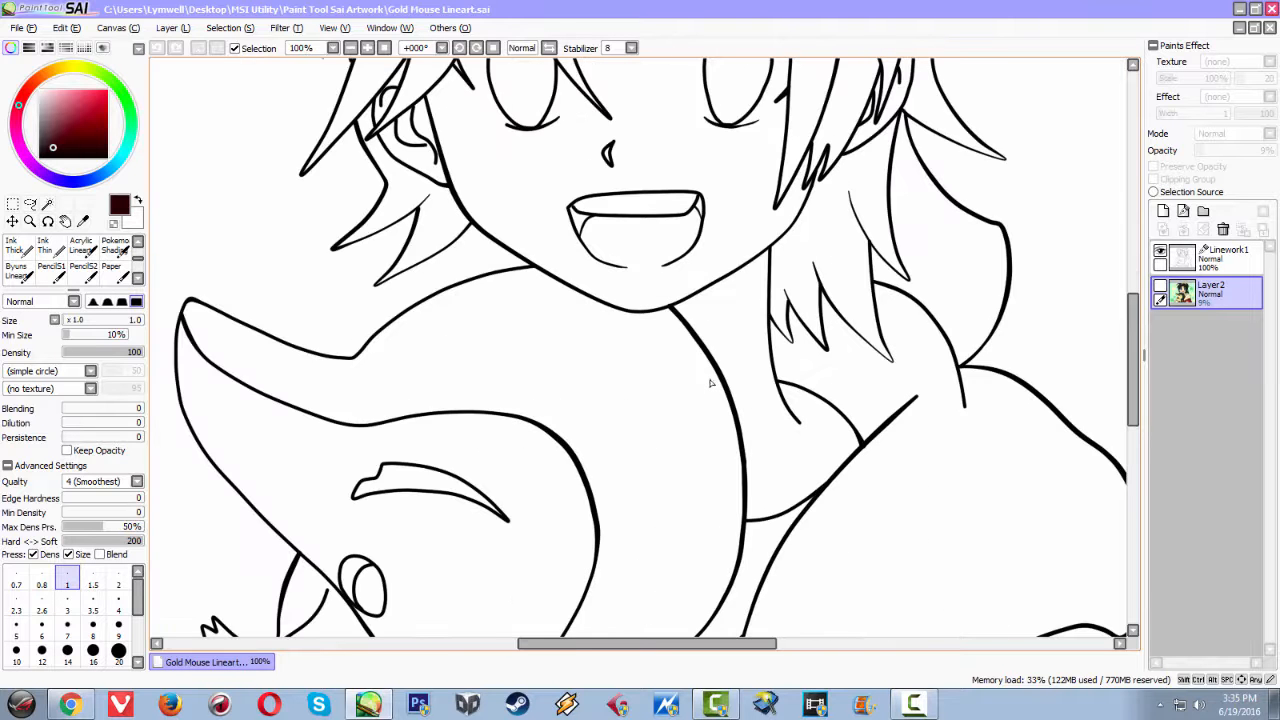
scroll(711, 383, down, 1)
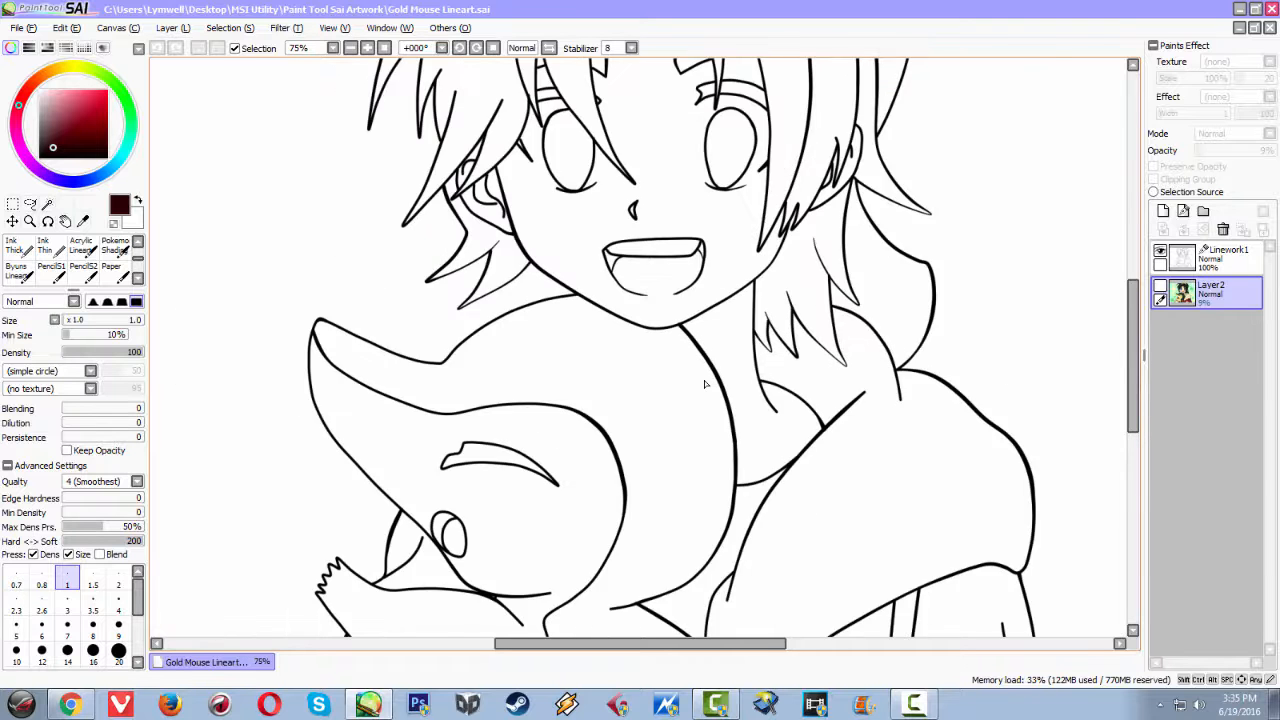
scroll(704, 384, down, 1)
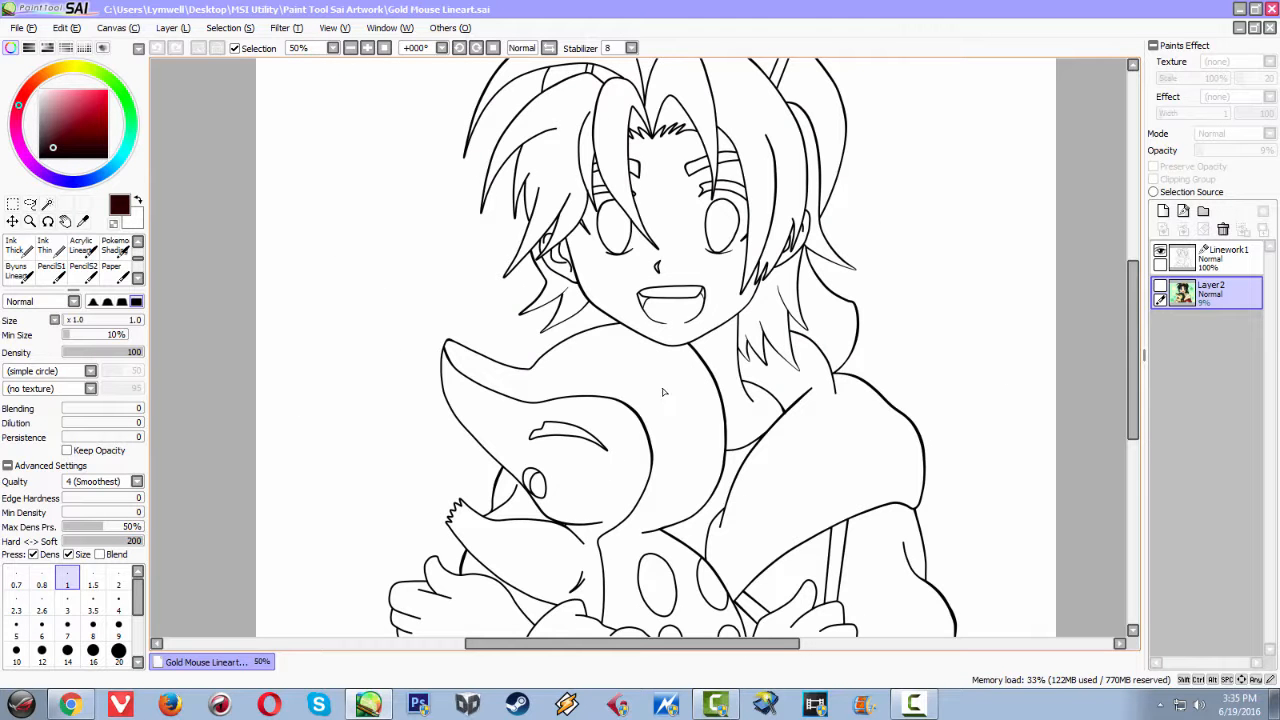
scroll(675, 390, down, 1)
scroll(675, 390, up, 1)
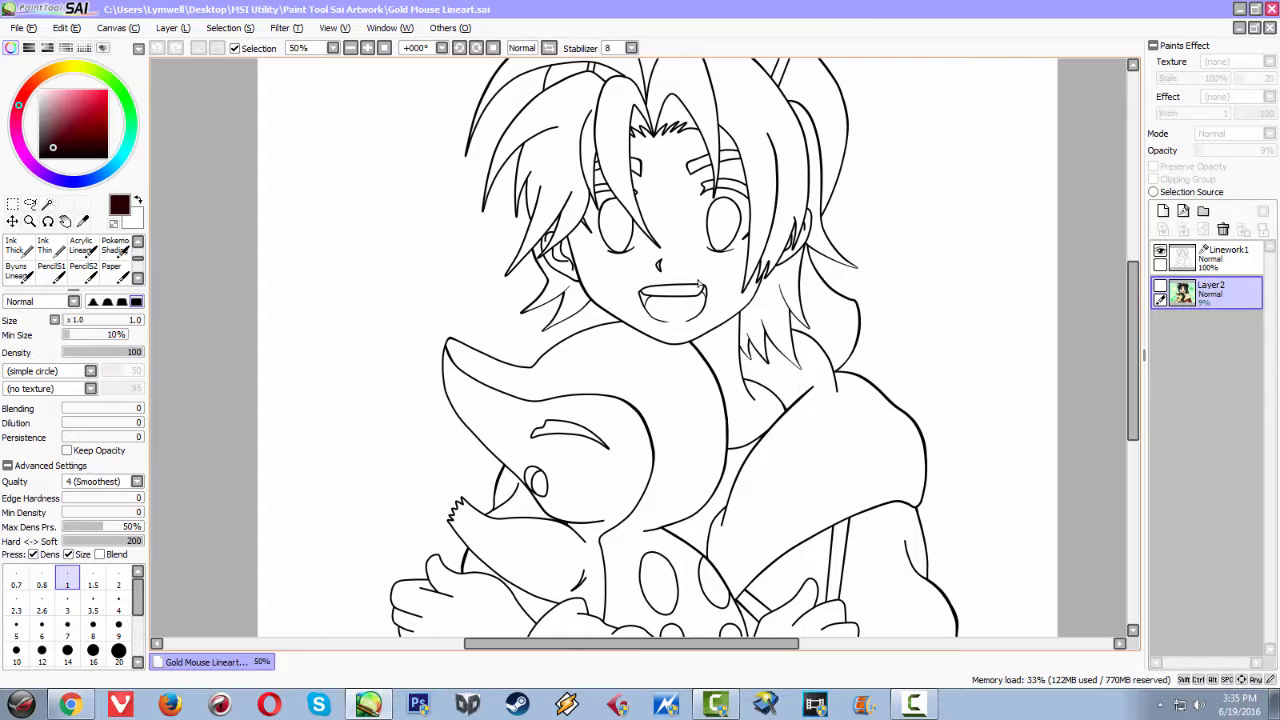
Hide the Linework1 layer, show the Layer2 reference picture and raise its opacity to 68% to examine it
click(1163, 252)
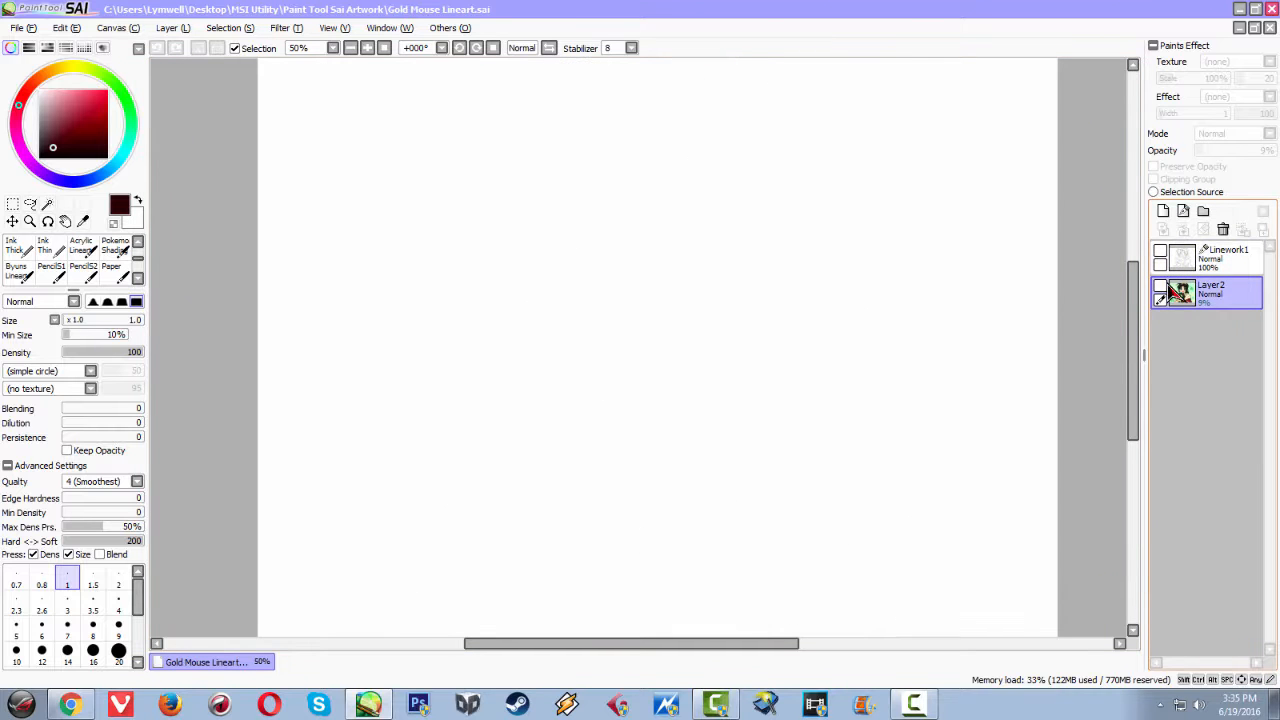
click(1162, 289)
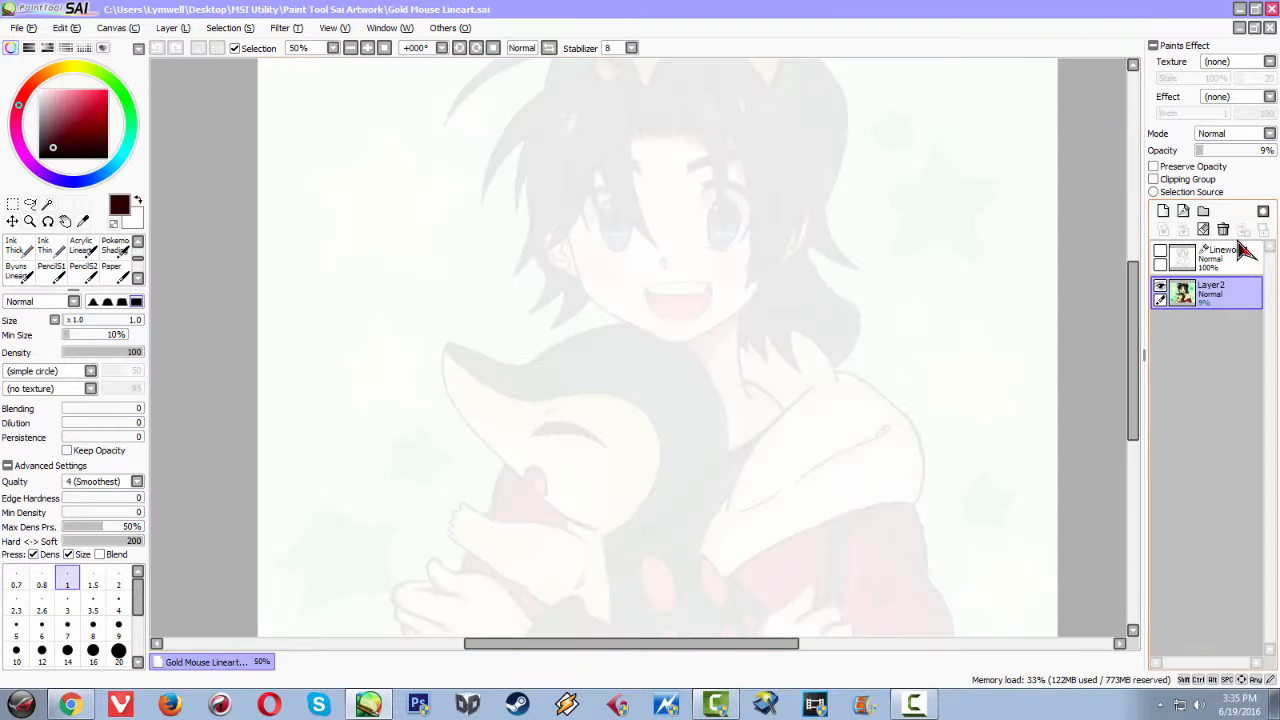
drag(1236, 151, 1251, 150)
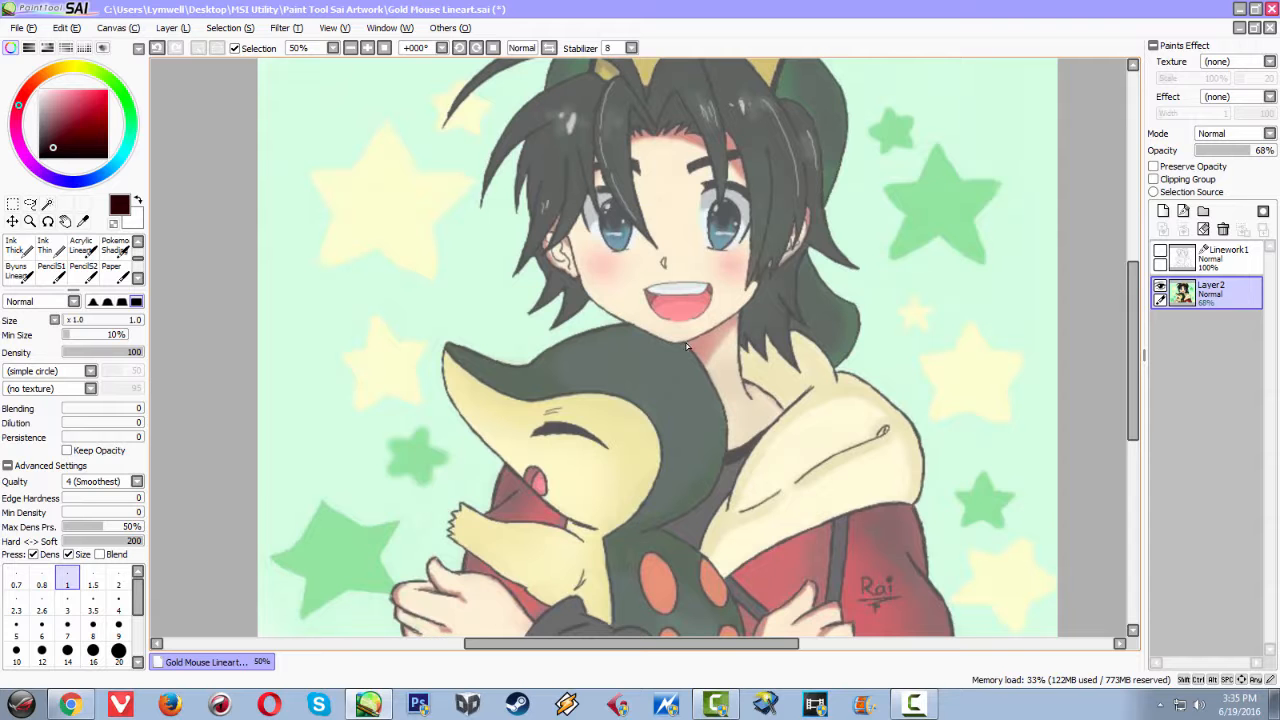
scroll(683, 347, down, 2)
scroll(683, 347, up, 2)
scroll(677, 290, up, 2)
scroll(673, 304, down, 2)
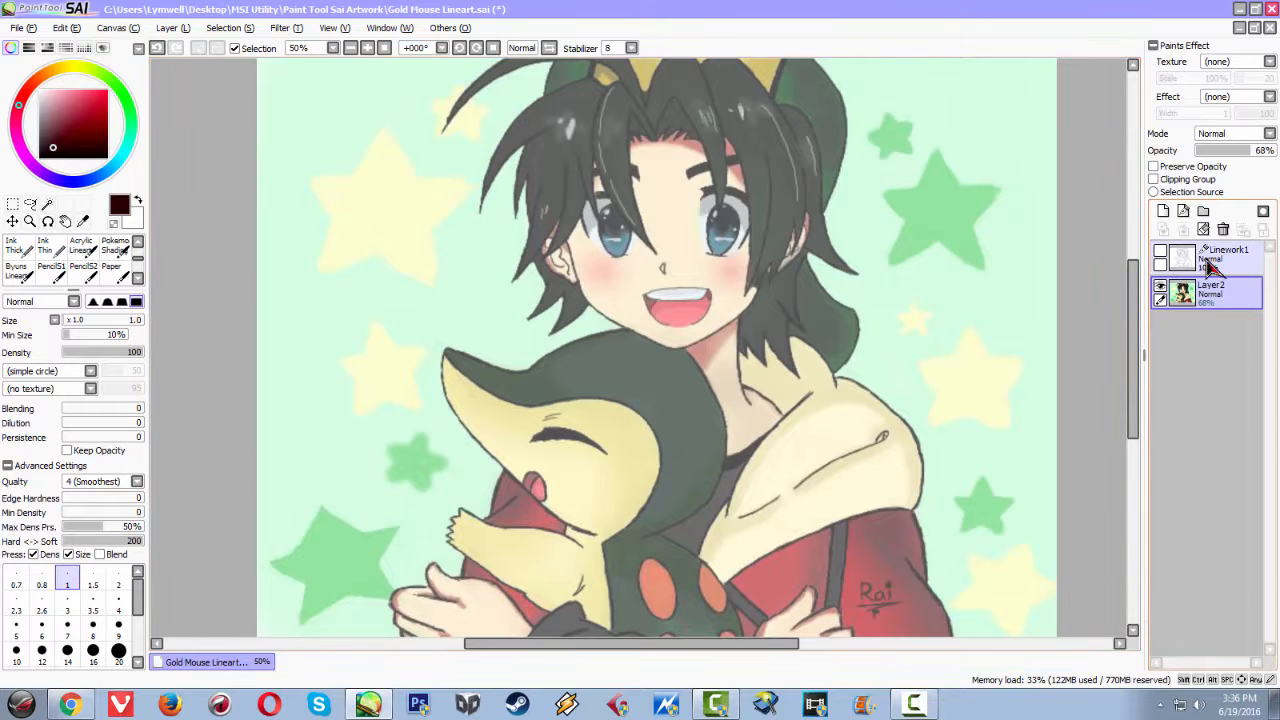
Lower Layer2's opacity to 20%, and swap the visible layer from Layer2 back to Linework1
click(1213, 155)
click(1180, 258)
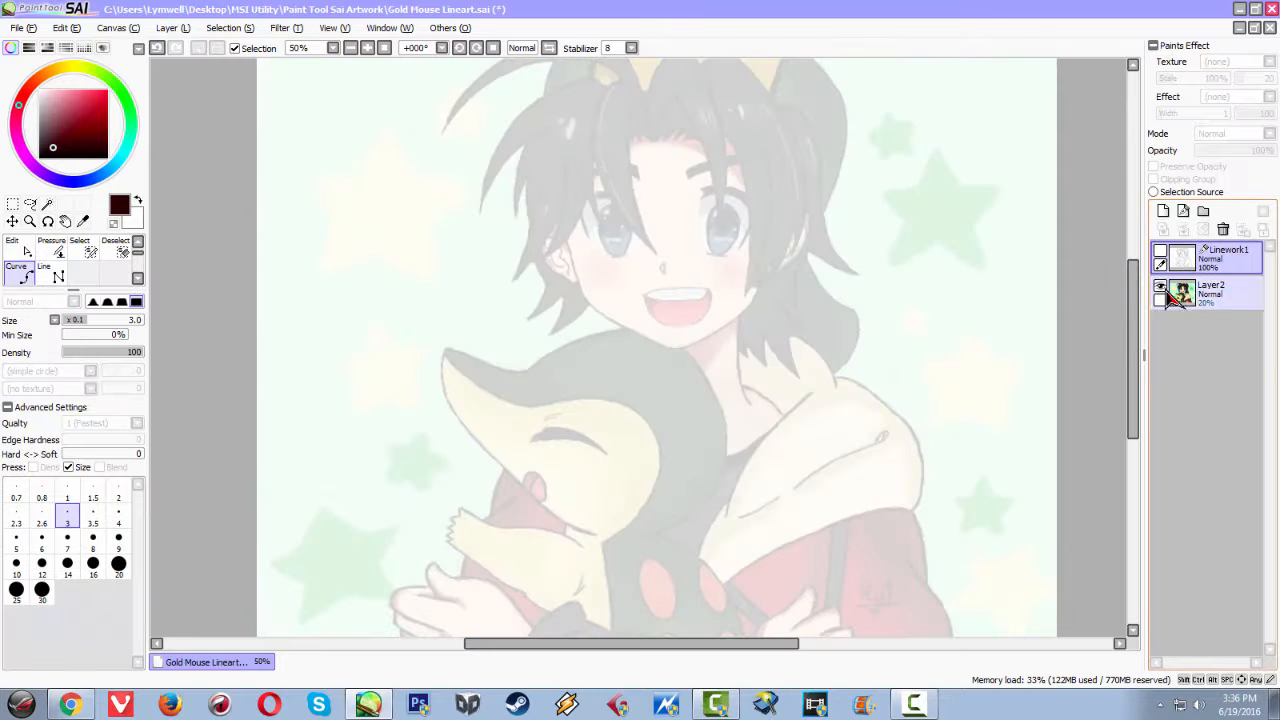
click(1160, 288)
click(1160, 251)
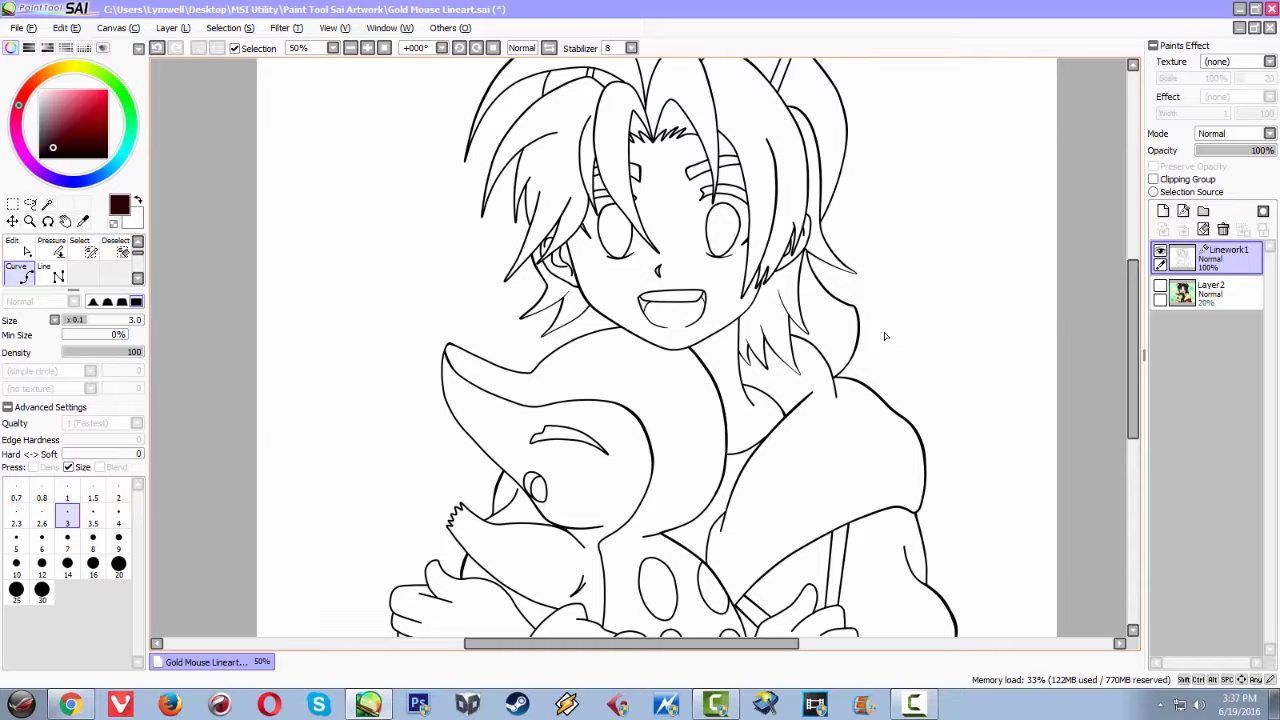
Add a new linework layer and display only the Layer2 reference beneath it, at 26% opacity
click(1186, 214)
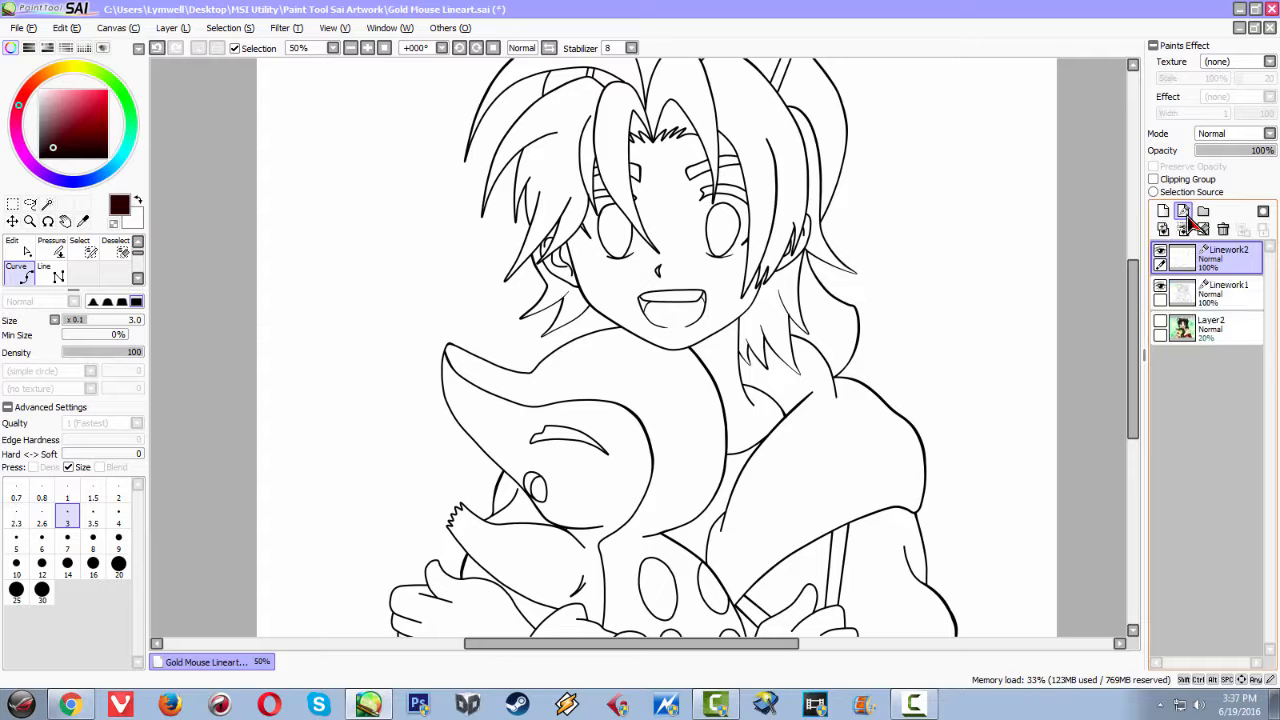
click(1160, 288)
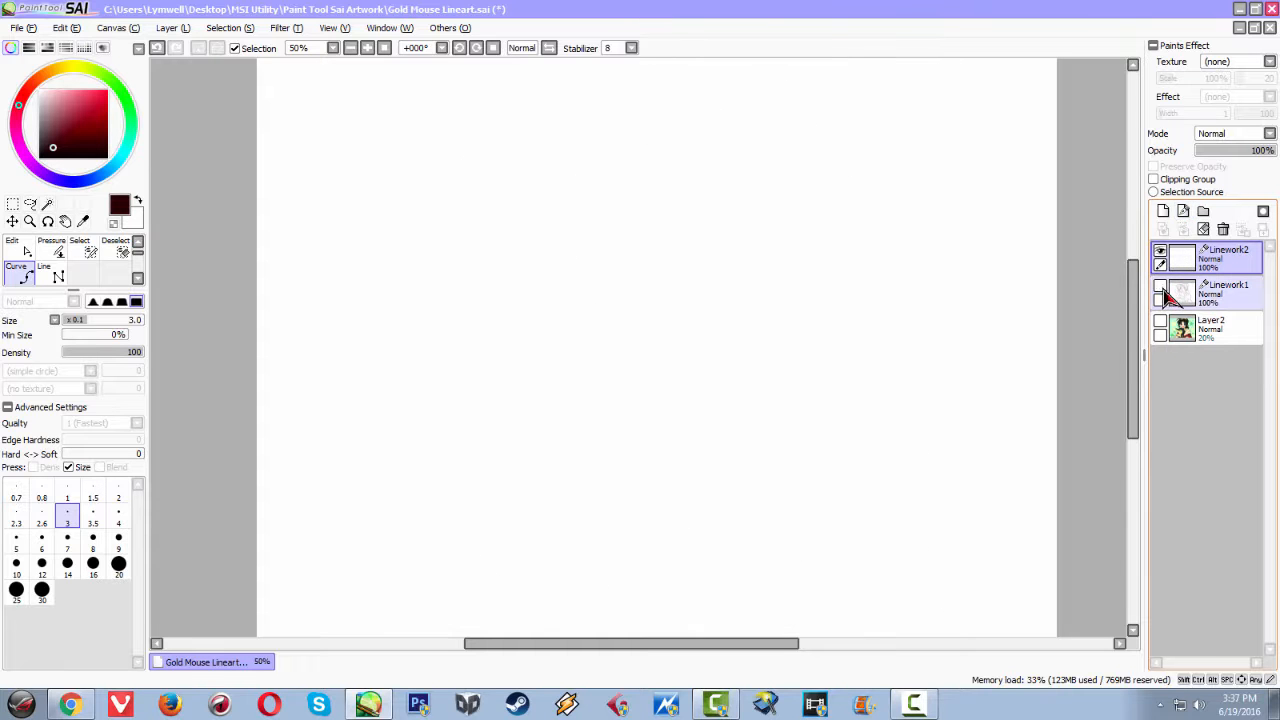
click(1160, 321)
click(1212, 333)
drag(1213, 155, 1222, 161)
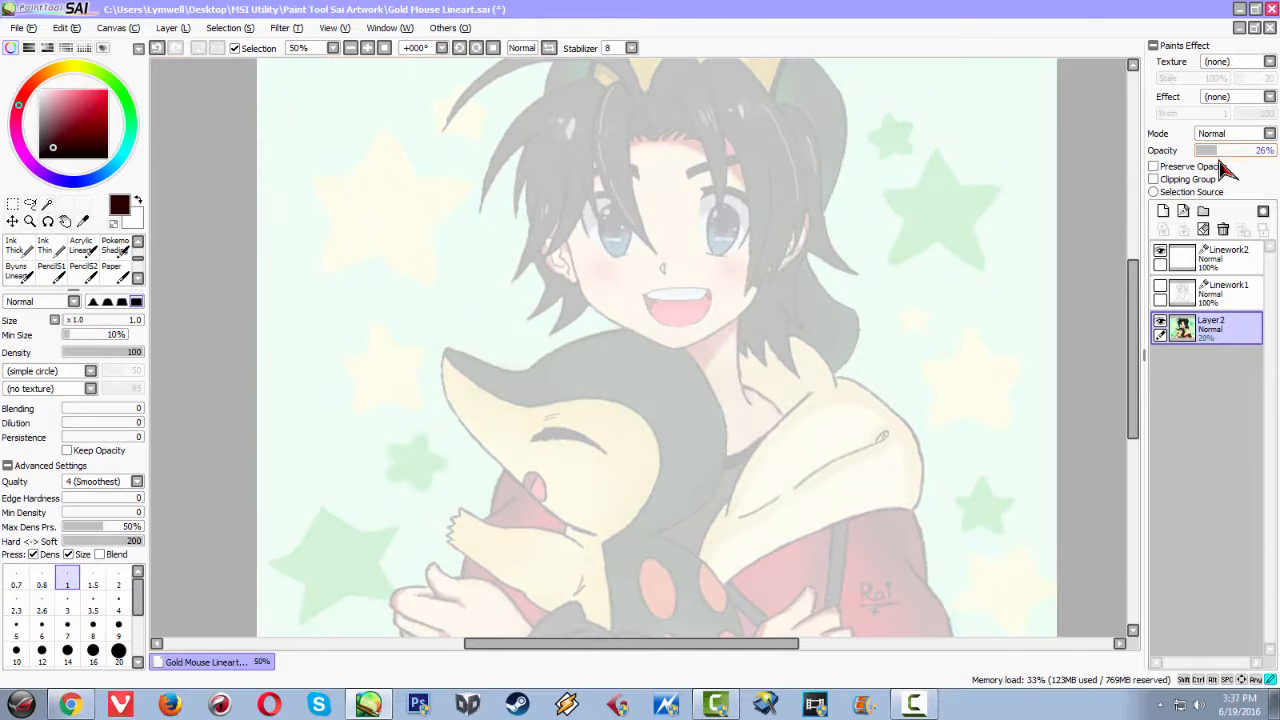
scroll(950, 290, up, 2)
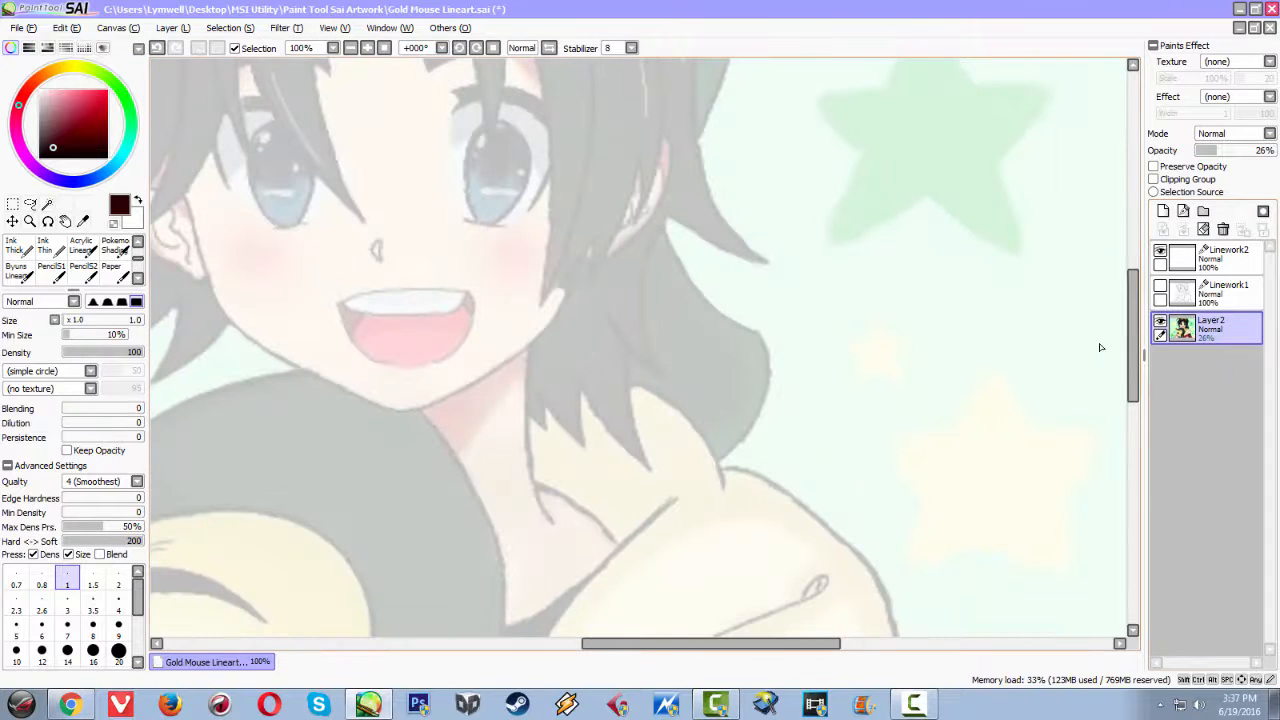
drag(618, 349, 760, 387)
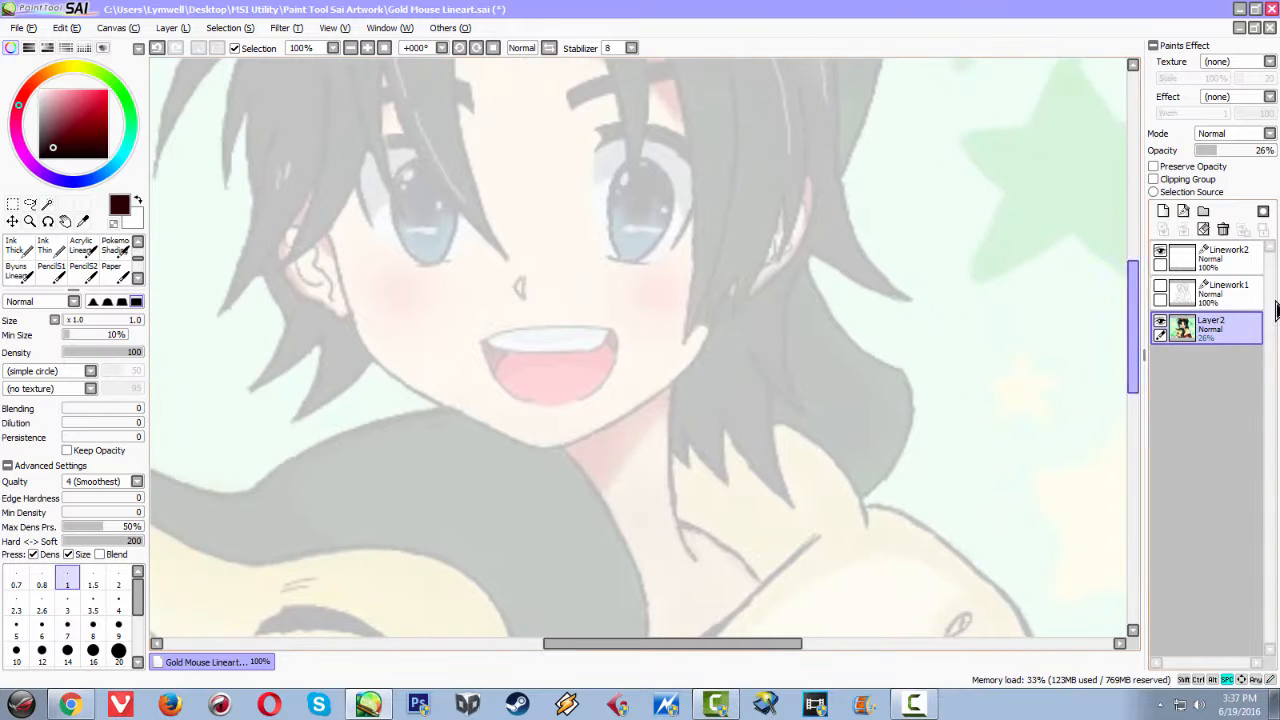
Select the empty linework layer and look through the linework tools available for it
click(1220, 262)
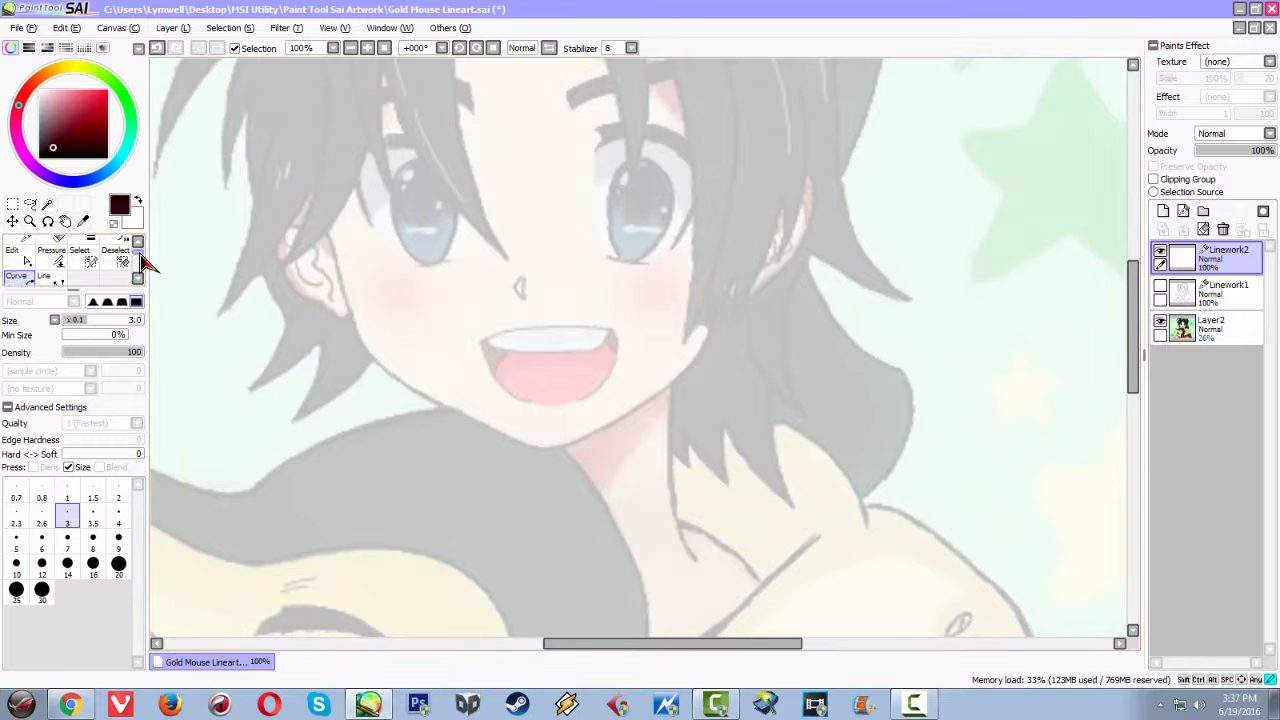
scroll(147, 272, down, 1)
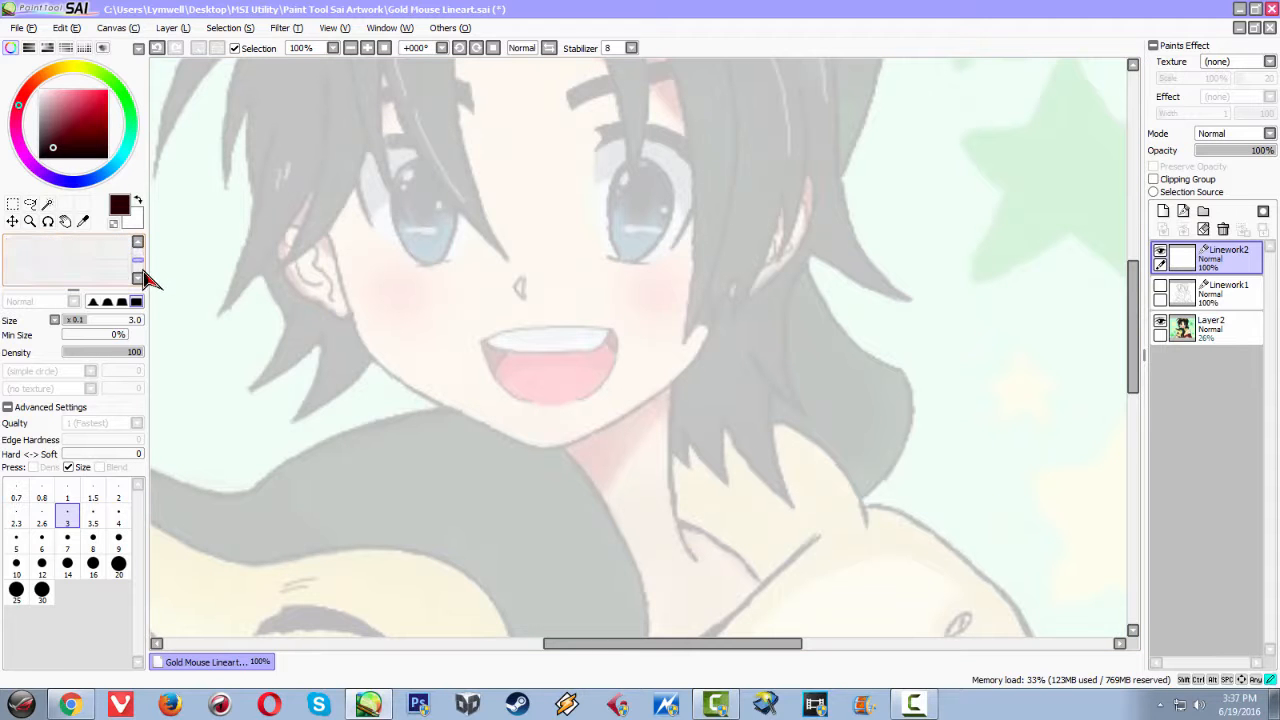
scroll(147, 270, up, 2)
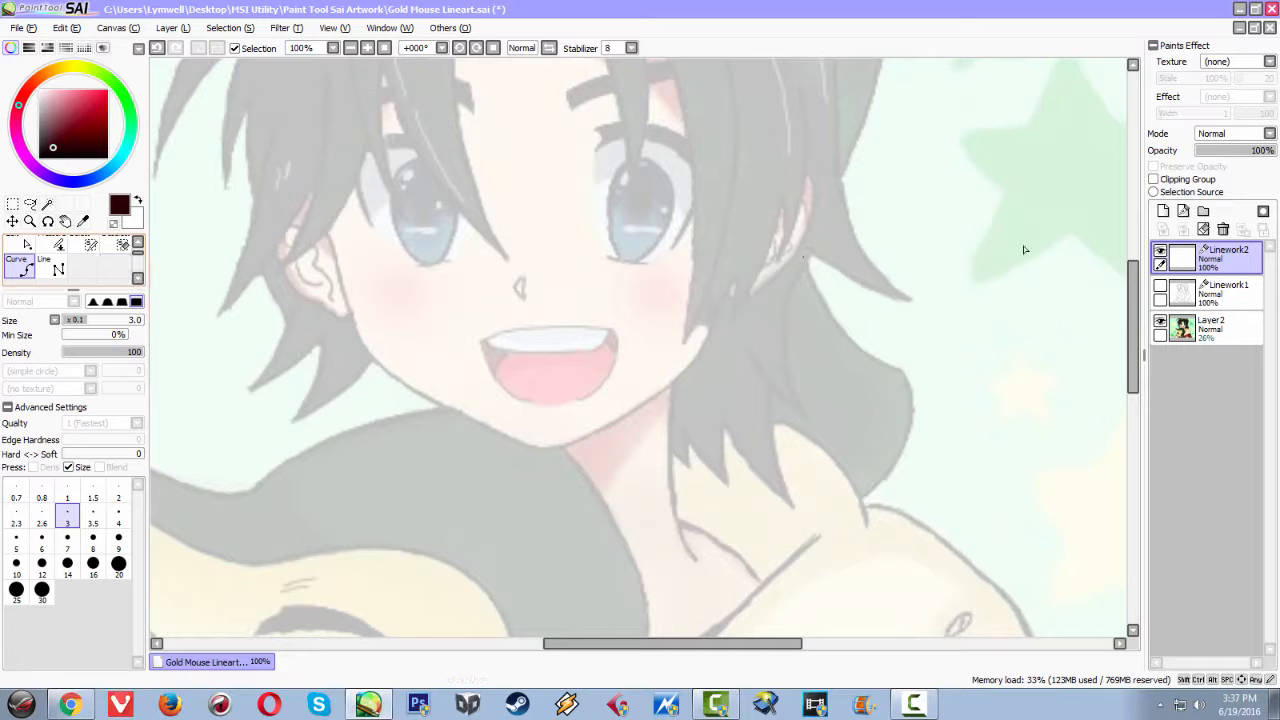
Add a temporary normal layer to review its brush tools, and delete that layer
click(1164, 213)
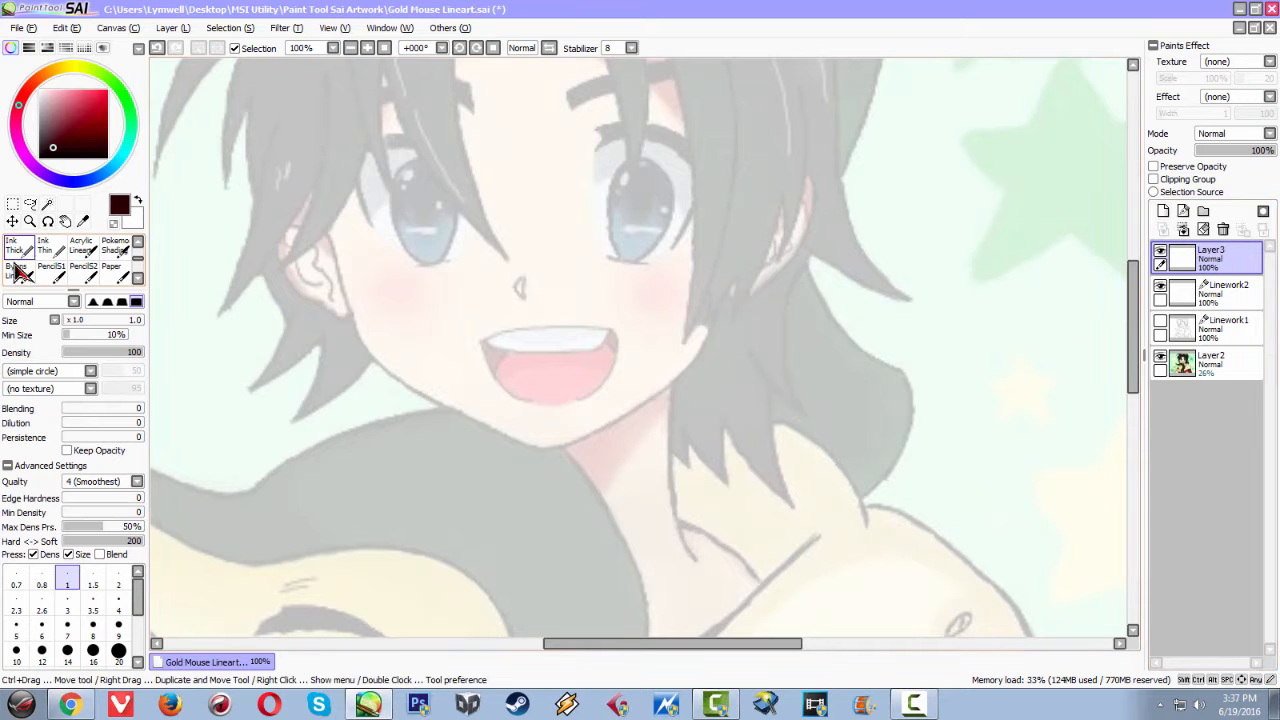
drag(141, 263, 143, 273)
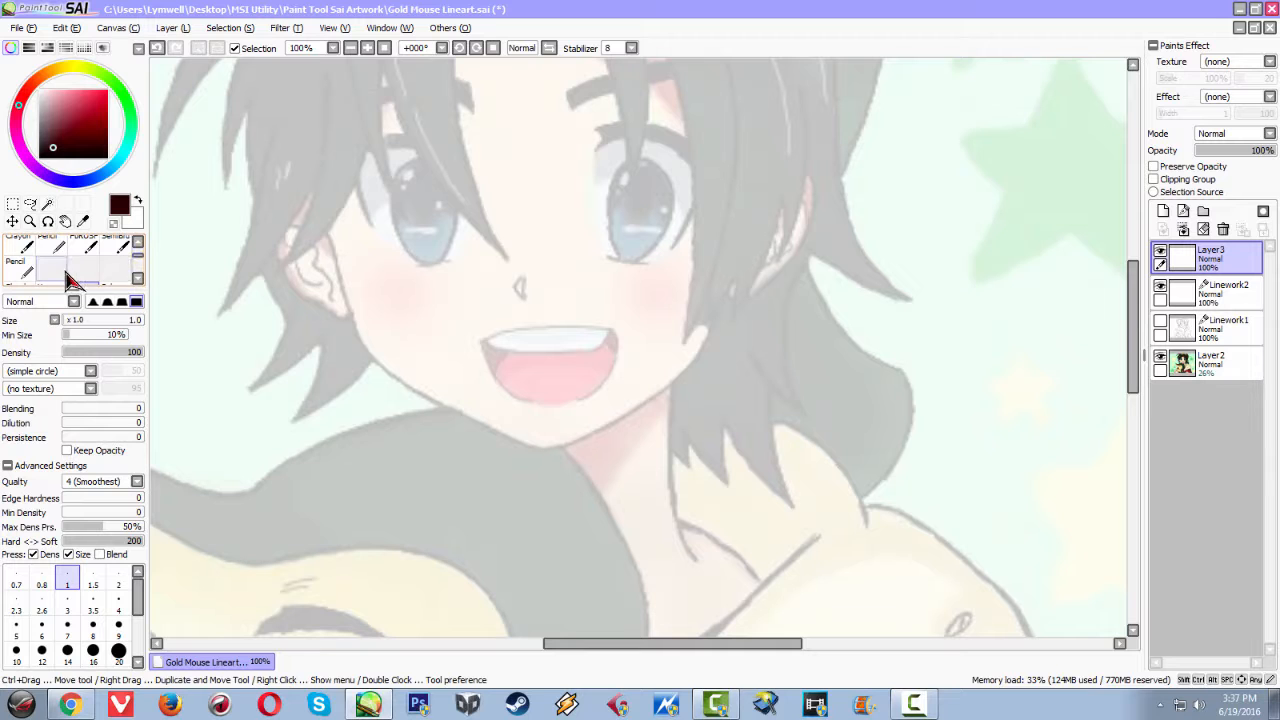
click(83, 268)
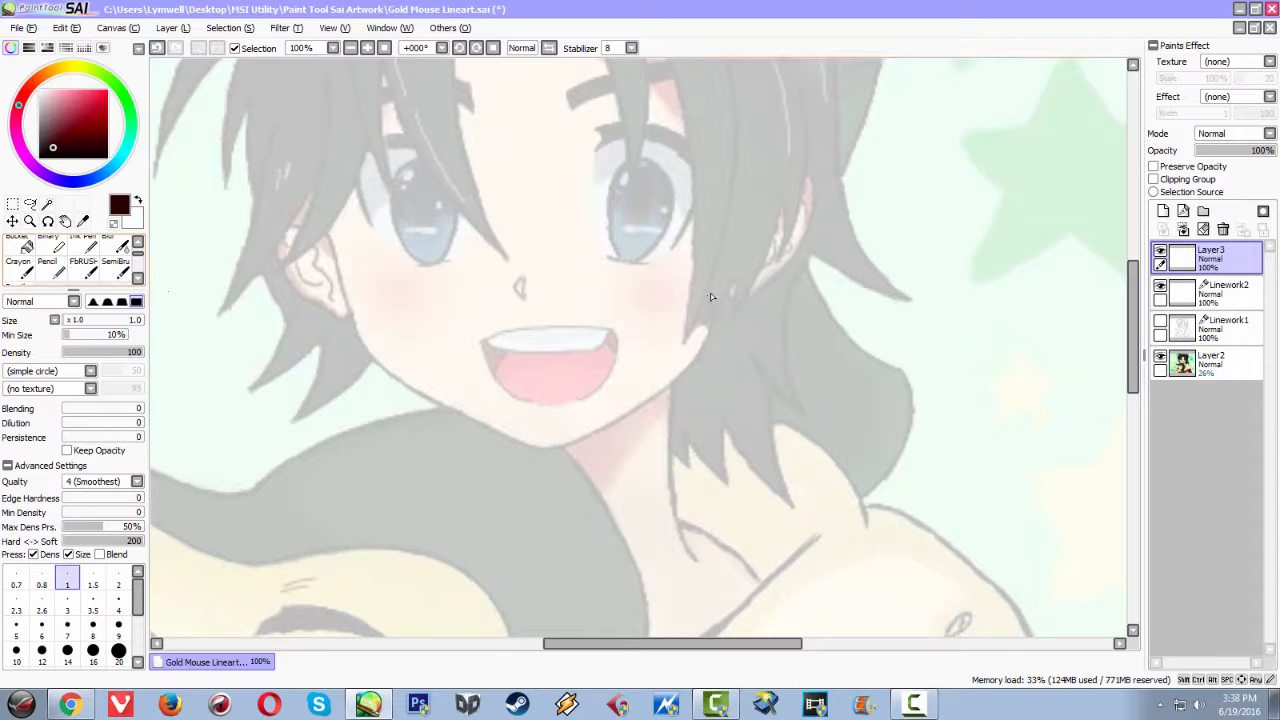
click(1224, 232)
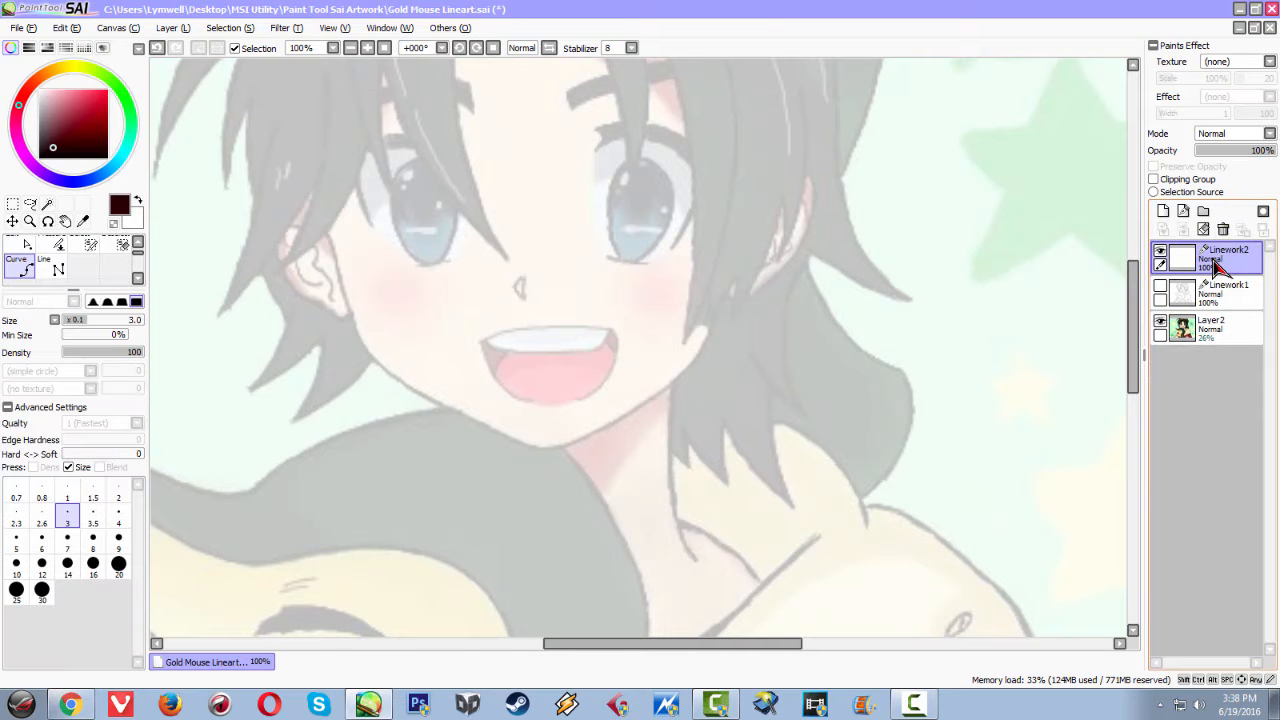
Delete the empty Linework2 layer and replace it with a fresh linework layer
click(1226, 232)
click(1184, 212)
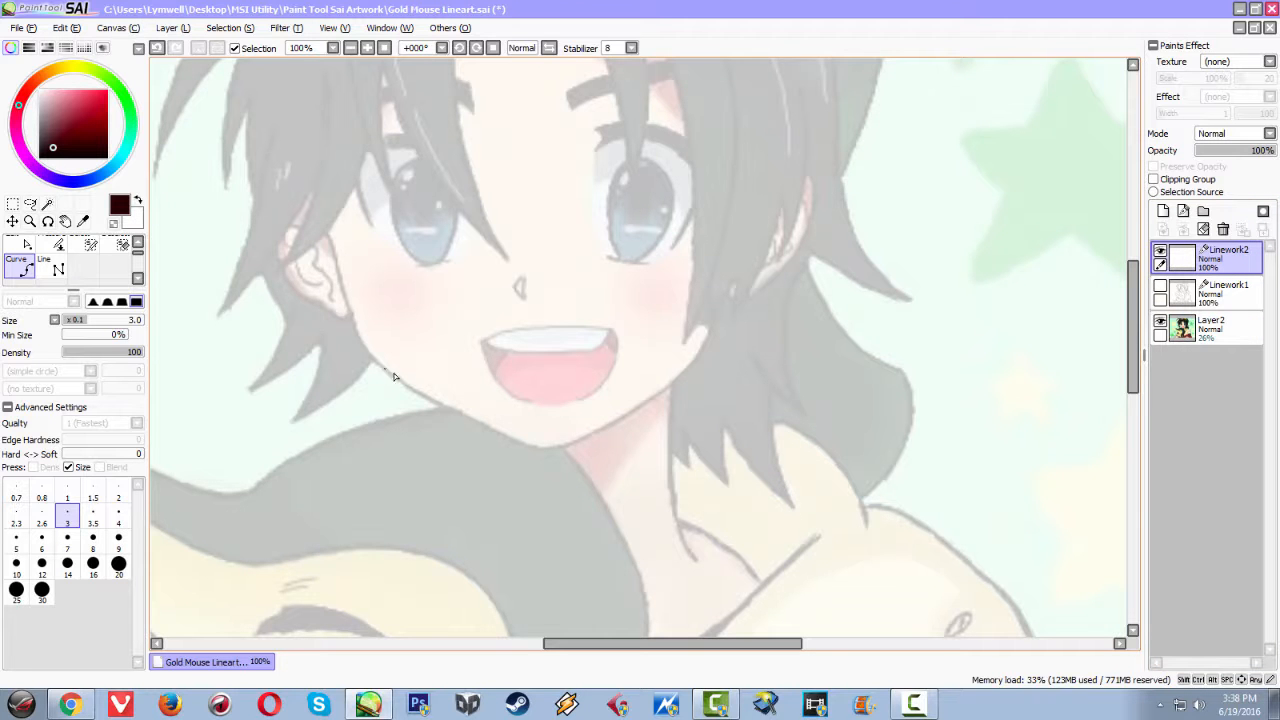
Trace the face outline with the Curve tool, from beside the ear, around the chin, and up past the opposite cheek
scroll(381, 370, down, 2)
scroll(385, 355, up, 4)
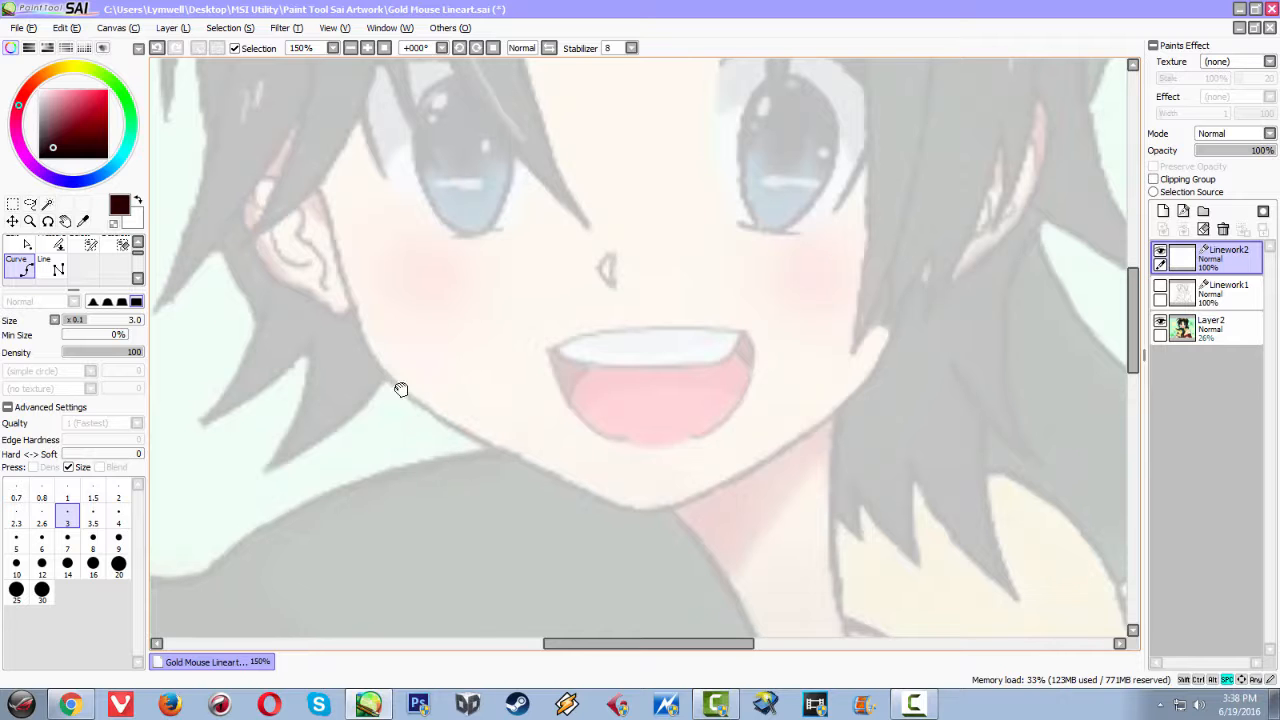
drag(406, 383, 326, 426)
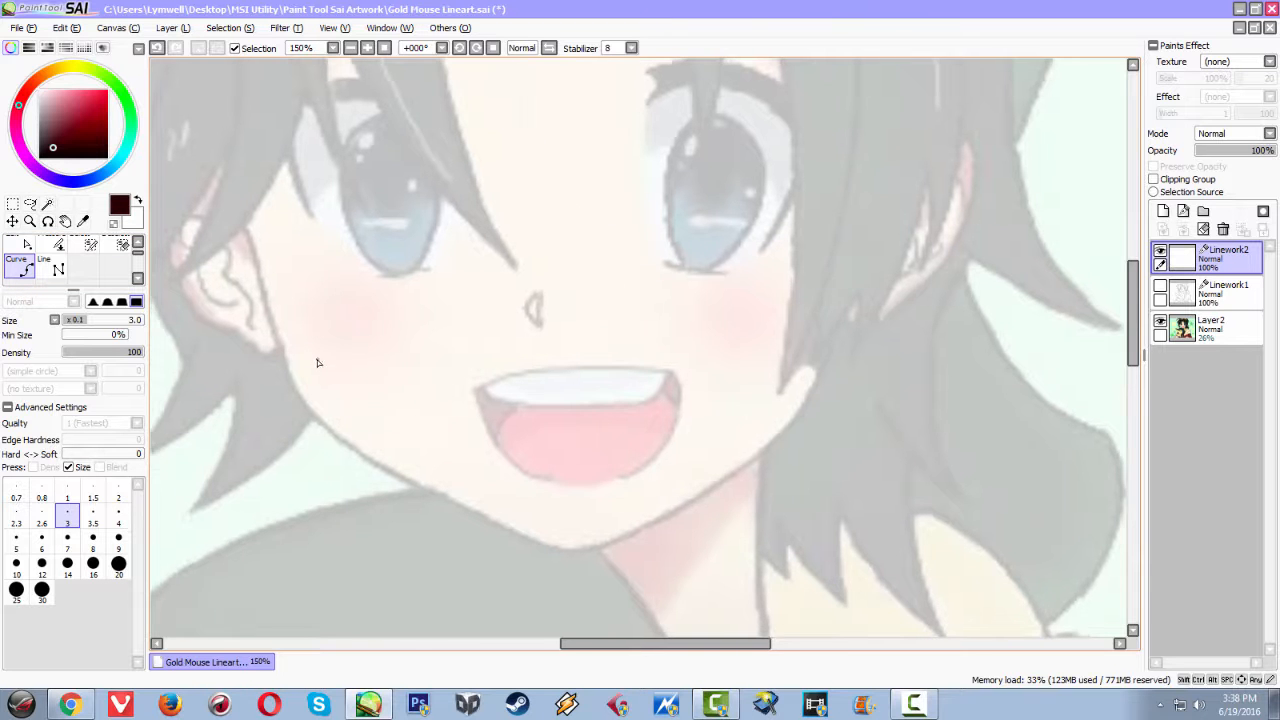
scroll(316, 359, up, 2)
scroll(296, 342, down, 1)
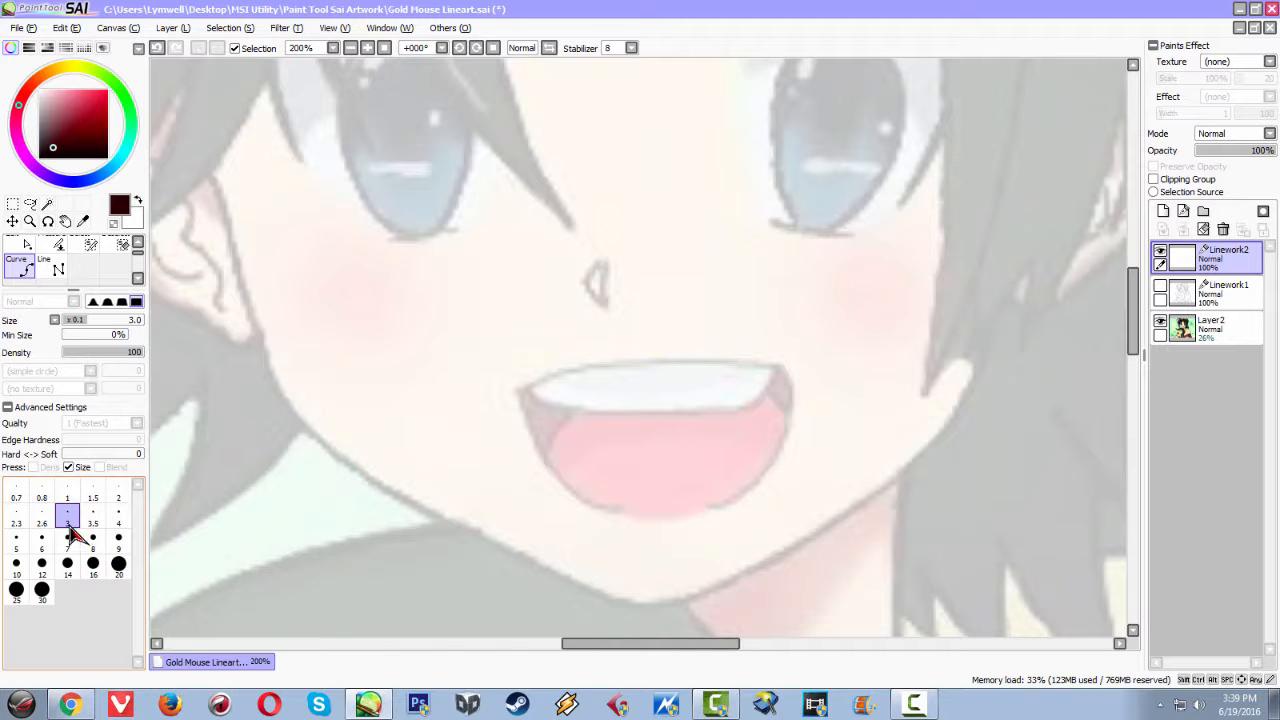
click(214, 177)
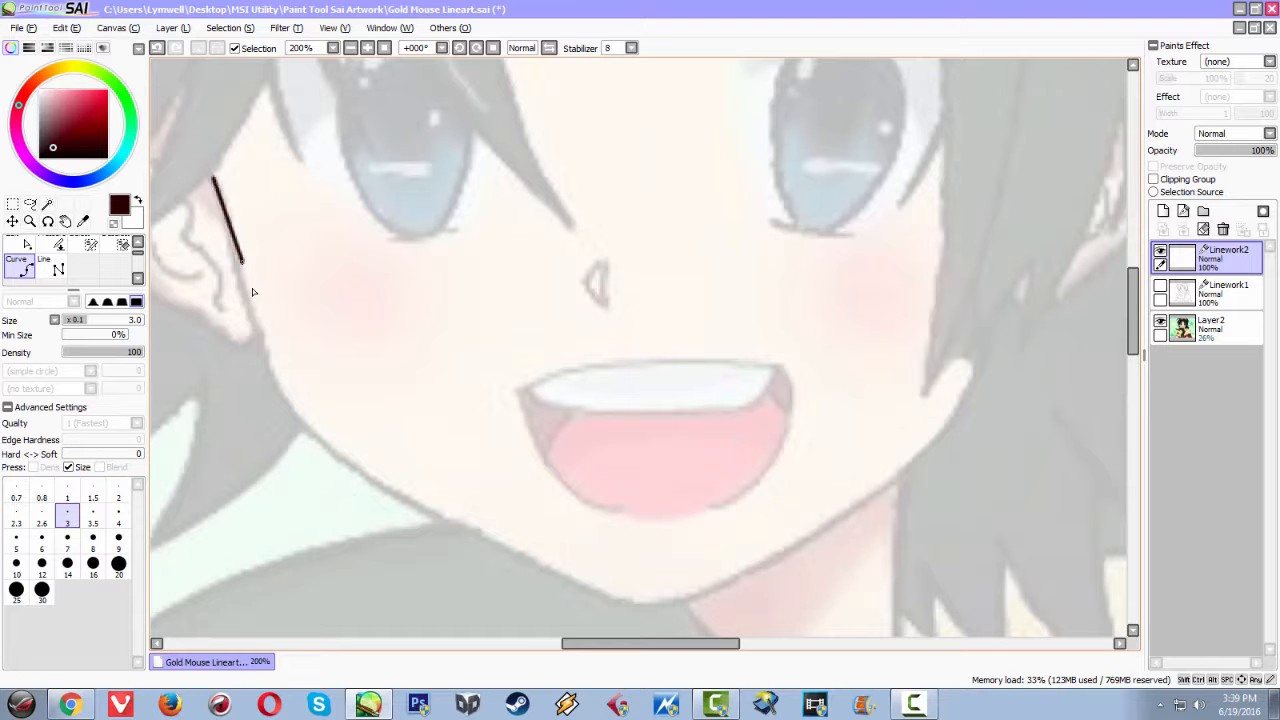
click(270, 378)
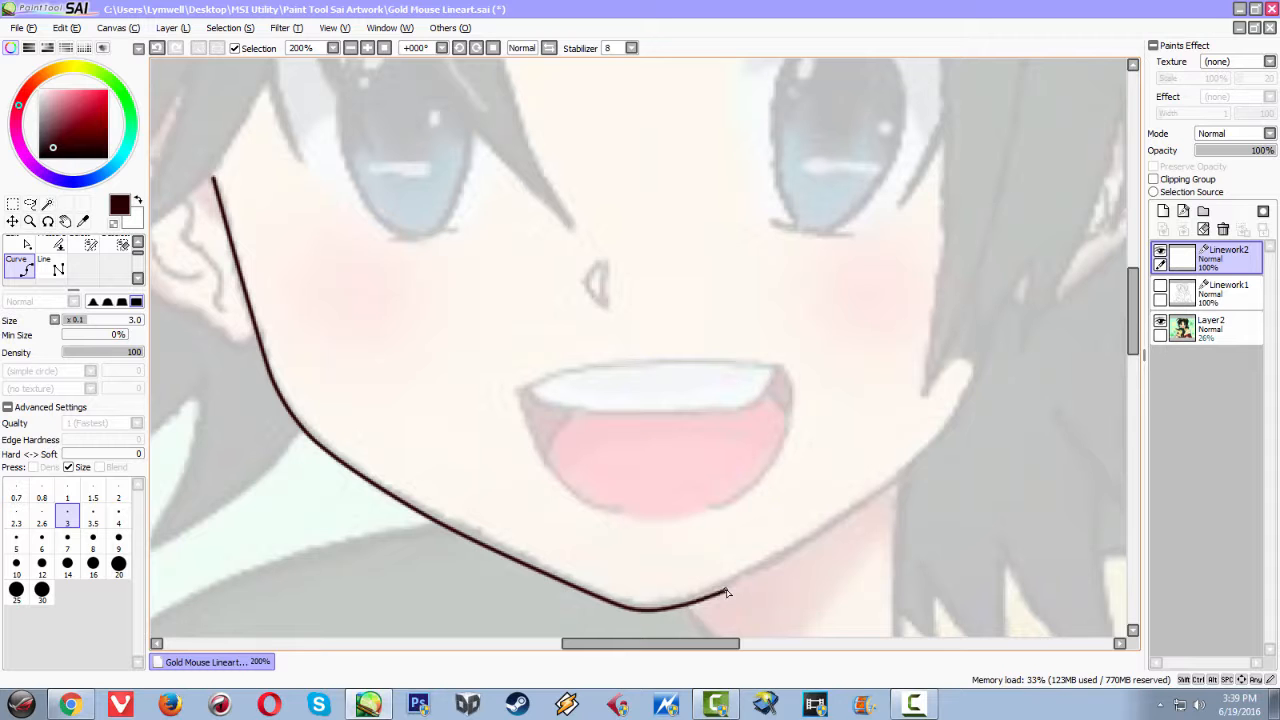
click(893, 482)
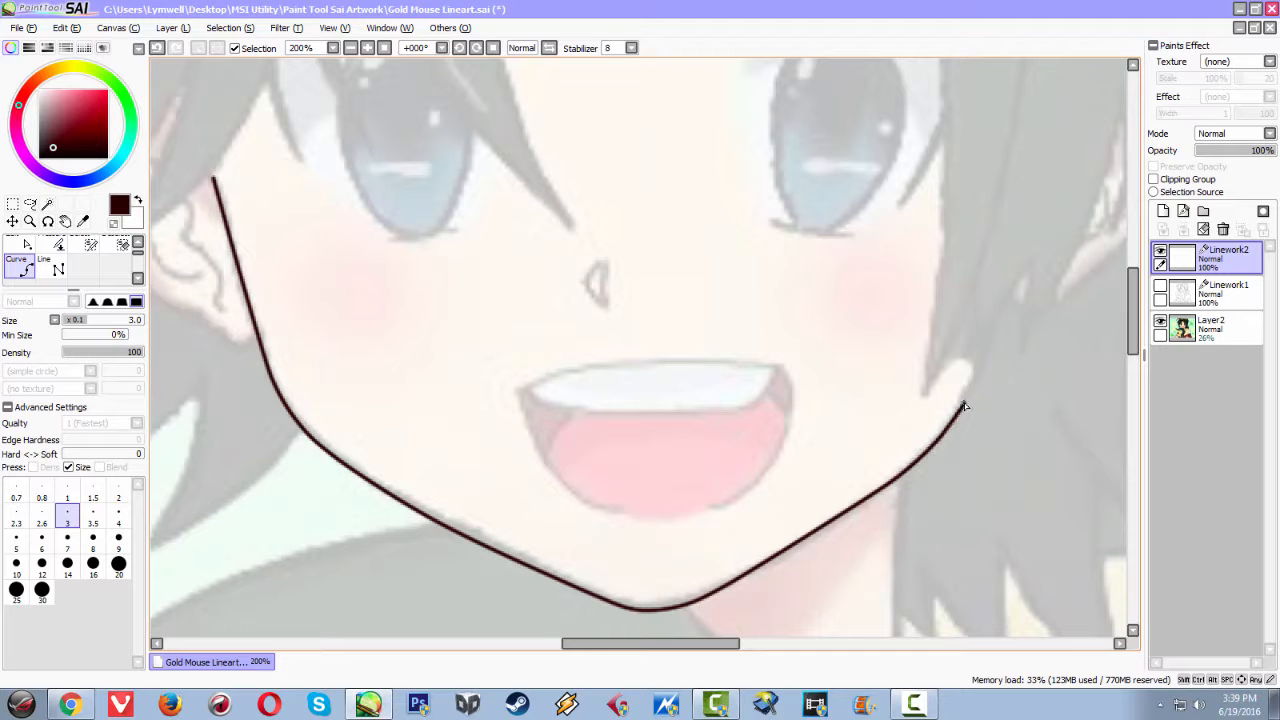
click(1000, 320)
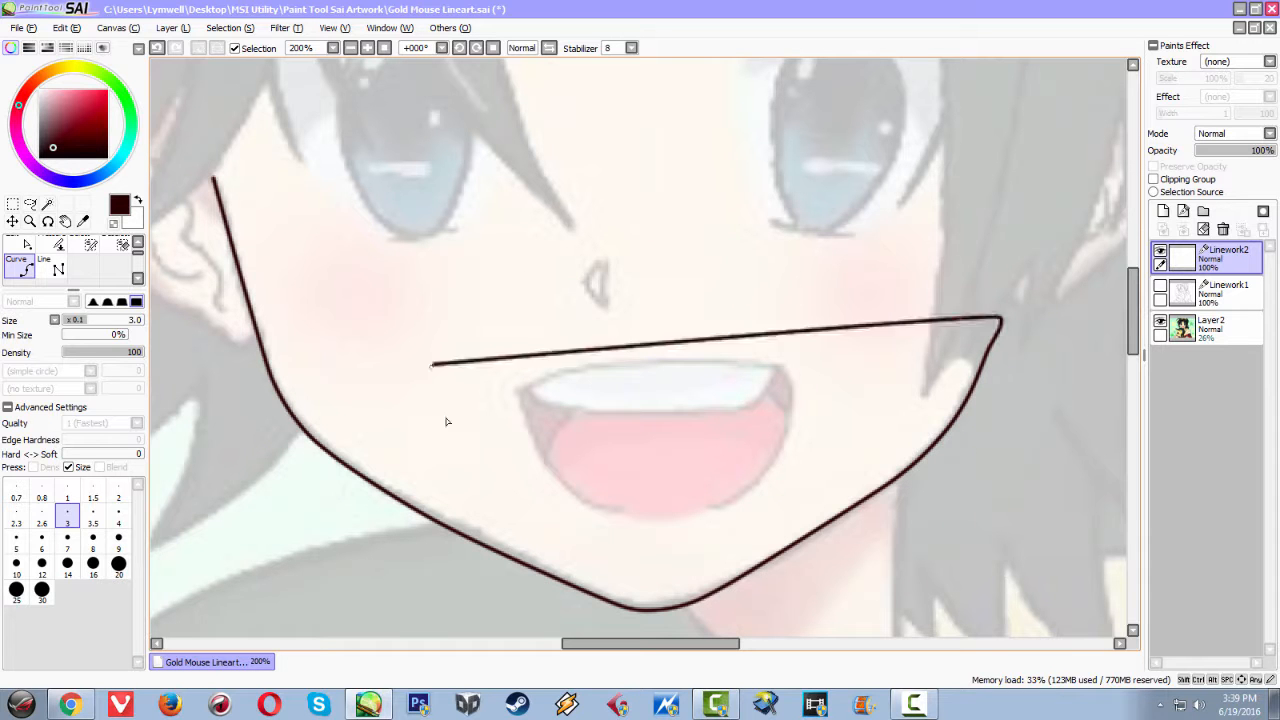
click(1000, 321)
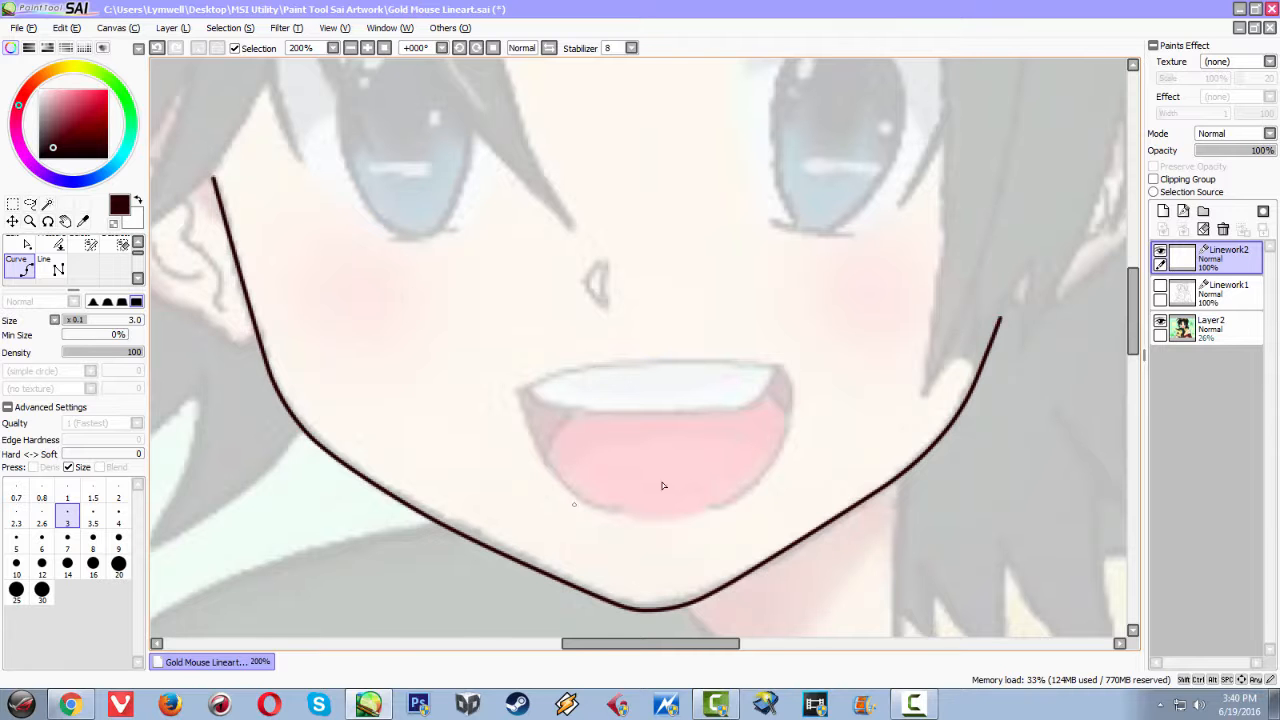
Trace the neck line with the Curve tool, from the jaw beside the hair down to the collarbone
scroll(701, 392, down, 2)
scroll(600, 352, up, 1)
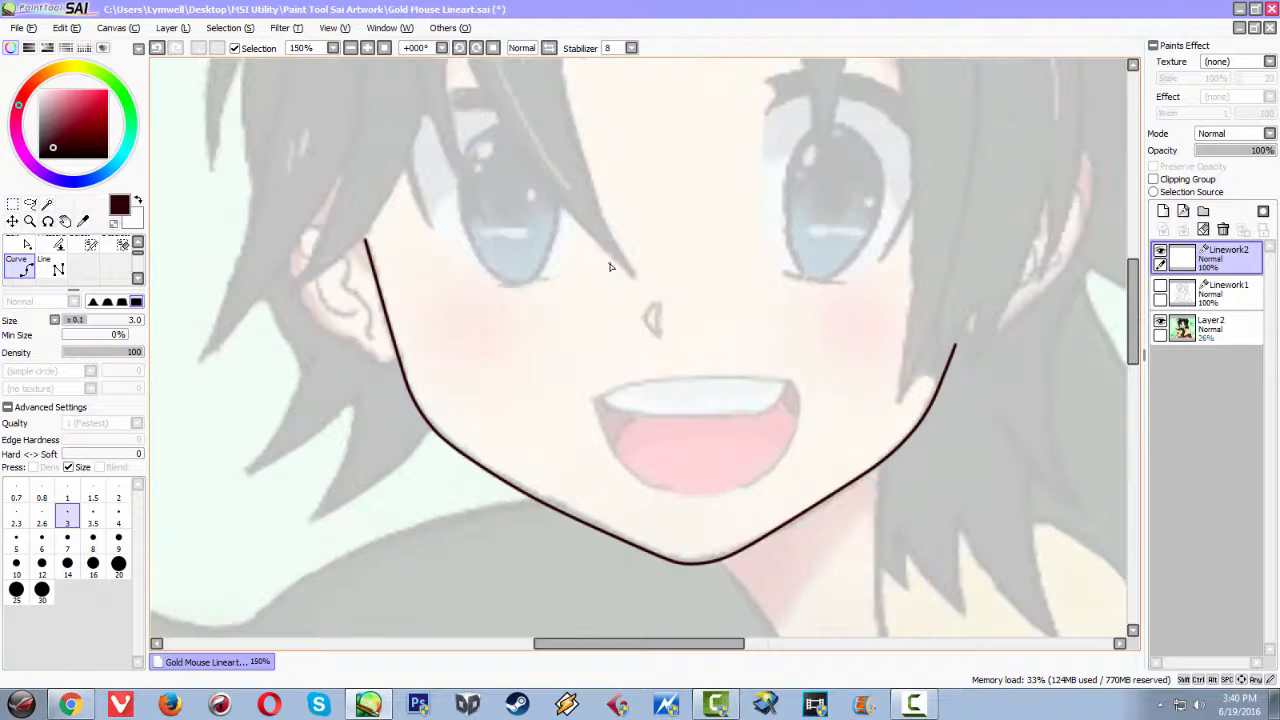
scroll(610, 271, up, 2)
scroll(617, 271, down, 2)
scroll(751, 494, down, 4)
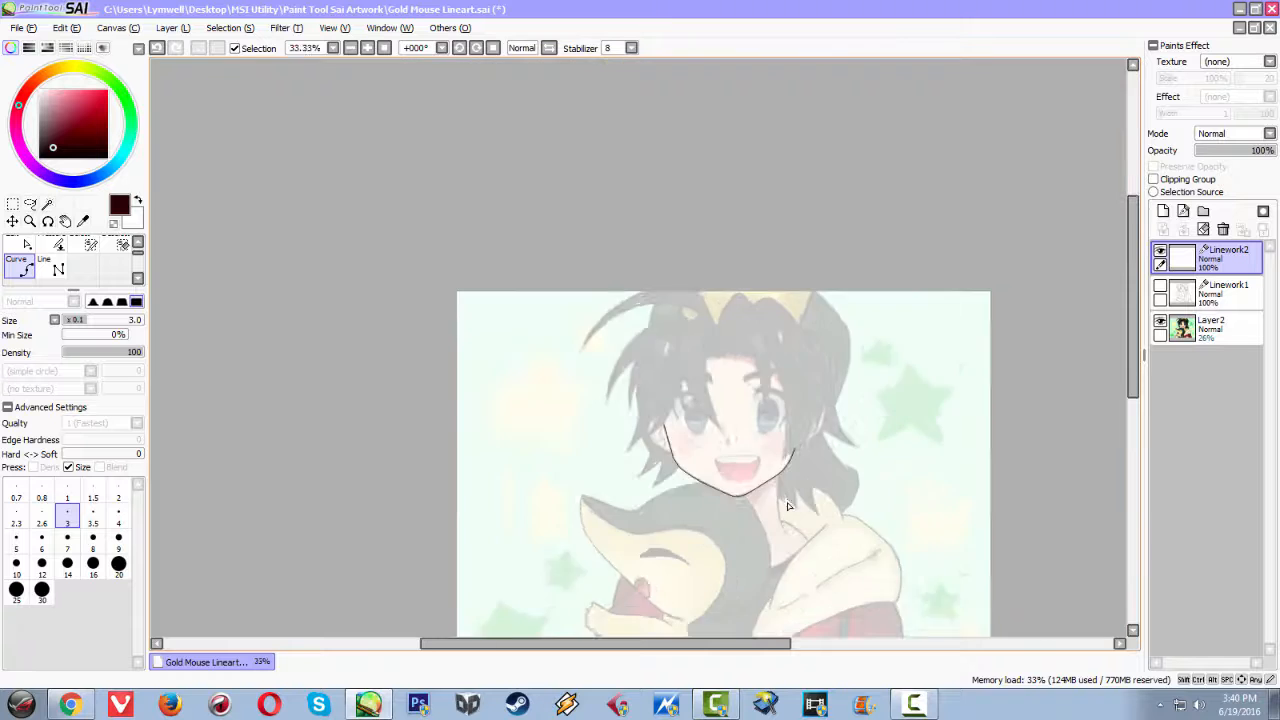
scroll(781, 518, up, 3)
scroll(778, 516, up, 3)
scroll(766, 471, down, 1)
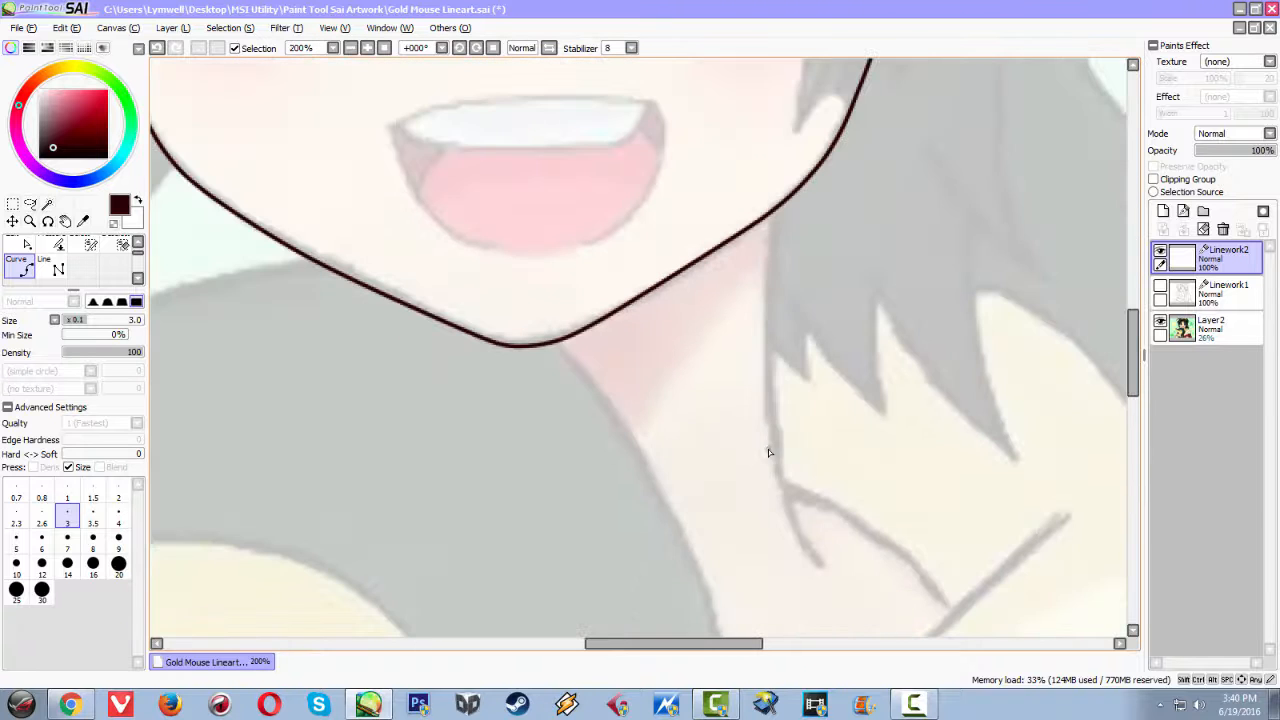
scroll(797, 277, up, 1)
scroll(700, 260, up, 1)
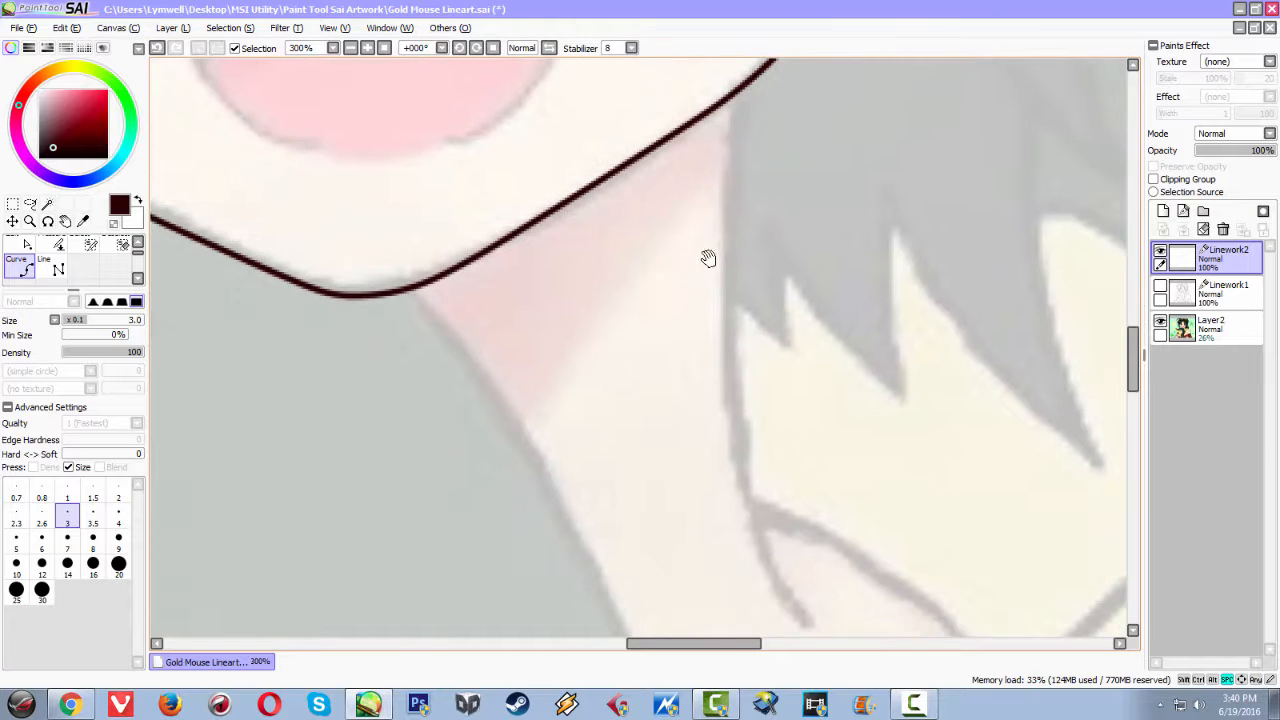
click(742, 94)
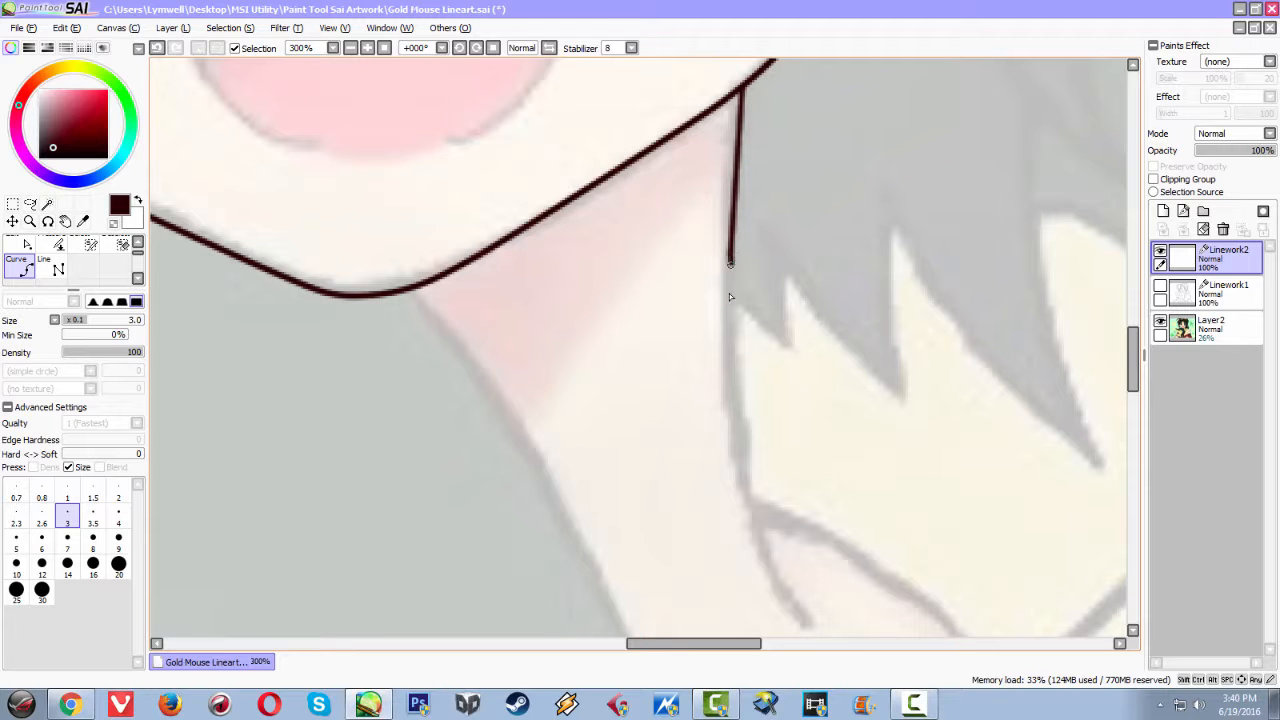
click(730, 335)
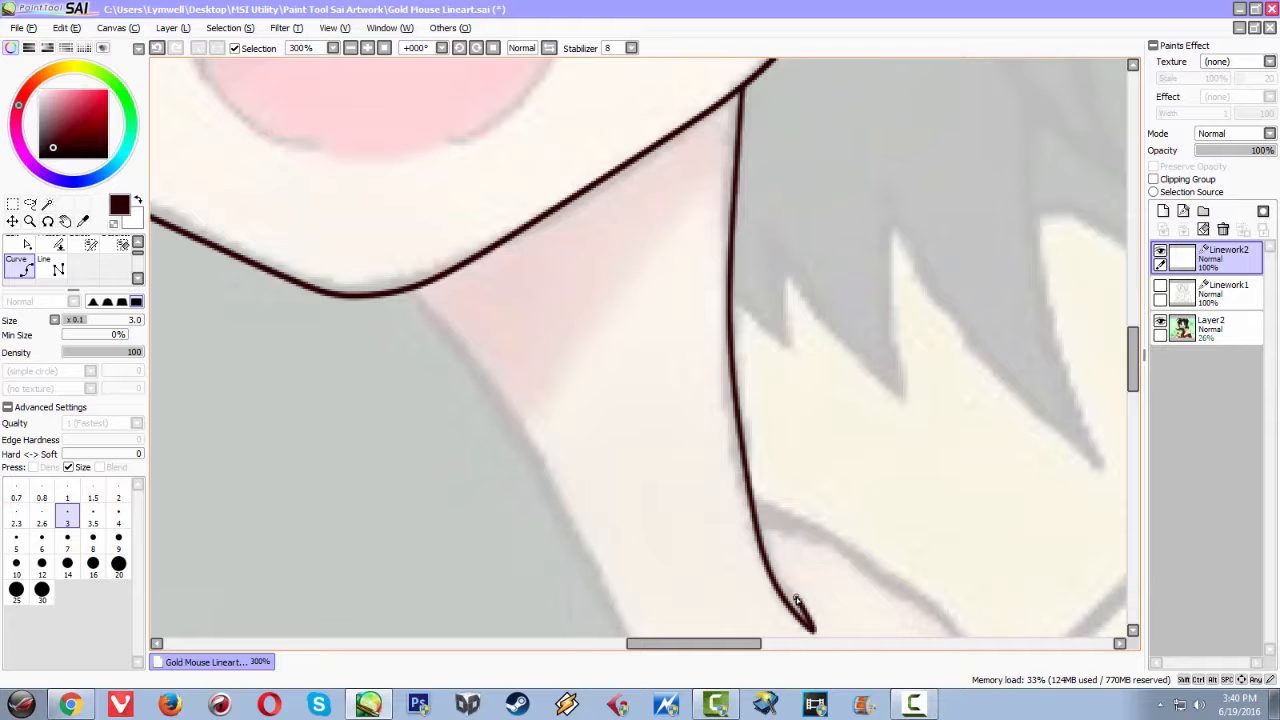
key(Return)
scroll(783, 604, down, 3)
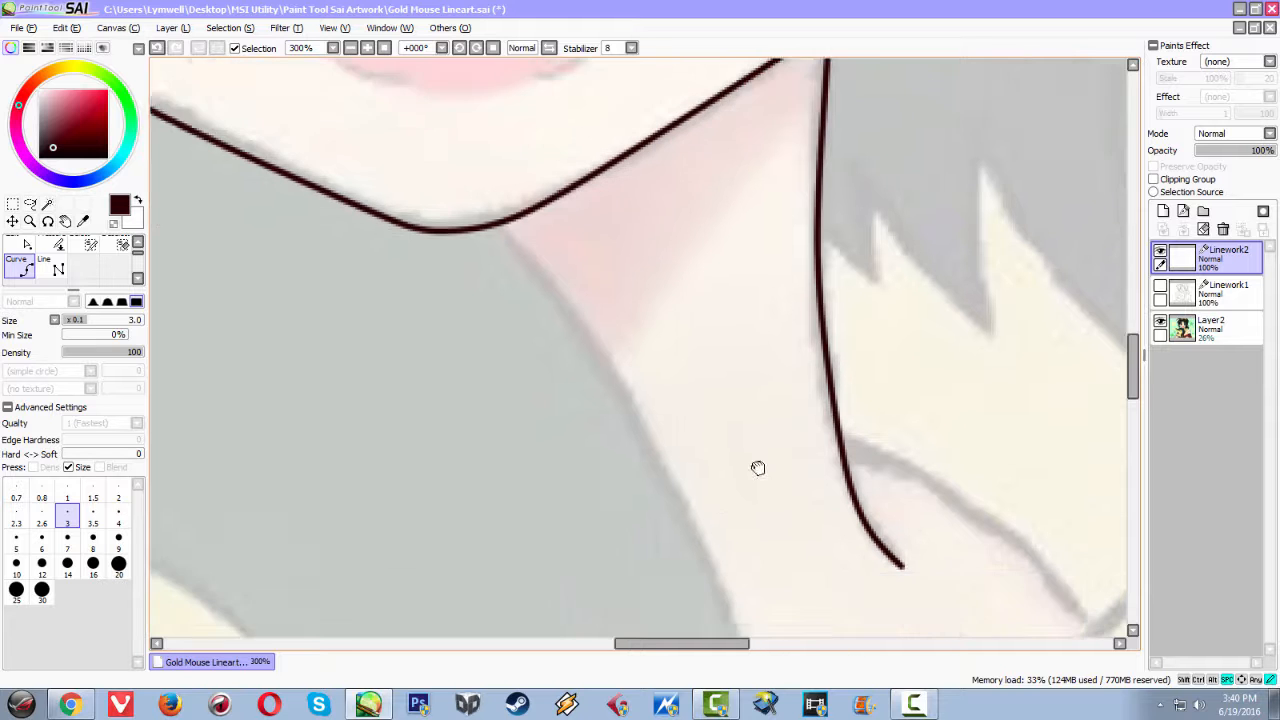
scroll(700, 480, up, 1)
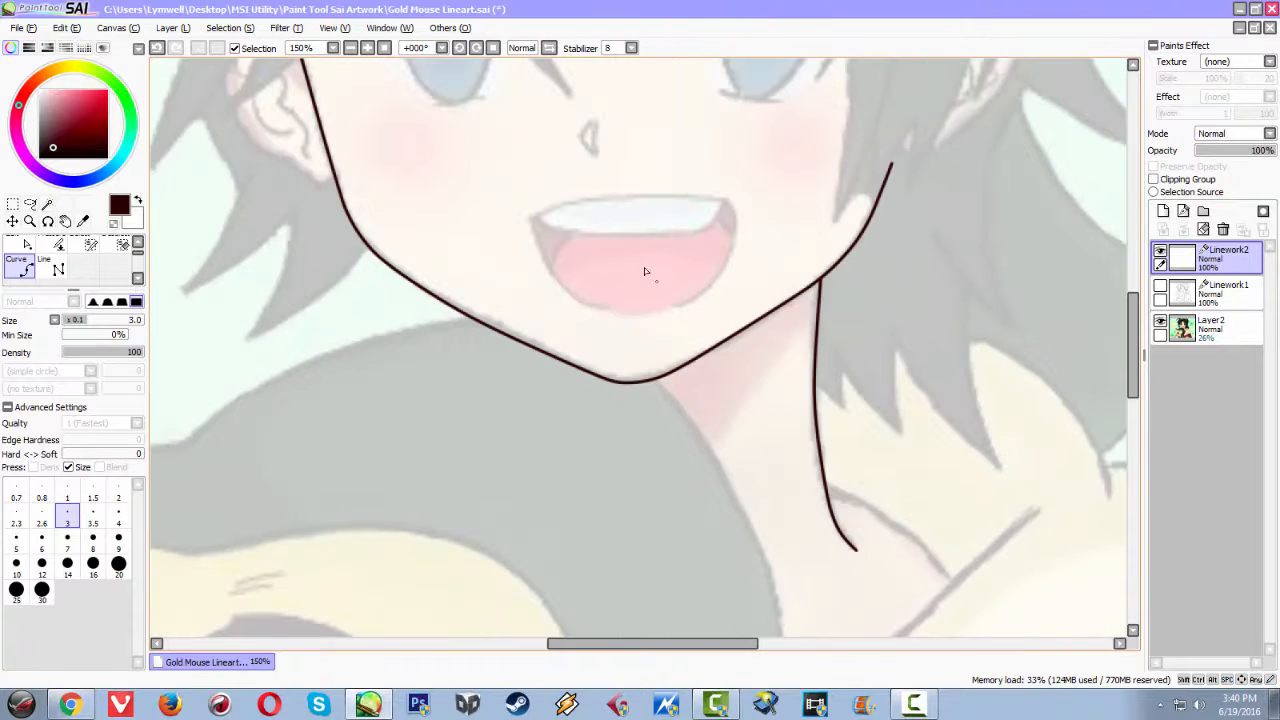
scroll(669, 295, up, 1)
drag(527, 226, 517, 409)
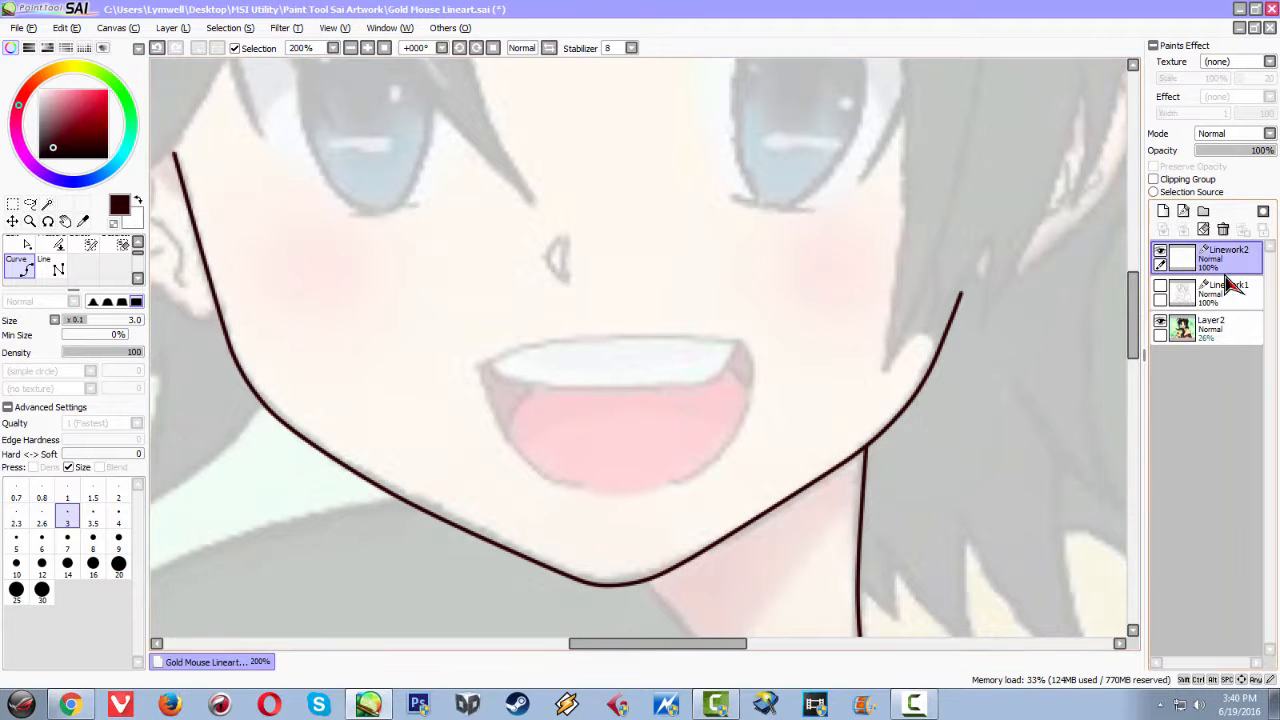
scroll(515, 334, down, 1)
scroll(517, 338, up, 1)
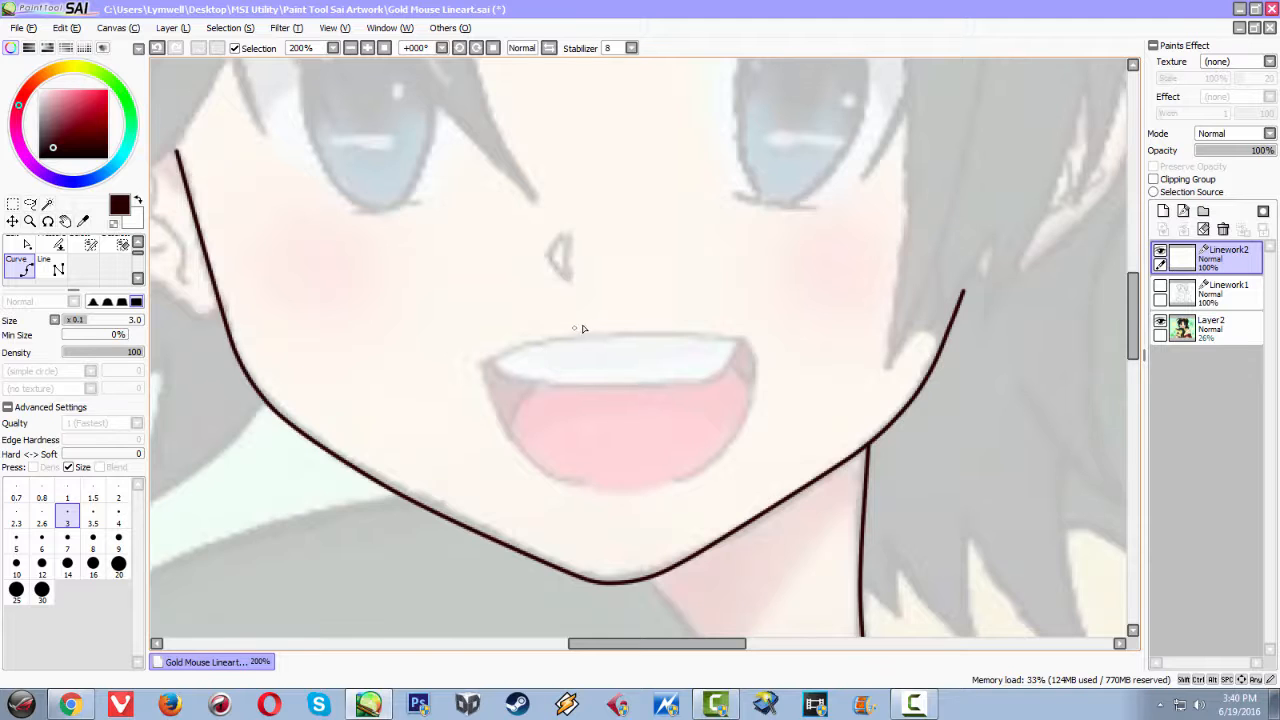
scroll(571, 332, down, 2)
scroll(581, 327, up, 1)
scroll(580, 343, down, 2)
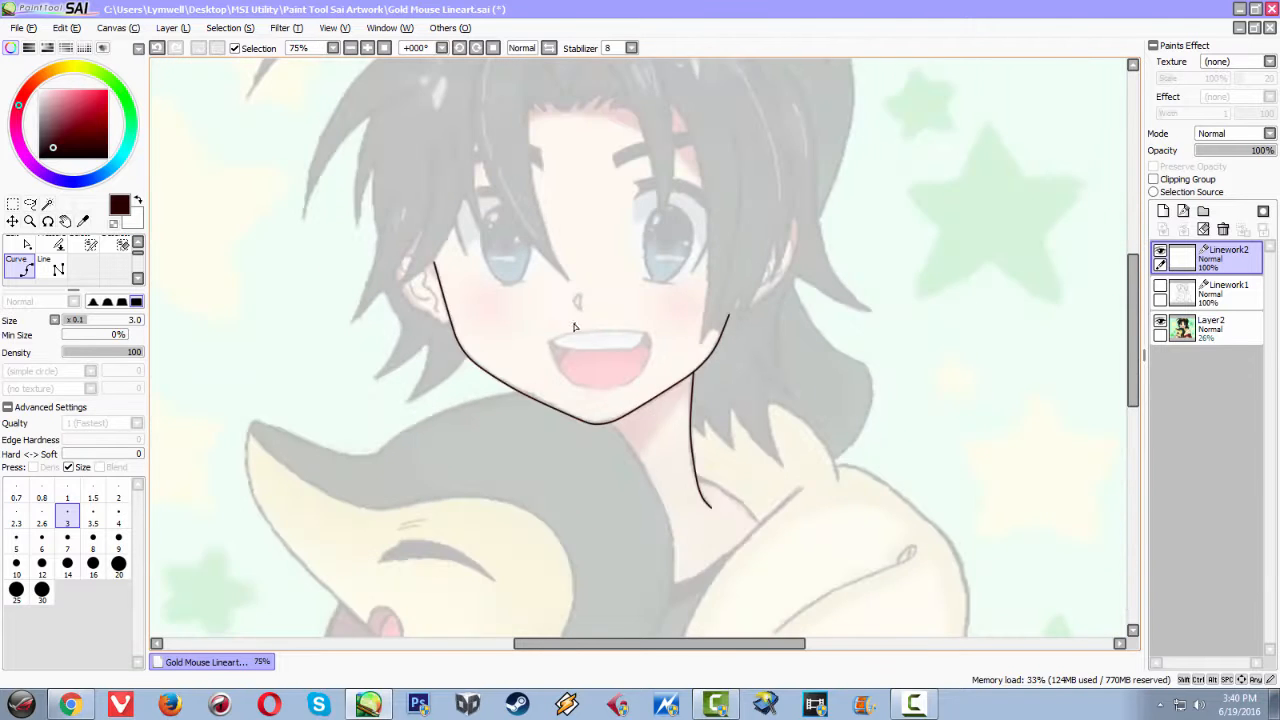
Trace the small crescent-shaped nose as a closed outline with the Curve tool
scroll(572, 328, up, 4)
mouse_move(558, 240)
mouse_down()
mouse_move(531, 314)
mouse_move(525, 427)
mouse_up()
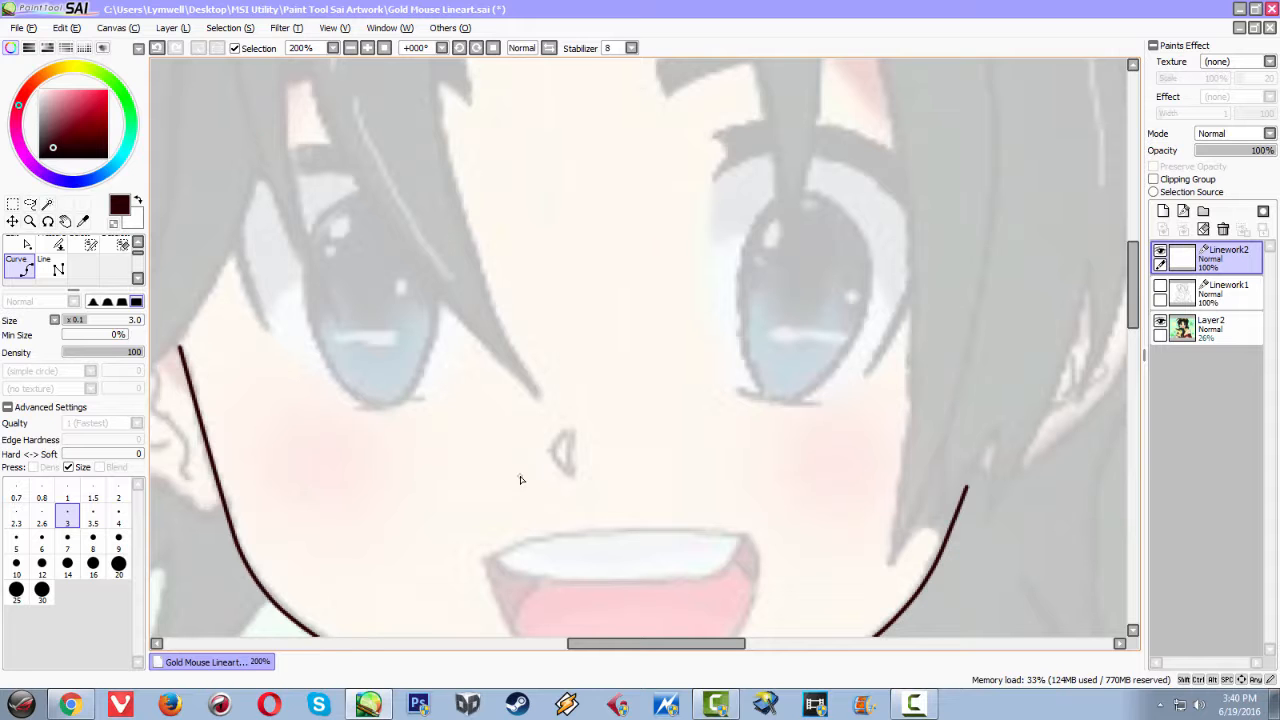
key(space)
scroll(545, 444, down, 1)
scroll(543, 440, up, 2)
key(space)
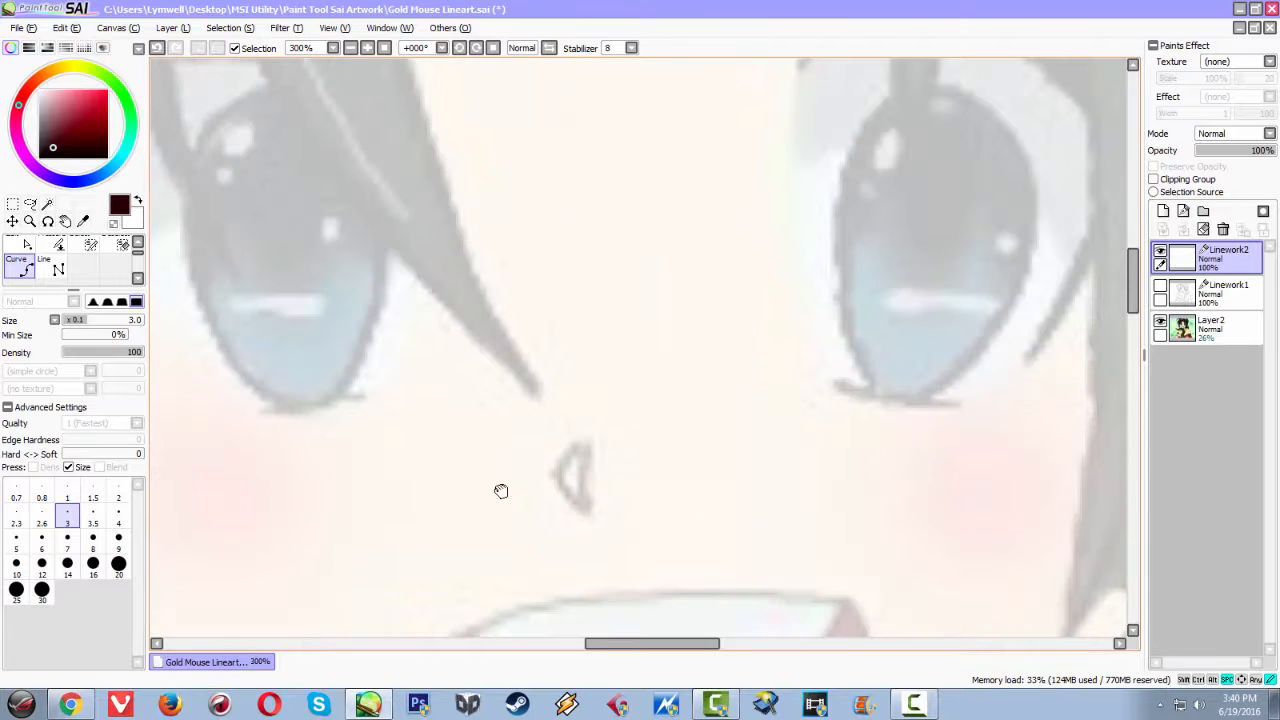
drag(508, 508, 490, 377)
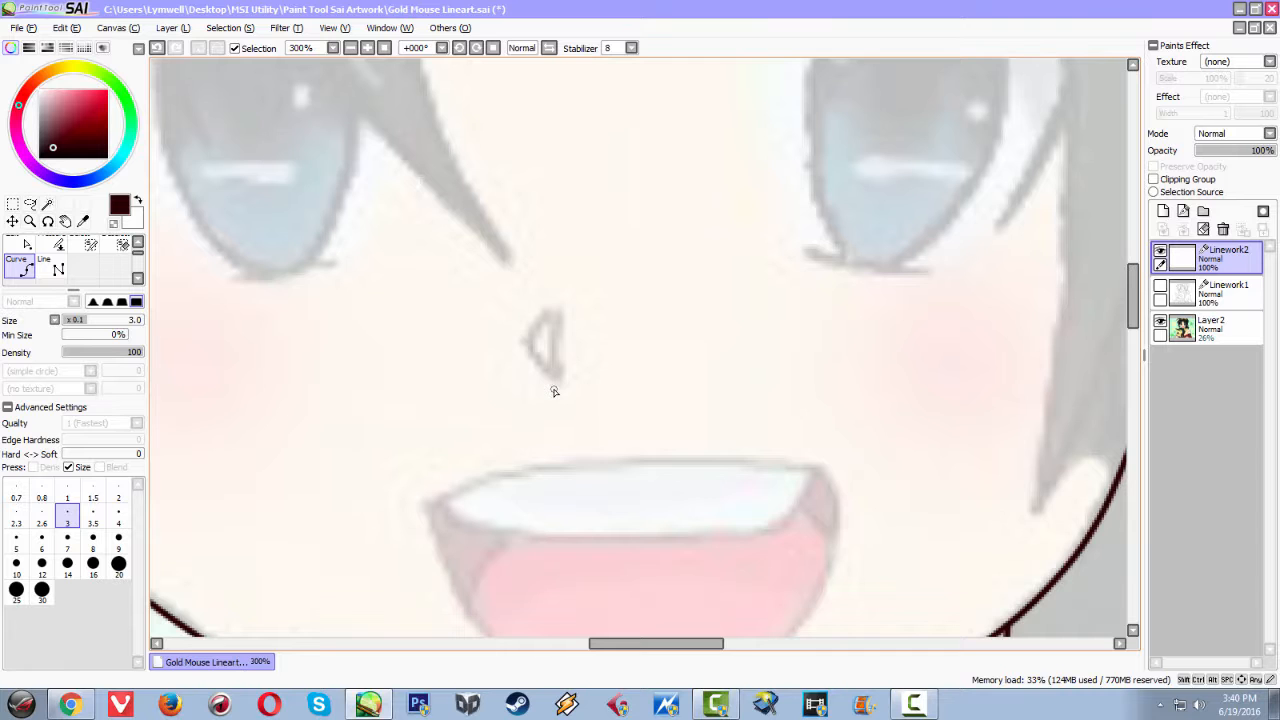
scroll(548, 390, up, 2)
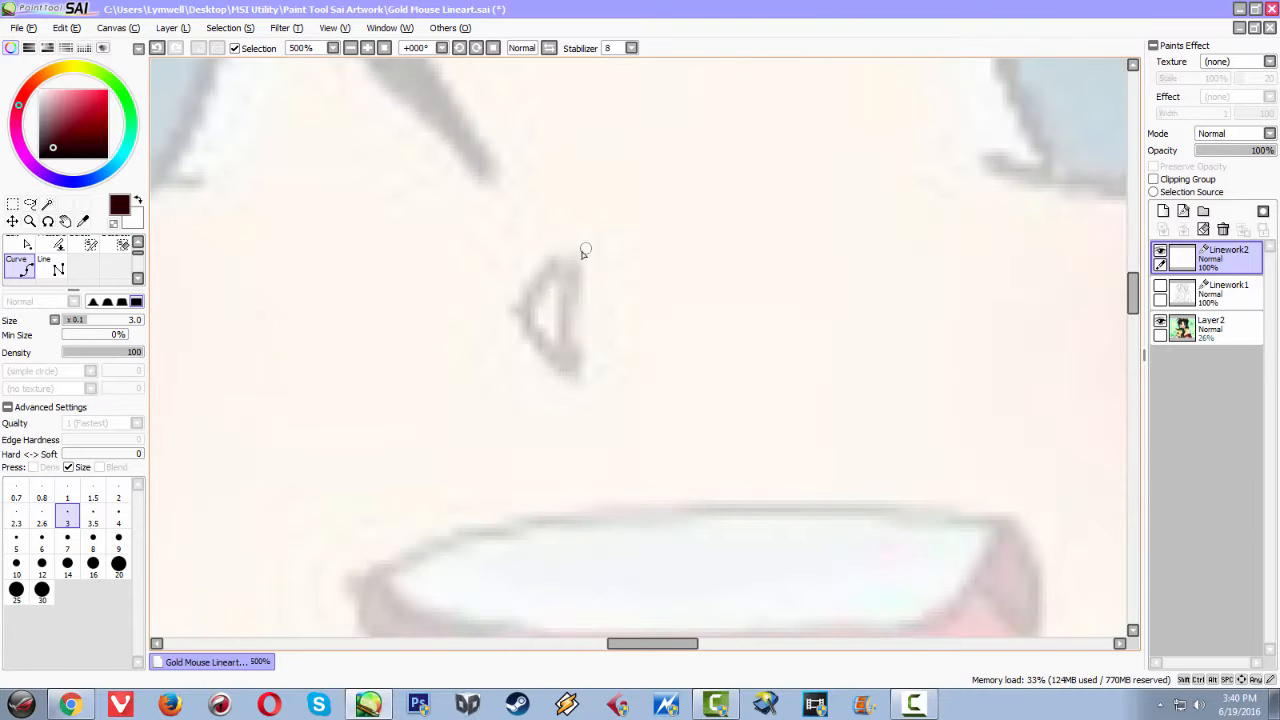
mouse_move(560, 315)
mouse_down()
mouse_move(573, 377)
mouse_move(523, 336)
mouse_move(514, 309)
mouse_move(527, 276)
mouse_move(577, 247)
mouse_up()
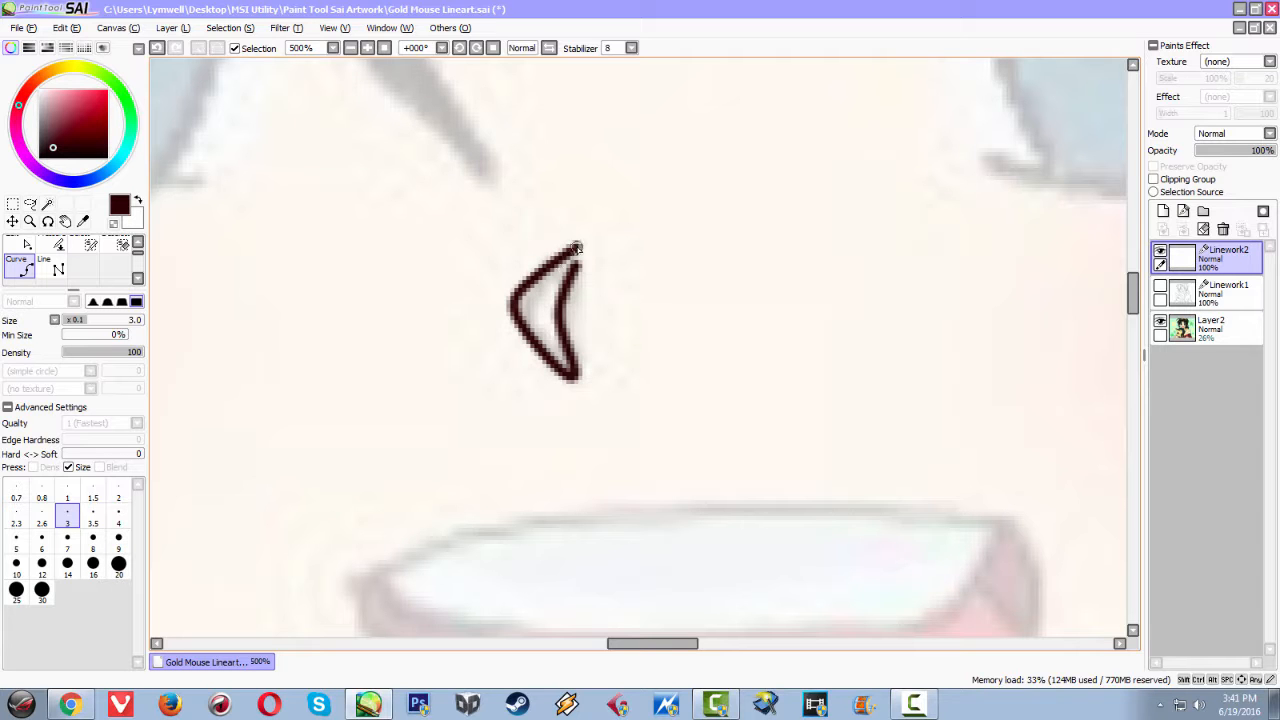
double_click(577, 253)
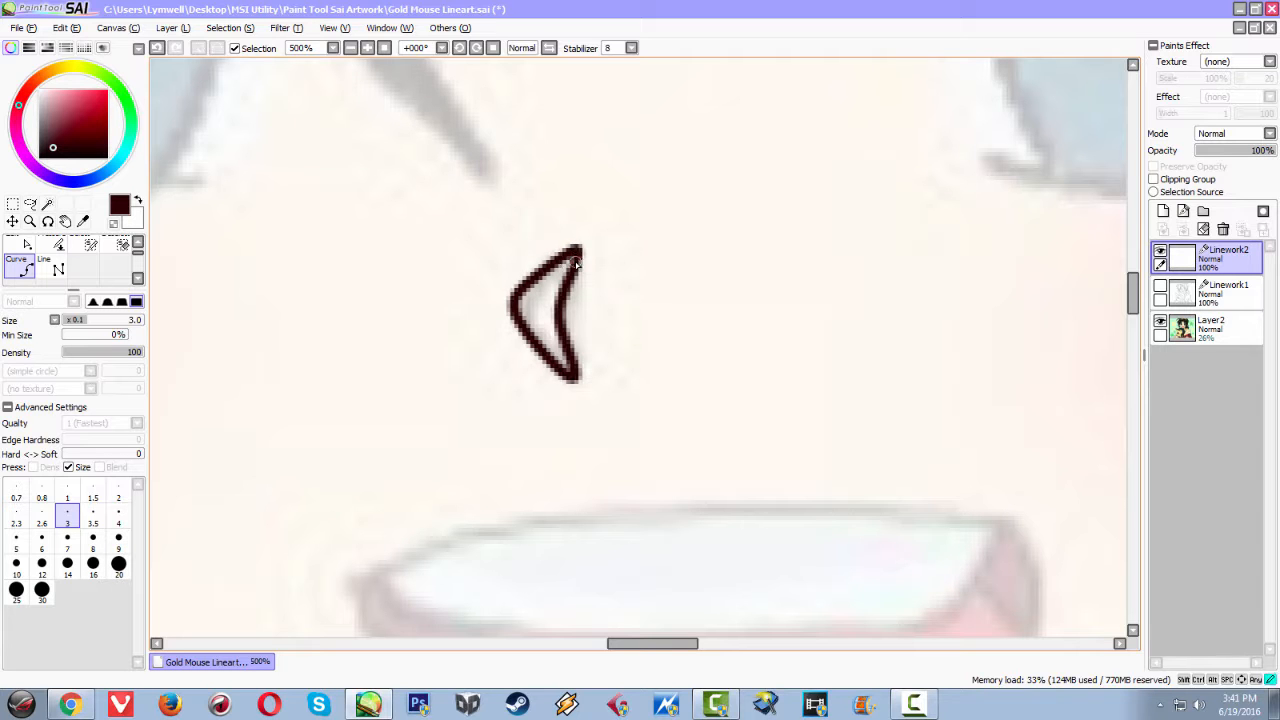
double_click(576, 258)
Trace the mouth's upper edge and right side as one curve, stopping just short of the bottom centre
scroll(652, 342, down, 4)
scroll(654, 338, up, 2)
scroll(604, 457, up, 2)
drag(531, 485, 518, 259)
mouse_move(374, 267)
mouse_down()
mouse_move(466, 208)
mouse_move(579, 194)
mouse_move(980, 196)
mouse_move(1043, 228)
mouse_move(1052, 246)
mouse_move(1024, 229)
mouse_move(1028, 218)
mouse_move(1054, 256)
mouse_move(1058, 306)
mouse_move(1024, 401)
mouse_up()
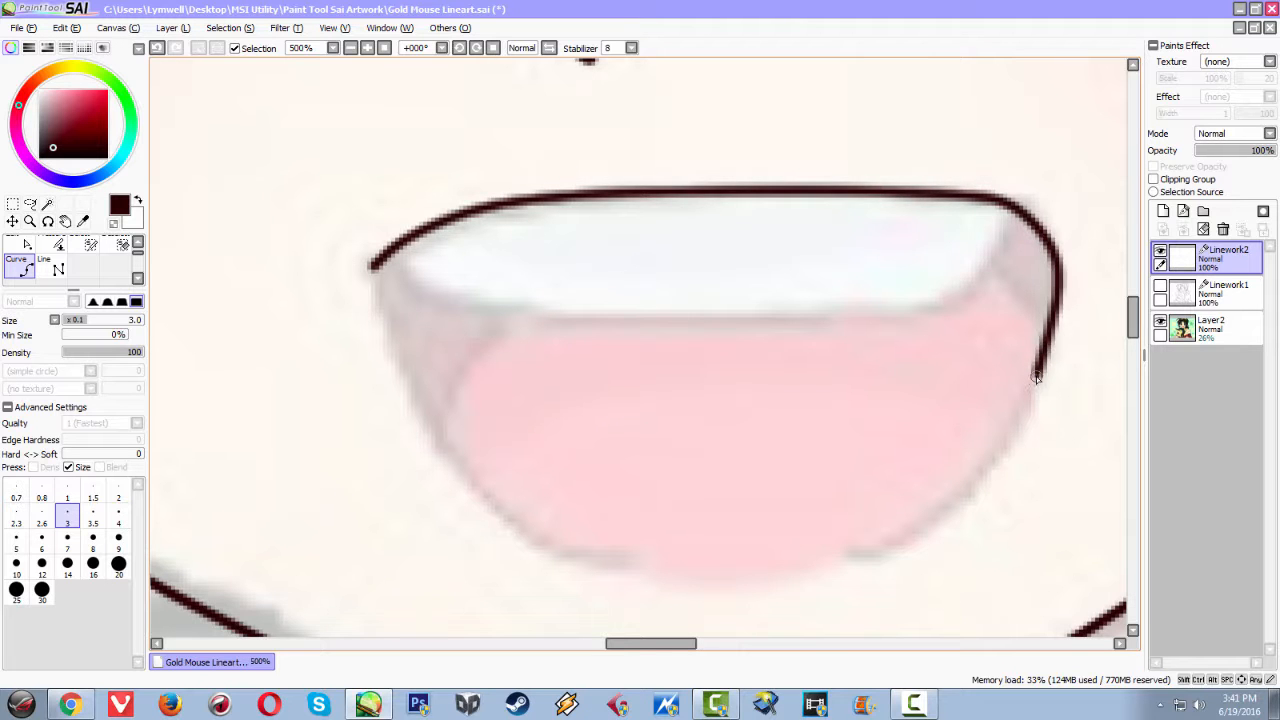
click(1041, 386)
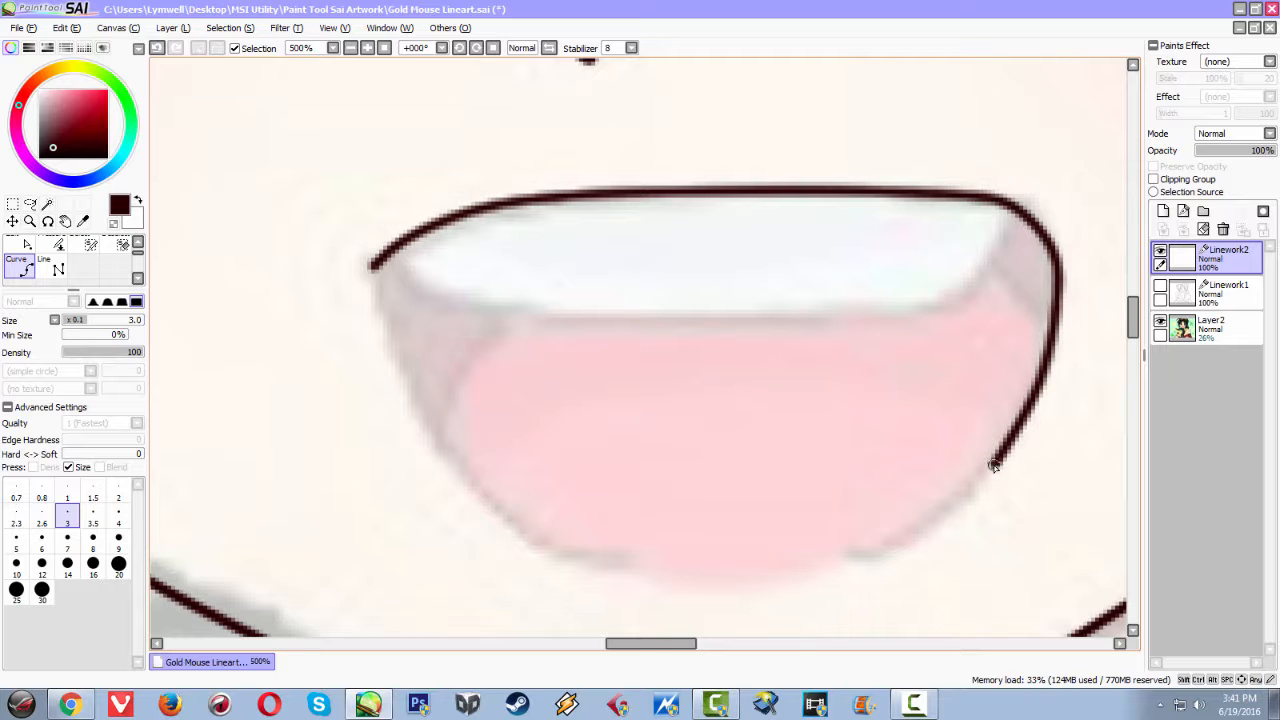
click(880, 555)
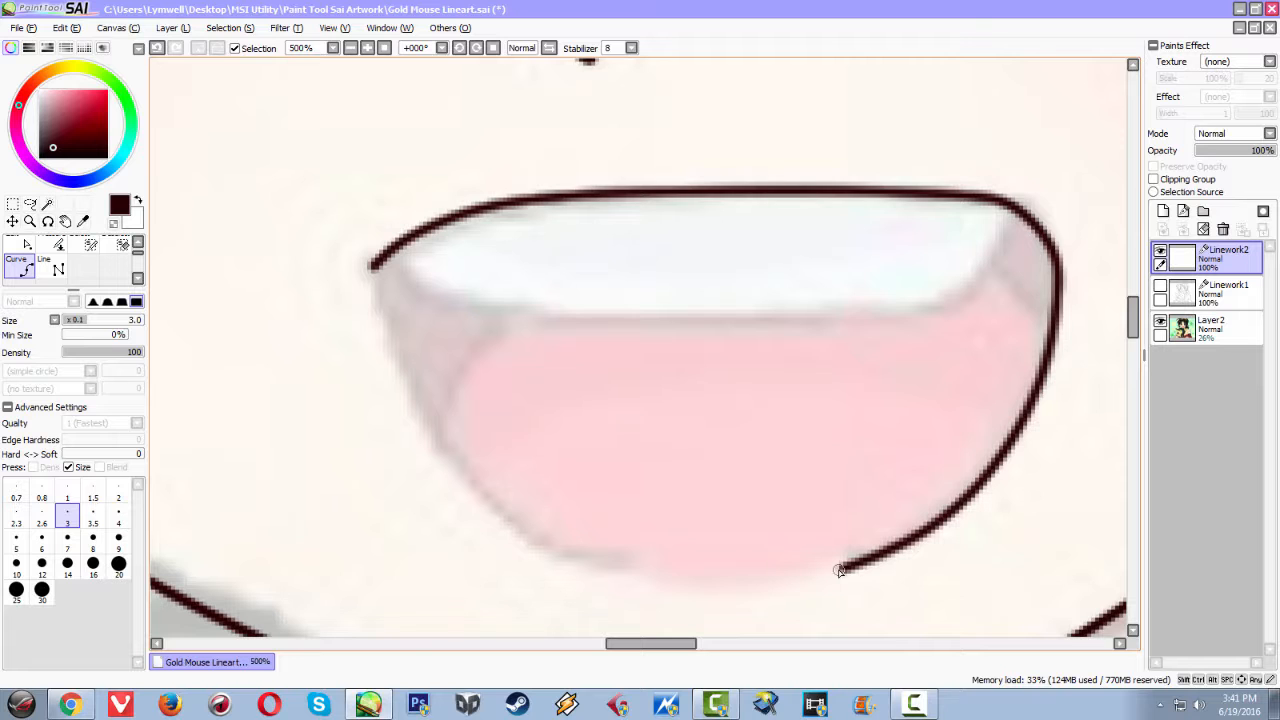
double_click(840, 570)
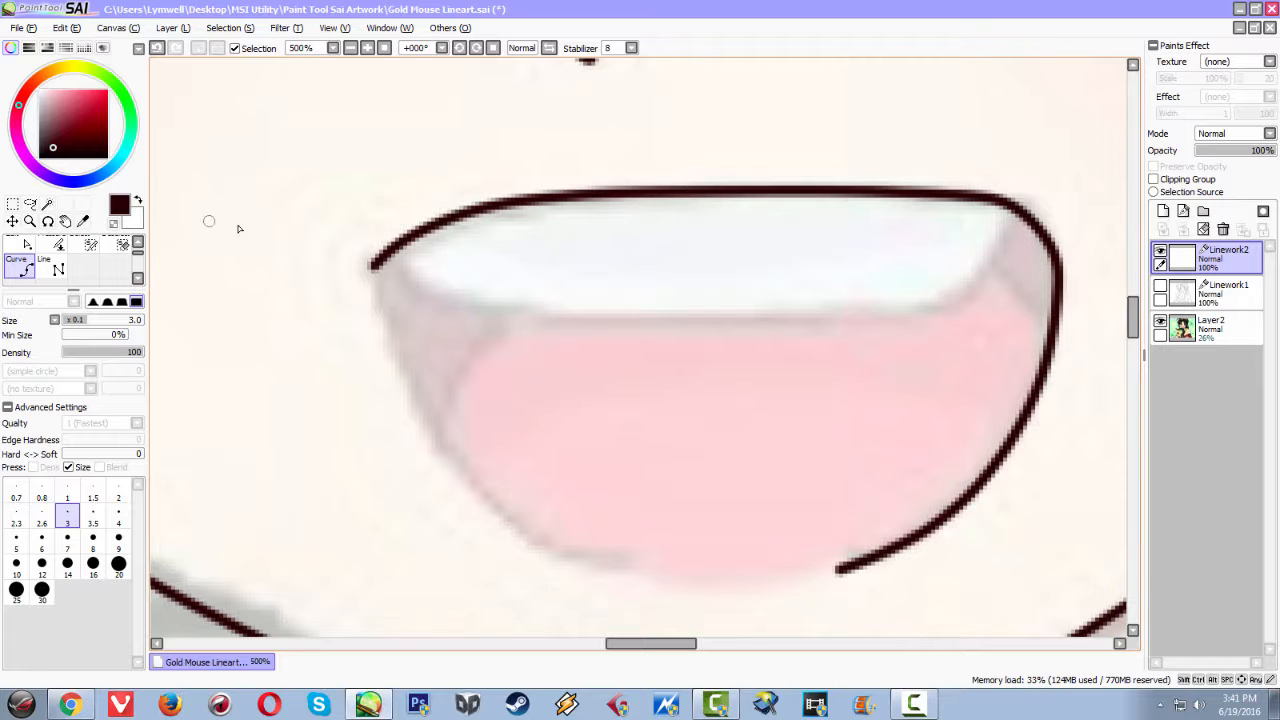
Trace the mouth's left side from the upper lip's corner downward, leaving a gap at the bottom centre
click(372, 268)
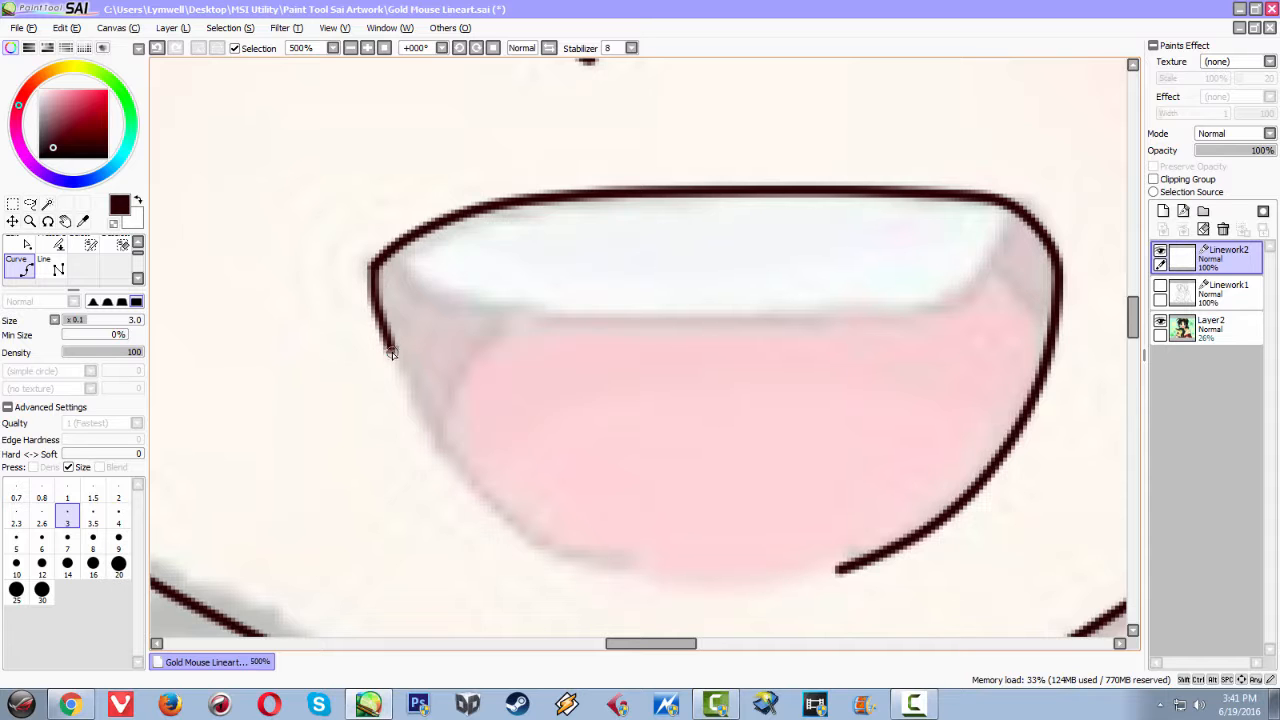
click(392, 355)
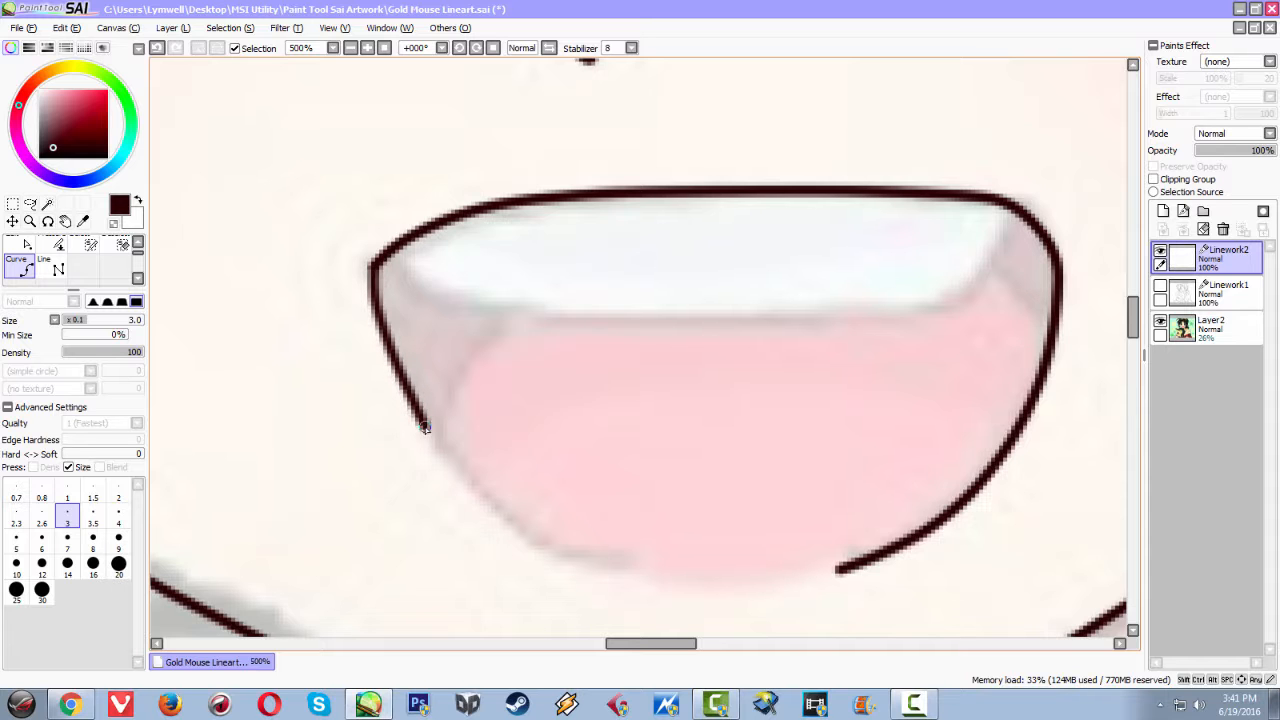
click(487, 511)
click(534, 549)
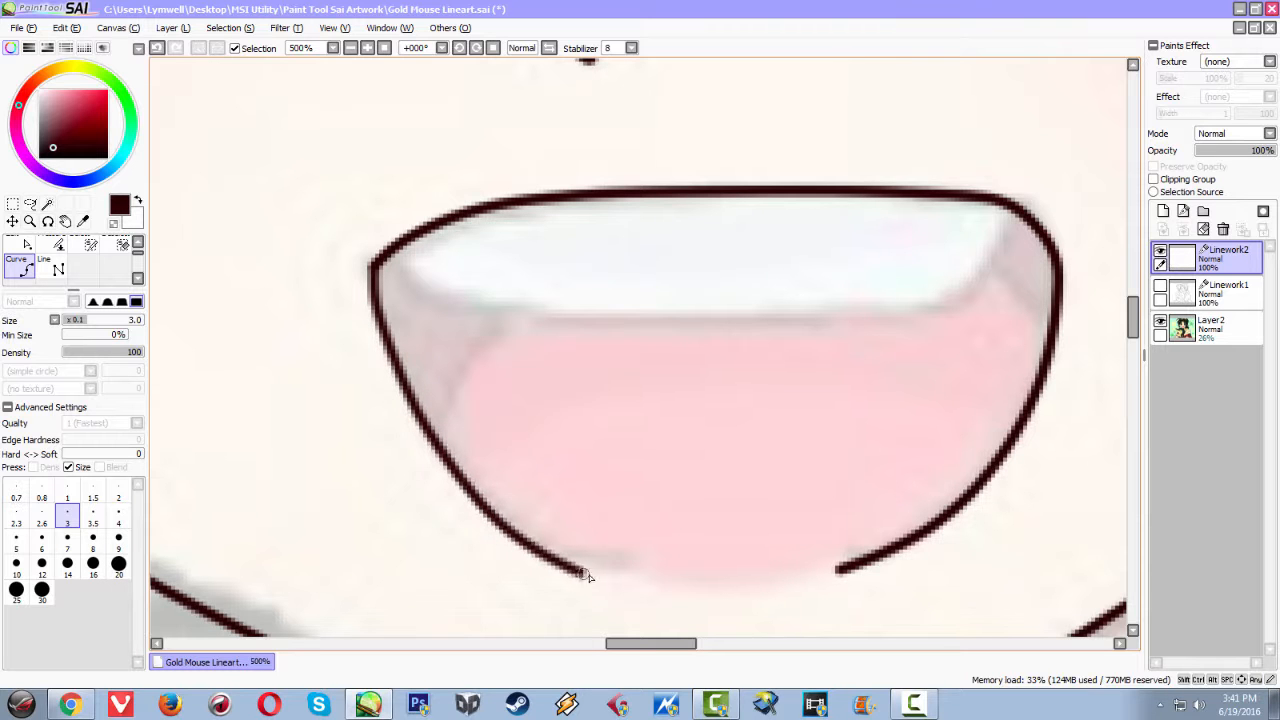
click(600, 572)
click(635, 580)
double_click(635, 580)
scroll(659, 537, down, 6)
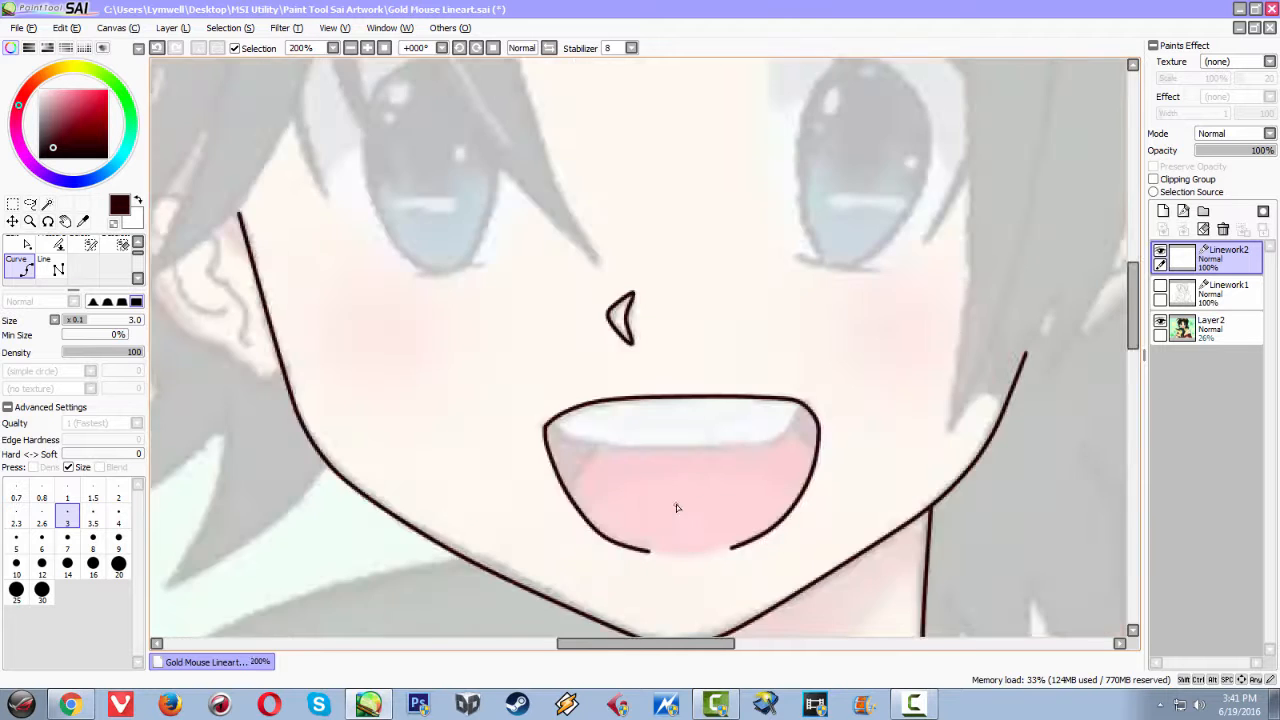
scroll(674, 464, up, 3)
scroll(656, 492, up, 2)
scroll(571, 491, down, 4)
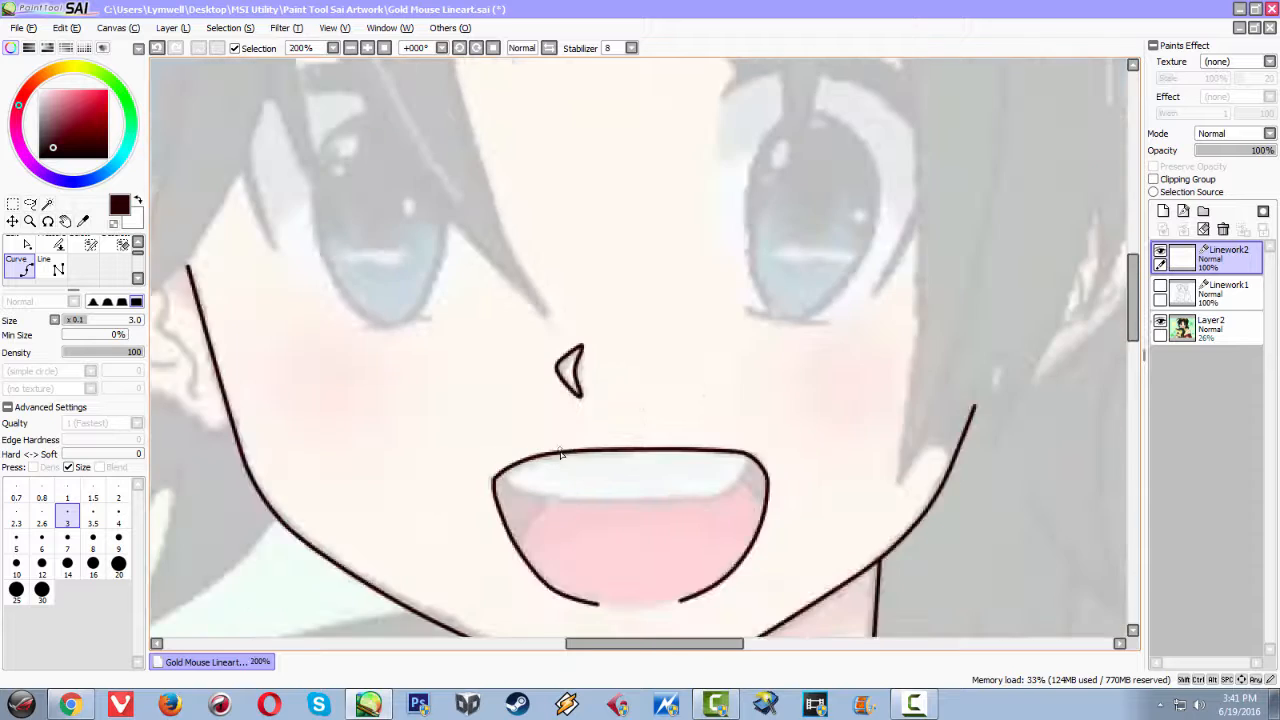
scroll(558, 459, up, 4)
scroll(449, 434, up, 1)
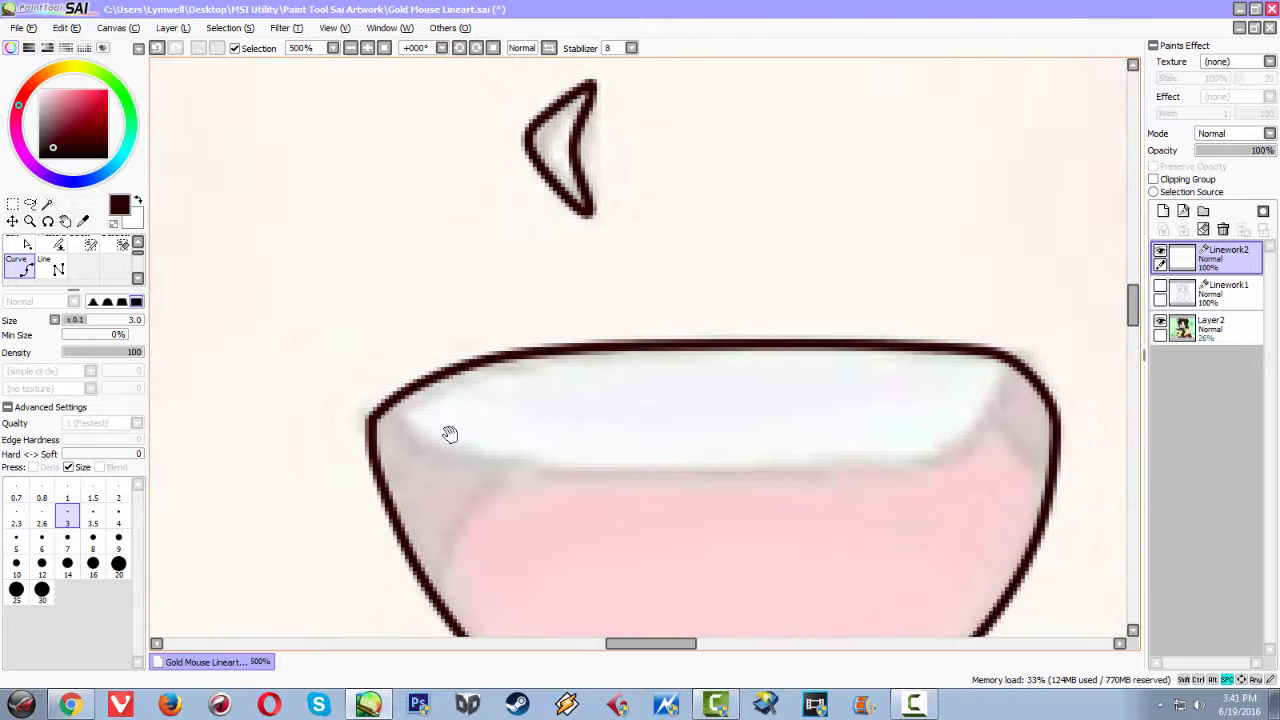
Trace the lower edge of the upper teeth with the Curve tool, from the mouth's left corner around to its upper right corner
click(384, 412)
click(440, 468)
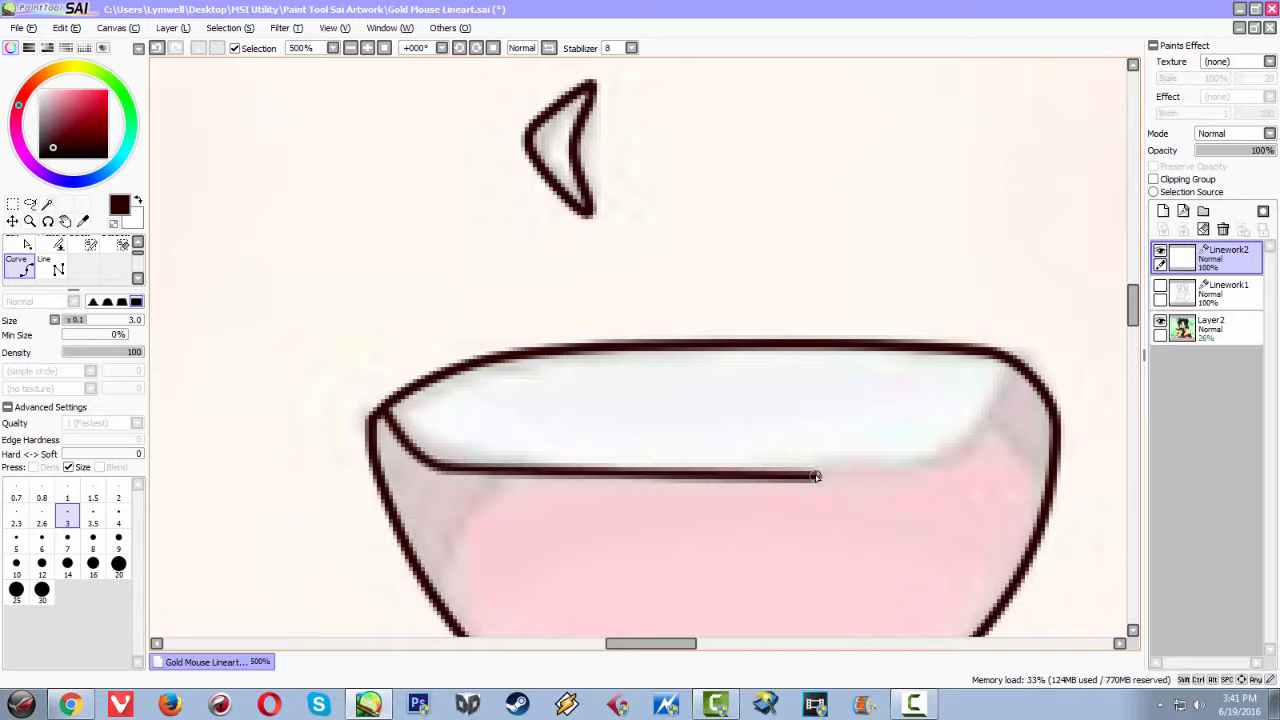
click(935, 468)
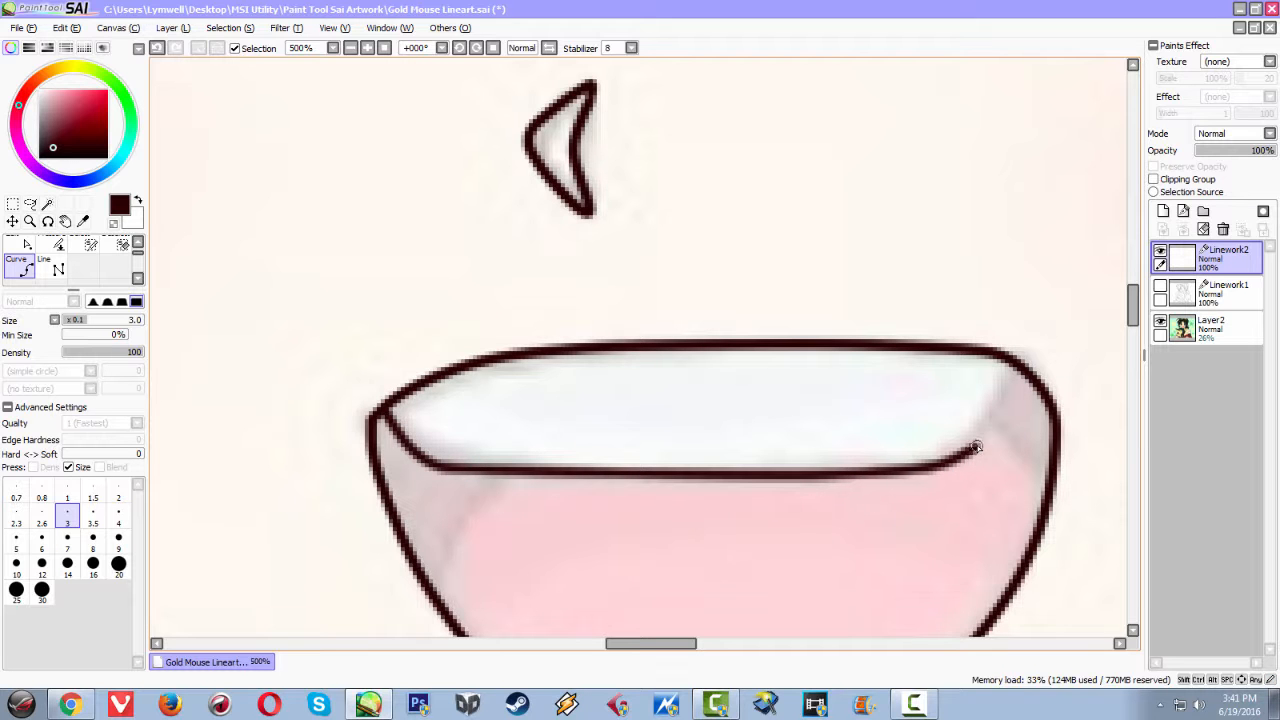
click(998, 403)
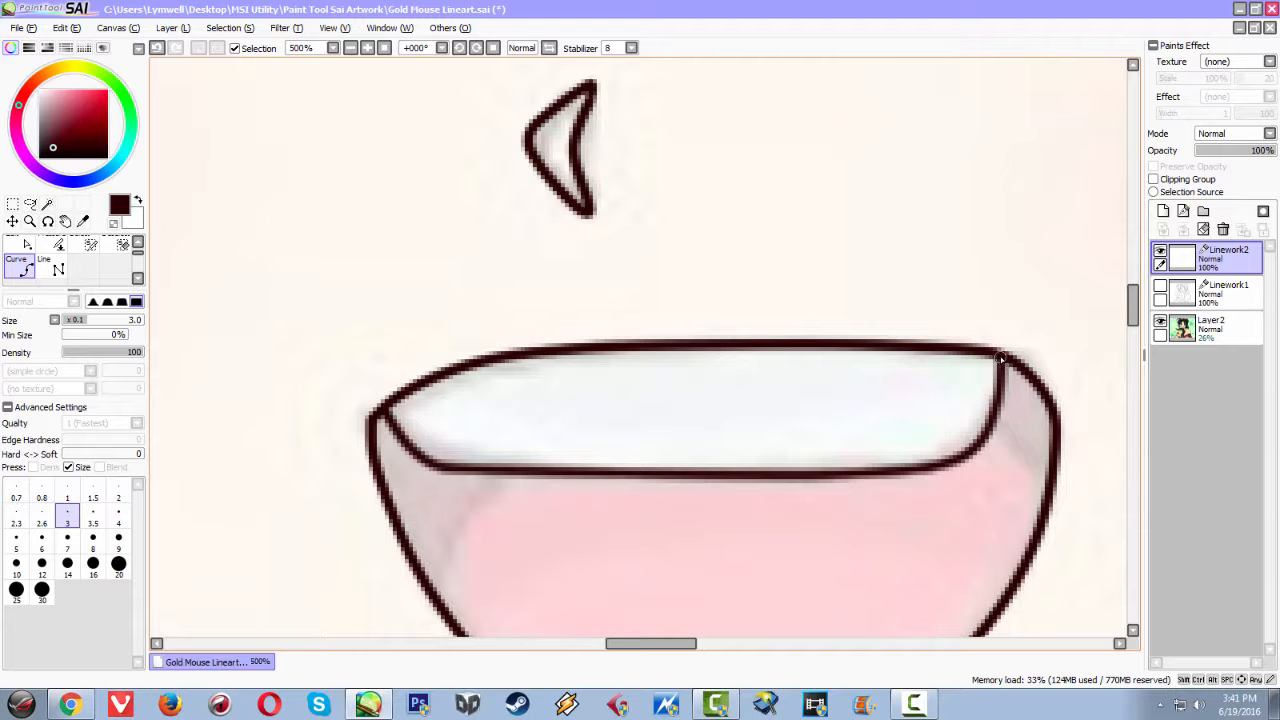
double_click(1000, 357)
Trace the two short inner-cheek curves inside the mouth, each joining the teeth's edge to the mouth outline on its side
scroll(801, 488, down, 4)
scroll(700, 429, up, 2)
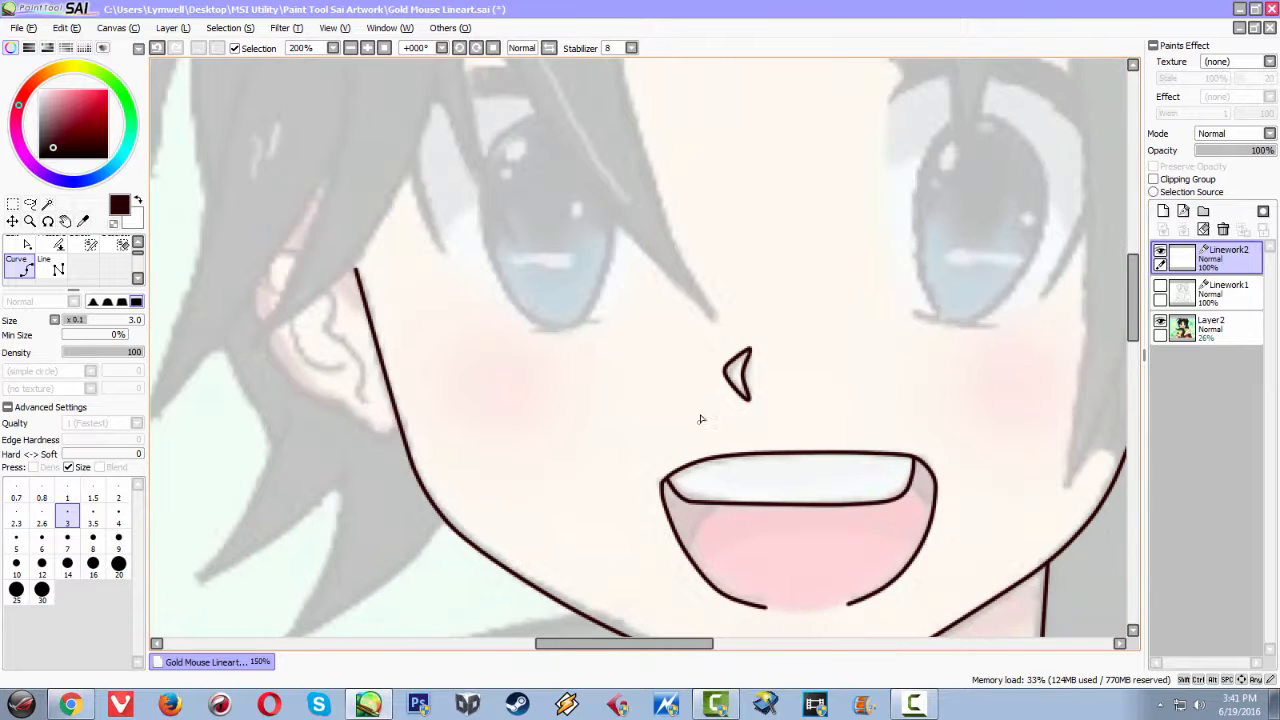
scroll(683, 490, up, 1)
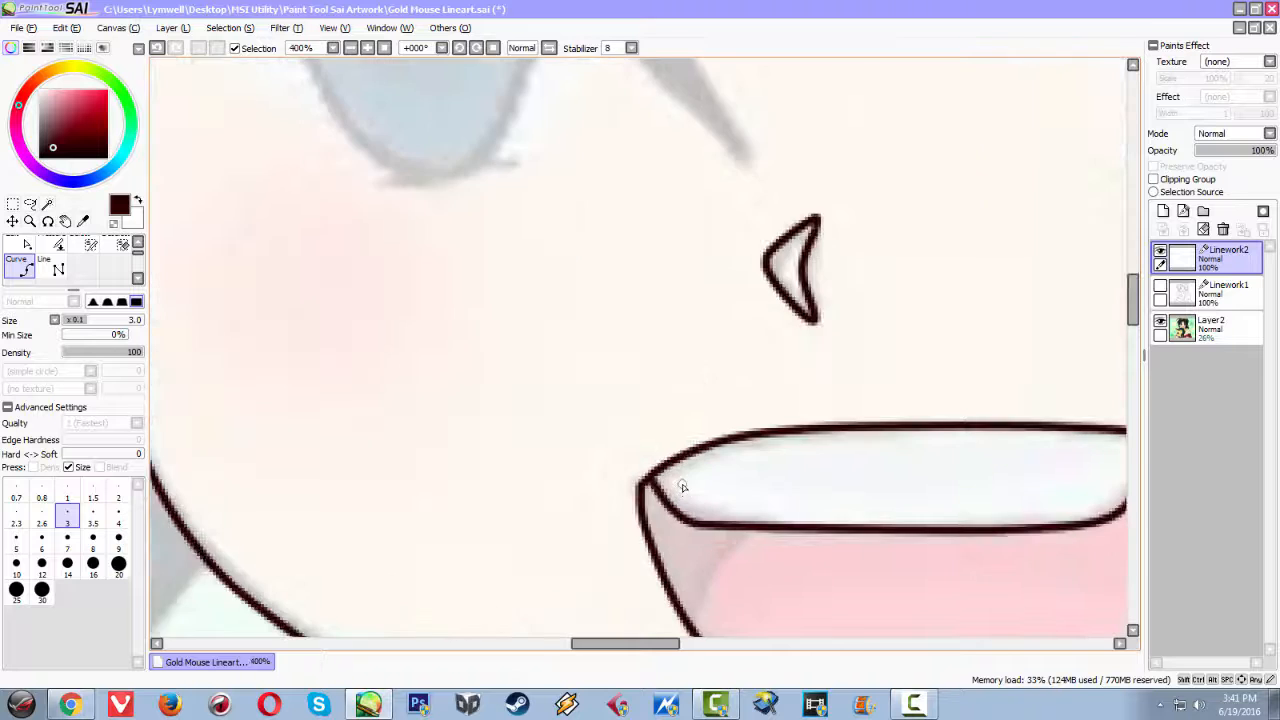
scroll(871, 409, down, 3)
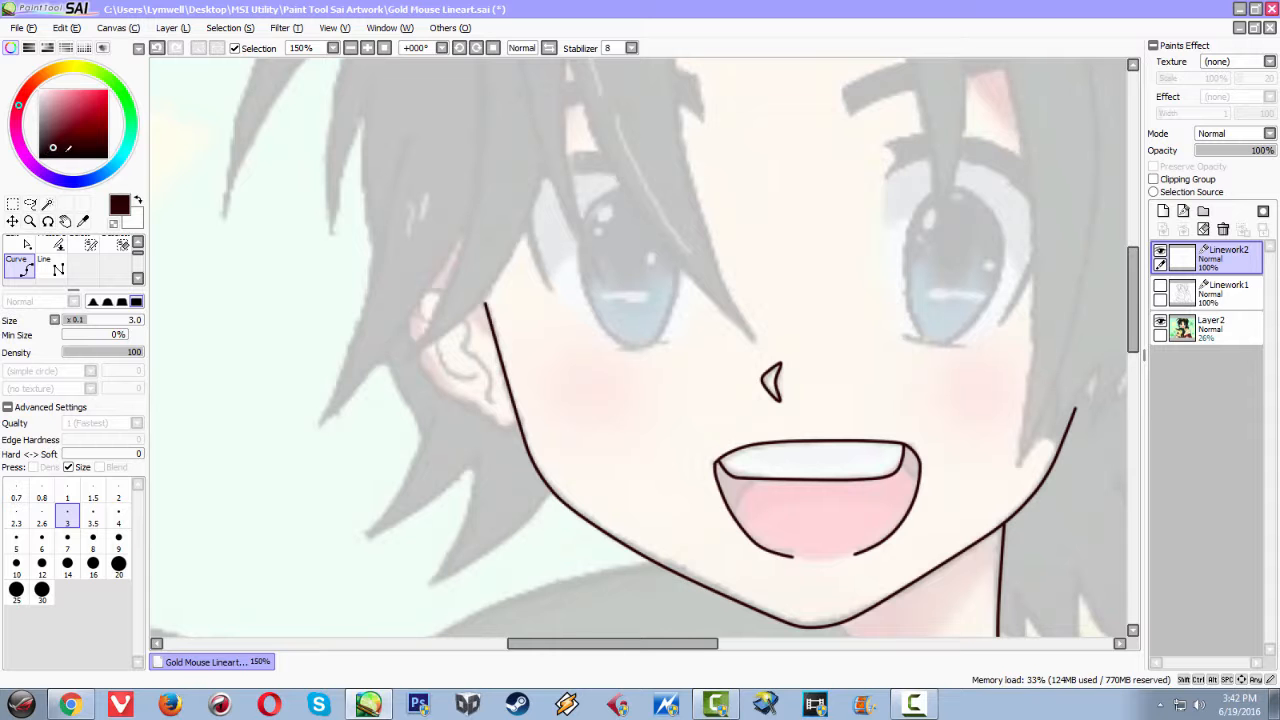
scroll(578, 271, down, 2)
scroll(562, 267, up, 4)
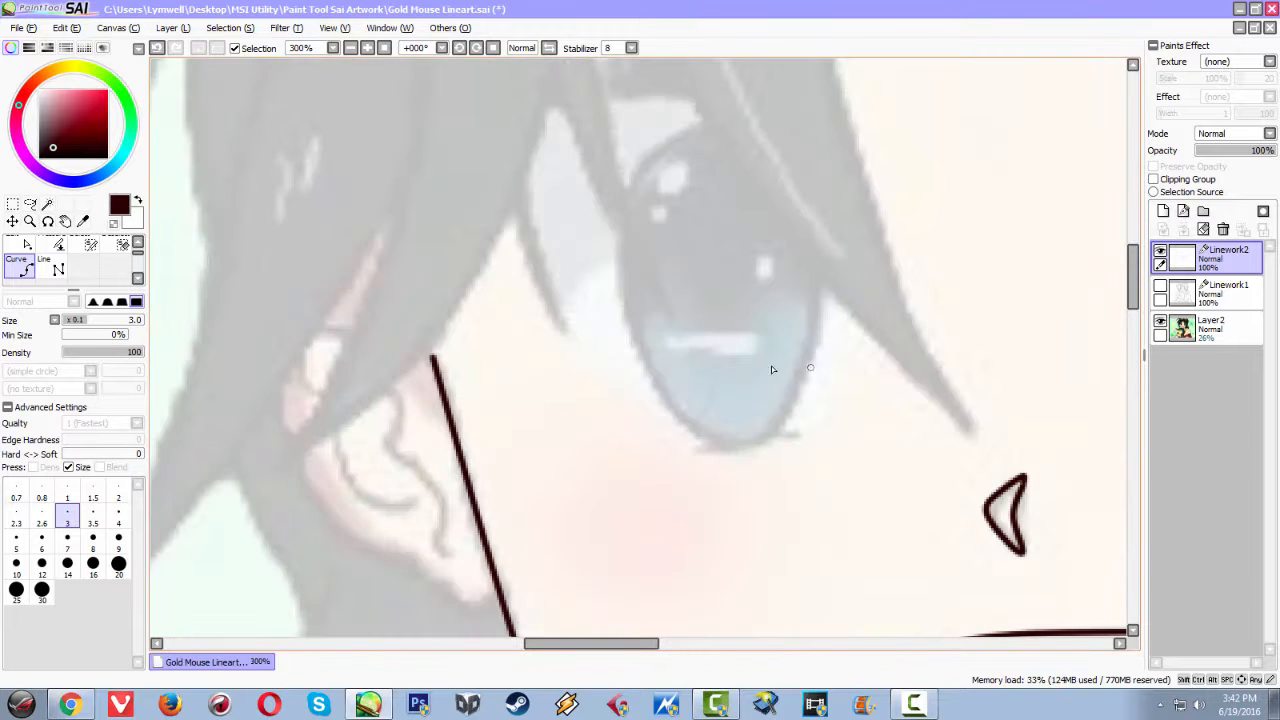
drag(629, 349, 357, 194)
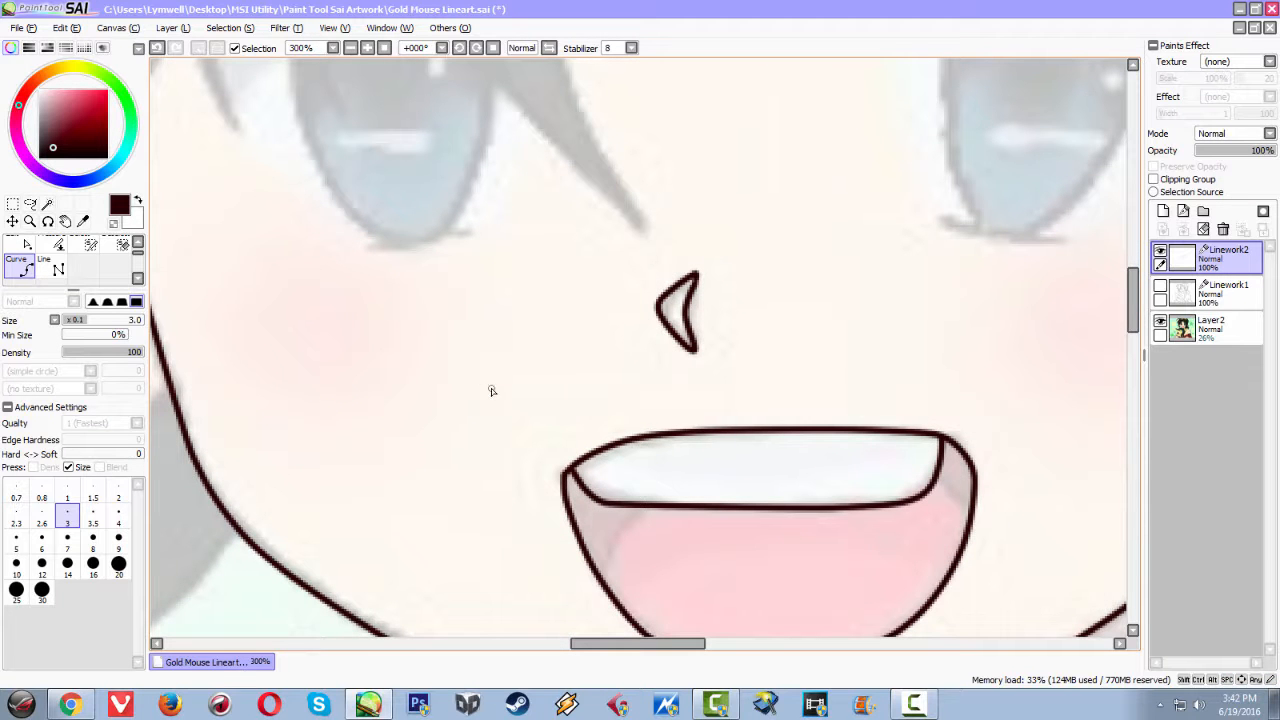
scroll(519, 469, down, 2)
scroll(543, 470, up, 4)
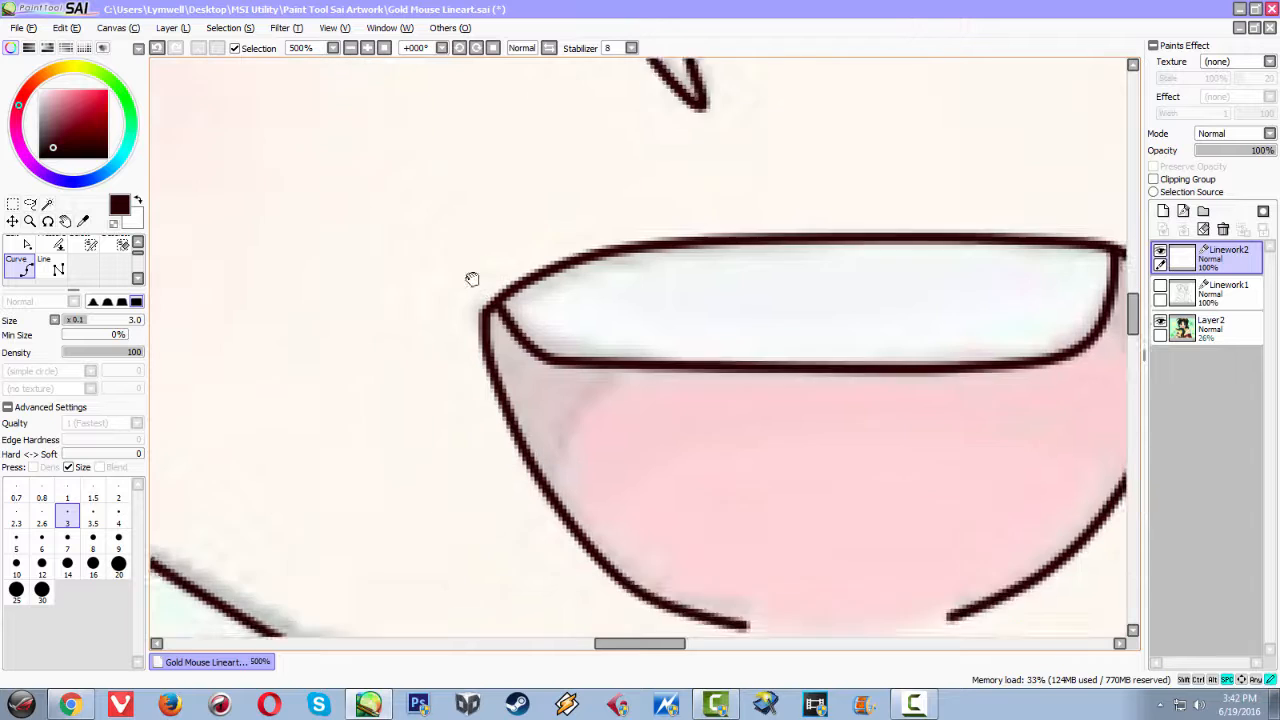
click(529, 418)
click(541, 369)
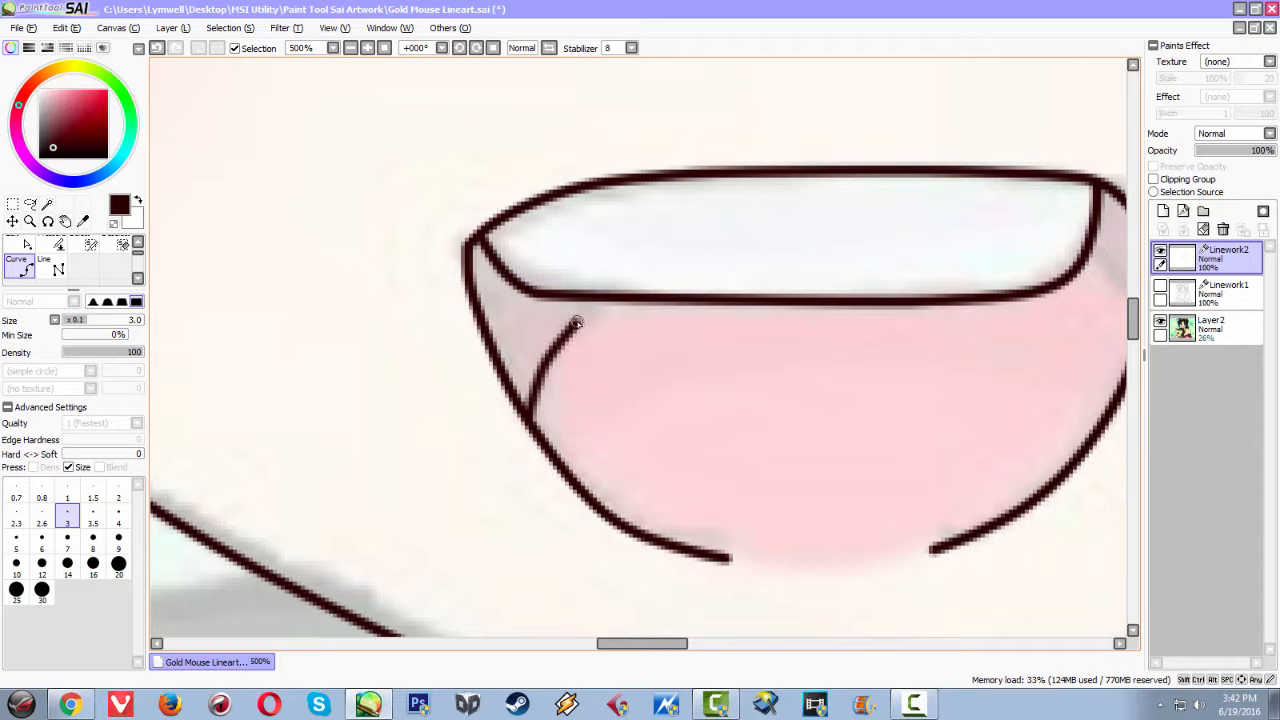
click(597, 305)
double_click(606, 296)
drag(786, 363, 535, 306)
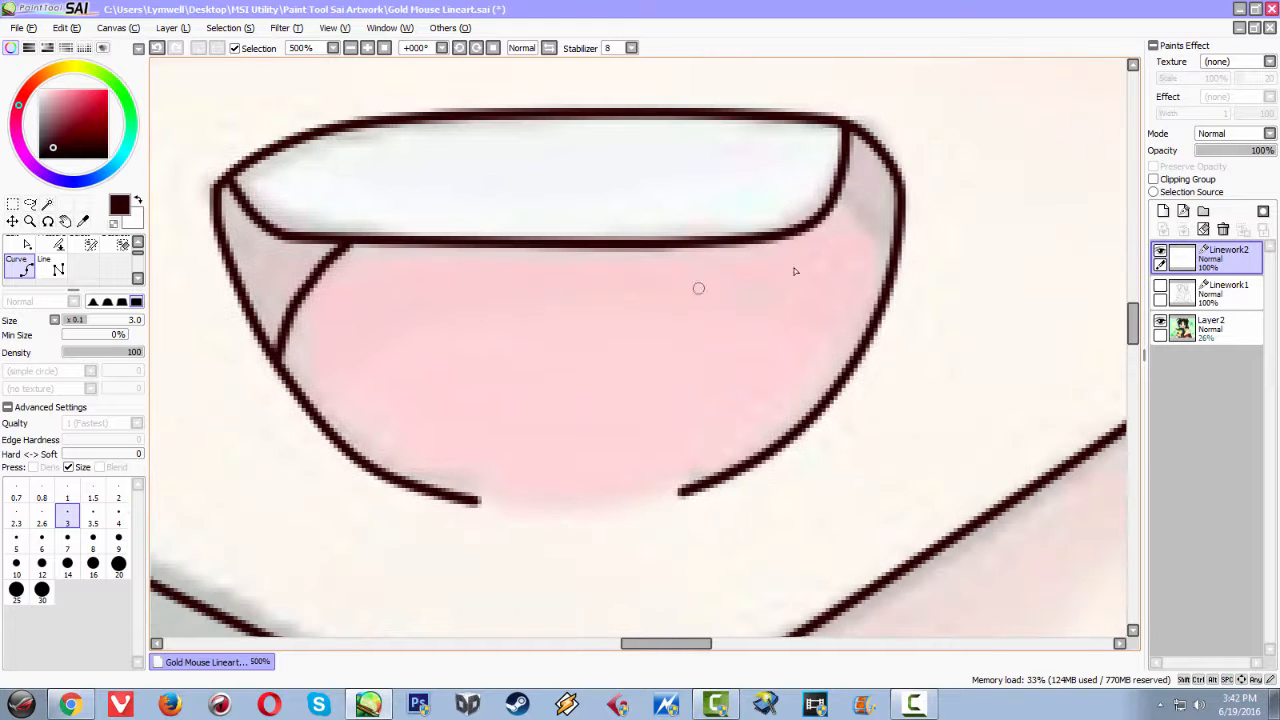
click(836, 195)
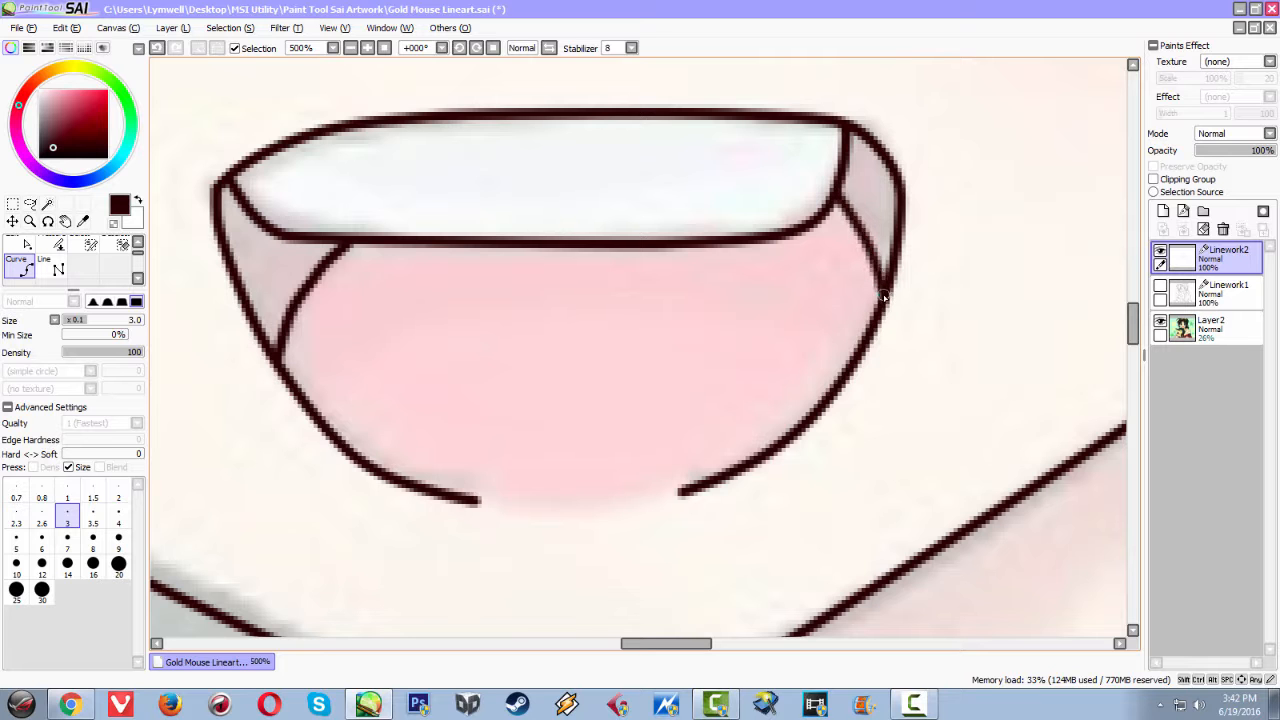
Trace the inner edge of the right-hand eye's upper lash, arching from the inner corner over the iris and down to the outer tip
scroll(877, 290, down, 7)
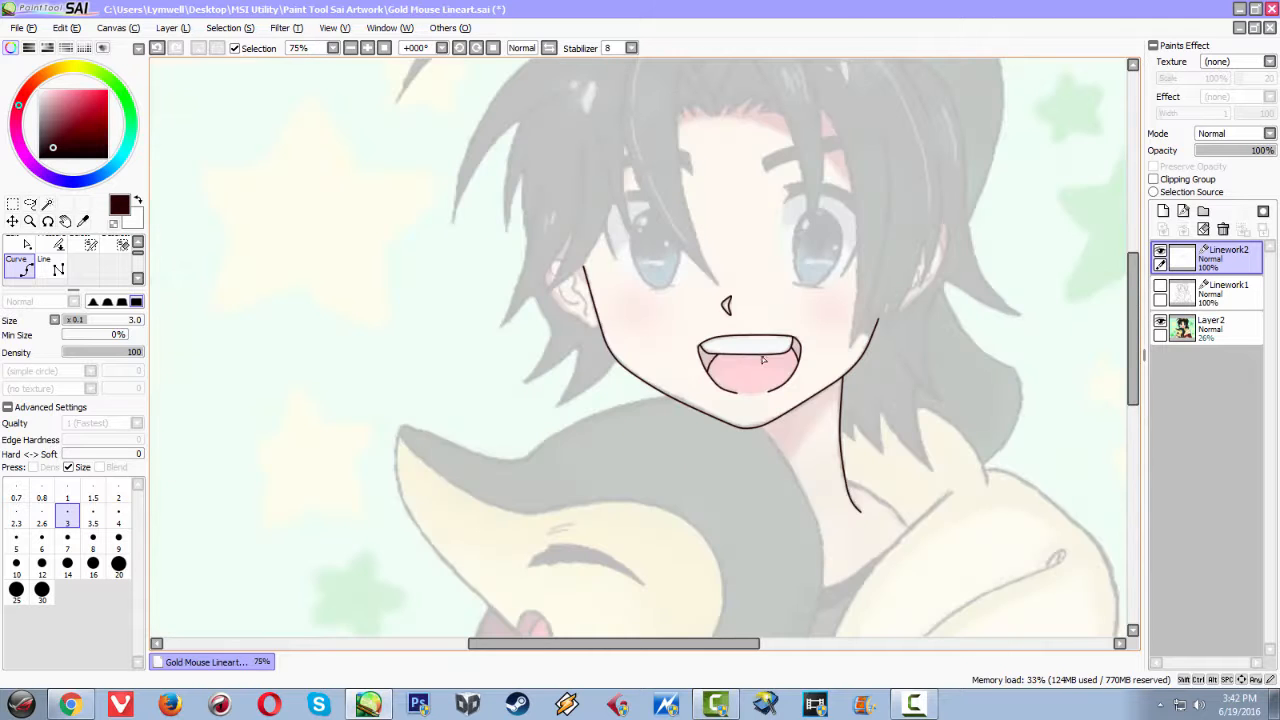
scroll(729, 294, up, 2)
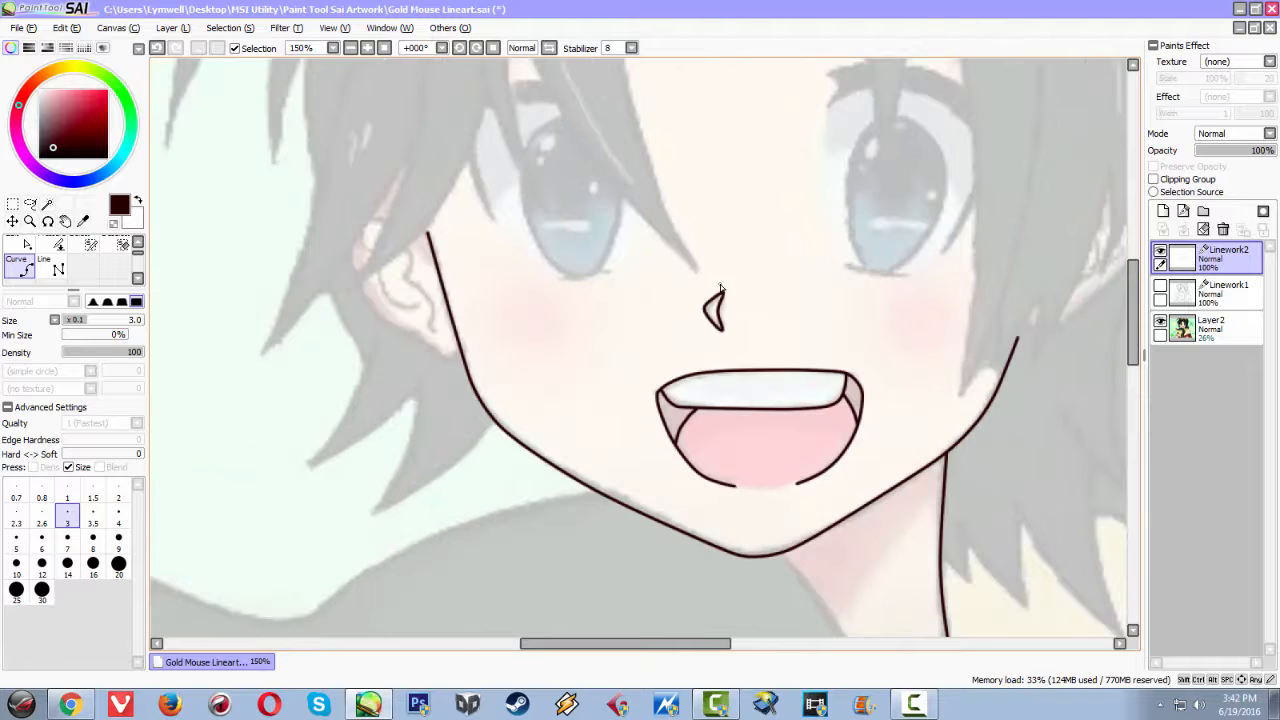
scroll(728, 280, up, 1)
scroll(735, 270, down, 5)
scroll(776, 237, up, 5)
scroll(776, 237, up, 2)
scroll(740, 320, down, 6)
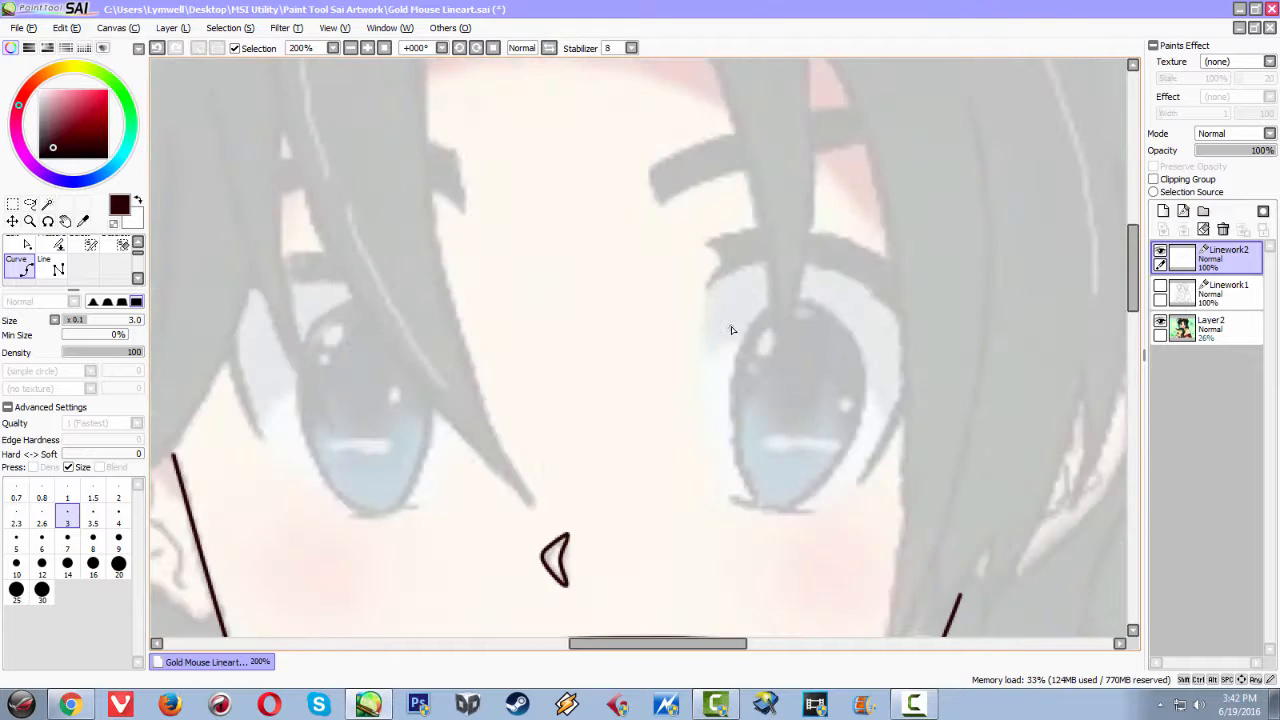
scroll(731, 329, up, 4)
scroll(594, 274, down, 1)
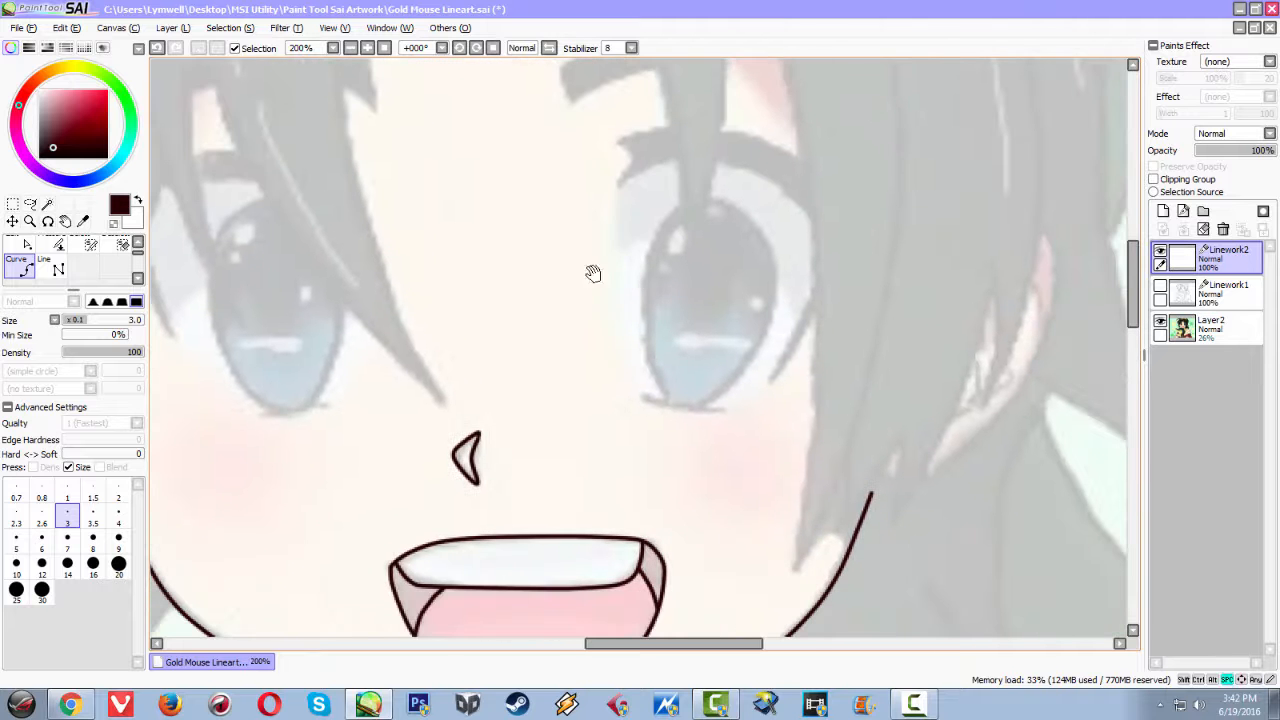
scroll(635, 420, down, 1)
scroll(645, 300, up, 2)
drag(595, 163, 529, 294)
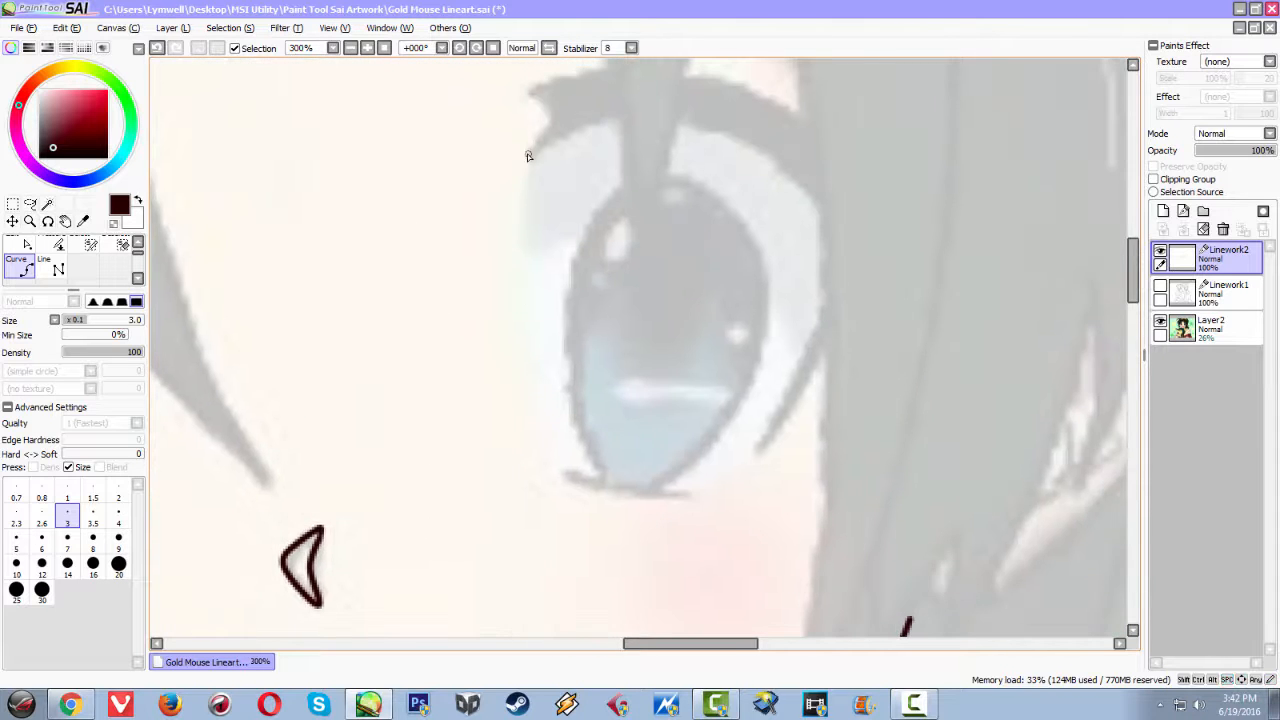
drag(531, 161, 597, 126)
click(632, 116)
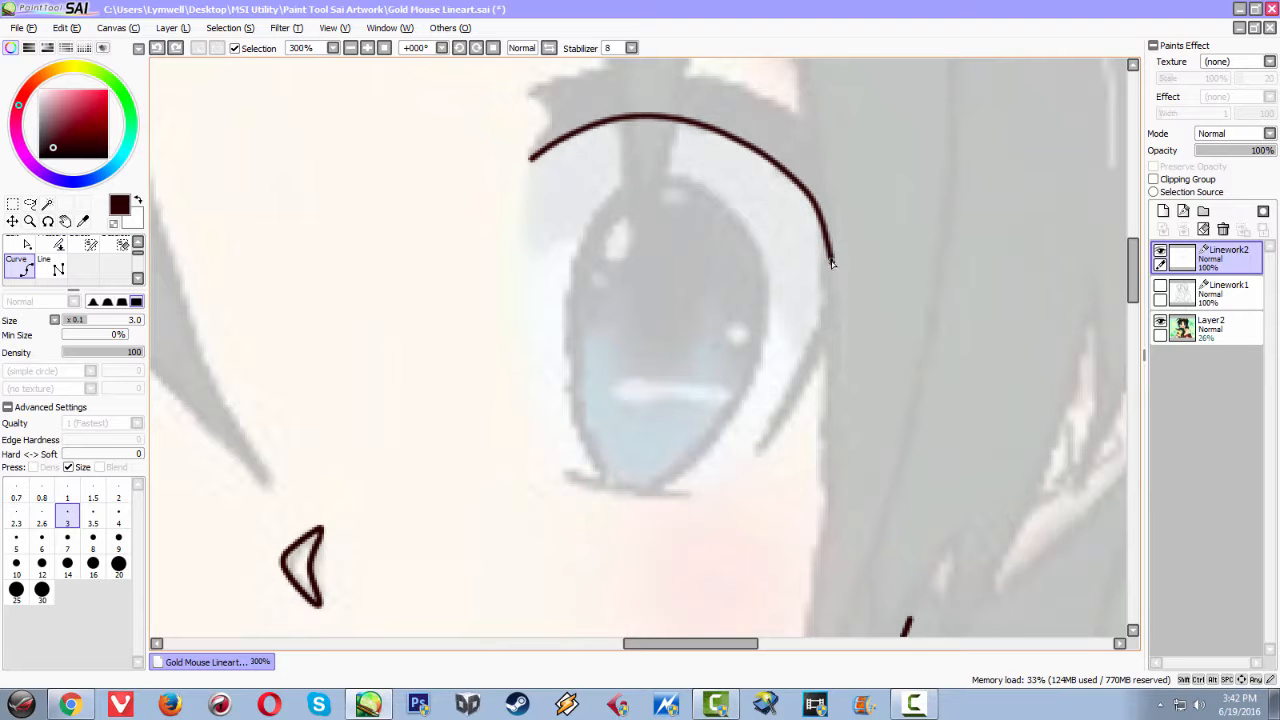
click(832, 295)
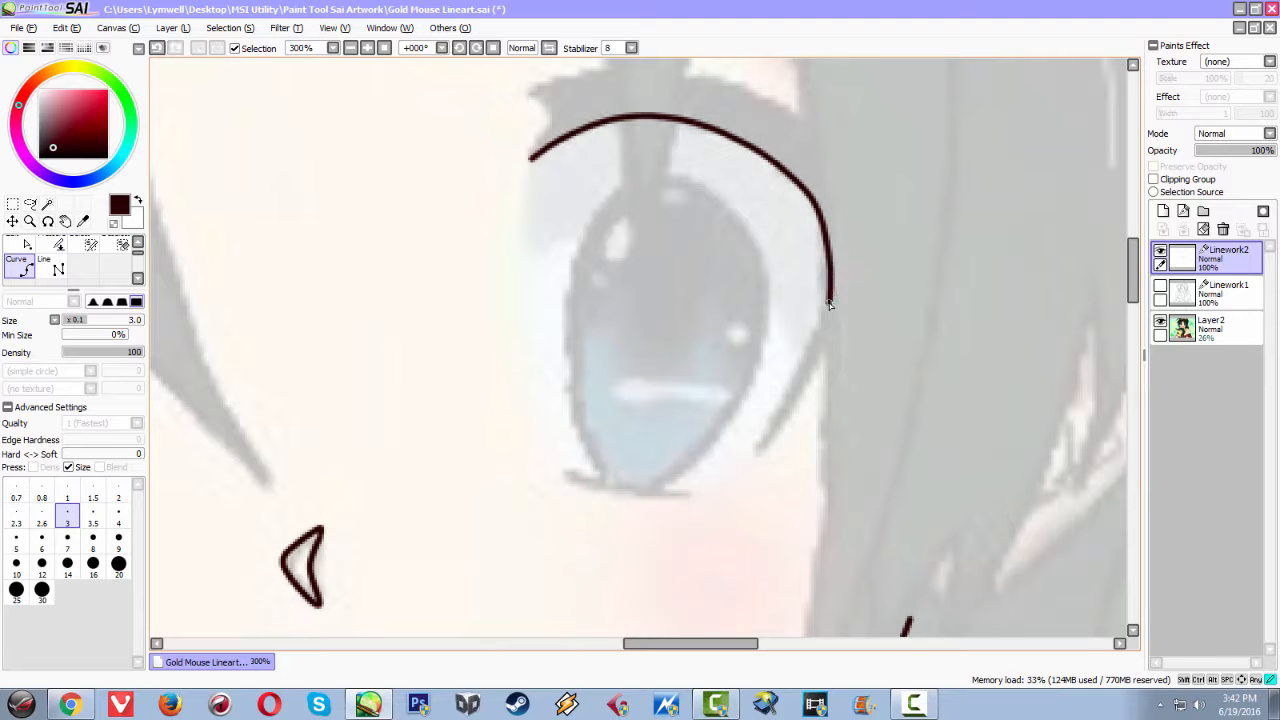
double_click(760, 455)
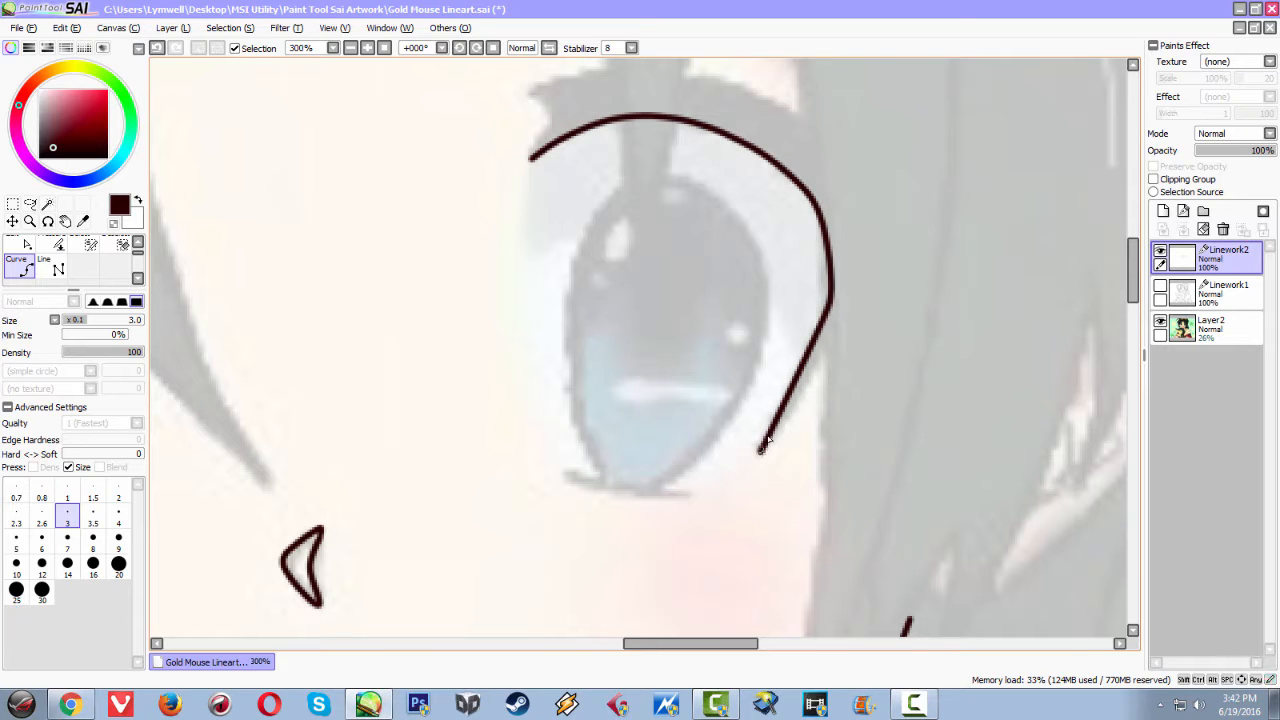
Trace the lash's notched inner end and outer edge, closing the band at the lower outer tip
click(530, 157)
mouse_move(523, 108)
mouse_down()
mouse_move(434, 194)
mouse_move(441, 183)
mouse_up()
click(436, 176)
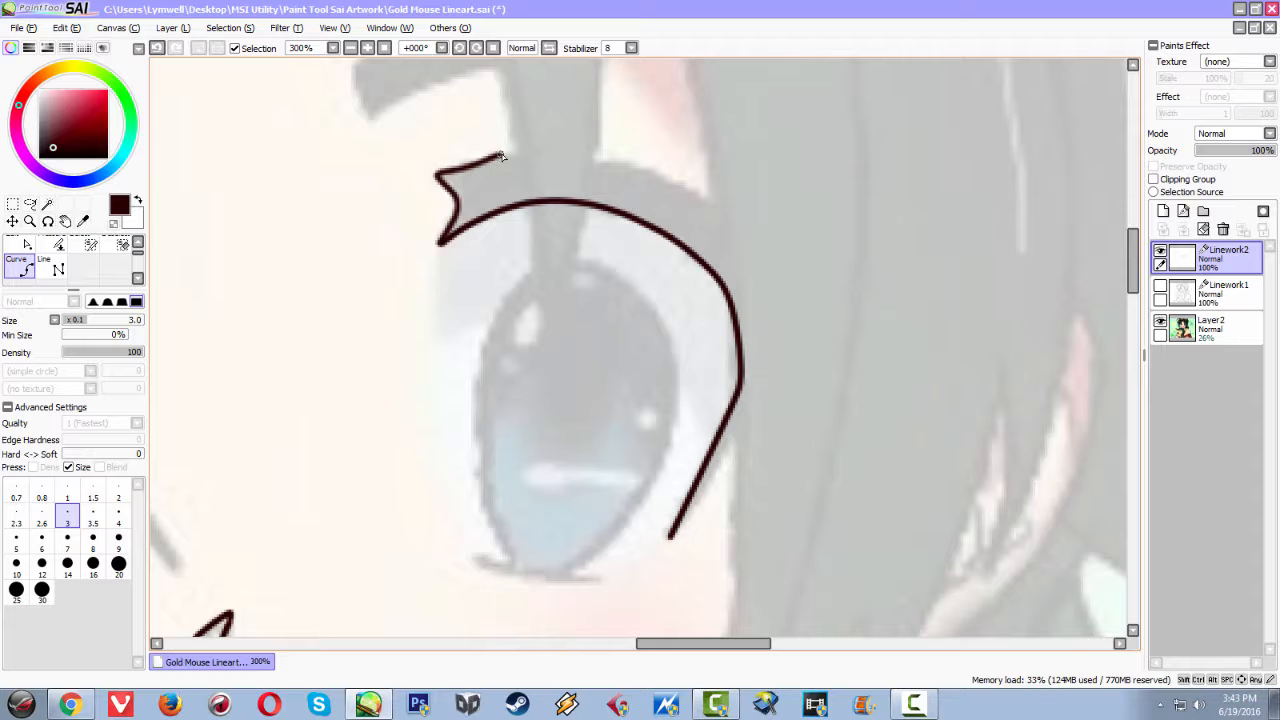
key(ctrl+z)
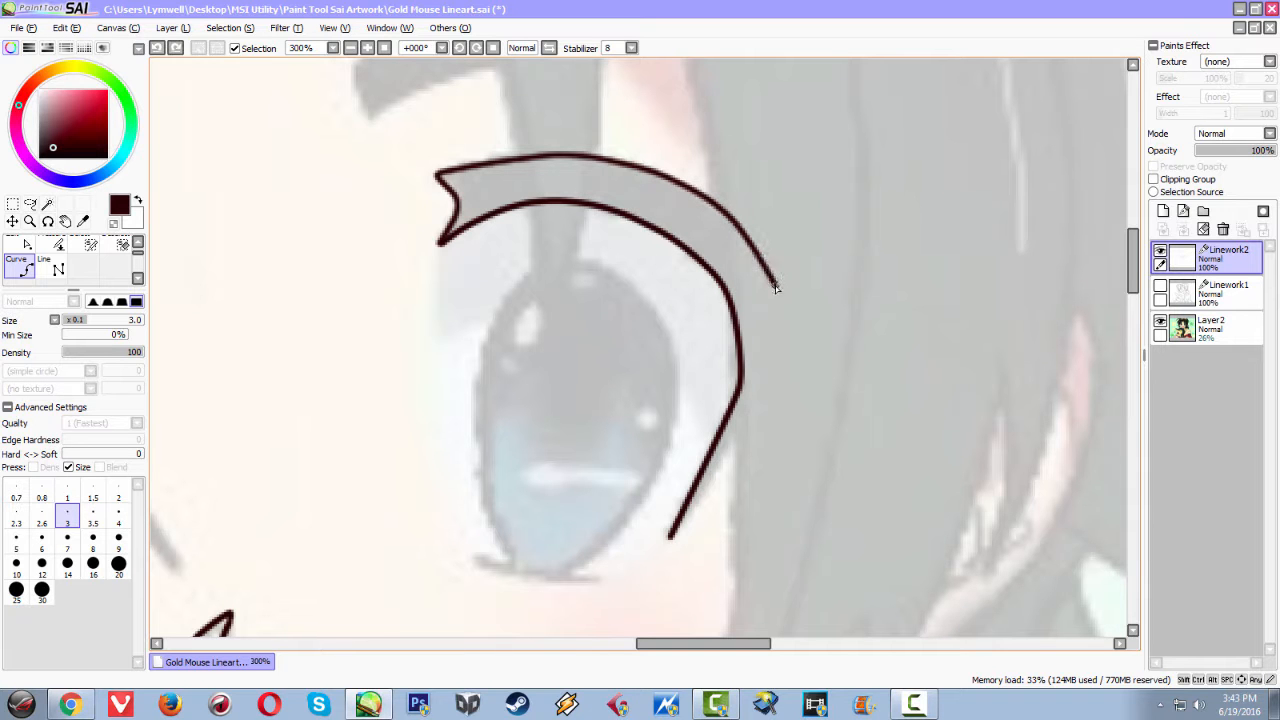
click(773, 273)
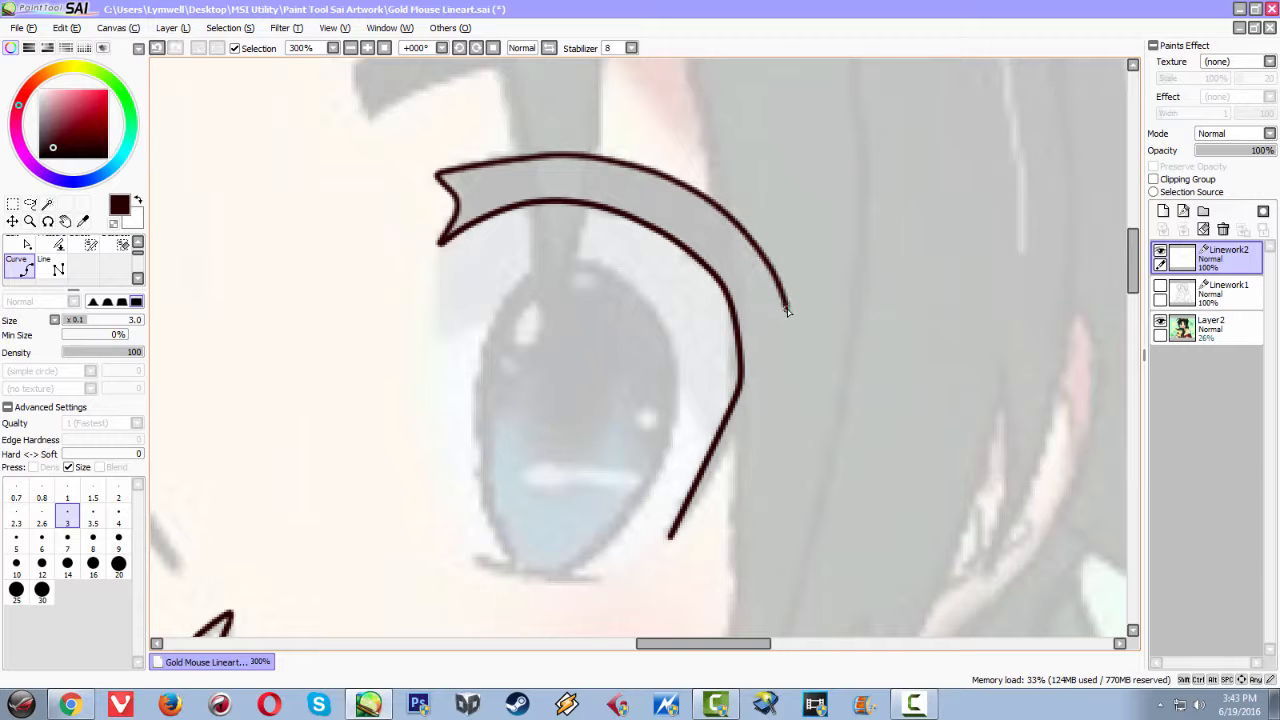
click(797, 377)
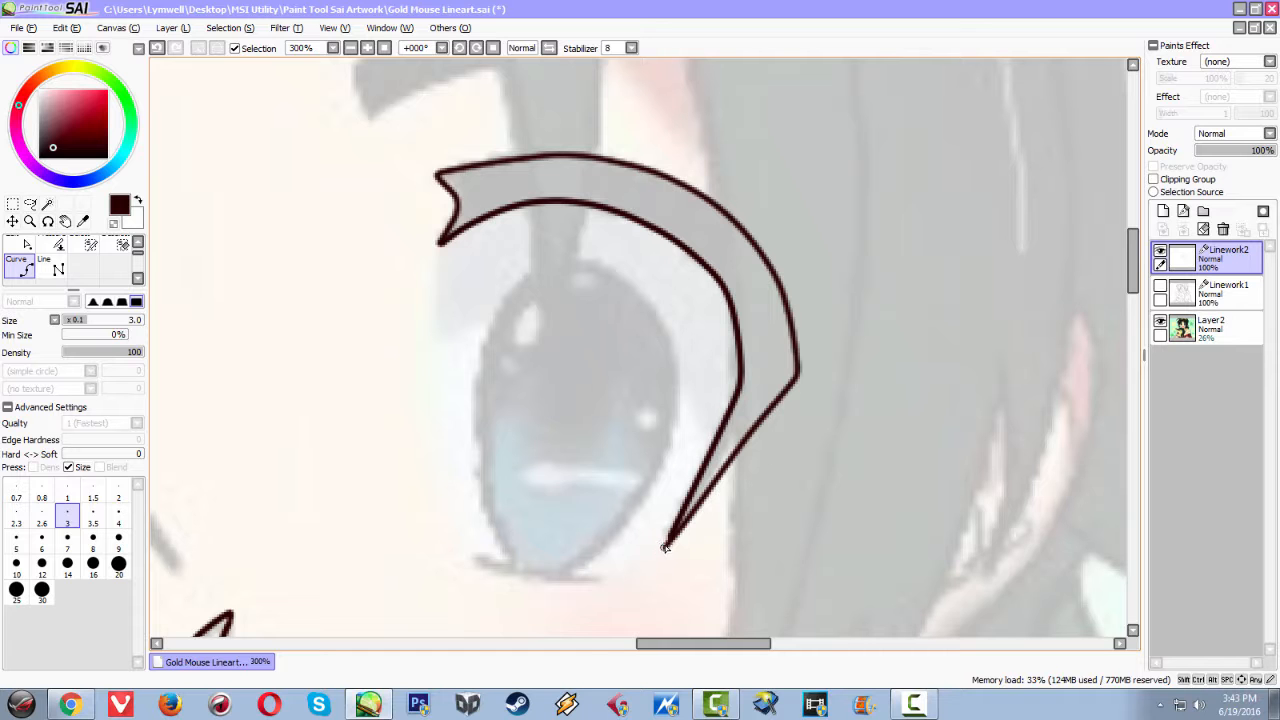
double_click(671, 538)
Trace the lower lash line as a short, shallow curve beneath the right-hand eye's iris, correcting misplaced points
scroll(668, 302, down, 3)
scroll(573, 245, down, 2)
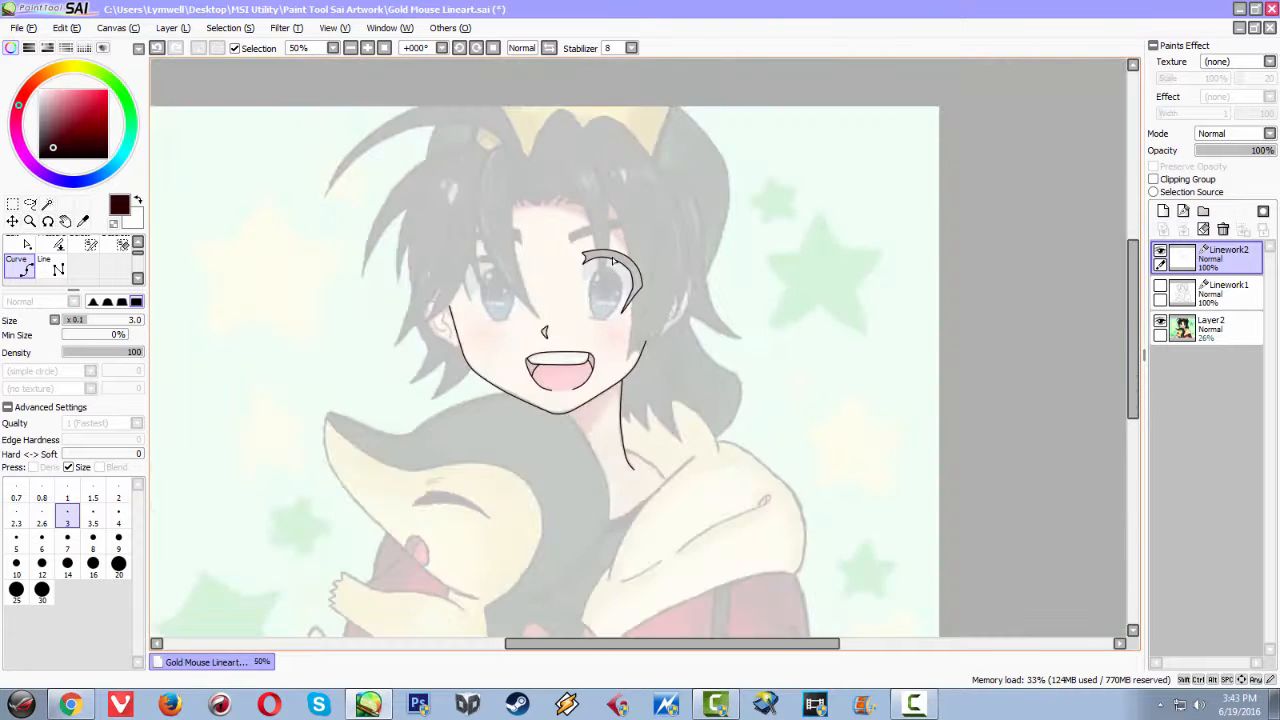
scroll(617, 321, up, 6)
drag(623, 203, 625, 194)
scroll(620, 347, down, 2)
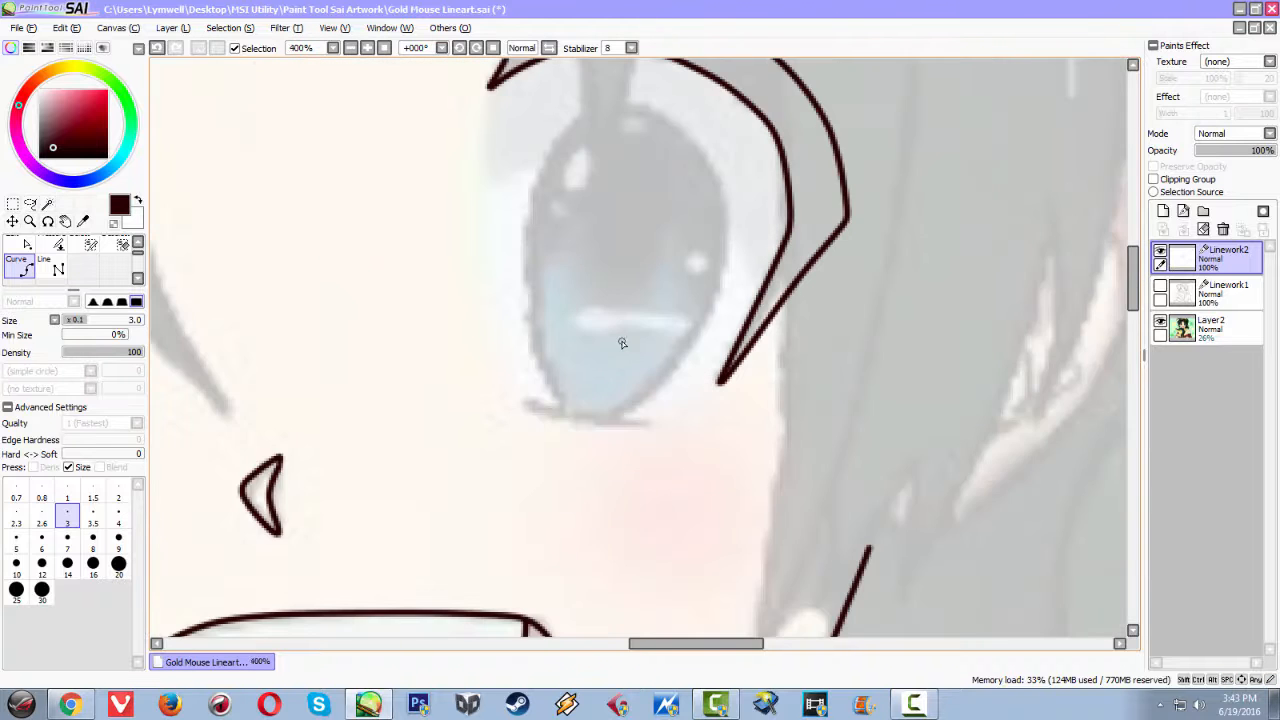
scroll(618, 359, up, 1)
scroll(538, 446, down, 1)
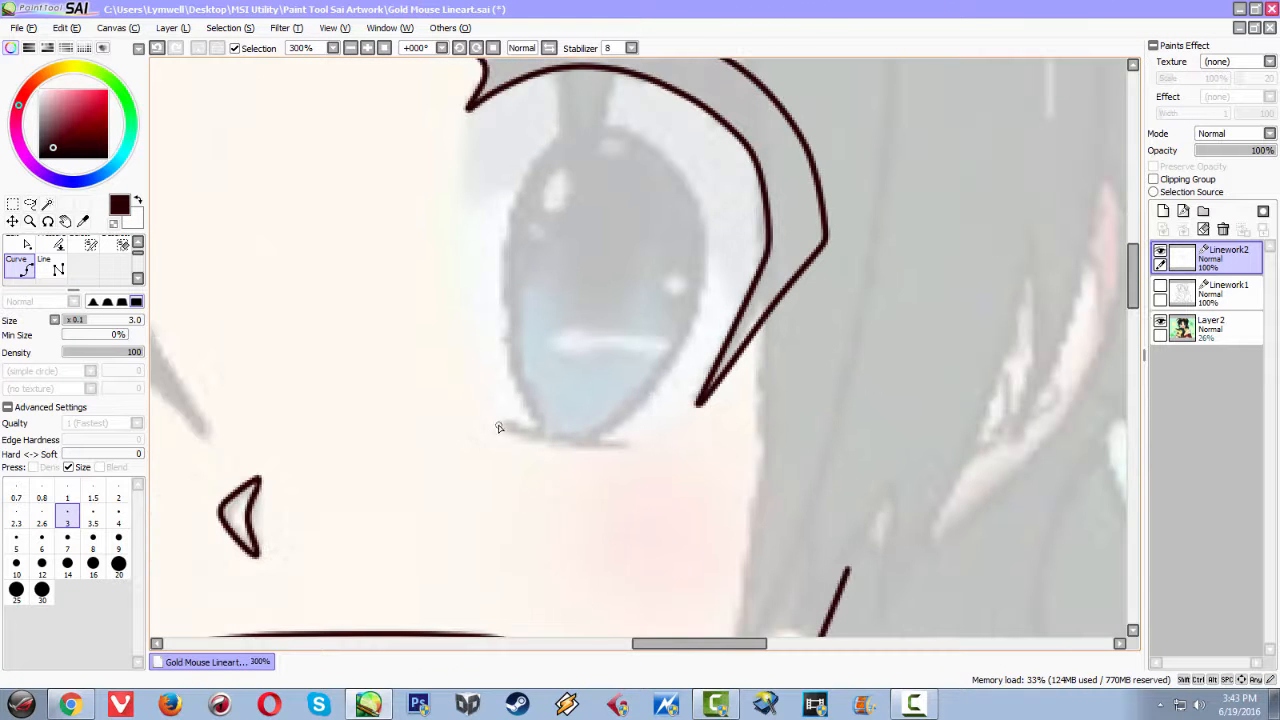
click(497, 427)
double_click(530, 452)
click(529, 450)
click(557, 455)
key(ctrl+z)
key(ctrl+z)
click(539, 447)
click(566, 450)
click(596, 451)
key(Escape)
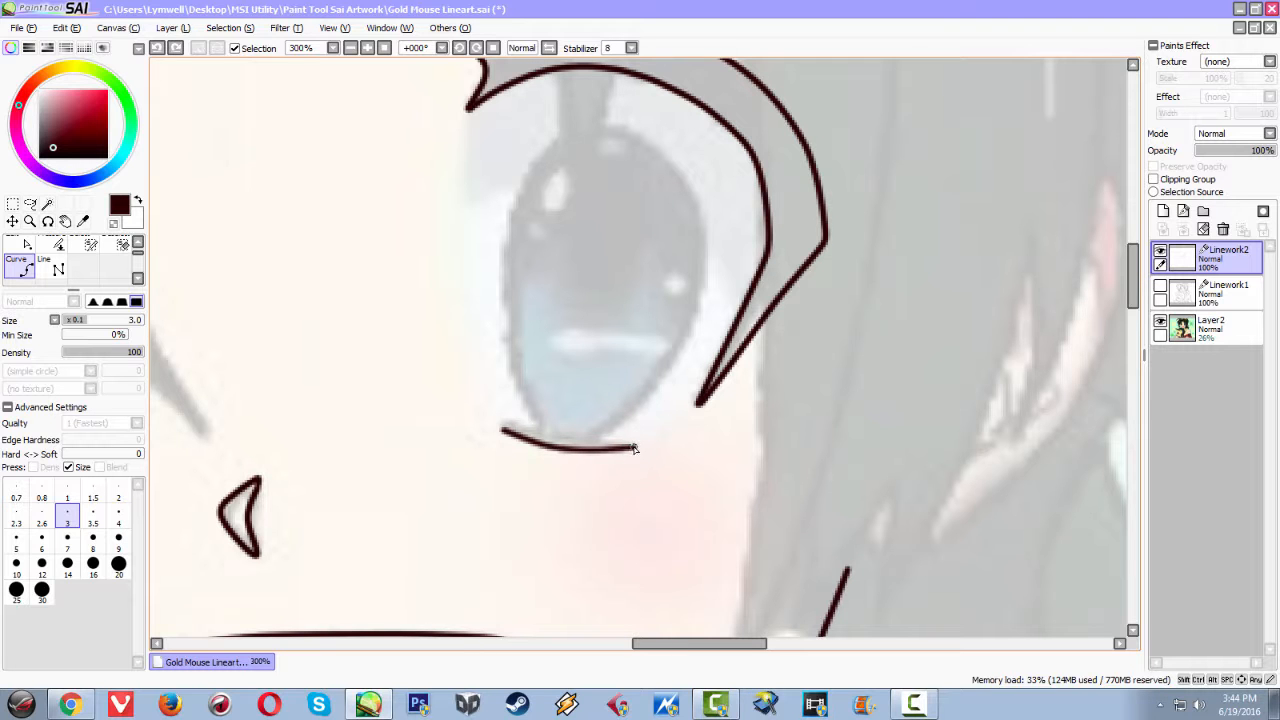
click(645, 443)
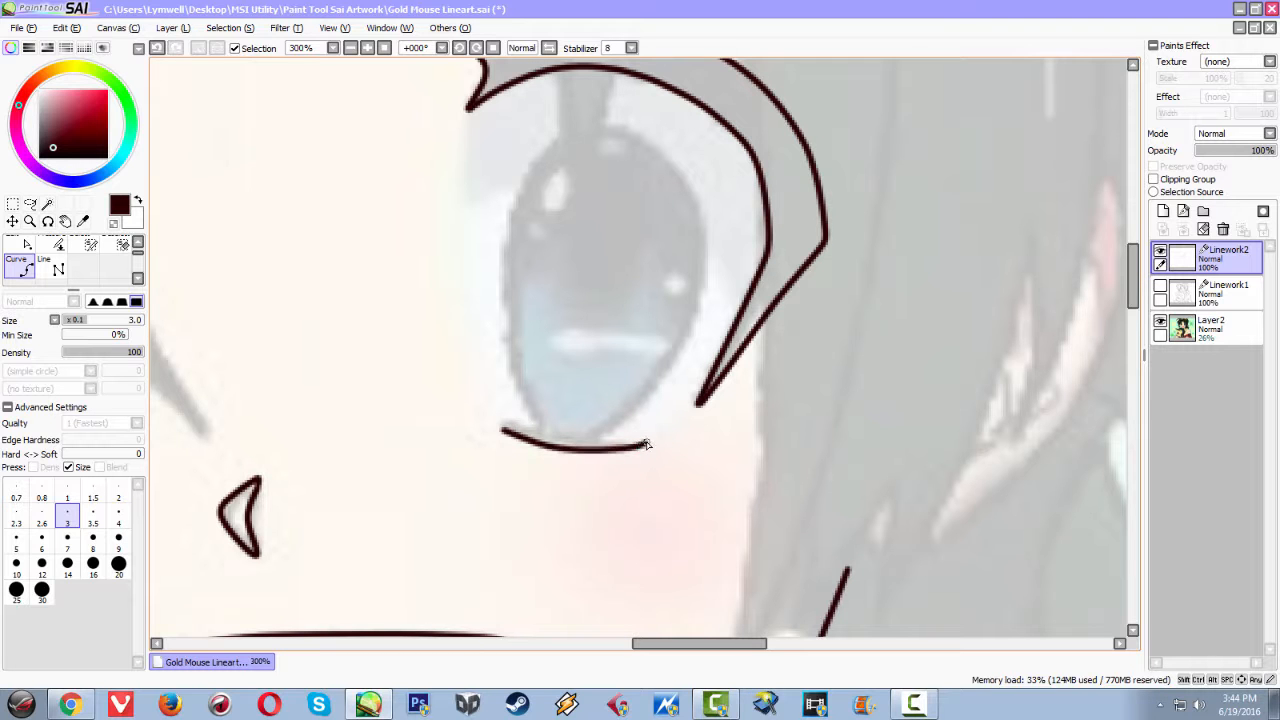
Trace the eyebrow above the right-hand eye as a closed outline, rounded at the inner end and tapering to a point at the outer end
scroll(647, 441, down, 6)
scroll(538, 334, up, 3)
scroll(611, 492, up, 1)
drag(598, 498, 354, 350)
scroll(601, 343, down, 1)
scroll(602, 344, up, 1)
scroll(602, 347, up, 1)
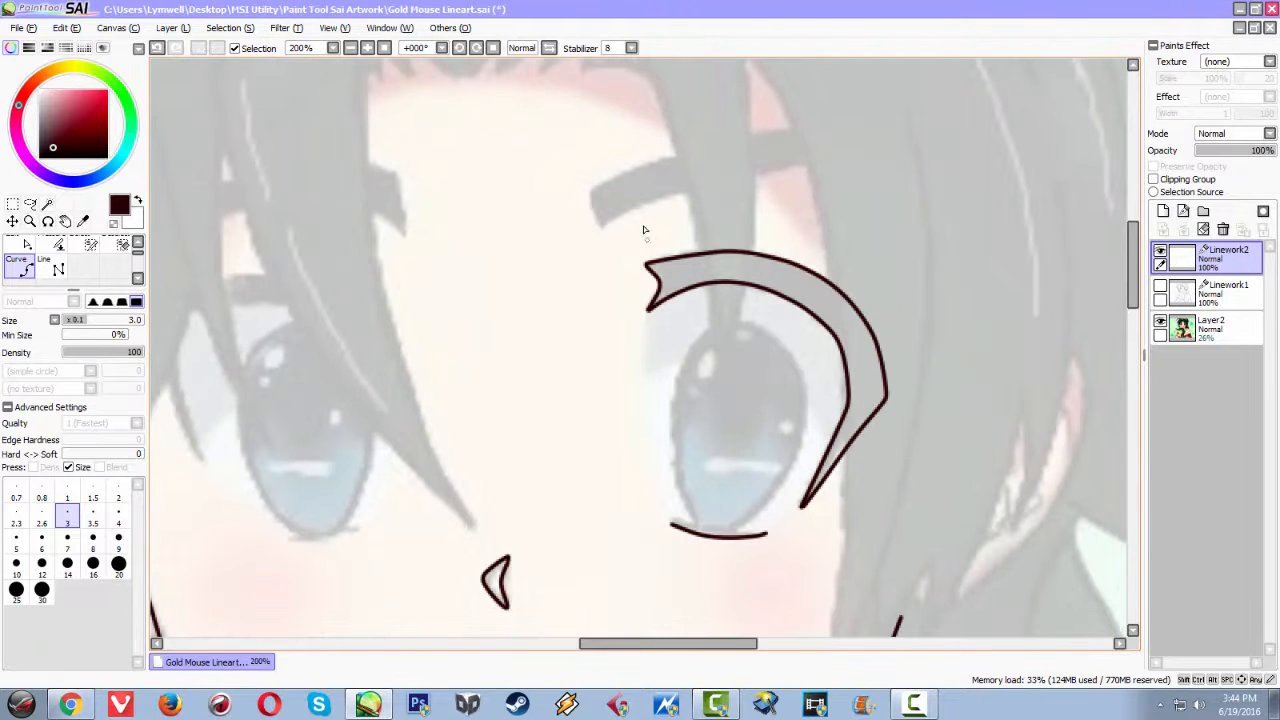
click(603, 228)
click(634, 209)
click(686, 192)
click(736, 181)
click(781, 169)
key(ctrl+z)
key(ctrl+z)
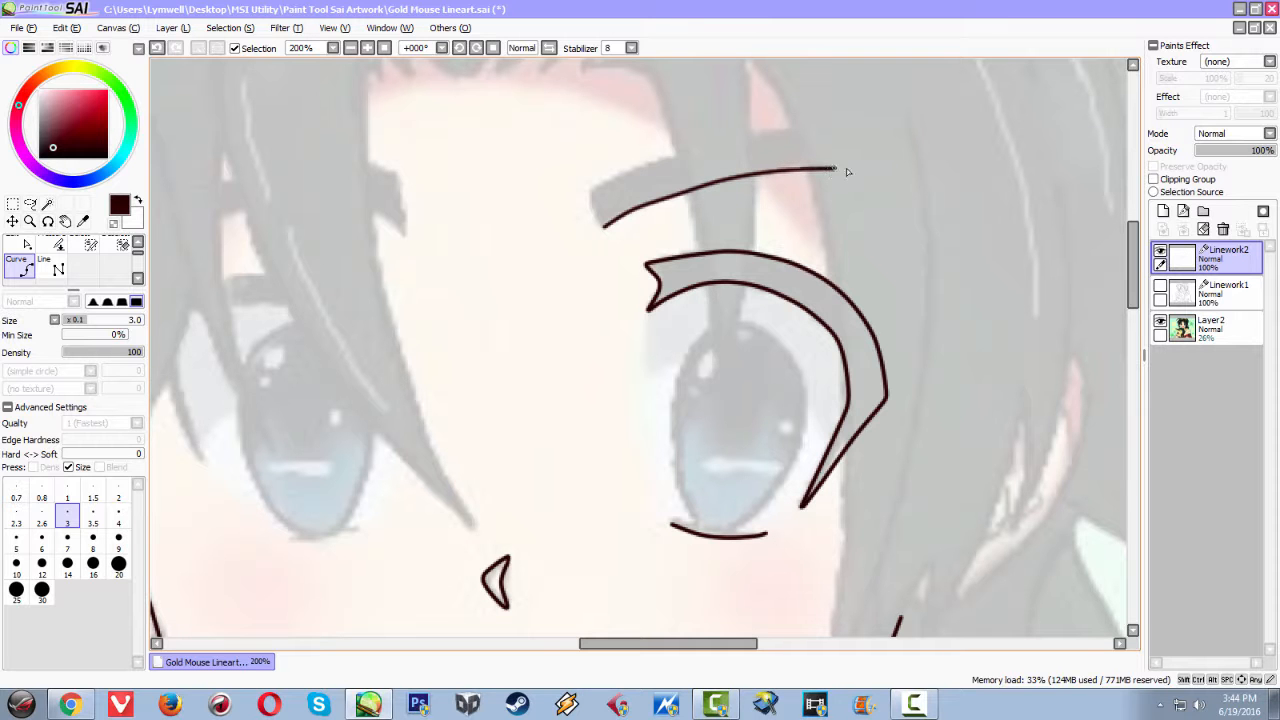
click(902, 176)
click(772, 134)
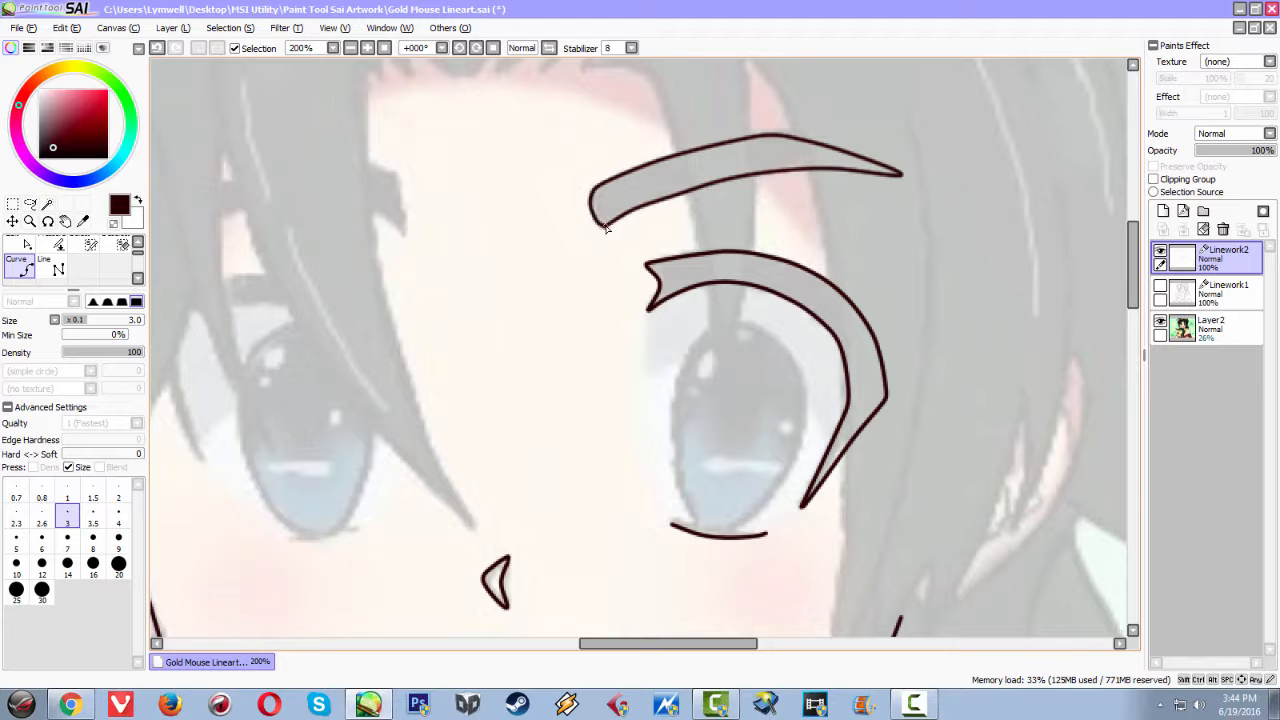
double_click(605, 228)
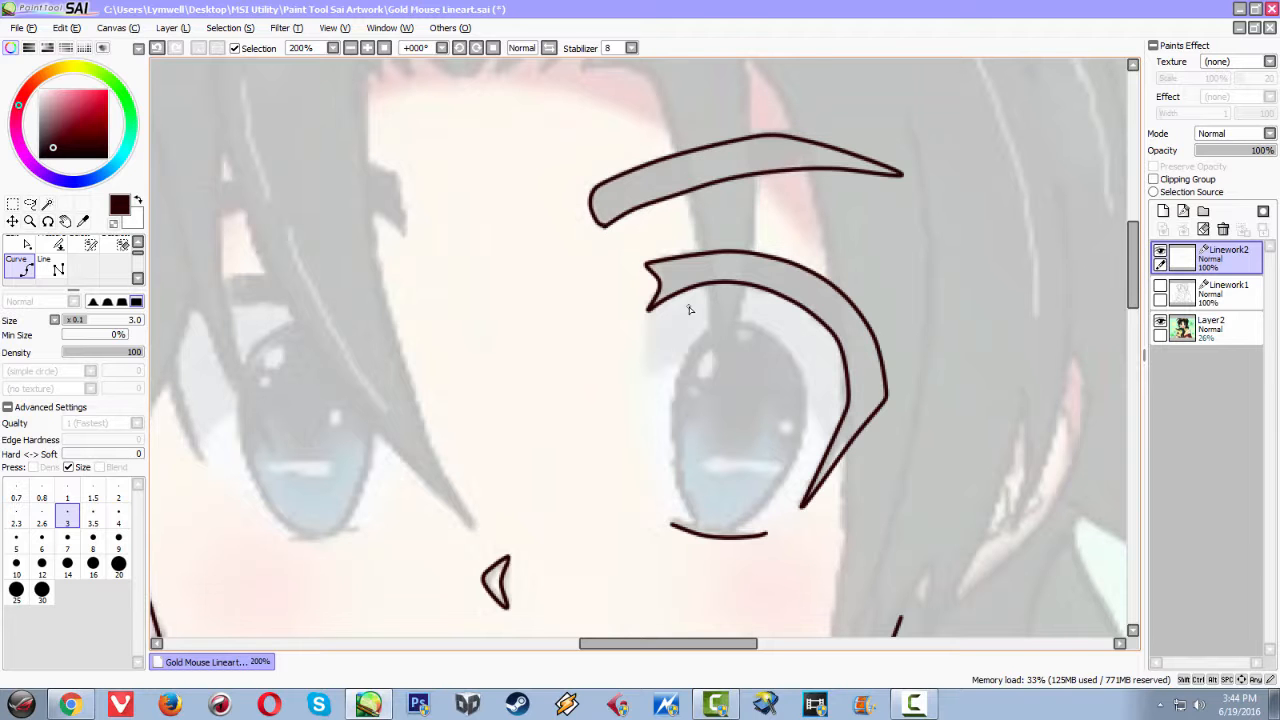
scroll(687, 309, down, 3)
scroll(695, 308, up, 3)
scroll(718, 466, down, 2)
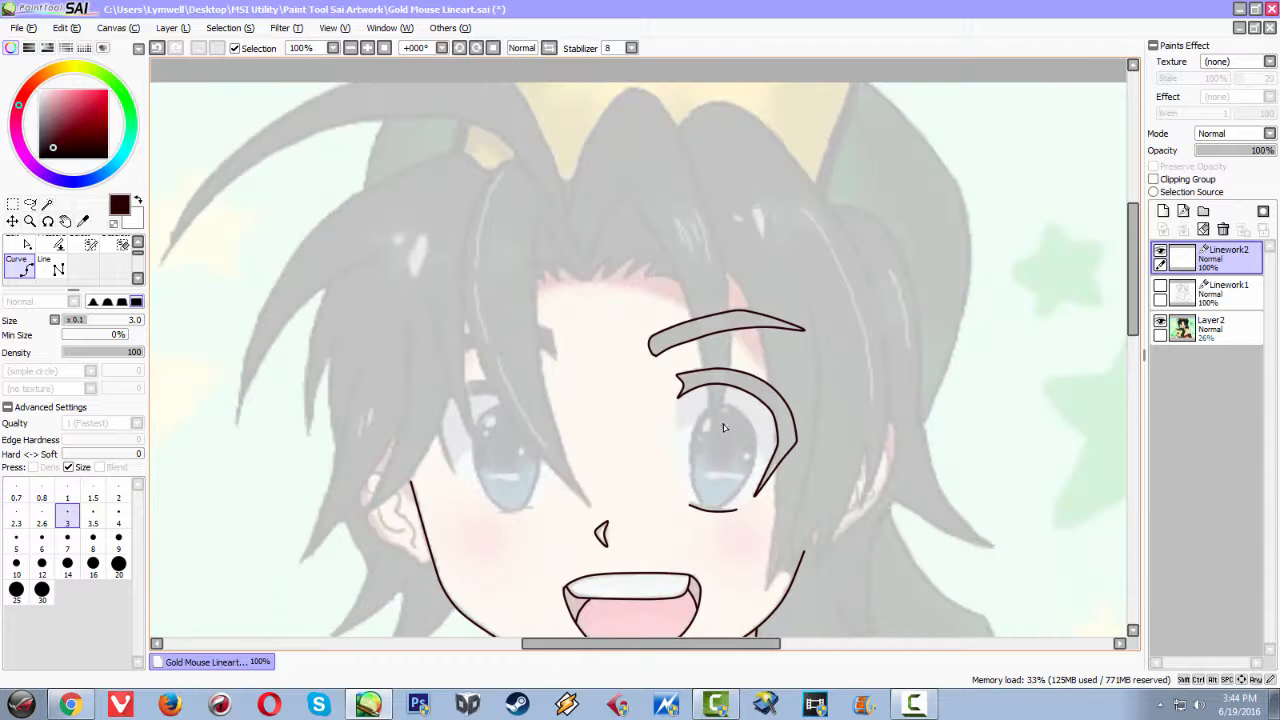
scroll(727, 419, up, 2)
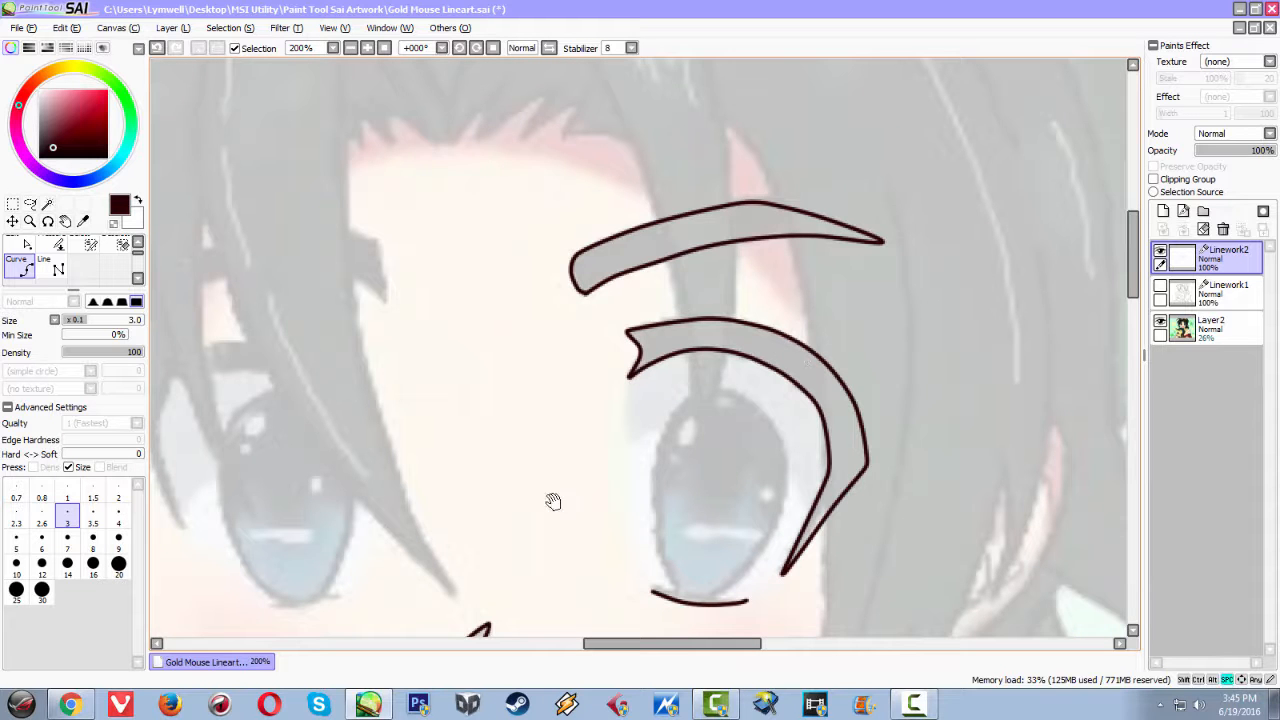
Examine the traced eyebrow and upper lash of the right-hand eye at several magnifications against the reference picture
scroll(557, 434, down, 3)
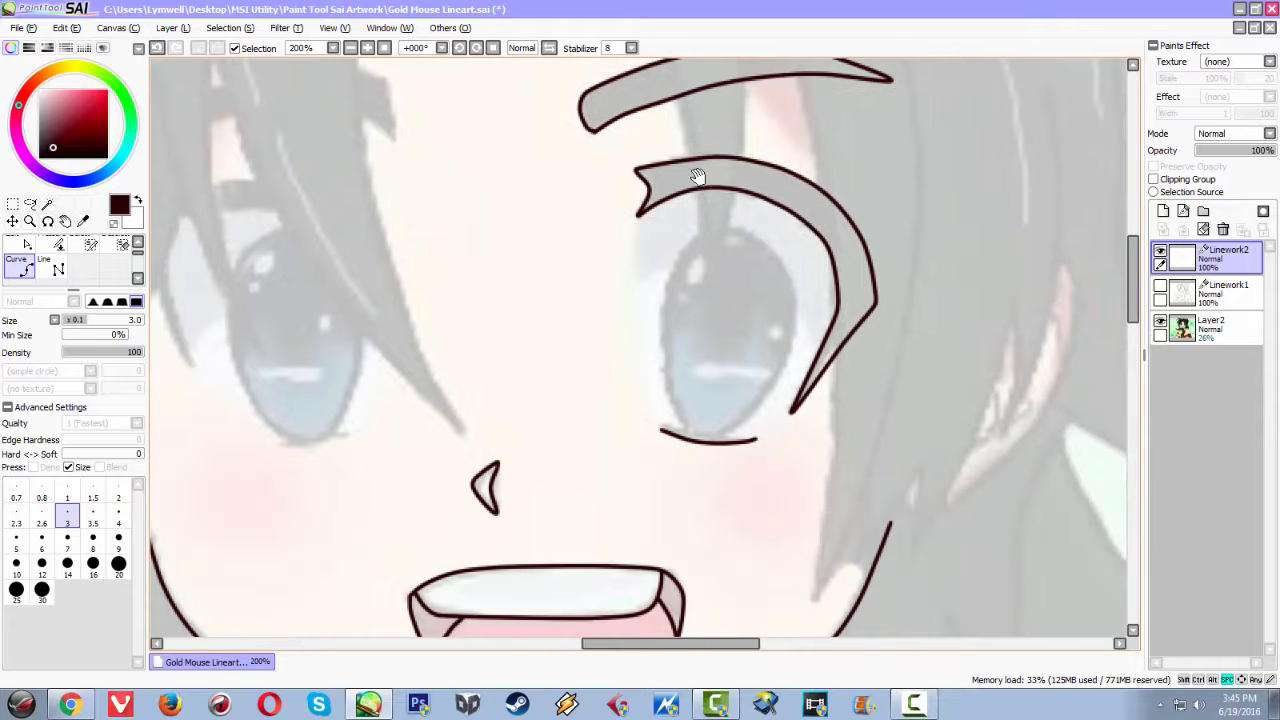
scroll(690, 210, up, 2)
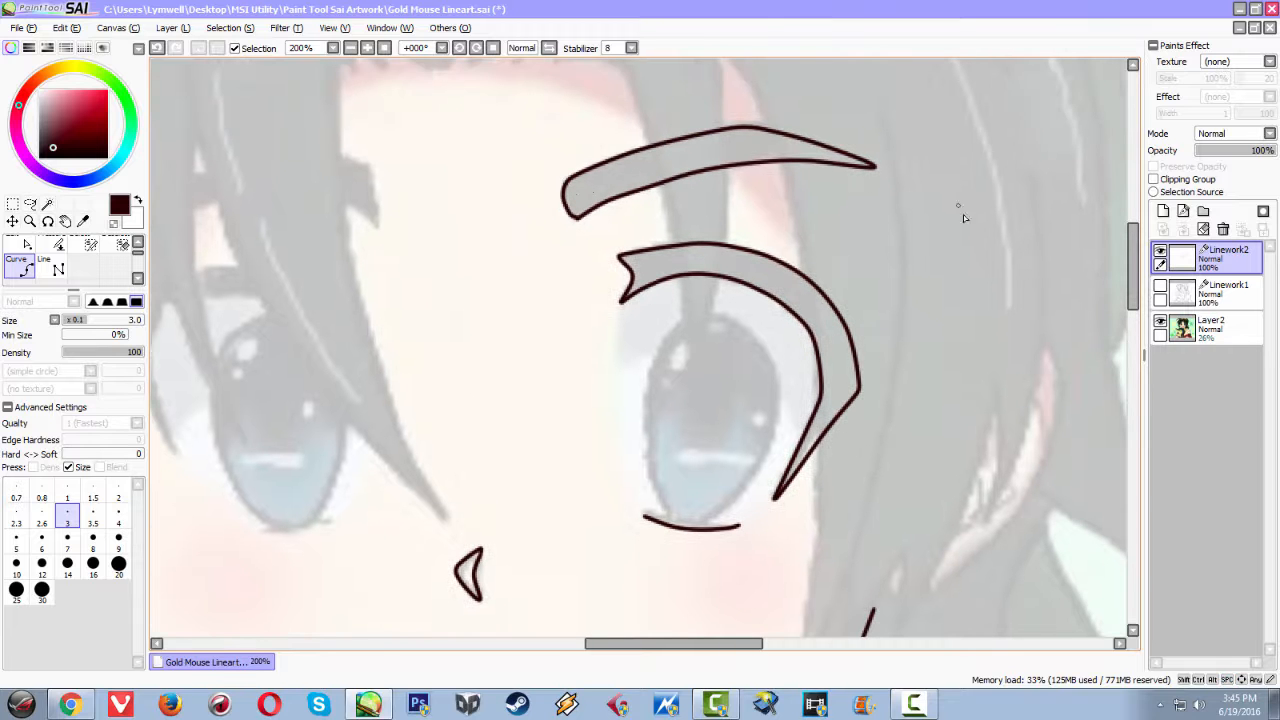
scroll(830, 265, down, 2)
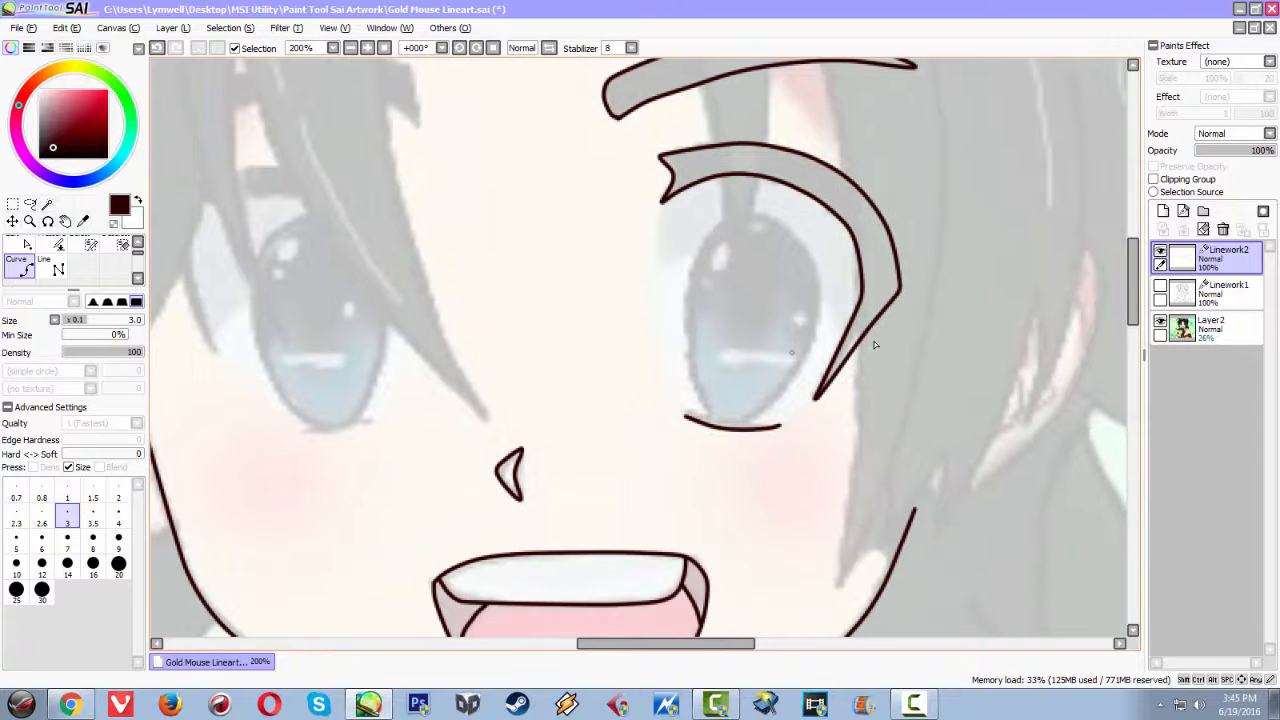
scroll(876, 321, down, 2)
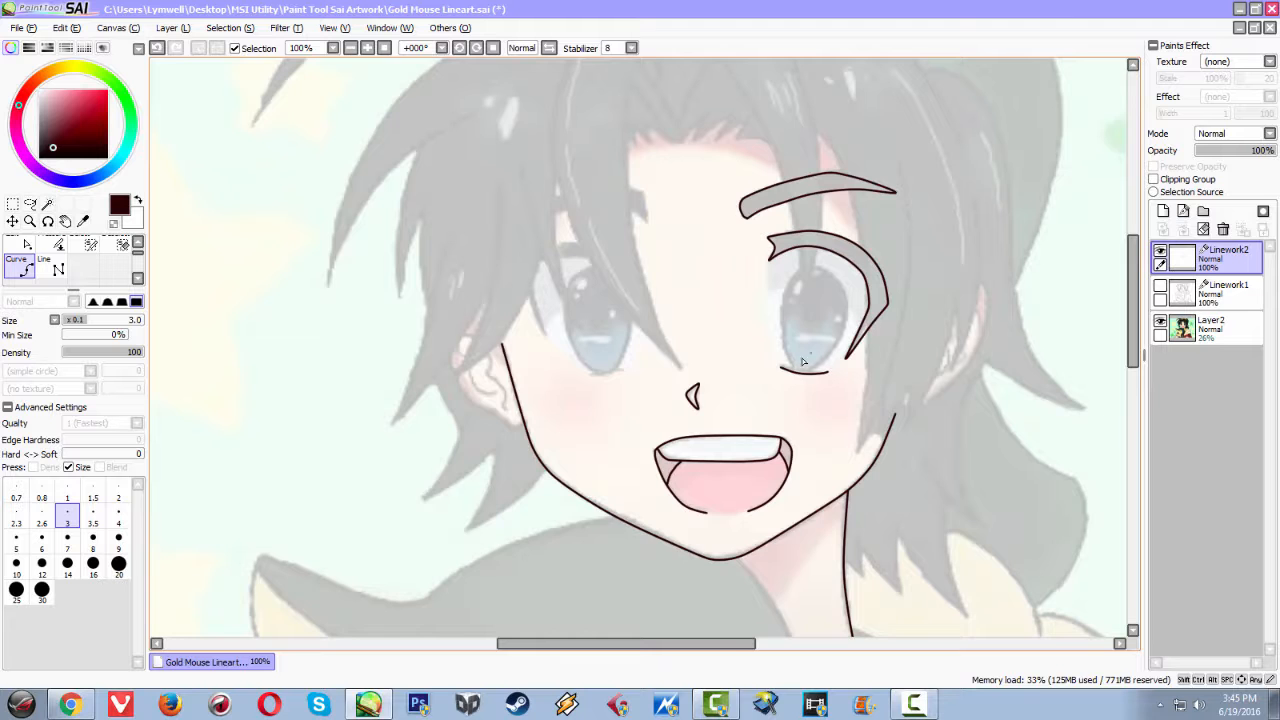
scroll(802, 362, up, 1)
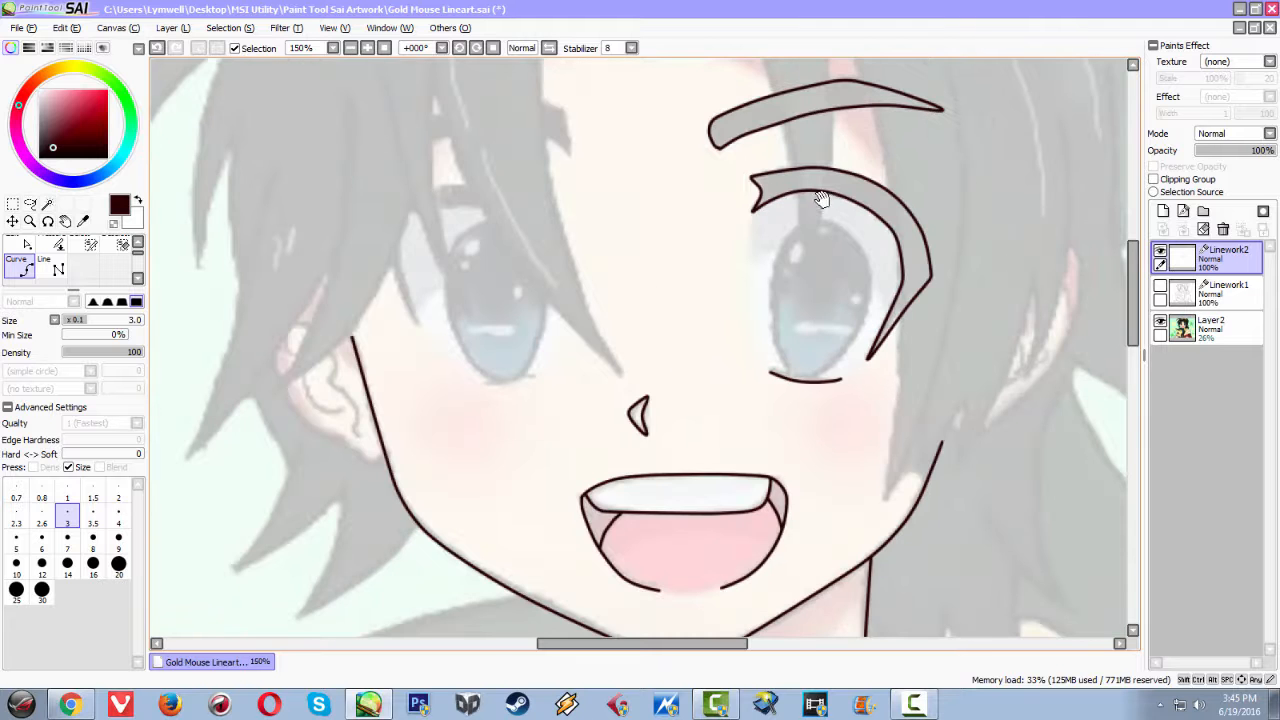
drag(812, 215, 776, 332)
drag(582, 394, 665, 297)
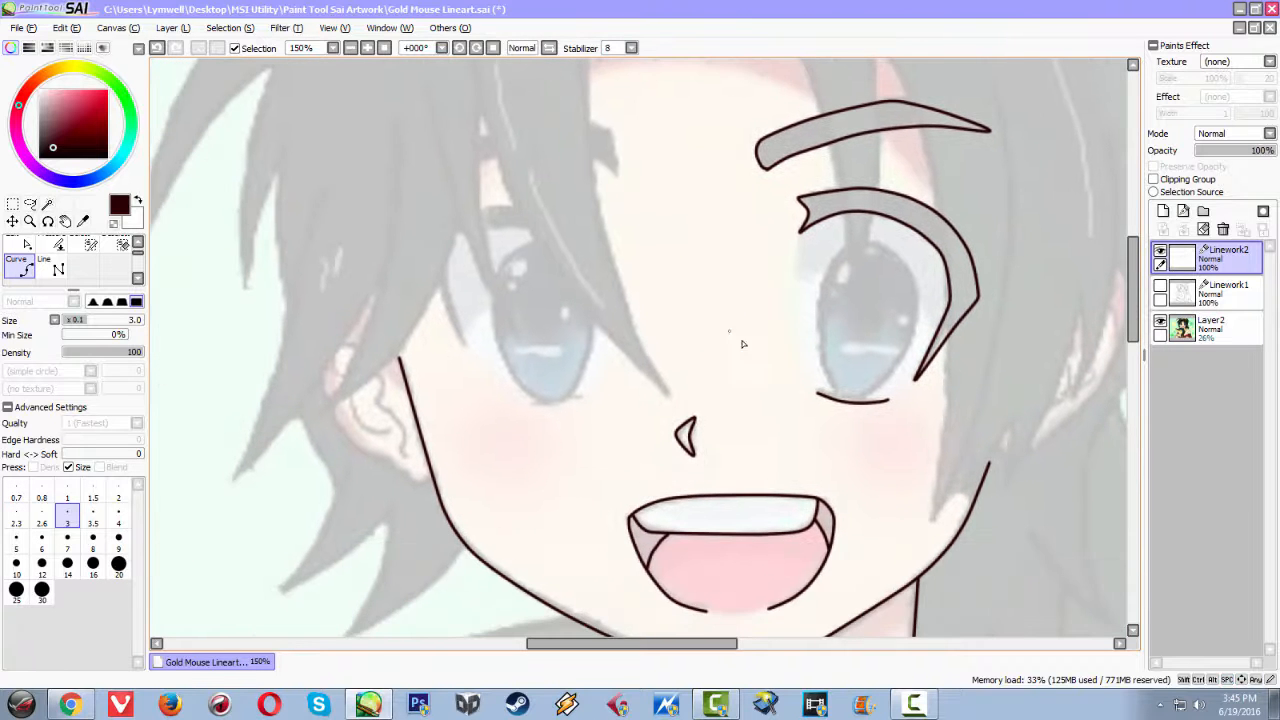
drag(738, 359, 599, 375)
drag(696, 147, 635, 251)
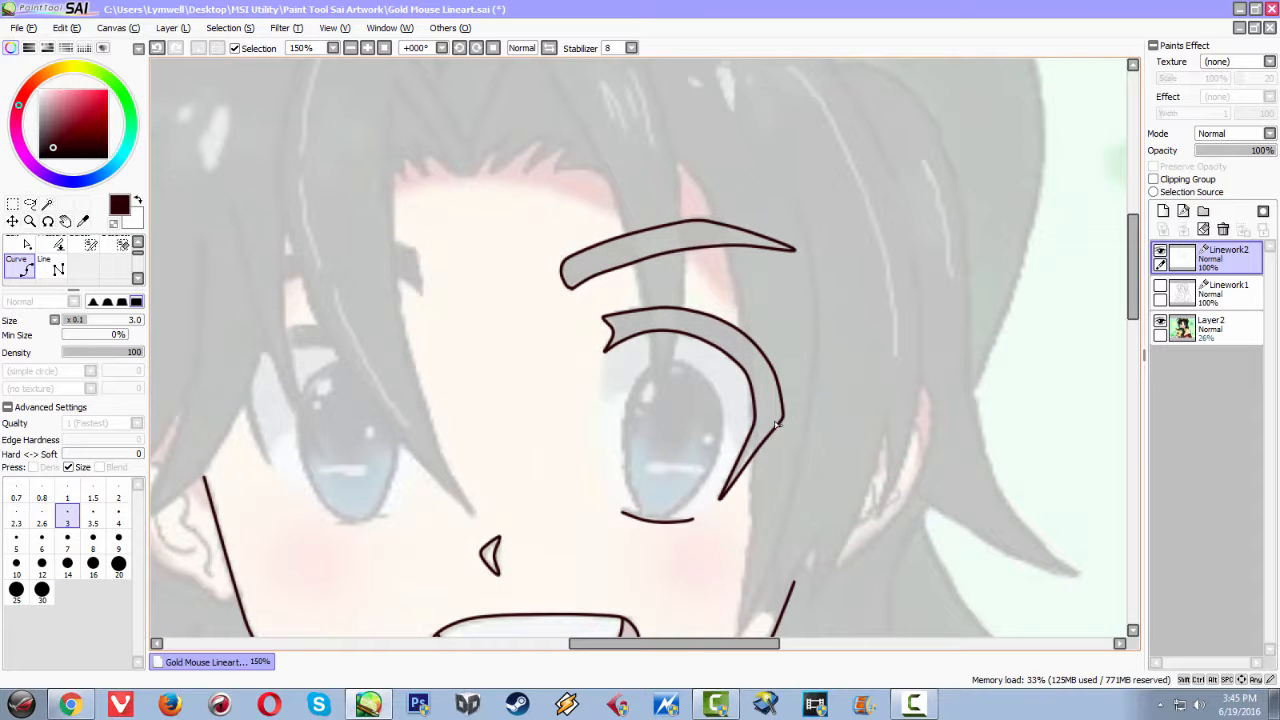
scroll(650, 264, down, 1)
scroll(645, 250, up, 2)
scroll(631, 245, up, 1)
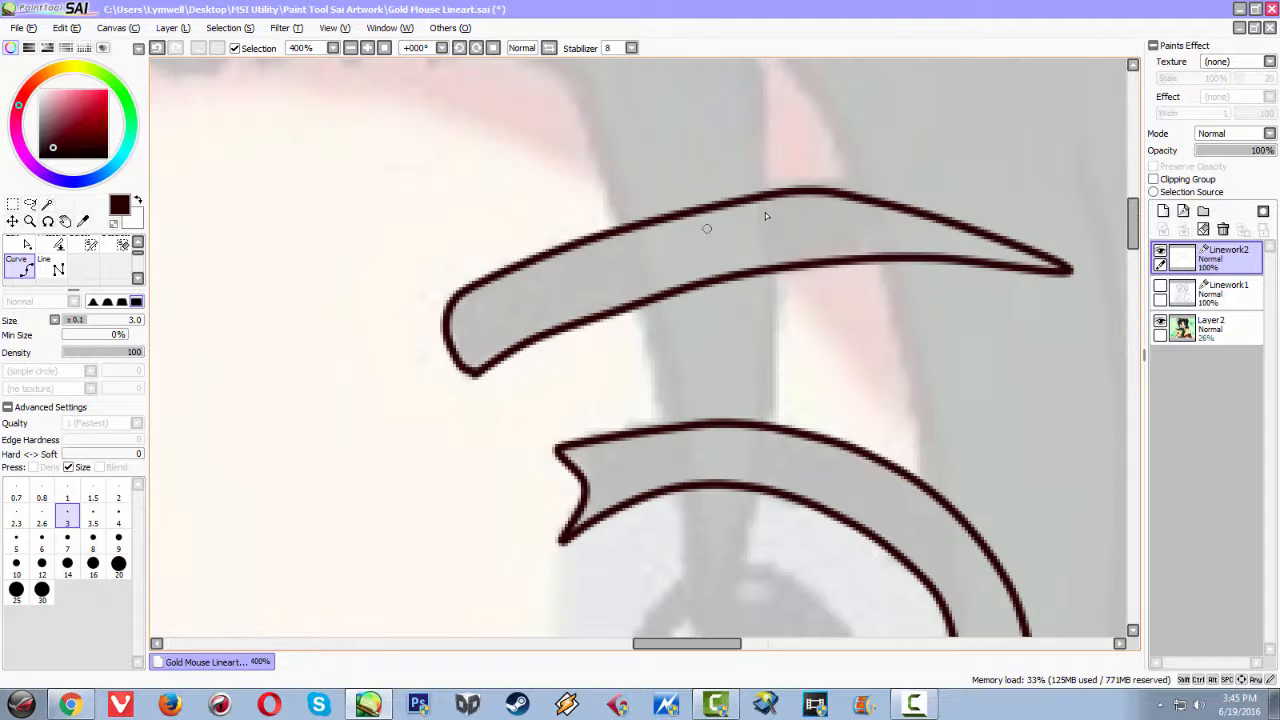
scroll(700, 347, down, 2)
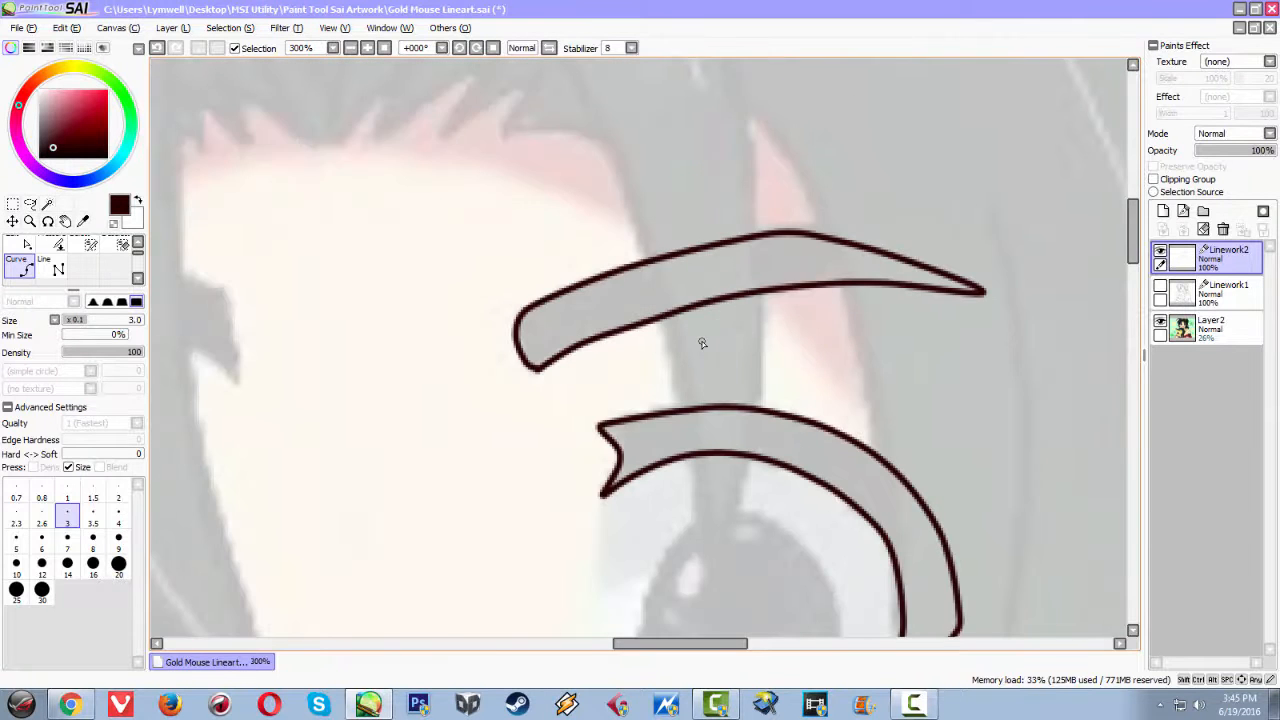
scroll(702, 344, down, 1)
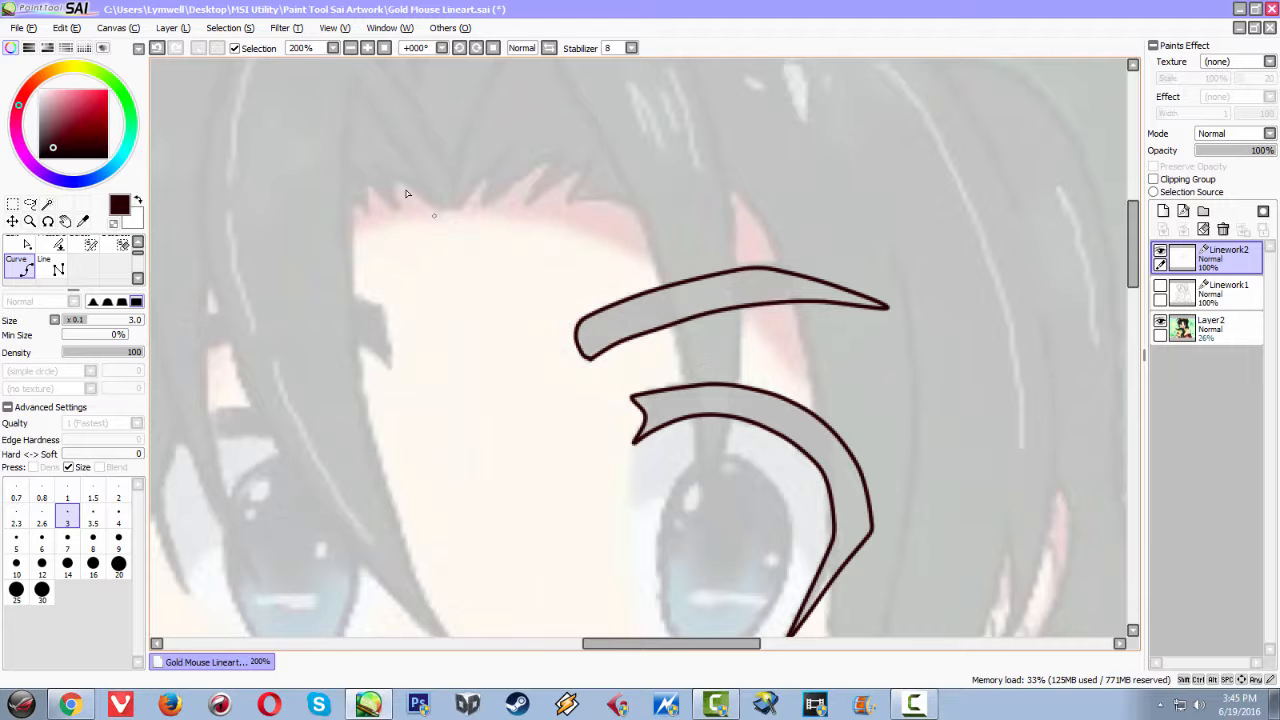
Trace the top of the left-hand eye's inner upper-lash edge, arching from the inner corner over the iris, correcting a misplaced point
scroll(750, 343, down, 1)
scroll(751, 346, up, 1)
drag(527, 428, 831, 154)
drag(740, 341, 640, 329)
scroll(537, 221, down, 1)
scroll(481, 201, up, 1)
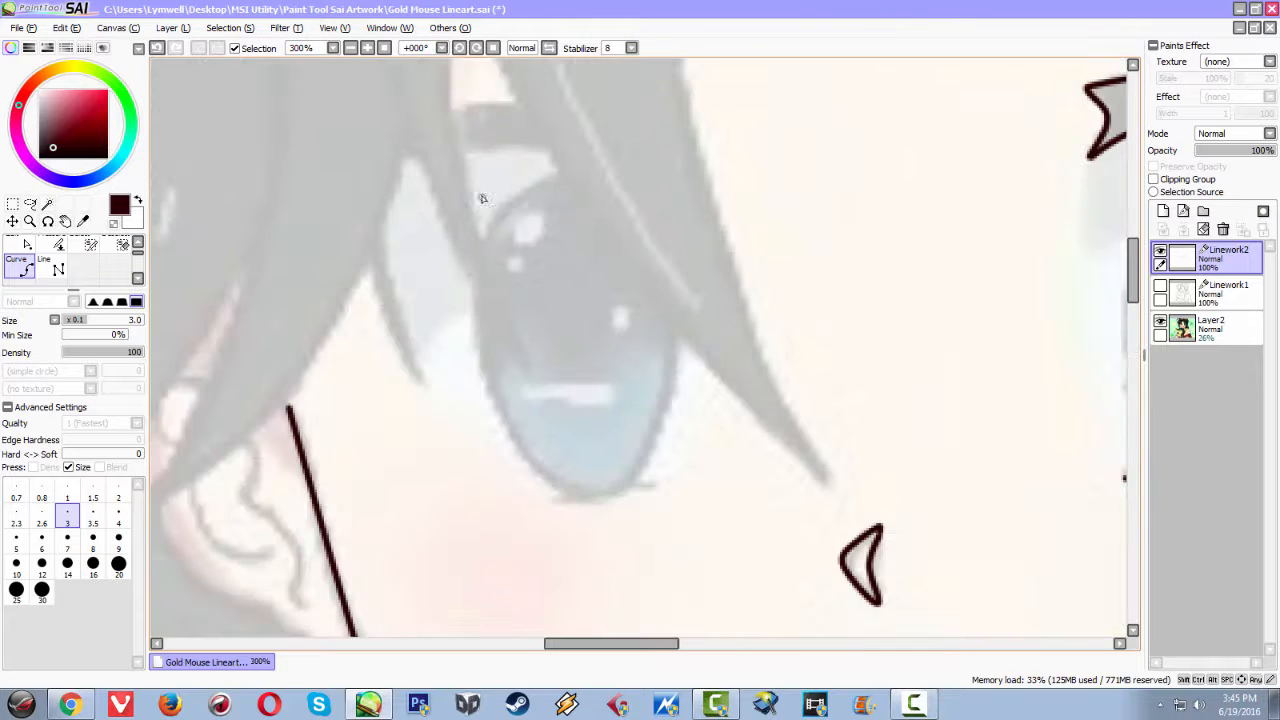
scroll(554, 177, up, 1)
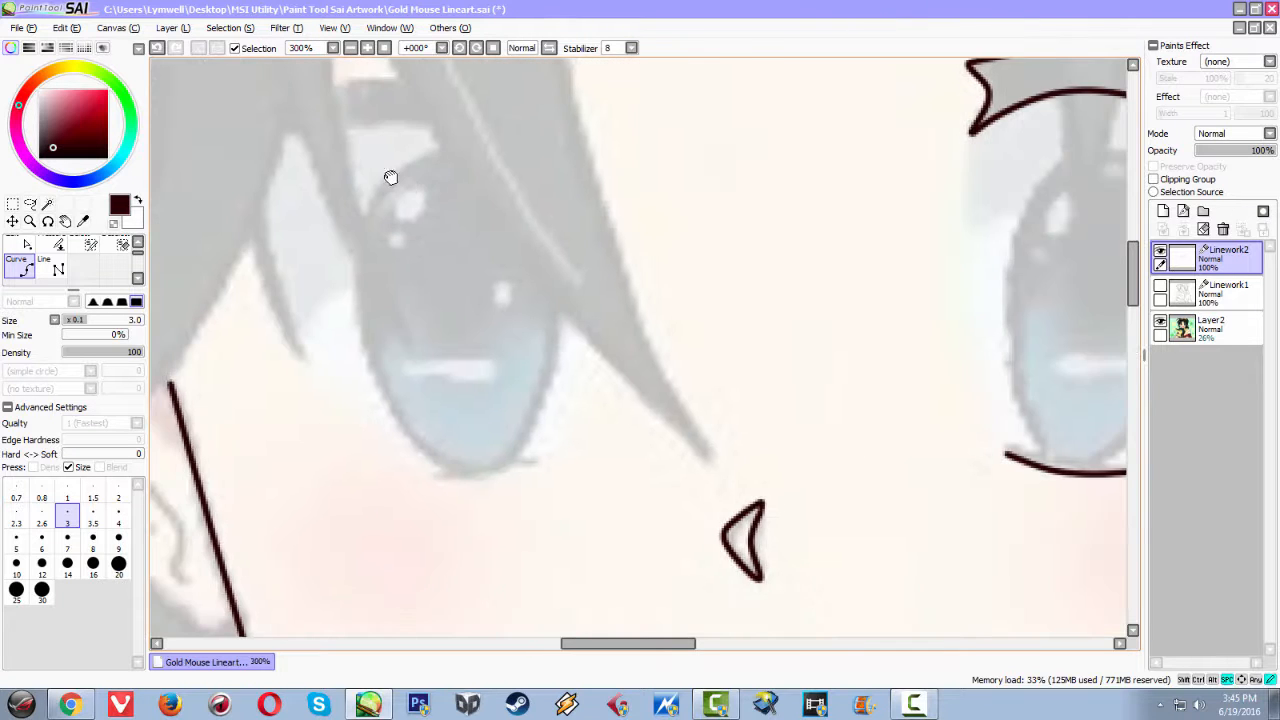
click(561, 168)
click(514, 143)
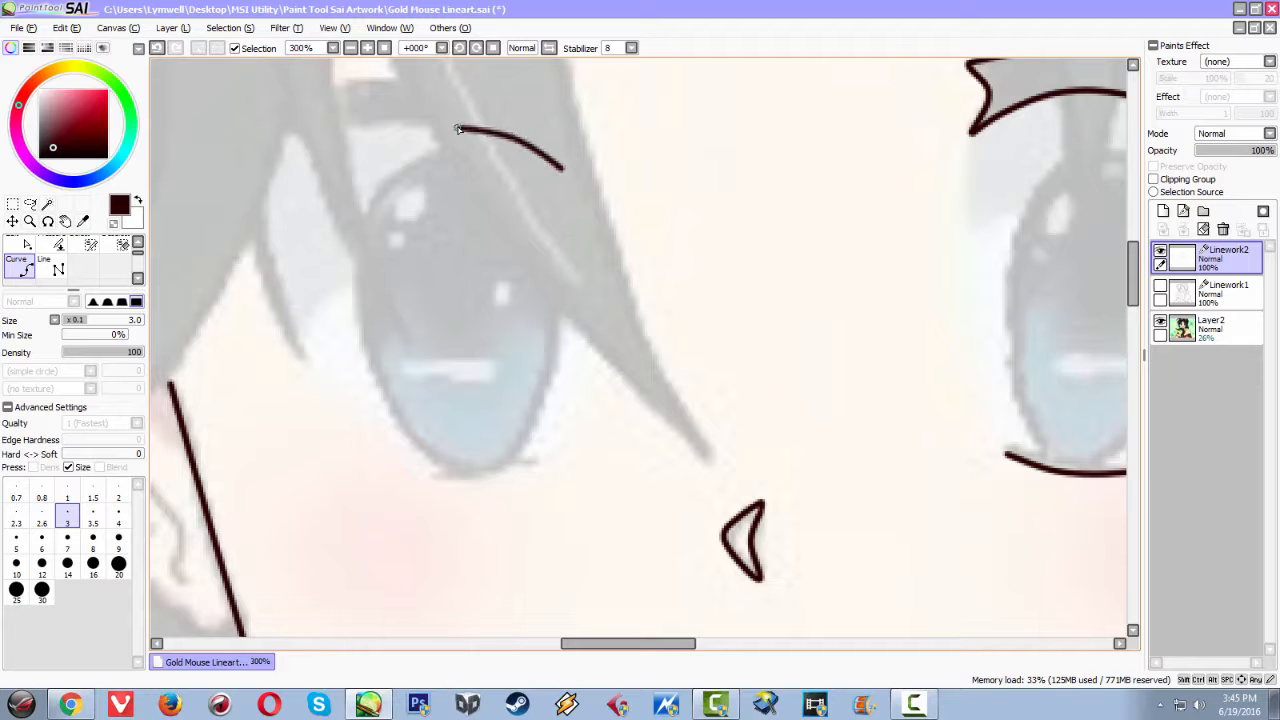
click(458, 128)
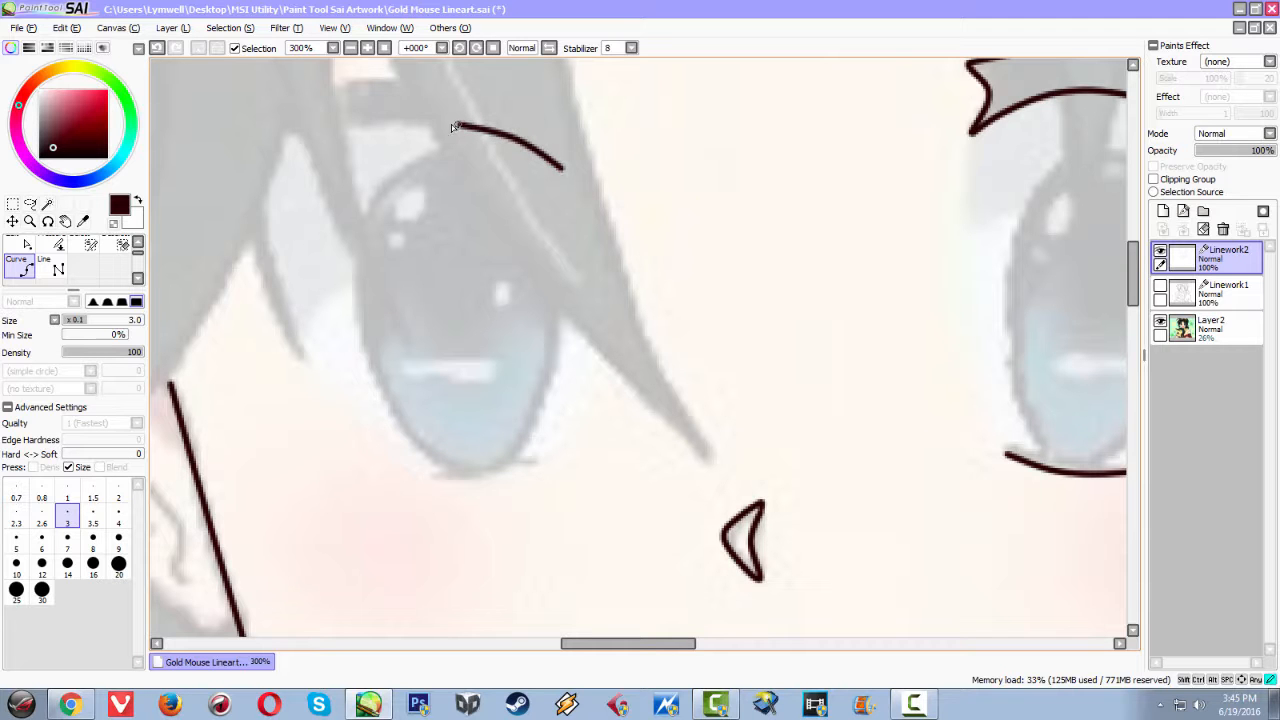
click(333, 127)
key(ctrl+z)
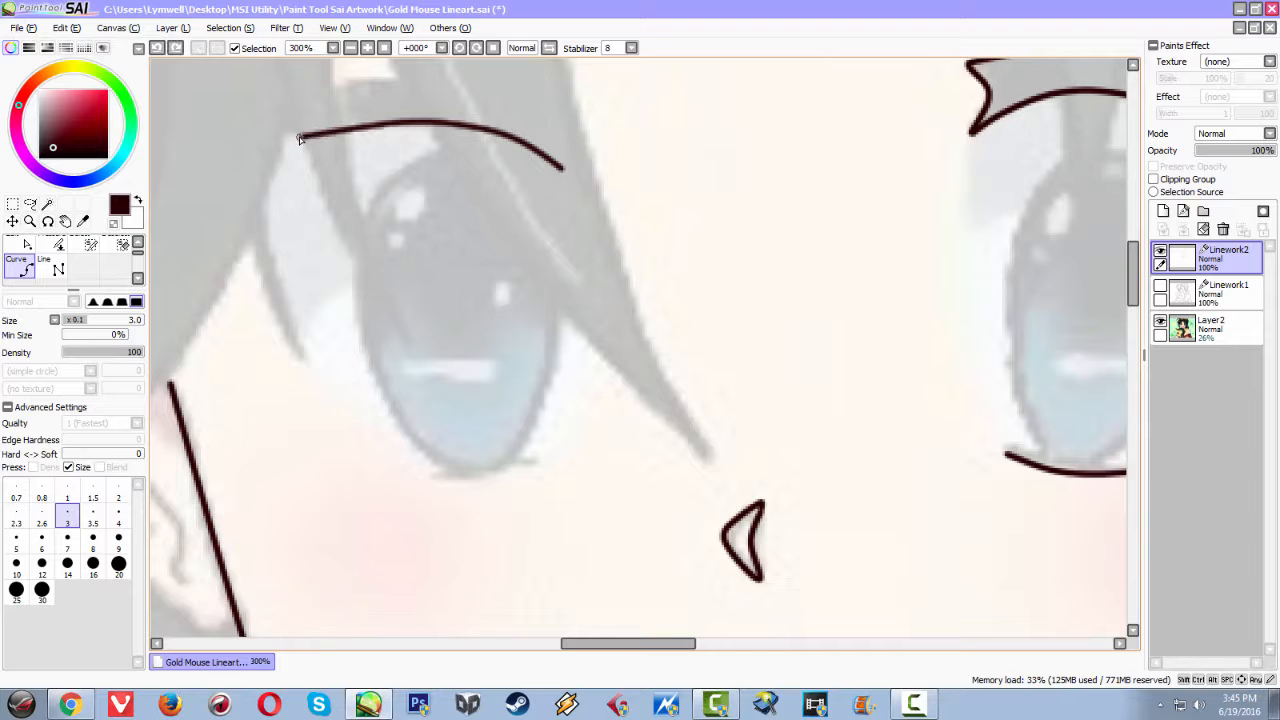
click(318, 132)
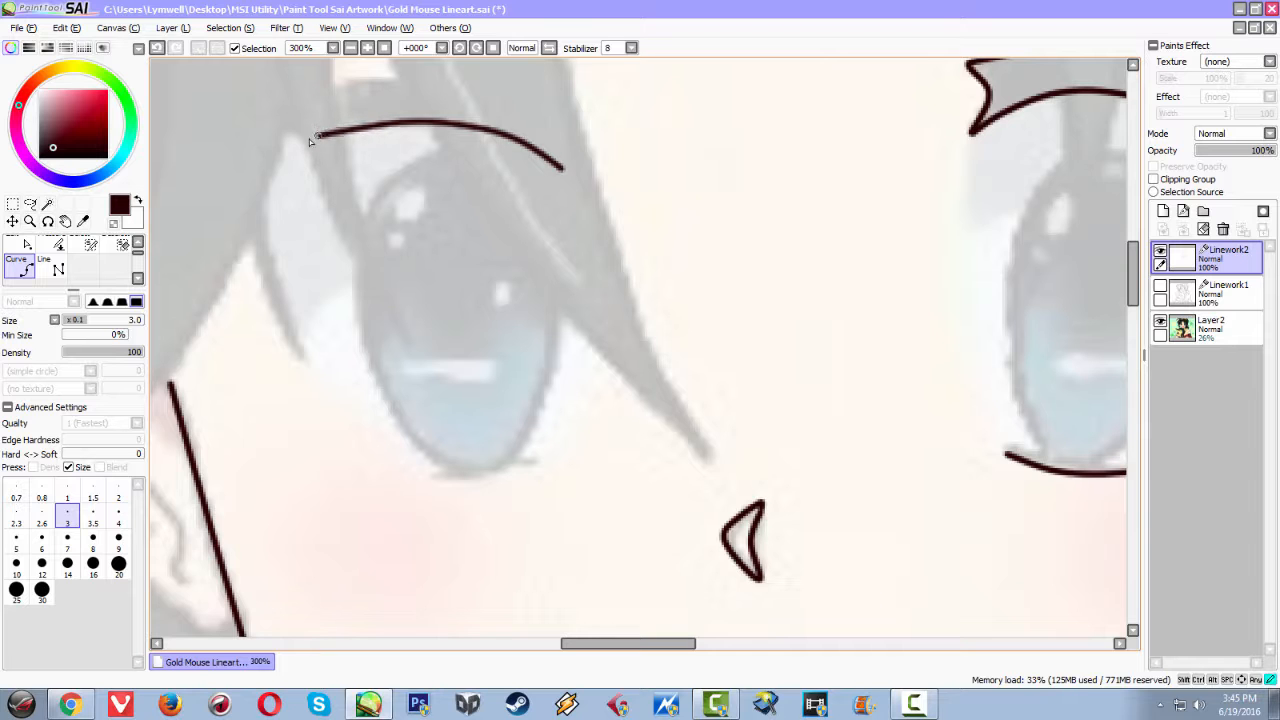
Continue the left-hand lash's inner edge around the outer corner and down to its lower outer tip
click(263, 173)
click(254, 191)
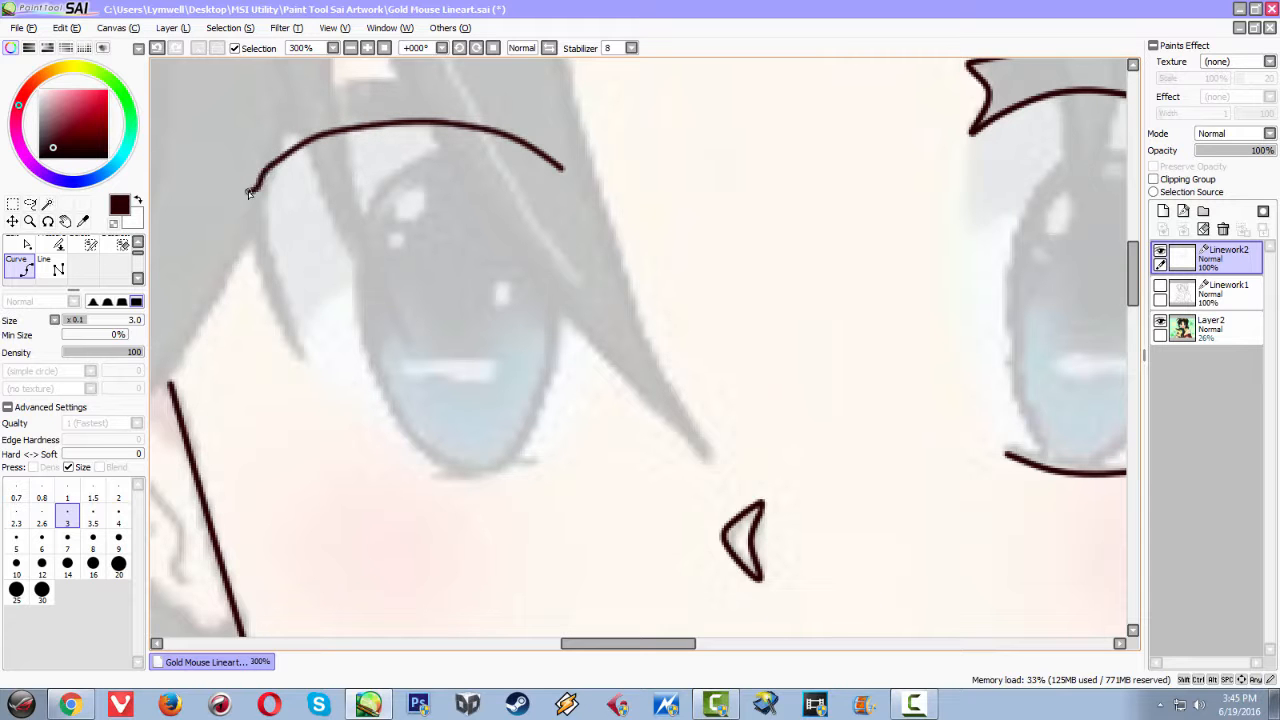
key(ctrl+z)
click(256, 187)
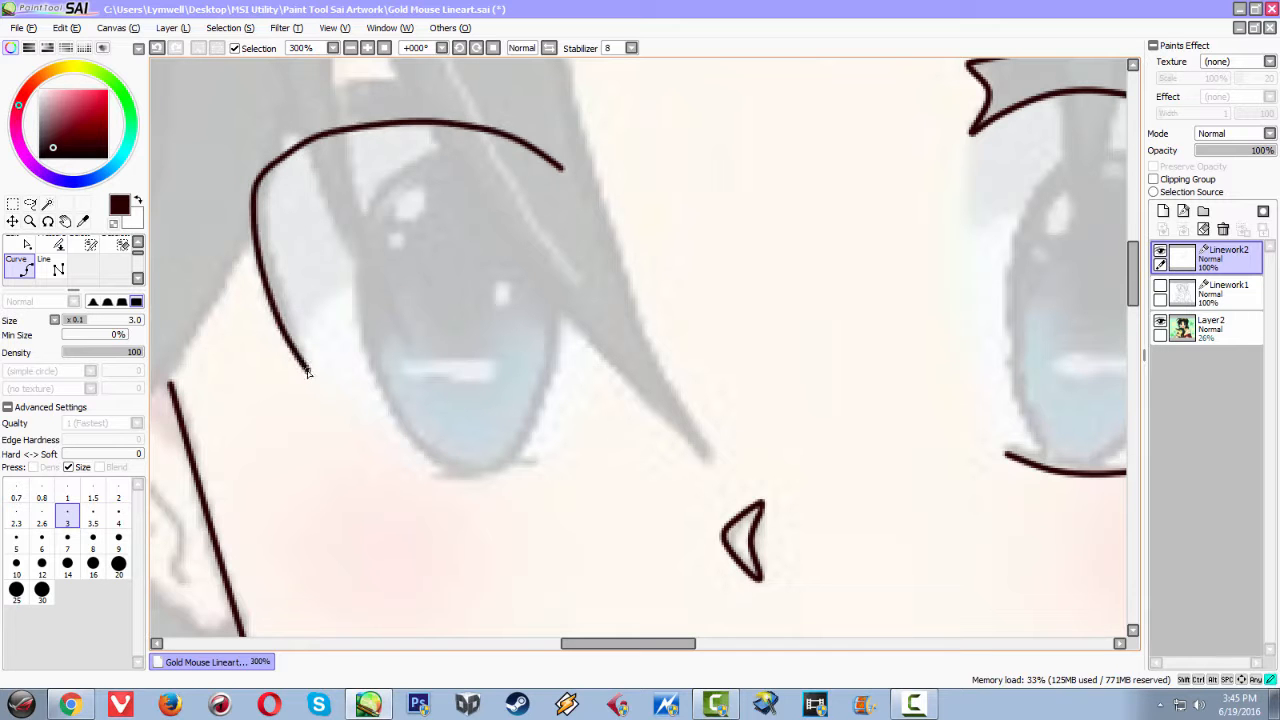
double_click(308, 371)
scroll(420, 364, down, 3)
scroll(440, 328, up, 3)
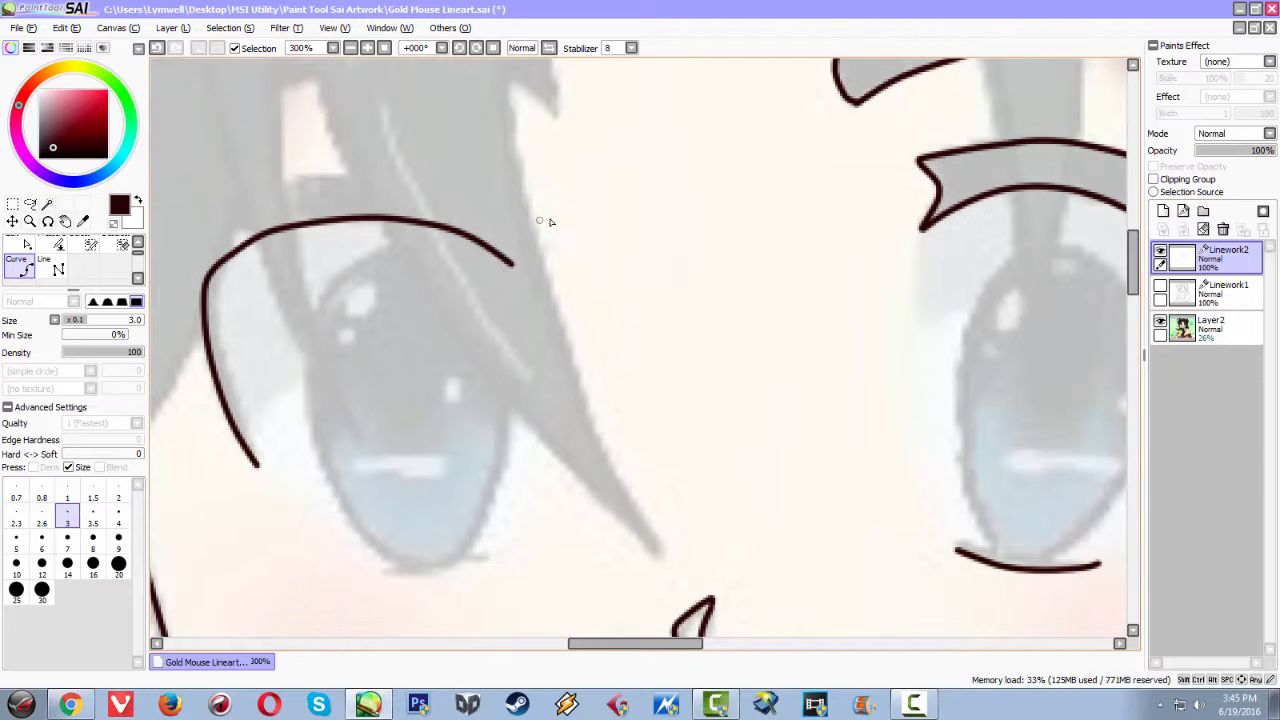
Trace the left-hand lash's notched inner end and the top of its outer edge, replacing misplaced points for a smoother arch
scroll(540, 248, down, 1)
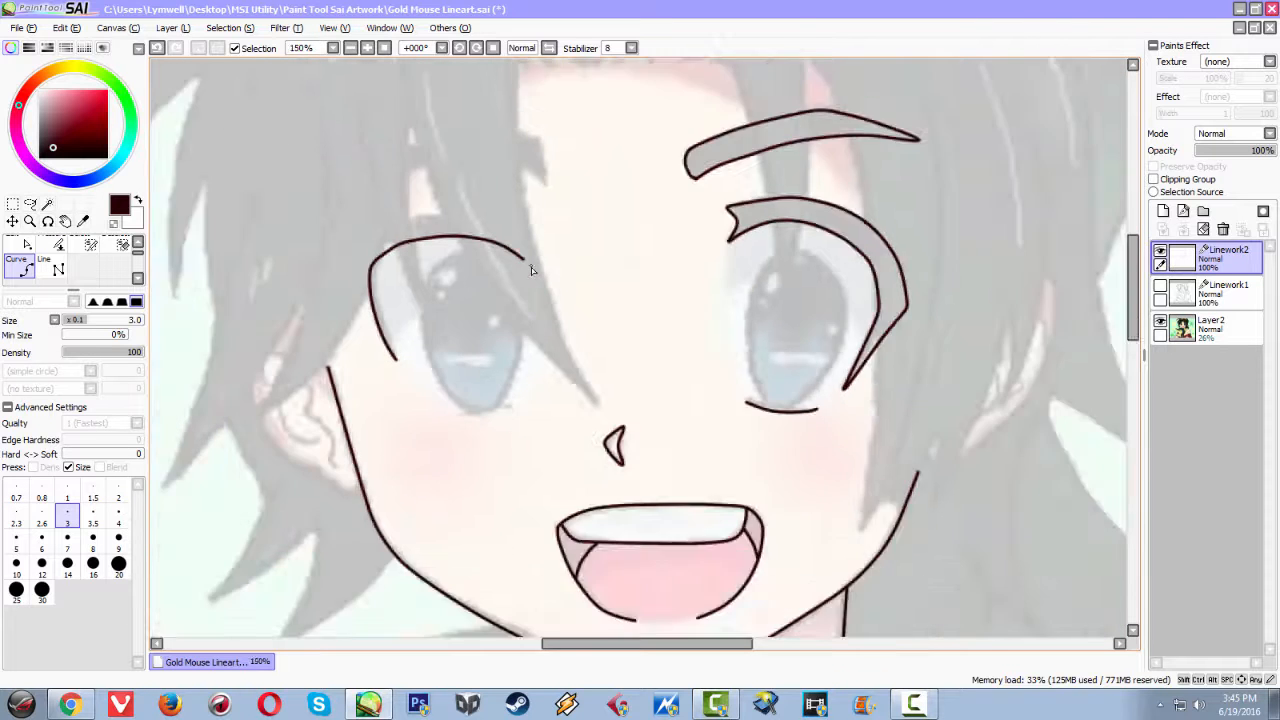
scroll(521, 257, up, 1)
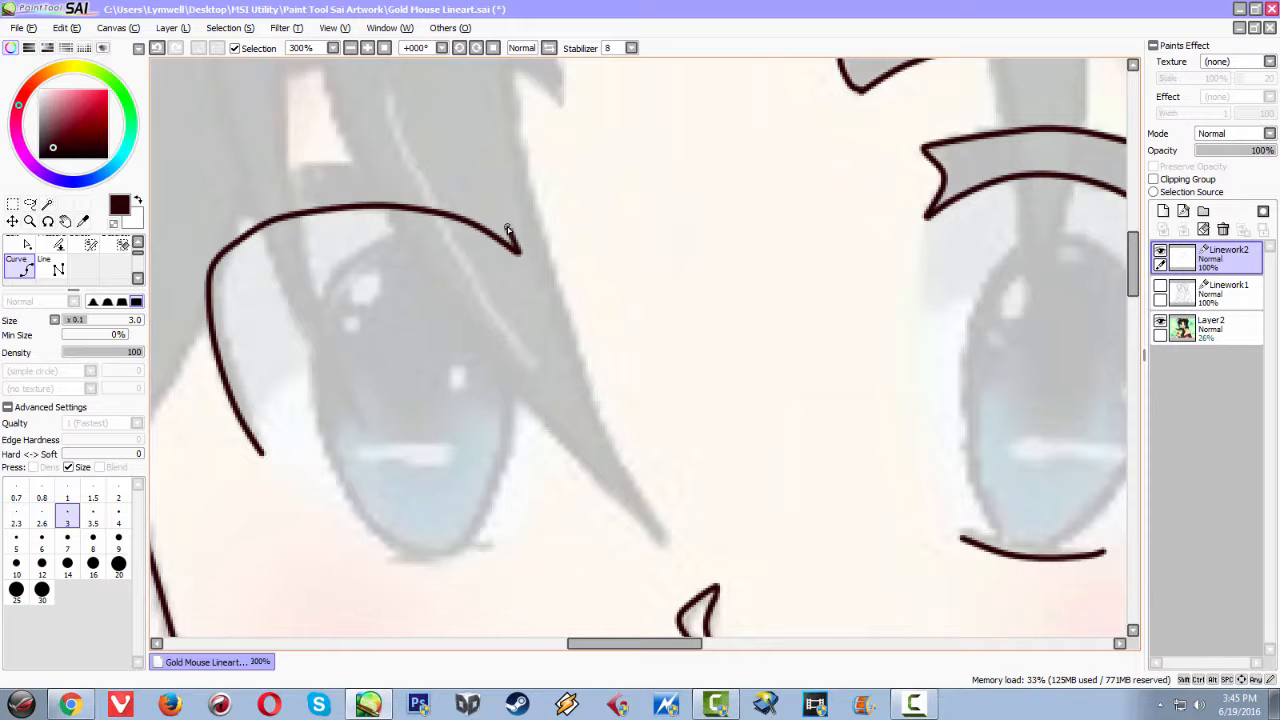
click(502, 208)
click(527, 191)
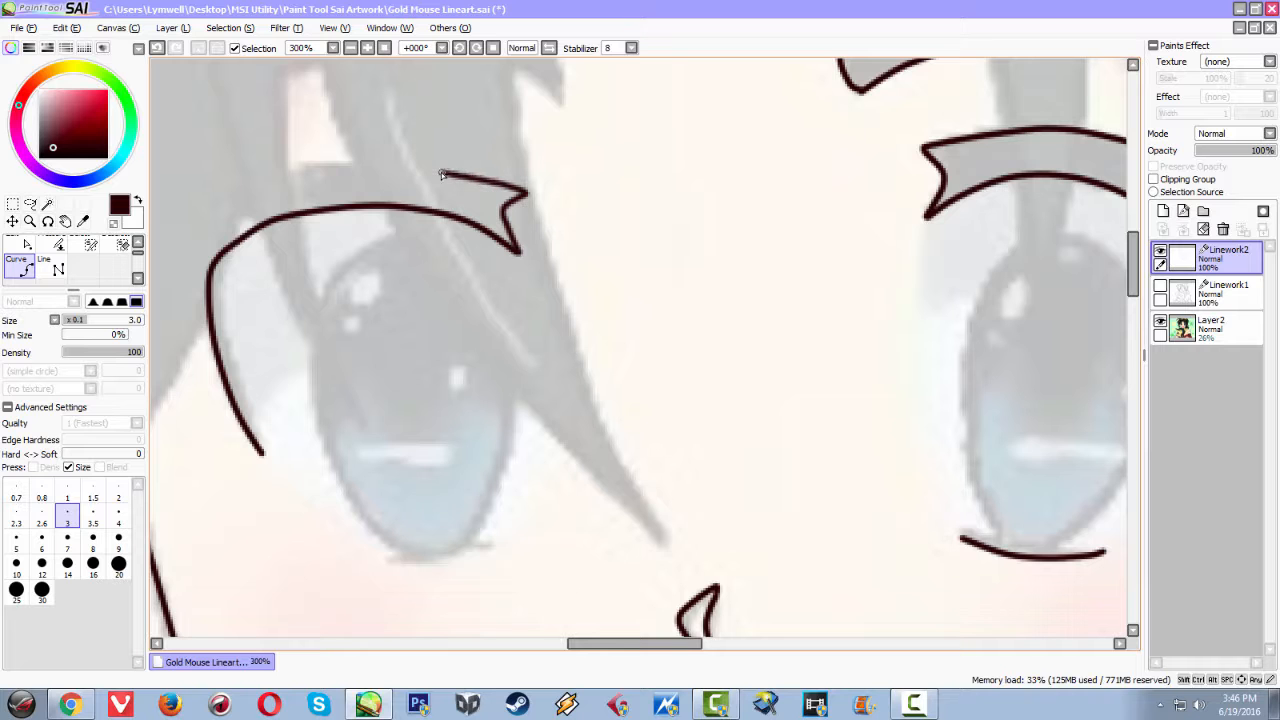
click(364, 163)
click(314, 162)
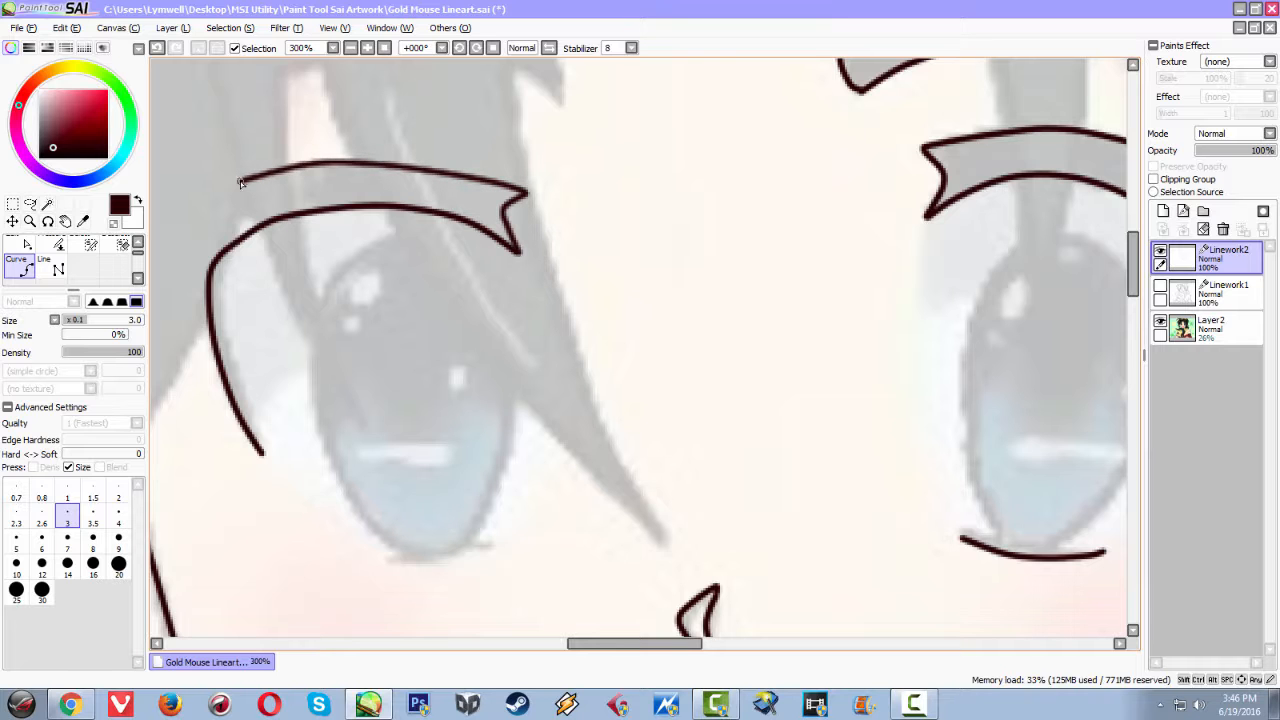
key(ctrl+z)
key(ctrl+z)
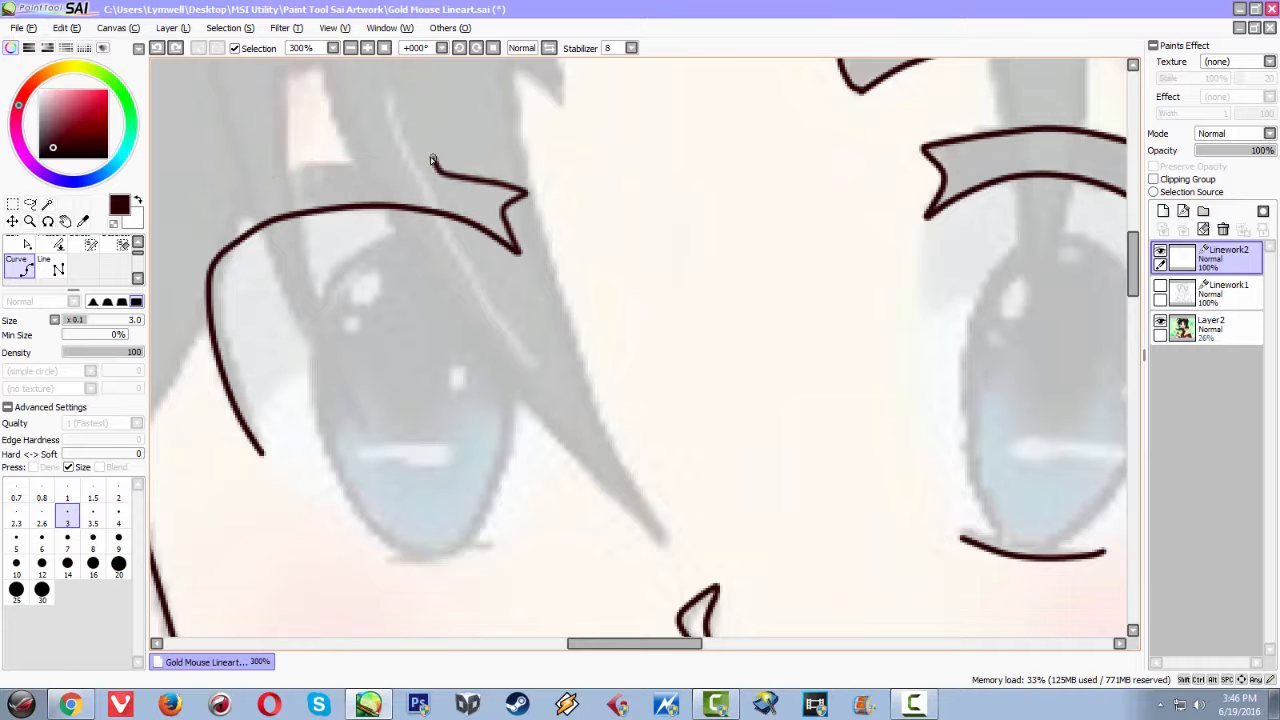
click(430, 163)
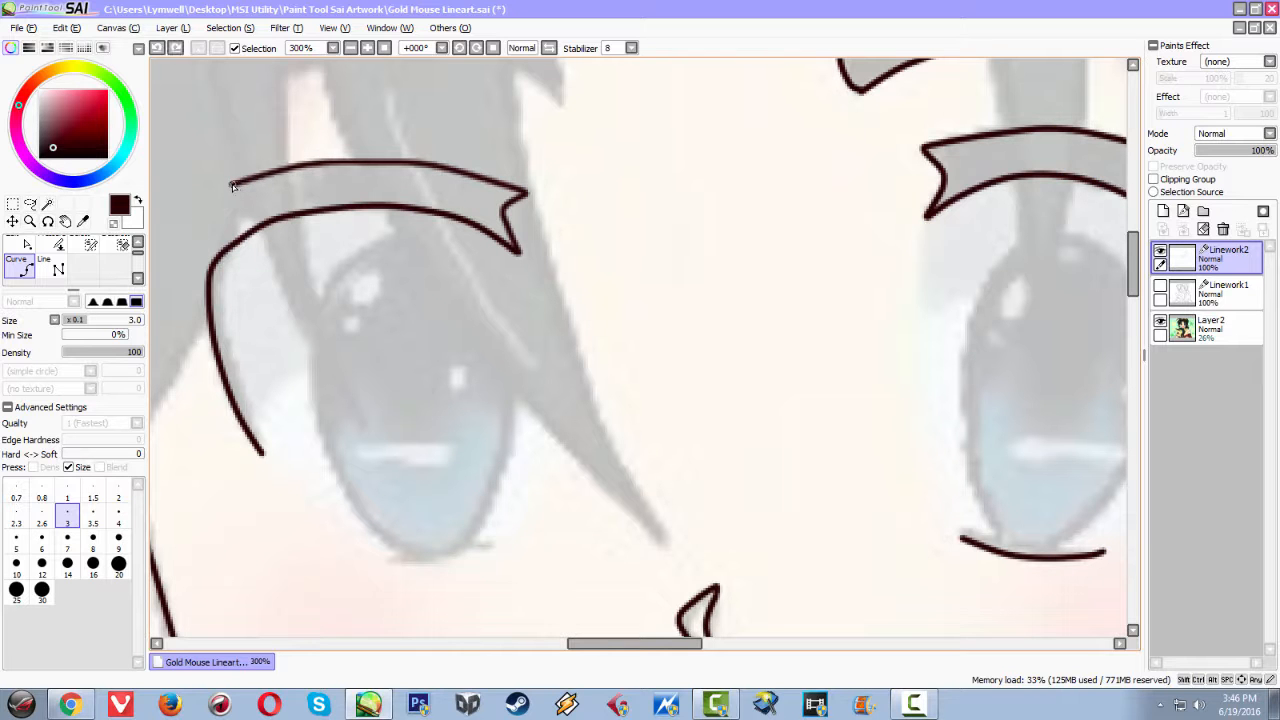
key(ctrl+z)
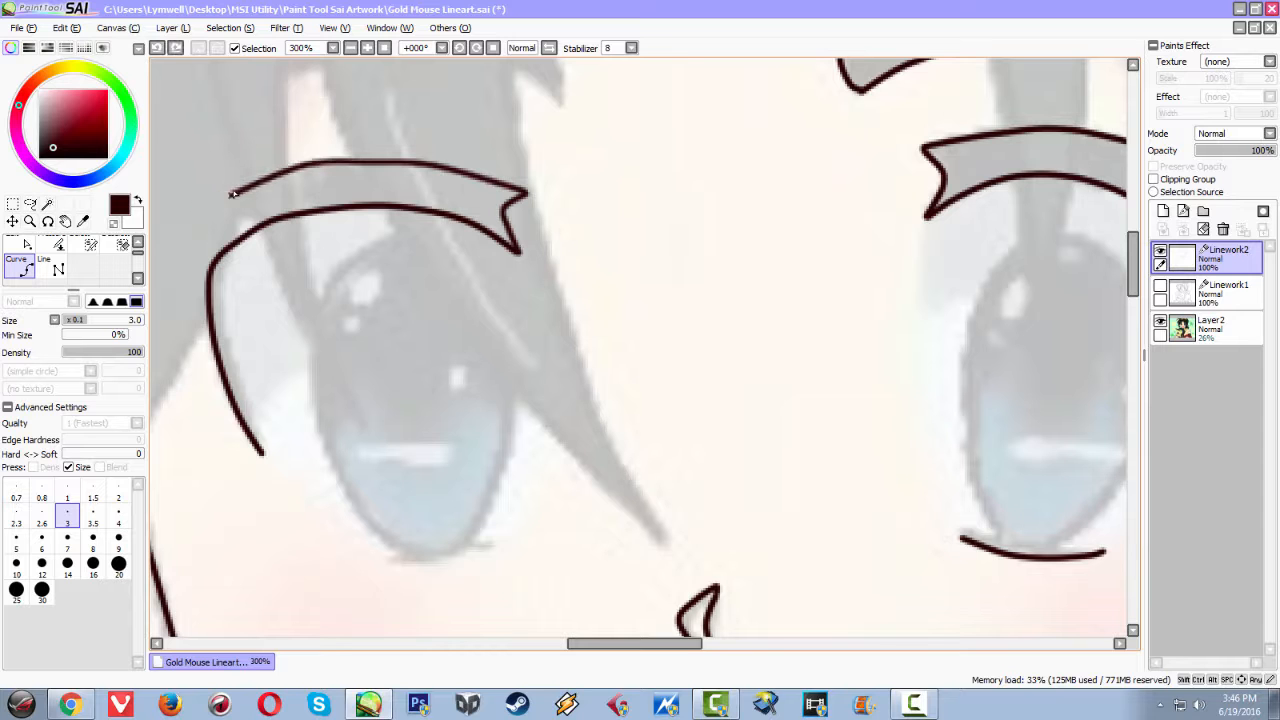
click(238, 189)
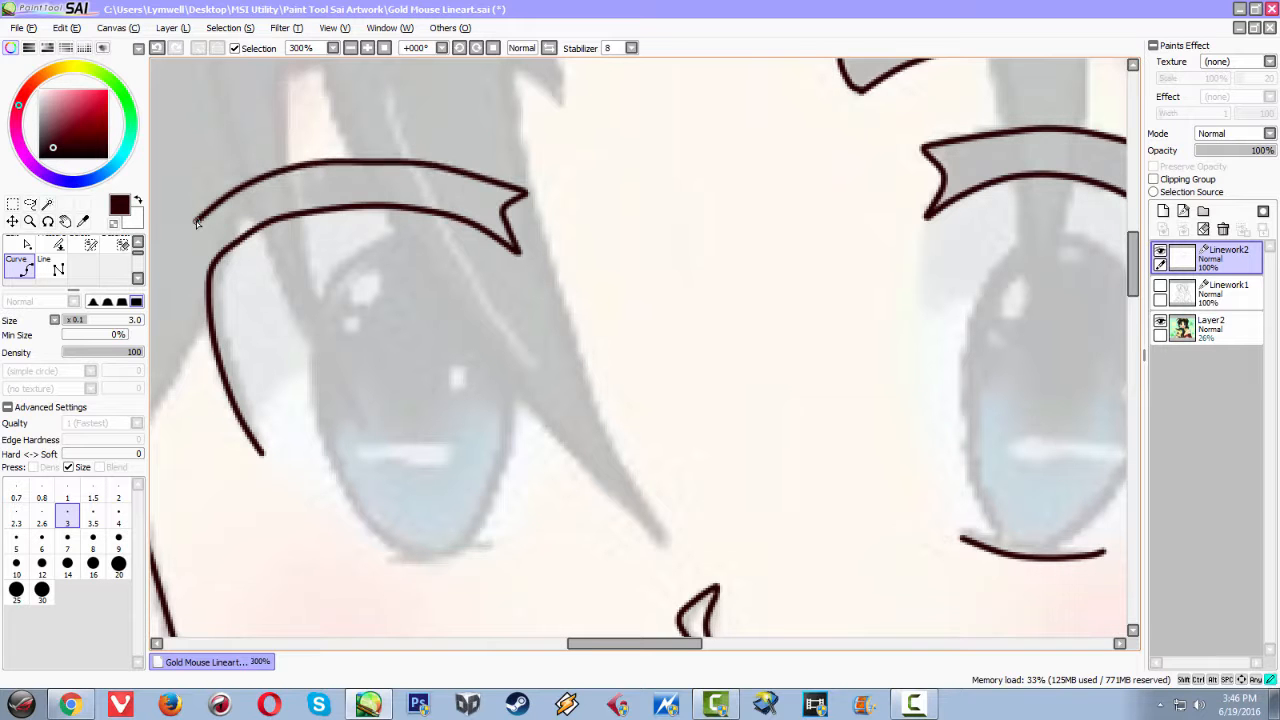
Bring the left-hand lash's outer edge around the outer corner and close the band at its lower tip
mouse_move(171, 251)
mouse_down()
mouse_move(231, 183)
mouse_move(269, 178)
mouse_up()
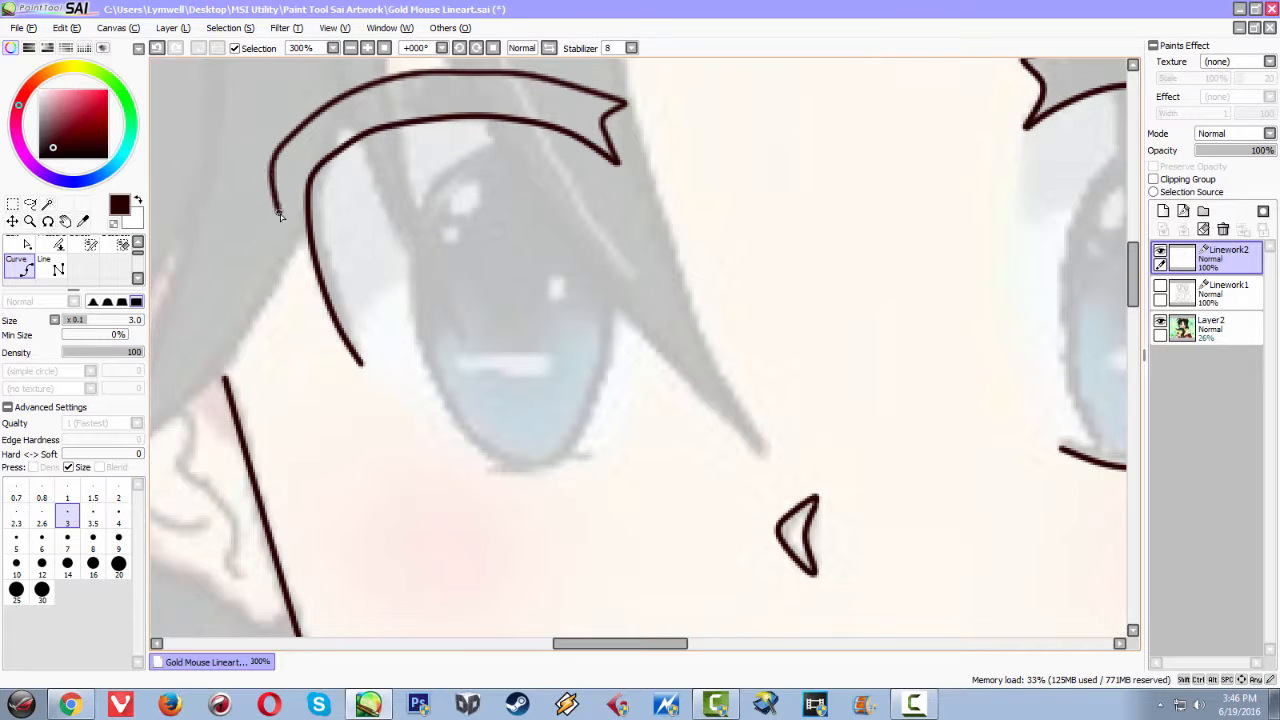
click(294, 275)
click(357, 362)
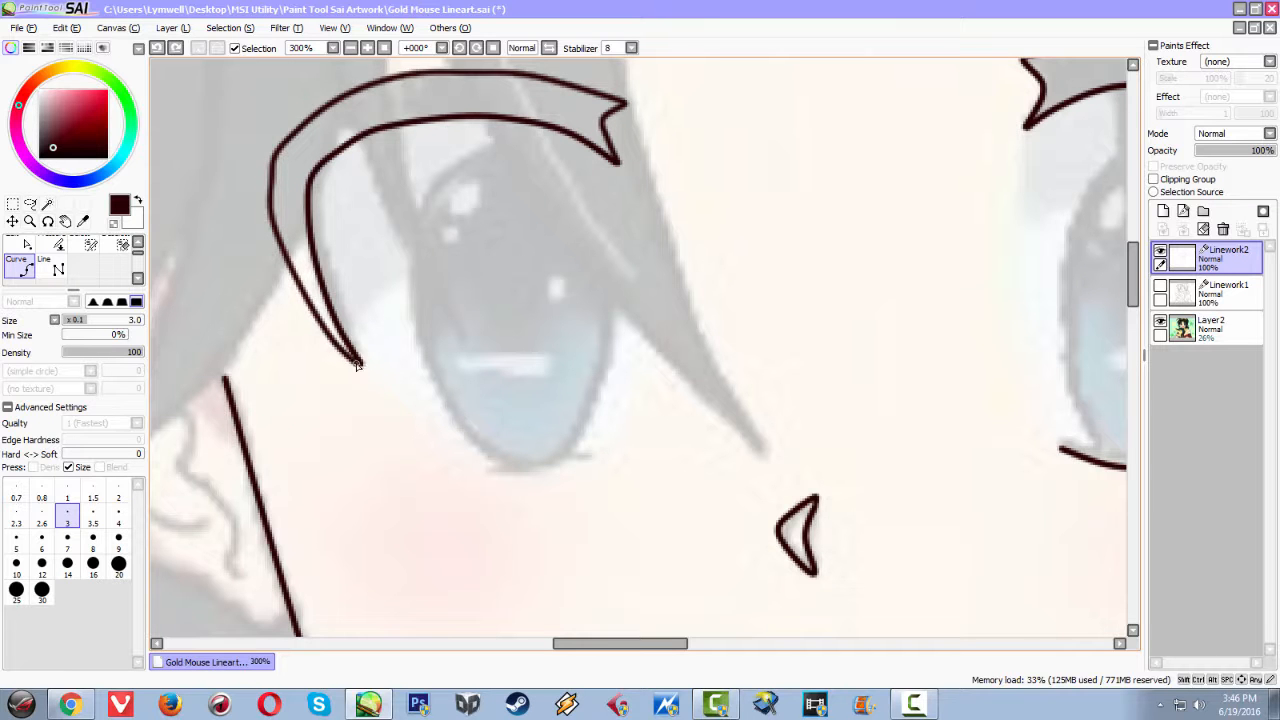
click(360, 364)
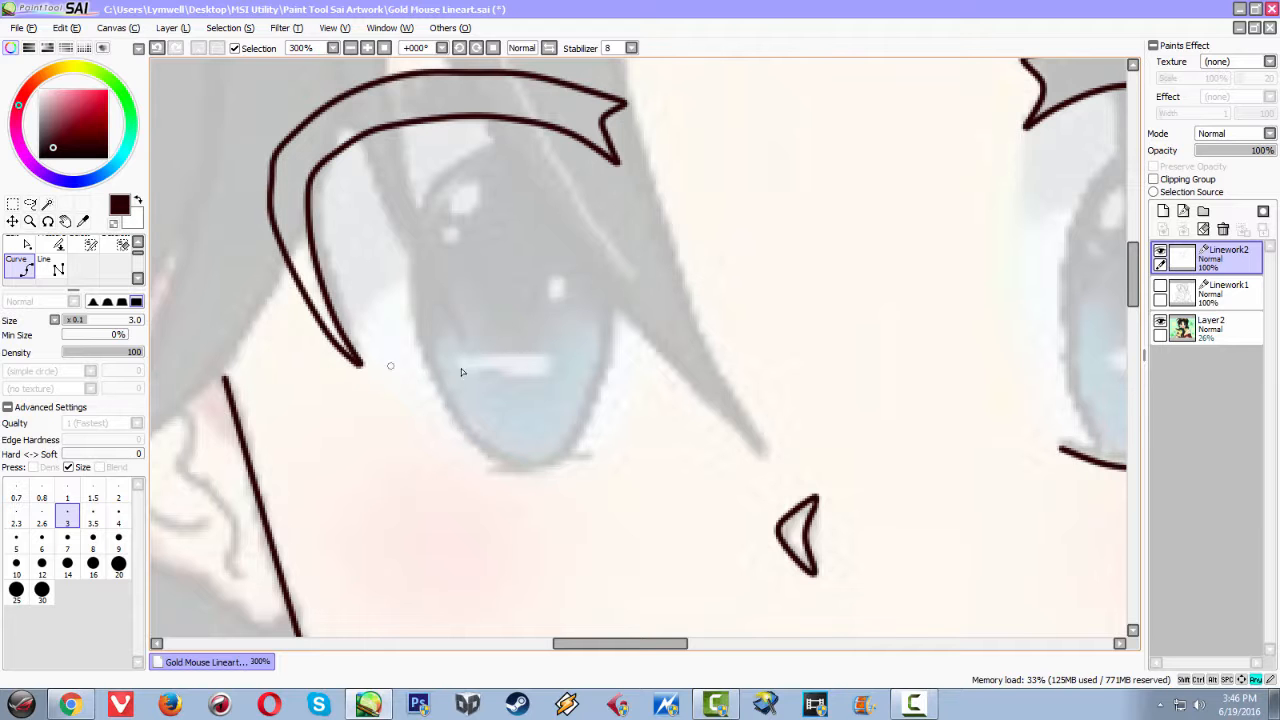
scroll(557, 349, down, 2)
scroll(584, 331, up, 3)
scroll(587, 323, down, 7)
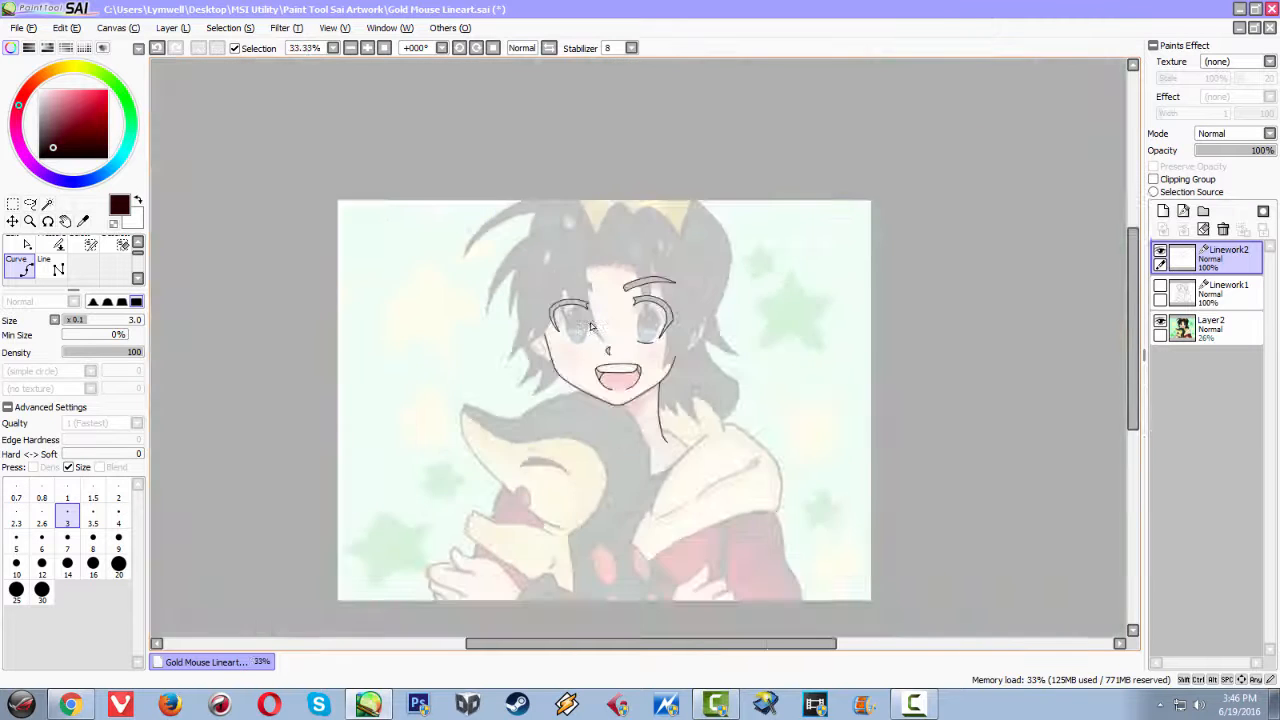
Trace the lower lash line as a short, shallow curve beneath the left-hand eye's iris
scroll(588, 323, up, 7)
scroll(546, 374, down, 2)
scroll(546, 383, up, 1)
mouse_move(398, 432)
mouse_down()
mouse_move(462, 437)
mouse_move(521, 418)
mouse_up()
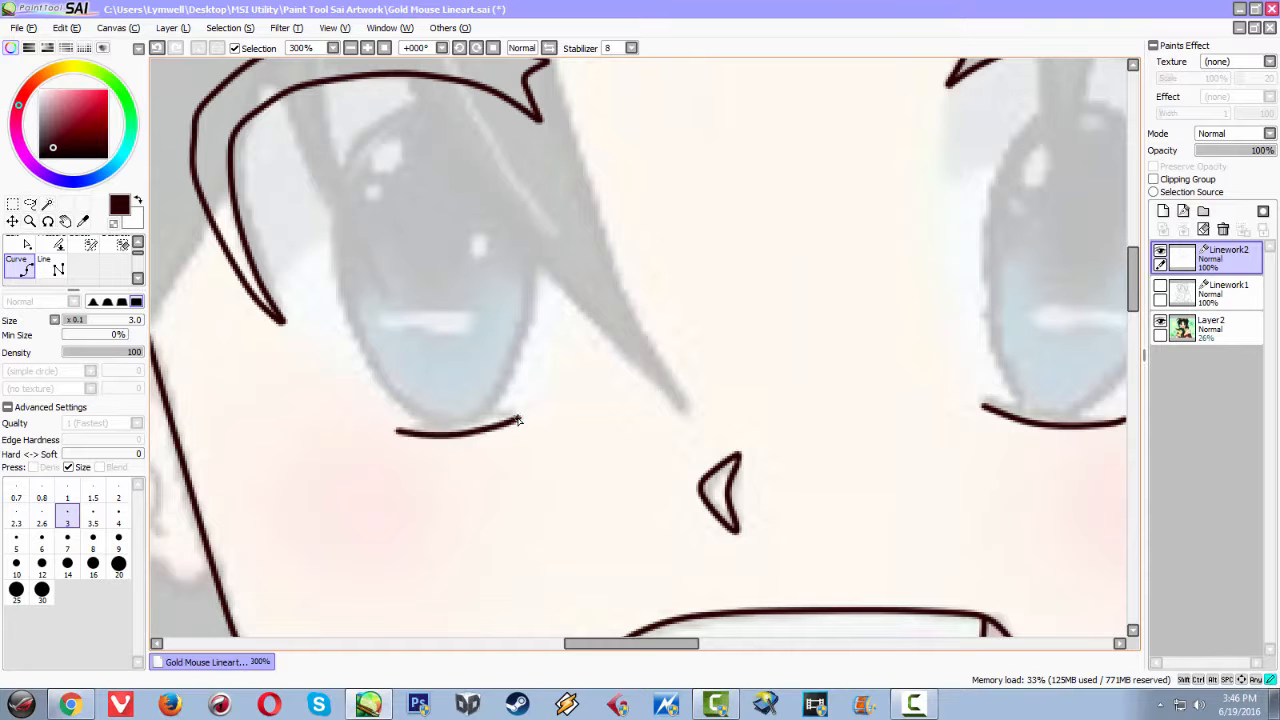
scroll(834, 320, down, 4)
scroll(830, 360, up, 2)
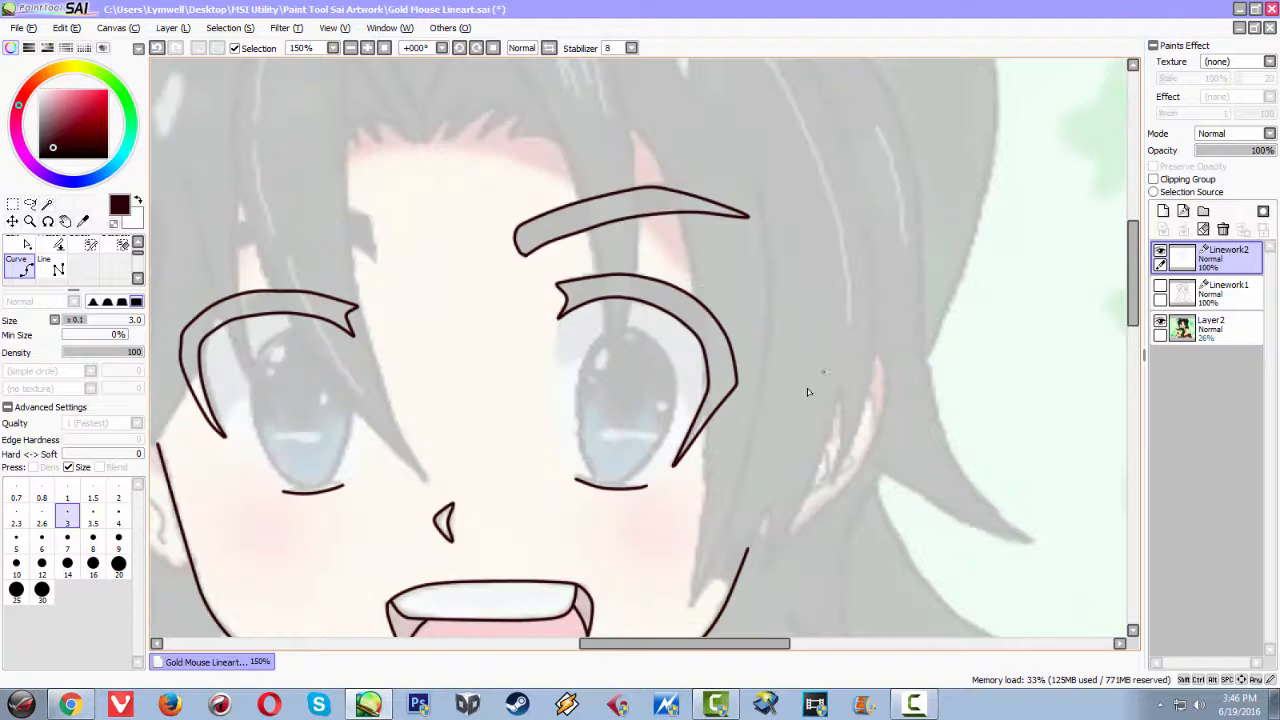
Trace the right-hand ear's outer outline from its top curl around the lobe to the end of the jawline
scroll(757, 403, up, 2)
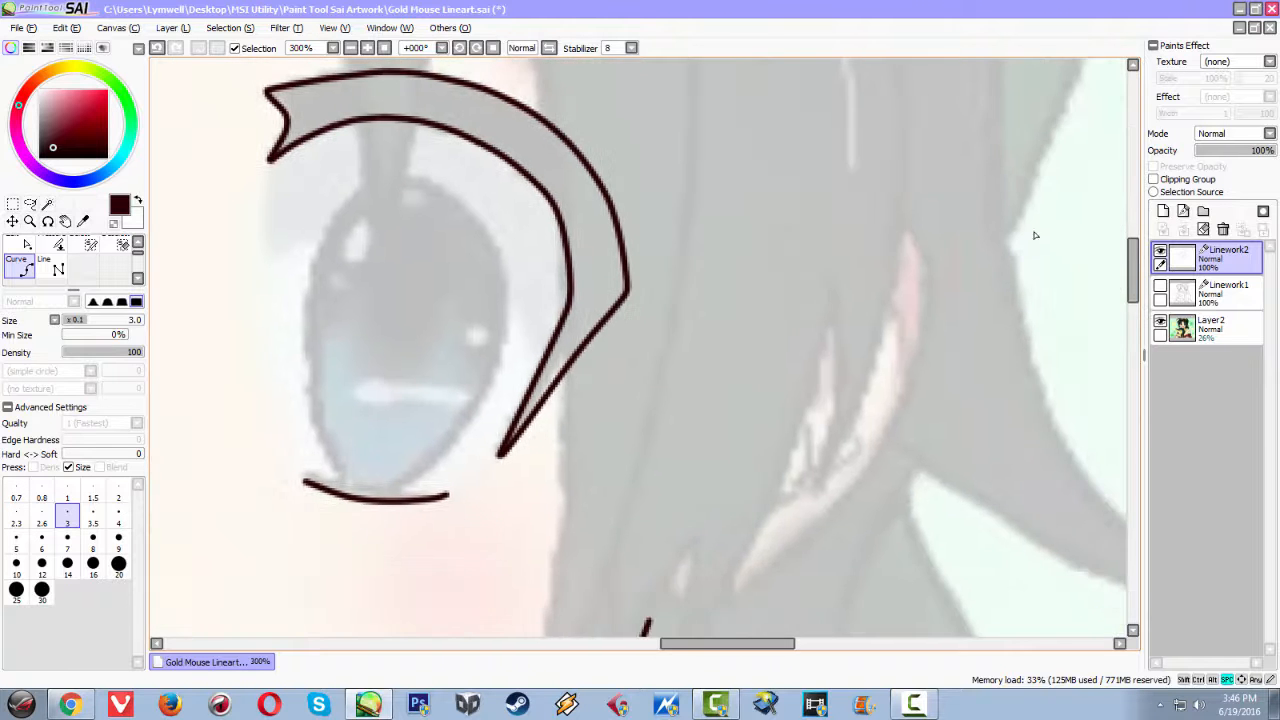
mouse_move(866, 203)
mouse_down()
mouse_move(892, 209)
mouse_move(866, 219)
mouse_move(899, 221)
mouse_up()
key(ctrl+z)
mouse_move(912, 234)
mouse_down()
mouse_move(925, 292)
mouse_move(907, 179)
mouse_up()
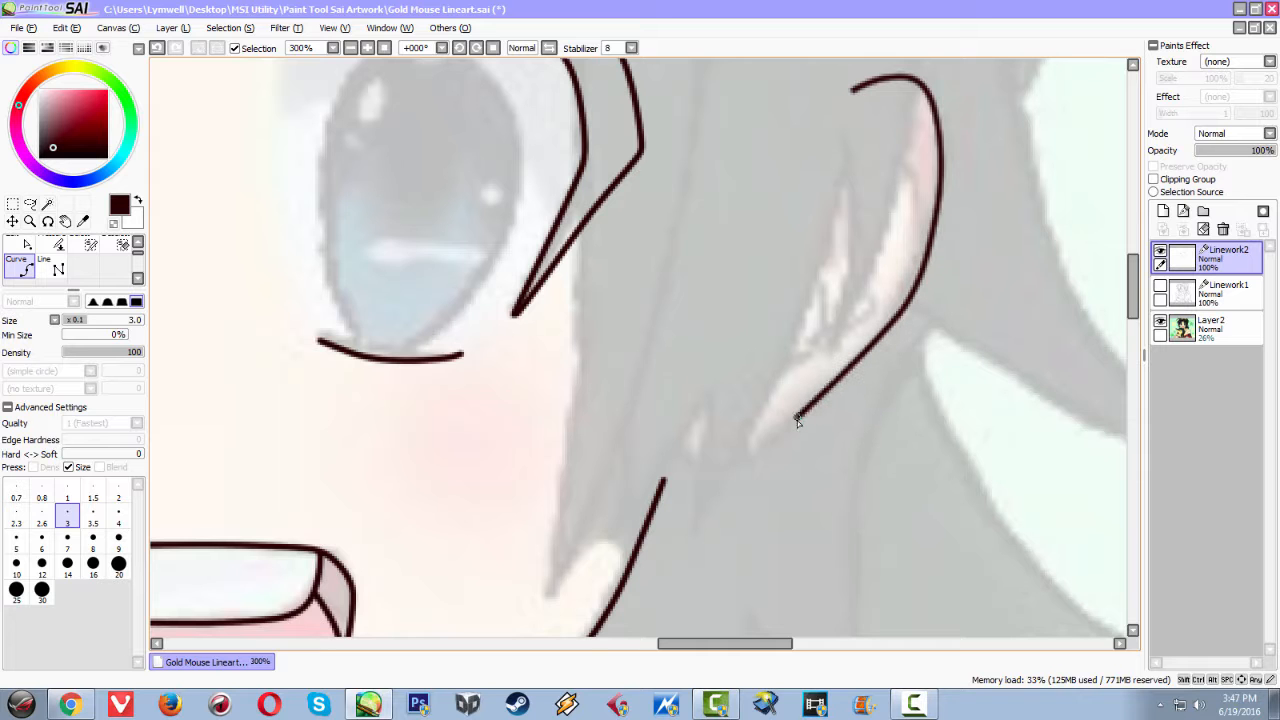
click(743, 468)
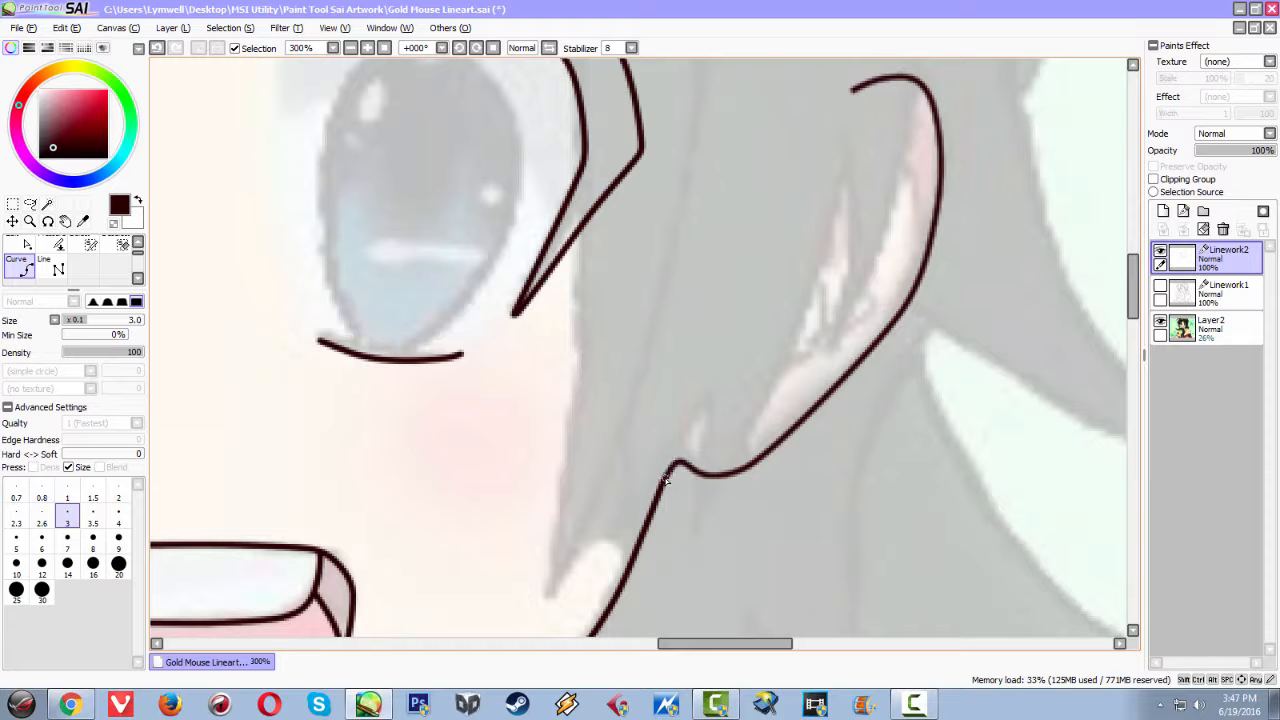
double_click(670, 470)
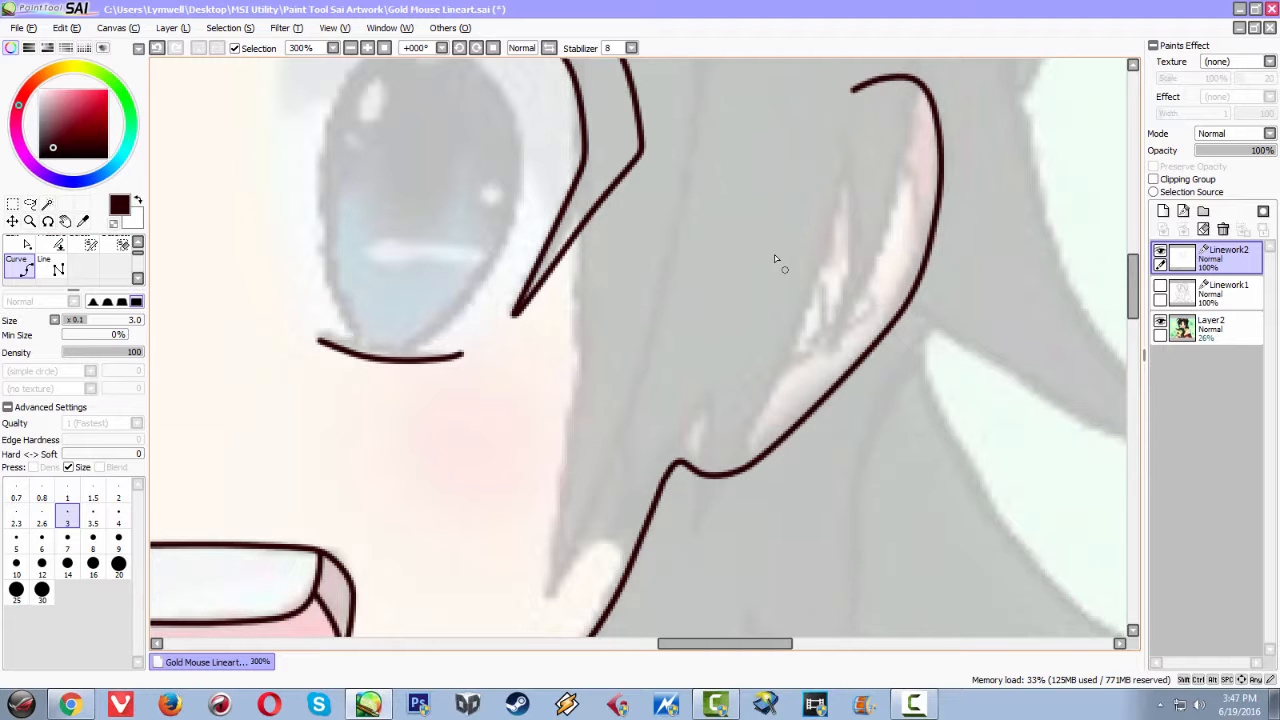
Trace the left-hand ear's outer edge from its upper end down along the side, replacing a misplaced point
scroll(782, 252, down, 4)
scroll(799, 272, up, 4)
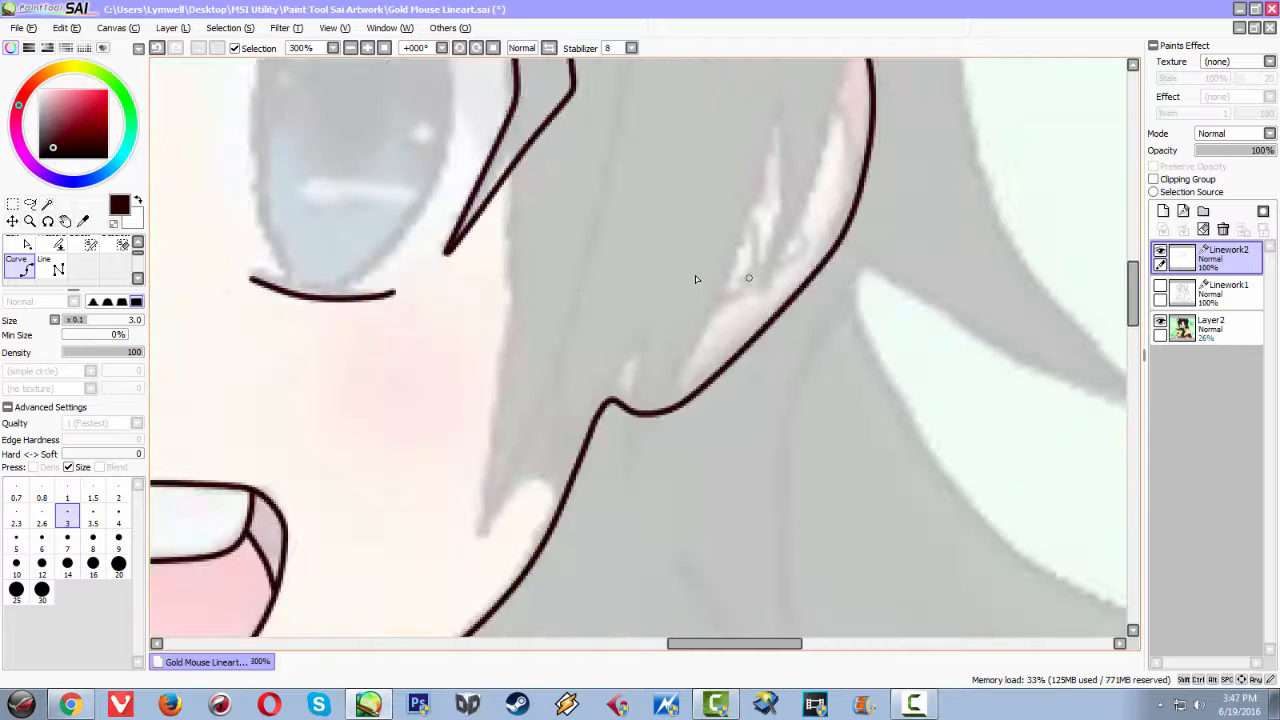
scroll(466, 277, up, 2)
drag(466, 277, 854, 232)
scroll(854, 232, down, 4)
scroll(750, 212, down, 3)
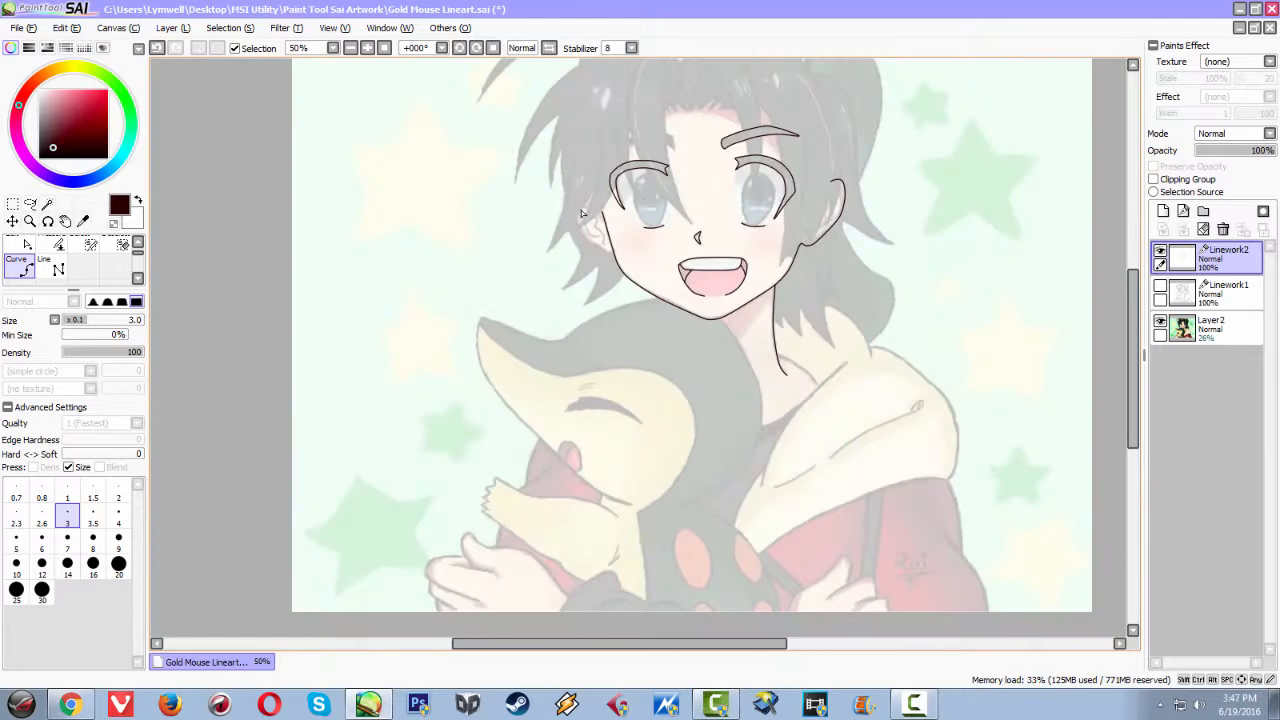
scroll(576, 210, down, 1)
scroll(577, 215, up, 4)
drag(525, 254, 456, 254)
drag(748, 240, 534, 281)
scroll(526, 249, down, 5)
scroll(520, 253, up, 7)
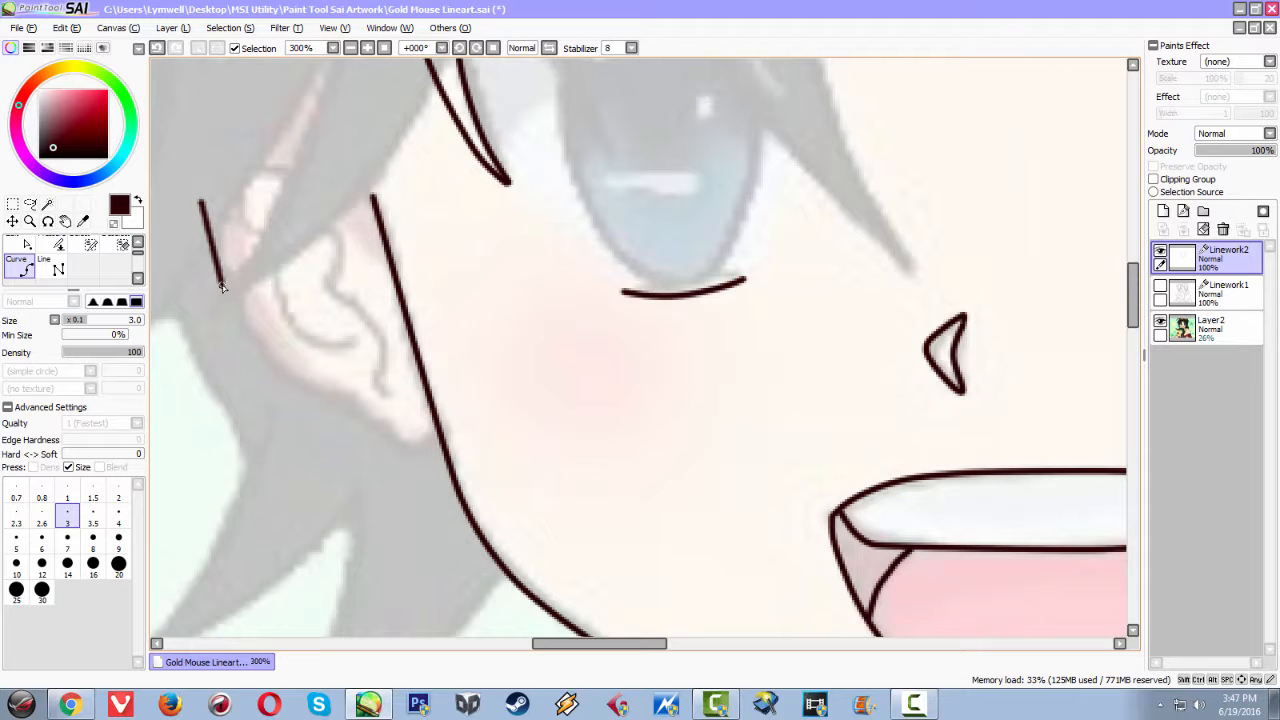
click(270, 368)
key(ctrl+z)
click(266, 361)
Continue the left-hand ear's outline along its lower edge and around the lobe to the jawline
click(371, 423)
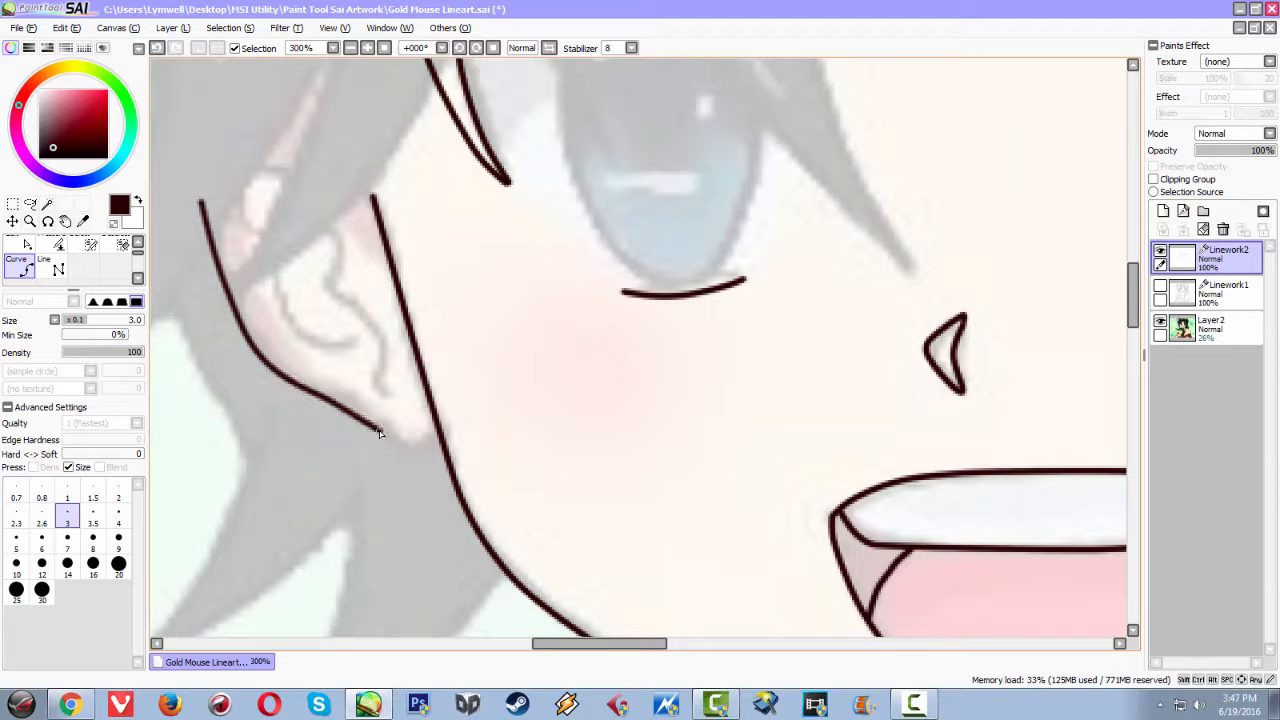
key(ctrl+z)
click(378, 431)
click(404, 458)
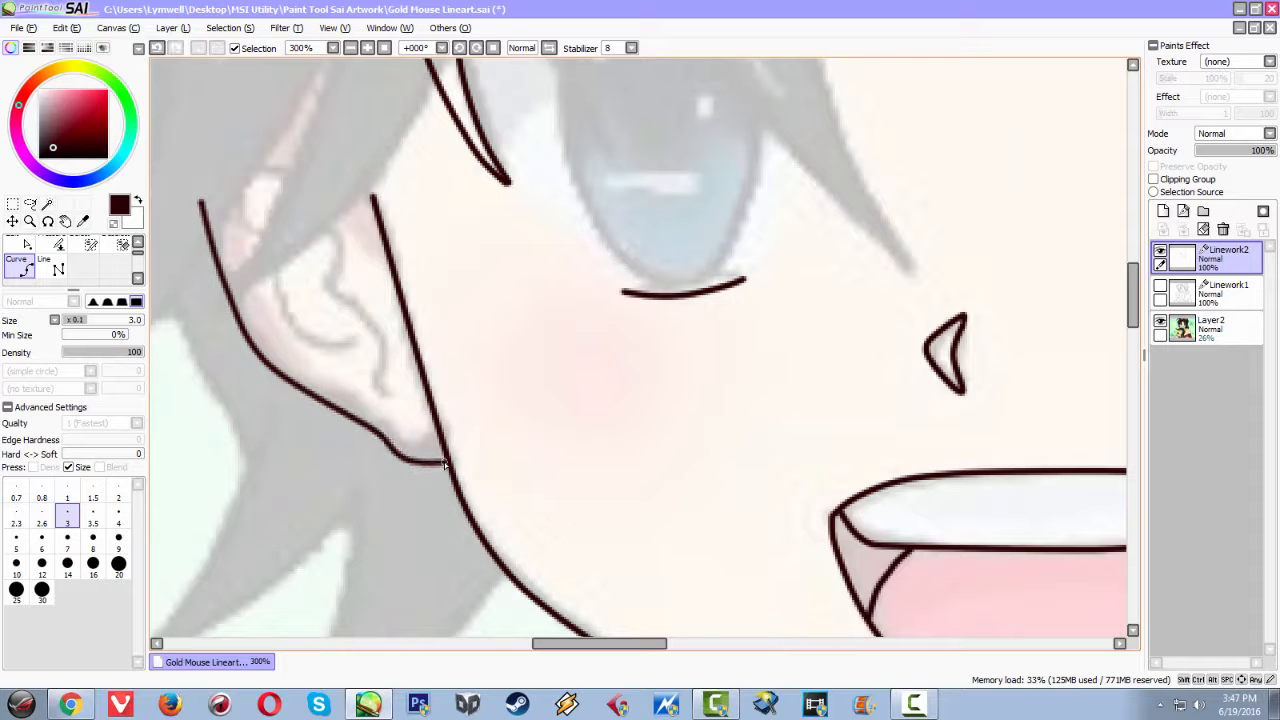
double_click(448, 463)
Examine the left-hand ear's outline against the eyes and the rest of the traced face, close up and from afar
scroll(483, 454, down, 3)
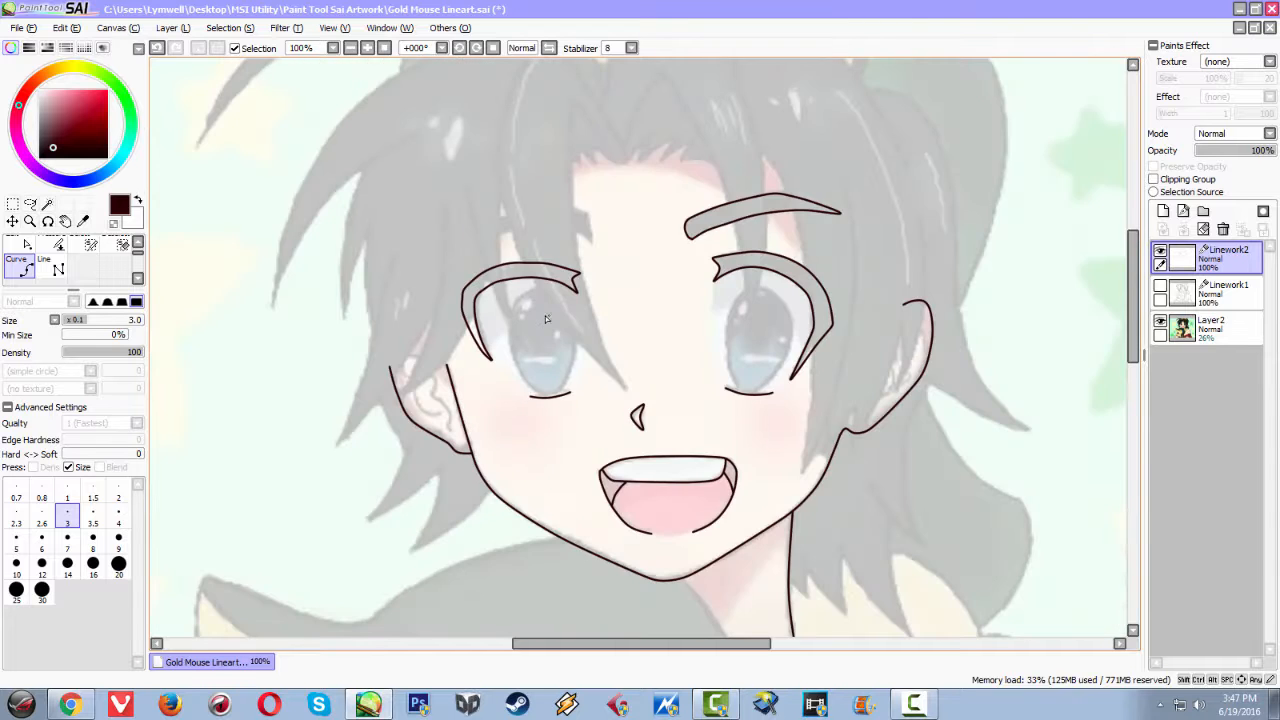
scroll(551, 318, up, 3)
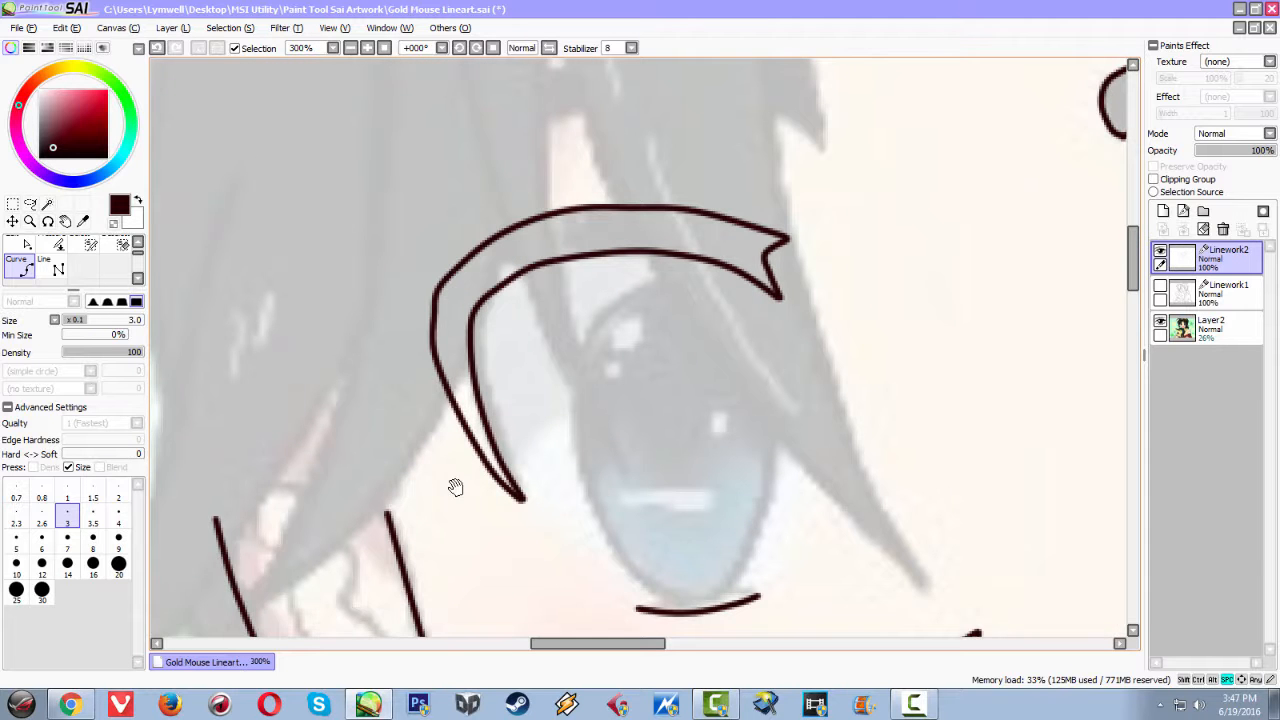
drag(463, 495, 394, 326)
scroll(437, 380, down, 2)
scroll(352, 312, up, 1)
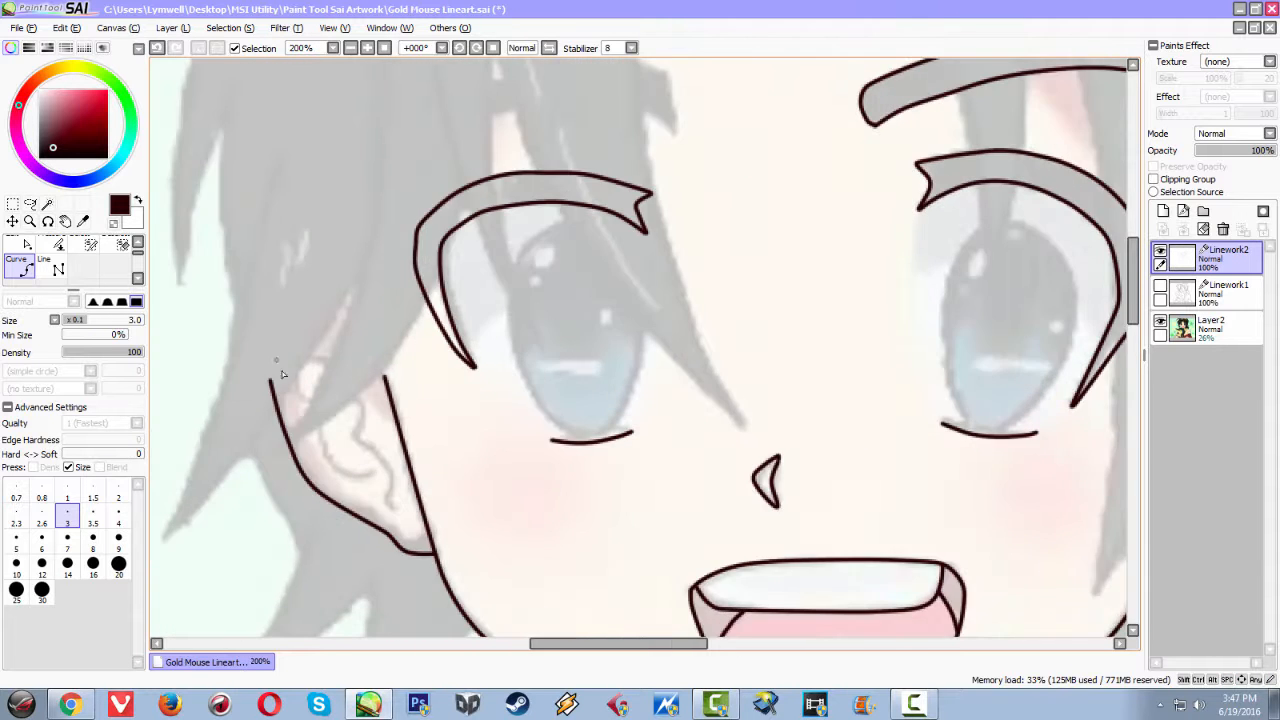
scroll(492, 389, down, 3)
scroll(492, 389, up, 1)
scroll(500, 398, down, 1)
scroll(508, 401, up, 3)
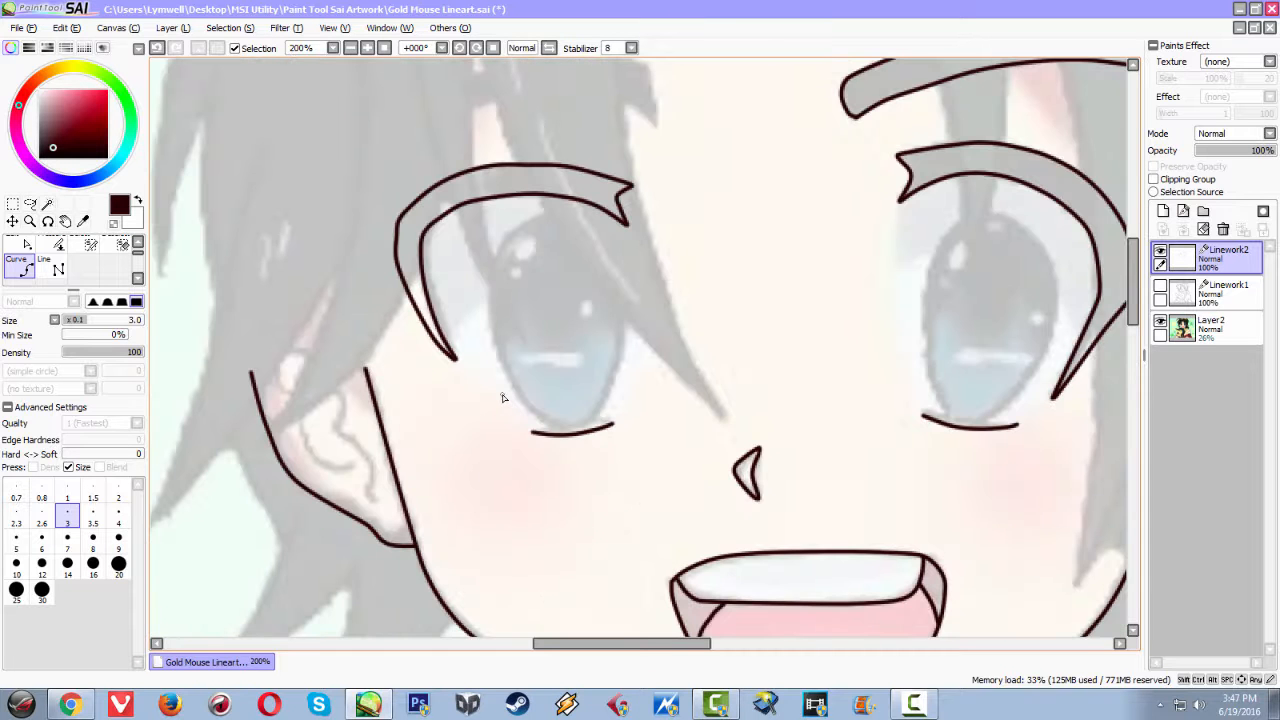
scroll(472, 394, up, 1)
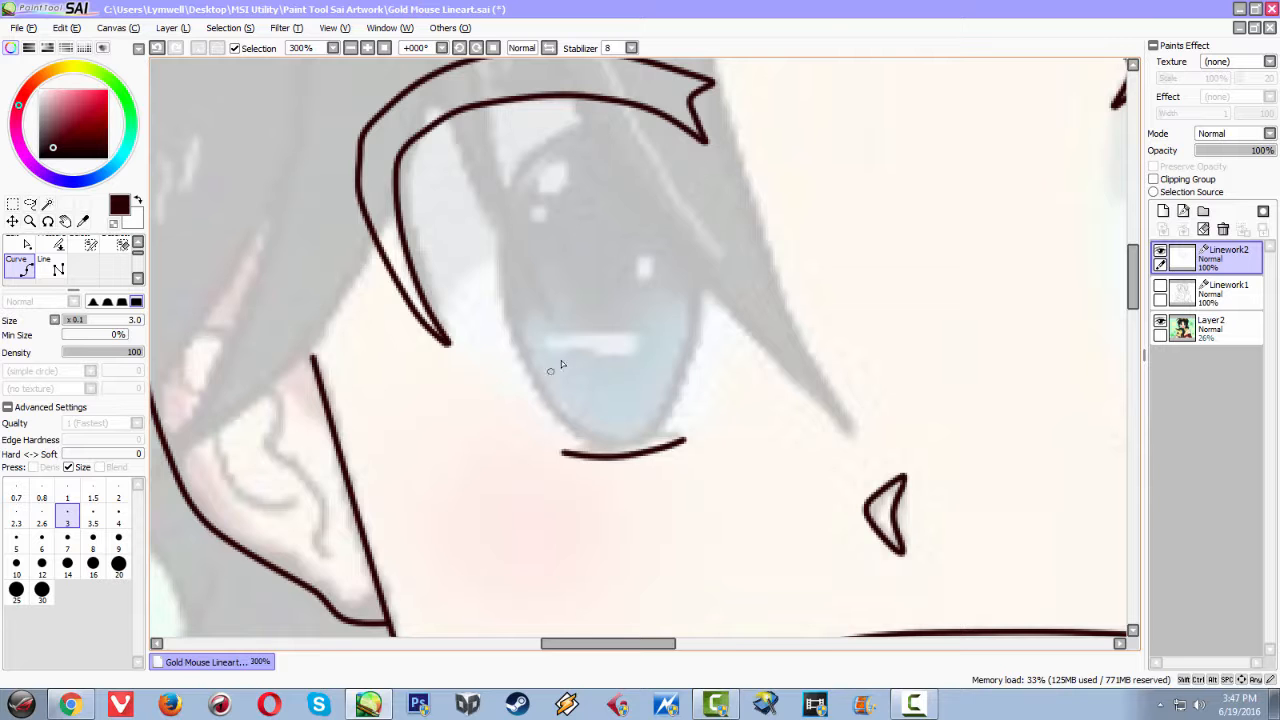
scroll(603, 342, down, 2)
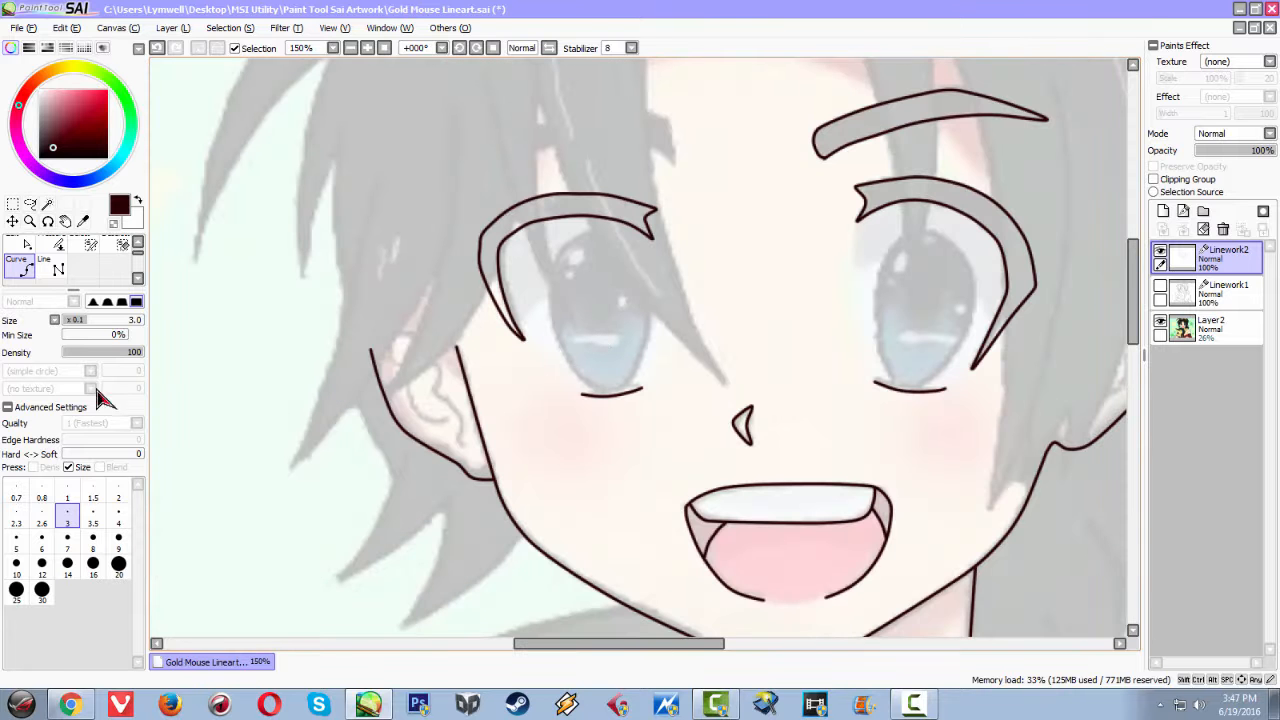
scroll(428, 358, up, 3)
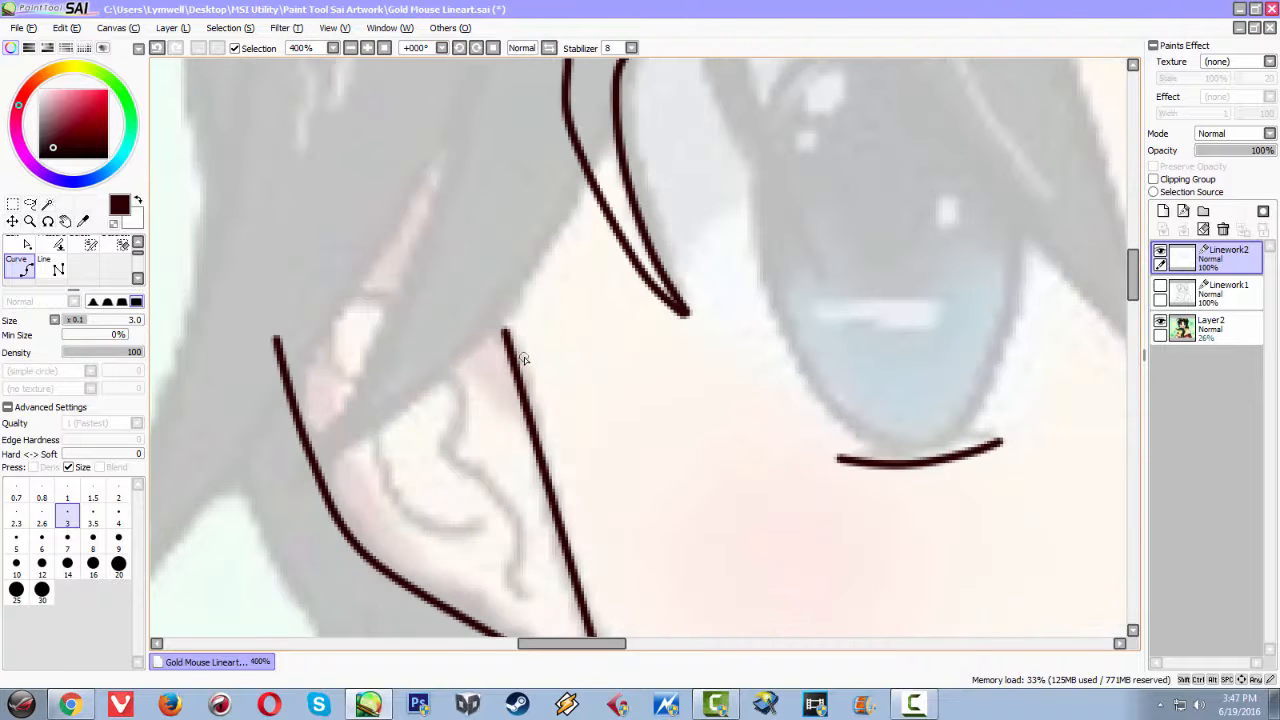
scroll(522, 360, down, 2)
scroll(712, 369, down, 3)
scroll(443, 286, up, 1)
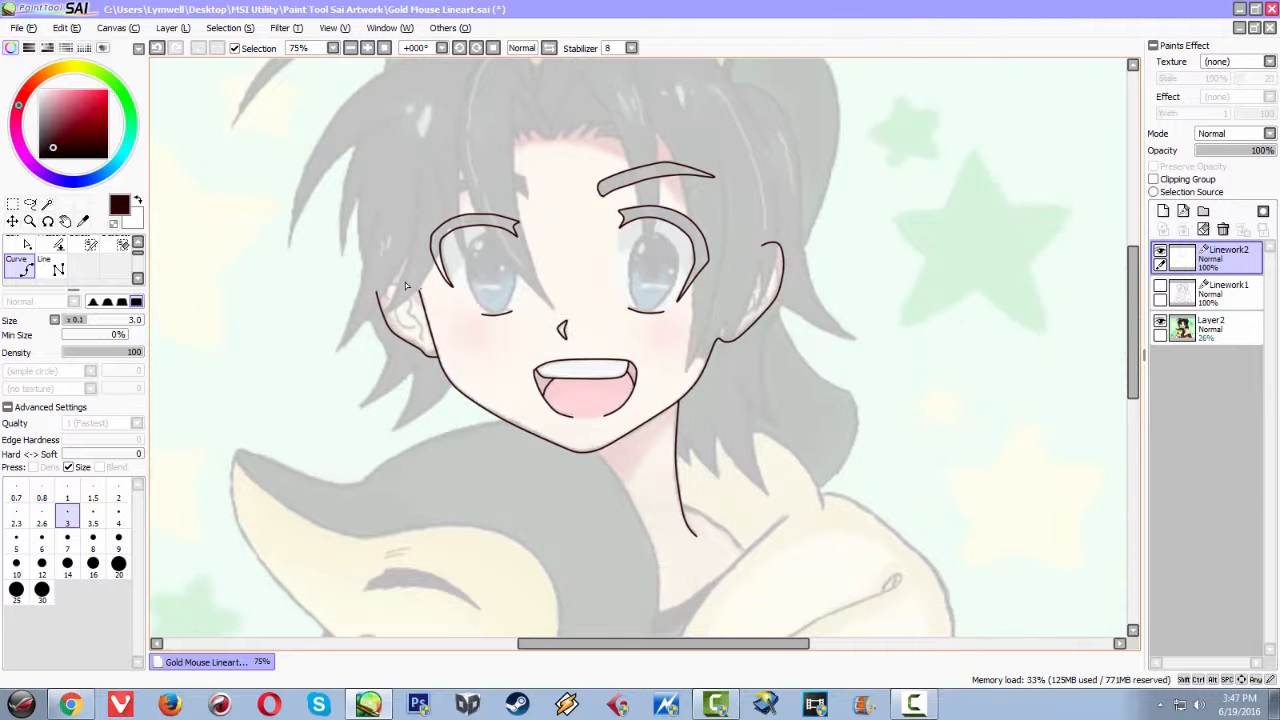
Trace the left-hand ear's inner rim as a wavy line from the upper hook down to a small hooked end above the lobe
scroll(389, 281, down, 2)
scroll(389, 281, up, 2)
scroll(391, 285, up, 5)
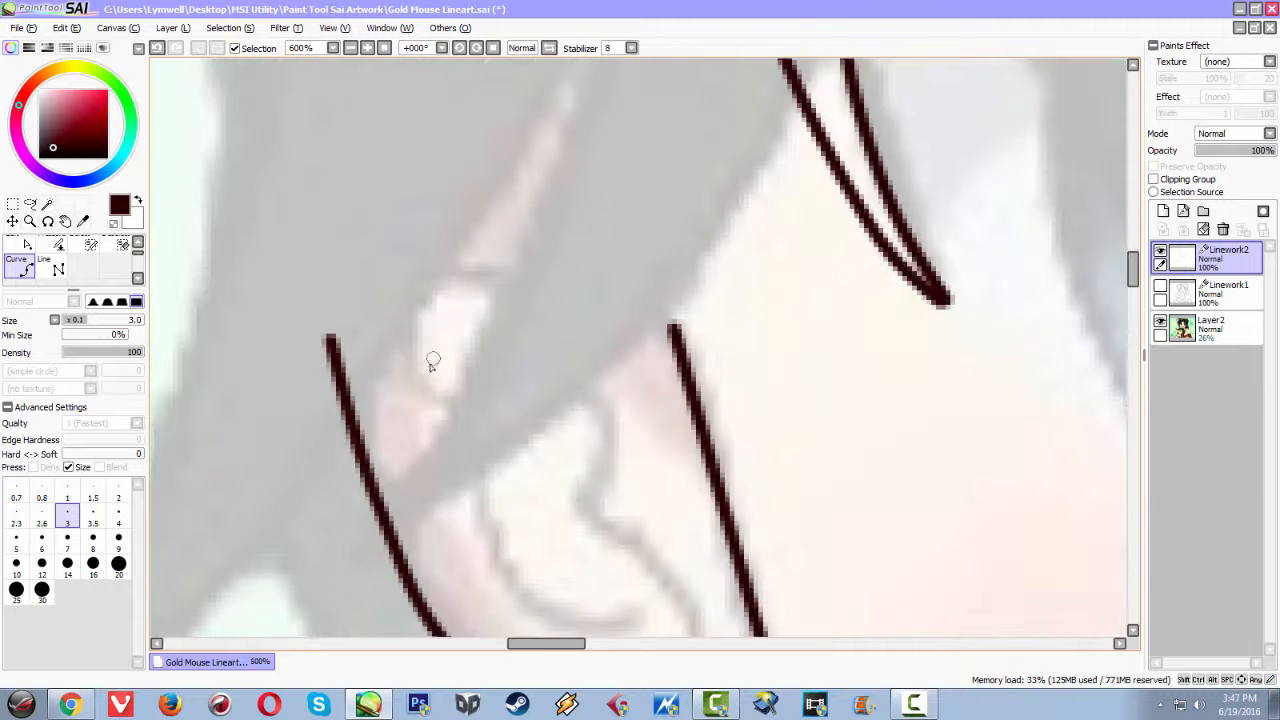
mouse_move(417, 376)
mouse_down()
mouse_move(434, 272)
mouse_move(474, 272)
mouse_move(548, 311)
mouse_move(600, 405)
mouse_move(595, 508)
mouse_move(615, 535)
mouse_move(566, 349)
mouse_move(623, 394)
mouse_move(680, 487)
mouse_move(686, 515)
mouse_move(663, 536)
mouse_up()
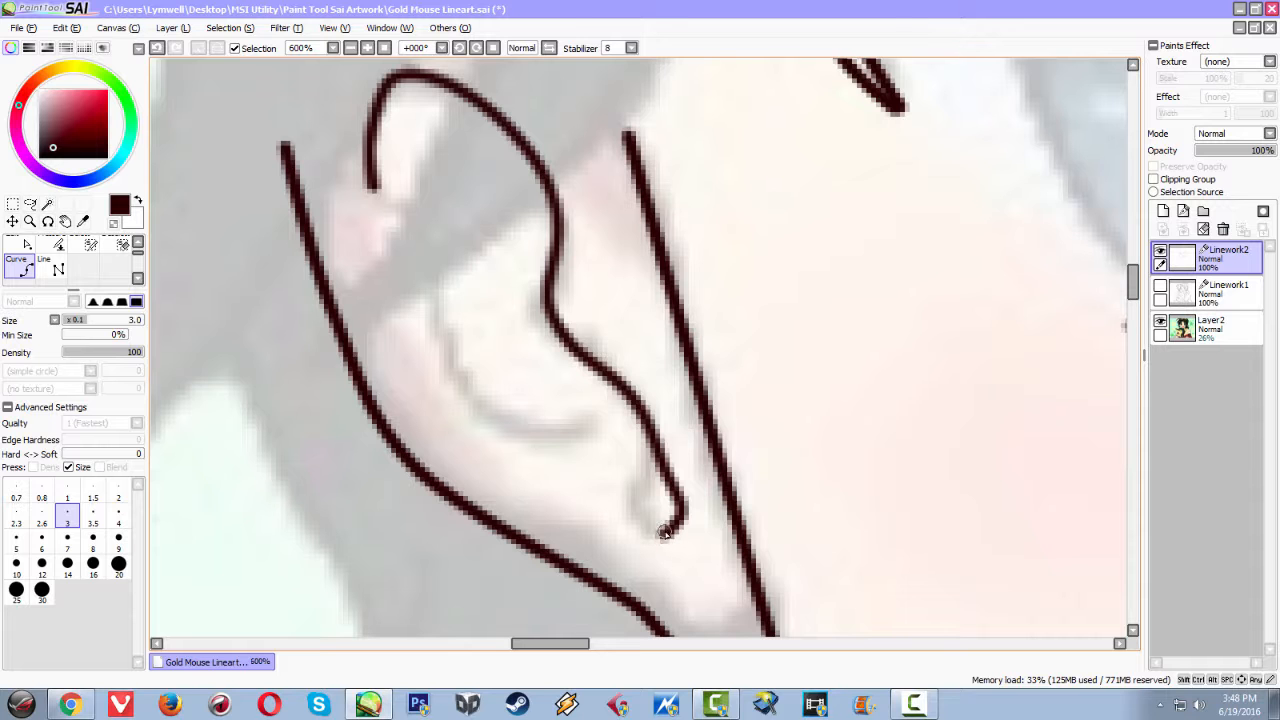
Add a curved fold line inside the left-hand ear, roughly parallel to its outer edge, replacing a misplaced point
mouse_move(466, 382)
mouse_down()
mouse_move(473, 425)
mouse_move(515, 459)
mouse_move(601, 480)
mouse_up()
key(ctrl+z)
click(527, 466)
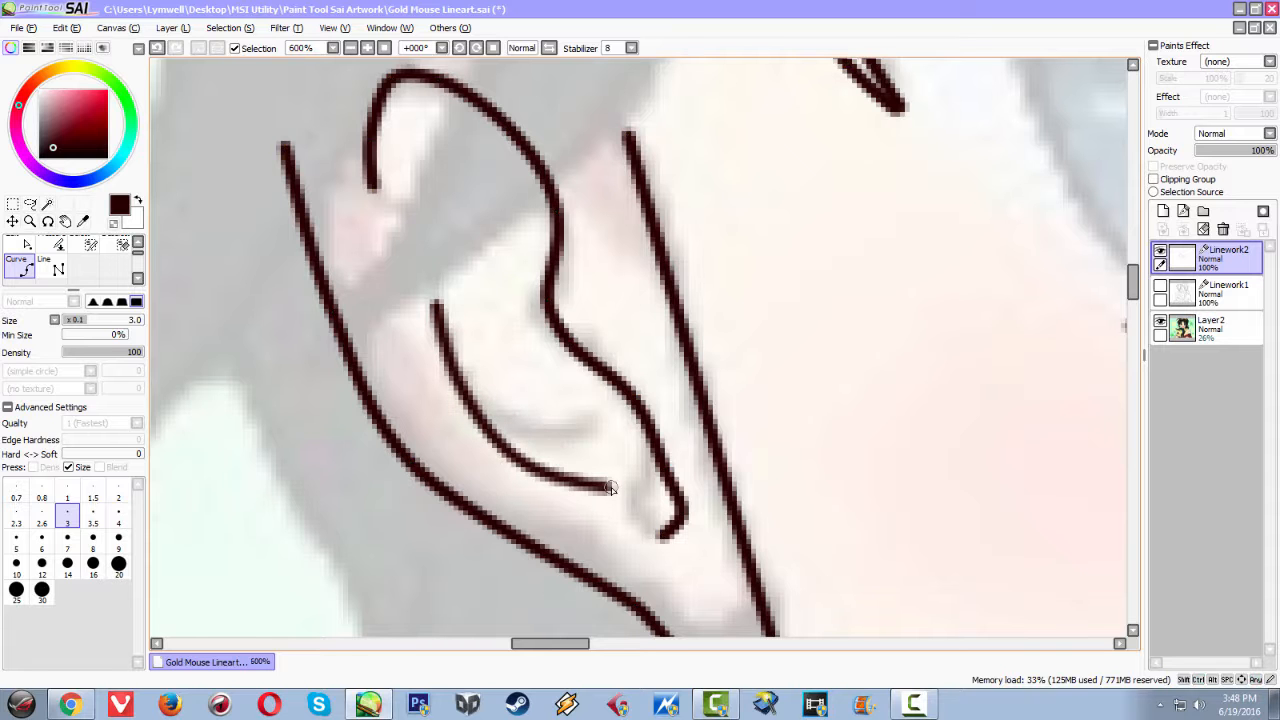
click(616, 484)
key(Return)
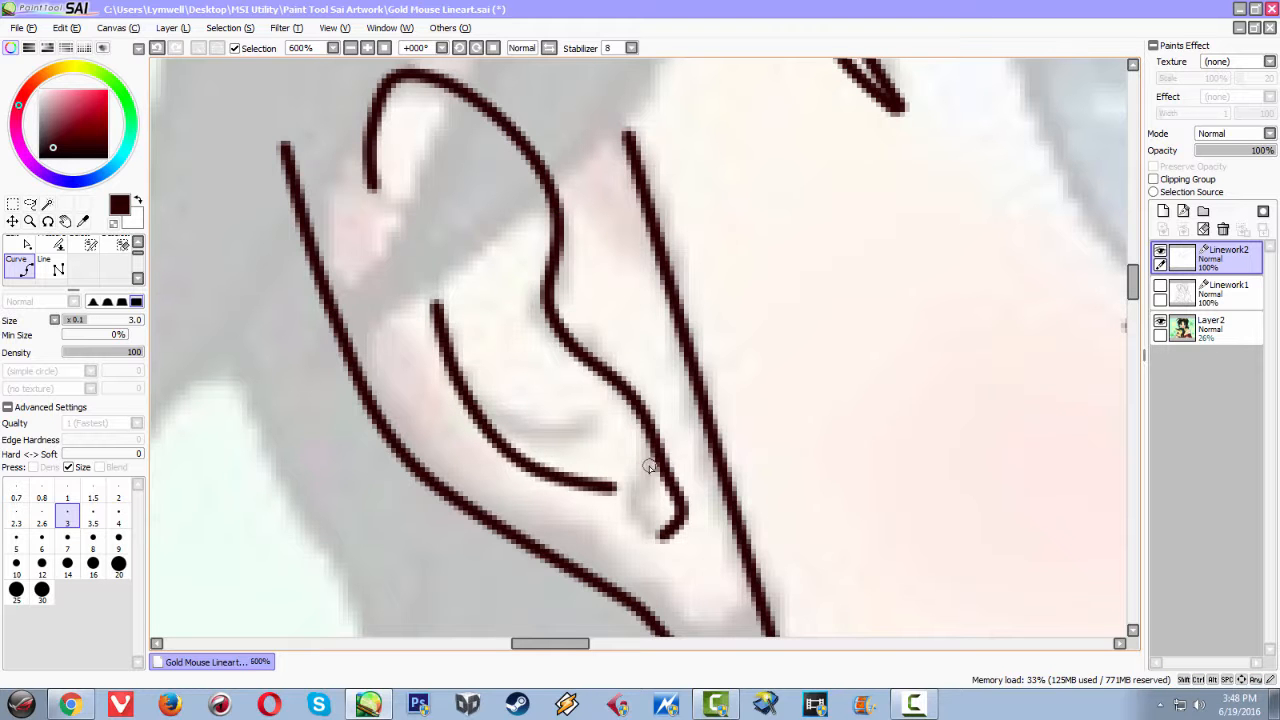
Trace the right-hand ear's upper inner fold as an arch inside the outer rim
scroll(628, 443, down, 3)
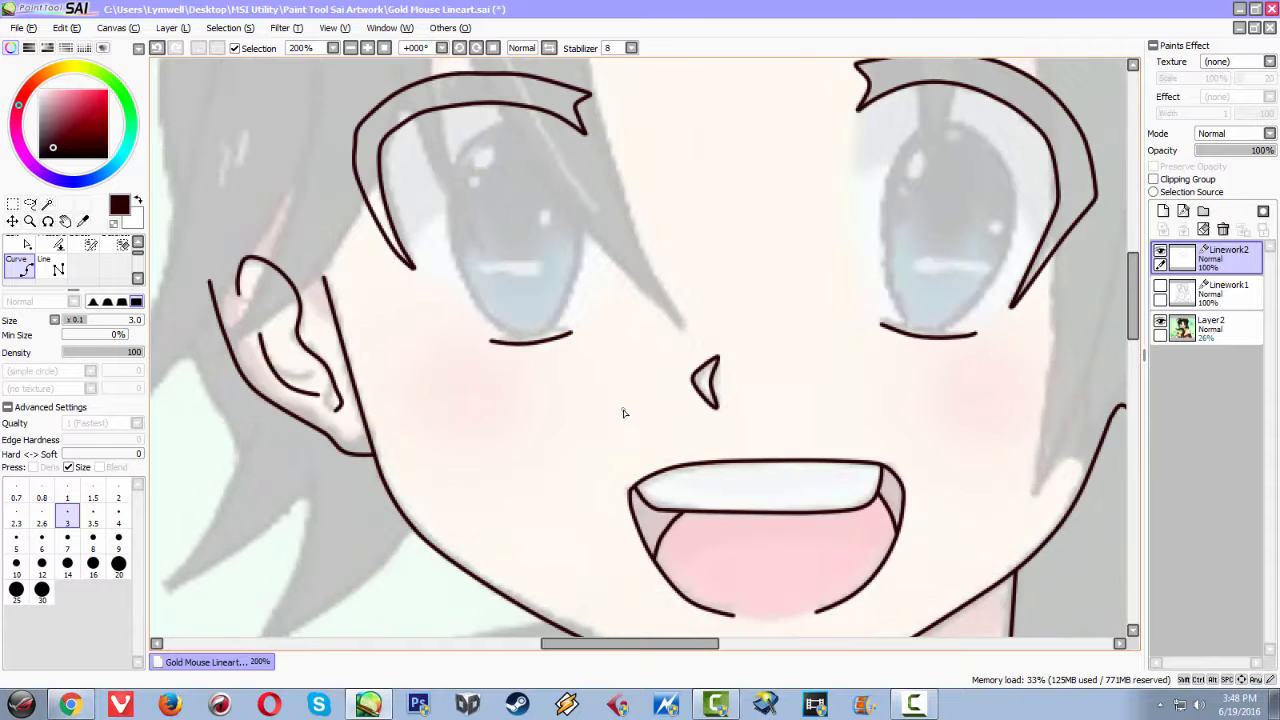
drag(722, 428, 453, 440)
scroll(800, 370, down, 3)
scroll(803, 369, up, 4)
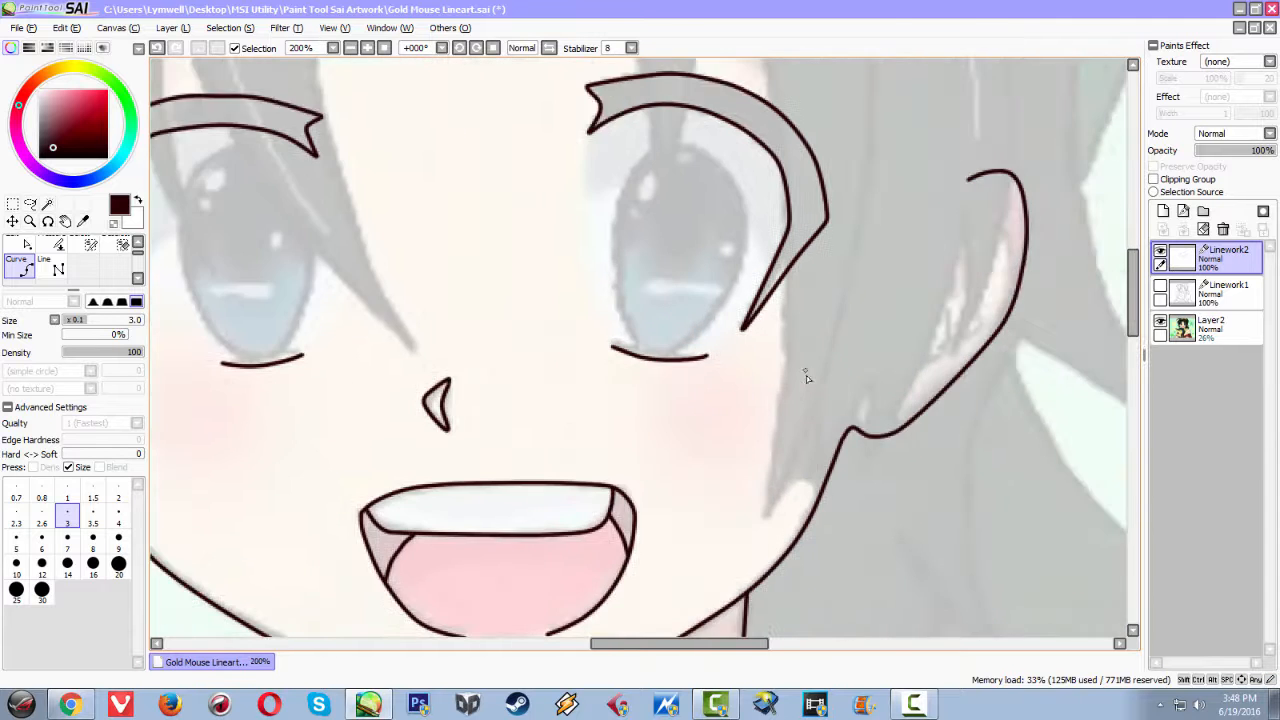
drag(834, 387, 429, 409)
scroll(571, 366, down, 1)
scroll(574, 368, up, 1)
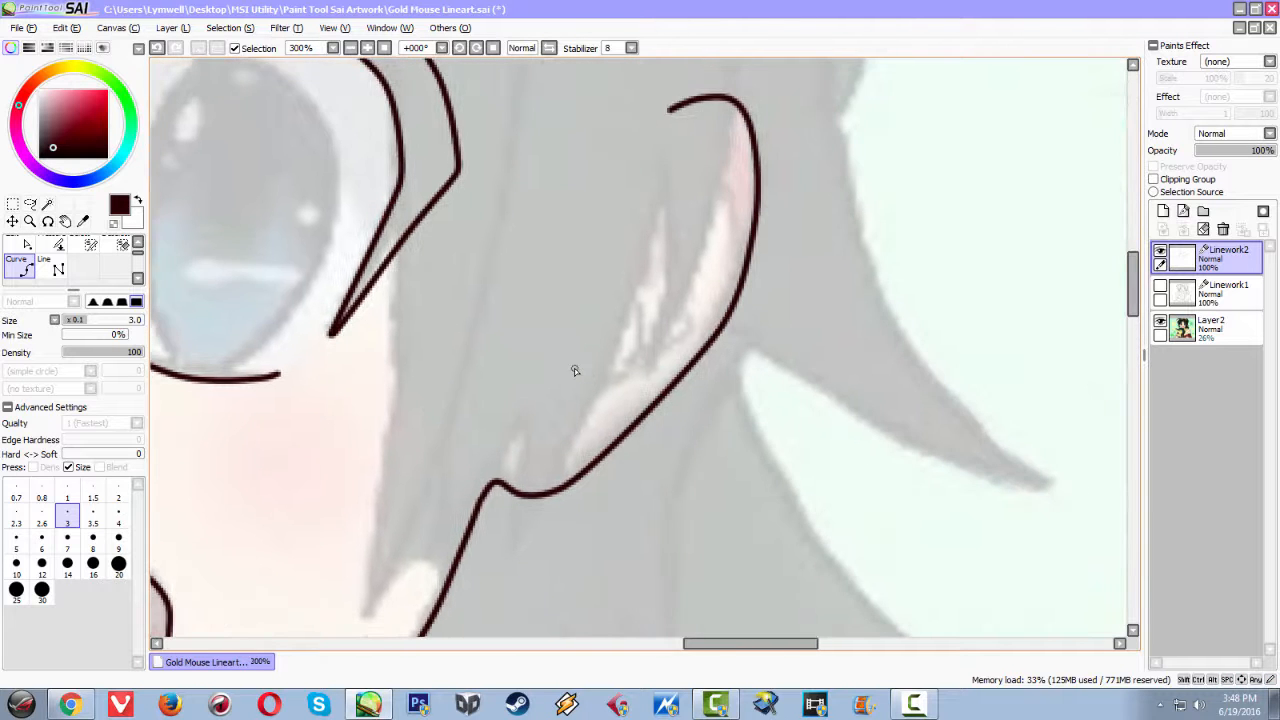
scroll(574, 368, up, 1)
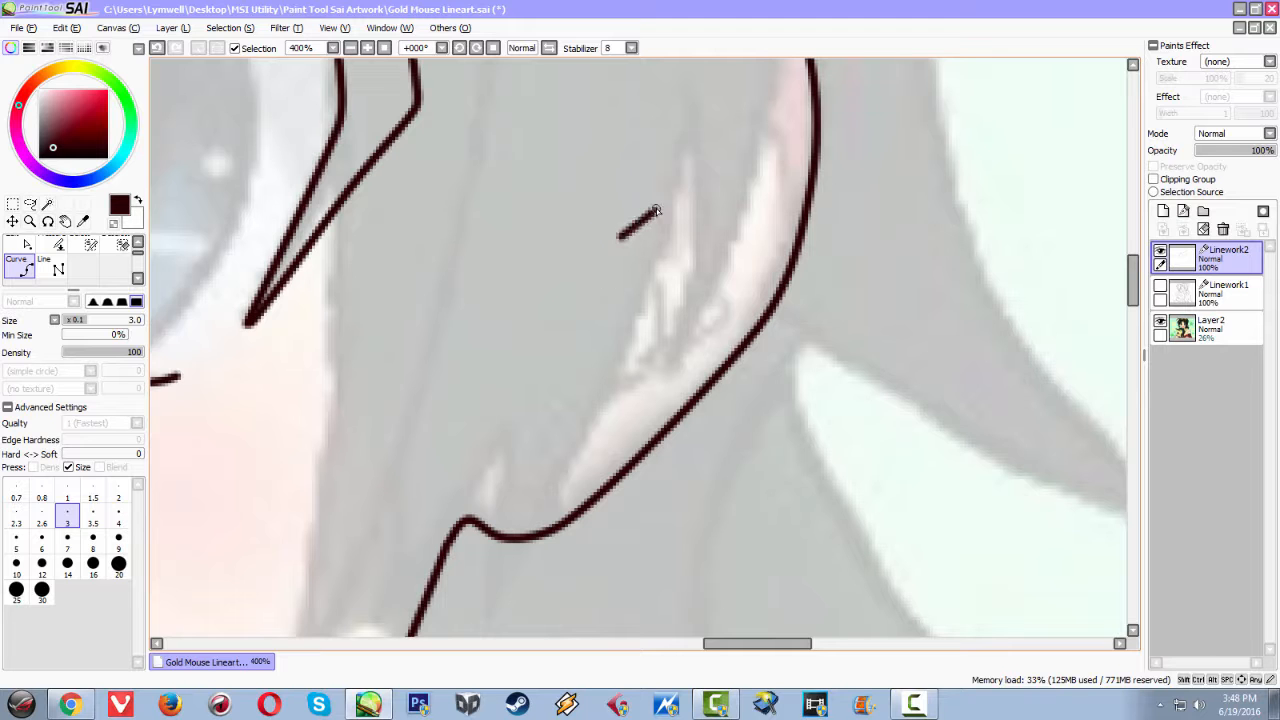
mouse_move(657, 202)
mouse_down()
mouse_move(686, 124)
mouse_move(723, 88)
mouse_move(770, 87)
mouse_up()
click(765, 87)
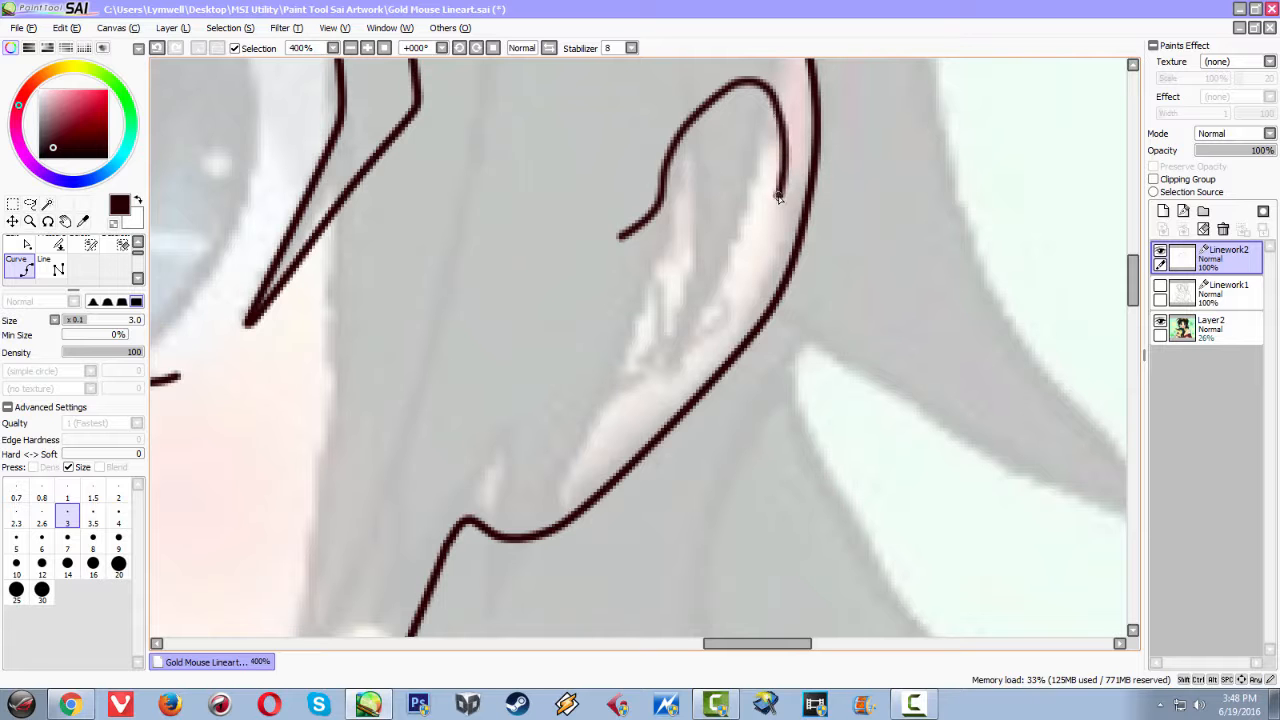
Trace the right-hand ear's lower inner fold as a curve rising from above the lobe, shortening its upper end
scroll(766, 278, down, 1)
scroll(763, 272, up, 1)
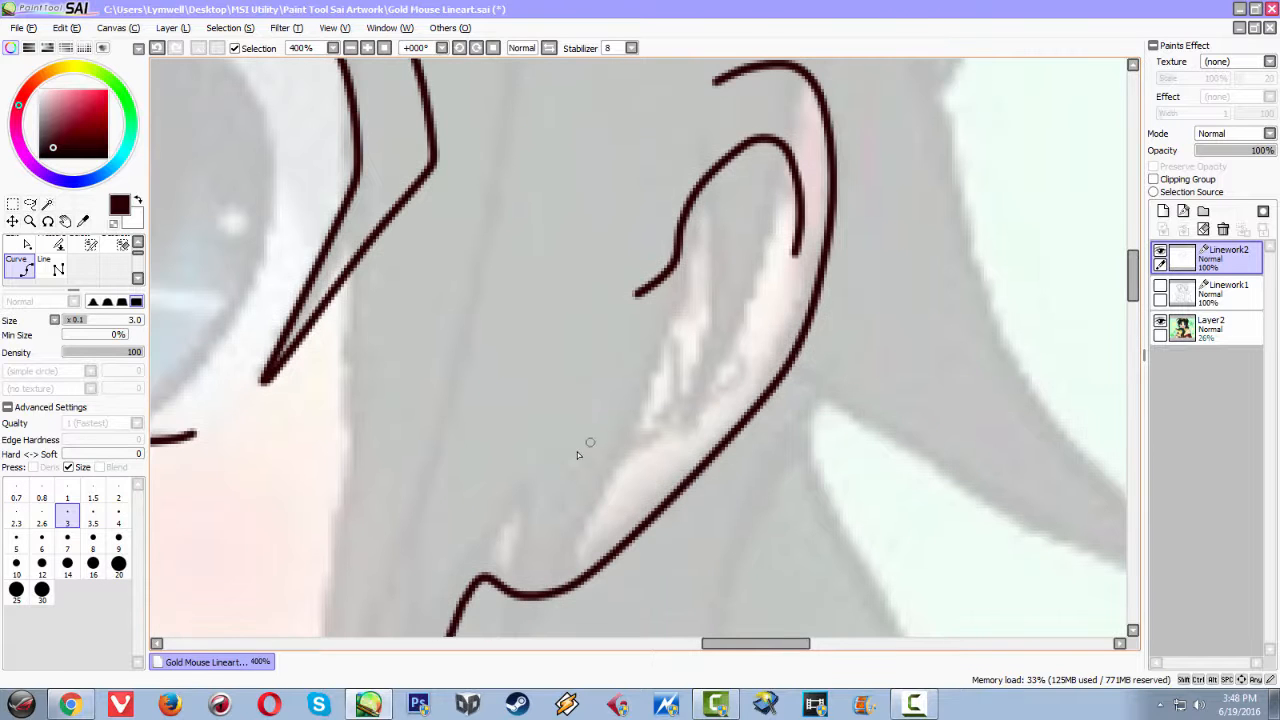
click(551, 479)
click(663, 436)
click(674, 364)
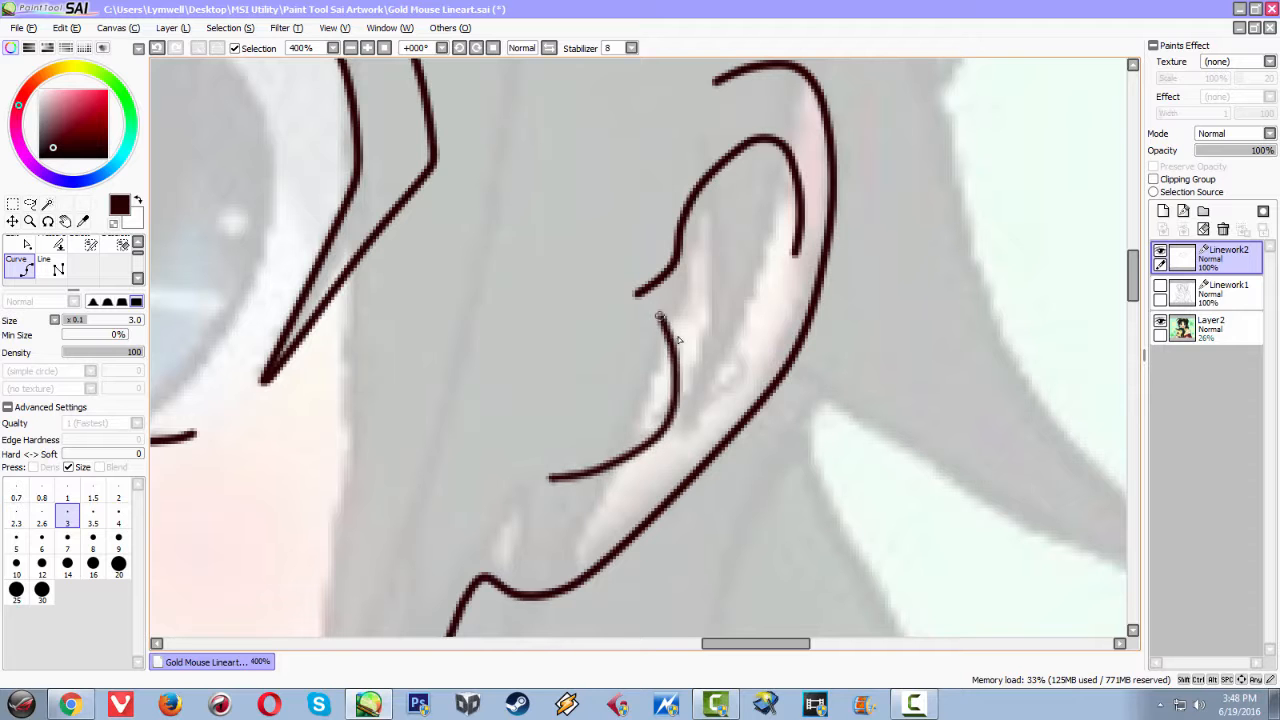
key(ctrl+z)
double_click(669, 380)
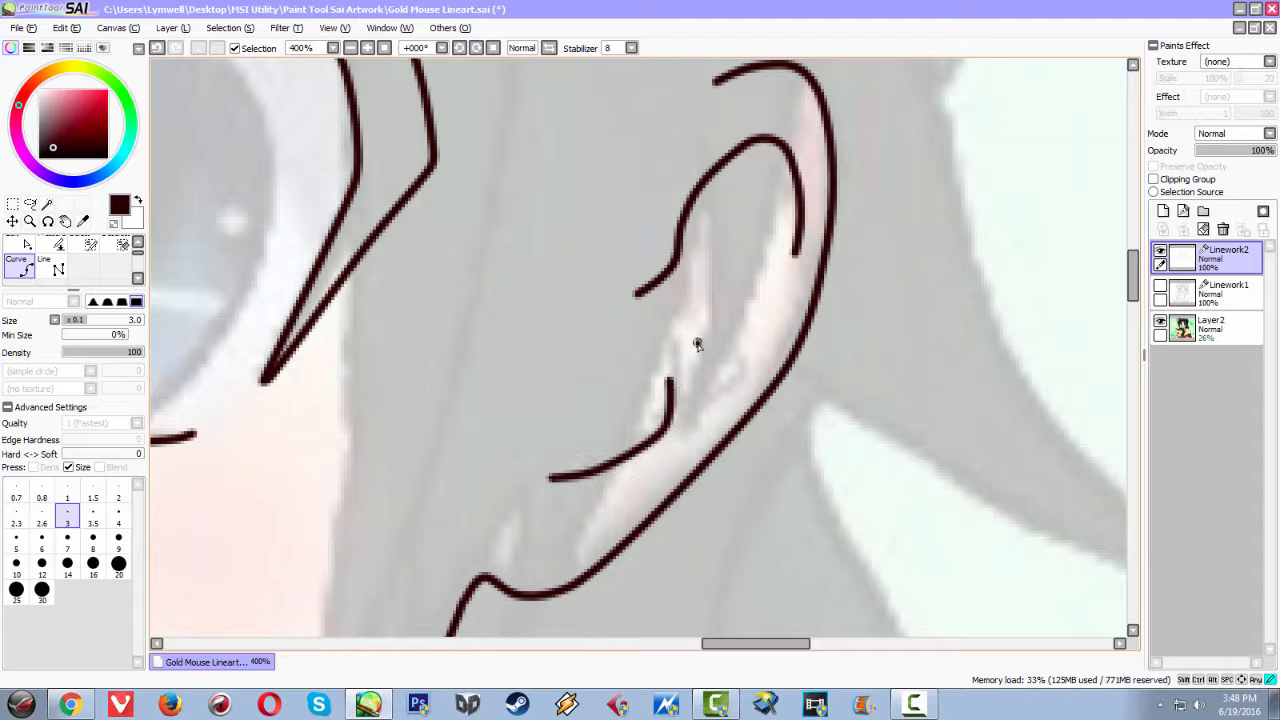
Add a short upward-curving fold line between the right-hand ear's upper and lower inner folds
click(714, 356)
click(769, 302)
key(ctrl+z)
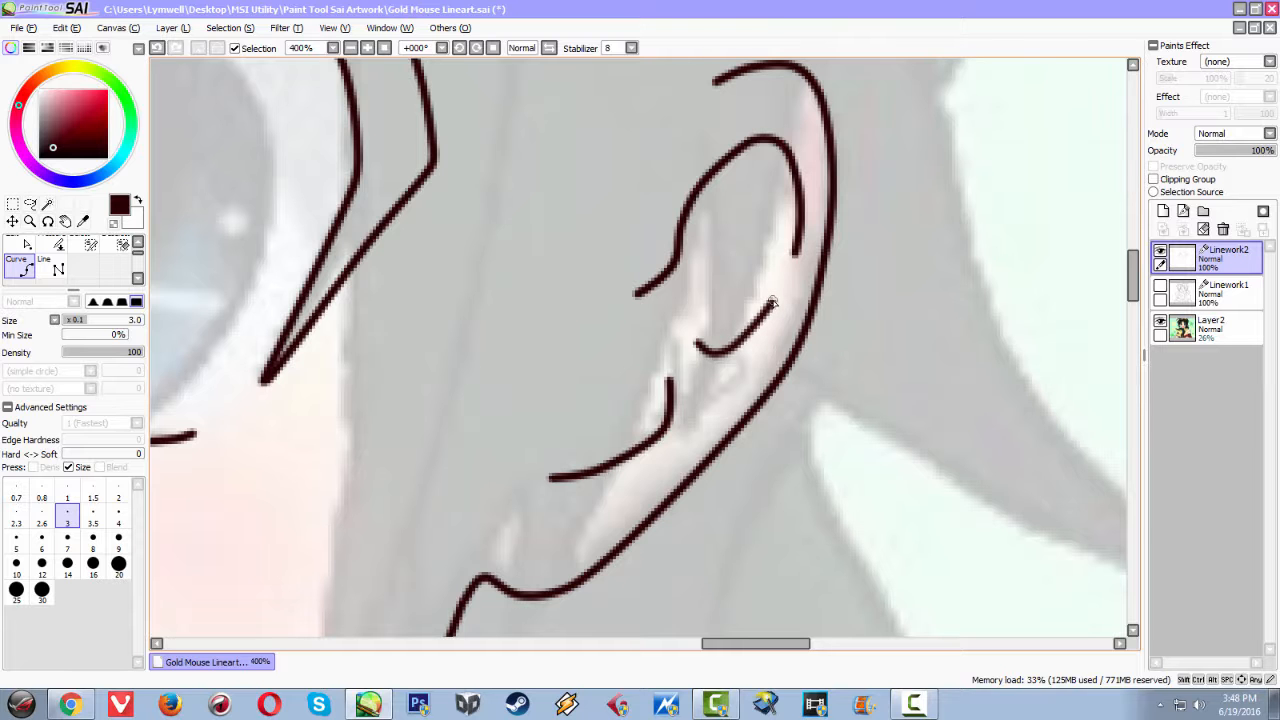
Trace the left-hand eyebrow's inner end and its lower edge out to the pointed outer tip
scroll(790, 298, down, 4)
scroll(570, 198, down, 4)
scroll(630, 279, down, 2)
scroll(588, 196, up, 4)
drag(816, 411, 490, 271)
scroll(518, 234, down, 4)
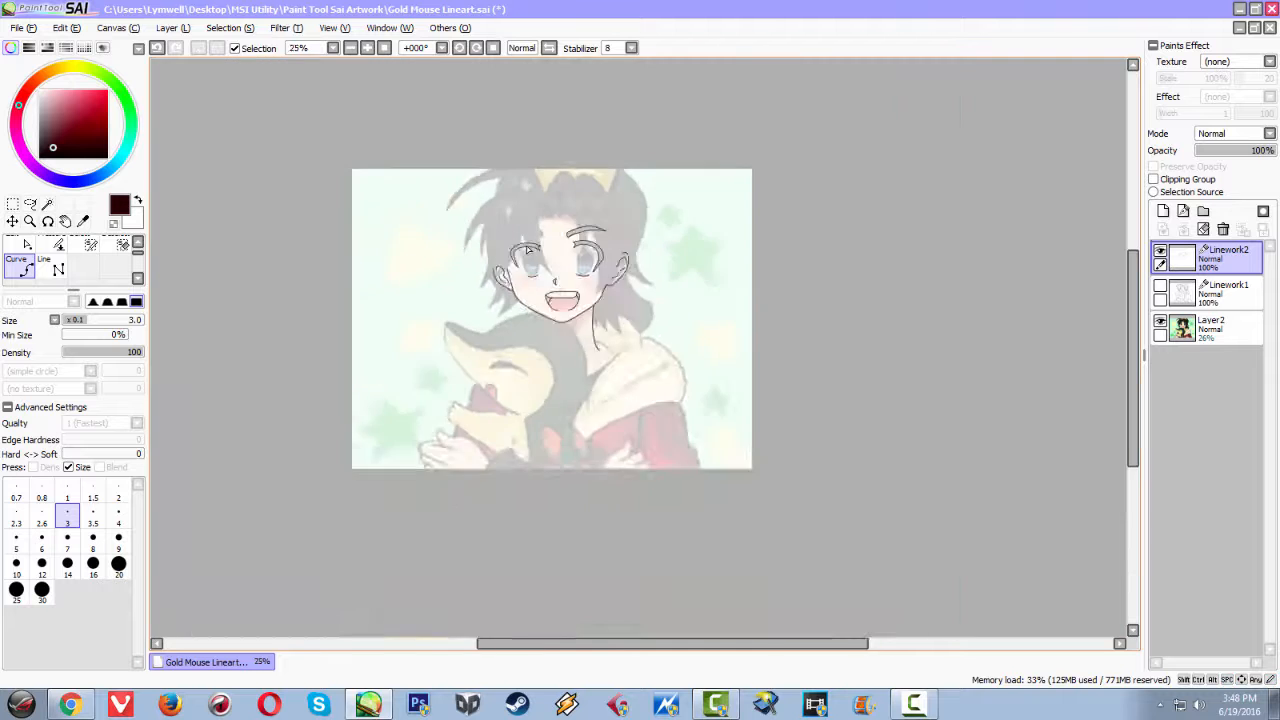
scroll(520, 232, up, 5)
scroll(526, 229, up, 2)
scroll(678, 317, down, 2)
scroll(758, 379, up, 2)
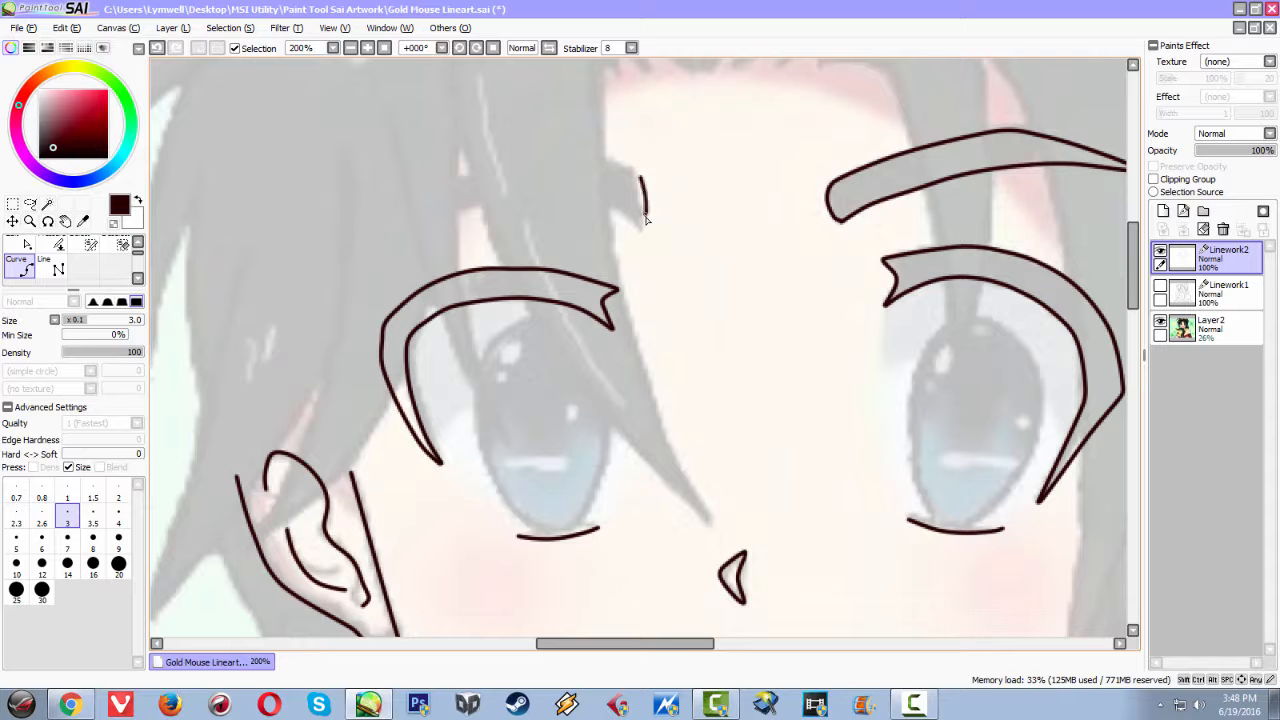
mouse_move(633, 225)
mouse_down()
mouse_move(479, 196)
mouse_move(395, 206)
mouse_move(417, 224)
mouse_move(418, 213)
mouse_move(373, 240)
mouse_up()
click(369, 245)
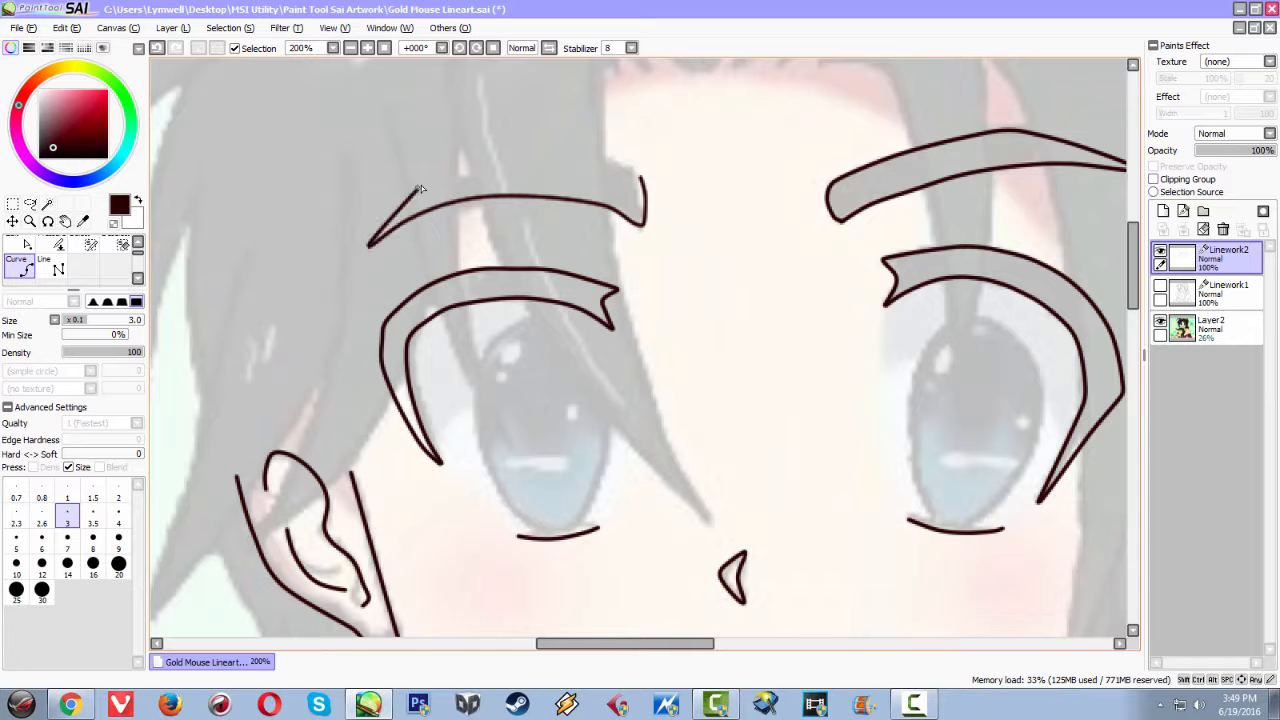
Trace the left-hand eyebrow's upper edge from the outer tip back to the inner end, closing the outline
scroll(431, 176, down, 4)
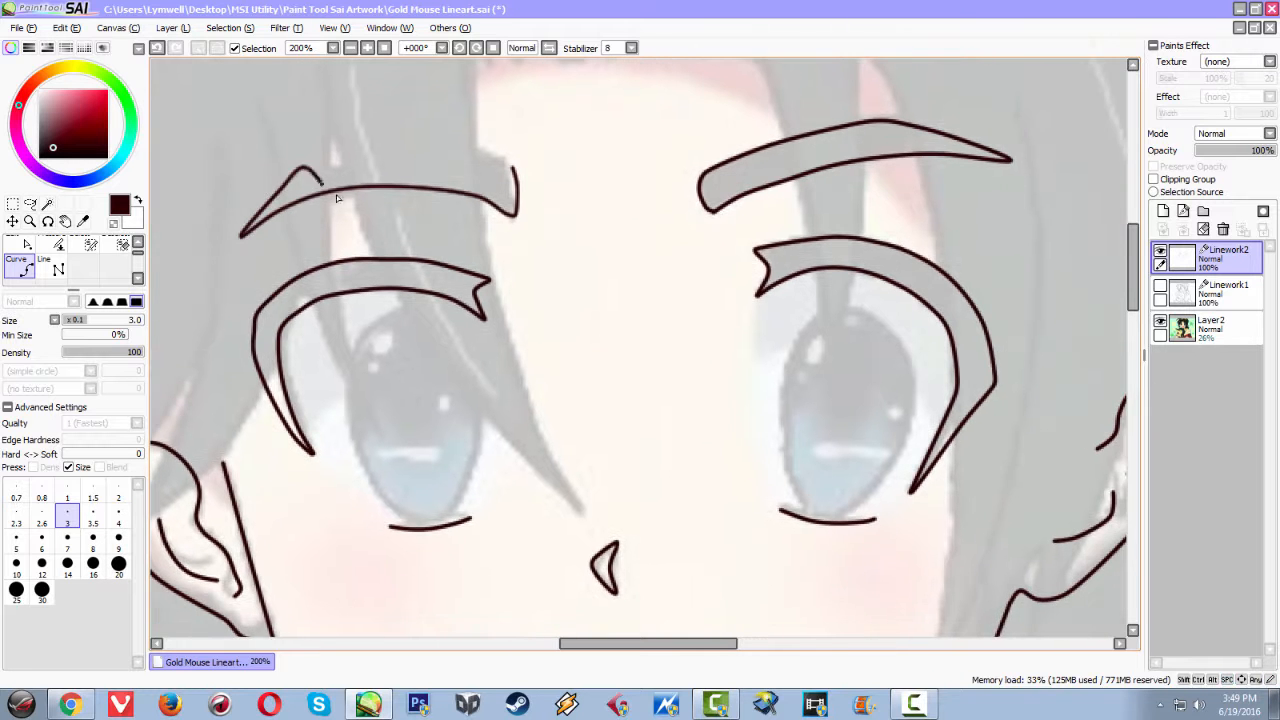
scroll(420, 237, up, 2)
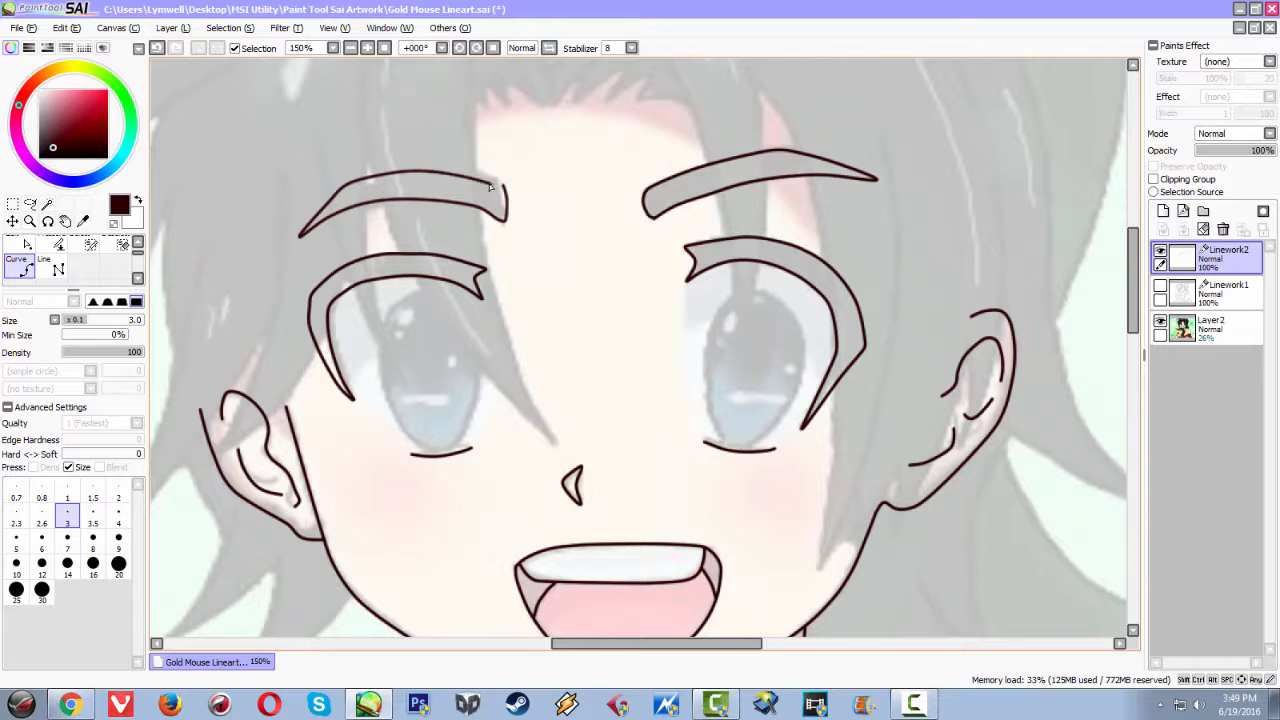
scroll(488, 188, up, 3)
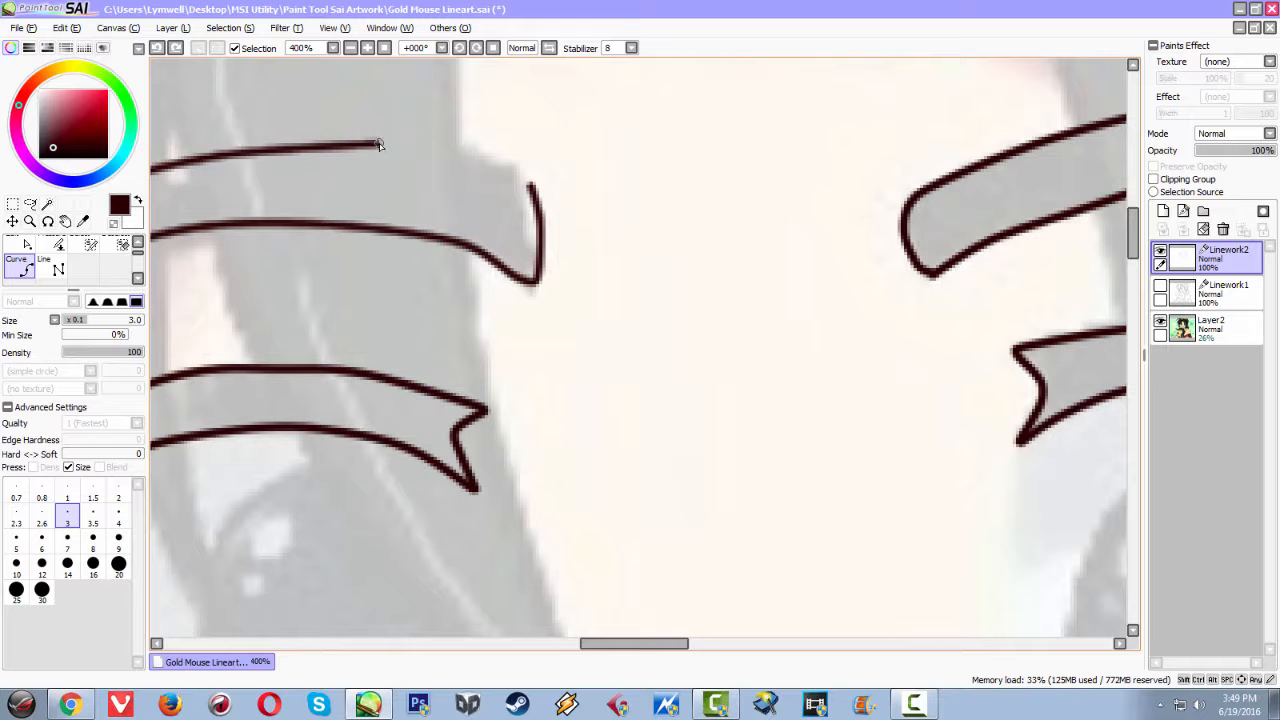
double_click(531, 186)
scroll(684, 275, down, 3)
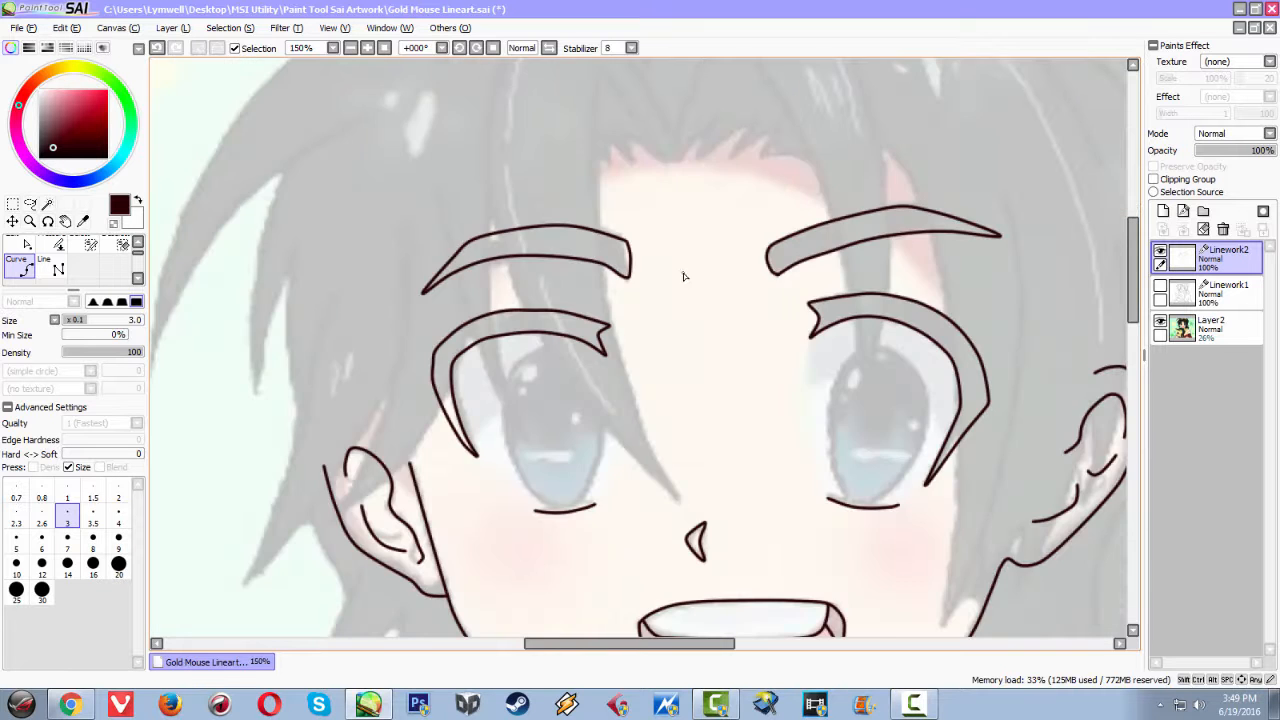
Trace the right-hand iris from its lower lid line up along the inner side and over the top
scroll(686, 276, down, 2)
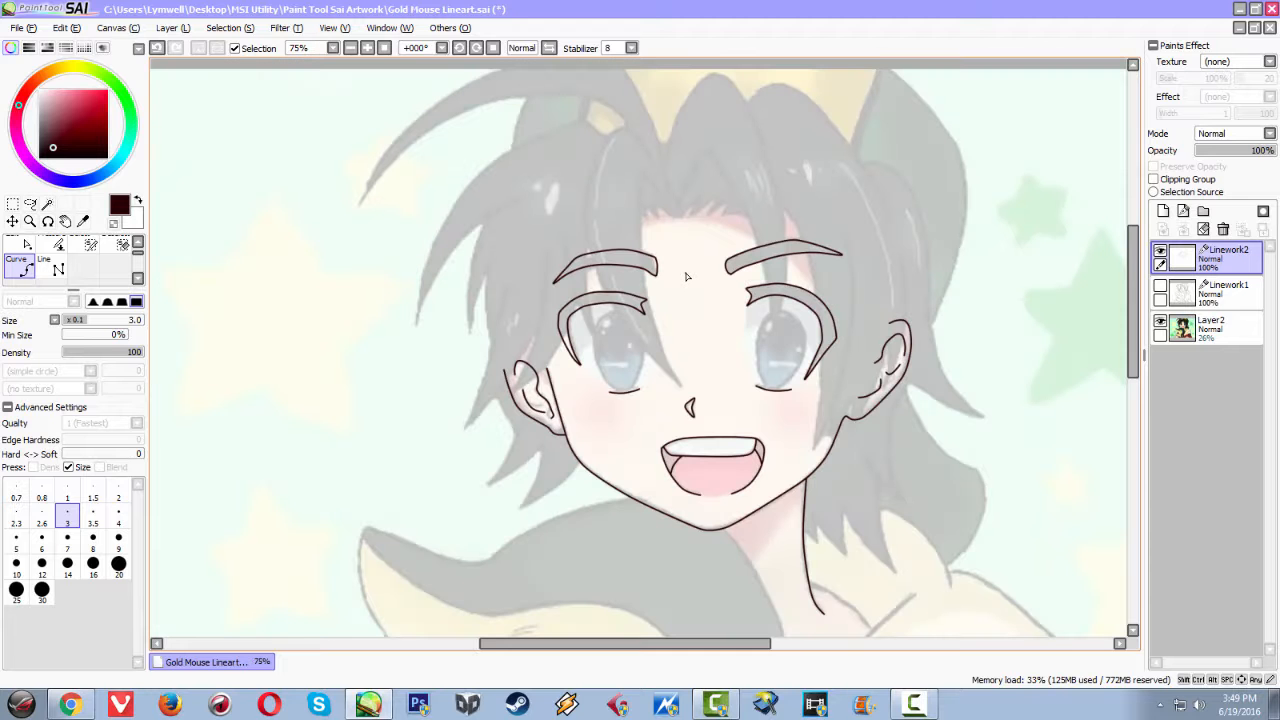
scroll(686, 276, up, 2)
scroll(686, 276, down, 3)
scroll(692, 283, up, 6)
drag(783, 456, 437, 200)
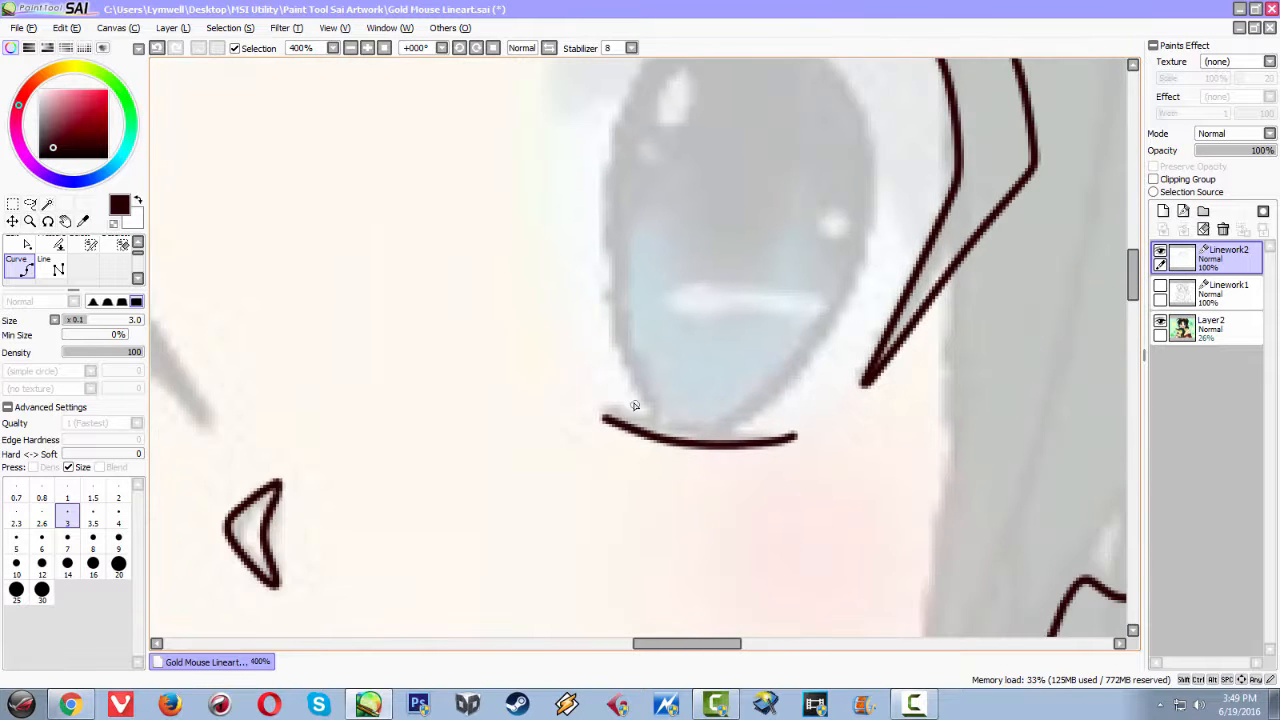
drag(612, 393, 588, 506)
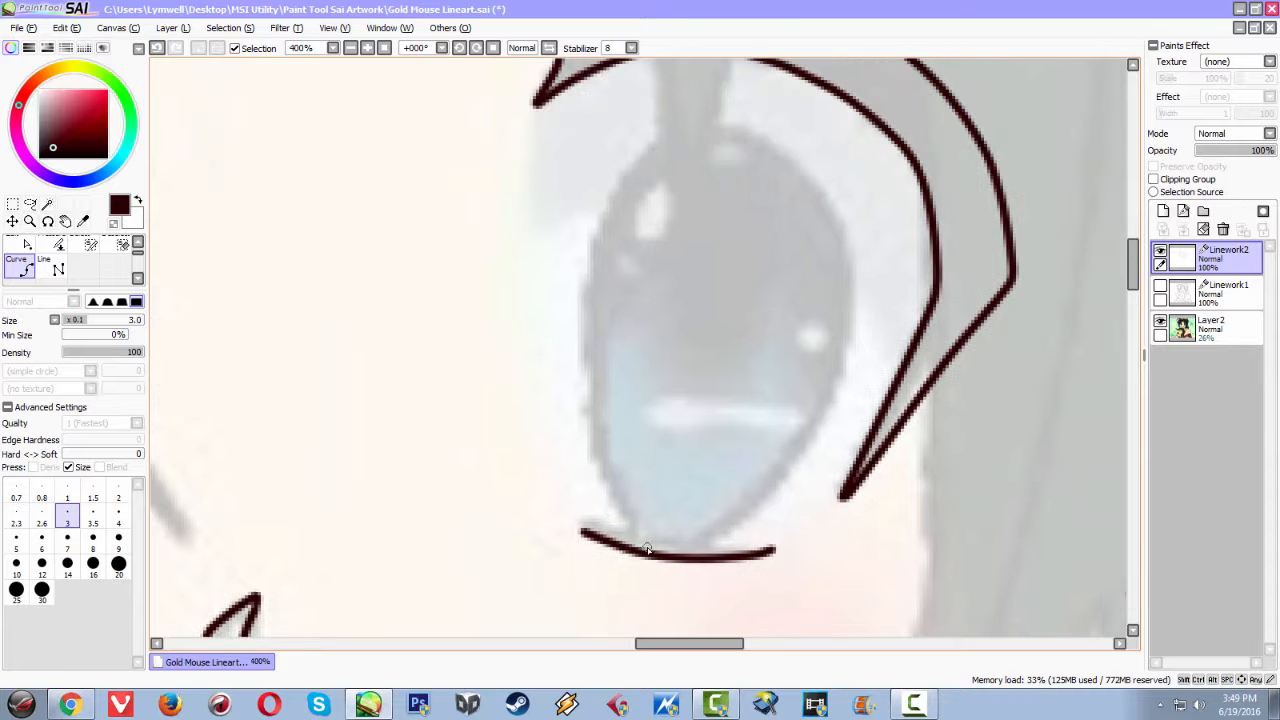
click(636, 548)
click(611, 519)
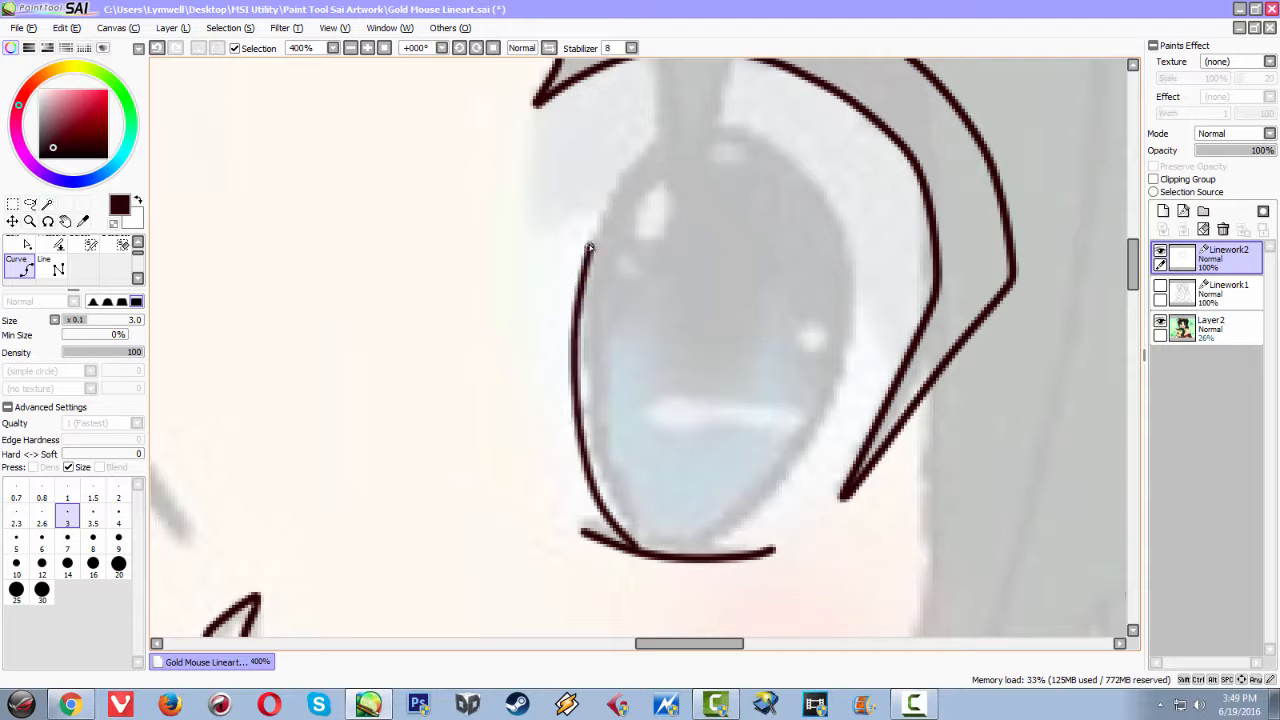
click(650, 147)
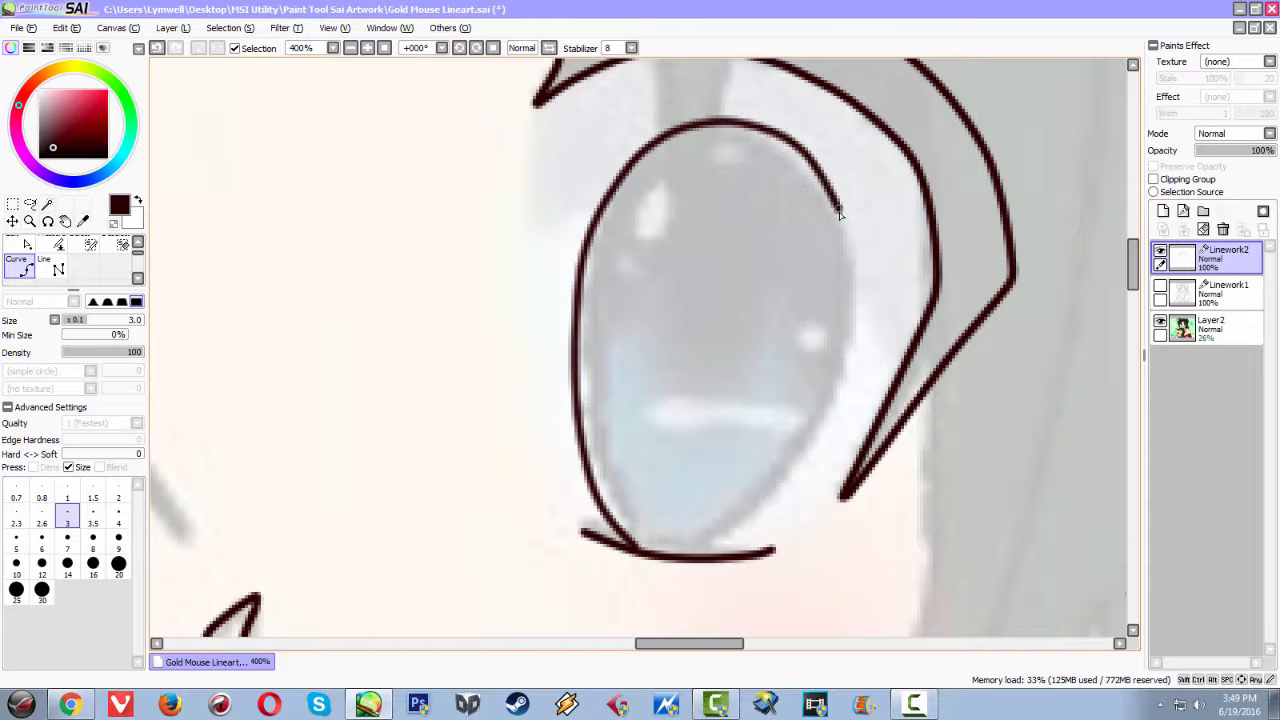
Replace the misplaced point at the right-hand iris's upper outer edge and trace the outer side down to the lower lid line
key(ctrl+z)
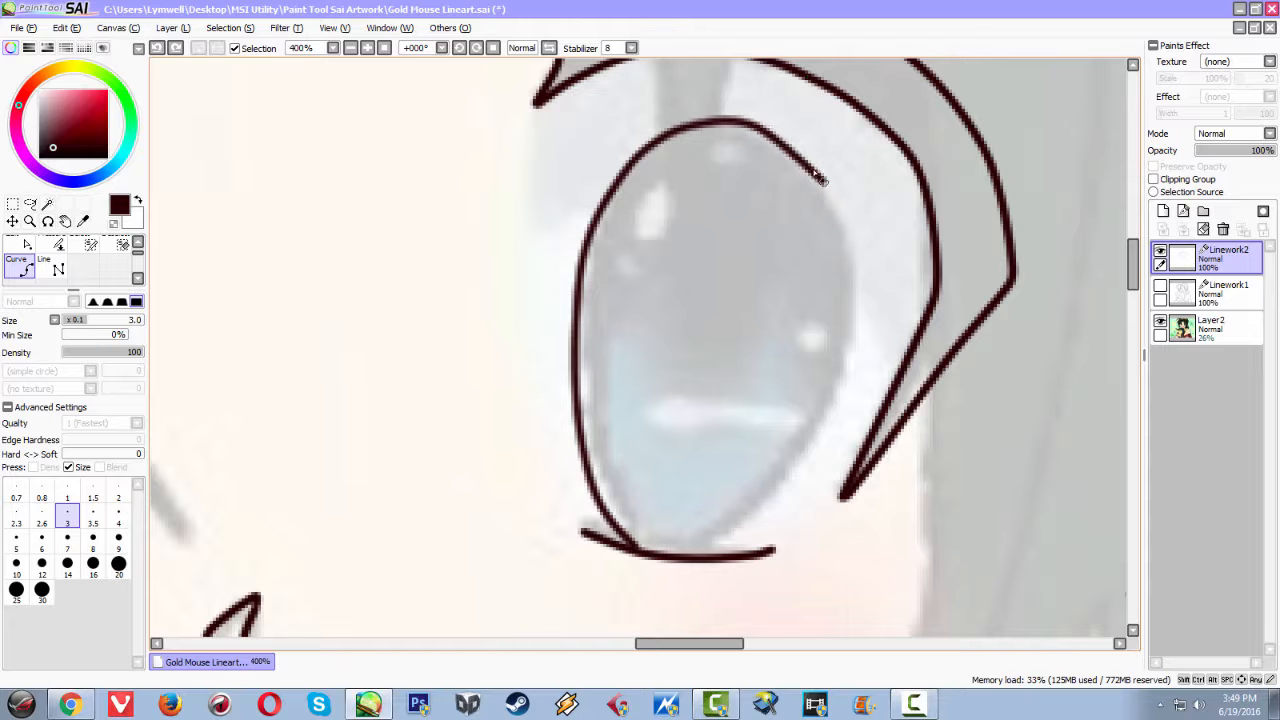
click(799, 152)
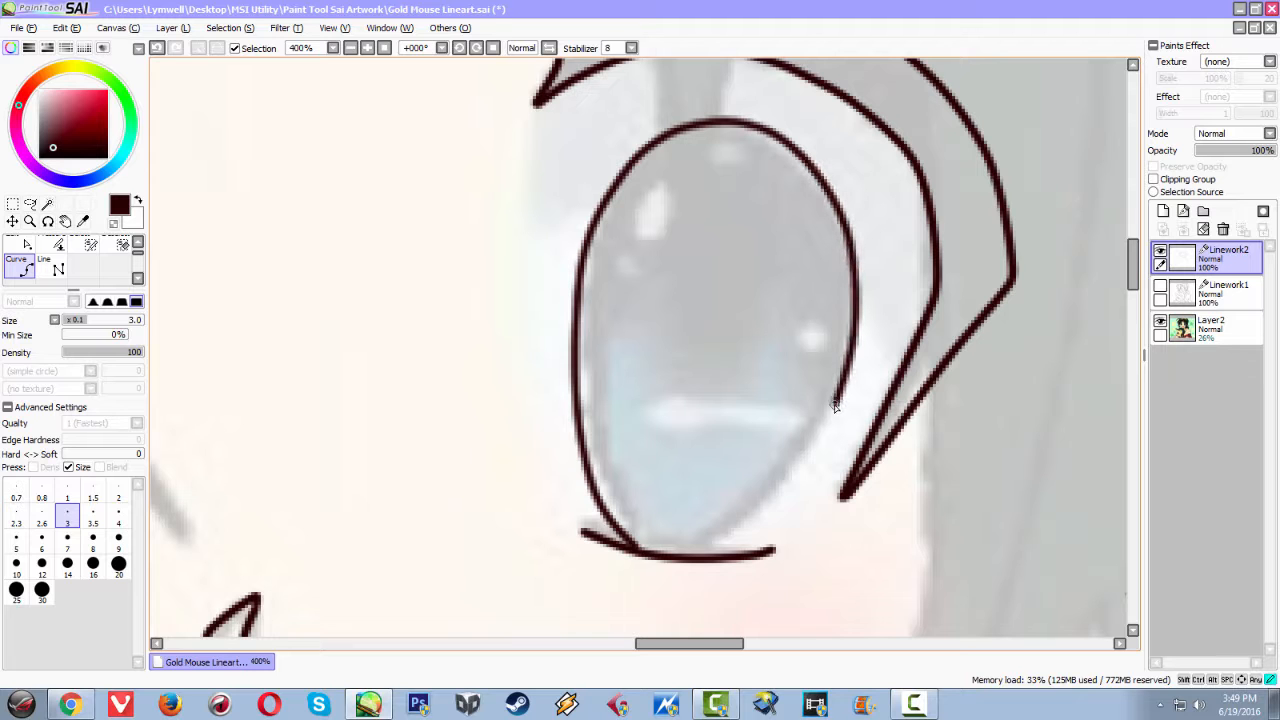
double_click(799, 467)
click(799, 467)
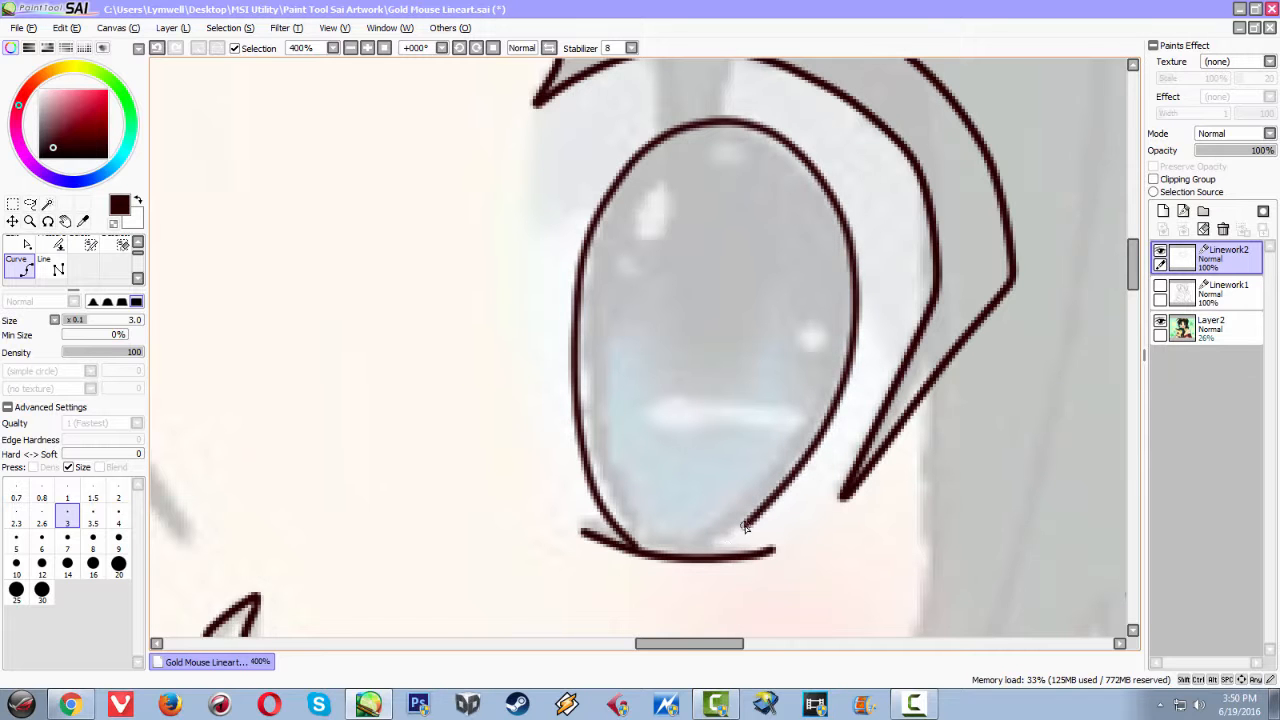
double_click(743, 527)
double_click(729, 540)
click(729, 540)
double_click(705, 560)
Trace the left-hand iris's inner side upward from the lower lid line, following the reference edge
drag(426, 471, 1014, 446)
click(492, 531)
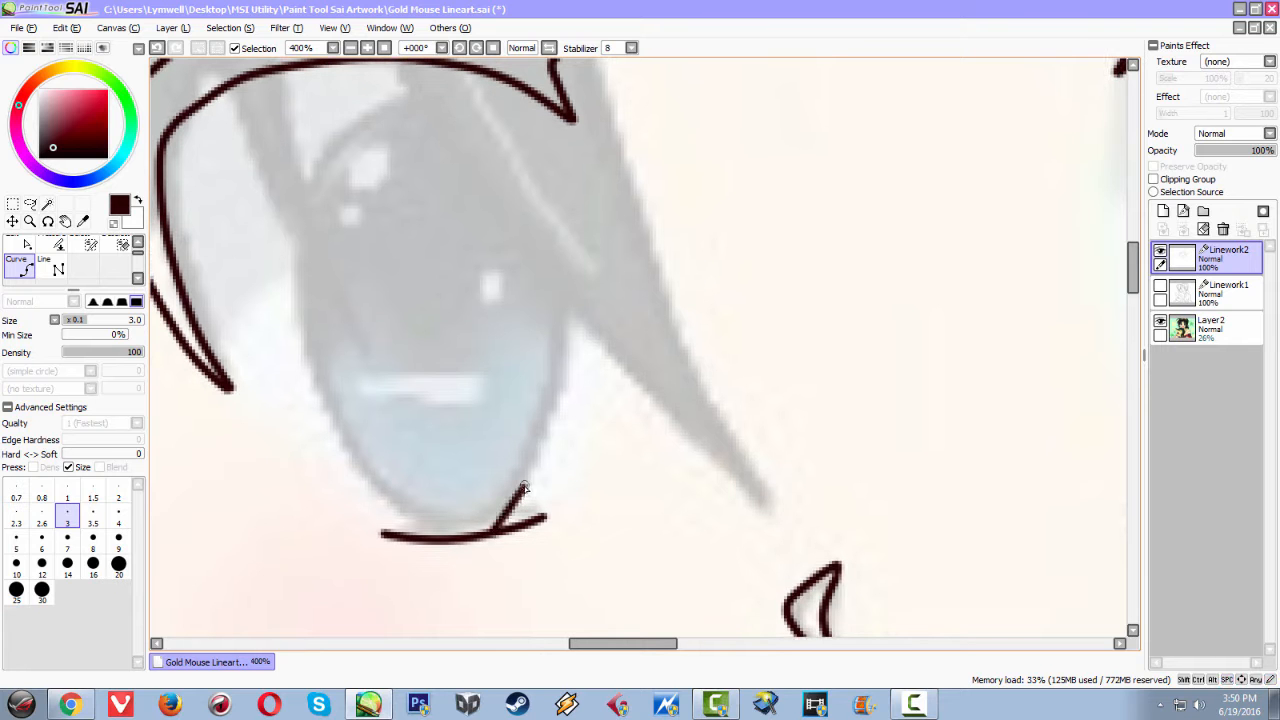
click(526, 490)
click(547, 443)
click(560, 397)
click(574, 307)
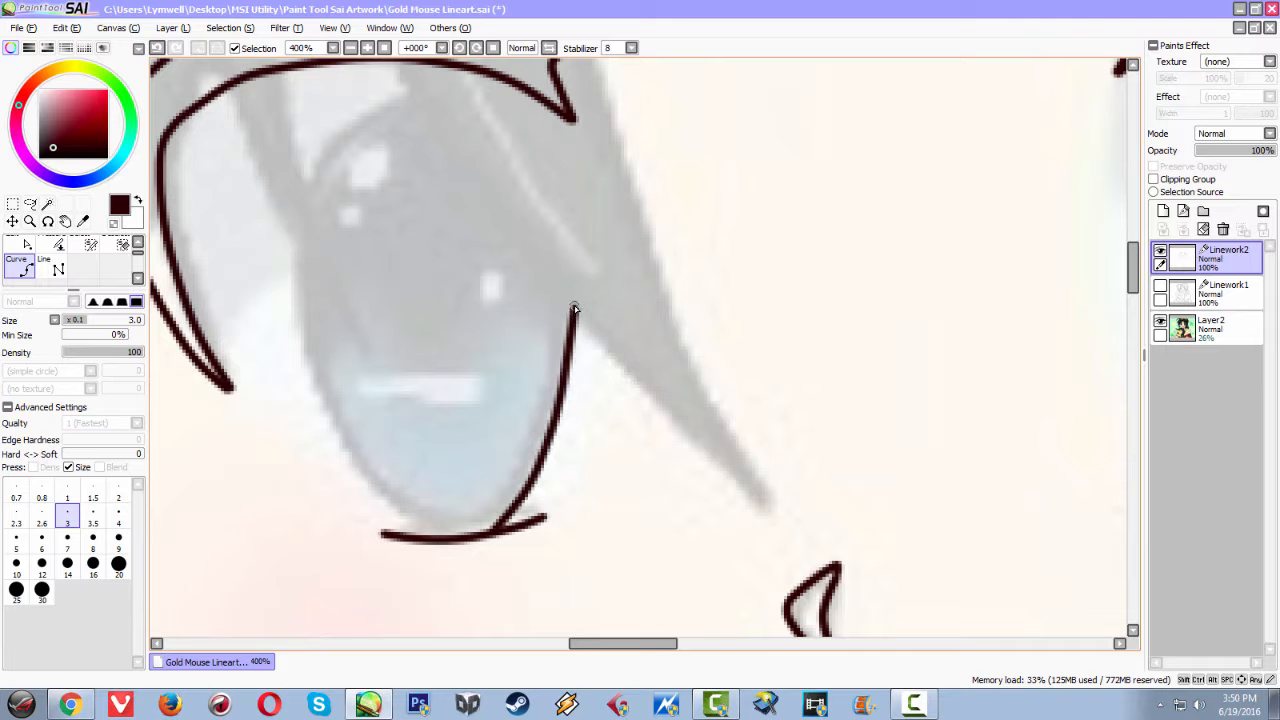
click(572, 210)
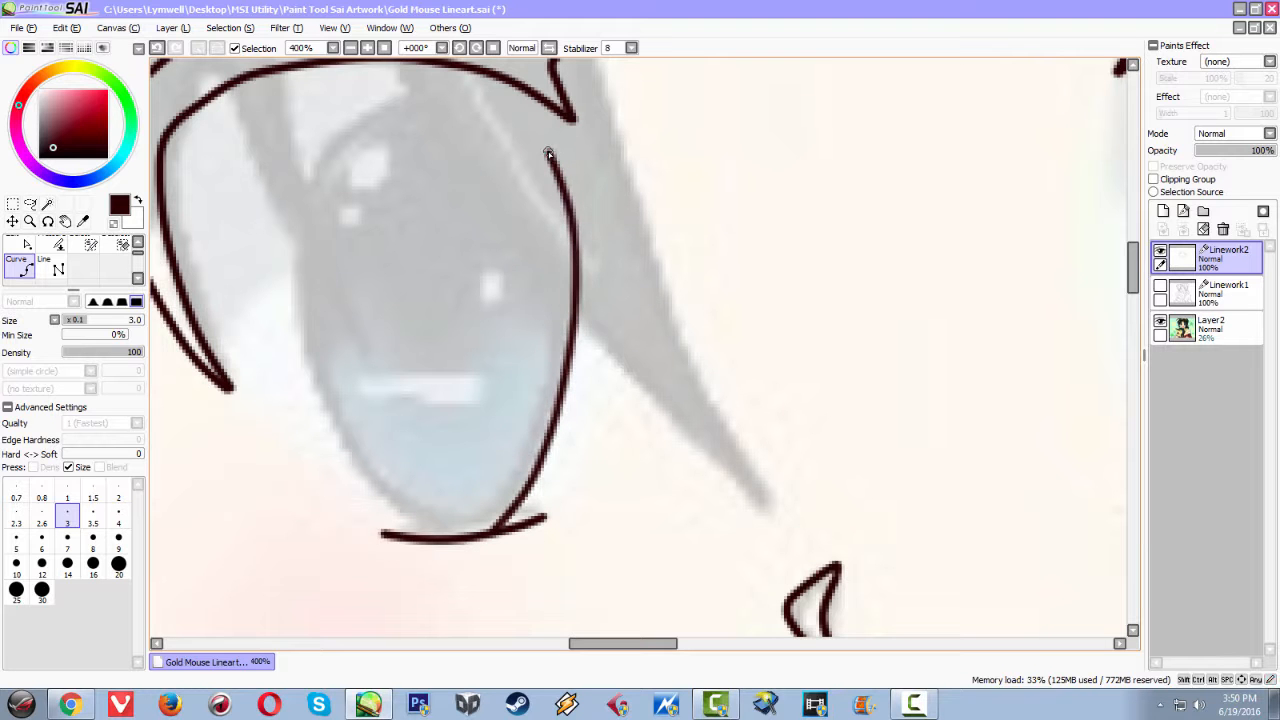
Continue the left-hand iris outline over the top and down the outer side to the lower lid line
click(504, 107)
click(437, 92)
drag(355, 124, 331, 148)
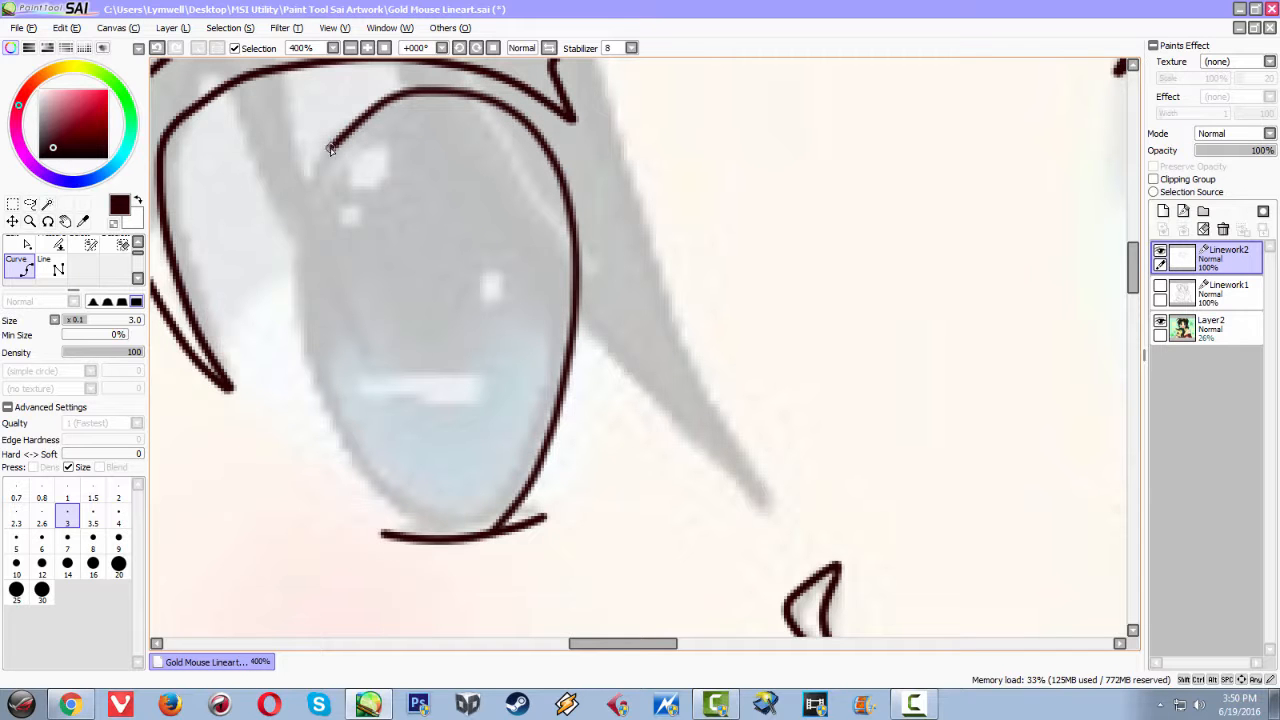
mouse_move(298, 210)
mouse_down()
mouse_move(303, 347)
mouse_move(336, 446)
mouse_move(438, 534)
mouse_up()
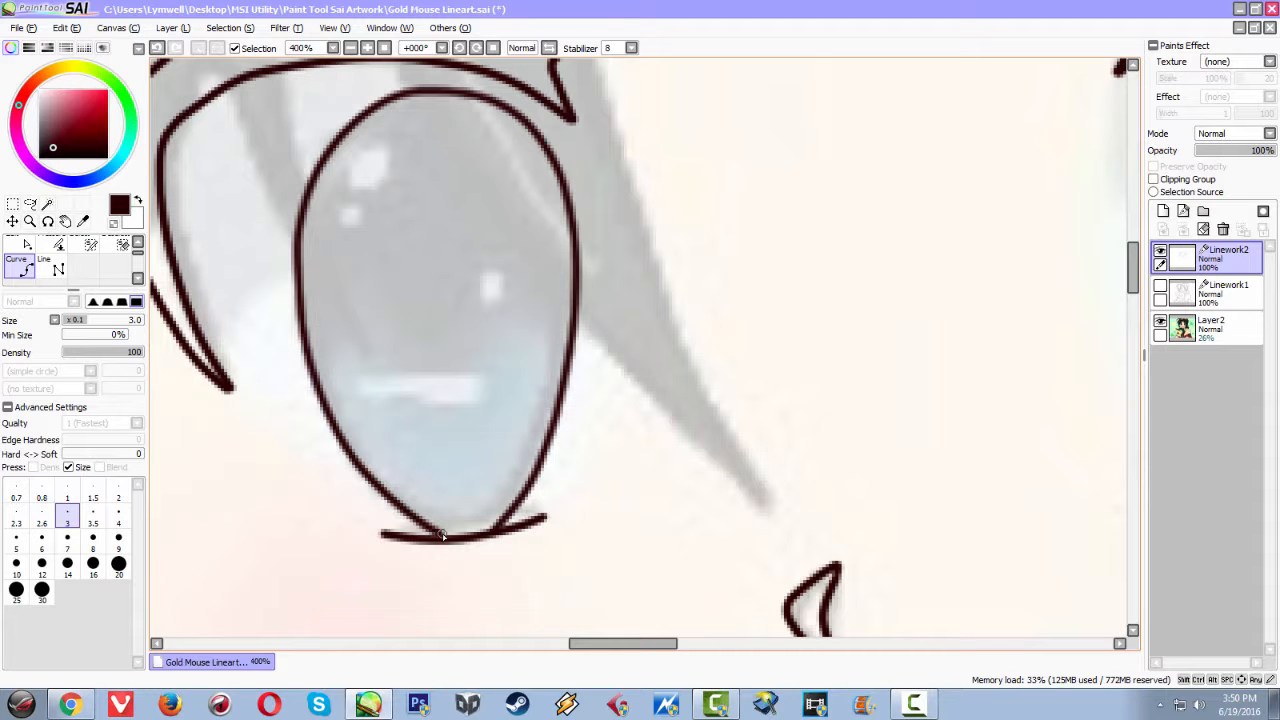
Hide the faded reference picture on Layer2 and look over the bare face line art
scroll(445, 536, down, 1)
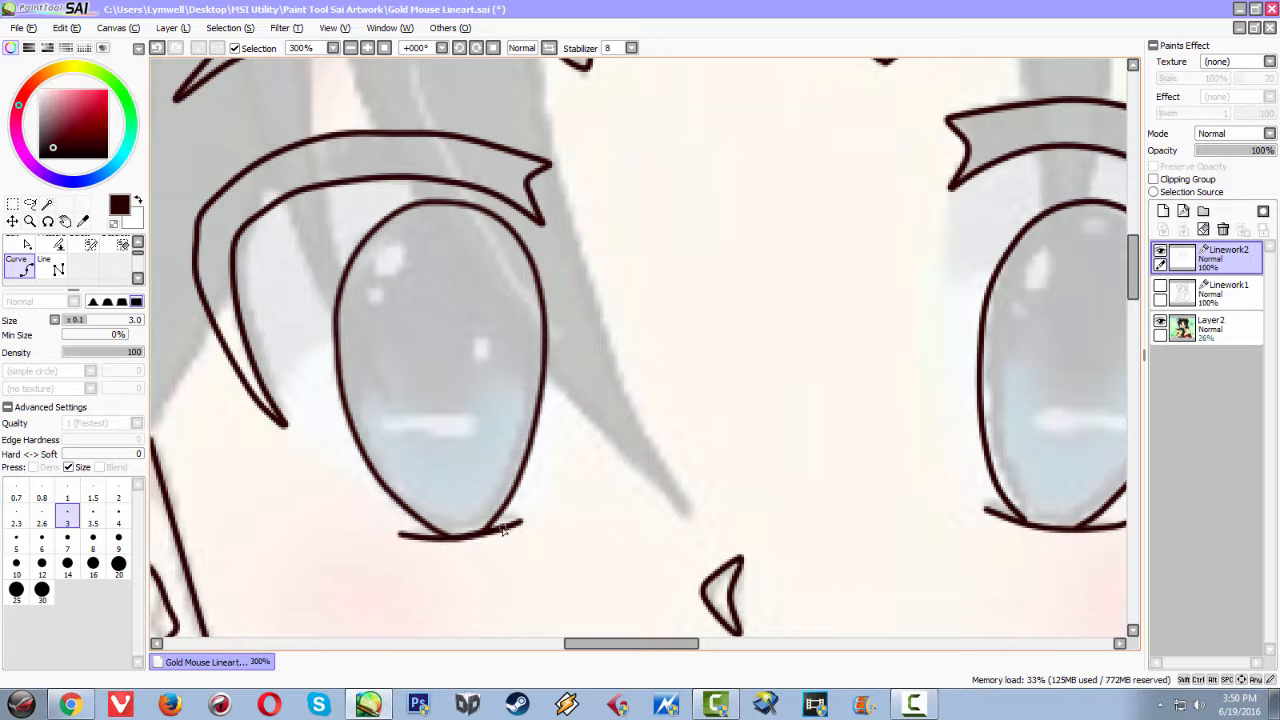
scroll(595, 517, down, 2)
scroll(659, 518, down, 1)
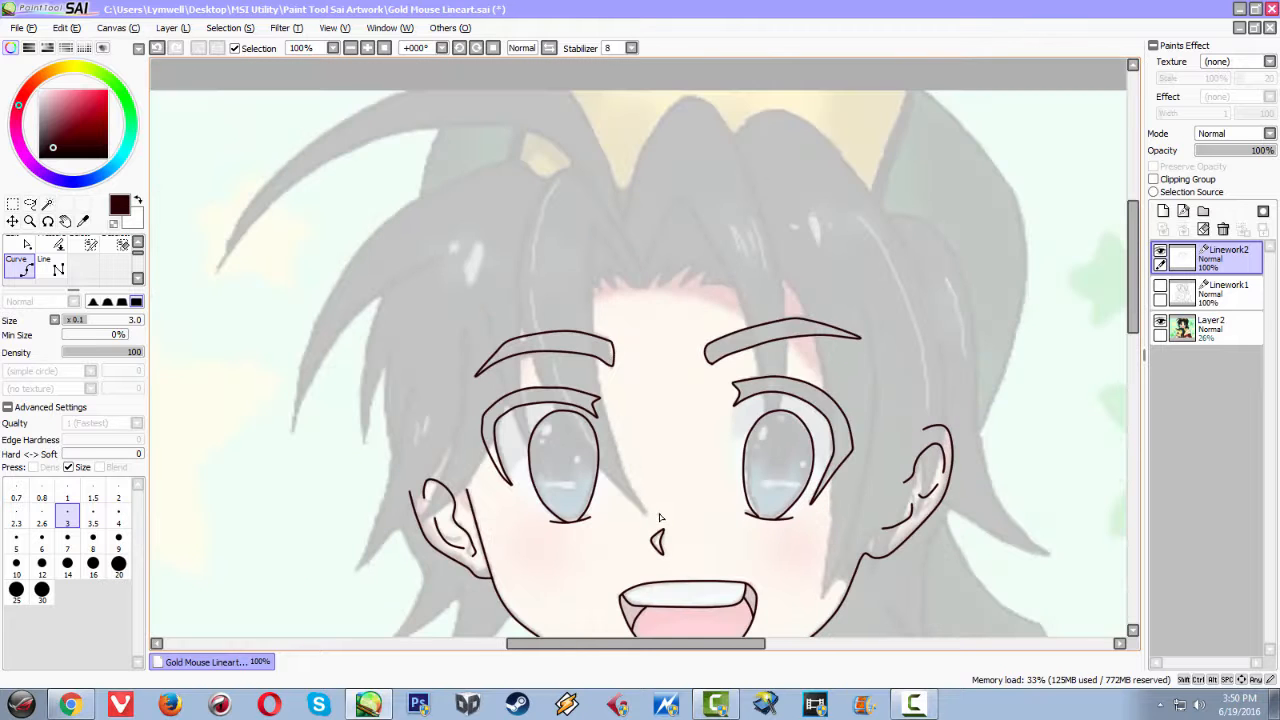
scroll(659, 518, down, 2)
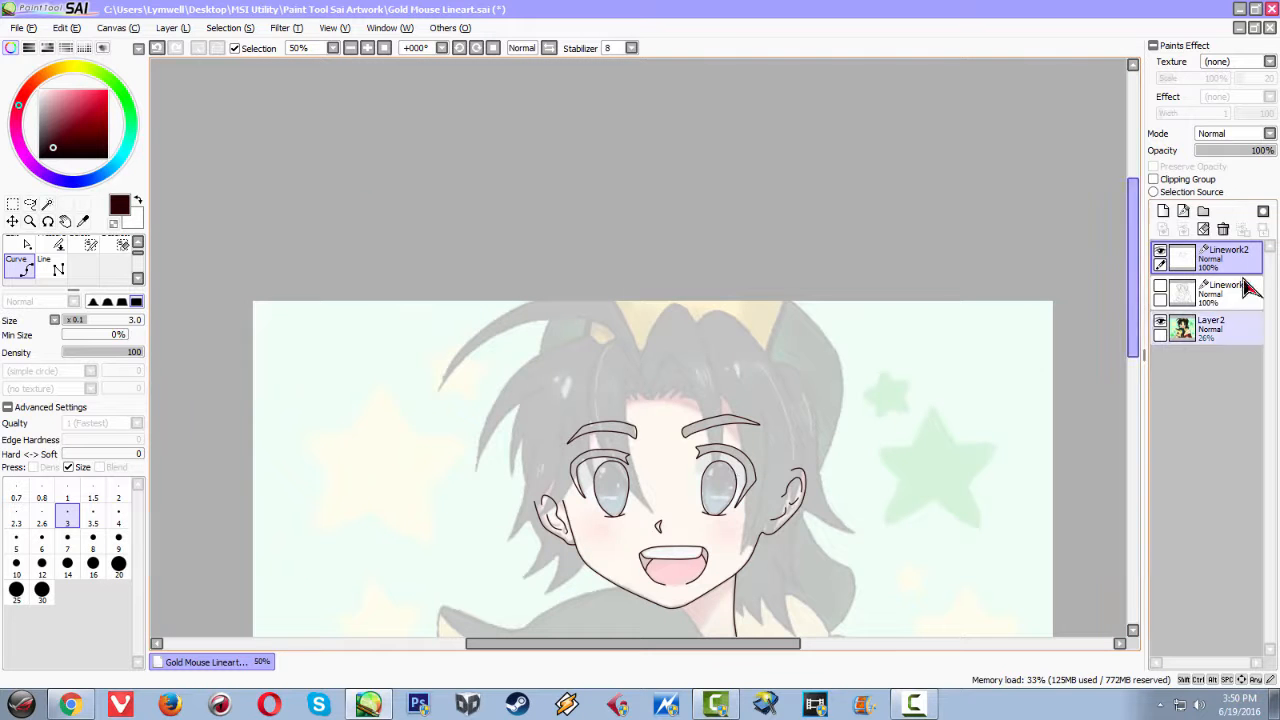
click(1160, 322)
scroll(744, 477, up, 3)
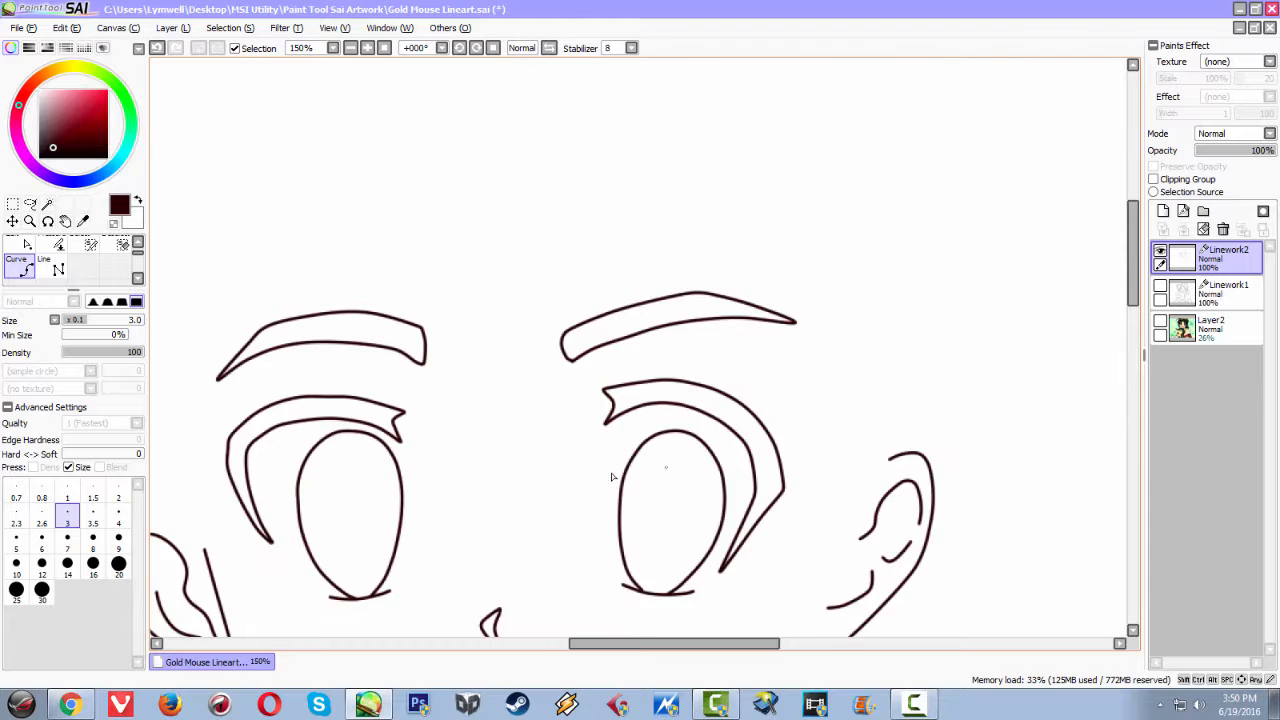
drag(581, 321, 588, 232)
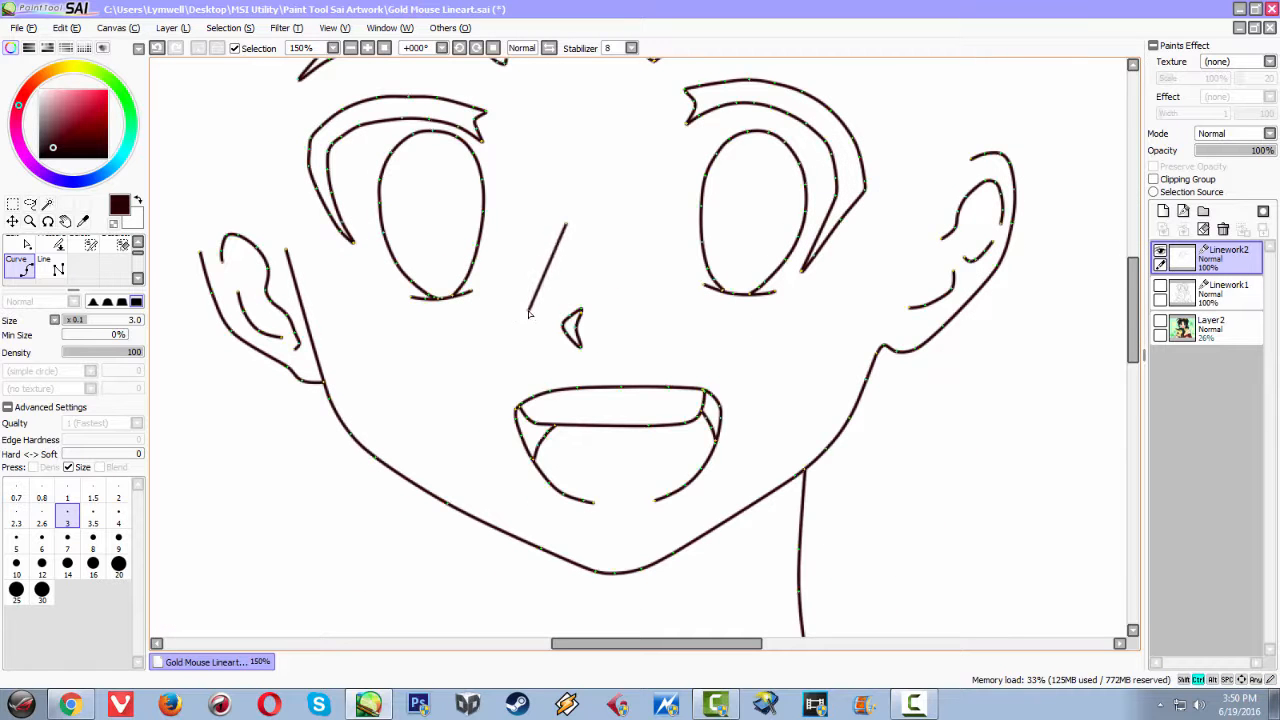
scroll(638, 324, down, 2)
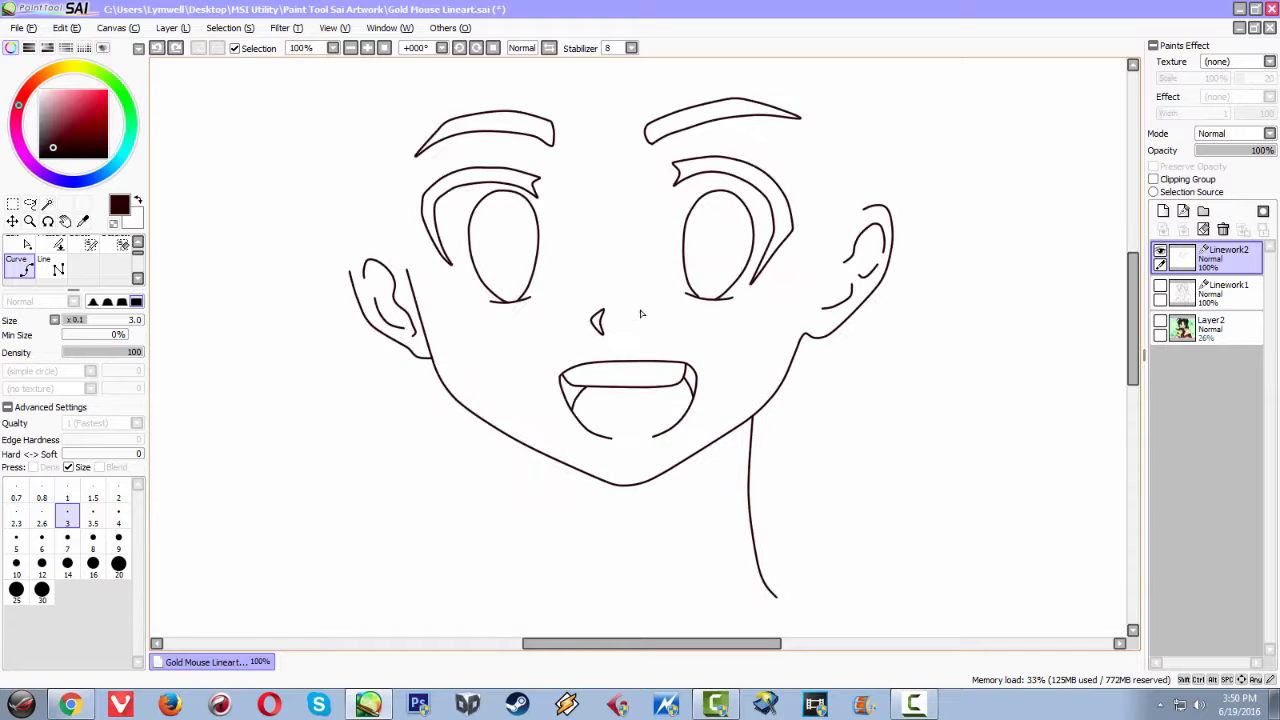
Mirror the canvas view horizontally several times to check the face's proportions, leaving it mirrored
key(h)
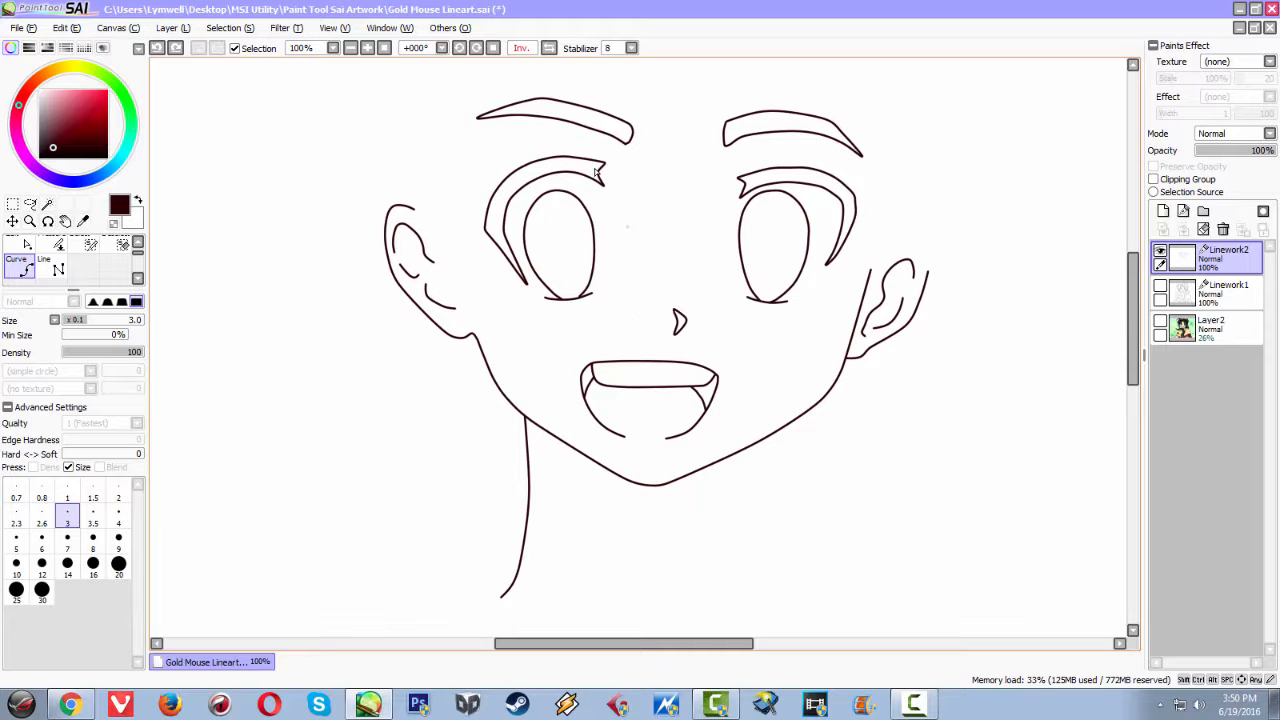
key(h)
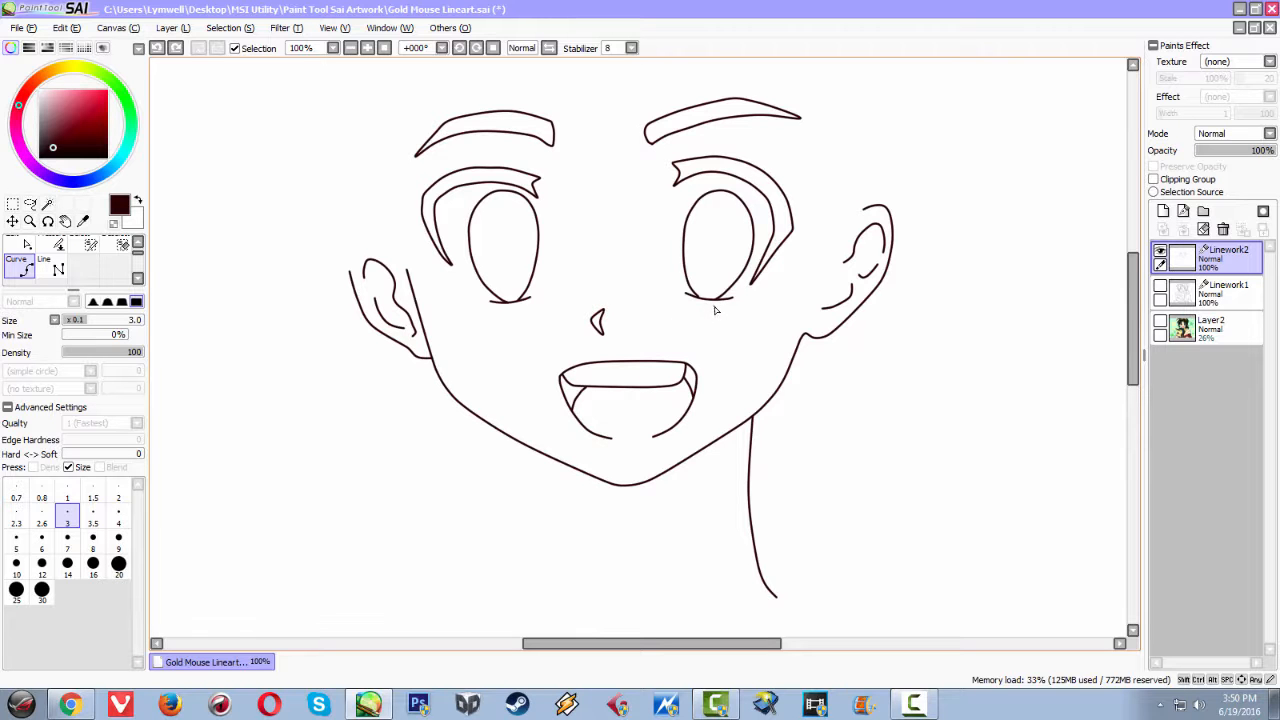
key(h)
key(h)
key(h)
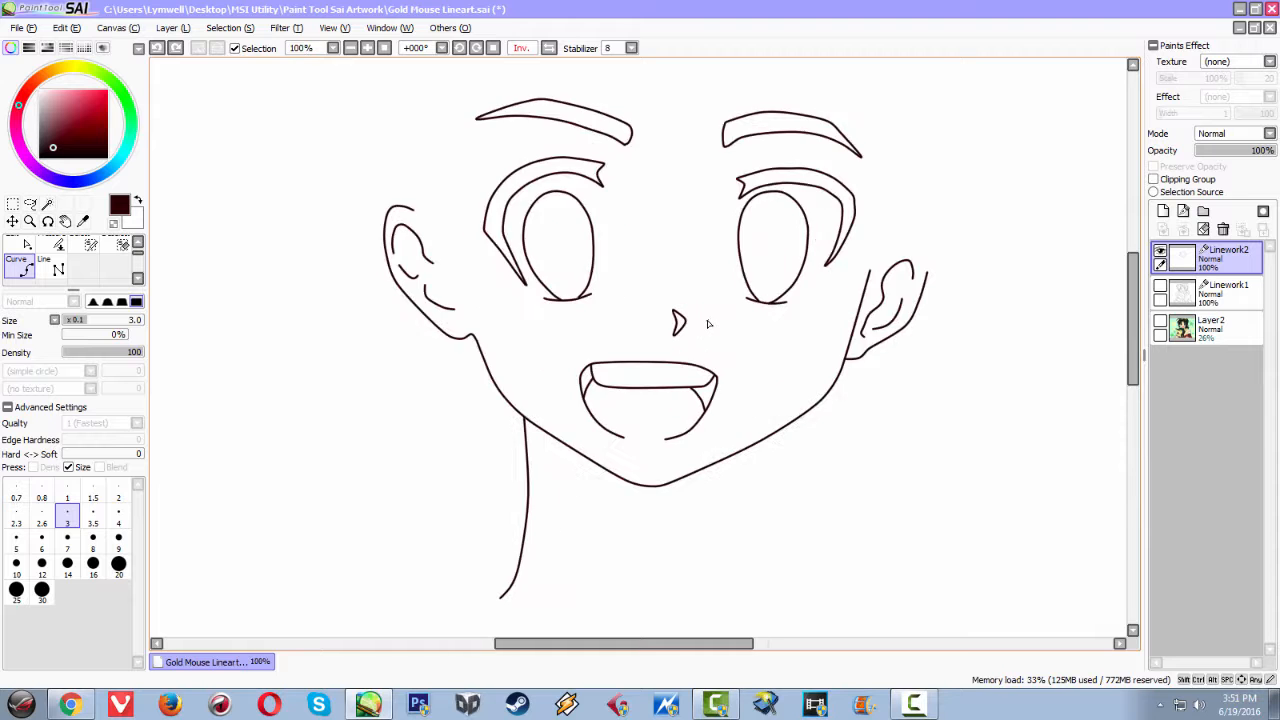
scroll(710, 320, up, 1)
scroll(710, 323, down, 2)
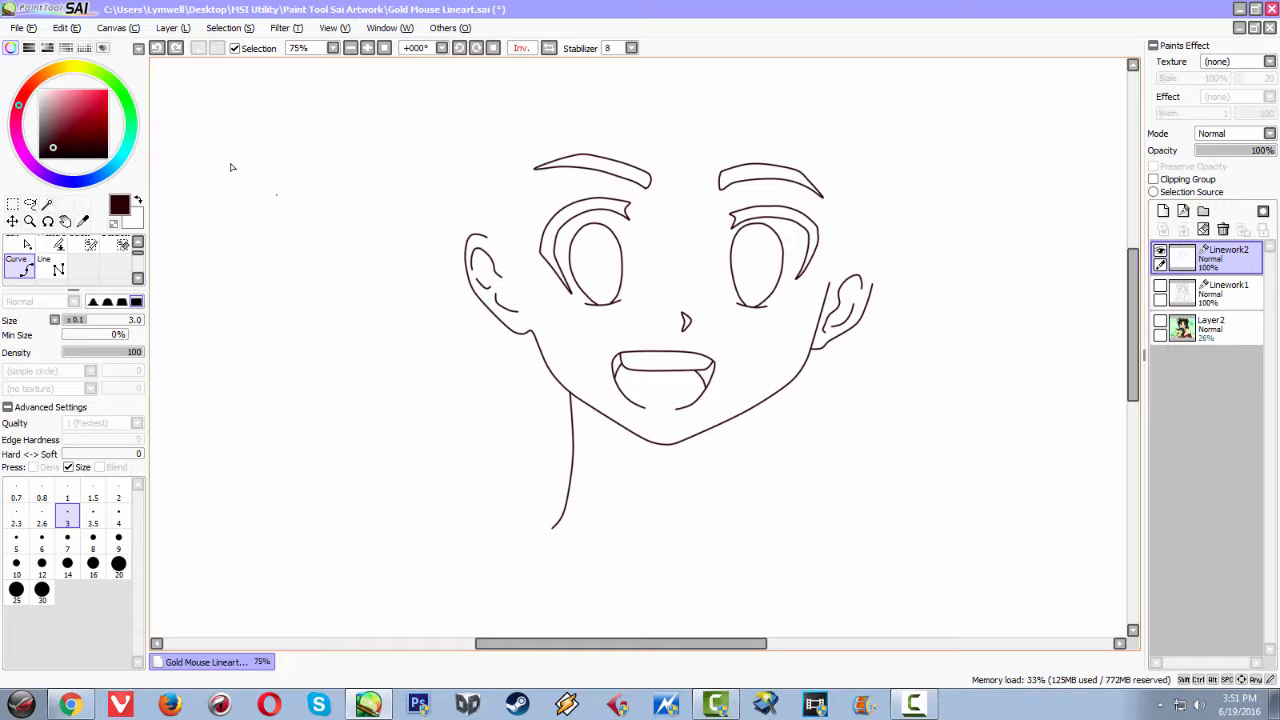
Using the linework Edit tool's Translate CP mode, lower the right-hand upper lash's outer tip and round out its outer edge
click(16, 212)
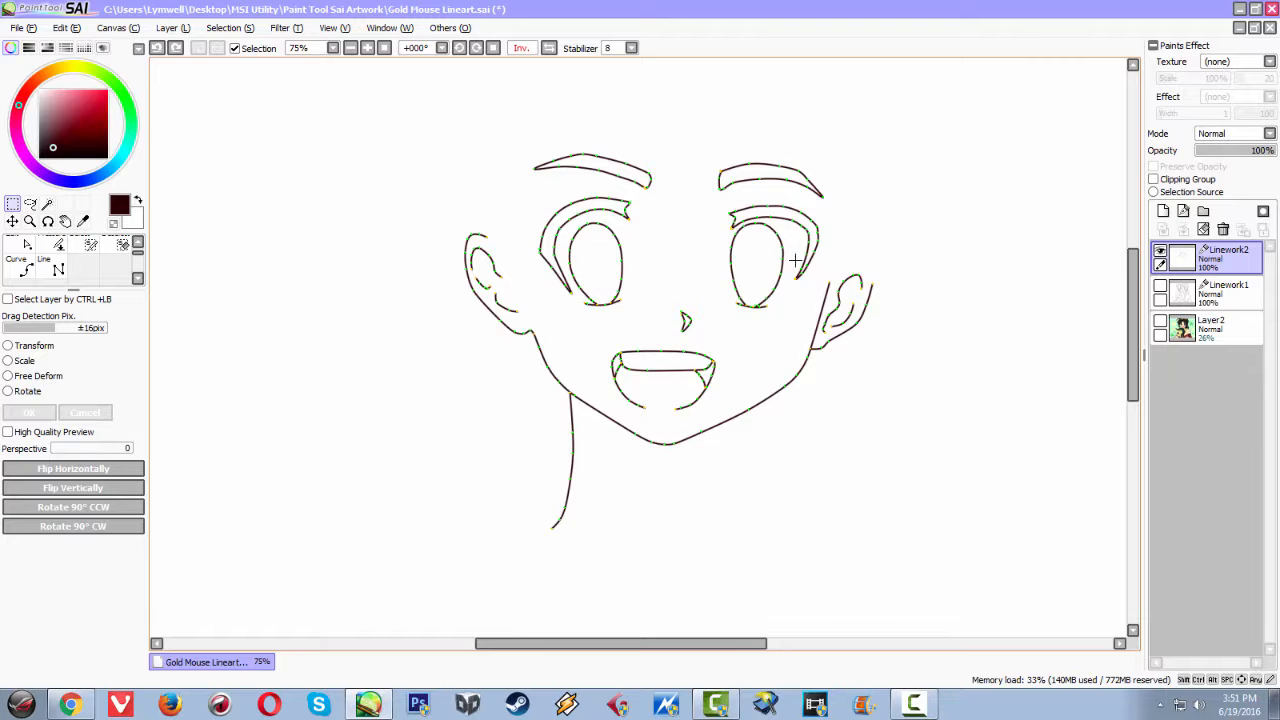
scroll(795, 260, up, 3)
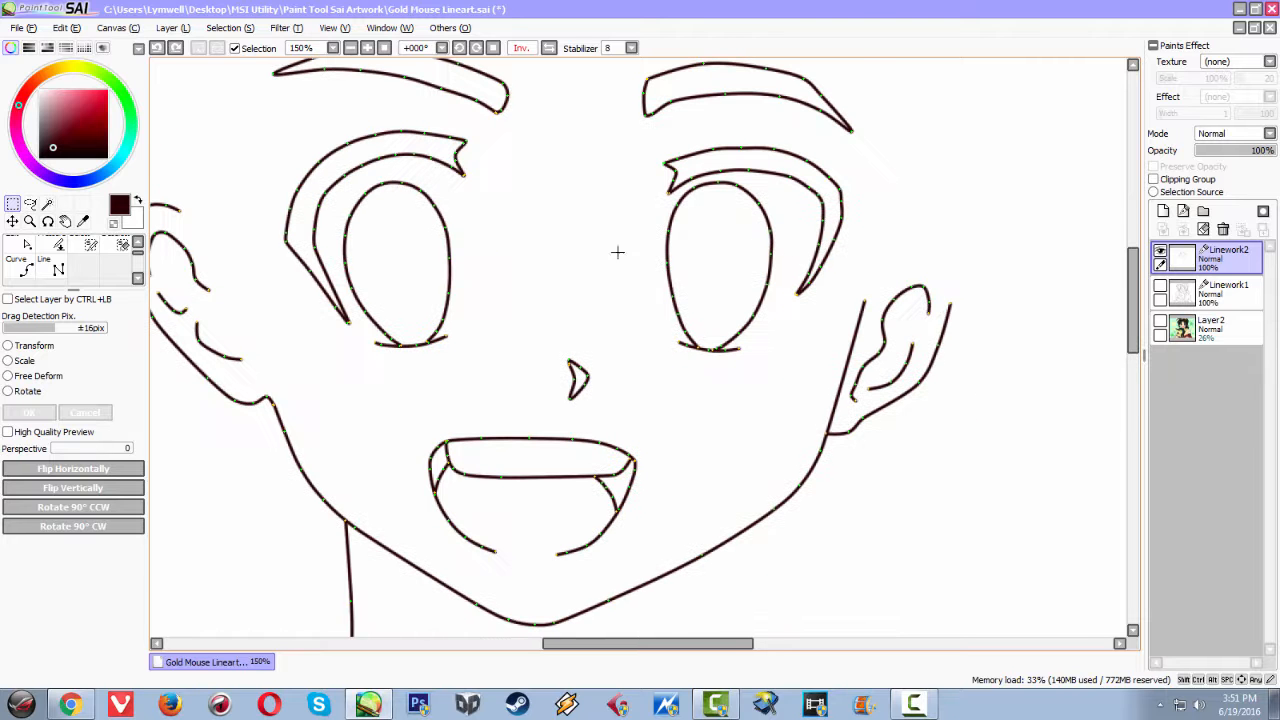
click(24, 249)
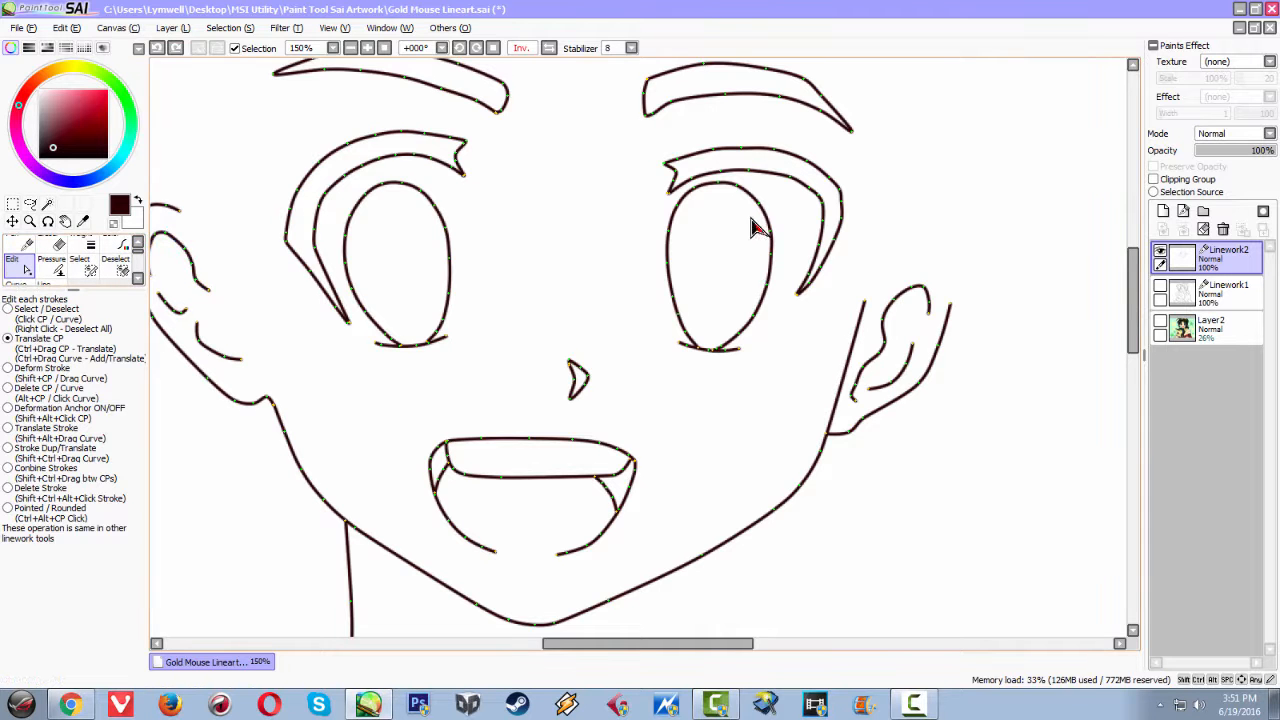
scroll(757, 234, up, 1)
drag(543, 363, 657, 369)
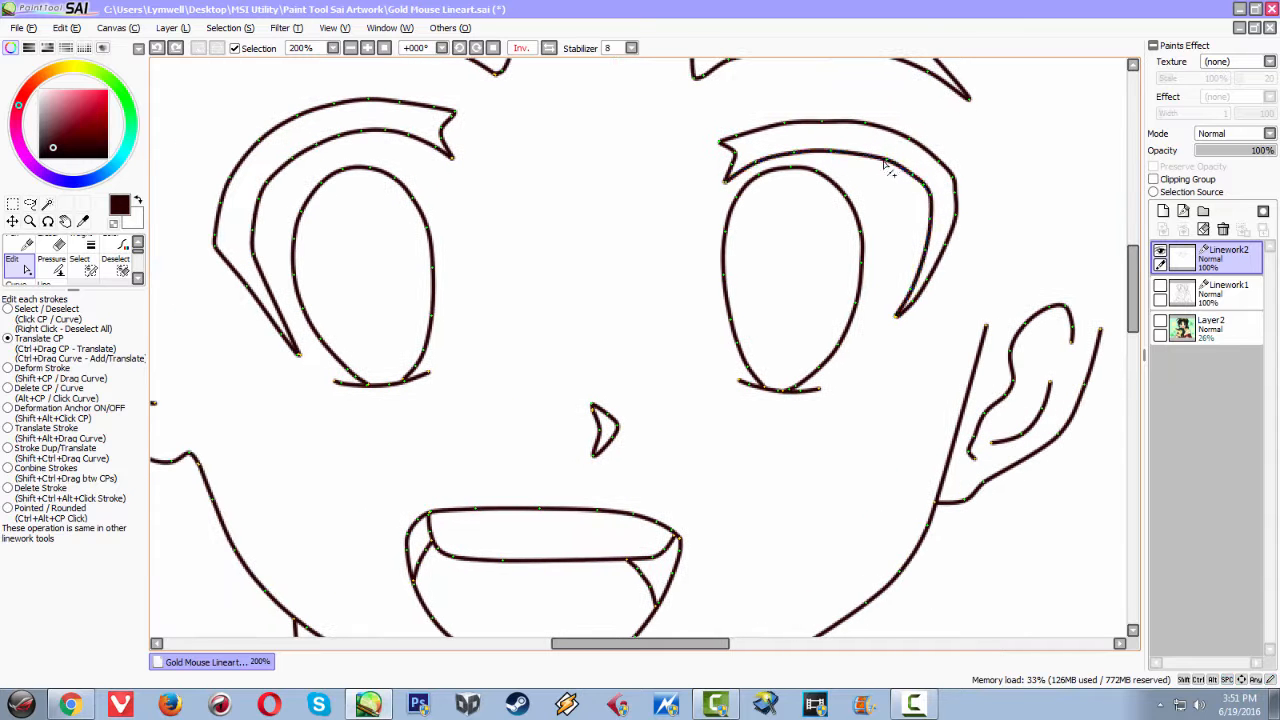
mouse_move(889, 161)
mouse_down()
mouse_move(885, 178)
mouse_move(931, 194)
mouse_move(918, 225)
mouse_move(929, 216)
mouse_move(937, 277)
mouse_move(928, 306)
mouse_move(906, 298)
mouse_move(904, 312)
mouse_move(946, 303)
mouse_move(888, 335)
mouse_up()
click(924, 186)
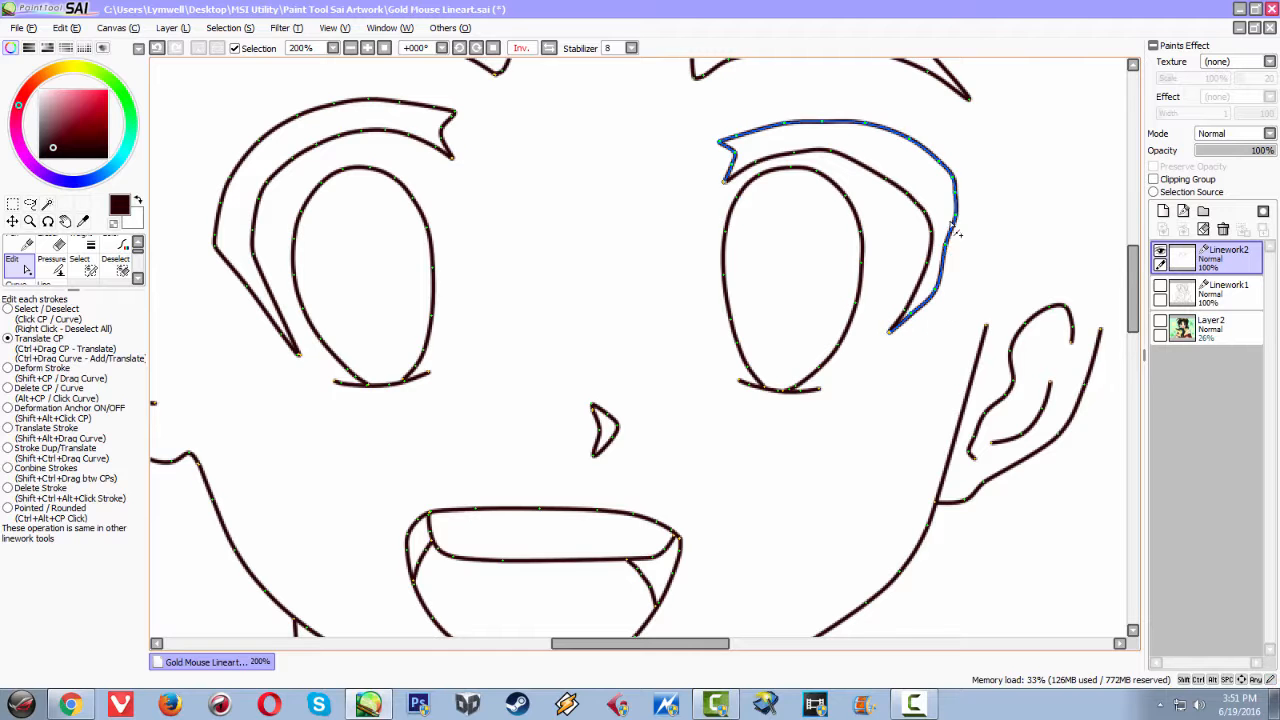
drag(945, 250, 962, 195)
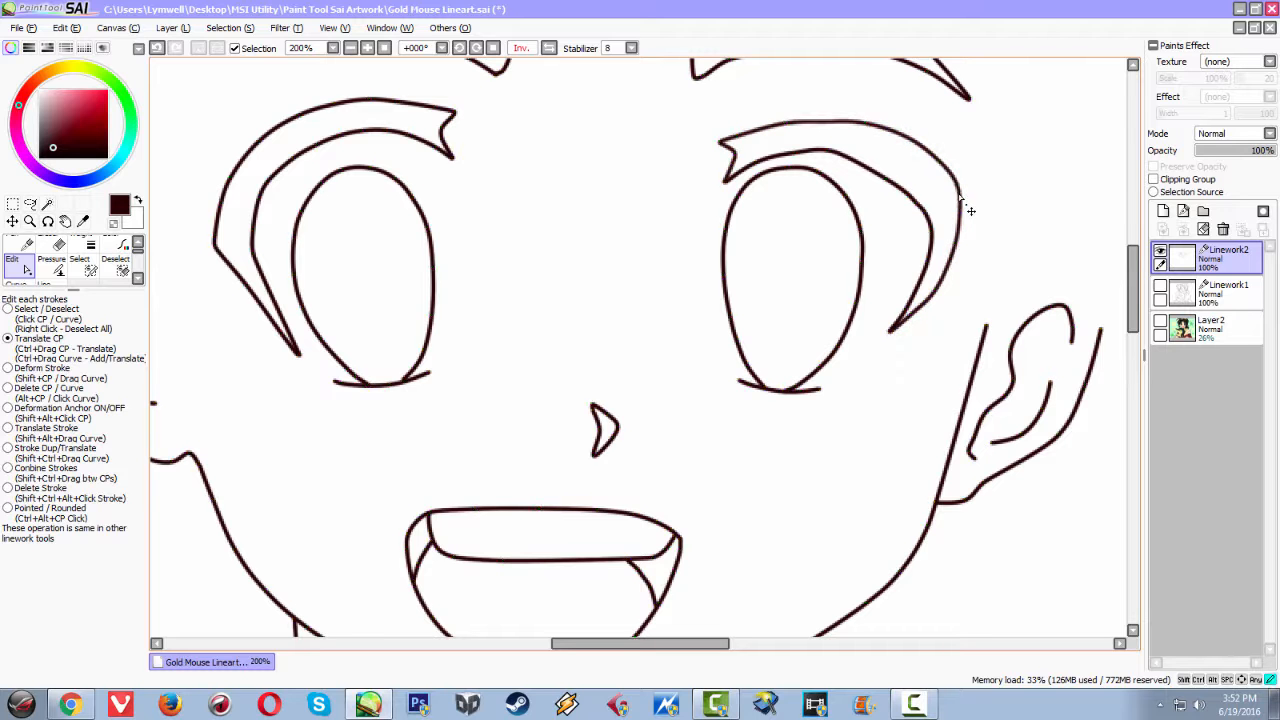
Move the control points of the right-hand lash's inner edge to form a smoother, rounder curve around the iris
scroll(984, 240, down, 3)
scroll(990, 285, up, 2)
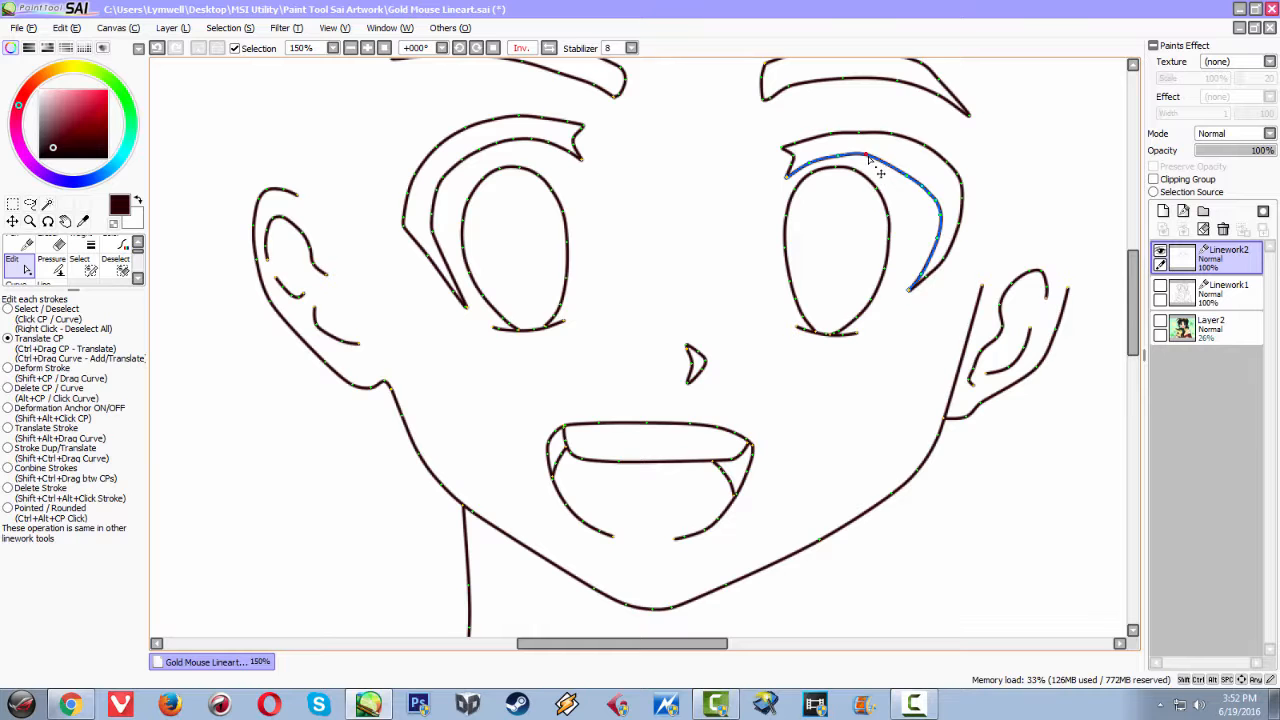
drag(908, 178, 930, 206)
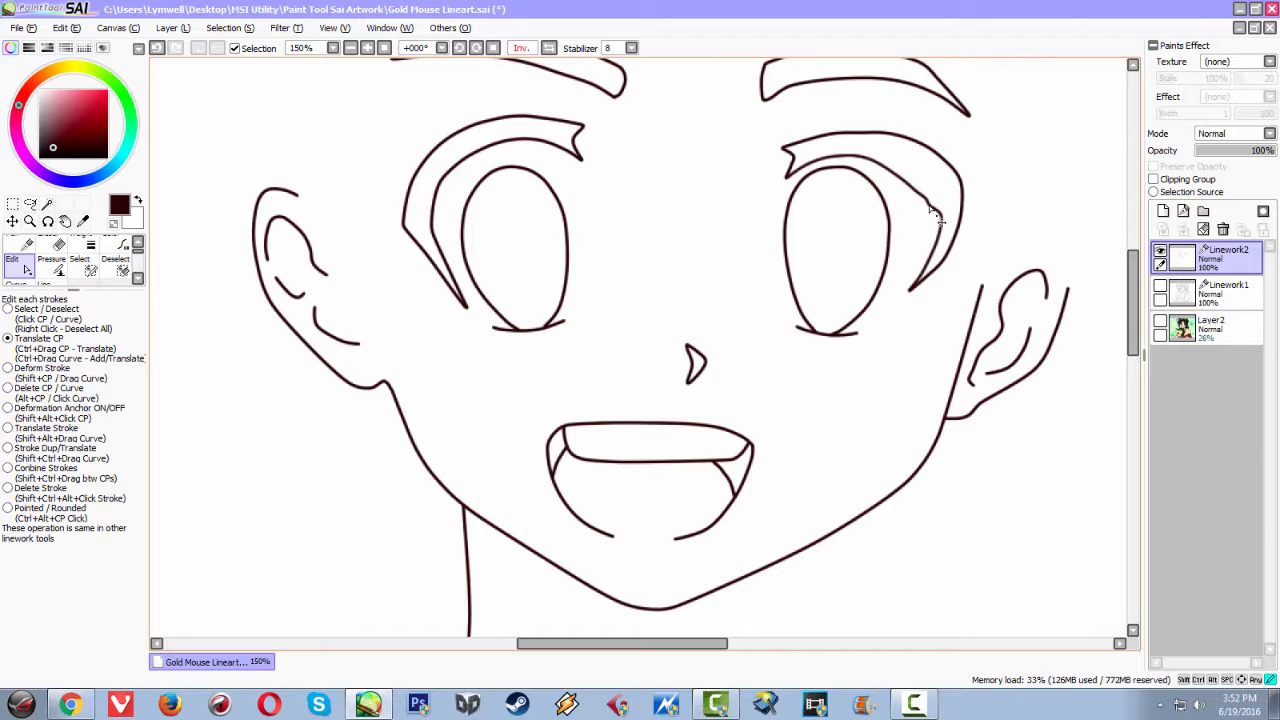
scroll(937, 218, down, 2)
scroll(930, 205, up, 3)
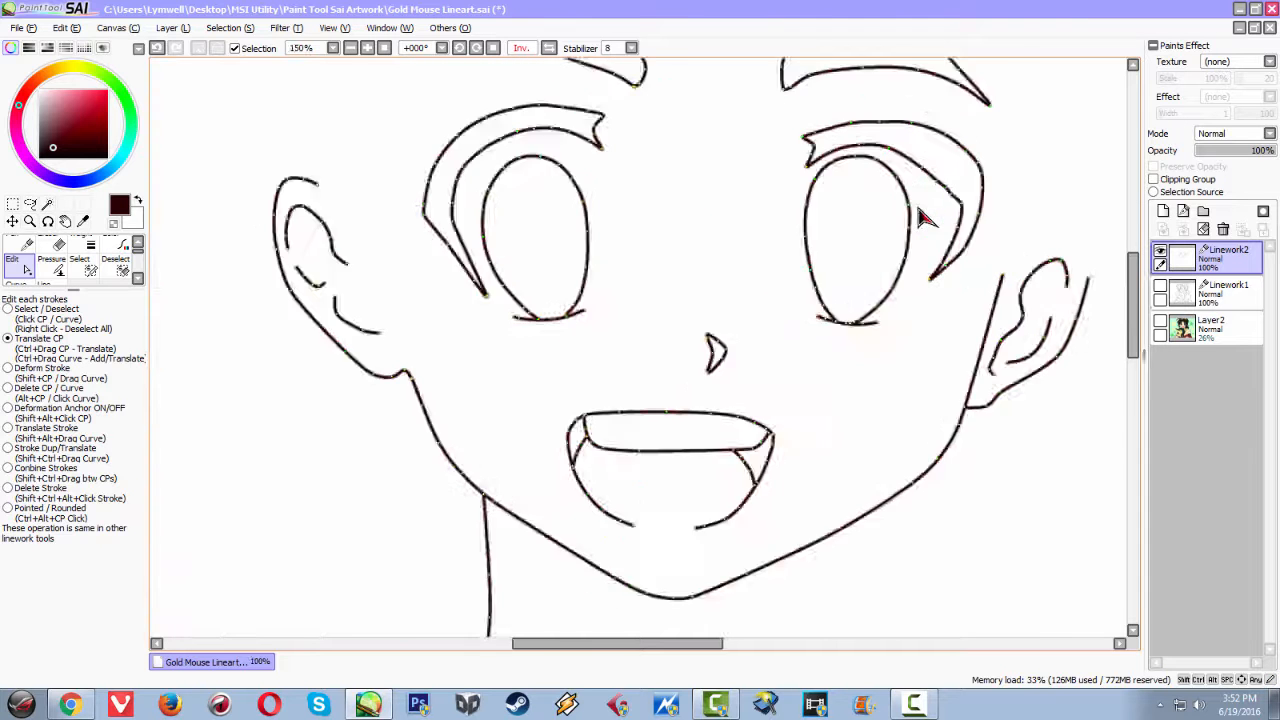
scroll(916, 187, up, 1)
mouse_move(932, 155)
mouse_down()
mouse_move(1008, 227)
mouse_move(1006, 294)
mouse_move(996, 236)
mouse_up()
drag(999, 289, 986, 306)
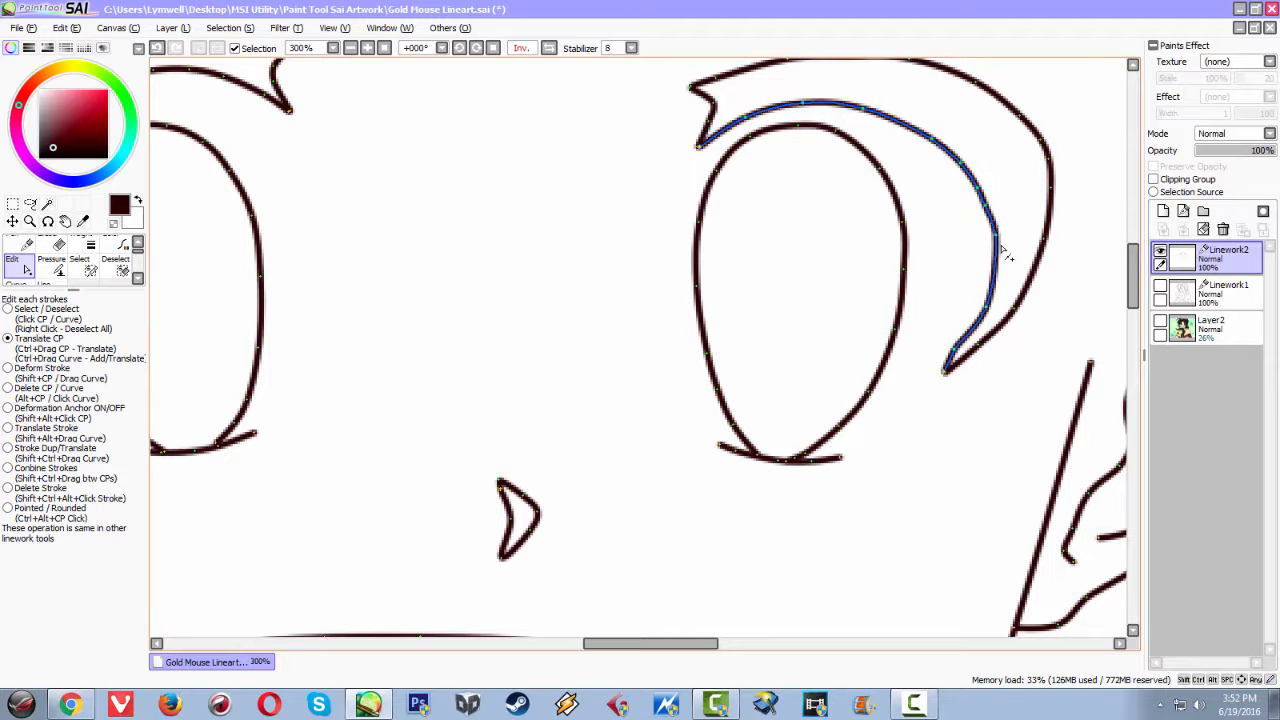
Pull the right-hand lash's outer line end below the inner line's tip and bend the lower ends of both lines
mouse_move(997, 238)
mouse_down()
mouse_move(949, 420)
mouse_move(933, 402)
mouse_move(971, 406)
mouse_up()
click(957, 366)
click(994, 346)
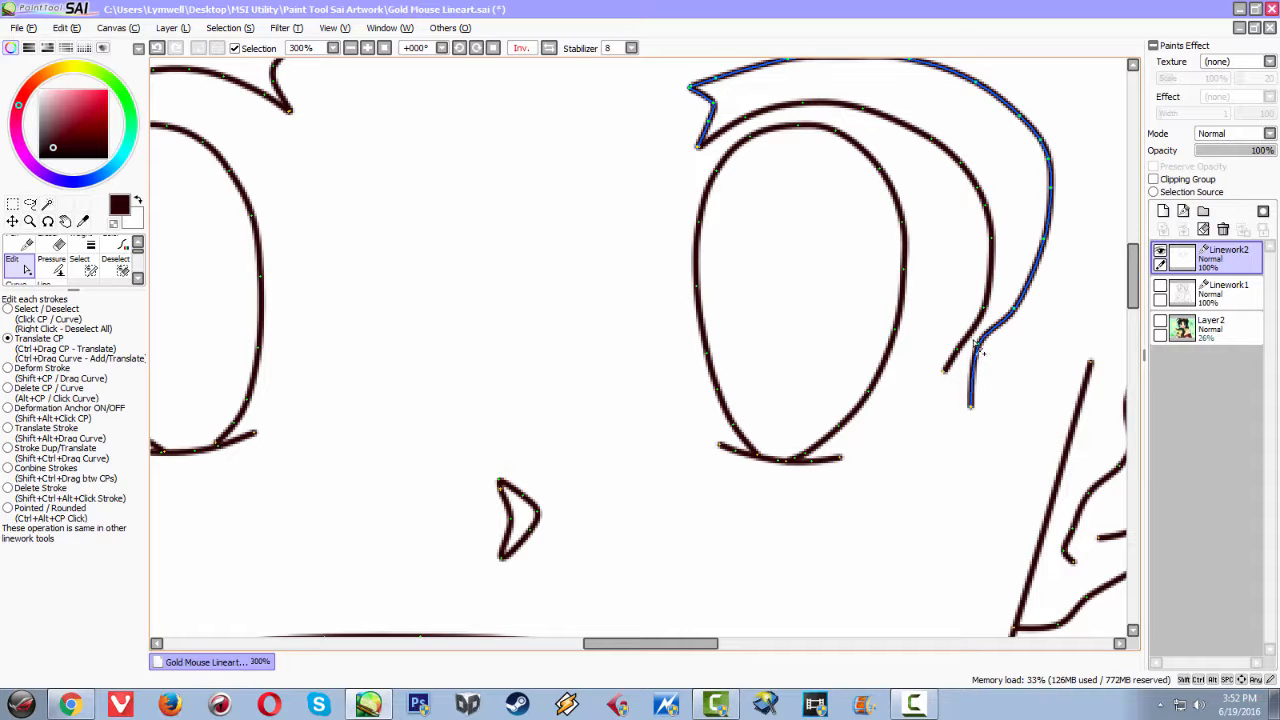
click(956, 348)
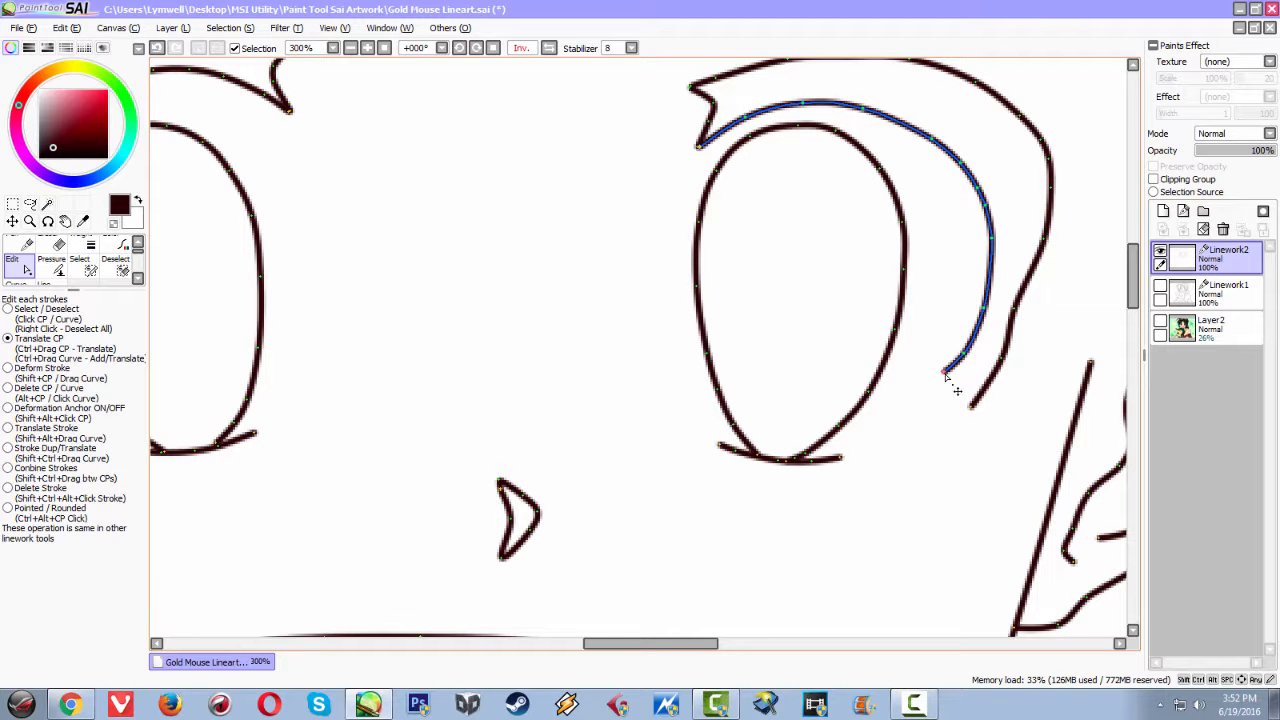
Compare the reshaped lash with the other eye in normal and mirrored views, leaving the canvas view mirrored
scroll(942, 392, down, 3)
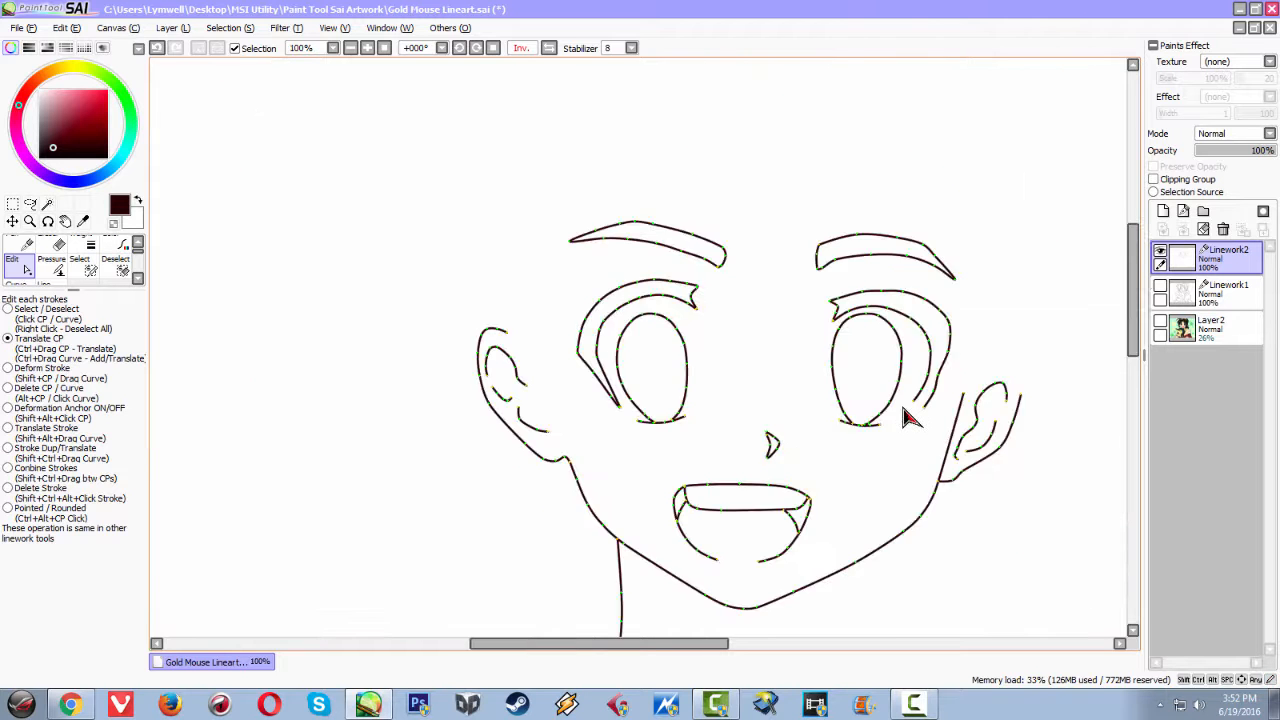
key(h)
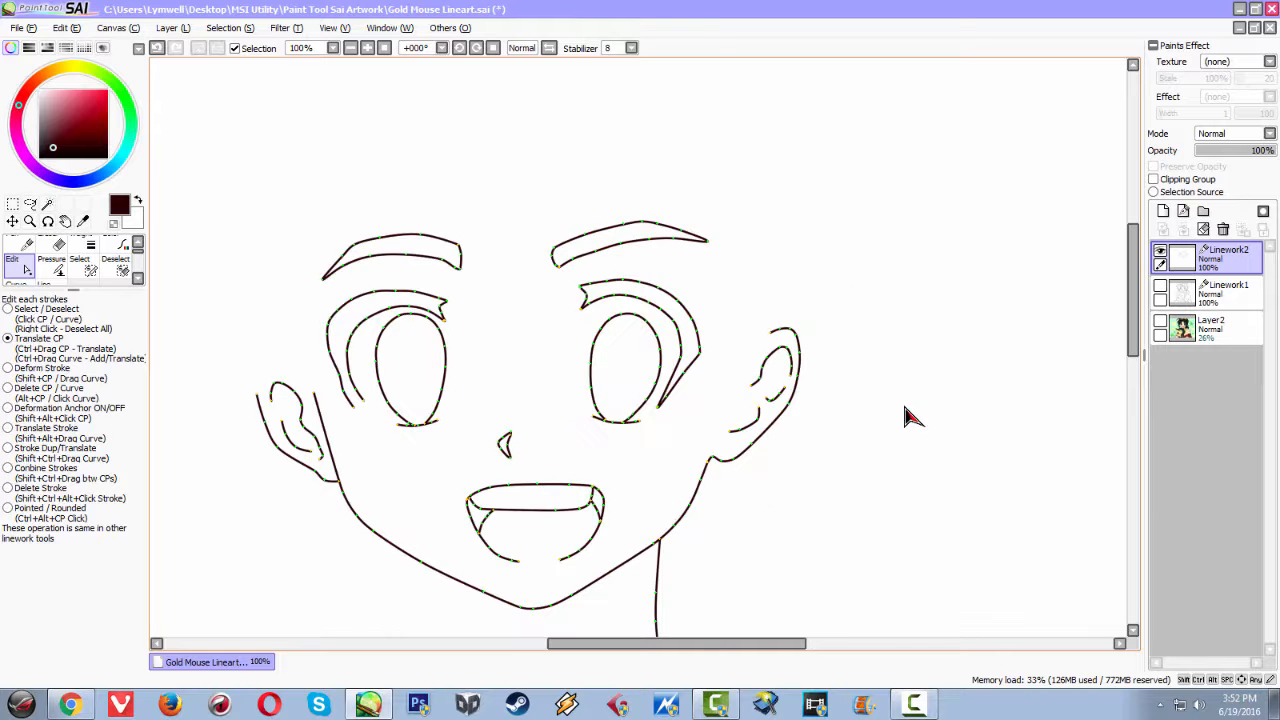
scroll(648, 425, down, 1)
scroll(648, 425, up, 1)
key(h)
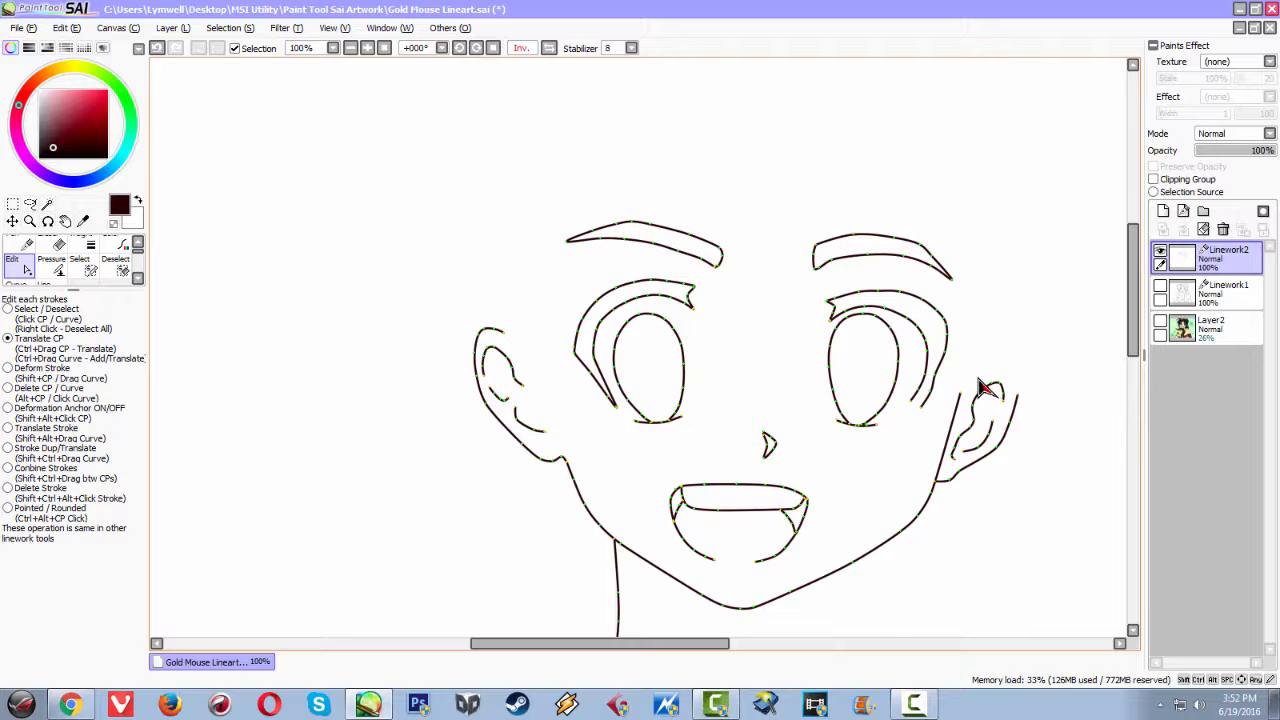
Shift the control points along the upper bend of the right-hand lash's outer line to widen its curve
scroll(930, 380, up, 3)
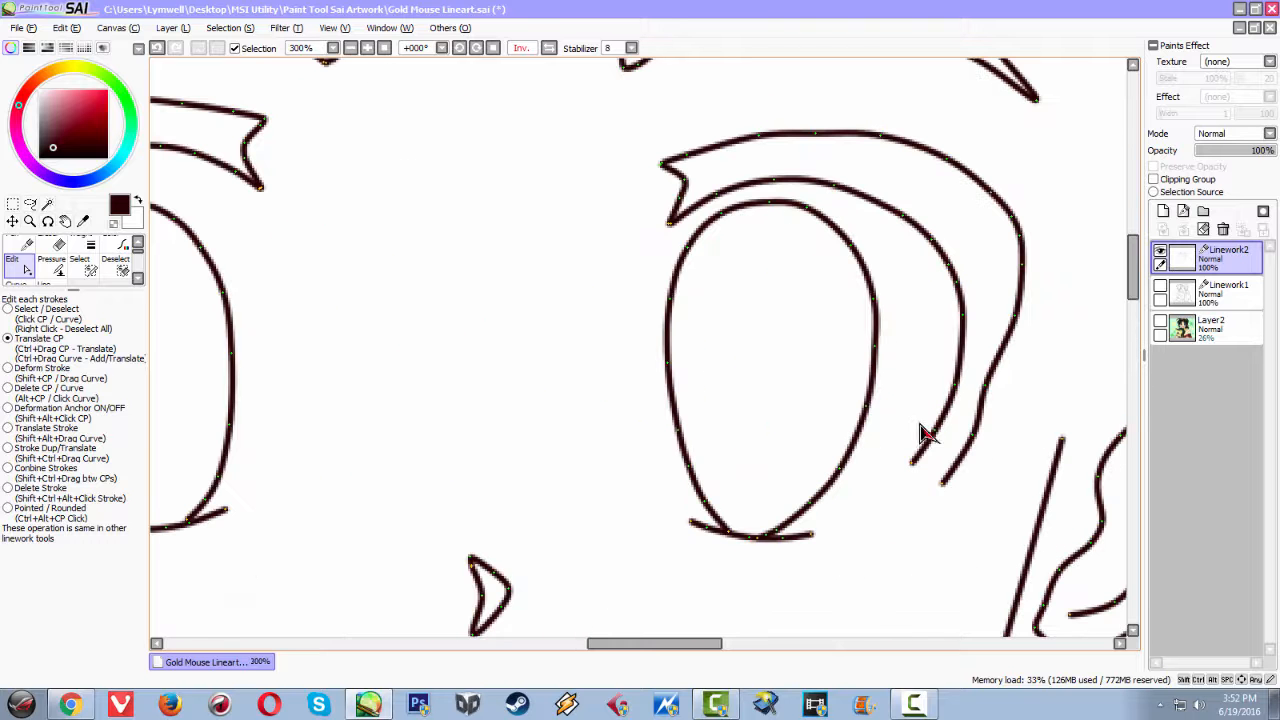
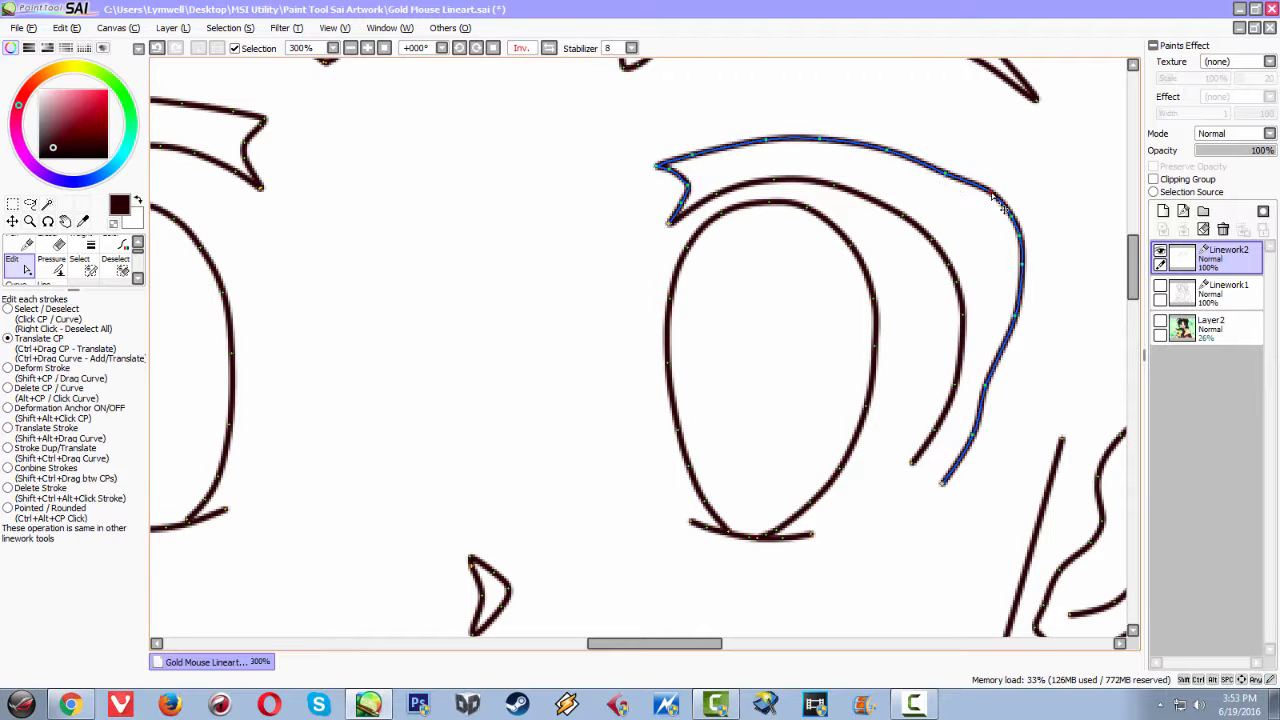
mouse_move(959, 186)
mouse_down()
mouse_move(997, 226)
mouse_move(1025, 232)
mouse_up()
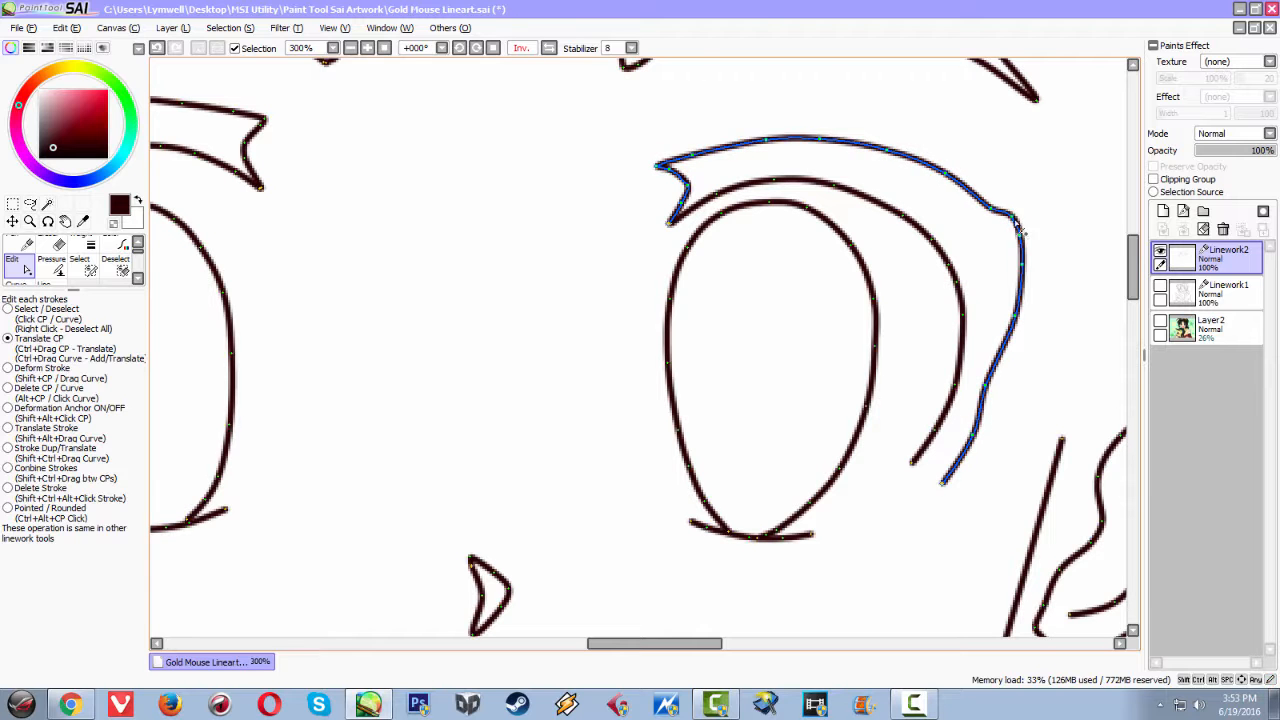
drag(1032, 250, 1031, 285)
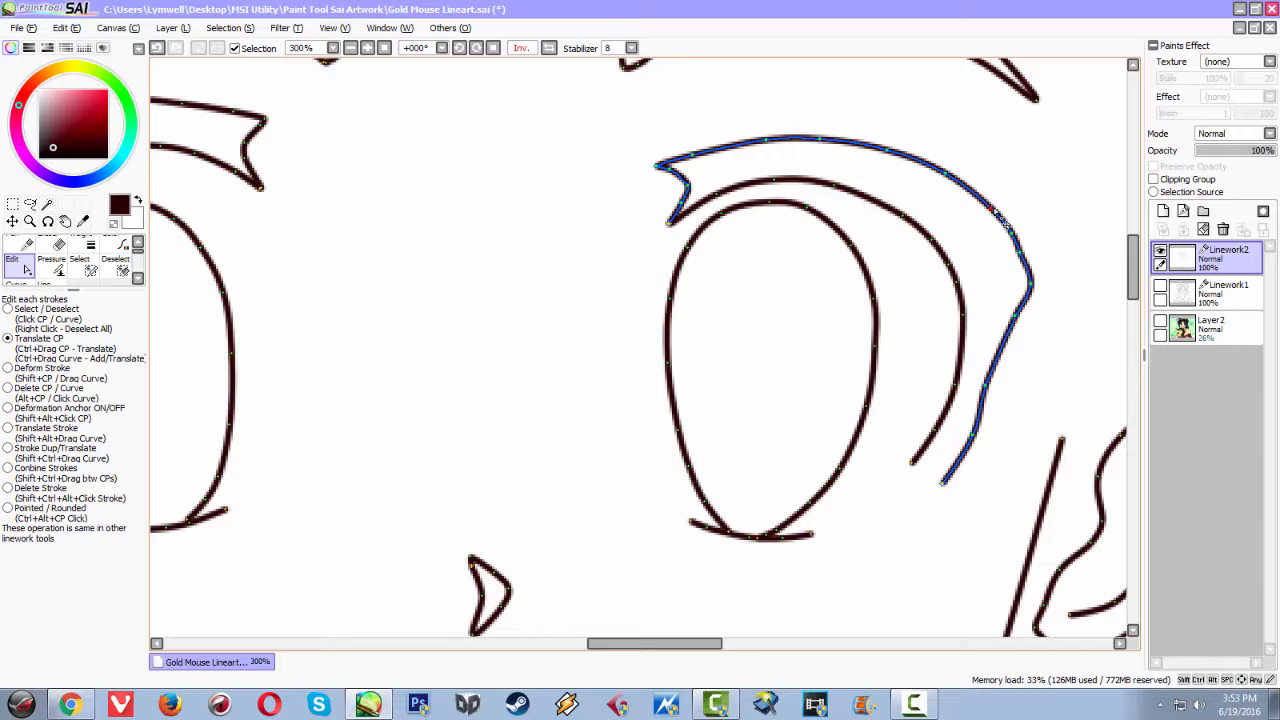
drag(1003, 222, 976, 238)
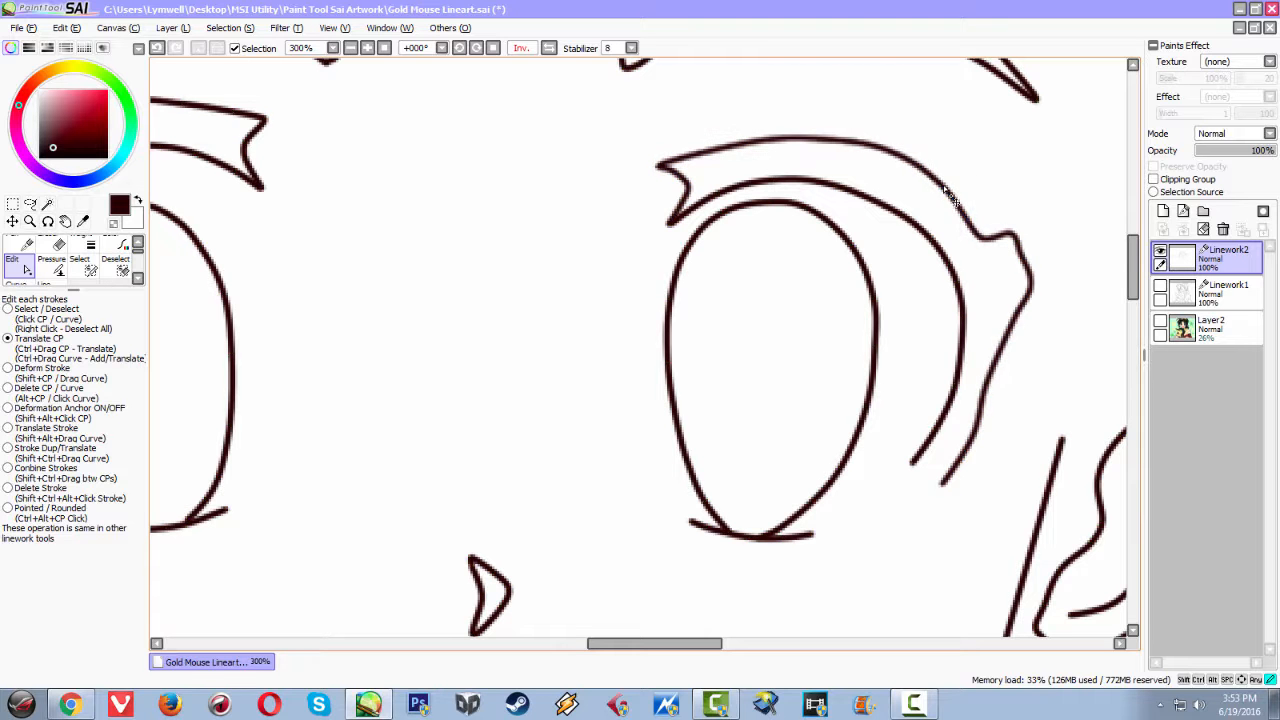
drag(995, 254, 1027, 256)
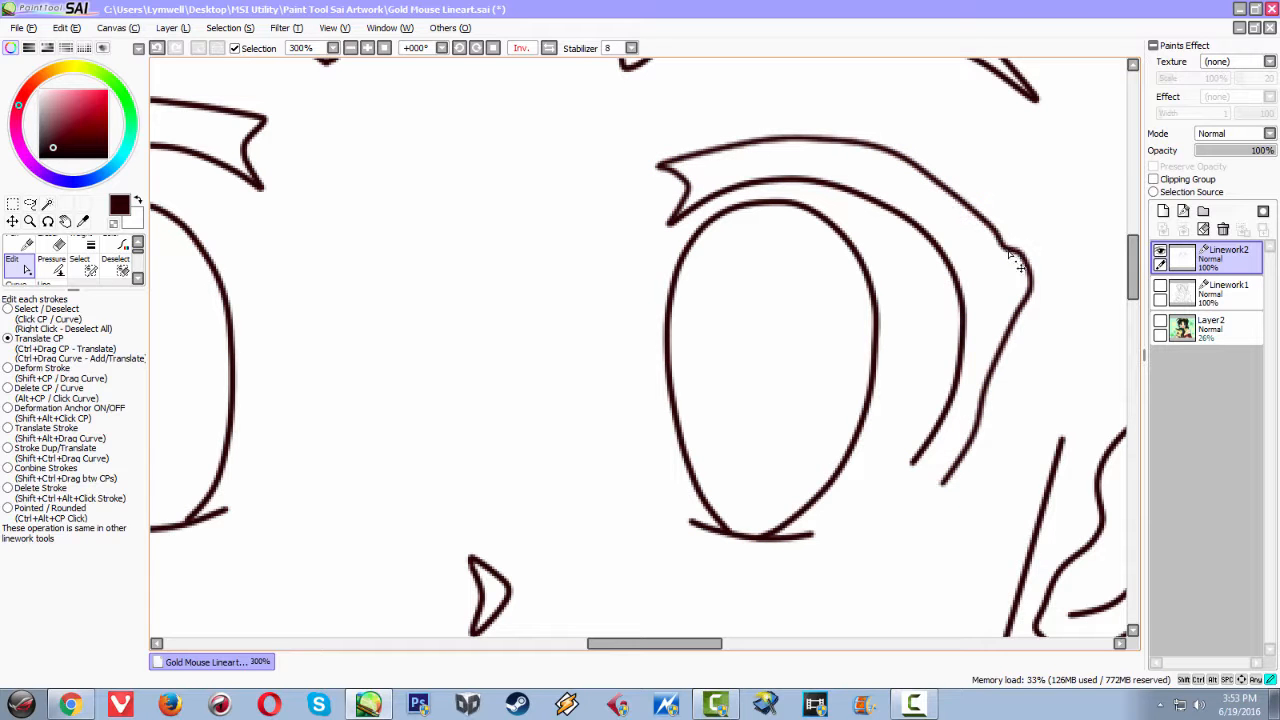
Smooth the lower part of the right-hand lash's outer line and rejoin its end to the inner line's tip
drag(1030, 286, 1017, 340)
drag(983, 392, 995, 398)
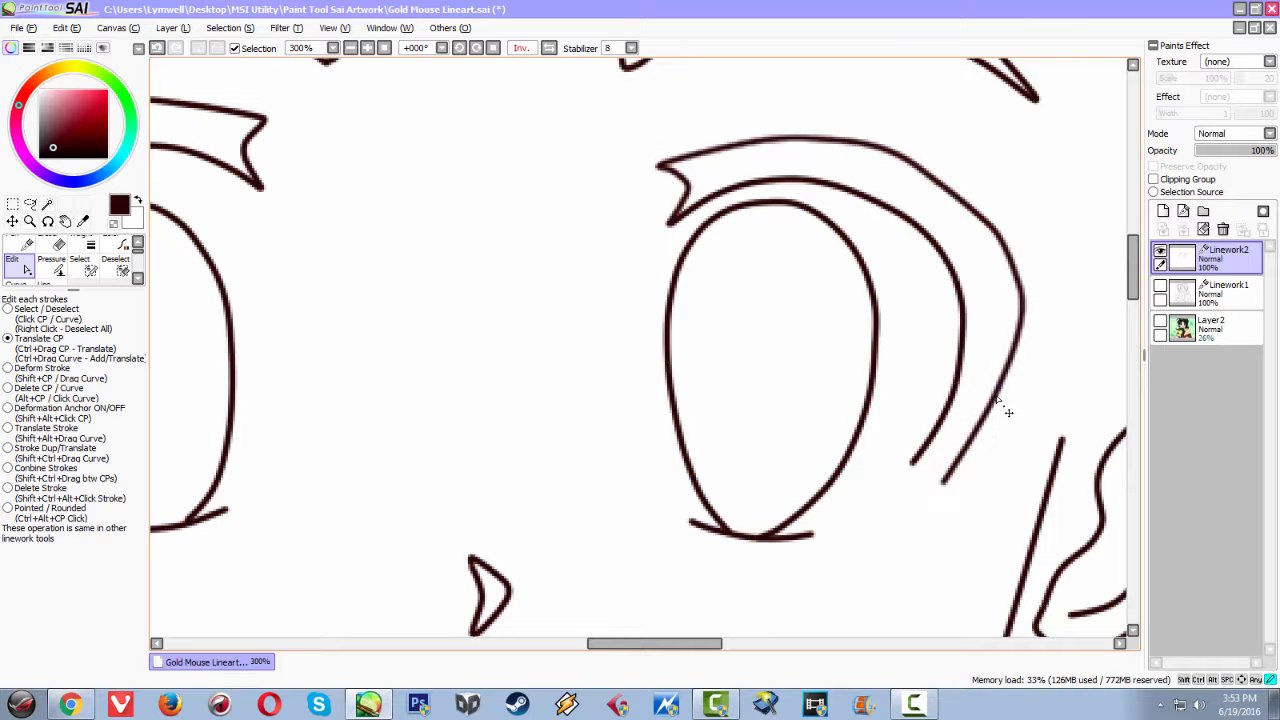
mouse_move(942, 485)
mouse_down()
mouse_move(910, 469)
mouse_move(961, 435)
mouse_up()
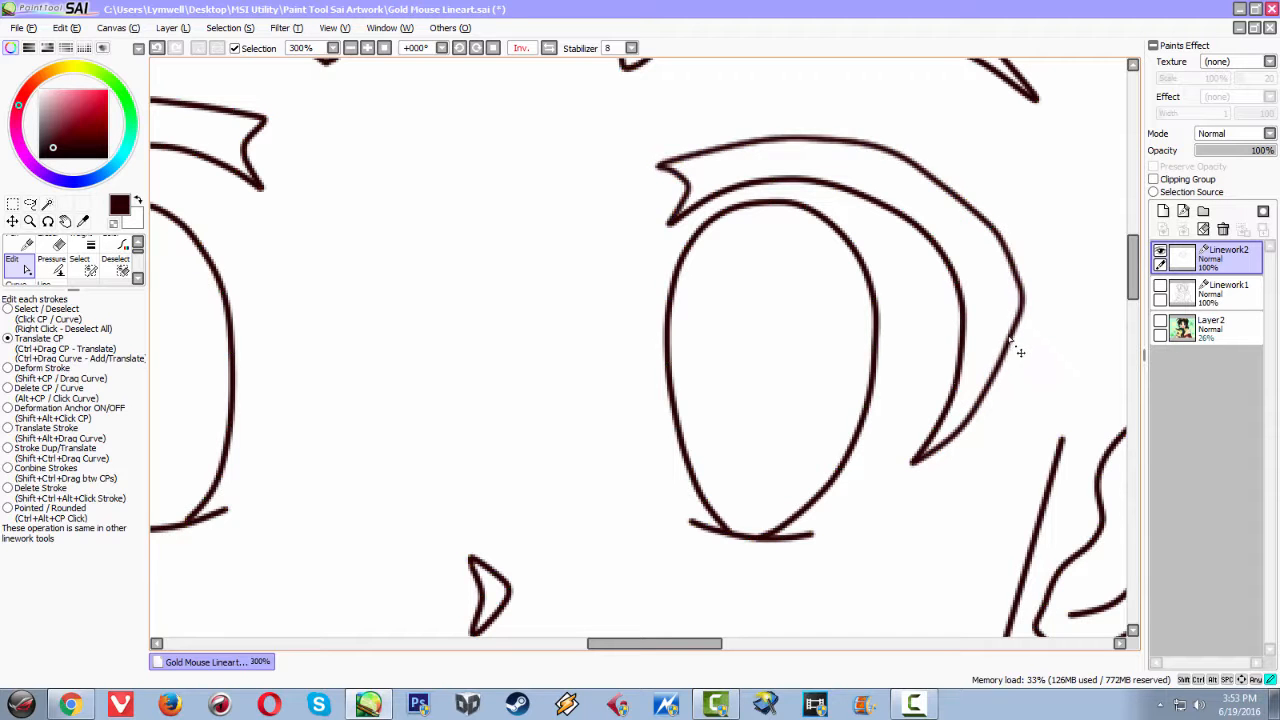
drag(1022, 300, 1014, 298)
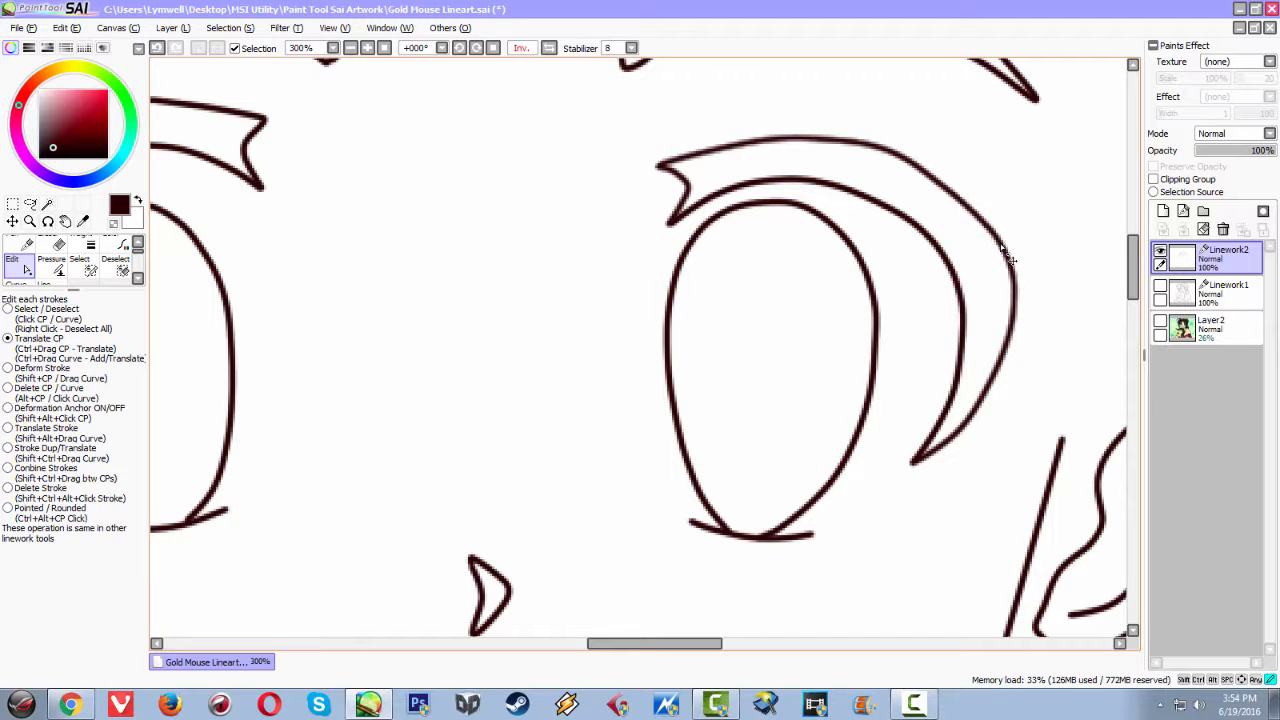
Extend the right-hand lash's pointed lower tip down toward the iris and adjust the outer line beside it
scroll(1008, 372, down, 4)
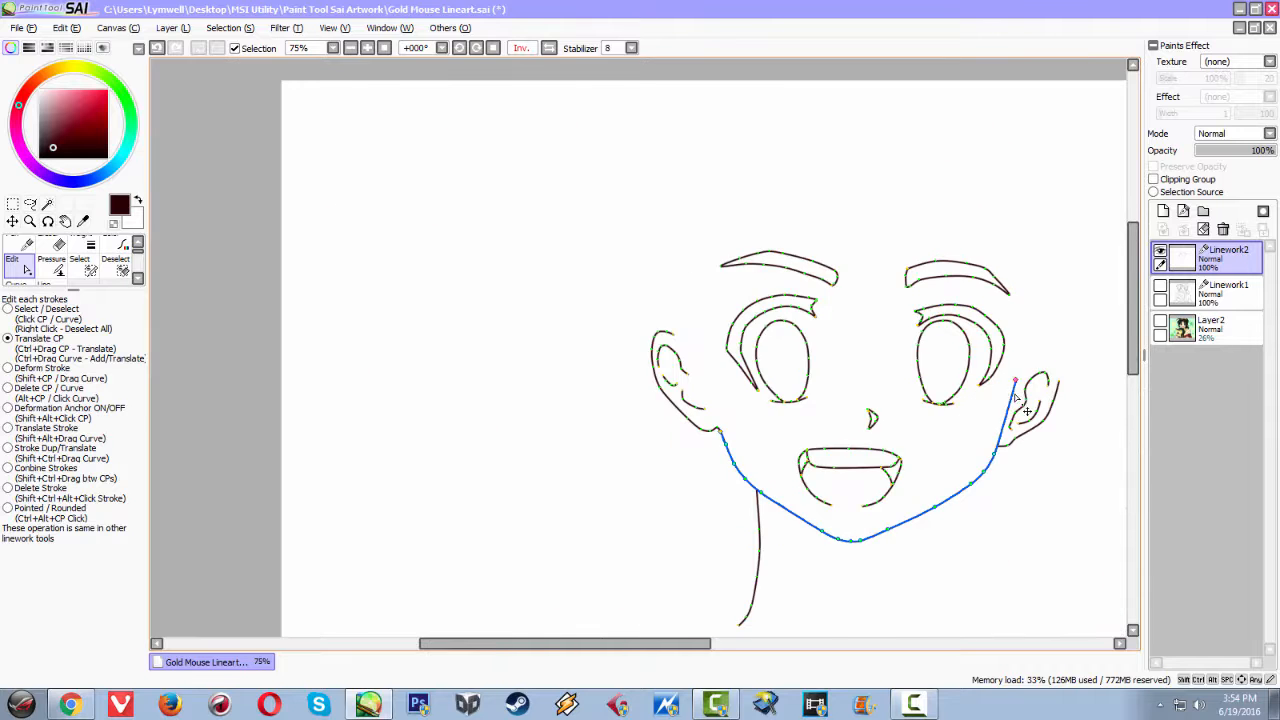
scroll(1012, 404, up, 3)
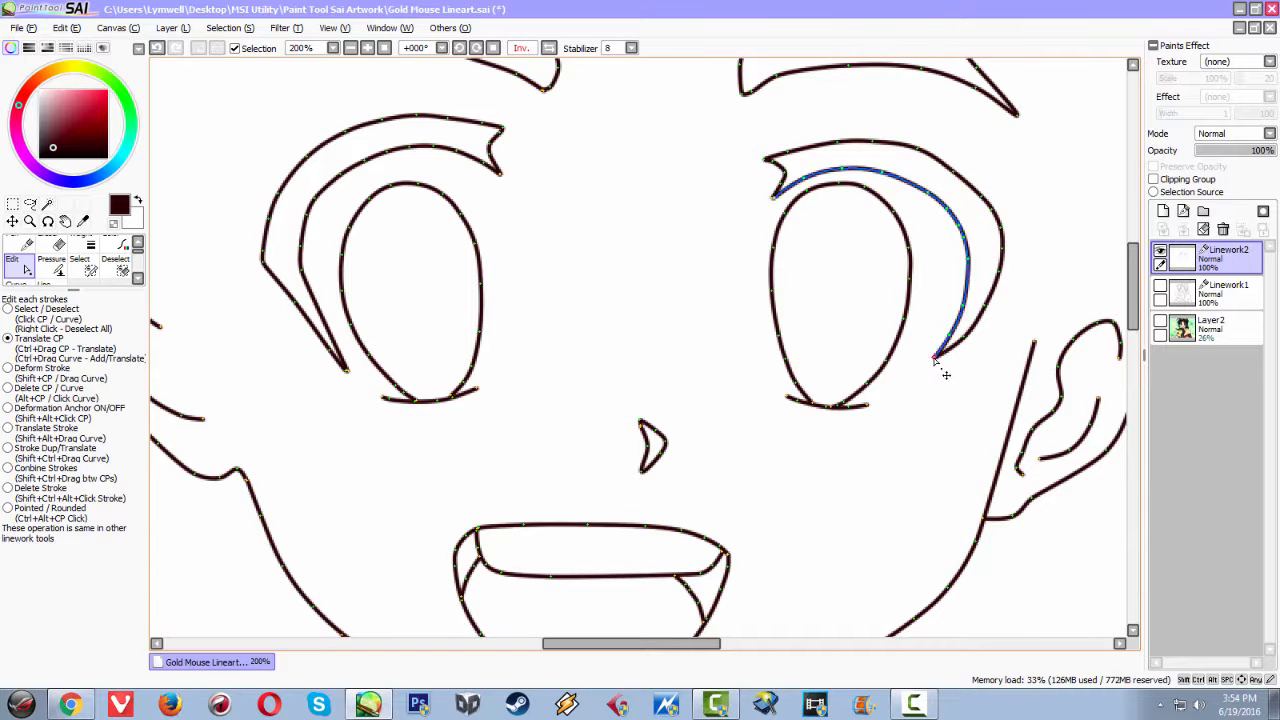
drag(936, 358, 912, 380)
drag(964, 339, 961, 341)
scroll(968, 346, up, 2)
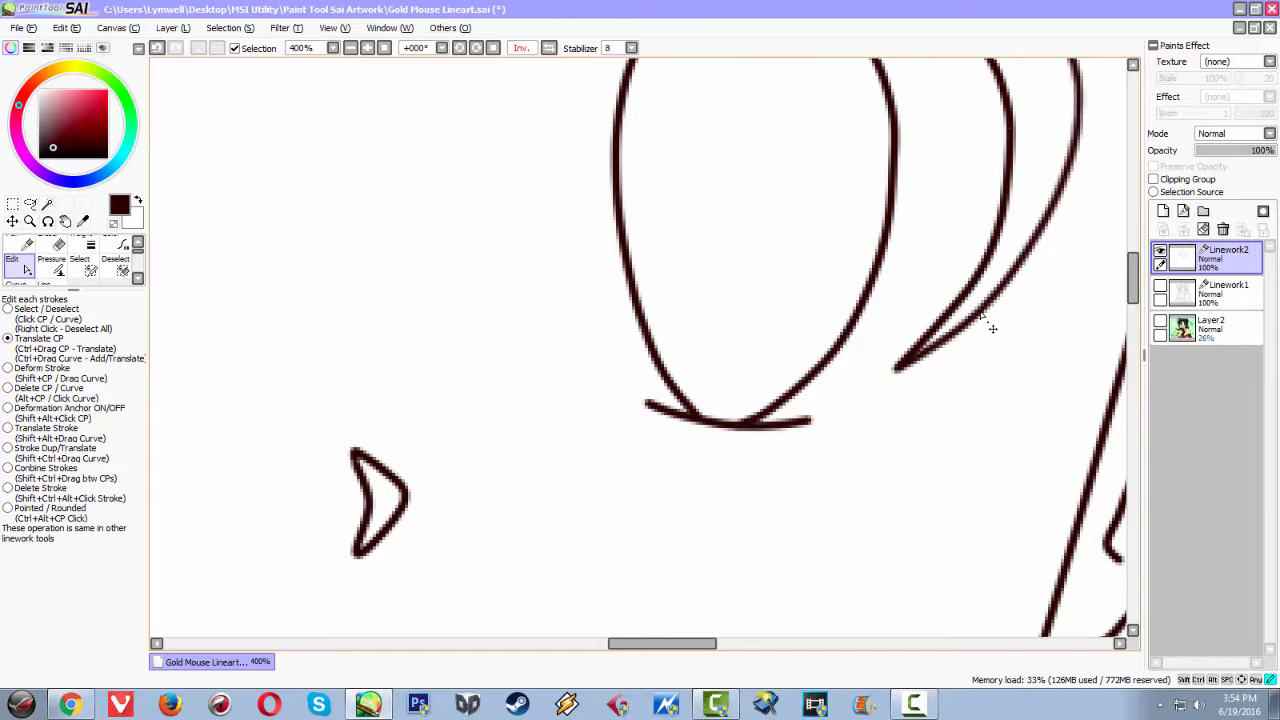
Even out the right-hand lash's outer edge from the top bend to the tip by nudging its control points inward
drag(1071, 309, 875, 428)
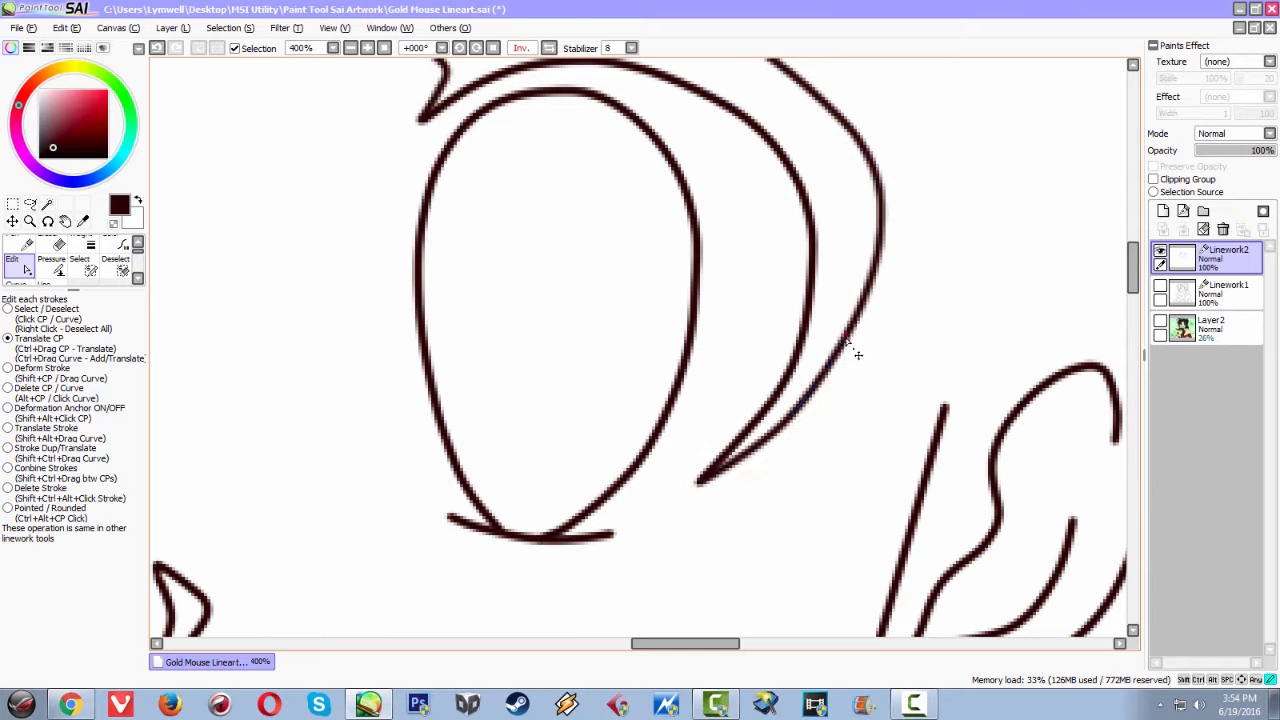
drag(720, 276, 685, 346)
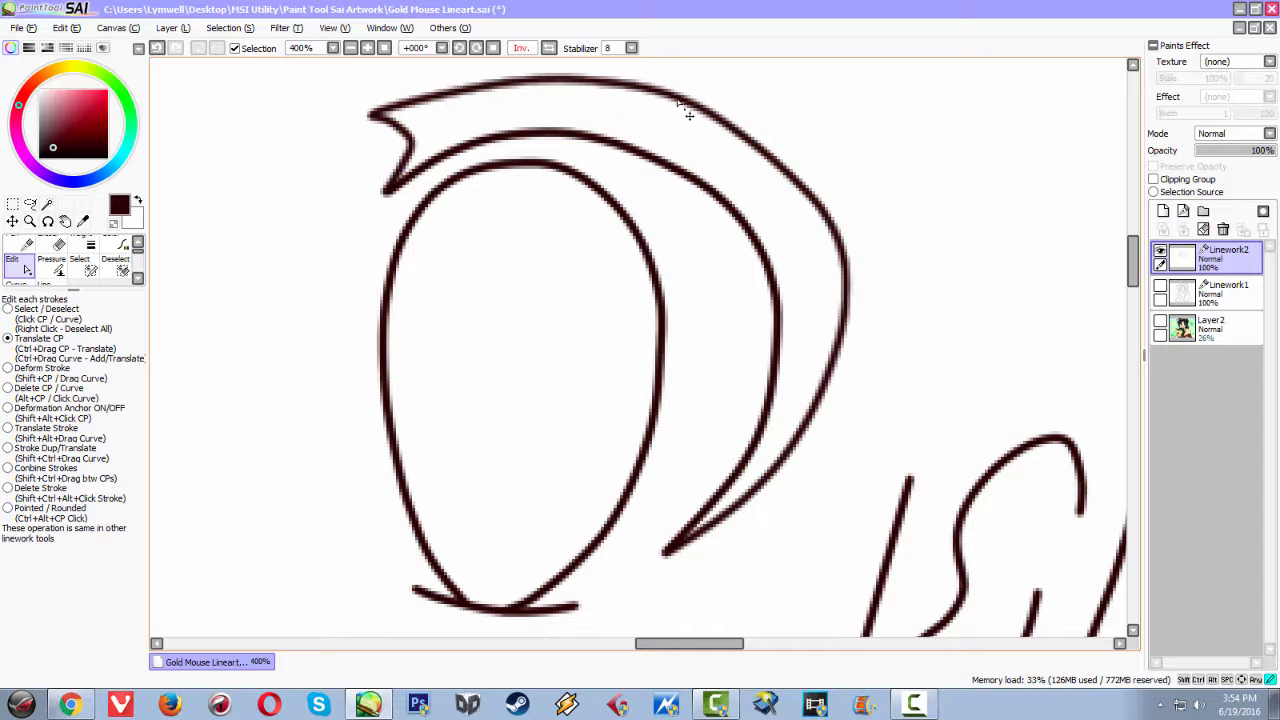
drag(805, 189, 799, 188)
mouse_move(834, 228)
mouse_down()
mouse_move(852, 265)
mouse_move(837, 403)
mouse_move(775, 470)
mouse_move(759, 511)
mouse_up()
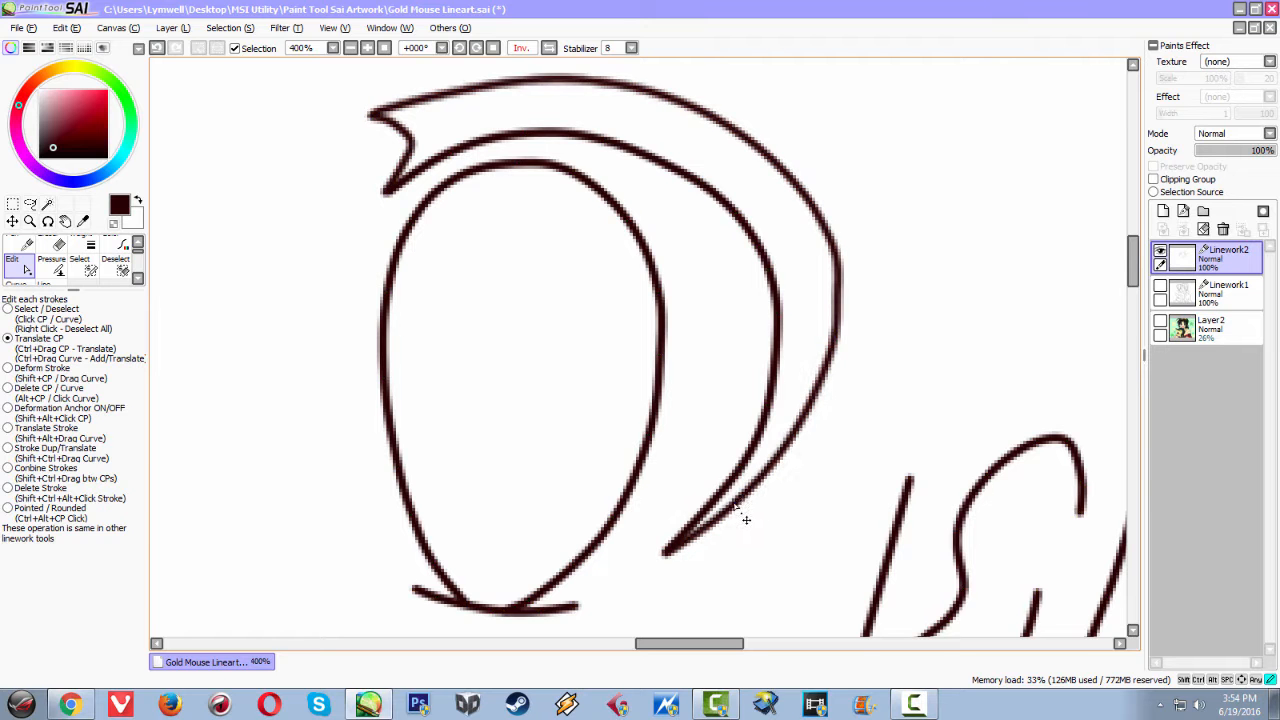
Examine the whole face and the reshaped eye at several magnifications, returning the mirrored canvas view to normal
scroll(771, 506, down, 5)
scroll(797, 443, up, 2)
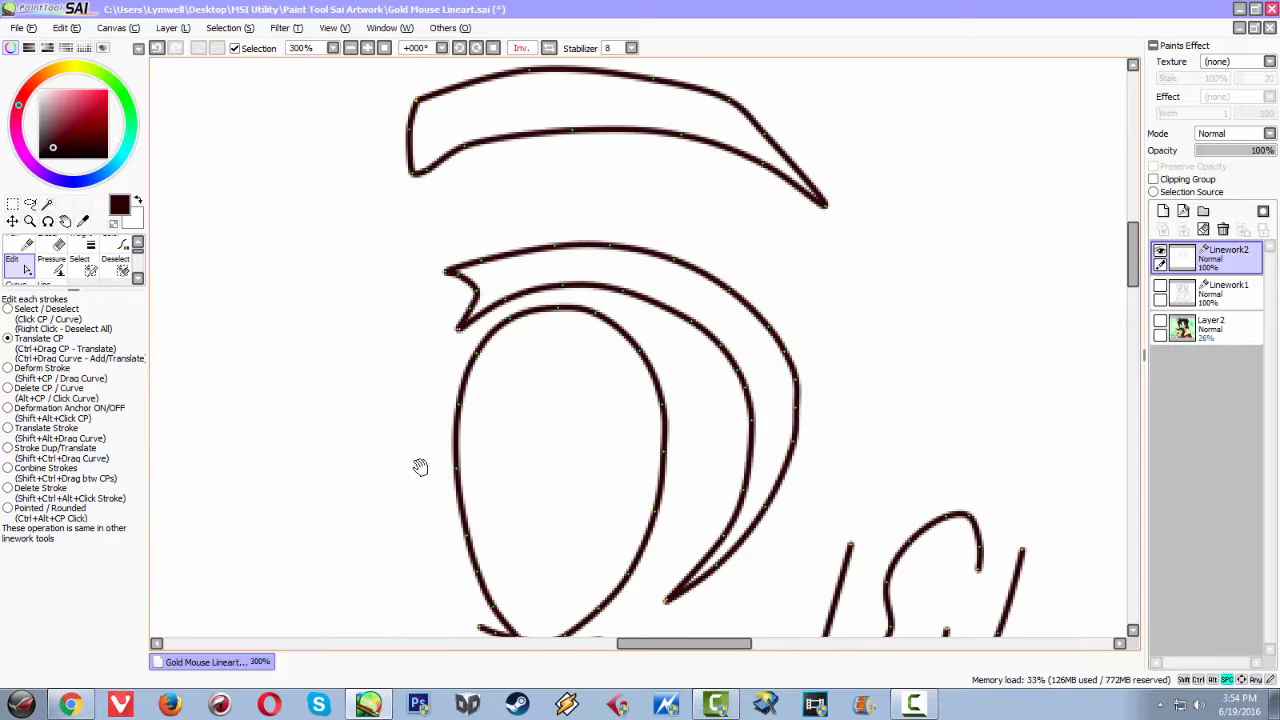
scroll(440, 466, down, 2)
mouse_move(333, 464)
mouse_down()
mouse_move(543, 336)
mouse_move(558, 345)
mouse_up()
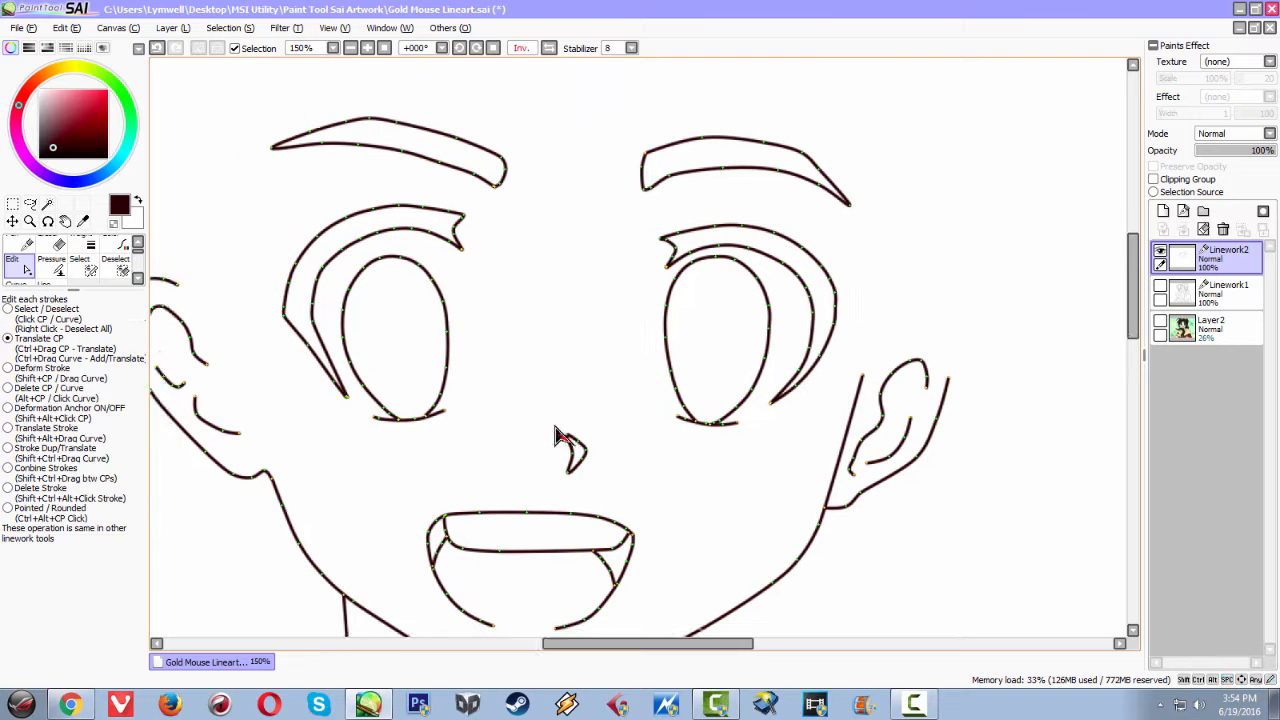
scroll(650, 455, down, 3)
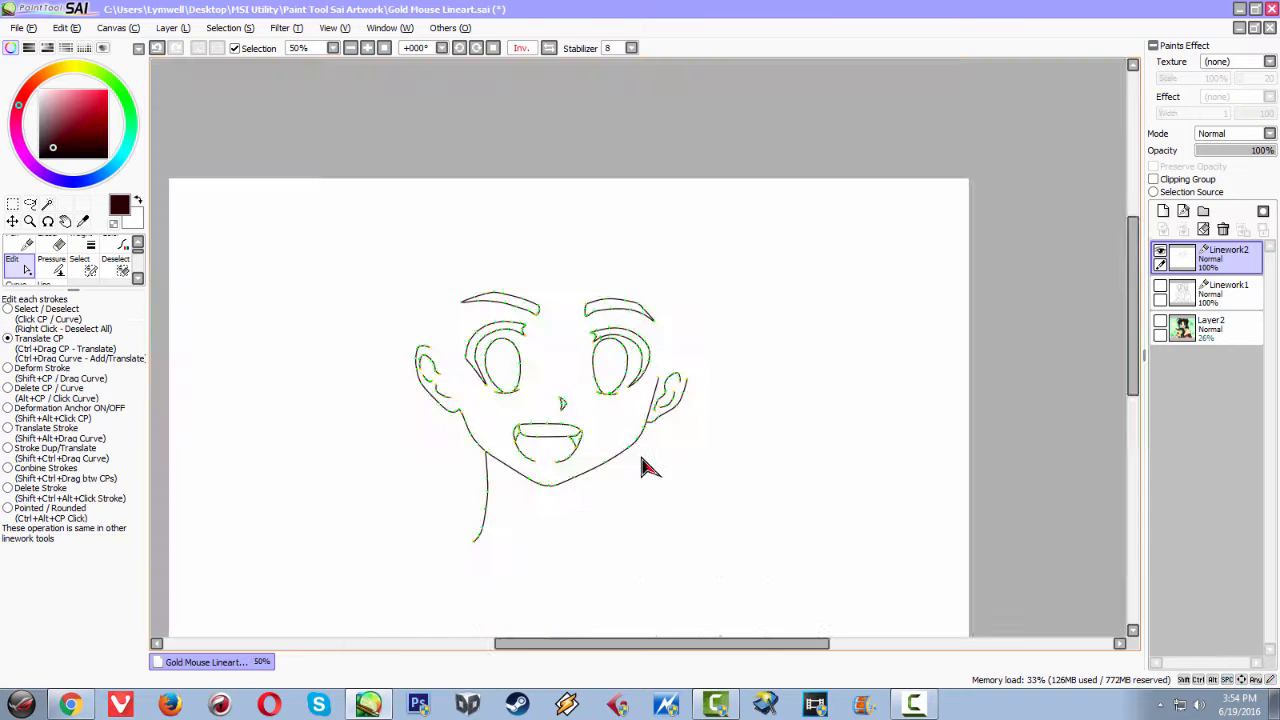
scroll(642, 460, up, 1)
scroll(640, 470, up, 1)
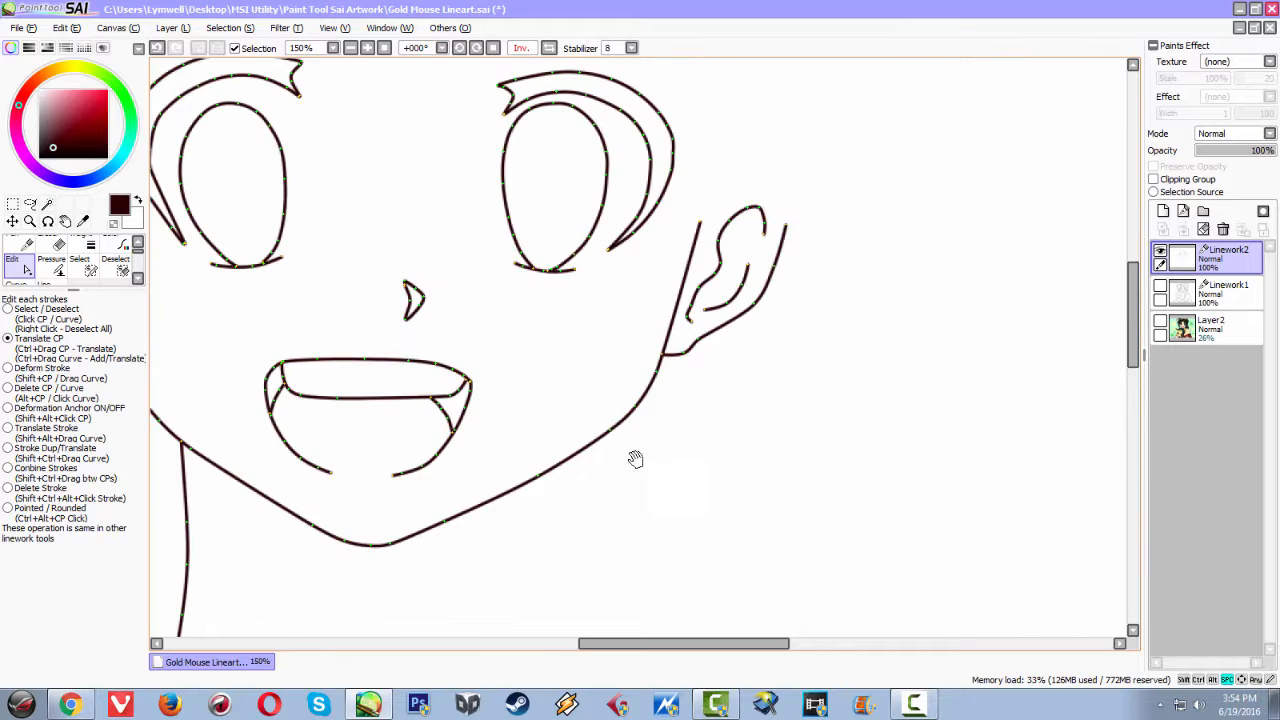
scroll(700, 495, up, 1)
drag(626, 400, 720, 465)
key(h)
scroll(750, 500, down, 2)
scroll(757, 498, up, 2)
scroll(760, 455, up, 1)
scroll(740, 456, down, 3)
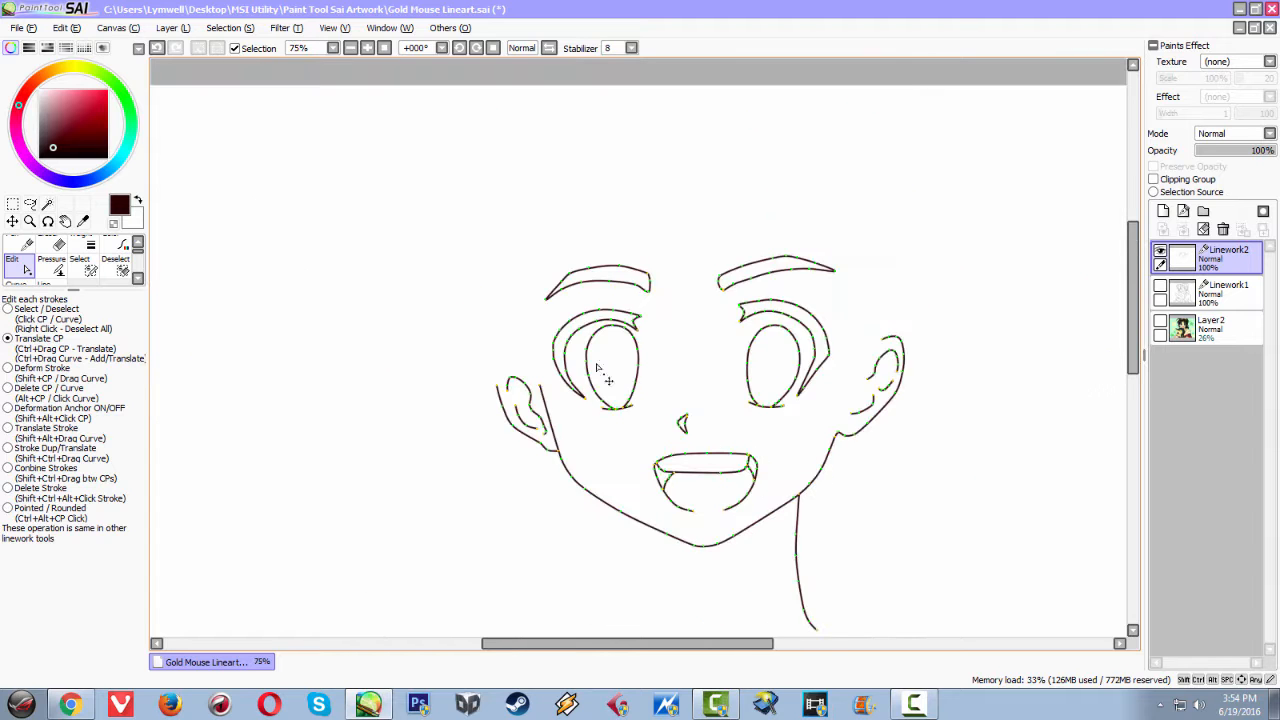
Check the face in a mirrored canvas view and inspect the mouth up close
drag(886, 516, 788, 451)
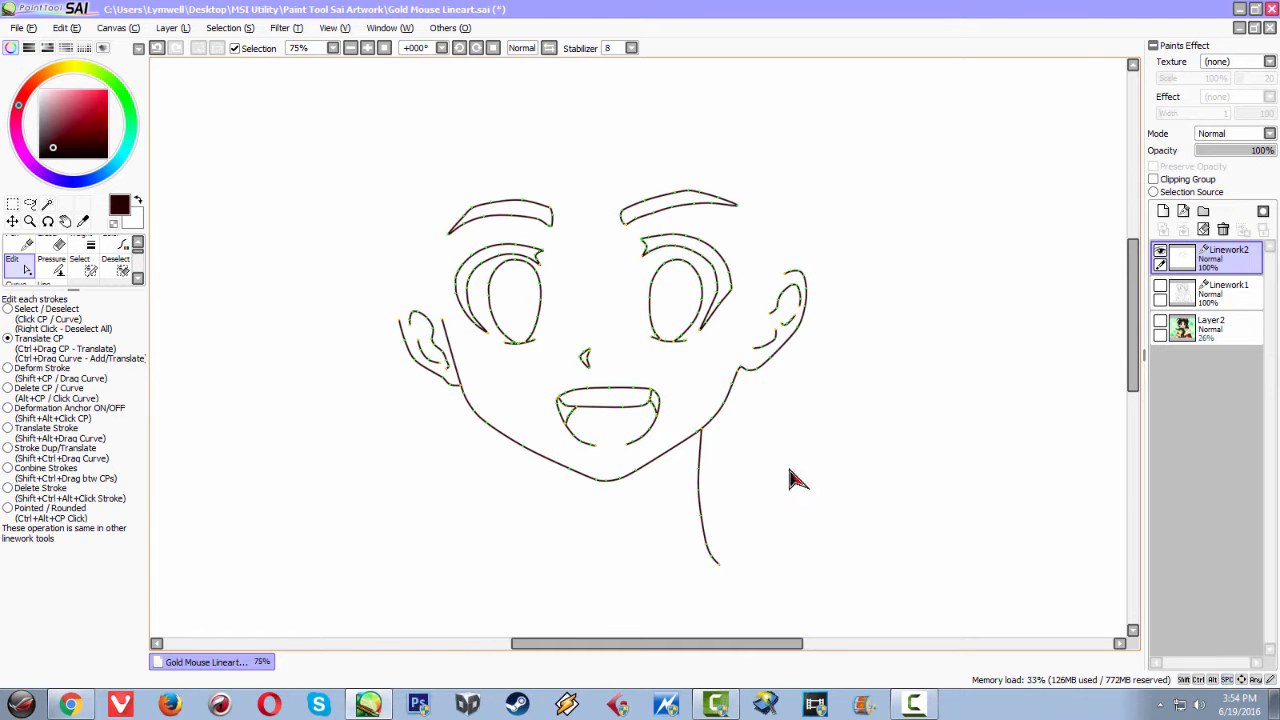
key(h)
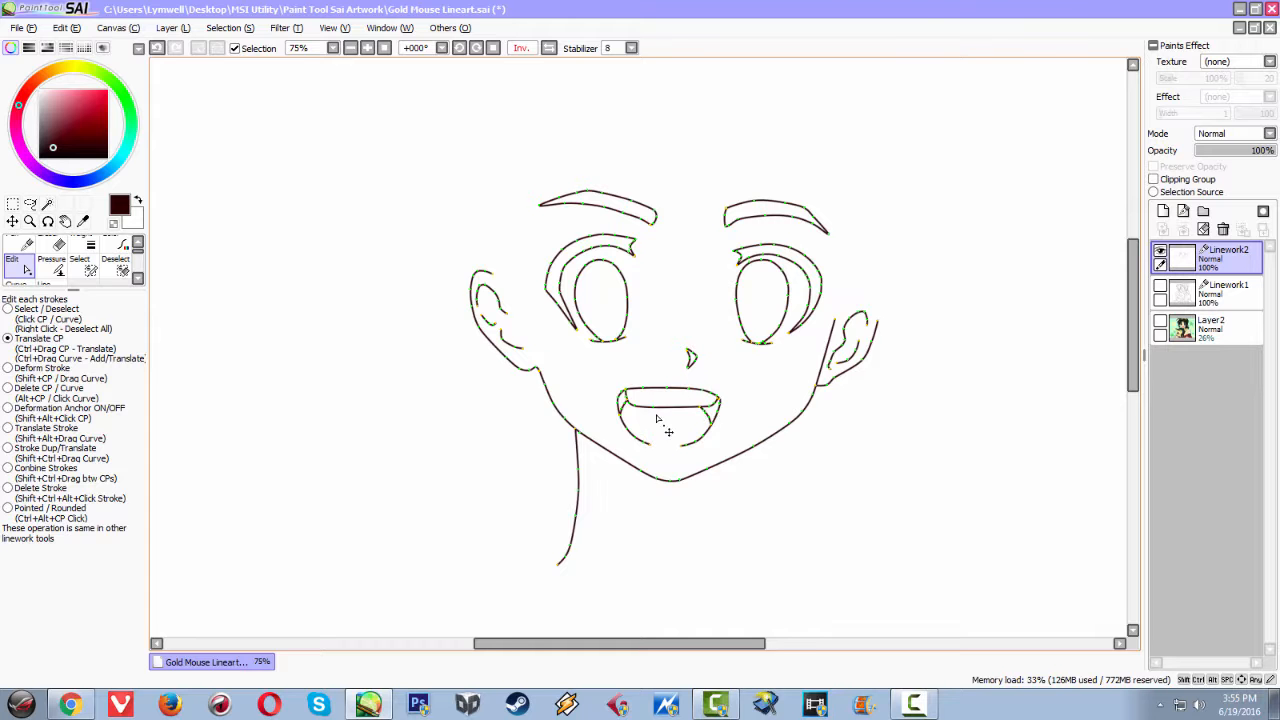
scroll(742, 428, up, 1)
scroll(733, 432, up, 2)
drag(455, 354, 485, 357)
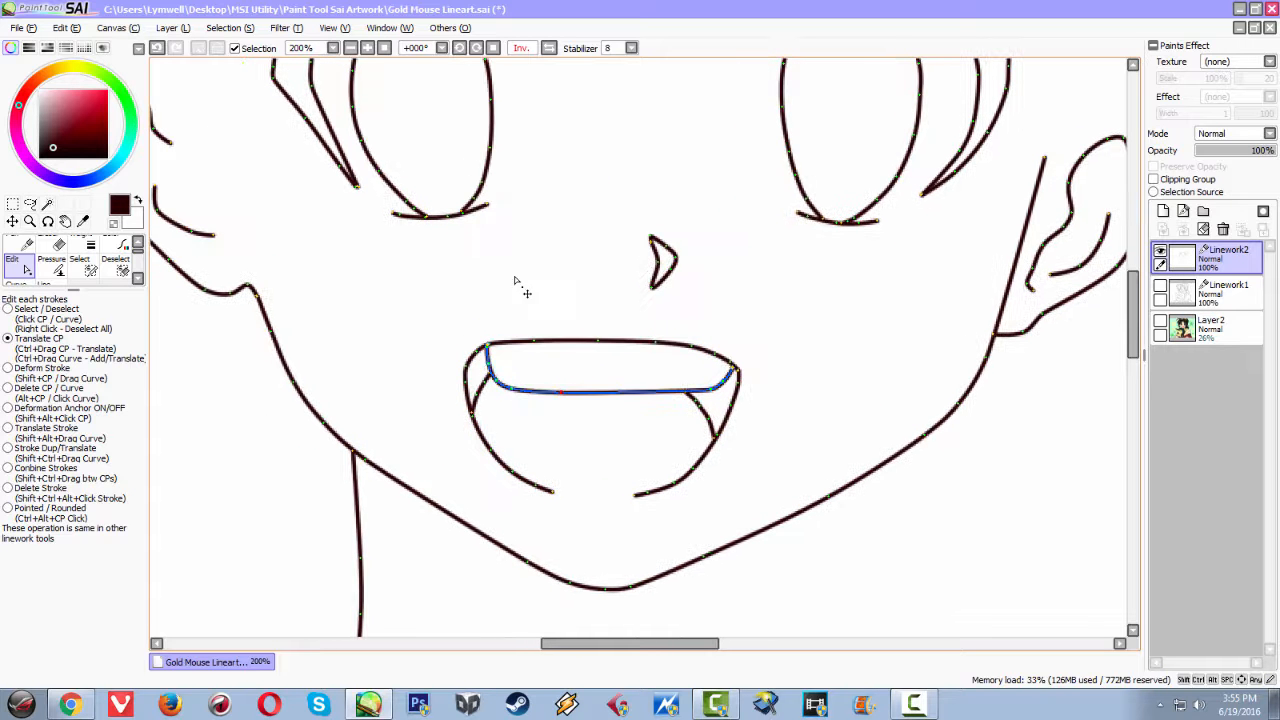
Enclose the mouth in a rectangular selection, select the strokes inside it, and try to move them
click(13, 205)
drag(423, 310, 764, 500)
click(809, 350)
drag(549, 347, 758, 502)
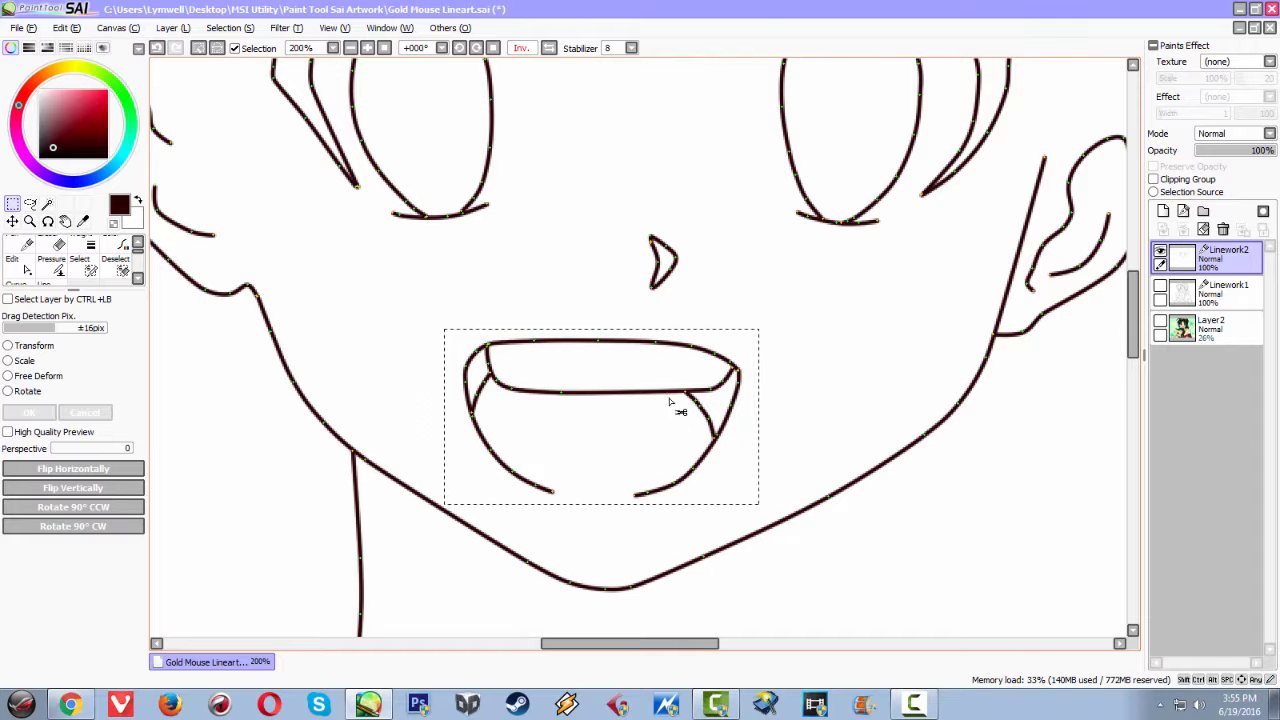
click(225, 30)
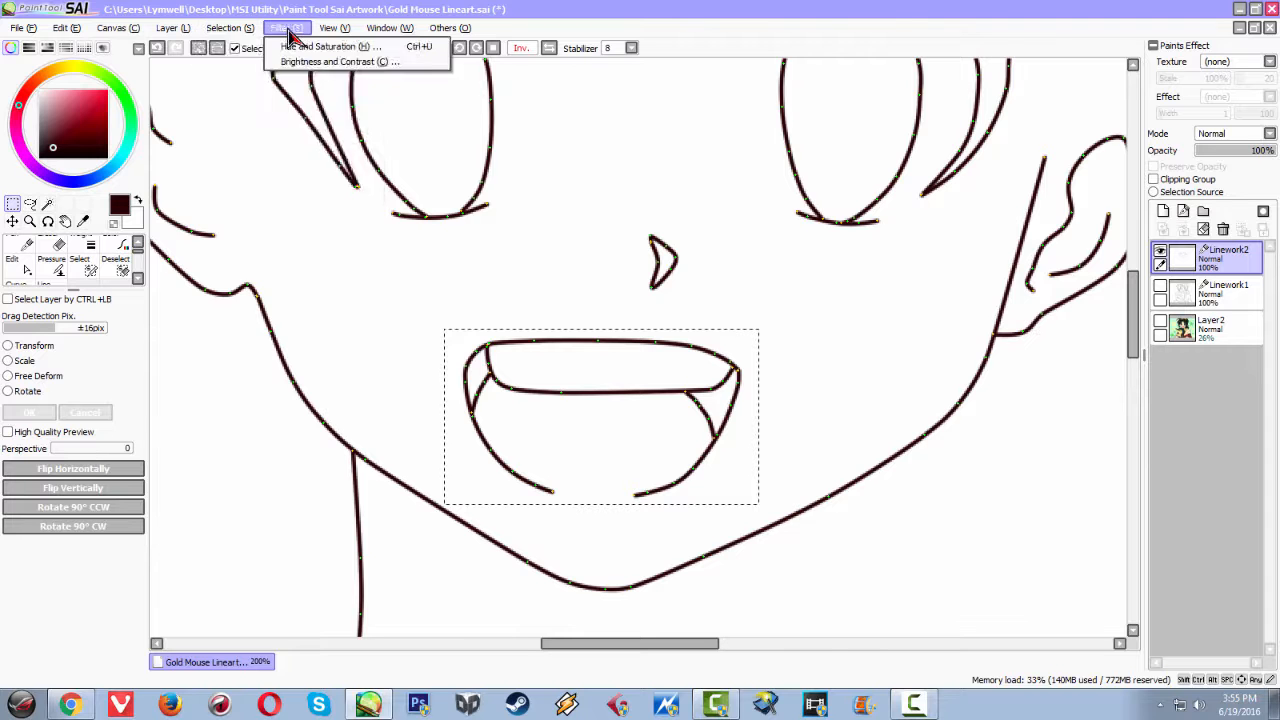
mouse_move(195, 35)
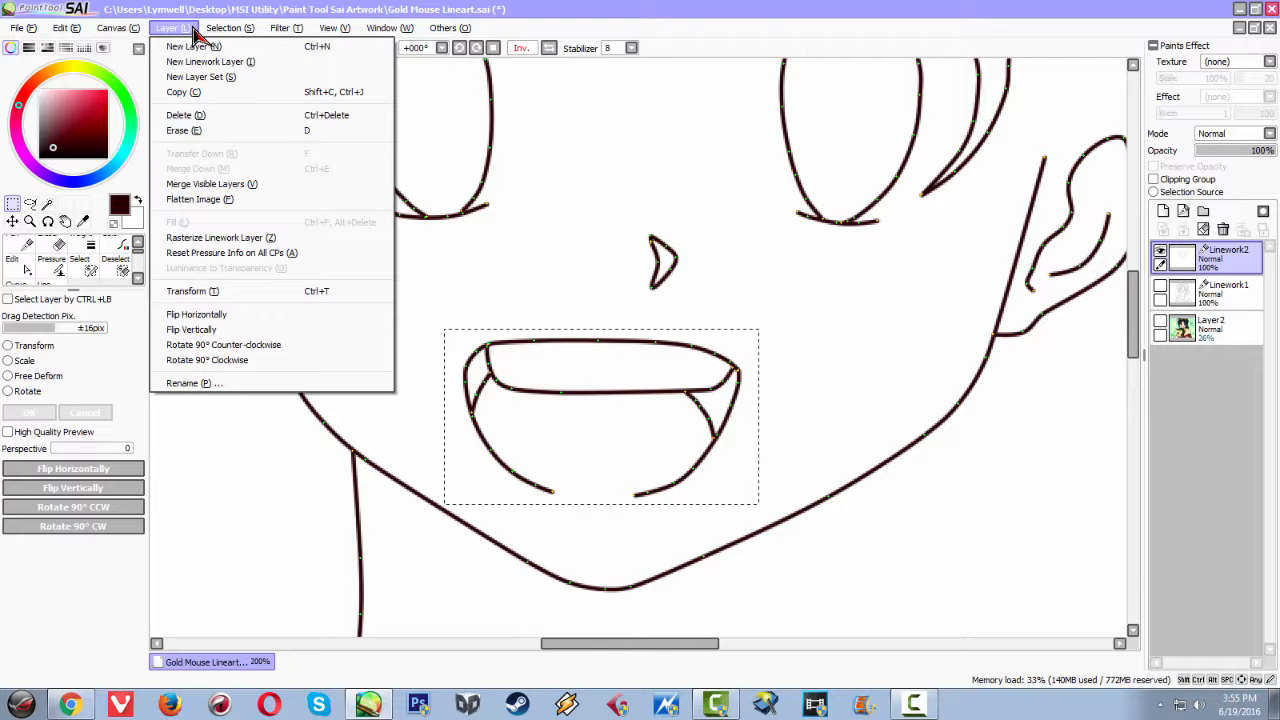
mouse_move(274, 35)
mouse_move(341, 38)
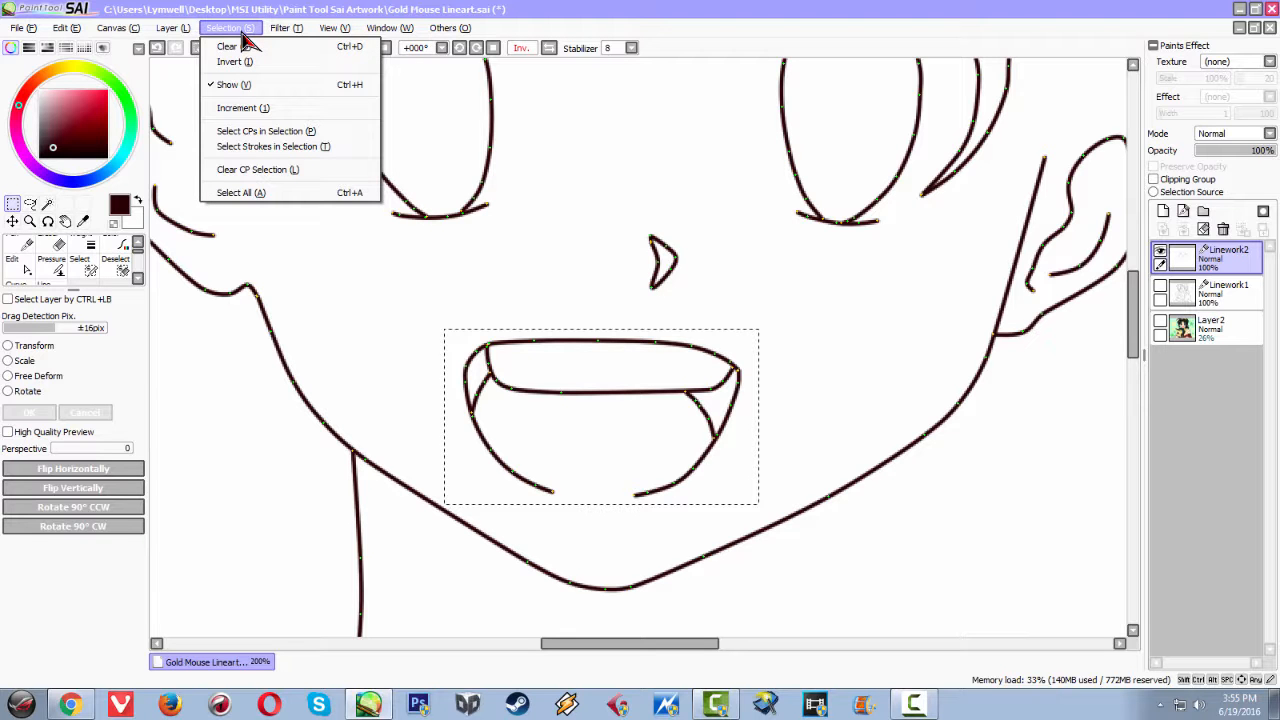
click(262, 156)
drag(584, 378, 656, 377)
key(ctrl+z)
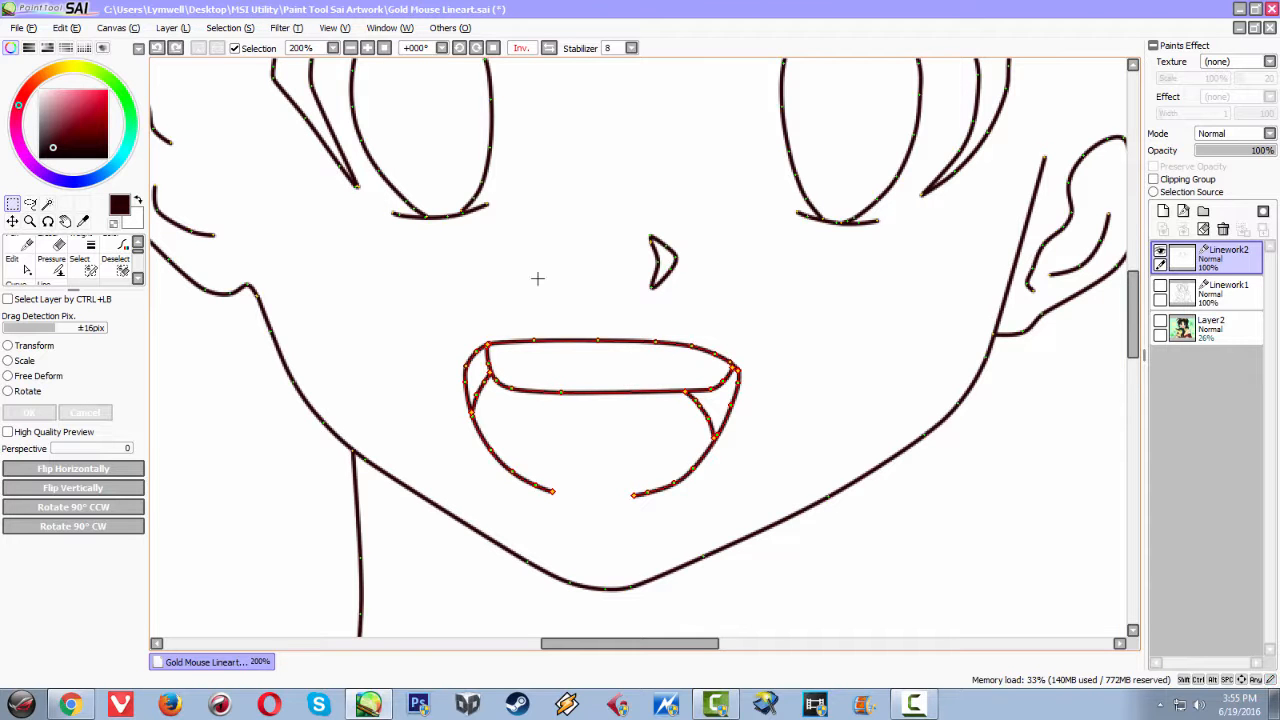
Clear the control-point selection on the mouth strokes
click(229, 28)
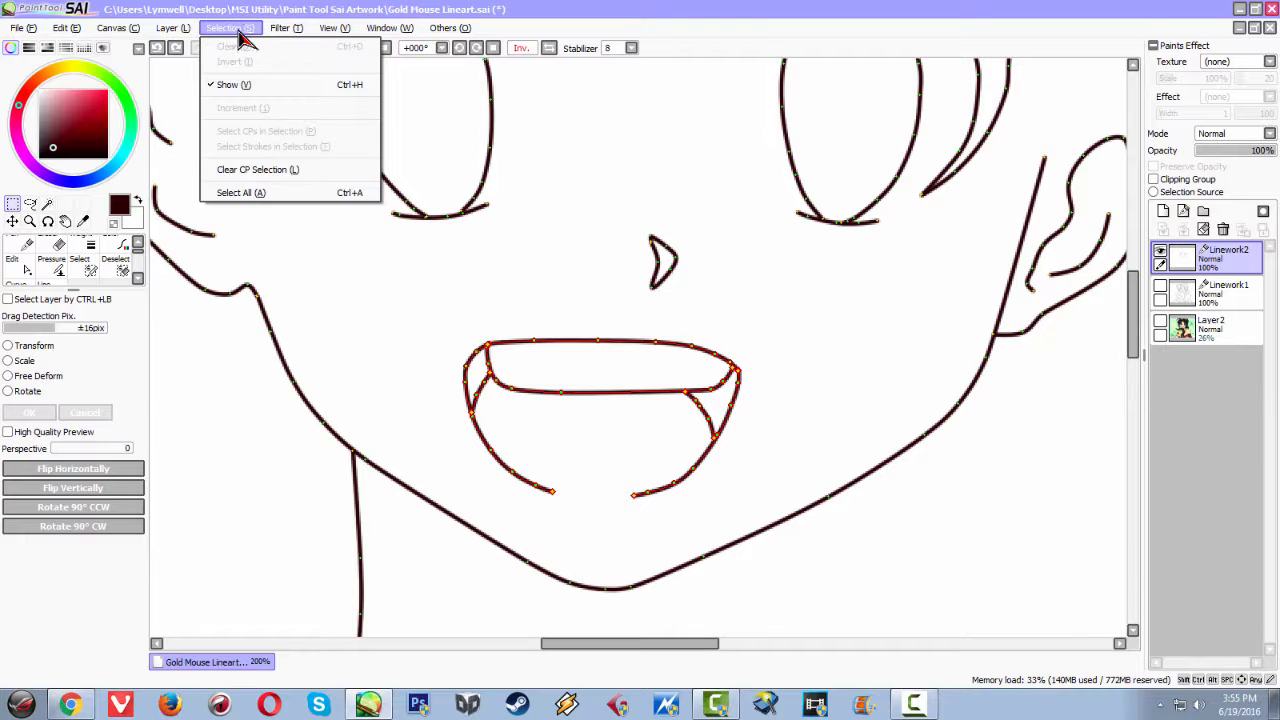
mouse_move(199, 30)
mouse_move(246, 36)
click(255, 172)
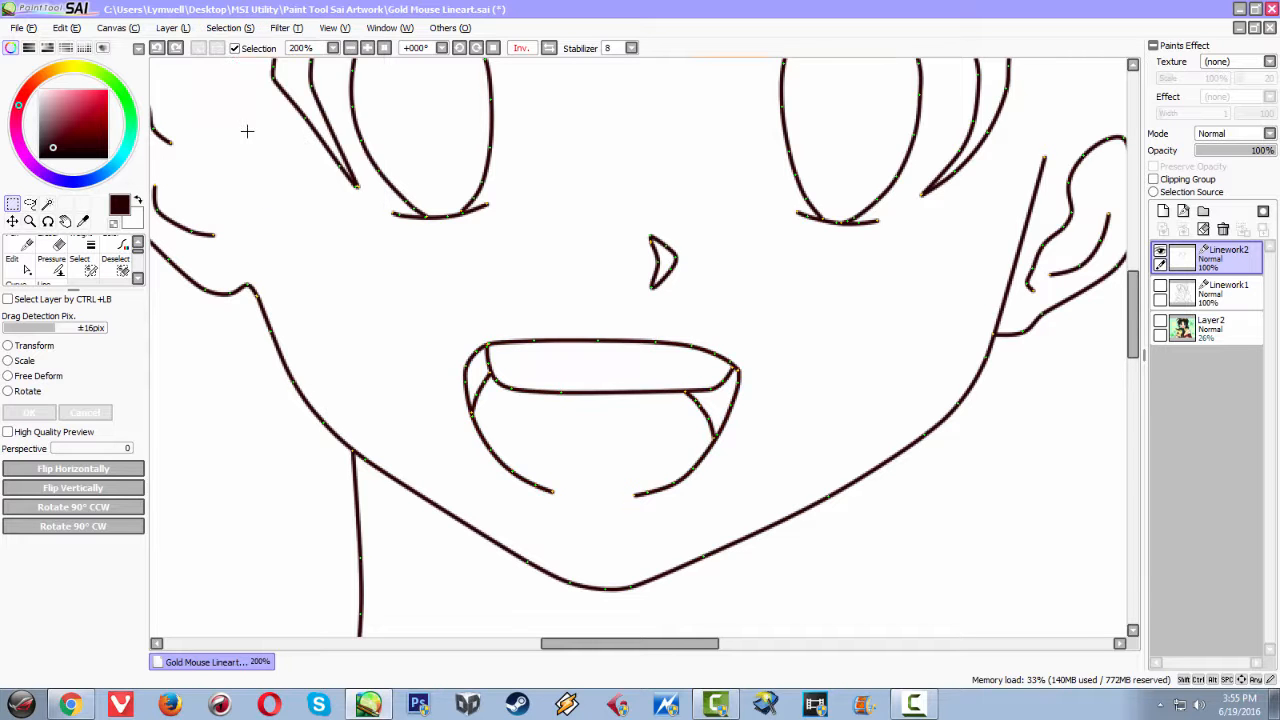
click(232, 36)
mouse_move(283, 45)
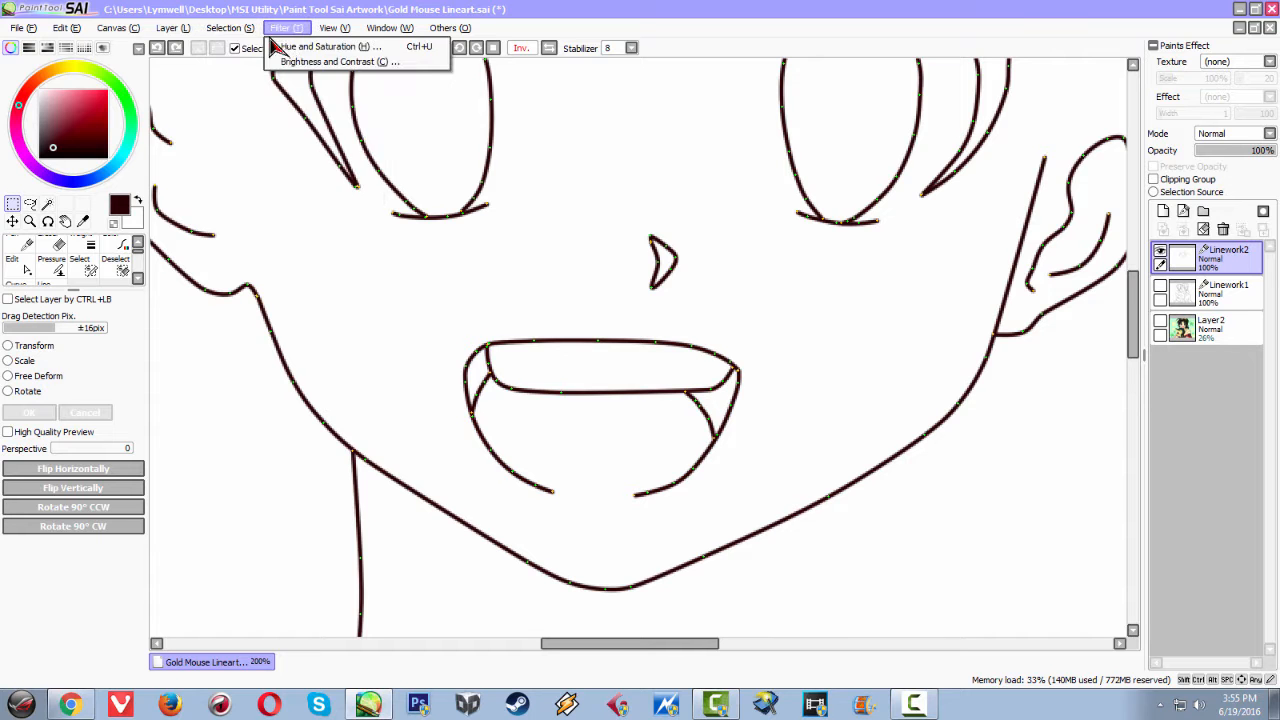
Draw a rectangular selection around the whole mouth and select all control points inside it
click(17, 206)
drag(444, 326, 757, 498)
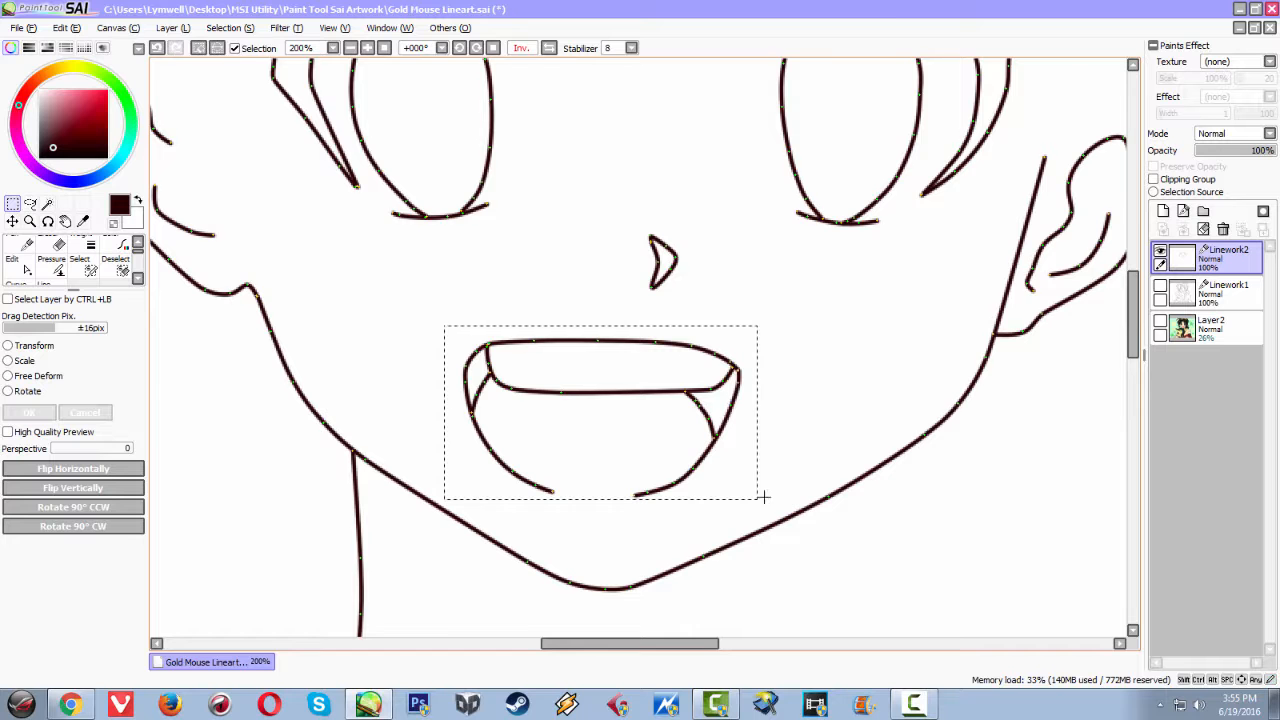
click(224, 30)
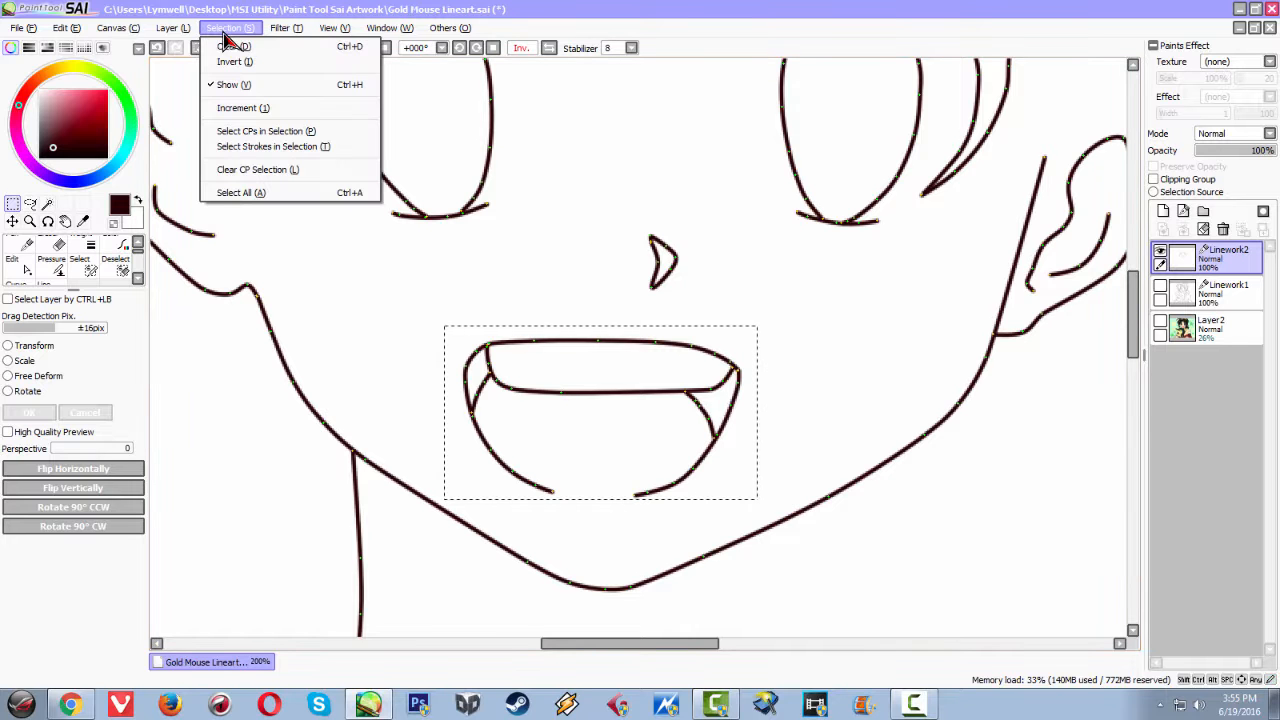
click(270, 131)
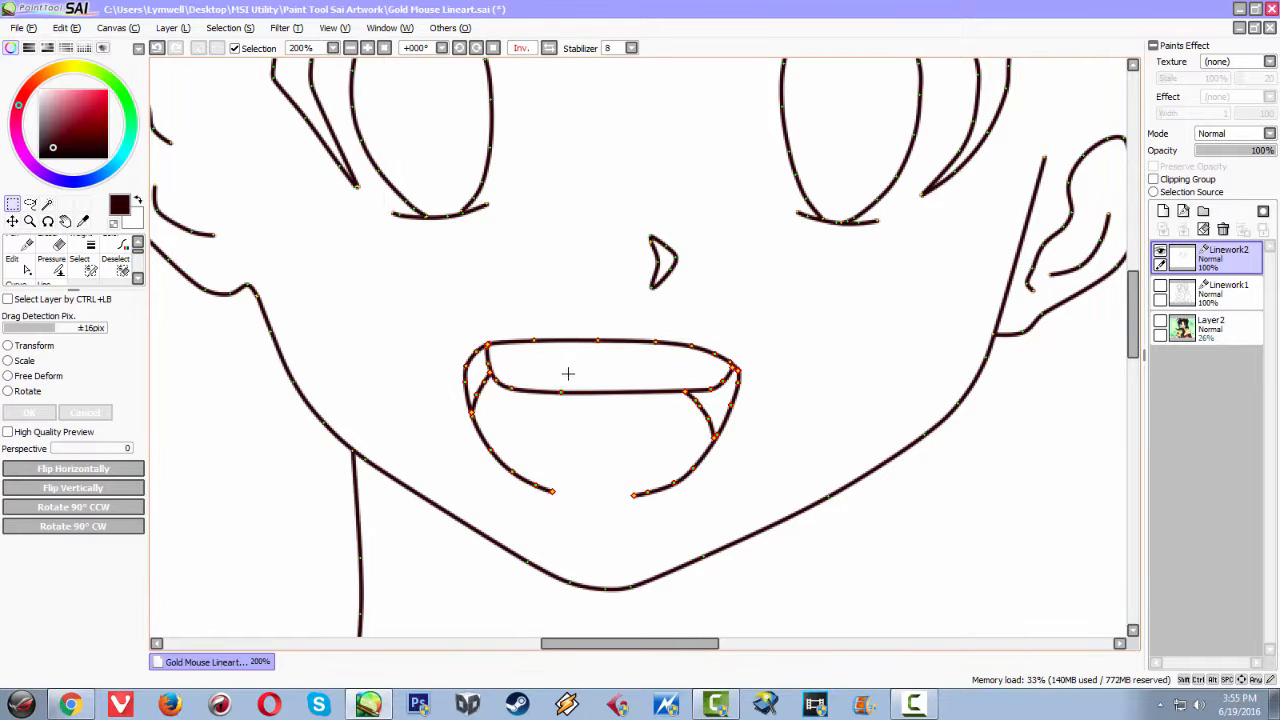
Shift the mouth sideways toward the right-hand ear in the mirrored view and fine-tune its position below the nose
drag(561, 361, 646, 366)
mouse_move(446, 320)
mouse_down()
mouse_move(703, 394)
mouse_move(755, 500)
mouse_move(744, 505)
mouse_up()
drag(614, 386, 655, 383)
scroll(774, 378, down, 2)
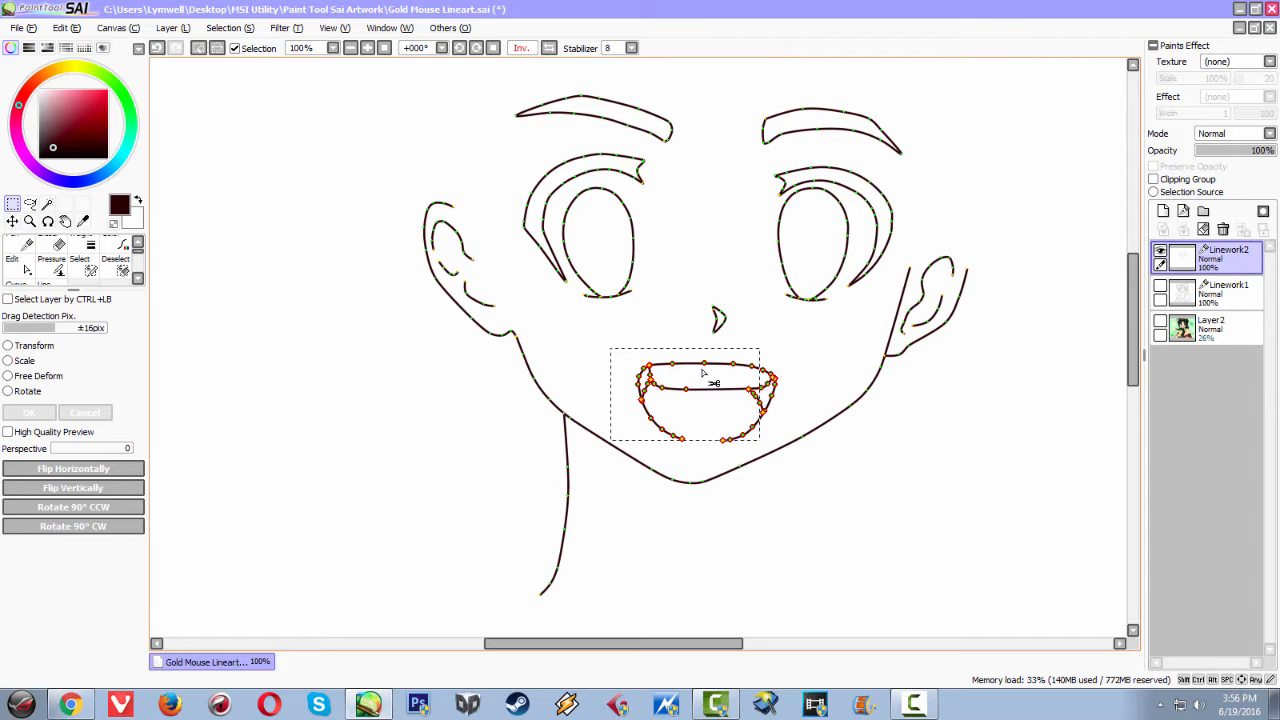
mouse_move(716, 370)
mouse_down()
mouse_move(726, 383)
mouse_move(717, 371)
mouse_up()
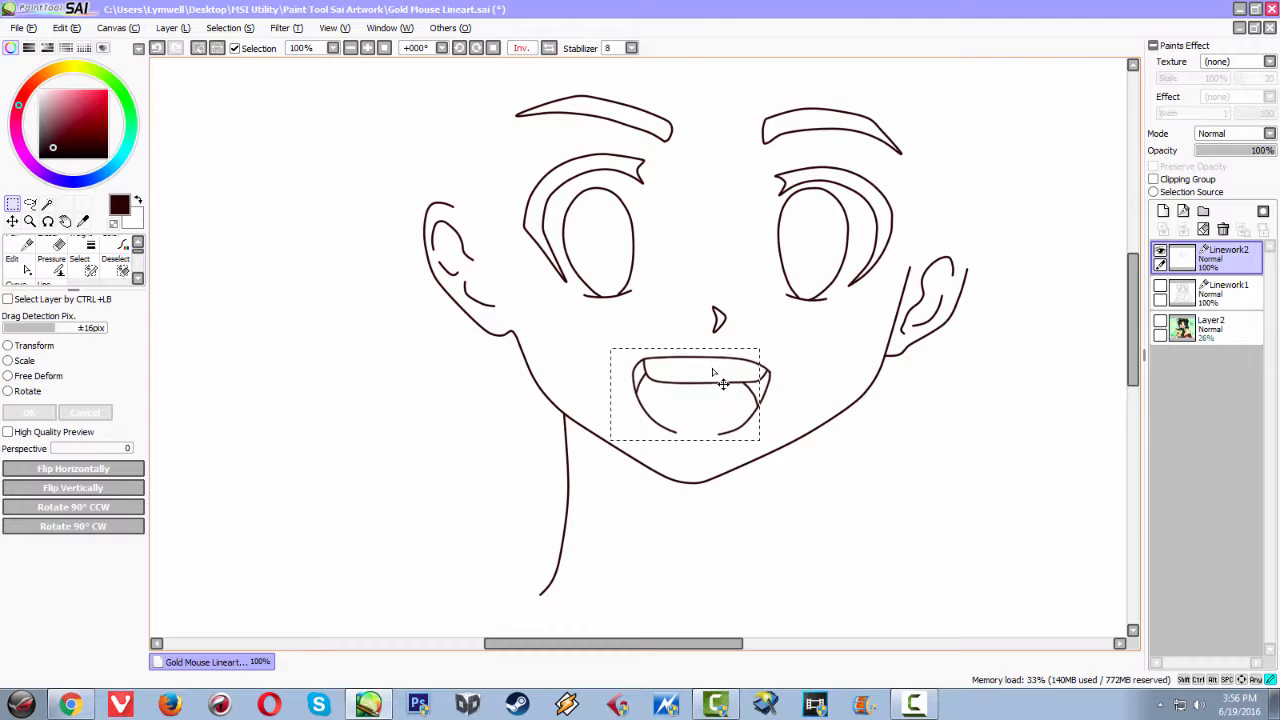
scroll(805, 358, down, 1)
scroll(790, 362, up, 2)
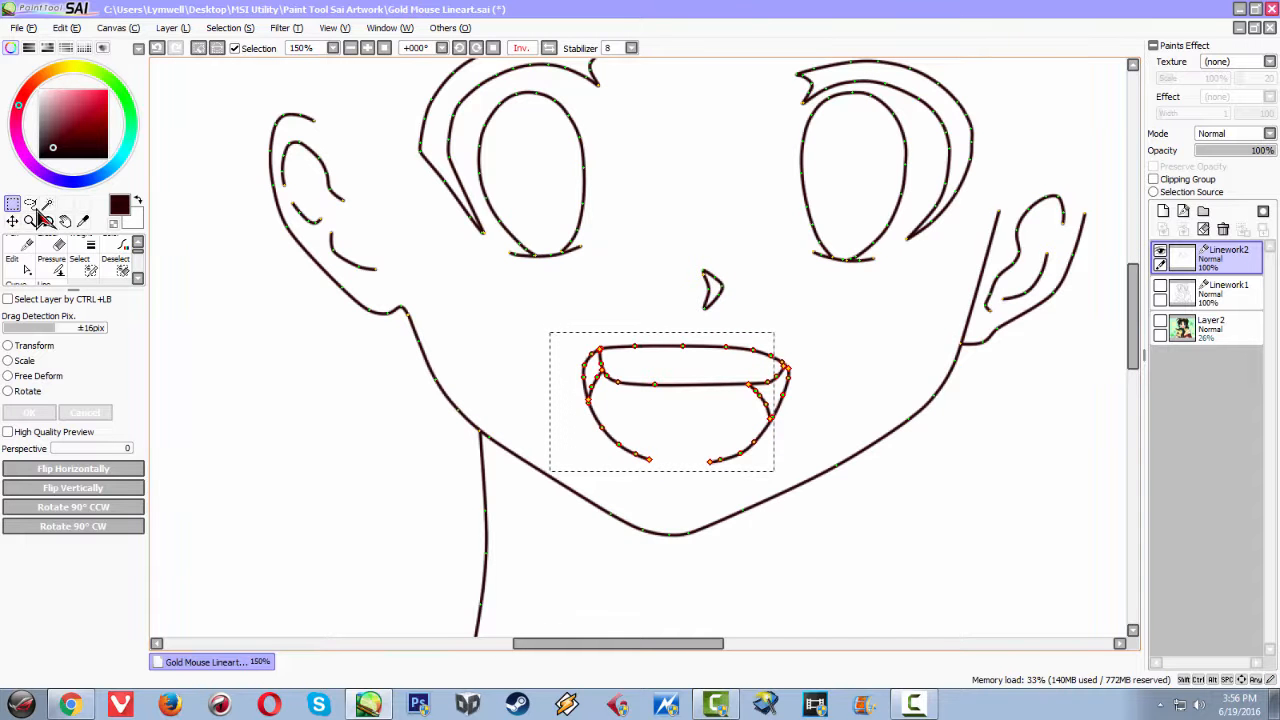
mouse_move(675, 366)
mouse_down()
mouse_move(653, 366)
mouse_move(666, 369)
mouse_up()
Return the canvas to its normal orientation and clear both the rectangular selection and the mouth's control-point selection
key(h)
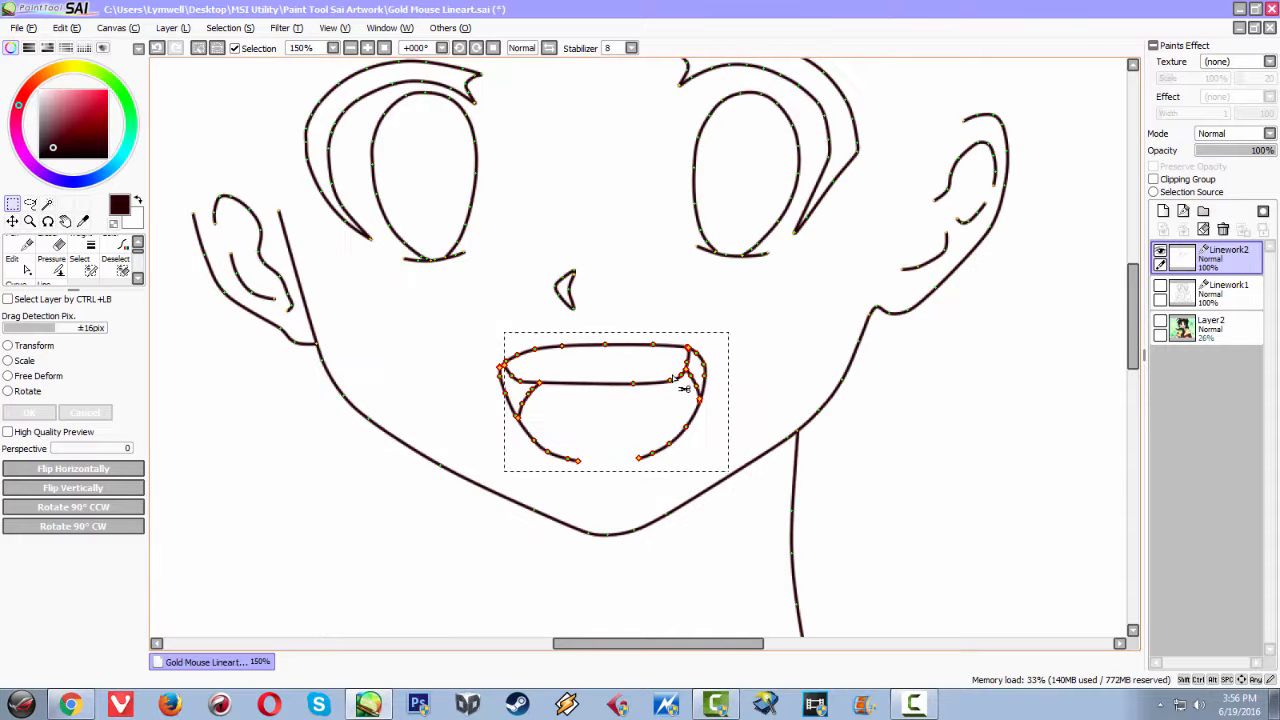
scroll(695, 376, down, 3)
scroll(755, 366, up, 2)
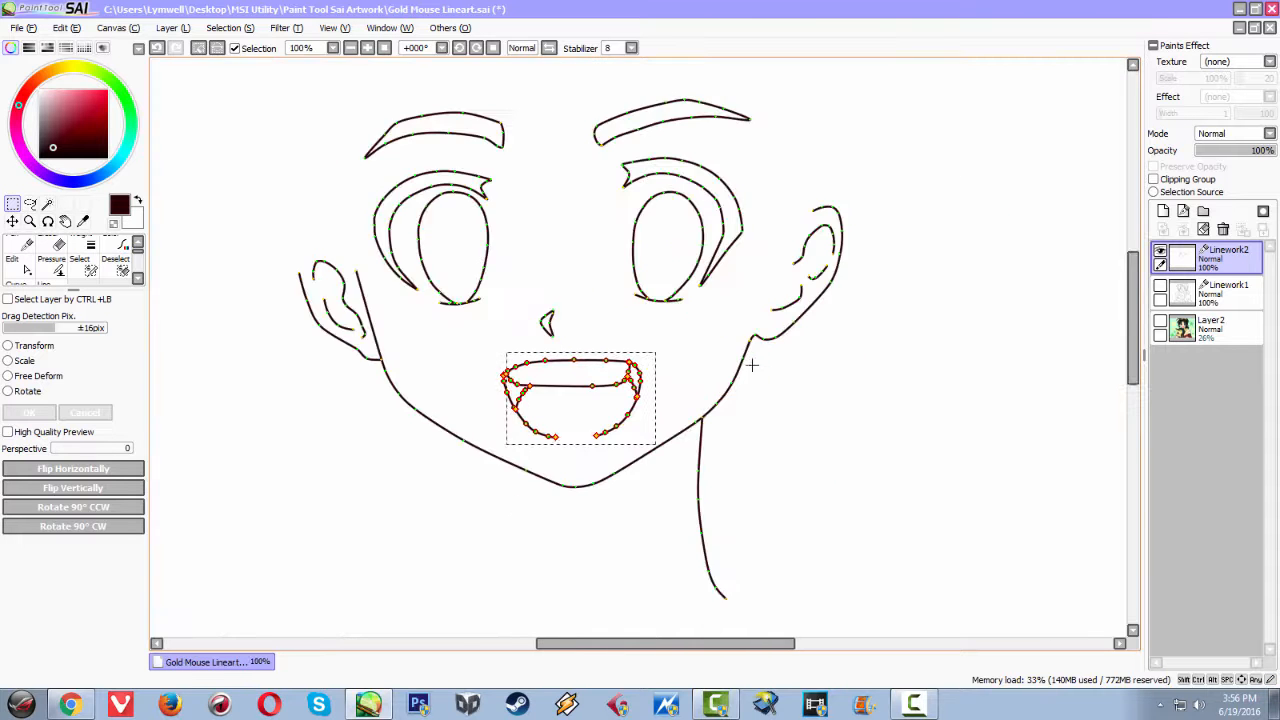
click(224, 28)
key(ctrl+d)
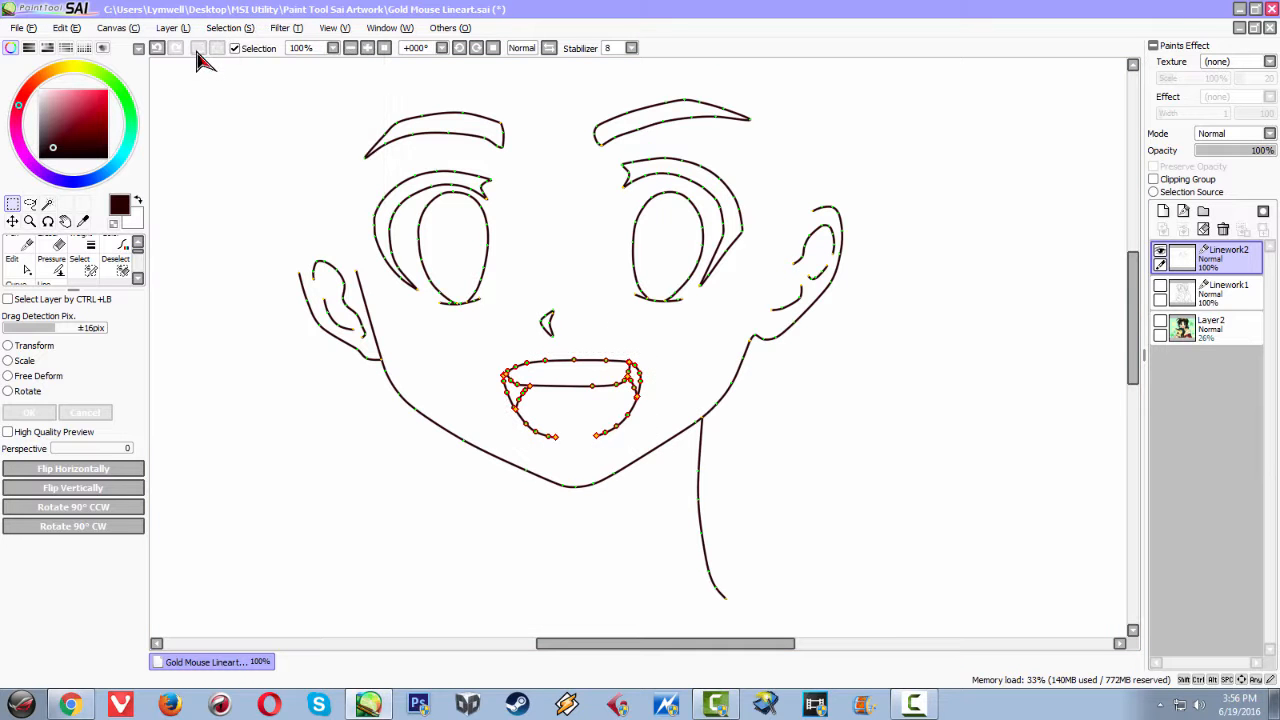
click(224, 28)
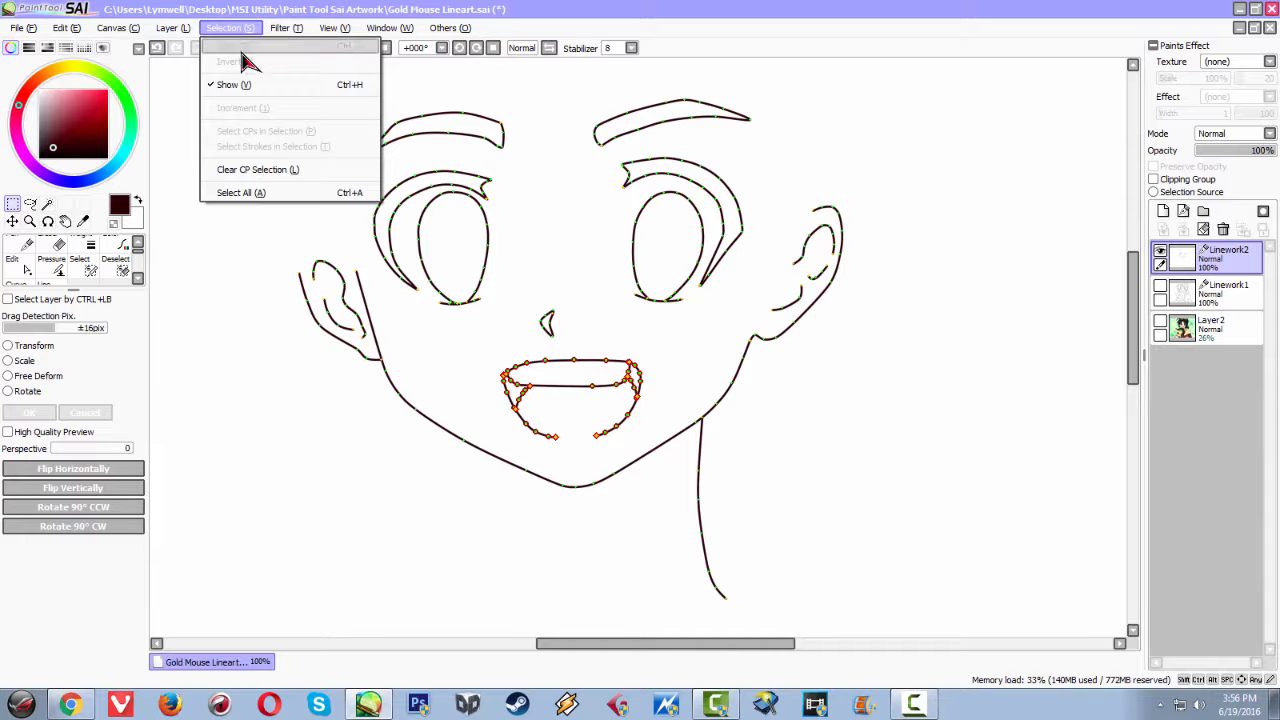
click(260, 180)
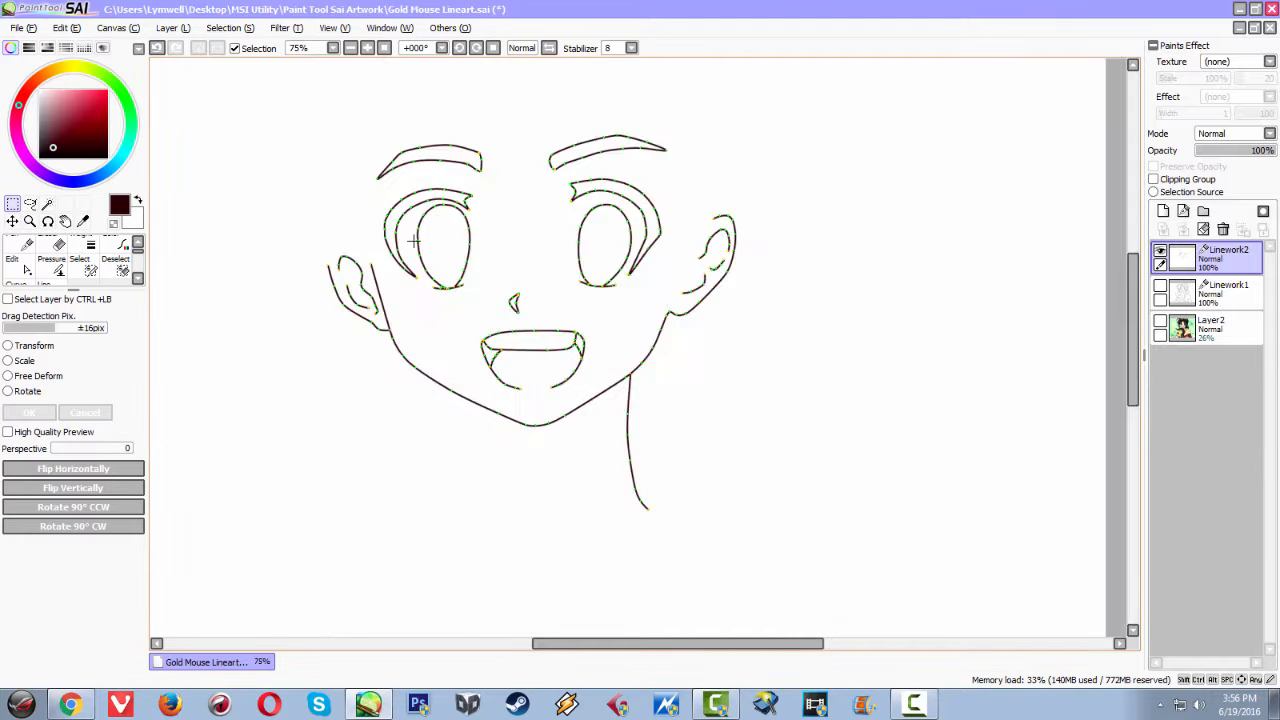
Examine the mouth's placement on the whole face in normal and mirrored views at several magnifications
scroll(411, 240, down, 4)
scroll(620, 229, up, 2)
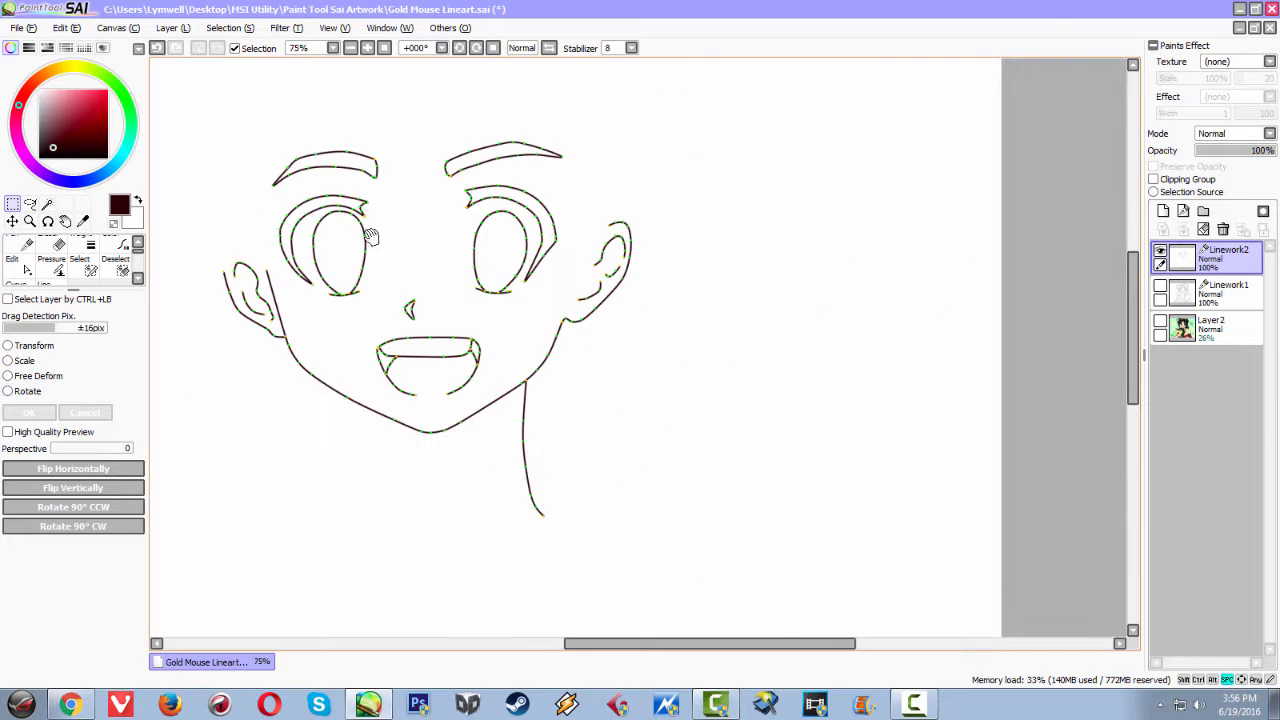
drag(365, 235, 480, 195)
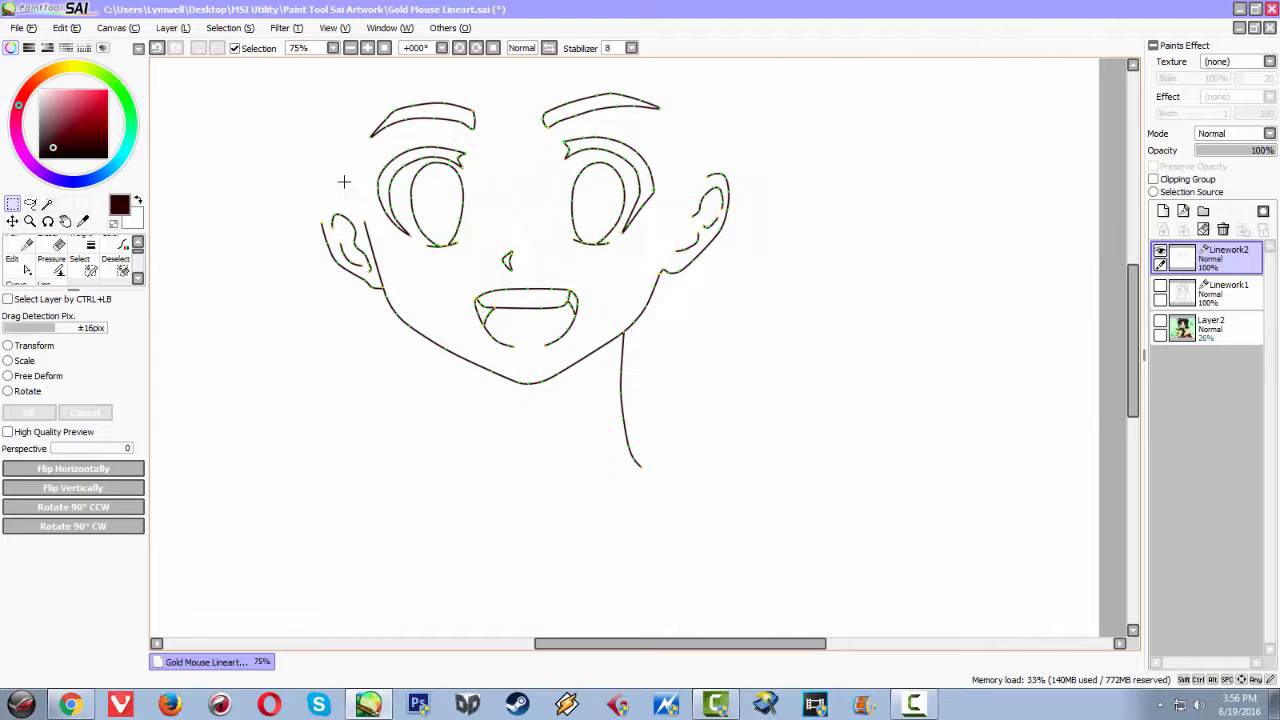
scroll(345, 190, up, 1)
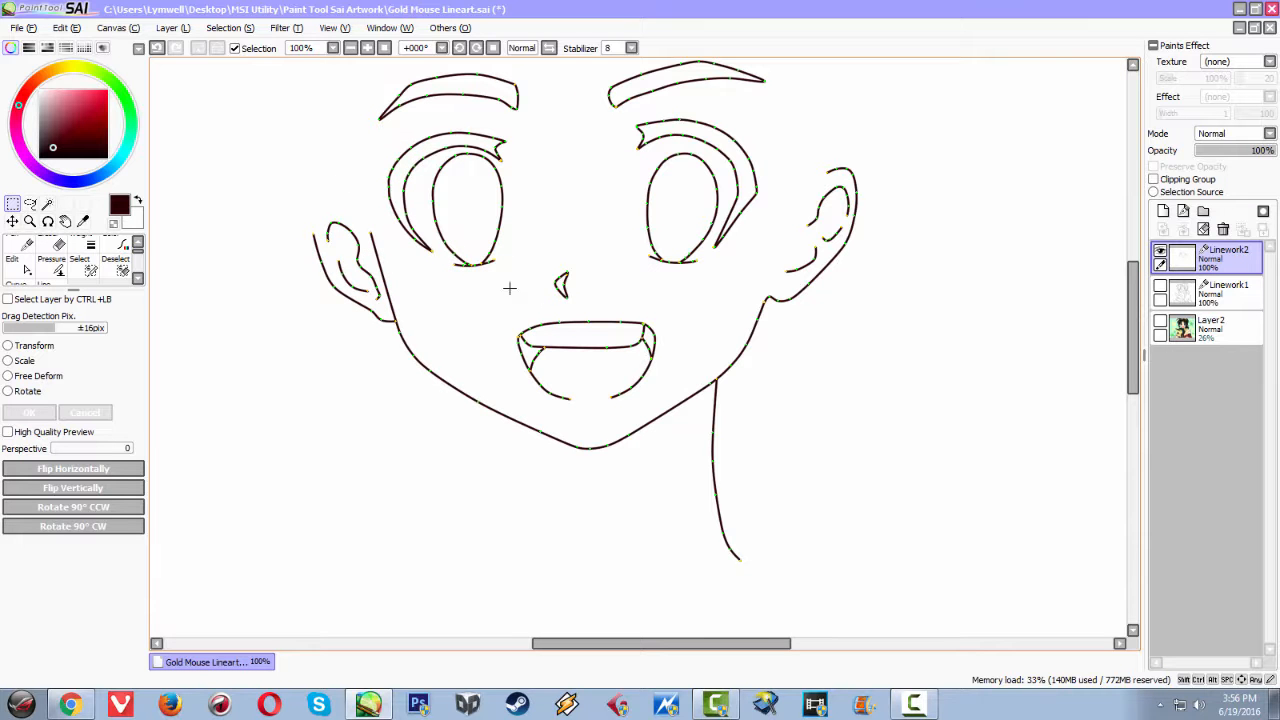
click(28, 270)
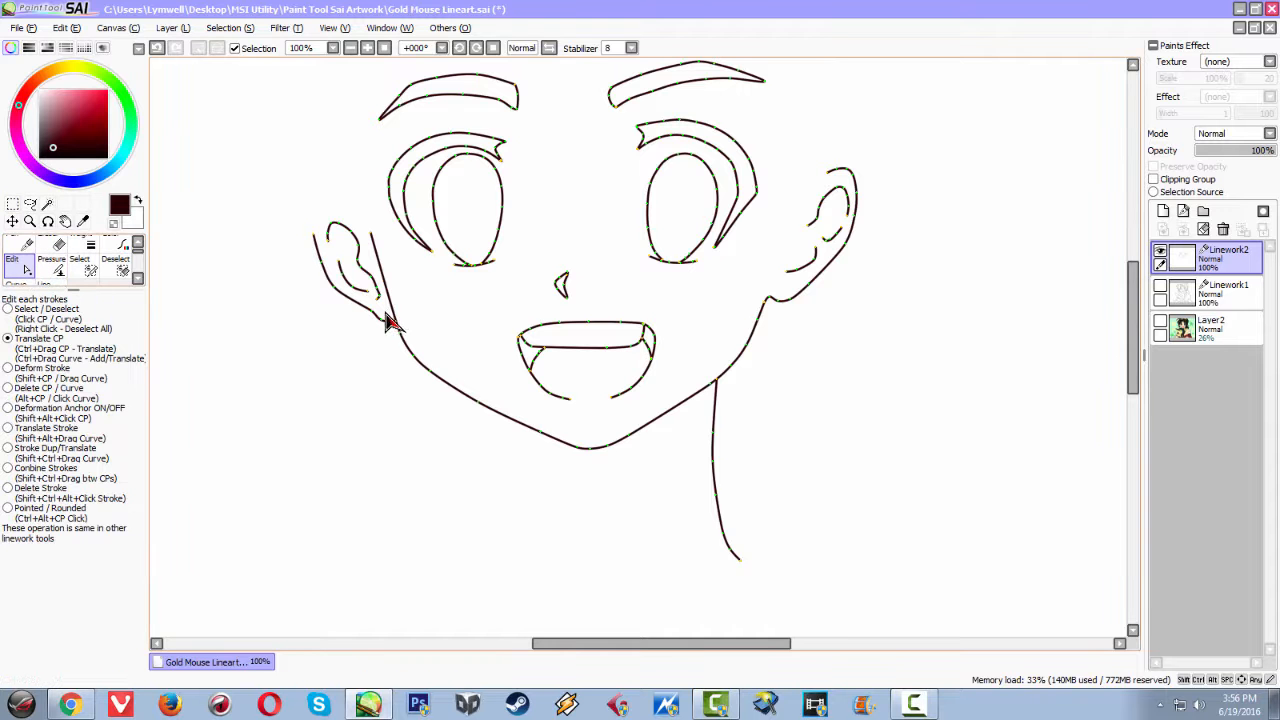
key(h)
scroll(852, 323, down, 2)
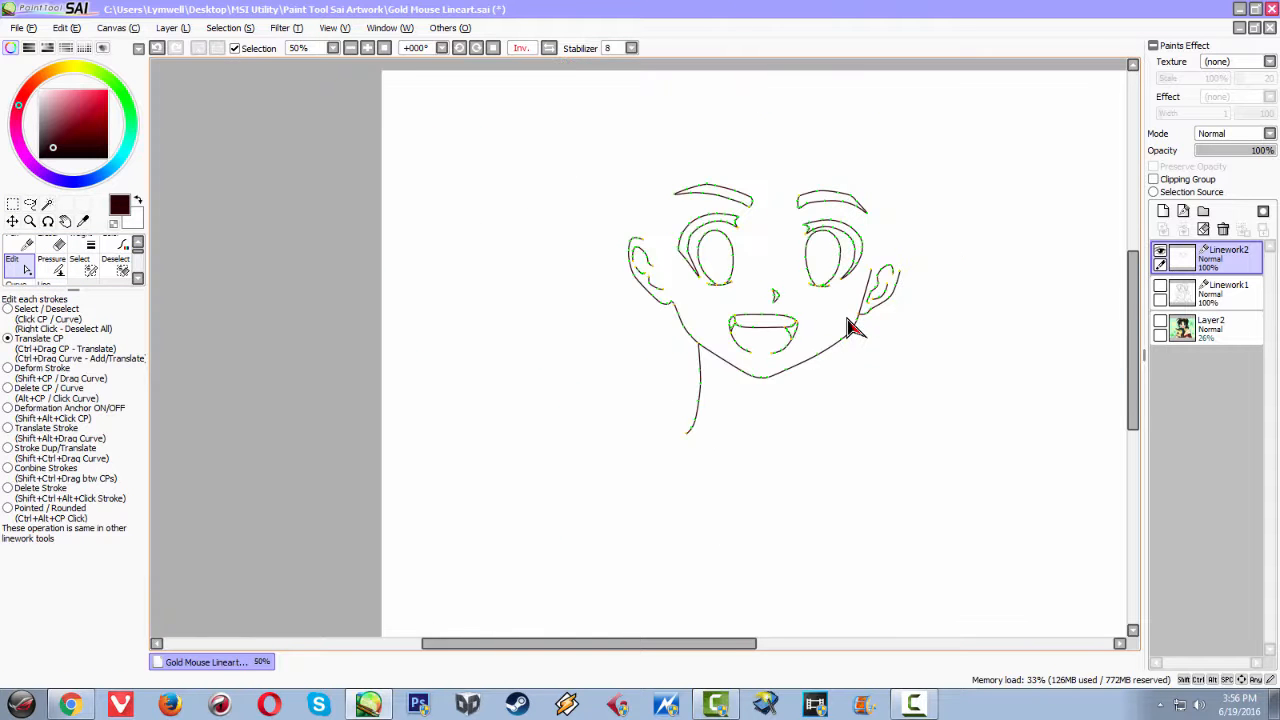
scroll(848, 327, up, 2)
scroll(845, 327, up, 1)
scroll(840, 326, down, 2)
scroll(840, 326, down, 2)
scroll(840, 326, up, 4)
Reselect the mouth's control points by enclosing the mouth in a new rectangular selection
click(12, 203)
drag(478, 297, 722, 433)
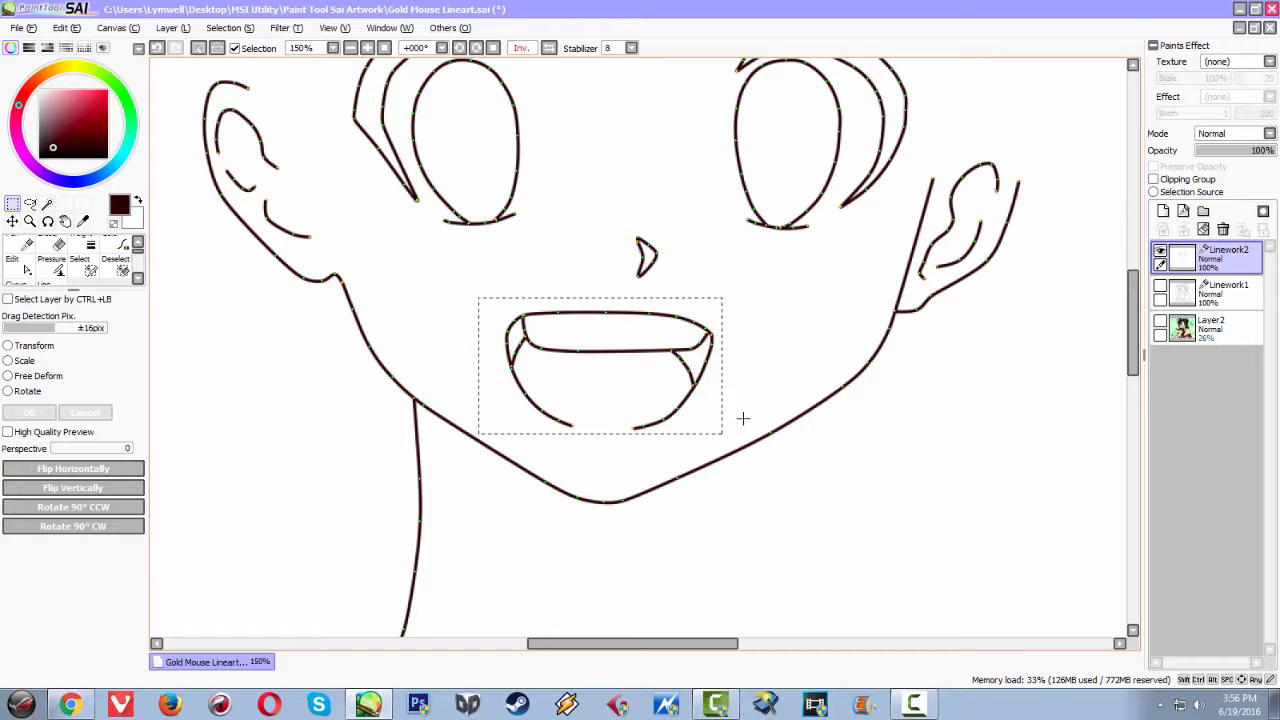
click(237, 30)
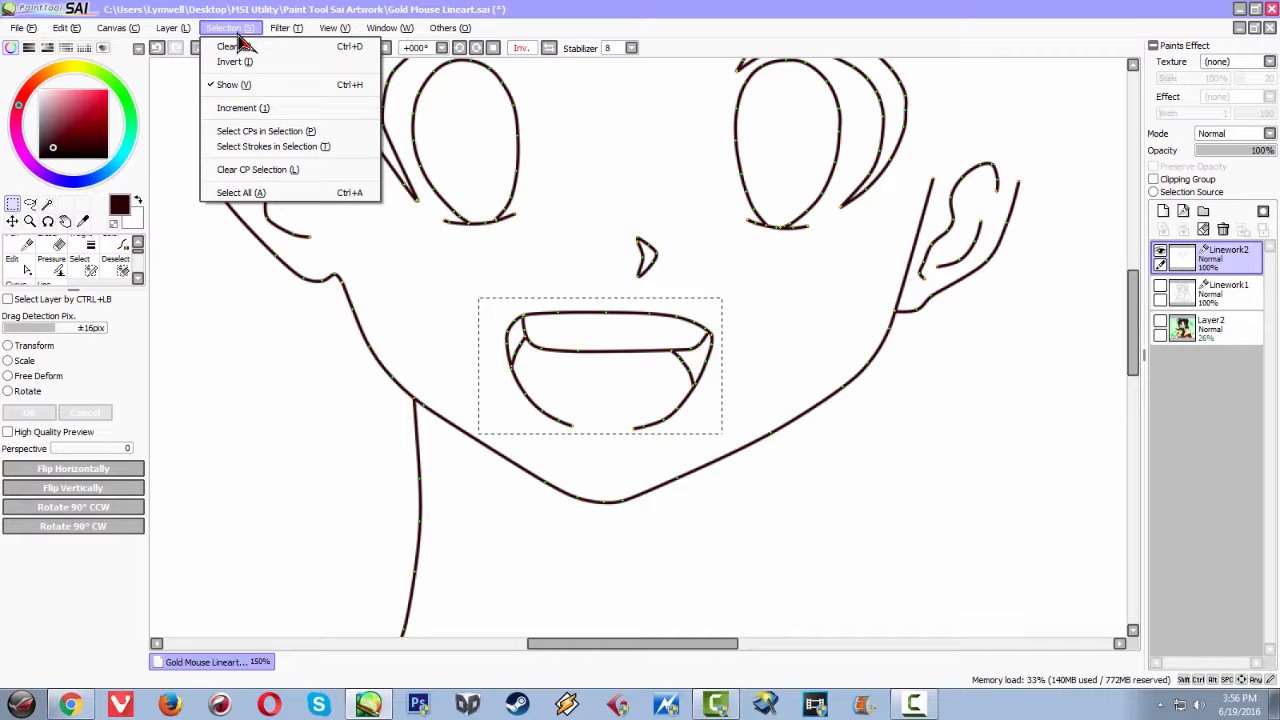
click(240, 133)
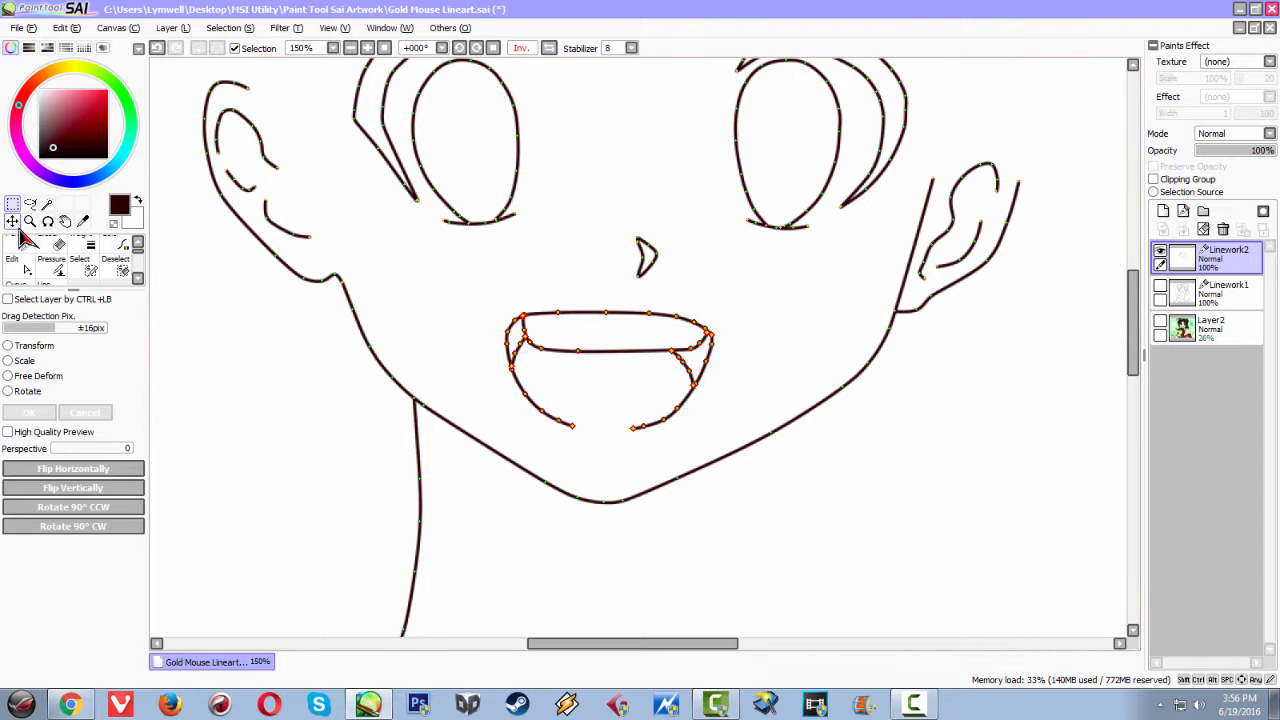
Nudge the selected mouth sideways with the Move tool and readjust it to sit centred above the chin
click(17, 225)
mouse_move(606, 332)
mouse_down()
mouse_move(636, 333)
mouse_move(625, 334)
mouse_up()
scroll(669, 332, down, 2)
scroll(664, 360, up, 1)
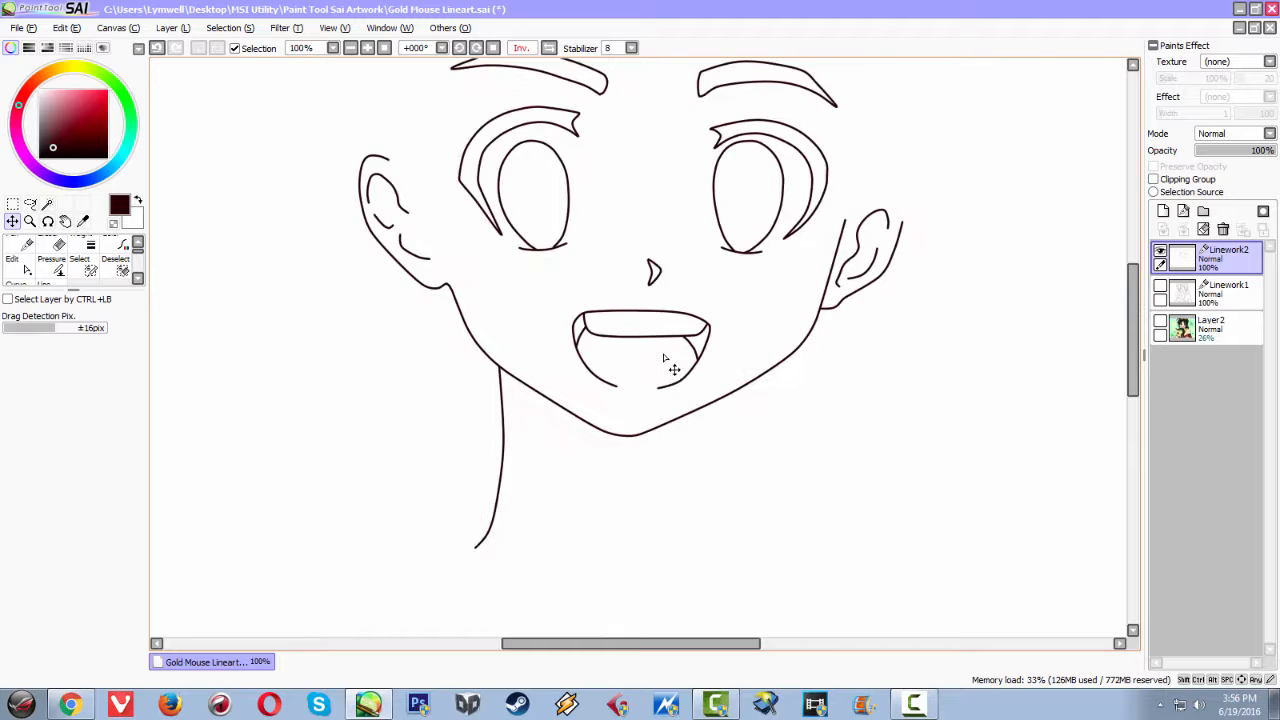
drag(590, 374, 507, 410)
drag(555, 369, 558, 372)
Compare the repositioned mouth in normal and mirrored views and switch back to editing strokes
key(h)
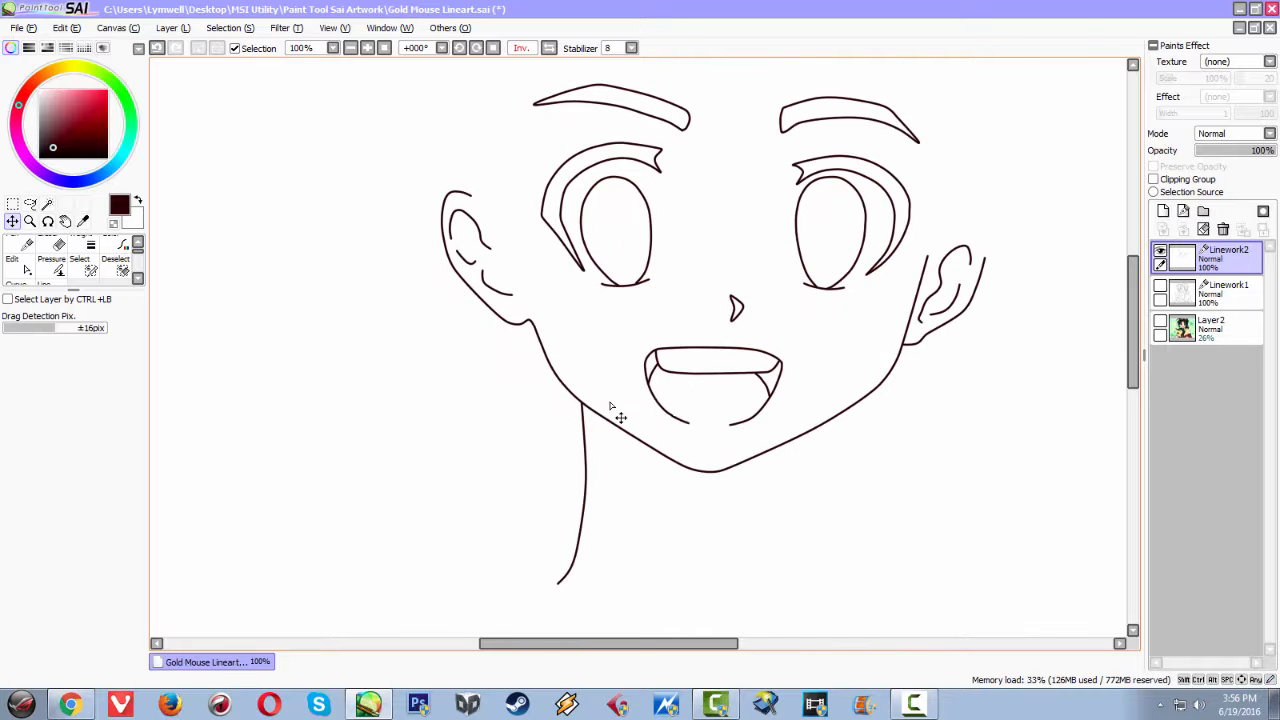
scroll(662, 405, down, 1)
scroll(705, 408, down, 1)
scroll(705, 408, up, 1)
key(h)
key(h)
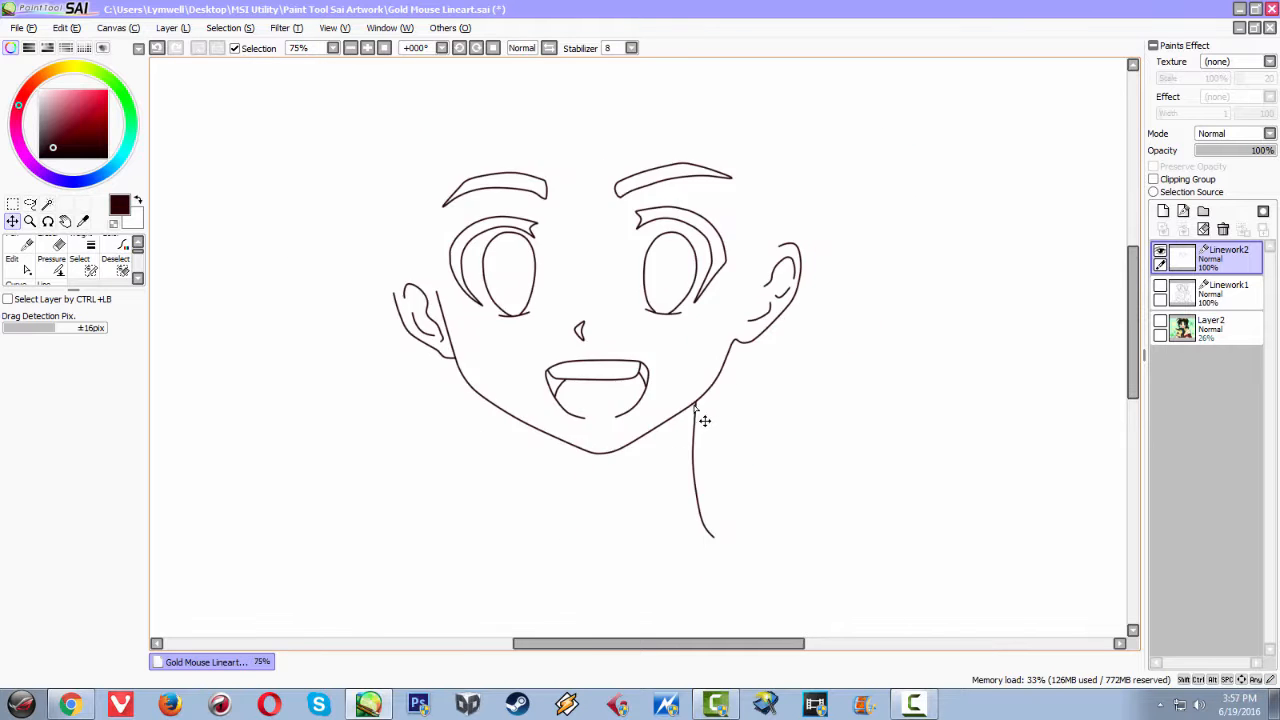
scroll(671, 409, up, 1)
scroll(523, 363, up, 1)
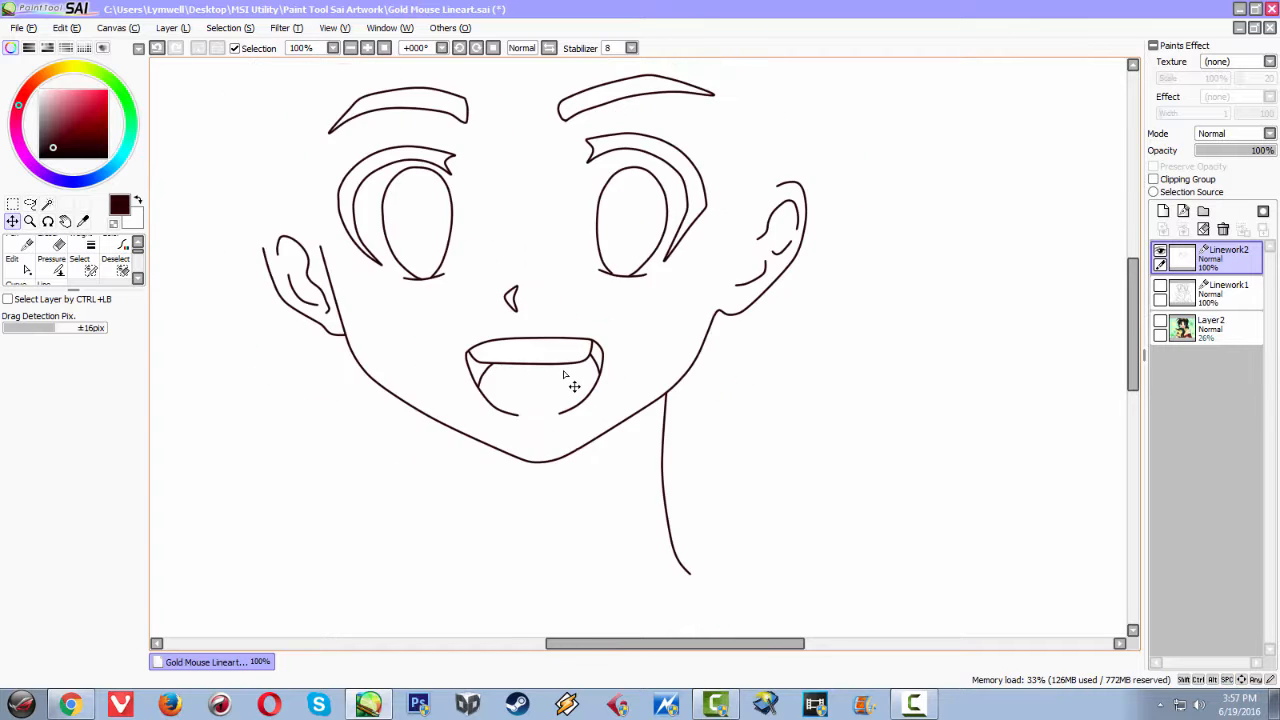
click(27, 268)
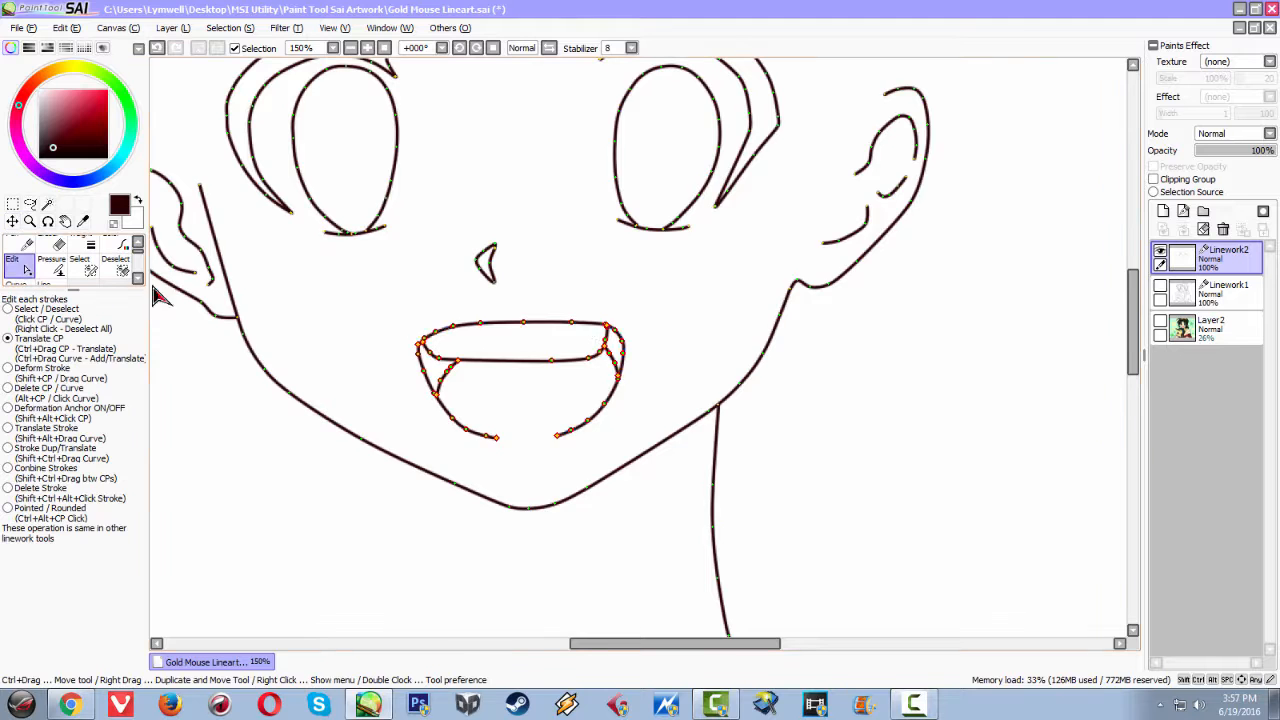
Fine-tune the control point at the open mouth's upper corner, on the side facing the neck
scroll(580, 337, up, 2)
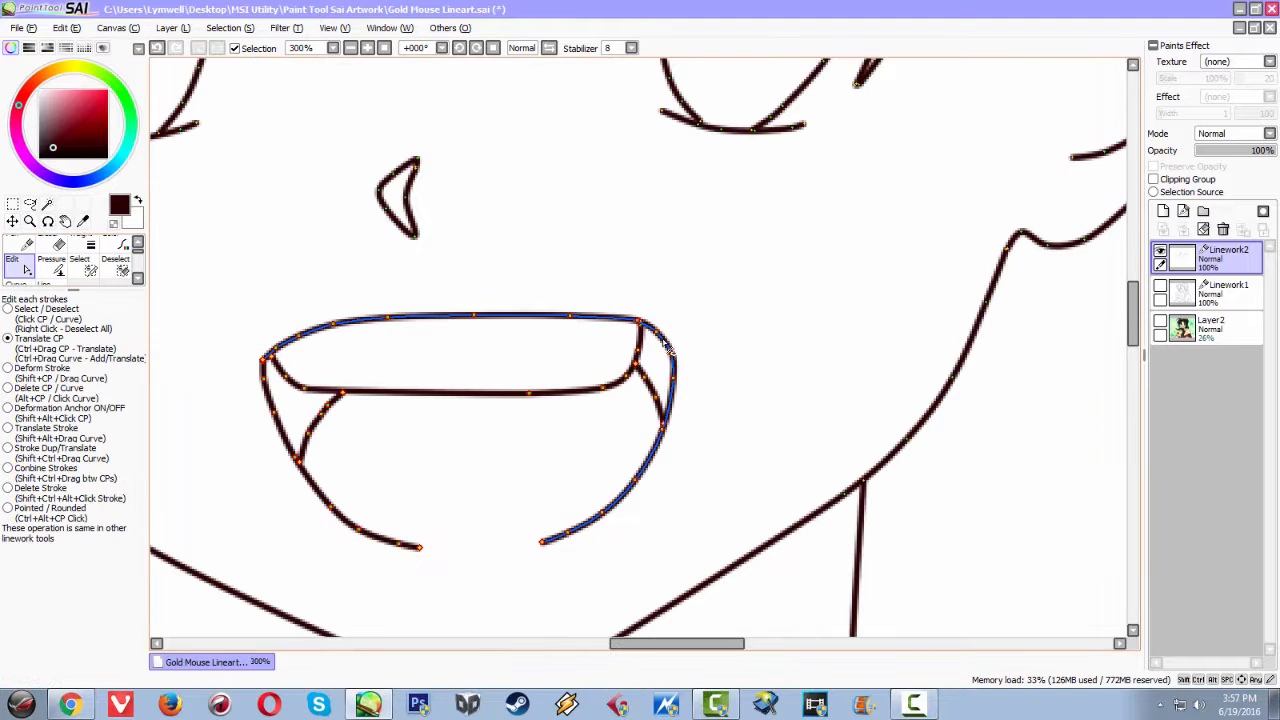
drag(638, 323, 638, 327)
scroll(577, 356, down, 2)
scroll(588, 372, down, 2)
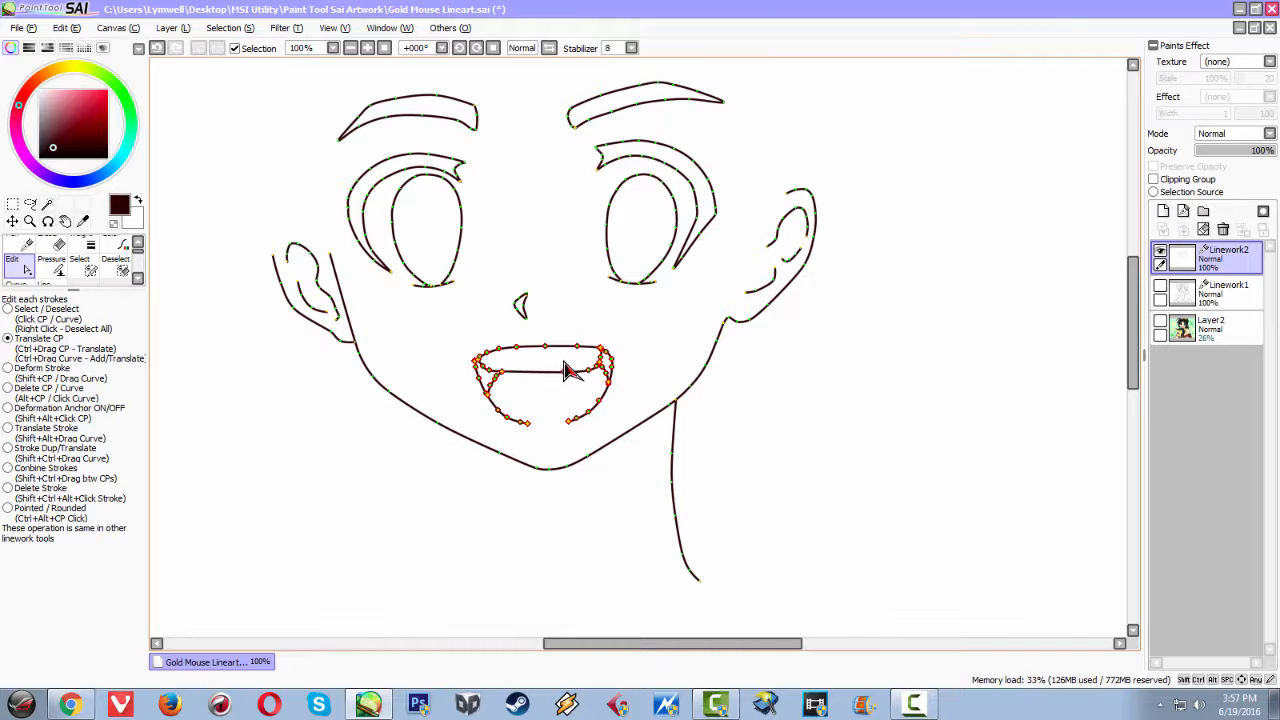
Nudge the selected mouth slightly with the Move tool in both mirrored and normal views to centre it above the chin
key(h)
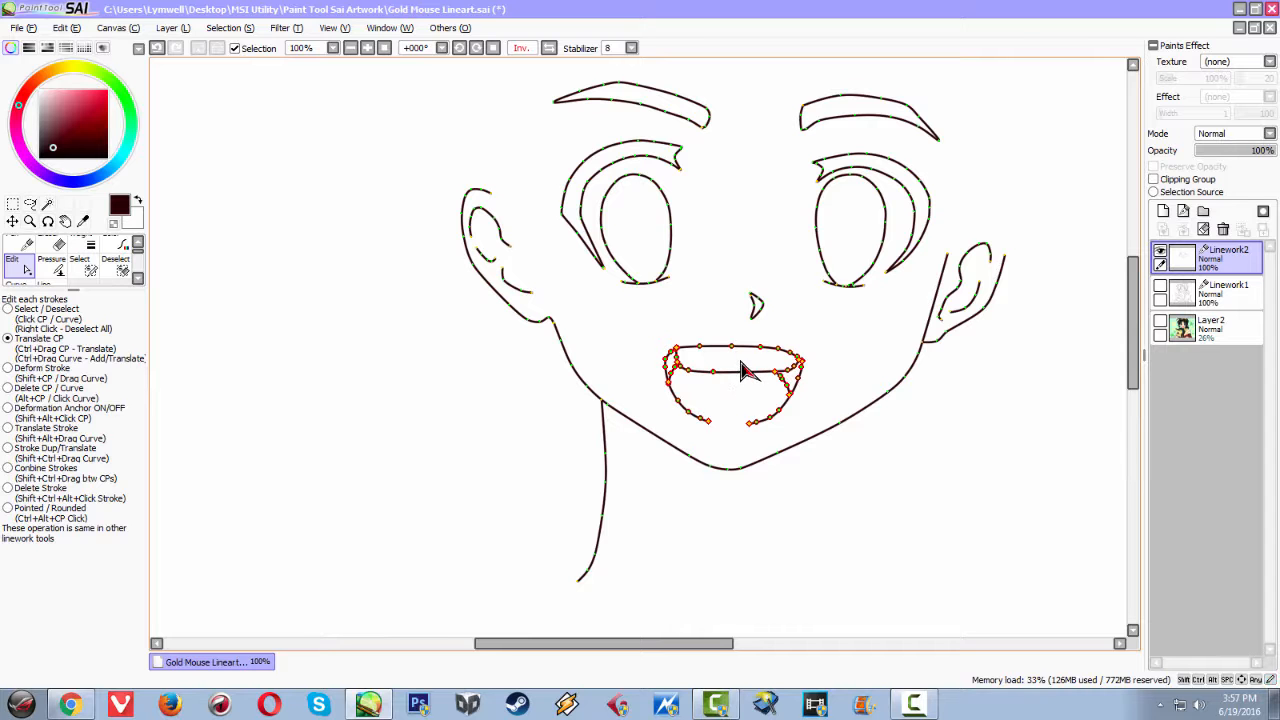
click(14, 224)
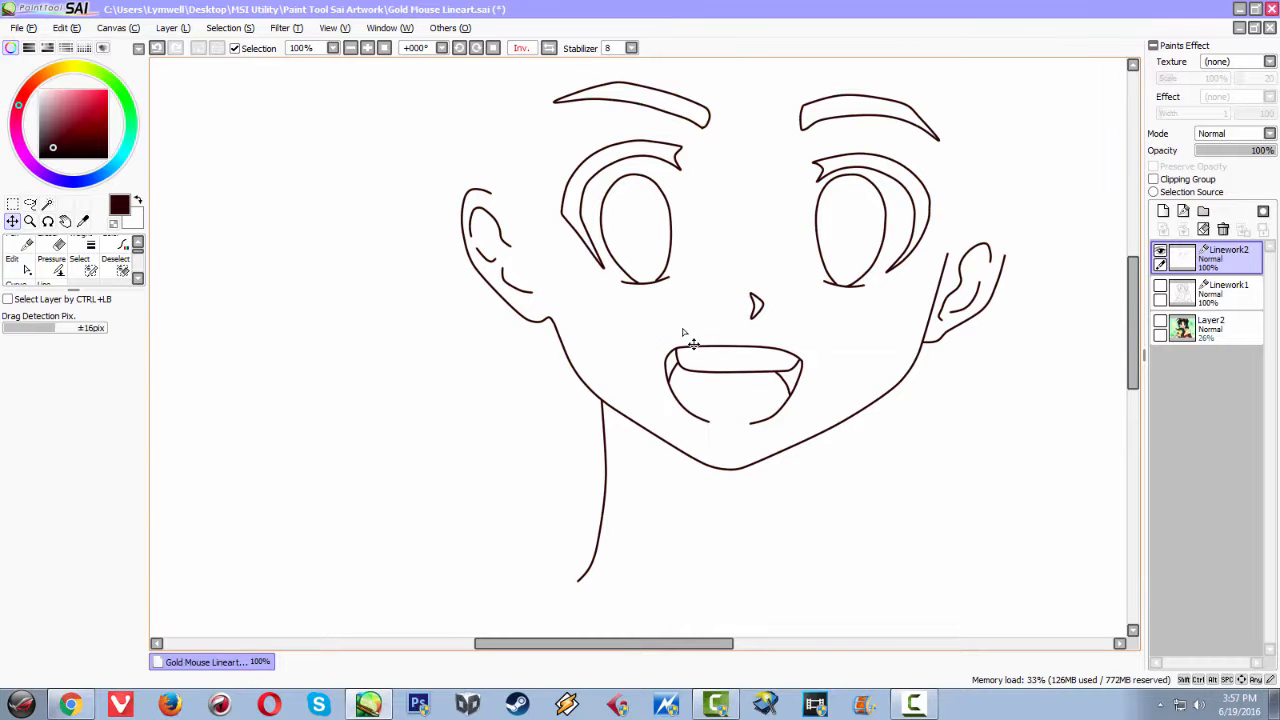
drag(731, 359, 733, 358)
key(h)
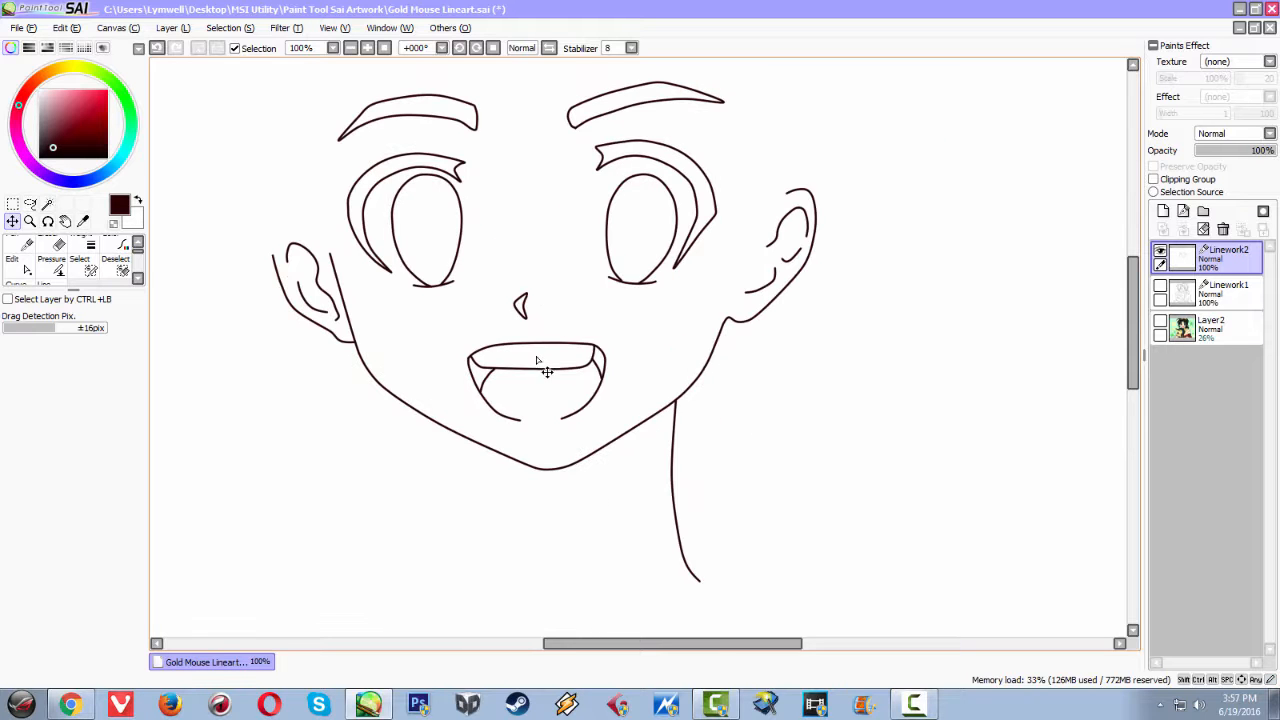
drag(543, 360, 547, 364)
Check the mouth's placement against the whole face in mirrored and normal views at several magnifications
scroll(659, 370, down, 2)
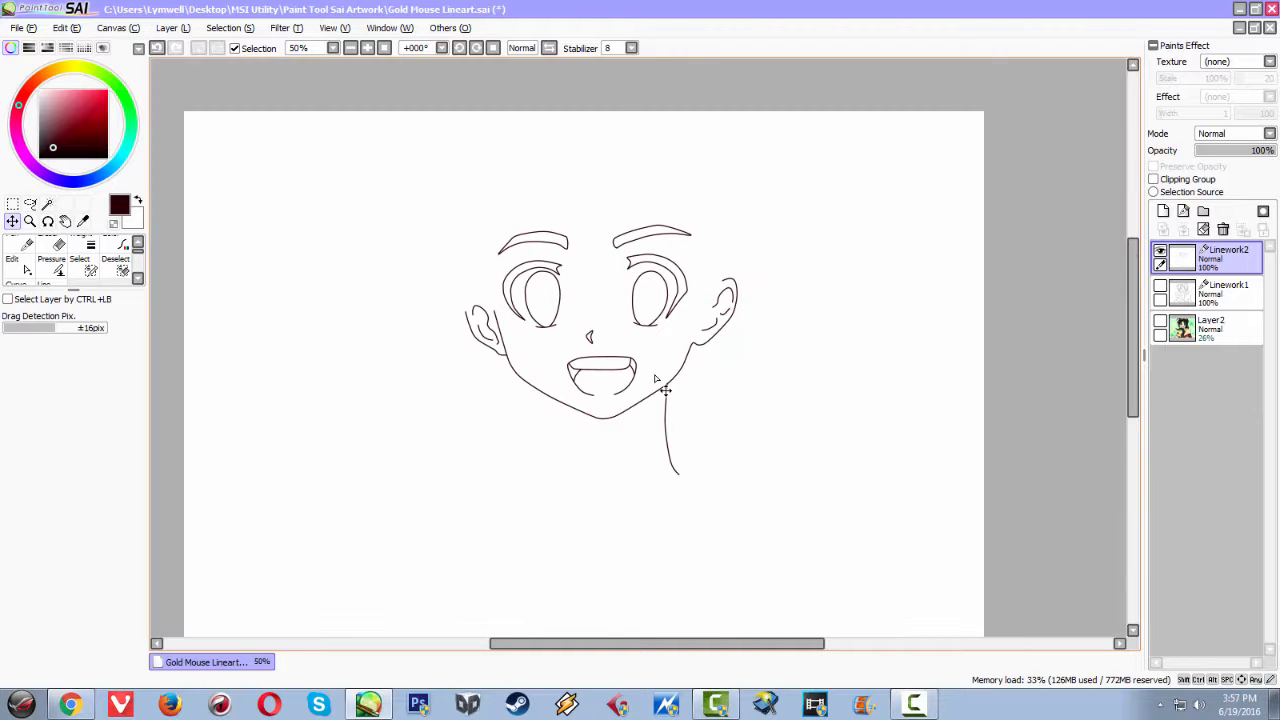
key(h)
key(h)
scroll(665, 360, up, 3)
scroll(575, 305, up, 1)
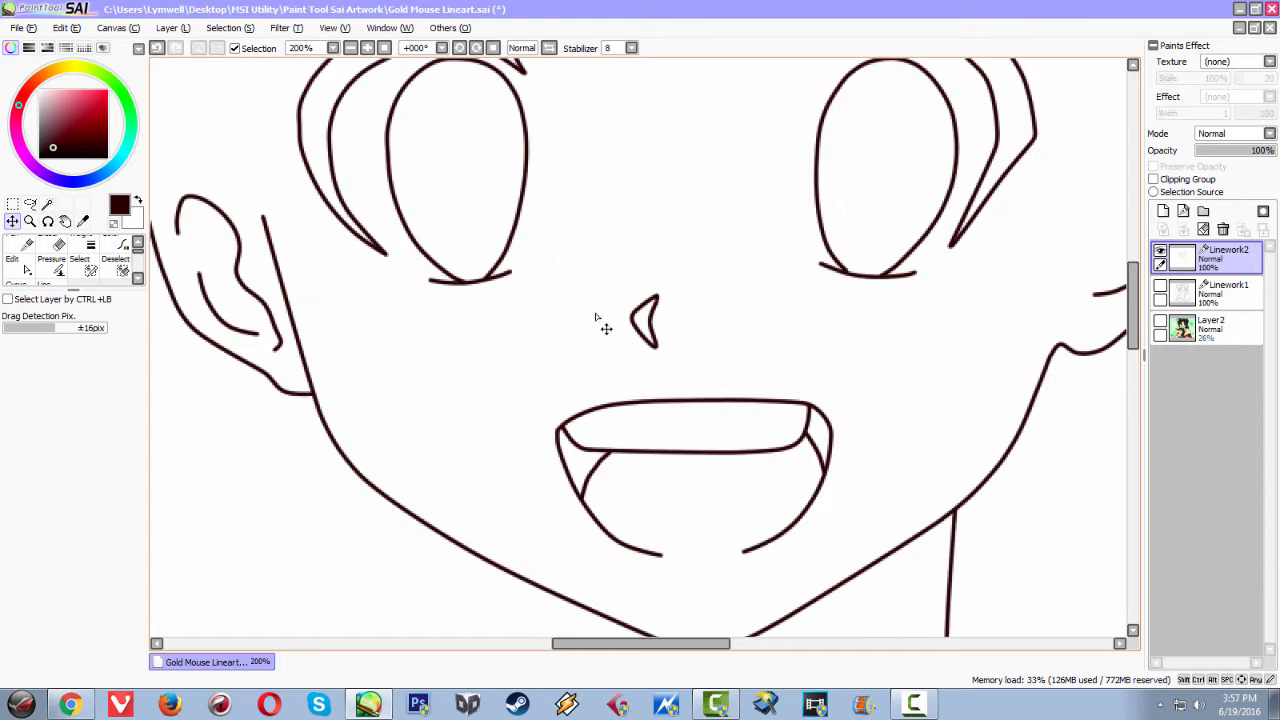
scroll(520, 340, up, 1)
drag(517, 349, 446, 333)
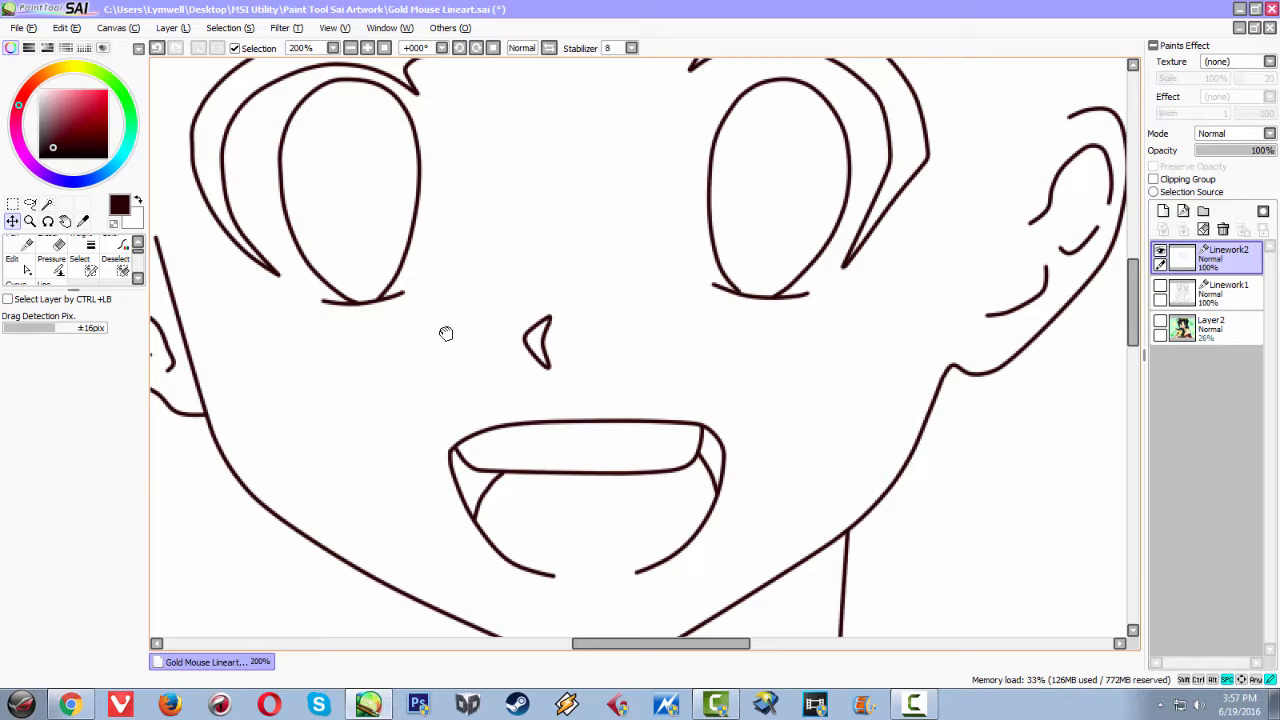
Return to the Edit tool and deselect all of the mouth's control points
click(18, 262)
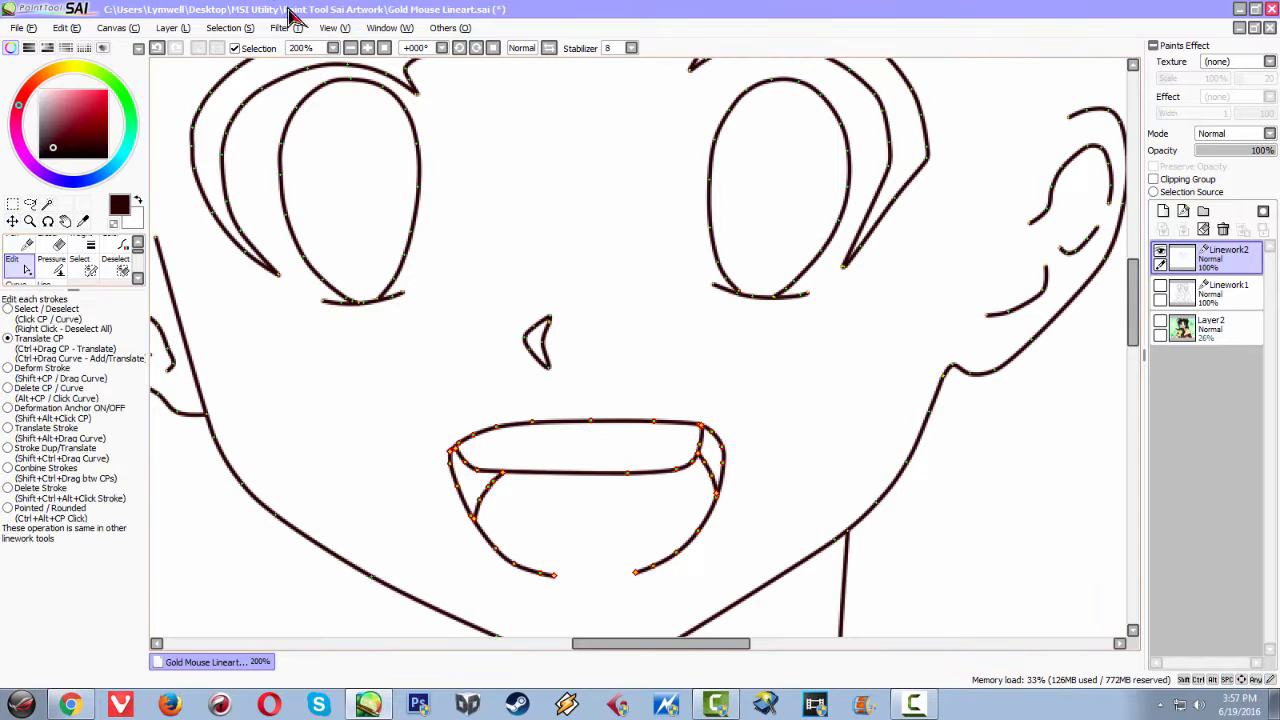
click(232, 28)
click(275, 190)
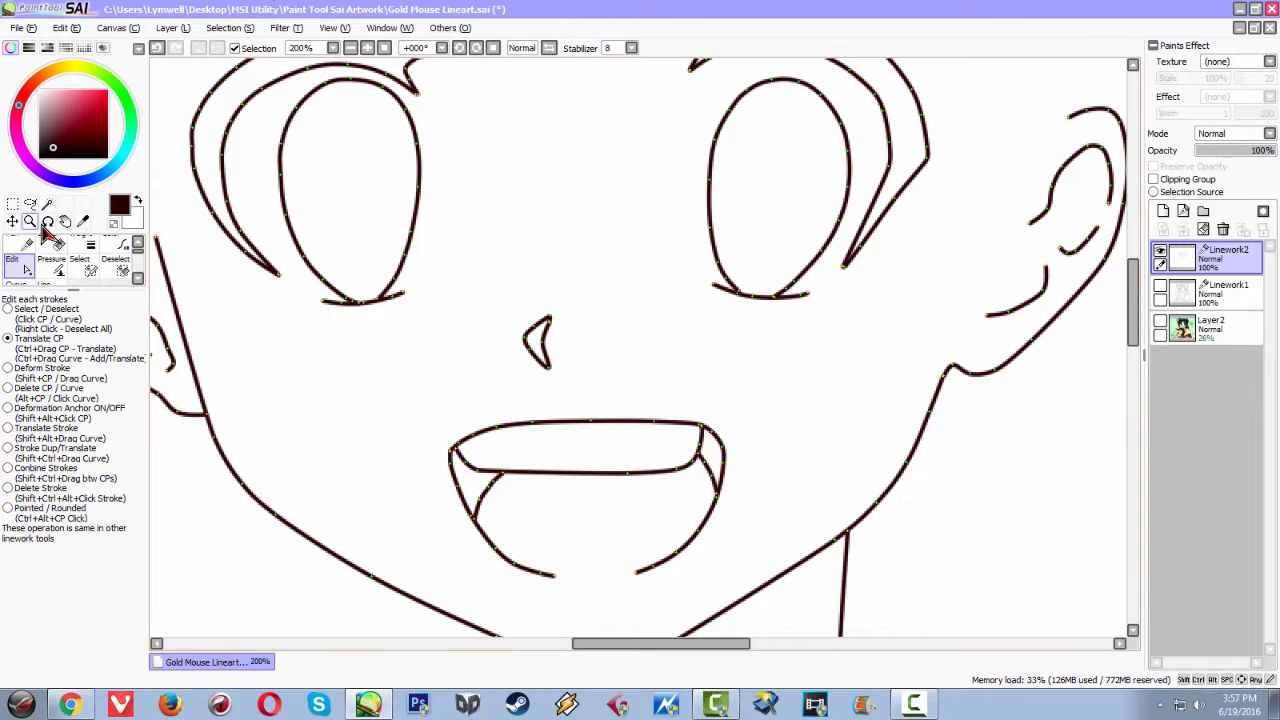
mouse_move(210, 234)
mouse_down()
mouse_move(280, 306)
mouse_move(305, 279)
mouse_move(314, 309)
mouse_move(302, 284)
mouse_up()
mouse_move(314, 303)
mouse_down()
mouse_move(323, 314)
mouse_move(314, 299)
mouse_up()
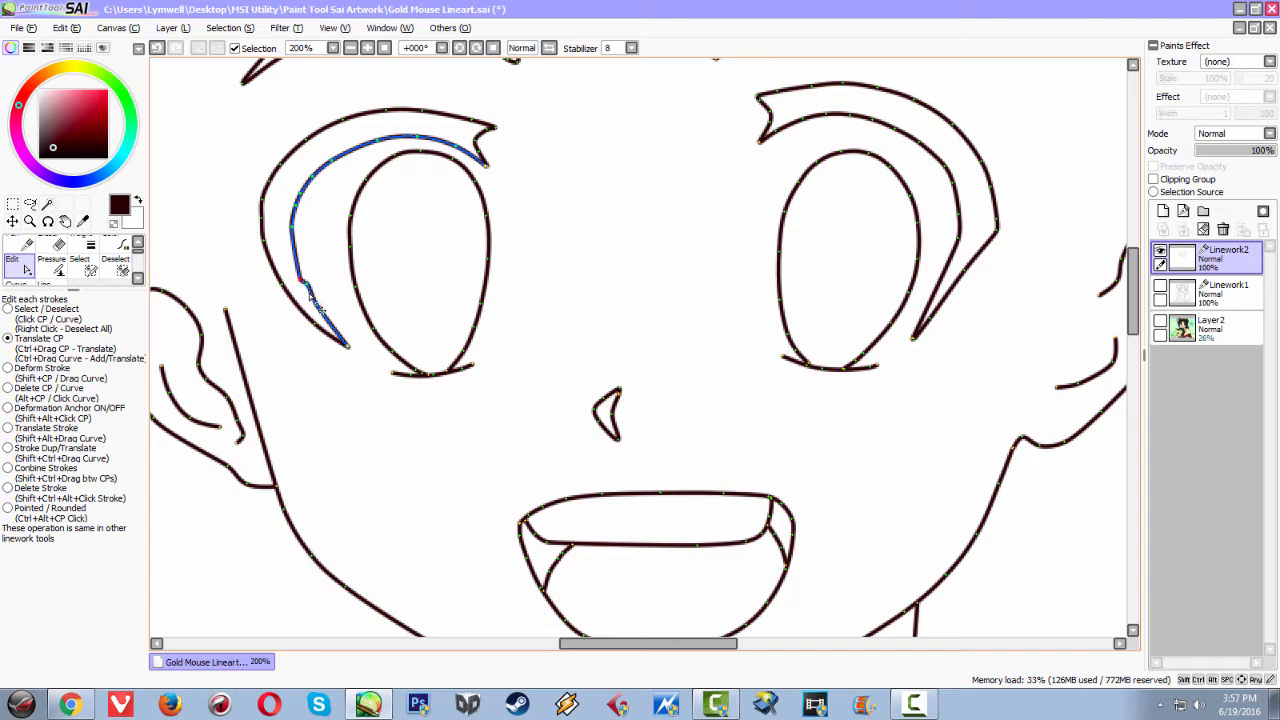
key(ctrl+z)
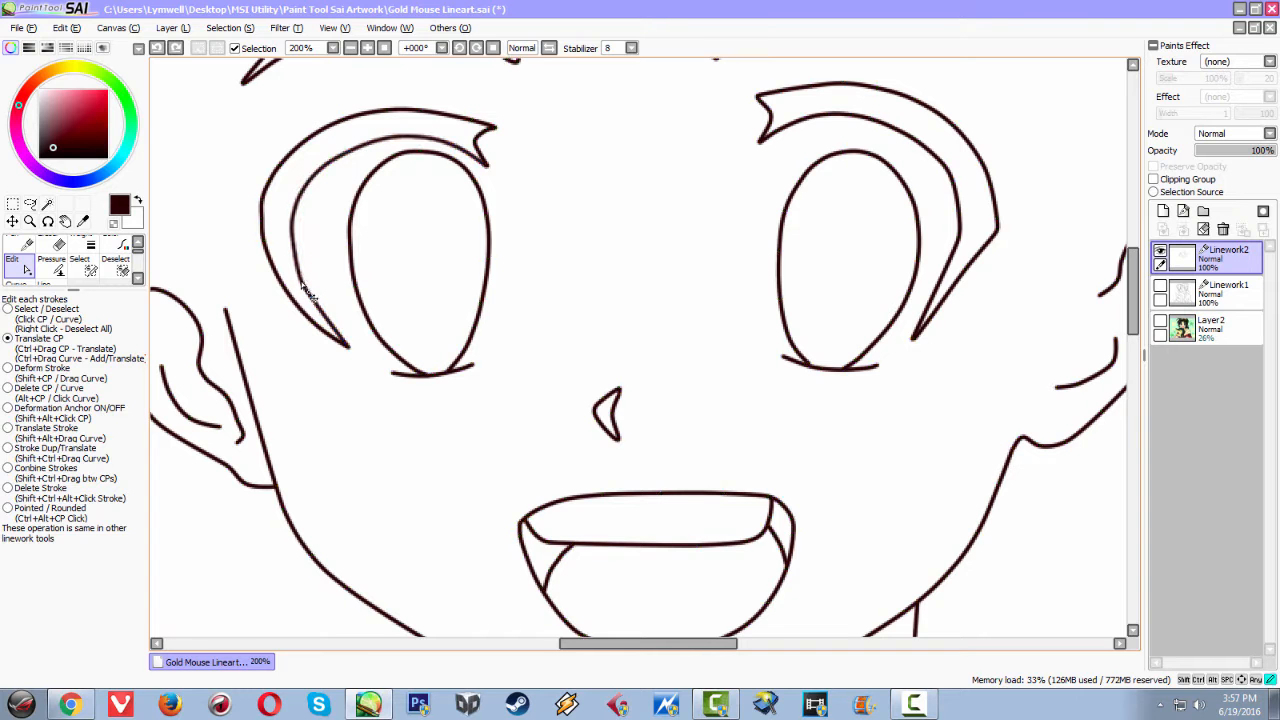
Examine the proportions of the eyes, nose and mouth across the face at several magnifications
scroll(654, 372, down, 3)
scroll(654, 372, up, 3)
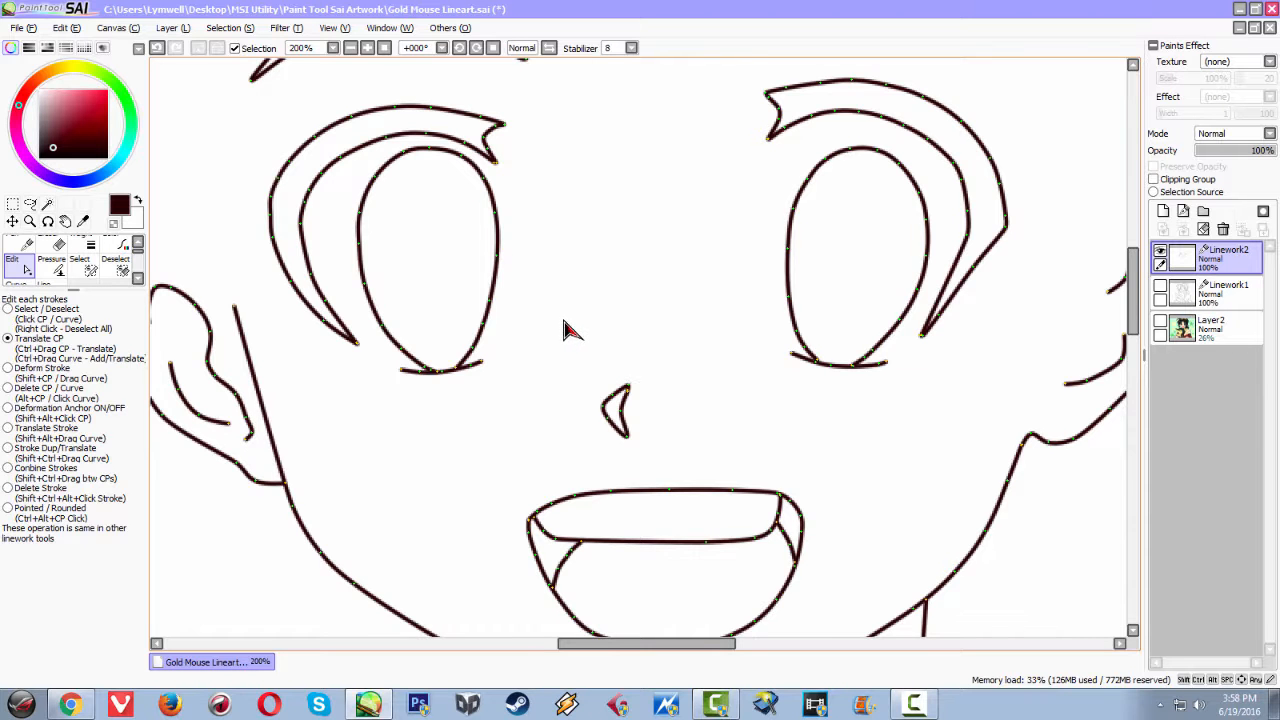
scroll(565, 330, down, 2)
scroll(566, 328, up, 1)
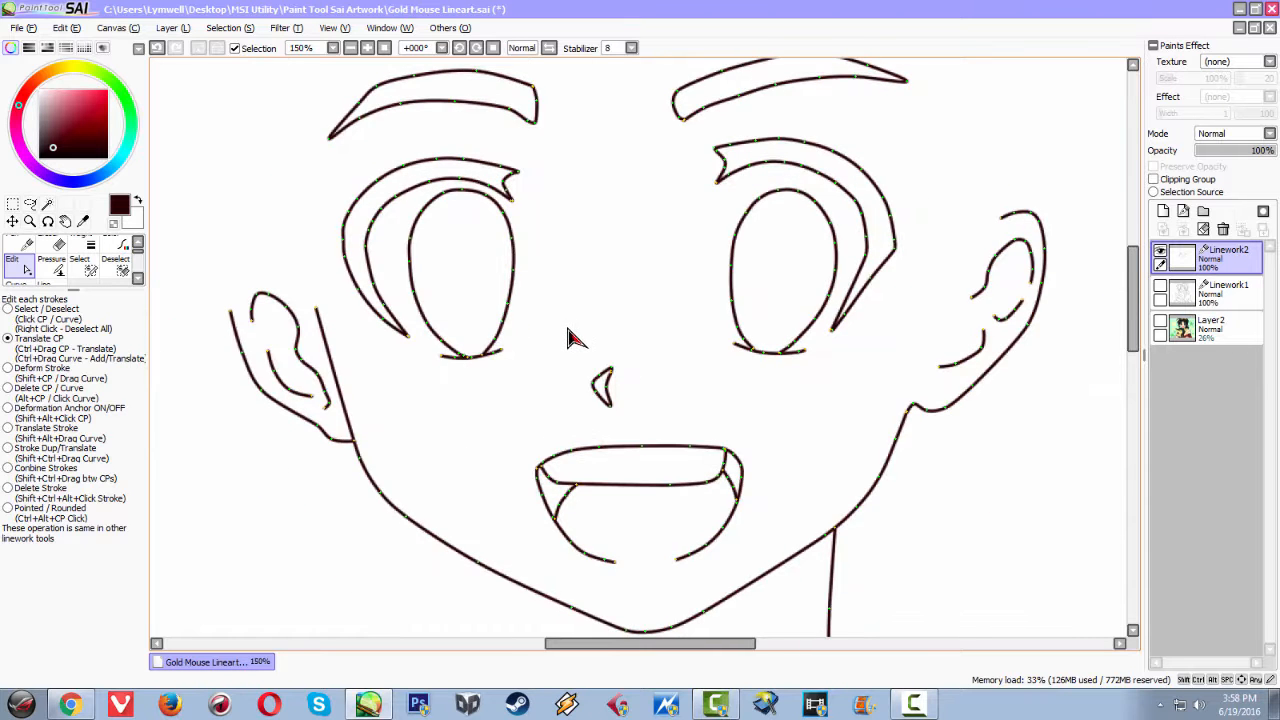
scroll(570, 342, down, 1)
scroll(565, 344, up, 1)
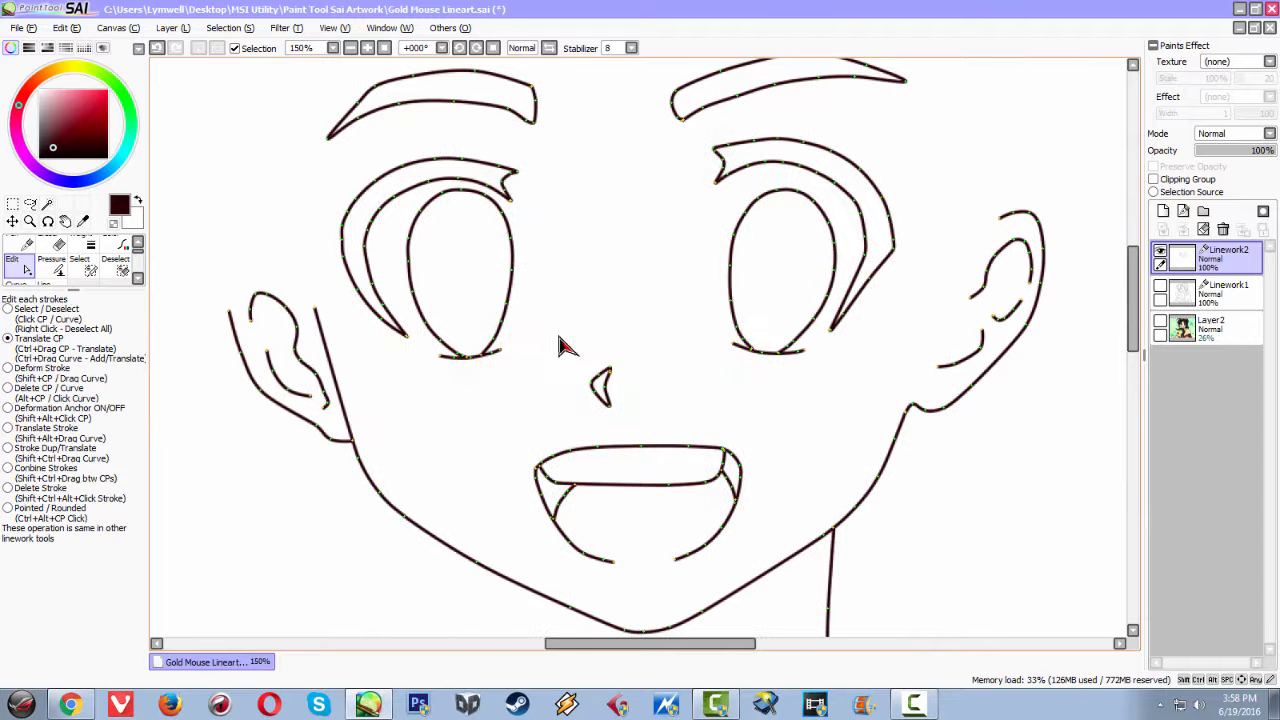
scroll(565, 334, down, 1)
scroll(565, 334, up, 2)
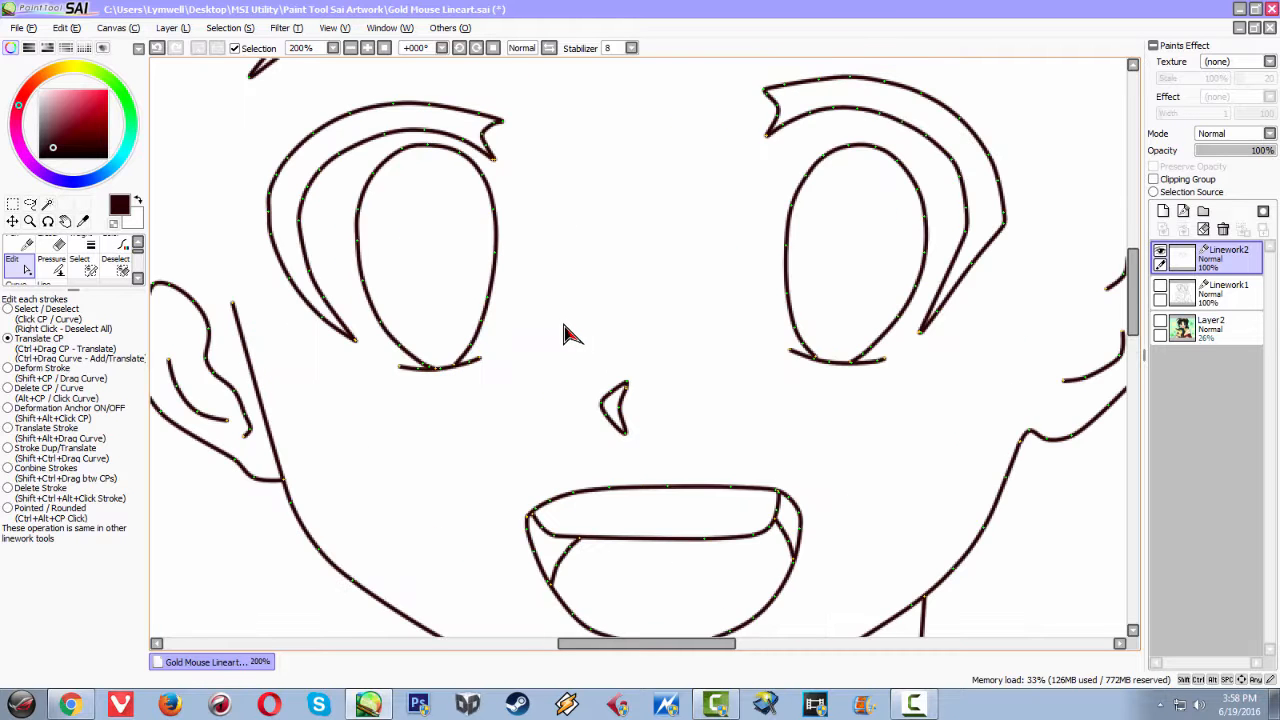
drag(536, 357, 506, 277)
scroll(543, 309, down, 1)
scroll(545, 310, up, 1)
scroll(548, 310, down, 3)
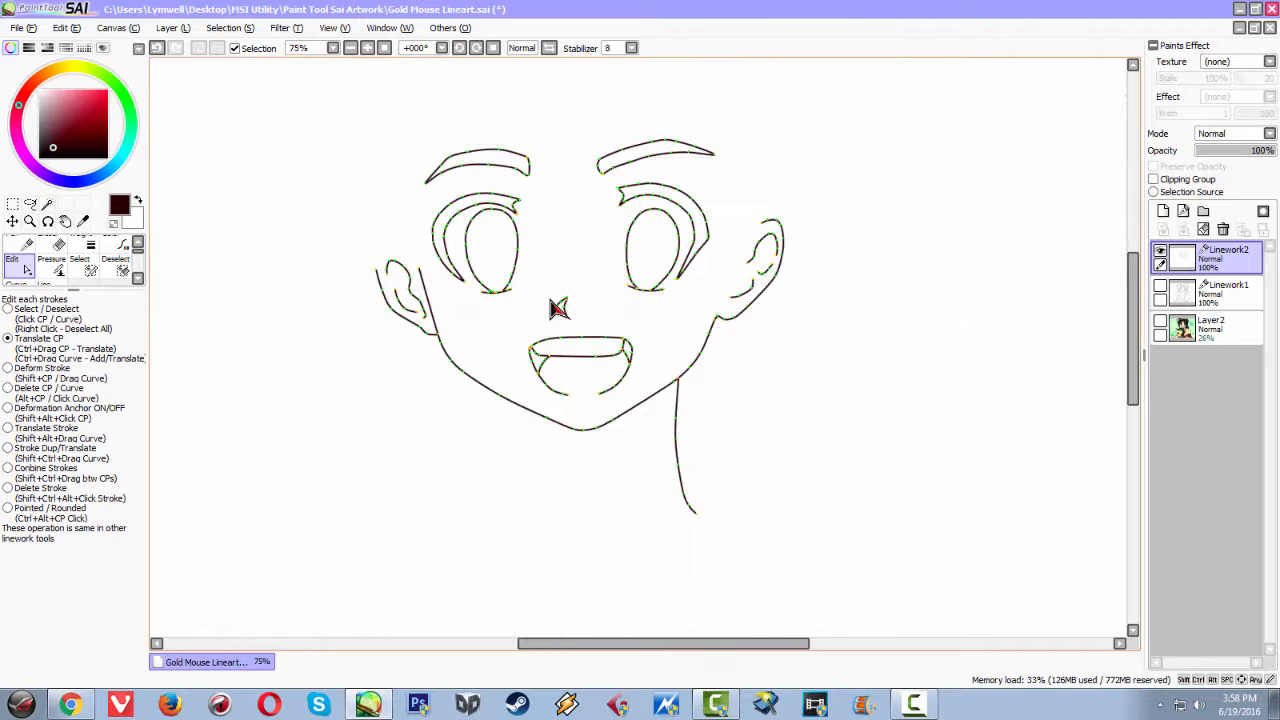
scroll(553, 310, up, 1)
scroll(550, 300, up, 1)
scroll(465, 192, up, 2)
scroll(465, 190, down, 1)
scroll(463, 180, down, 1)
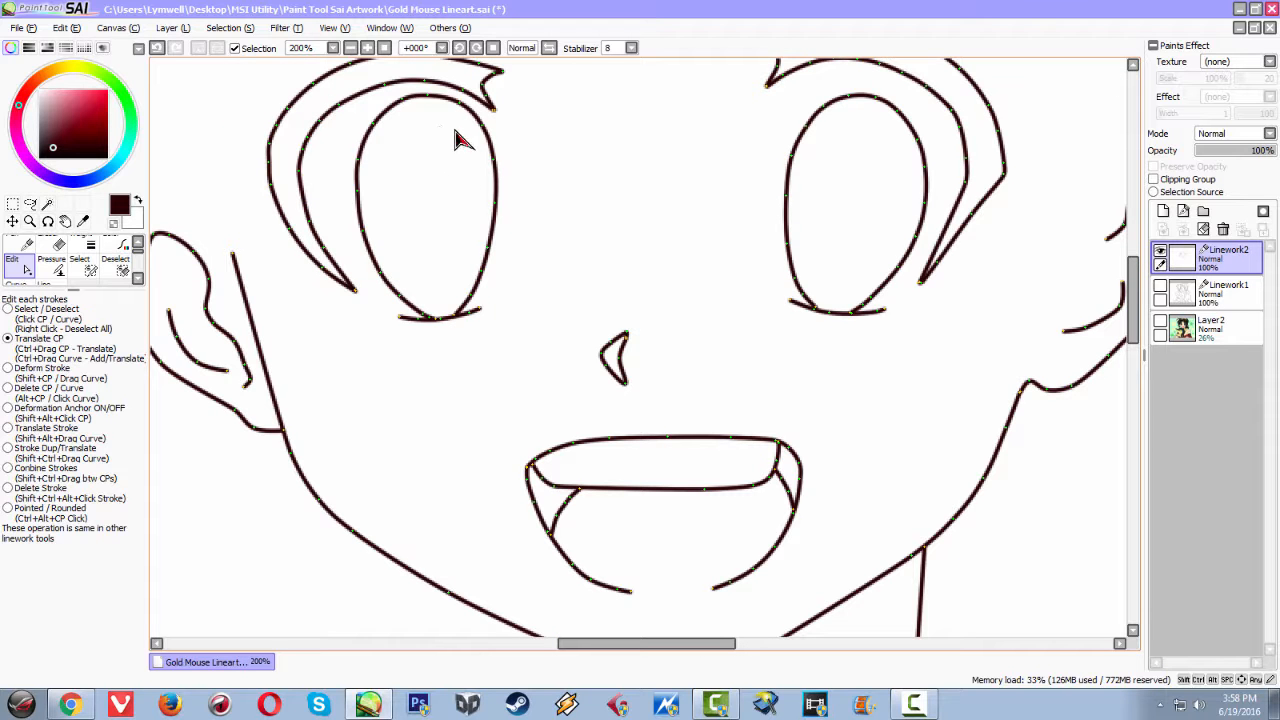
Reshape the upper part of the left-hand eye's oval by moving its top and side control points
mouse_move(425, 96)
mouse_down()
mouse_move(460, 103)
mouse_move(489, 132)
mouse_up()
drag(403, 100, 363, 167)
drag(495, 160, 490, 156)
drag(496, 207, 500, 186)
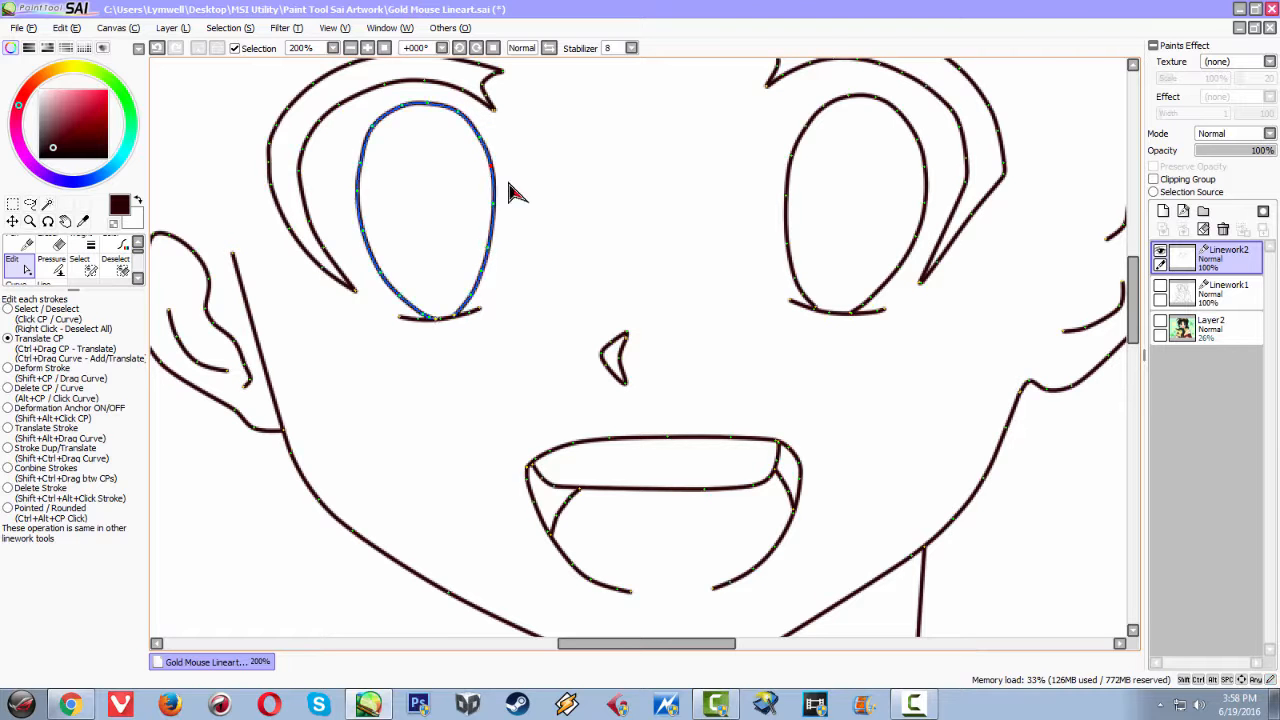
Compare the refined face with the Linework1 and Layer2 layers by briefly showing each one, and inspect it at several magnifications
scroll(622, 280, down, 2)
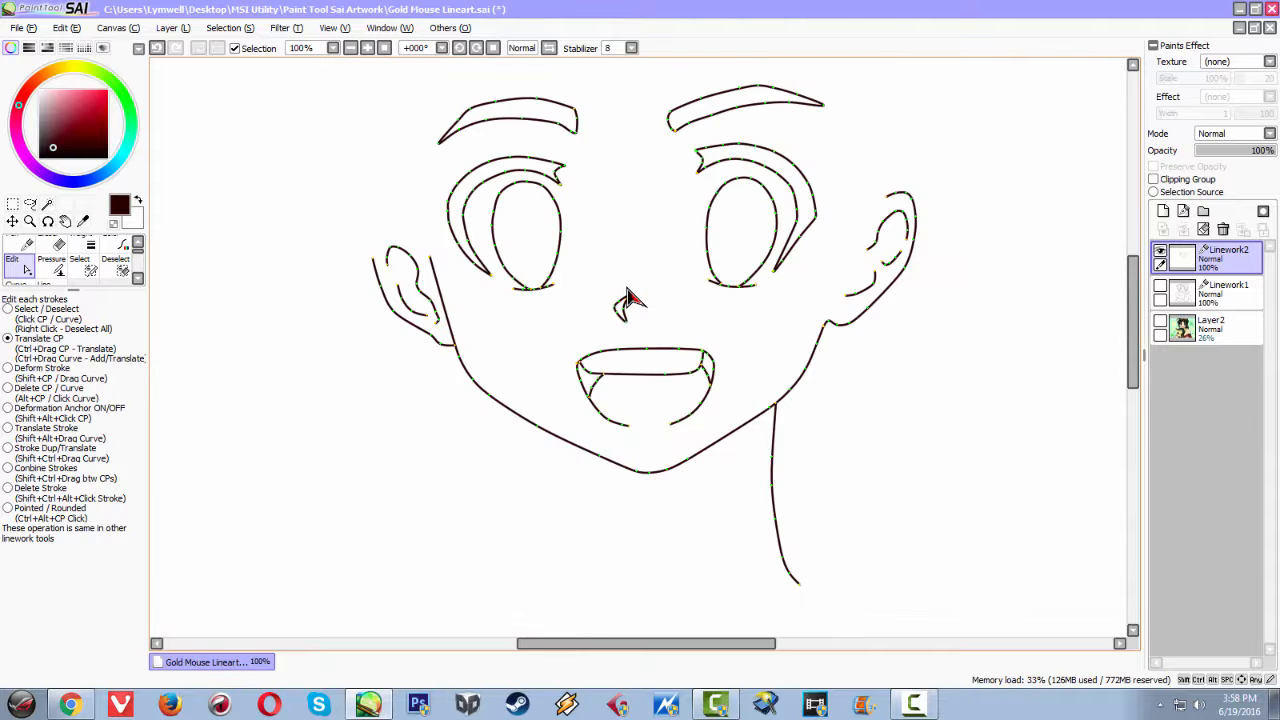
scroll(663, 290, down, 1)
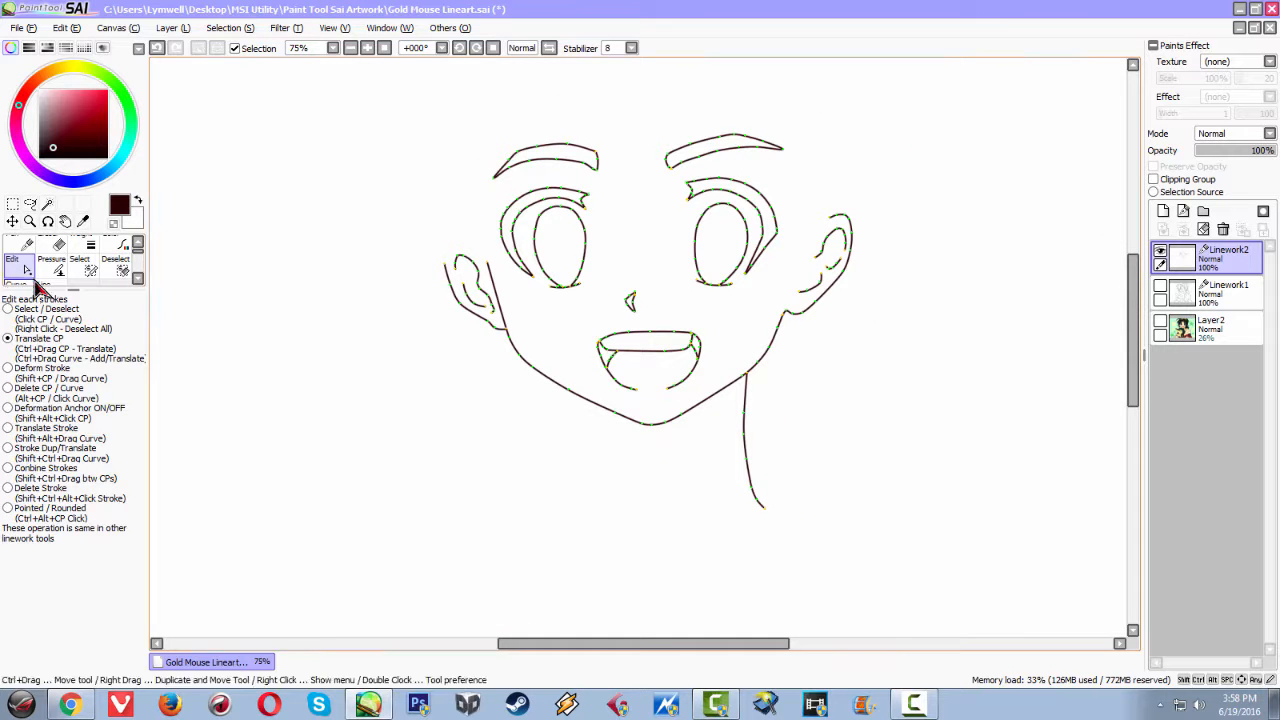
scroll(797, 288, up, 1)
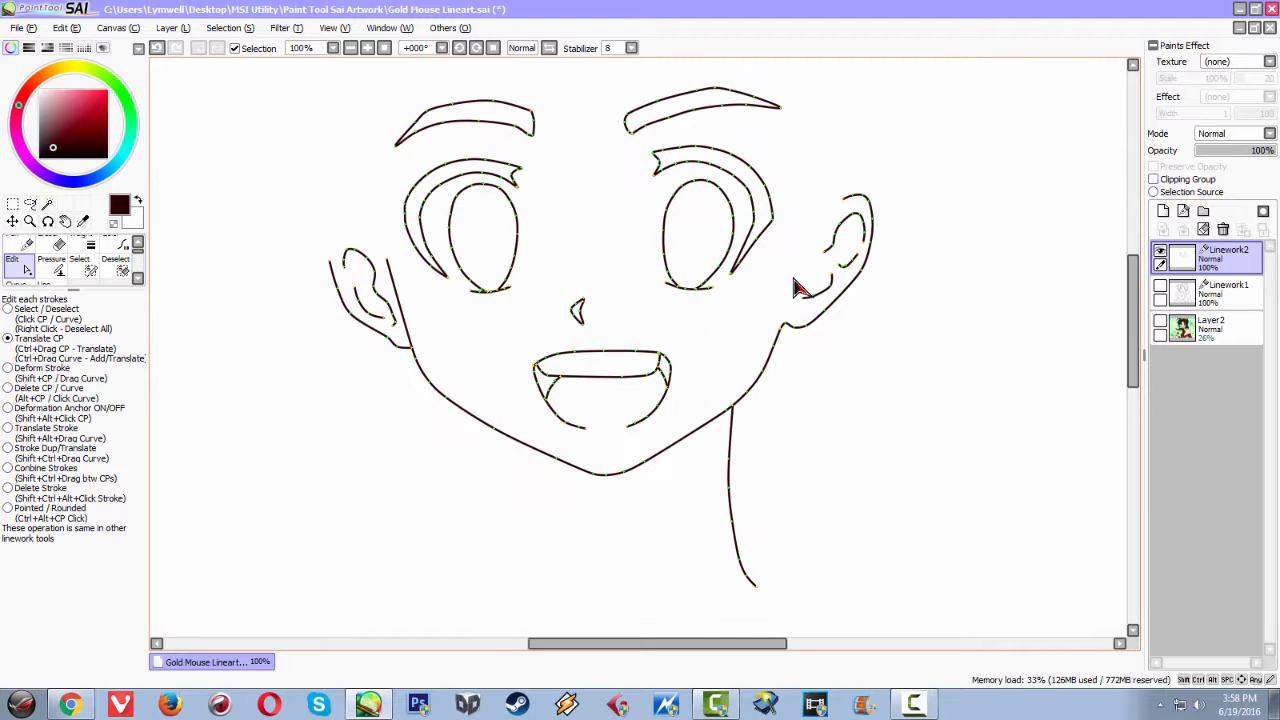
click(1160, 288)
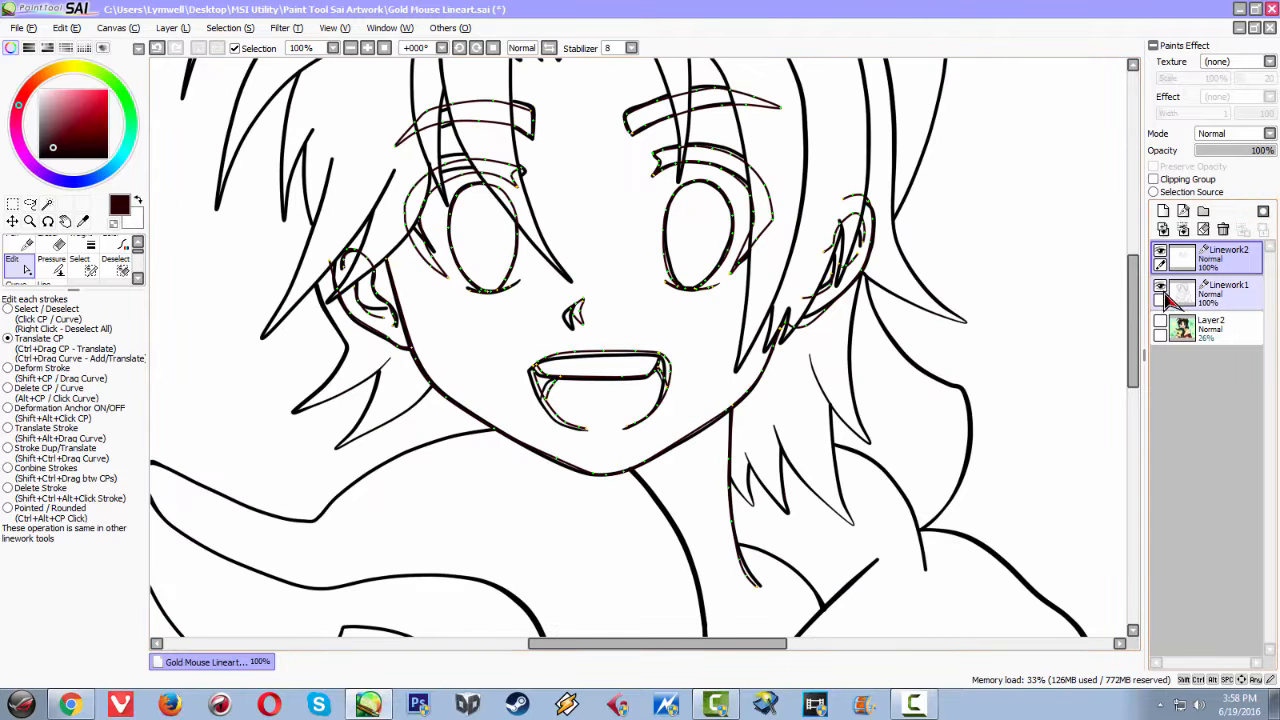
click(1160, 288)
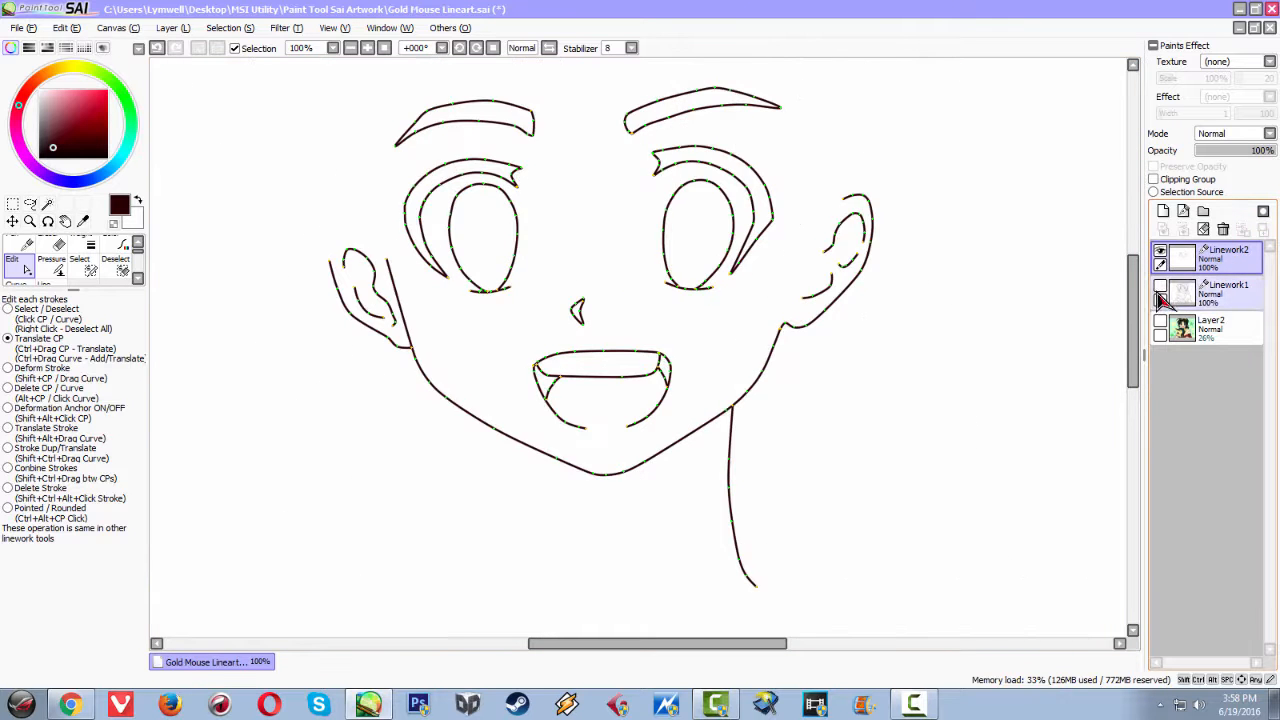
click(1160, 323)
click(1160, 323)
scroll(663, 206, down, 3)
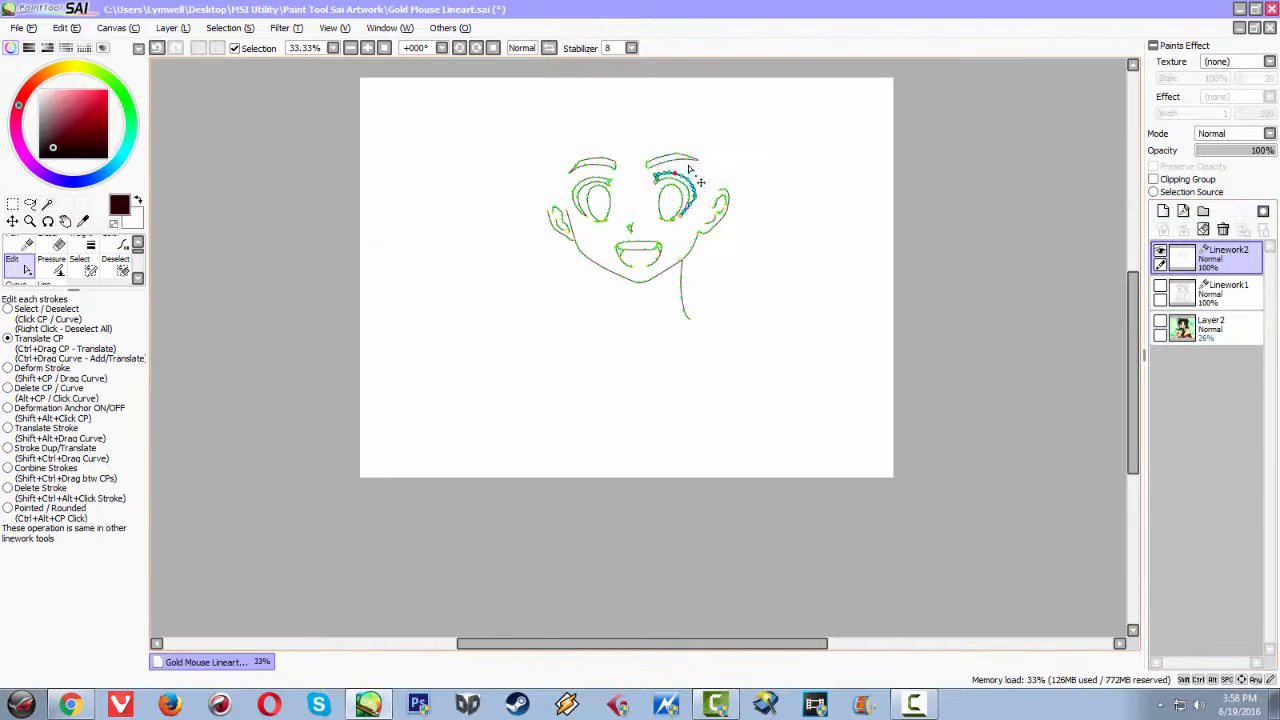
scroll(727, 206, up, 4)
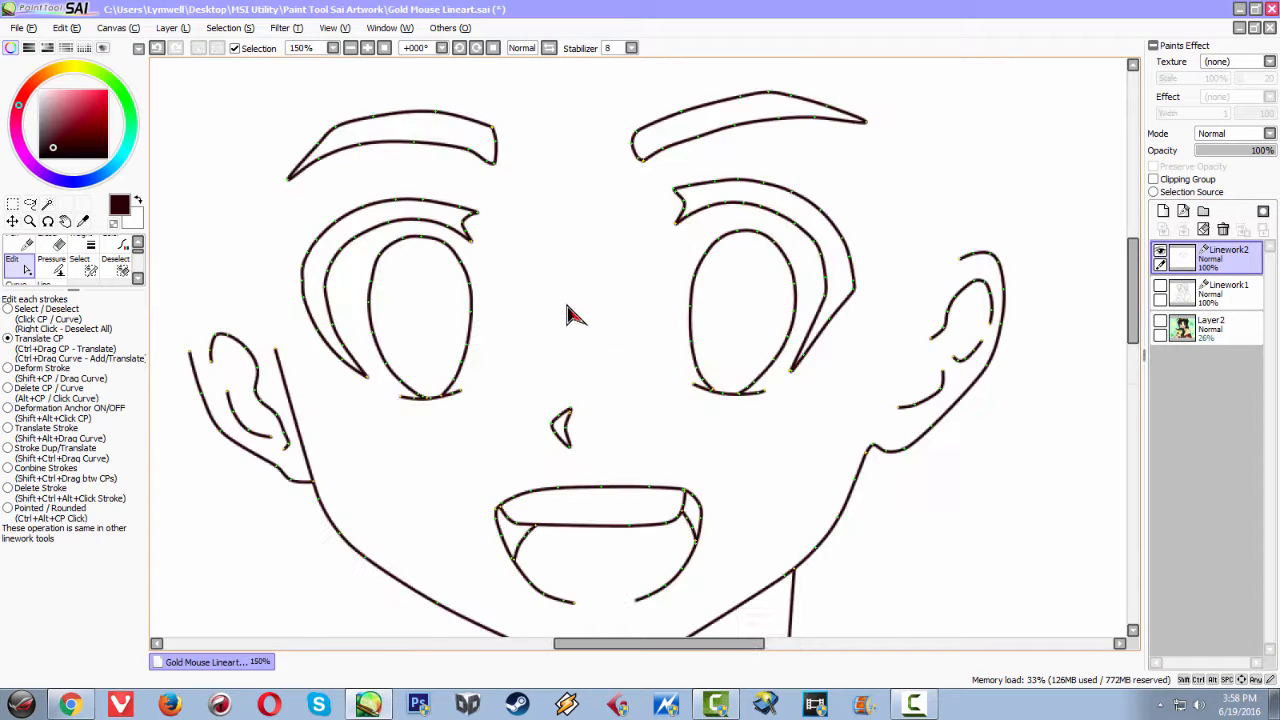
scroll(571, 325, down, 1)
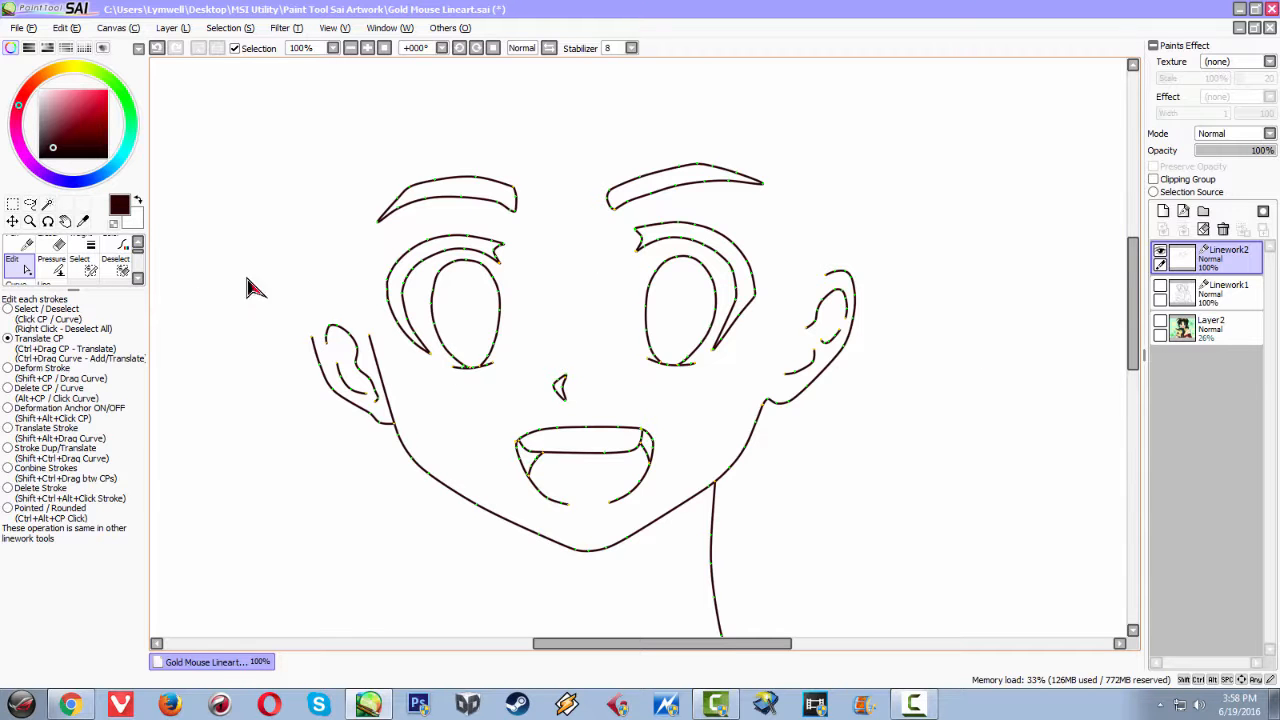
scroll(548, 325, up, 1)
scroll(548, 325, up, 3)
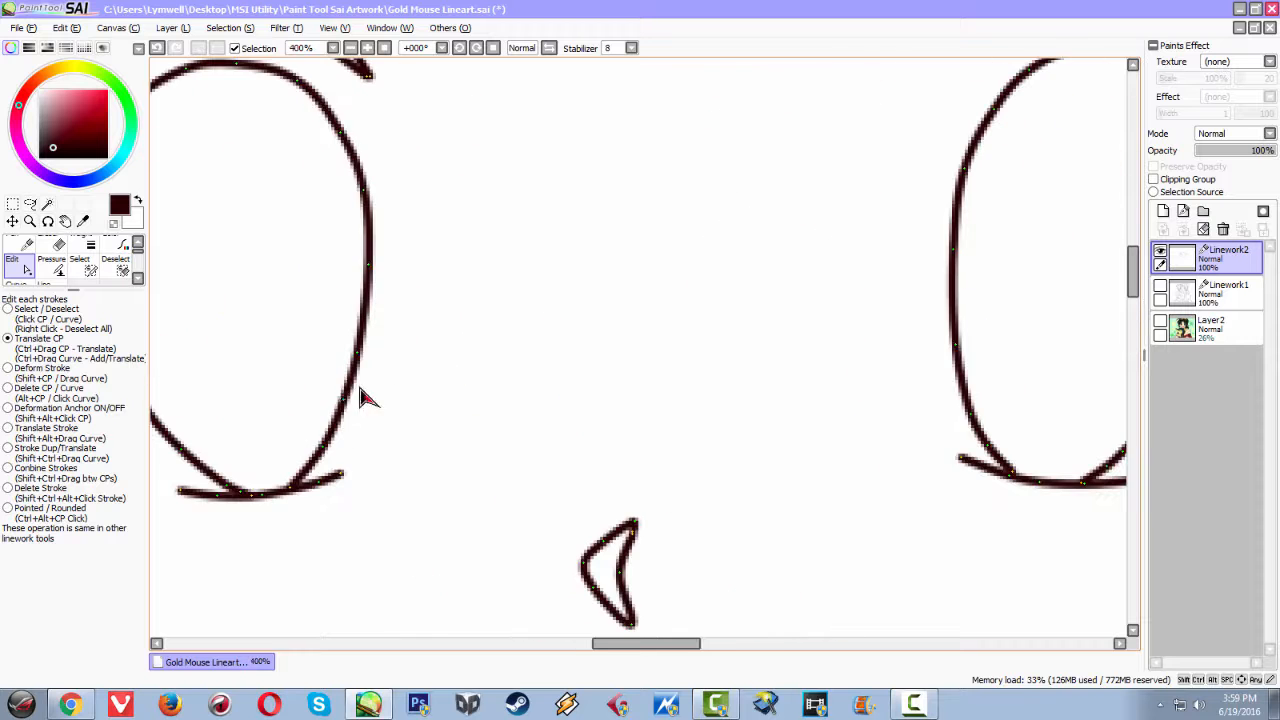
Thin the jawline's upper end beside the left-hand ear by lowering its control point's pressure with the Pressure tool
drag(403, 434, 705, 205)
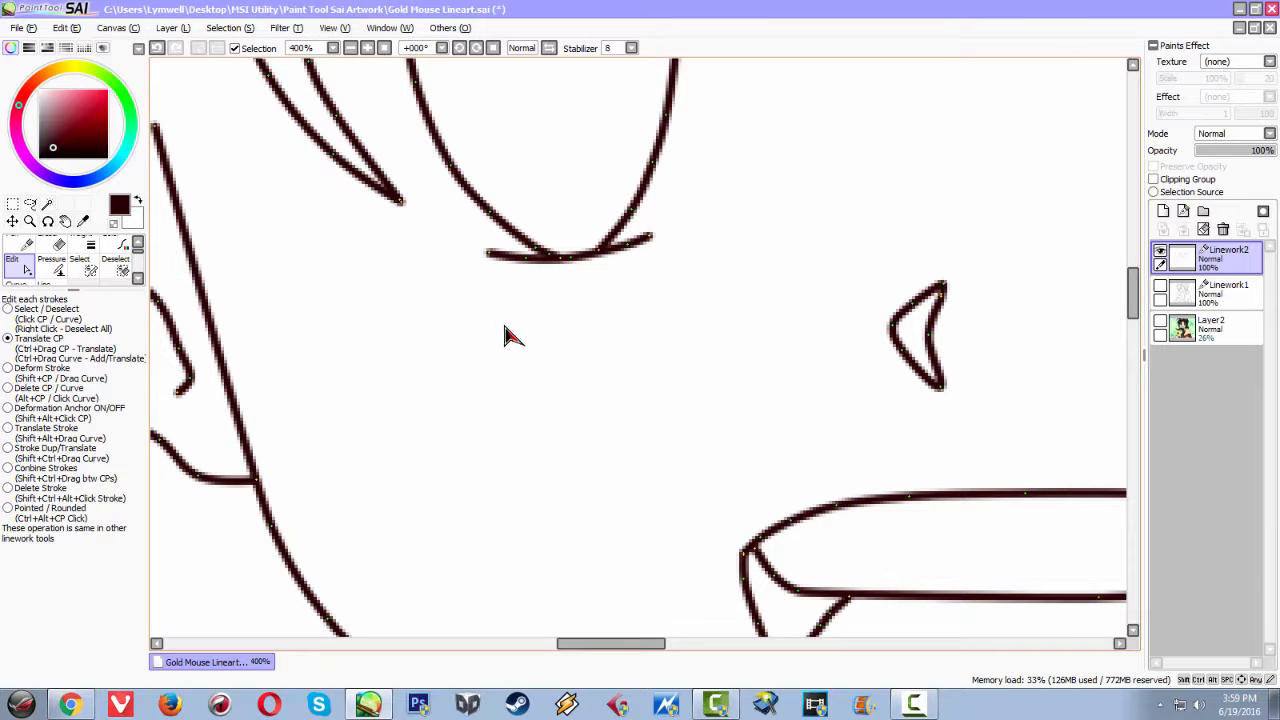
drag(371, 380, 444, 322)
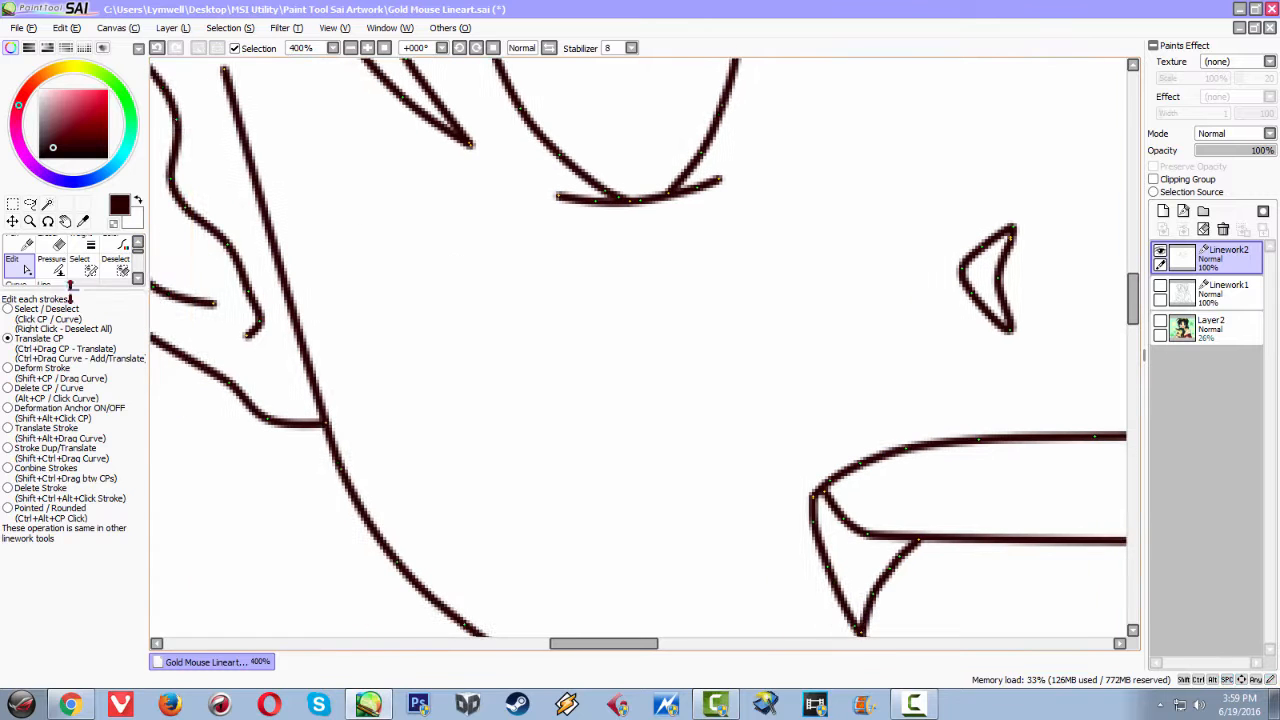
click(139, 280)
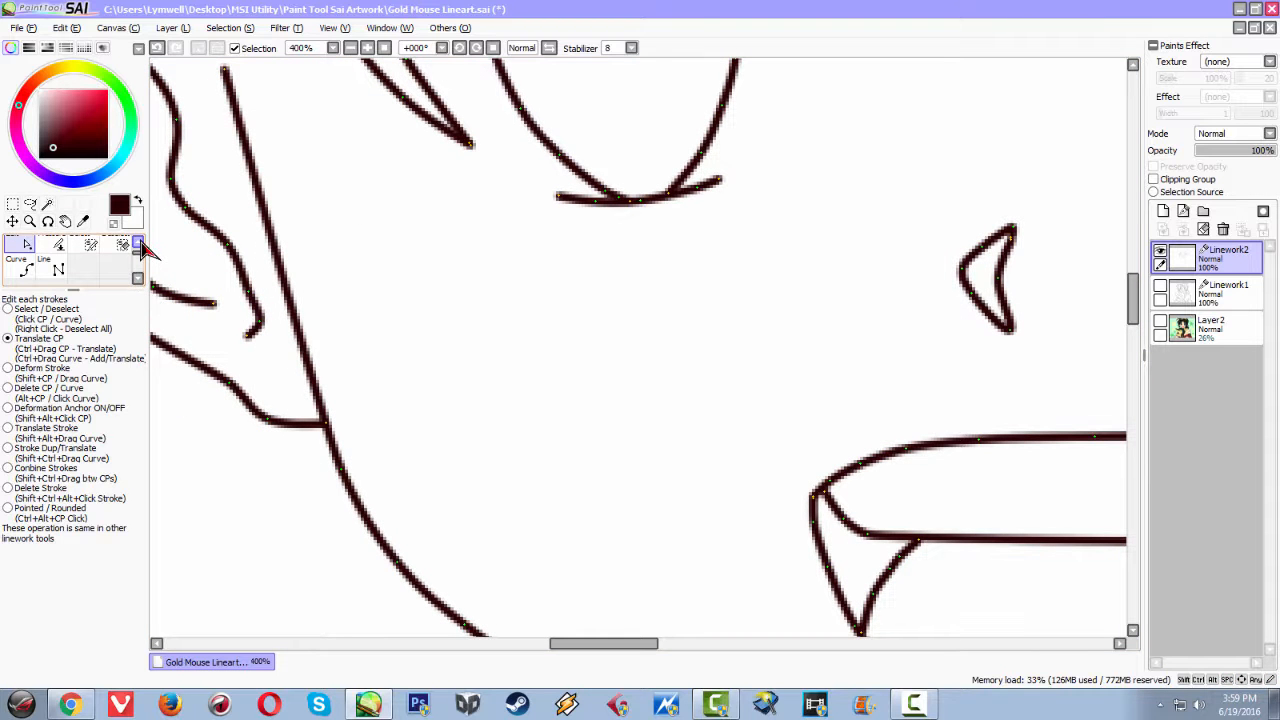
click(139, 244)
click(53, 270)
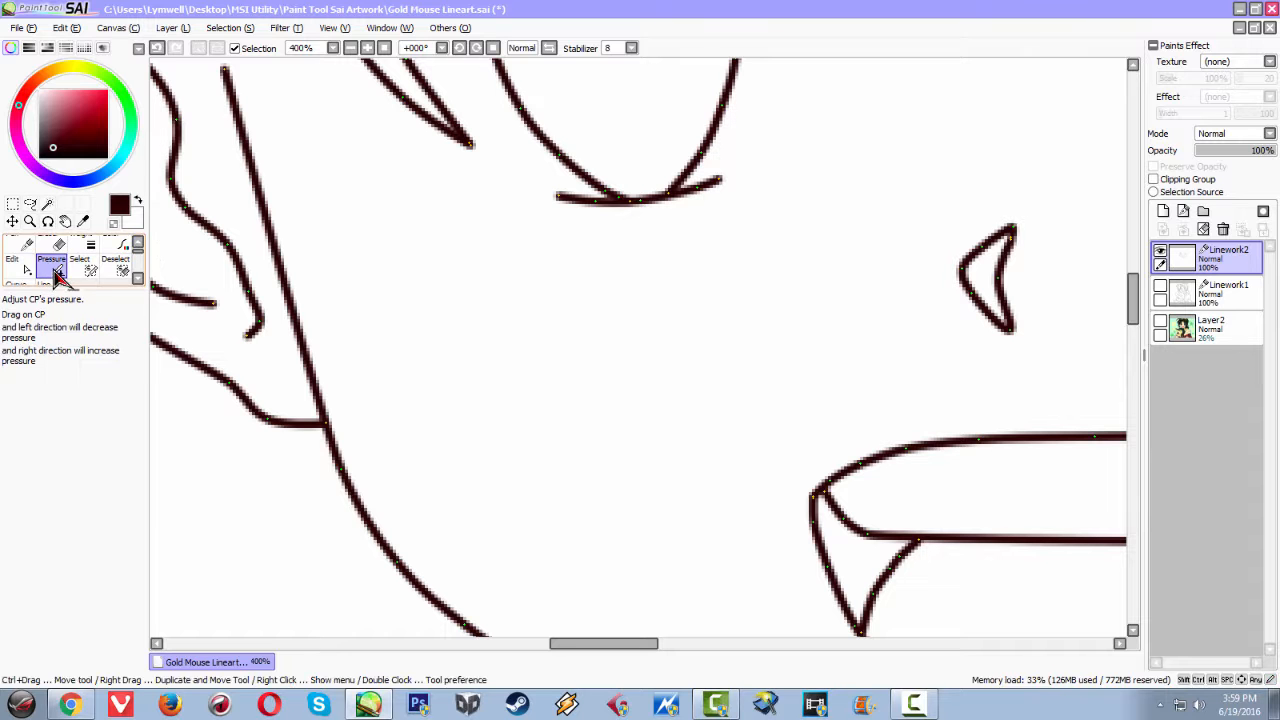
scroll(427, 379, down, 6)
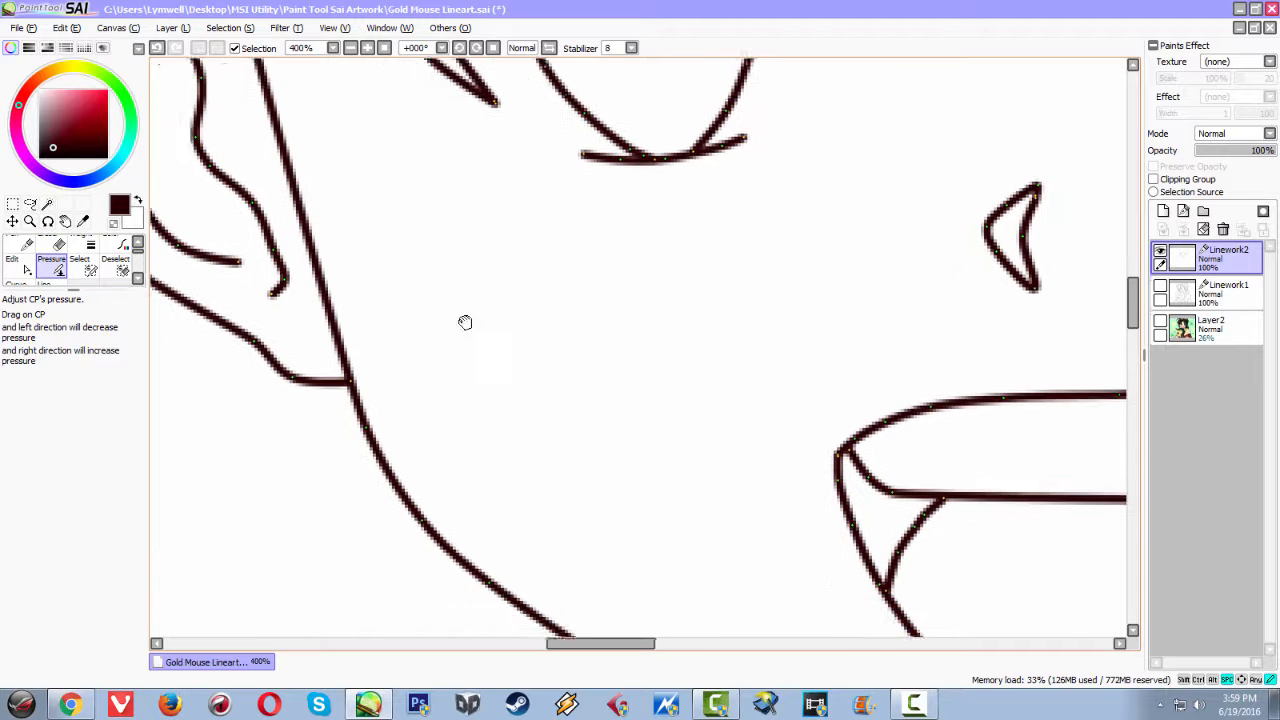
scroll(431, 263, up, 2)
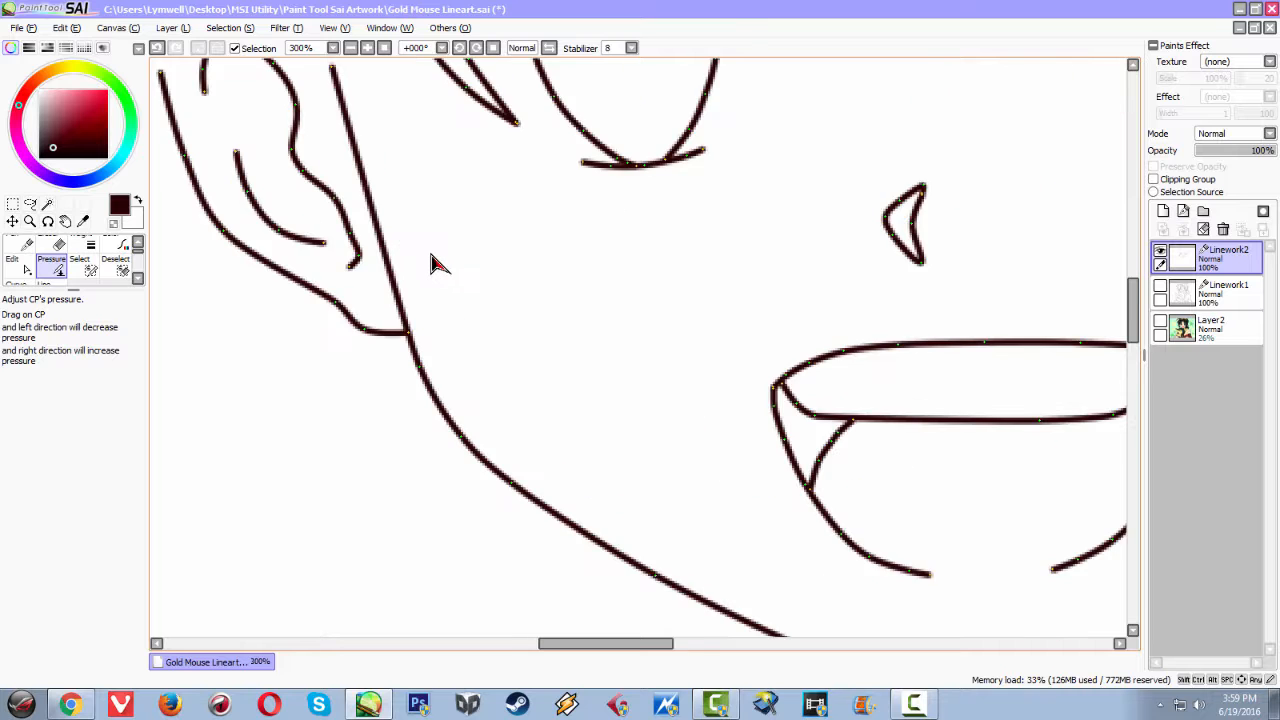
scroll(431, 263, down, 2)
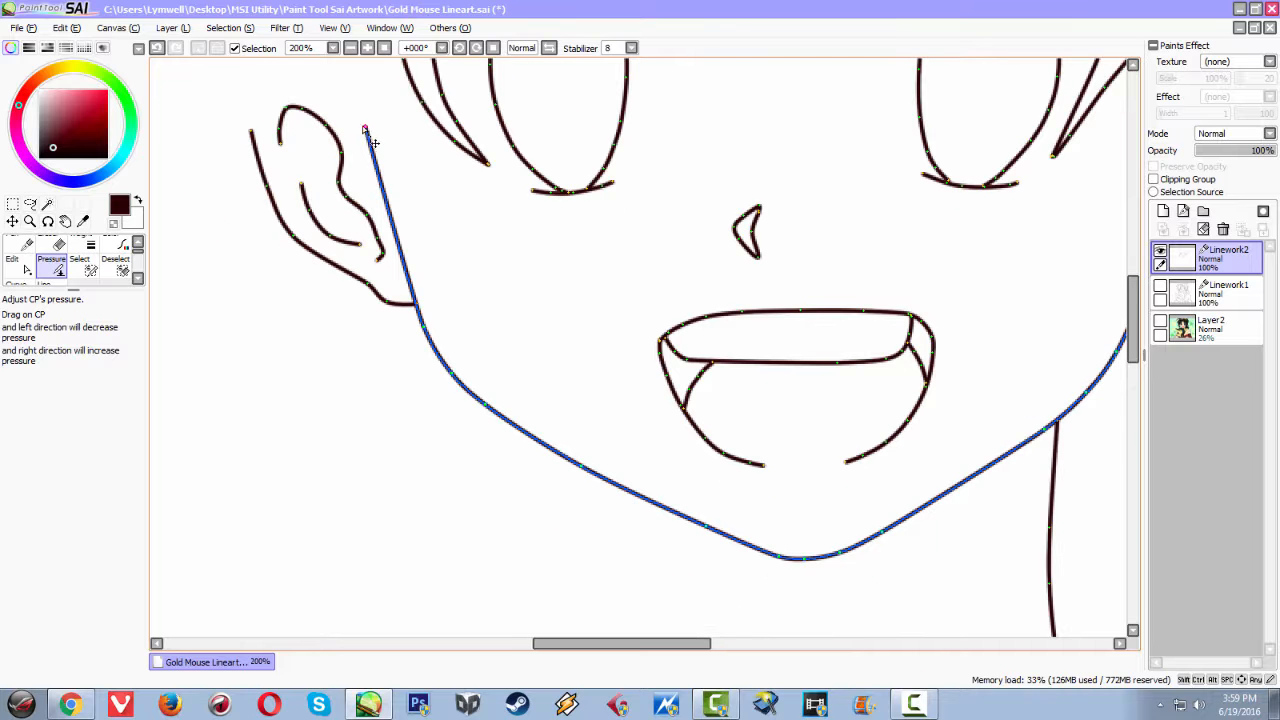
mouse_move(365, 129)
mouse_down()
mouse_move(158, 132)
mouse_move(383, 131)
mouse_move(609, 100)
mouse_up()
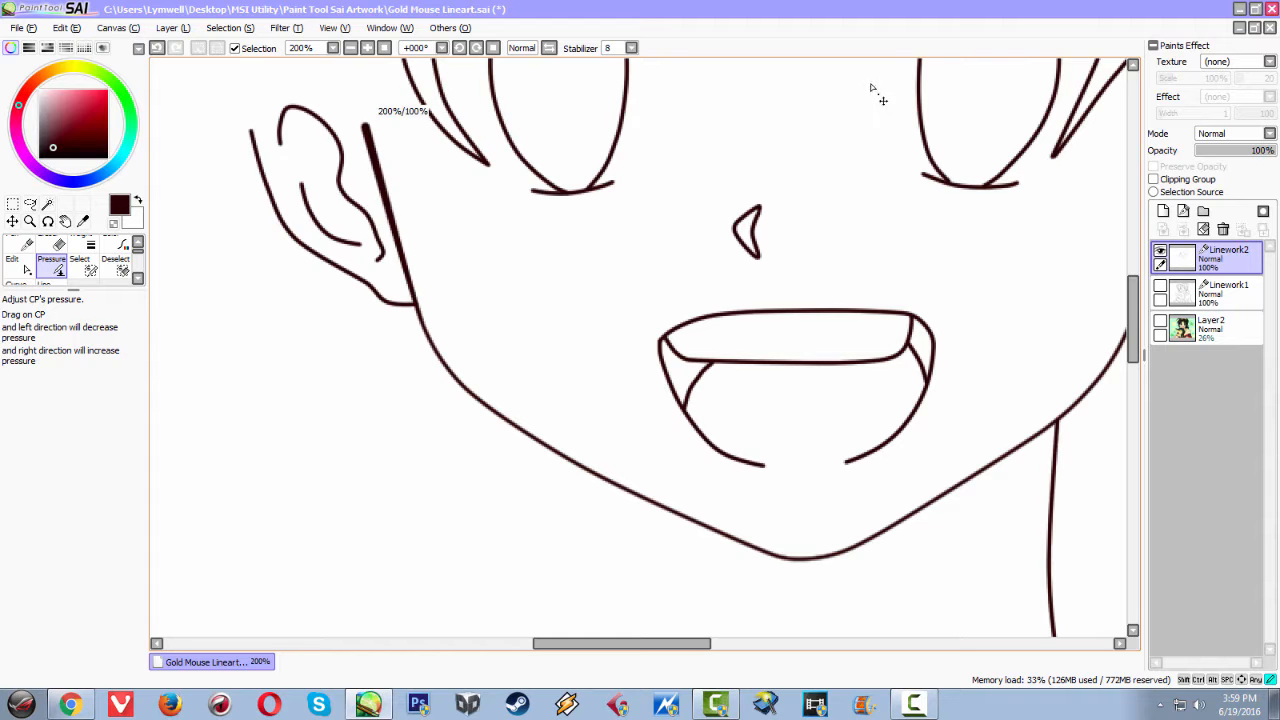
drag(800, 101, 315, 147)
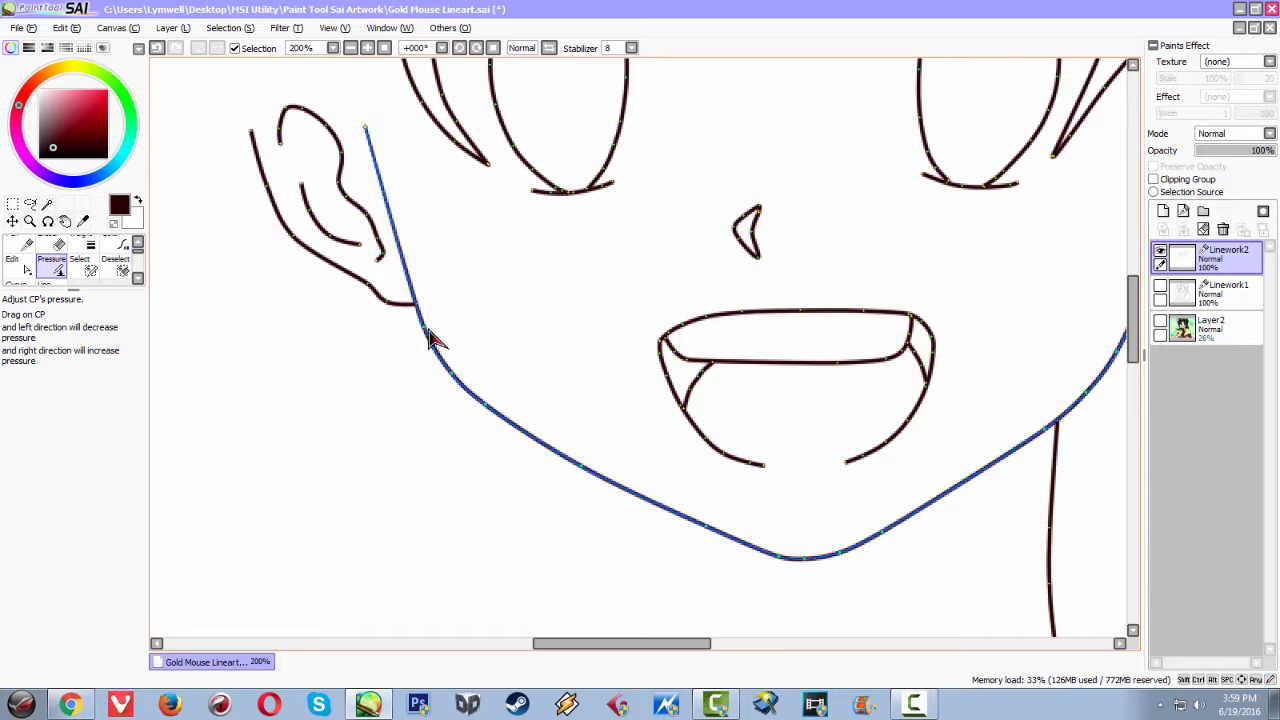
Adjust the line pressure at the jawline's control point where the left-hand ear's lobe meets the face
drag(417, 303, 398, 340)
drag(499, 282, 360, 328)
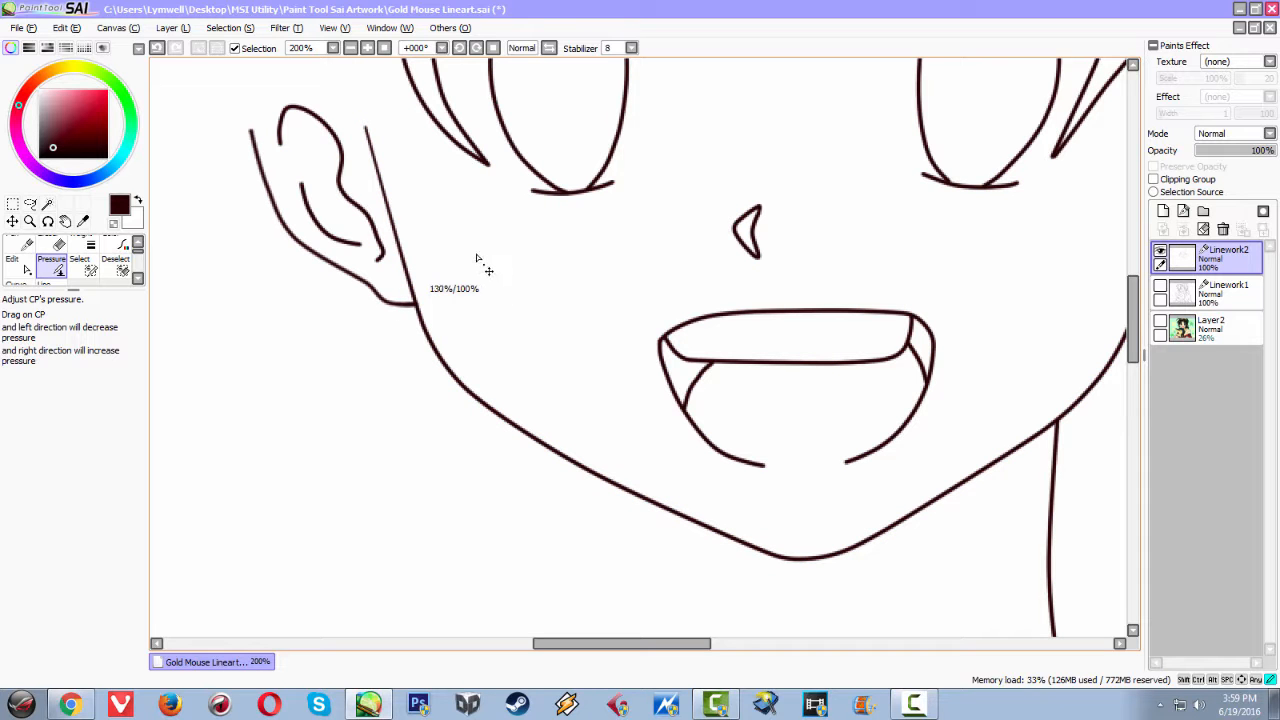
drag(477, 259, 477, 286)
scroll(466, 294, up, 1)
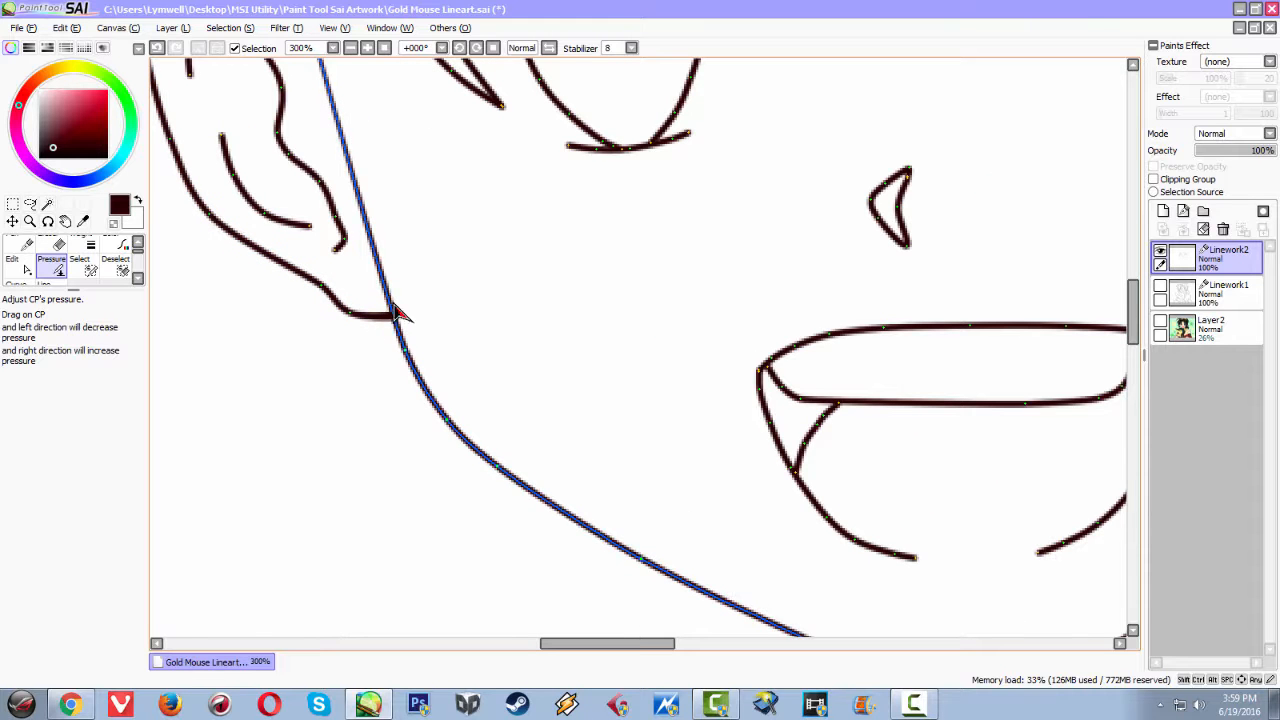
Thicken the jawline's curve below the left-hand ear by raising the pressure of its successive control points
drag(360, 323, 334, 268)
drag(402, 352, 497, 298)
drag(474, 395, 526, 268)
drag(500, 386, 550, 350)
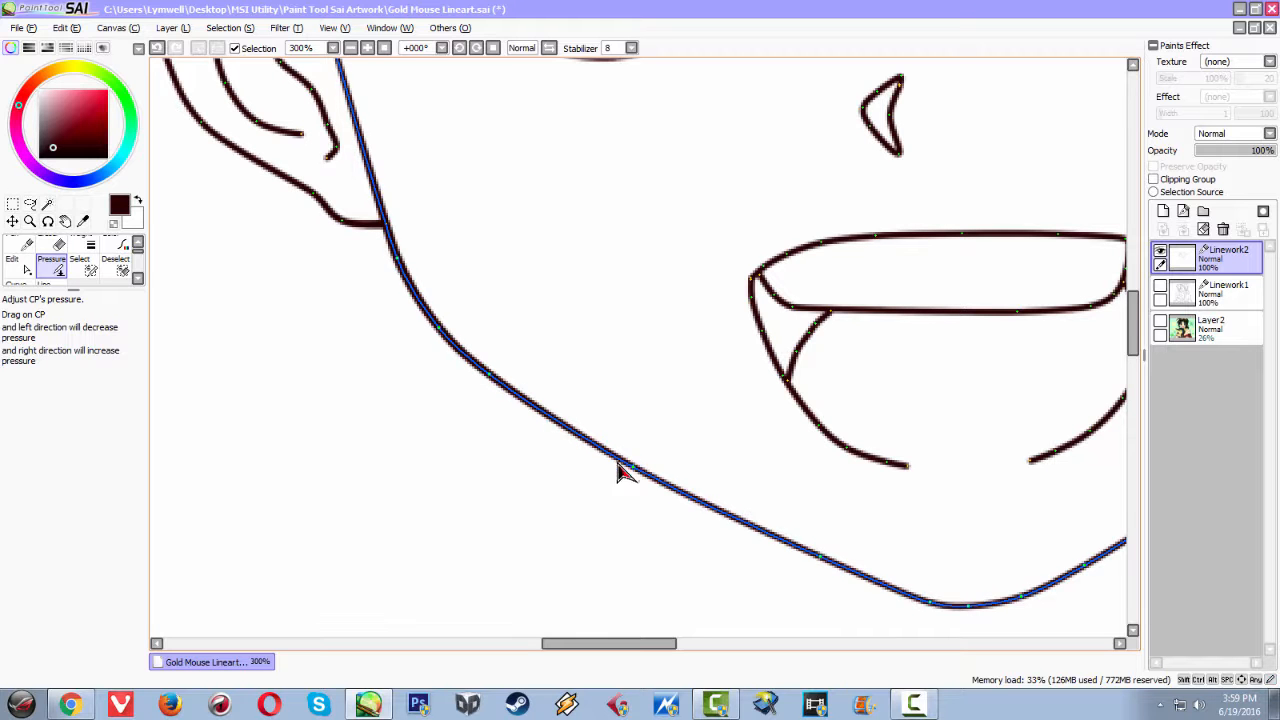
Reduce the line pressure along the left jawline down to the chin and adjust the pressure of the chin's control points
drag(640, 478, 497, 399)
drag(748, 430, 703, 473)
drag(763, 514, 608, 497)
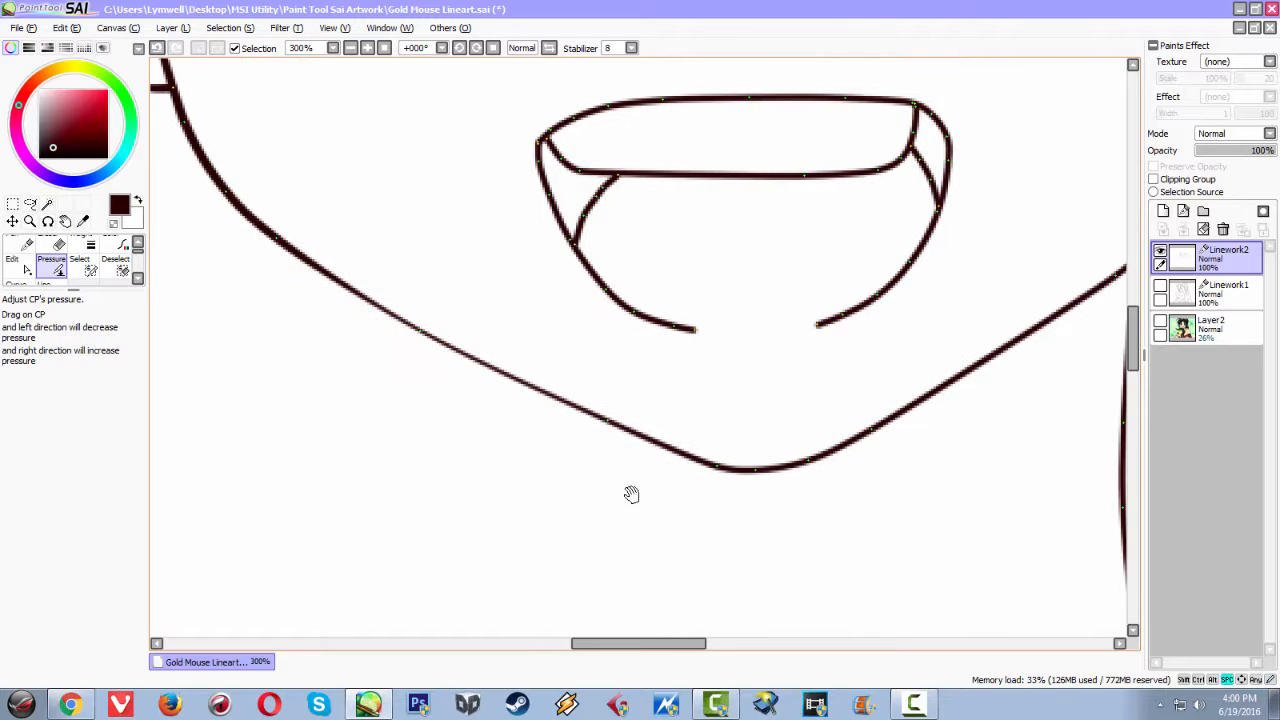
mouse_move(717, 469)
mouse_down()
mouse_move(695, 515)
mouse_move(738, 465)
mouse_up()
drag(742, 410, 744, 412)
drag(756, 472, 755, 482)
drag(762, 567, 766, 562)
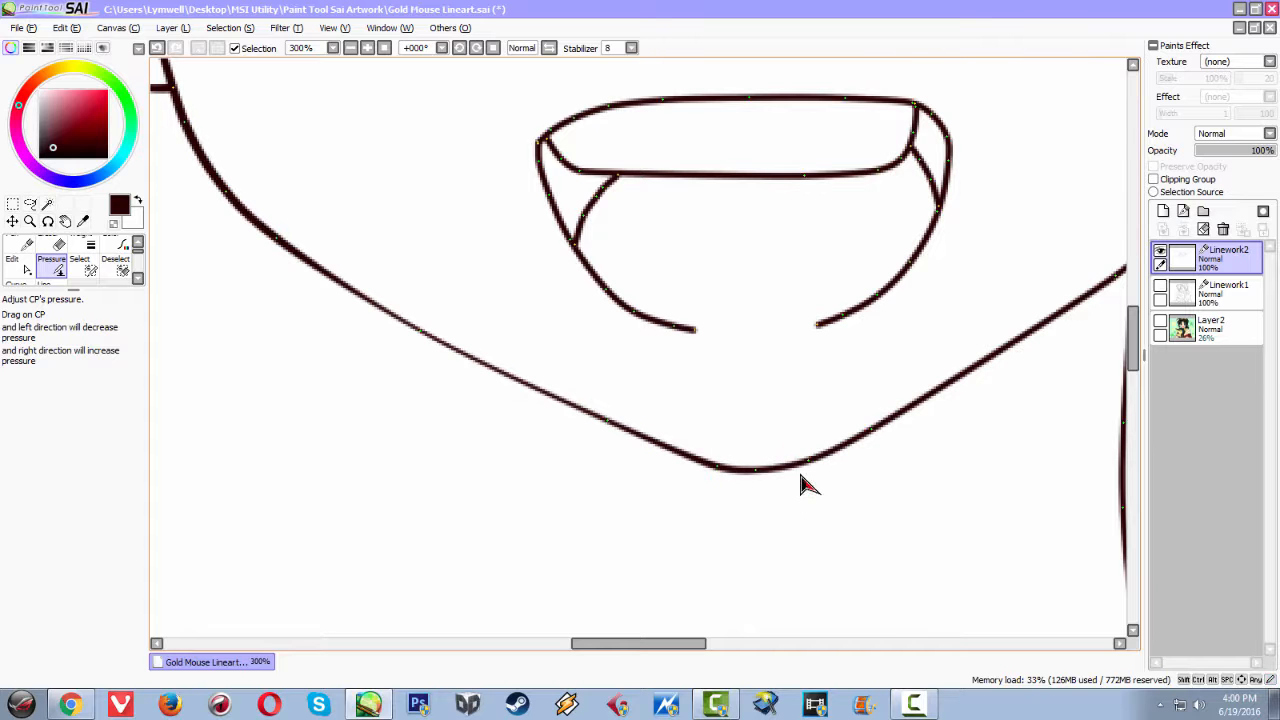
Thin the jawline on the right side of the face between the chin and the neck by lowering its point pressure
drag(812, 465, 857, 600)
key(space)
drag(771, 520, 576, 561)
drag(688, 486, 578, 400)
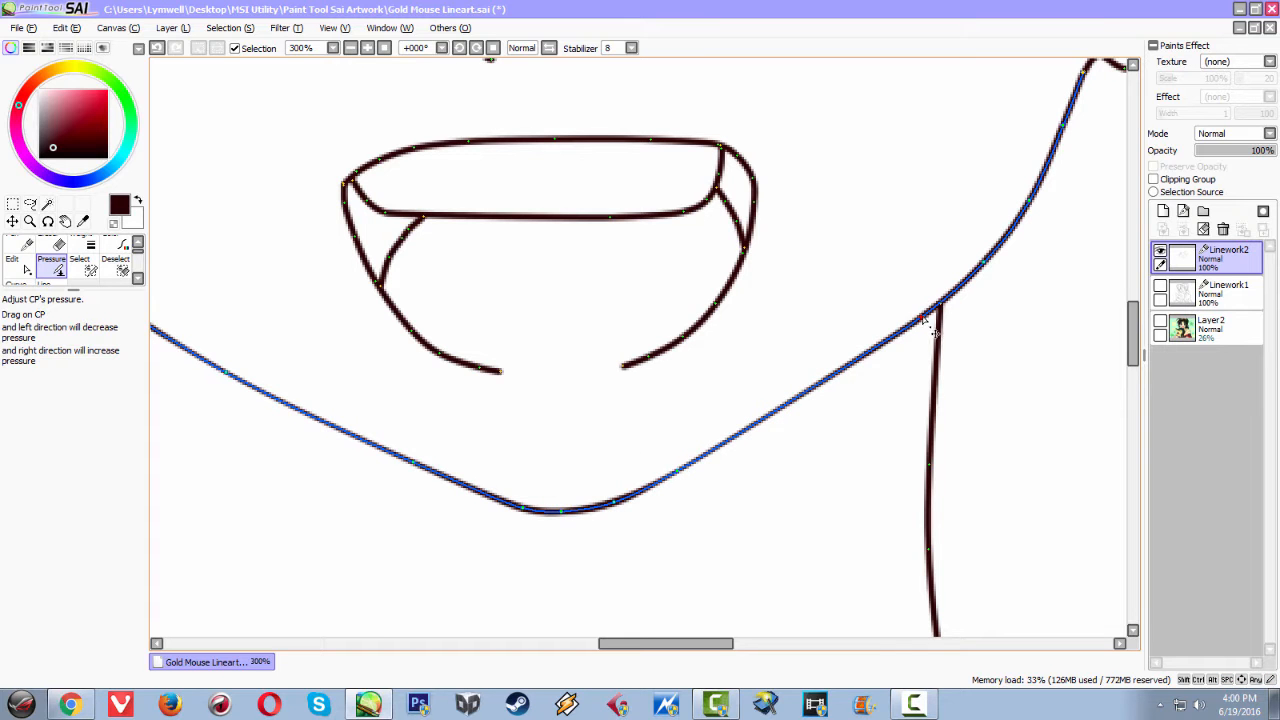
drag(922, 320, 885, 280)
Taper the neck line by lowering the pressure of its points below the thick junction with the jaw
drag(953, 321, 1008, 368)
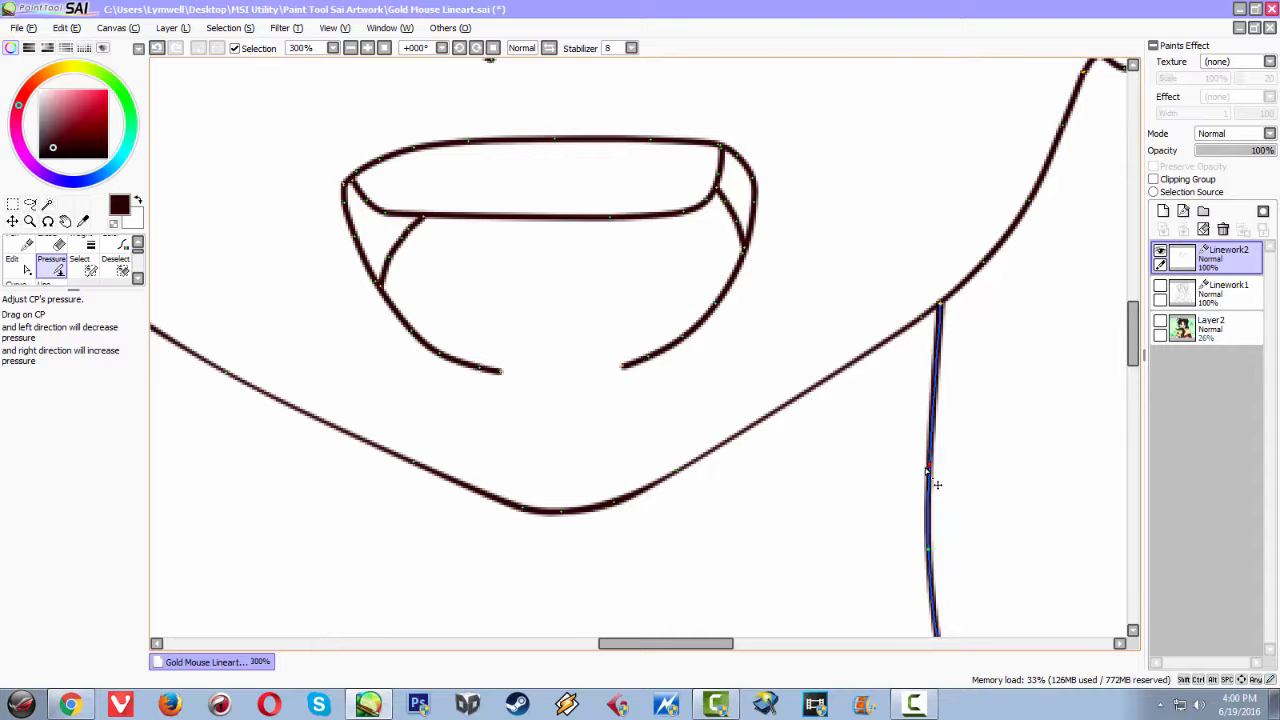
mouse_move(932, 478)
mouse_down()
mouse_move(1028, 491)
mouse_move(835, 483)
mouse_move(904, 492)
mouse_up()
drag(1014, 508, 952, 418)
mouse_move(868, 468)
mouse_down()
mouse_move(894, 479)
mouse_move(820, 487)
mouse_move(820, 498)
mouse_up()
mouse_move(886, 571)
mouse_down()
mouse_move(951, 573)
mouse_move(774, 575)
mouse_move(877, 580)
mouse_up()
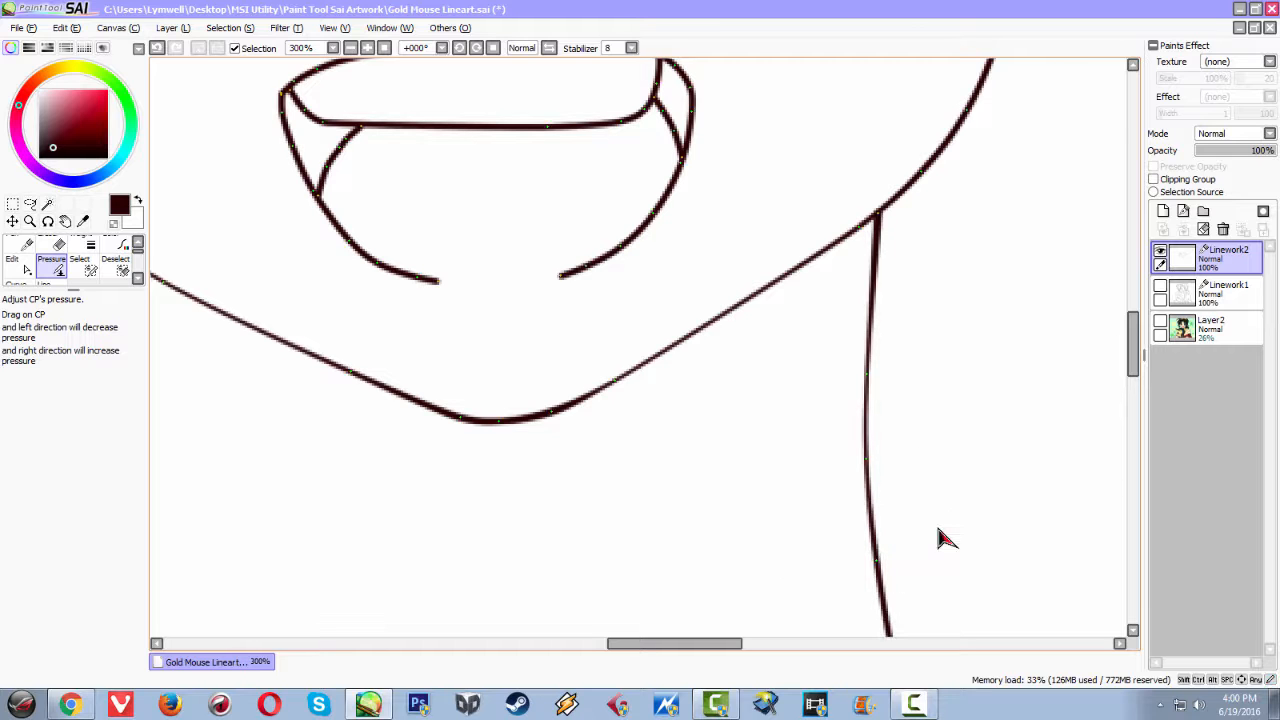
scroll(950, 490, down, 2)
scroll(966, 450, up, 3)
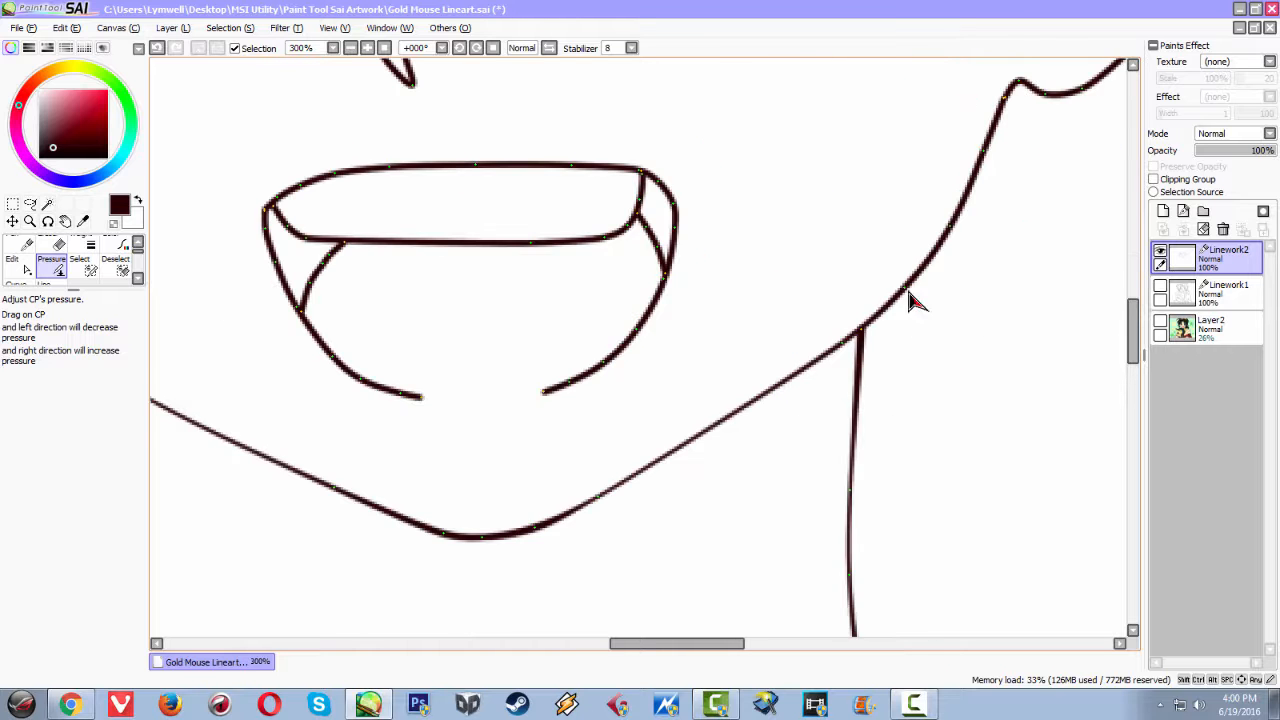
Thin the jawline from the neck up to the right ear and adjust the point pressure around the earlobe curve
mouse_move(746, 409)
mouse_down()
mouse_move(830, 455)
mouse_move(822, 430)
mouse_up()
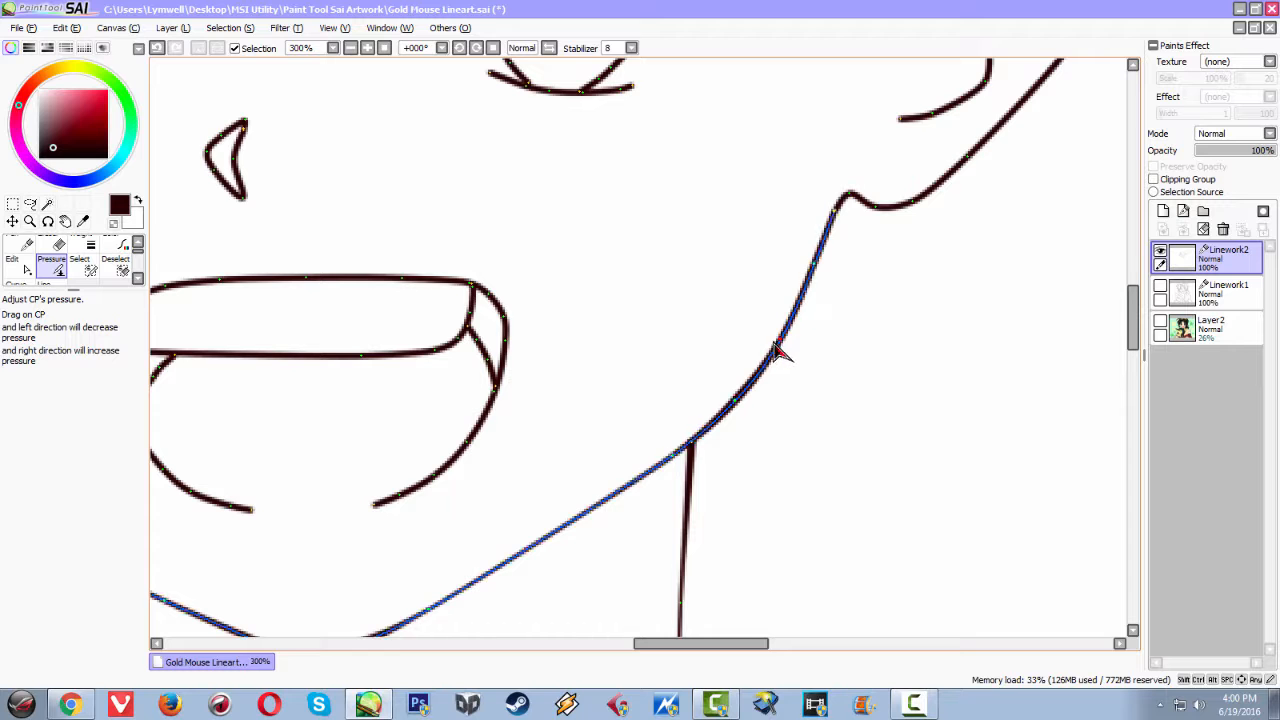
mouse_move(780, 343)
mouse_down()
mouse_move(790, 328)
mouse_move(634, 251)
mouse_up()
mouse_move(813, 268)
mouse_down()
mouse_move(714, 222)
mouse_move(850, 230)
mouse_move(883, 258)
mouse_up()
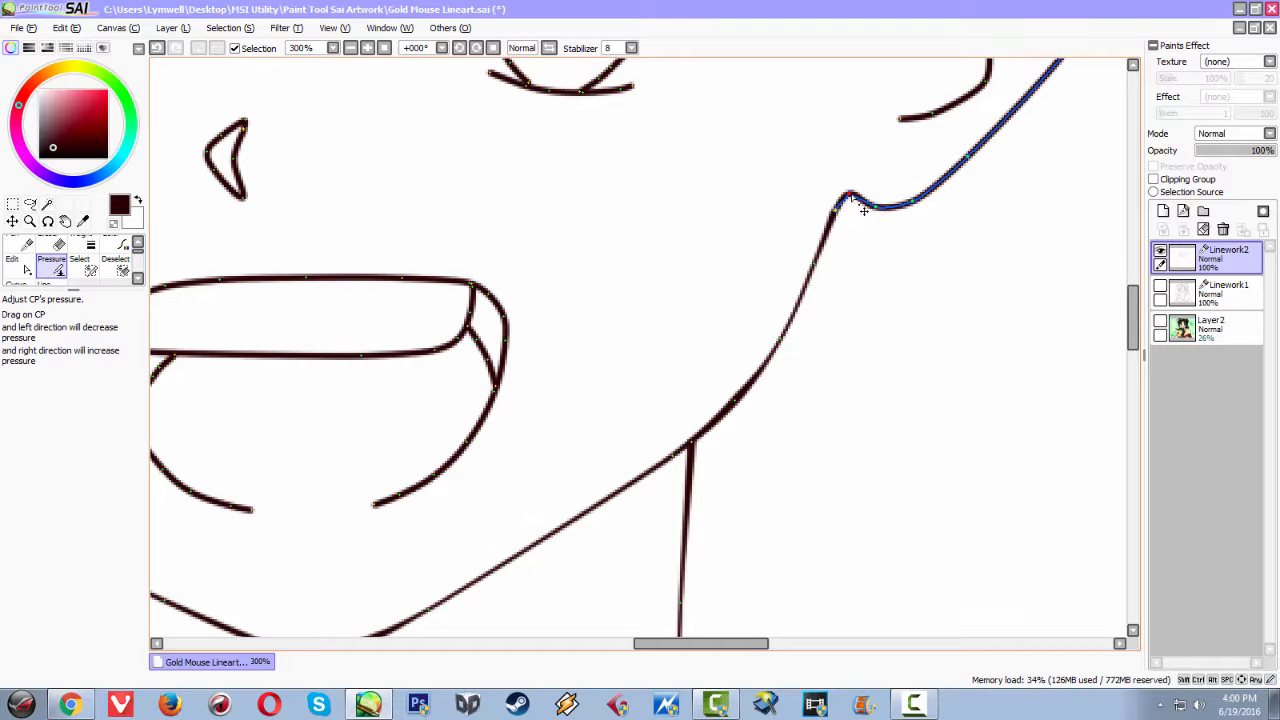
mouse_move(851, 198)
mouse_down()
mouse_move(871, 275)
mouse_move(884, 256)
mouse_move(868, 308)
mouse_up()
drag(858, 370, 860, 366)
drag(923, 214, 930, 287)
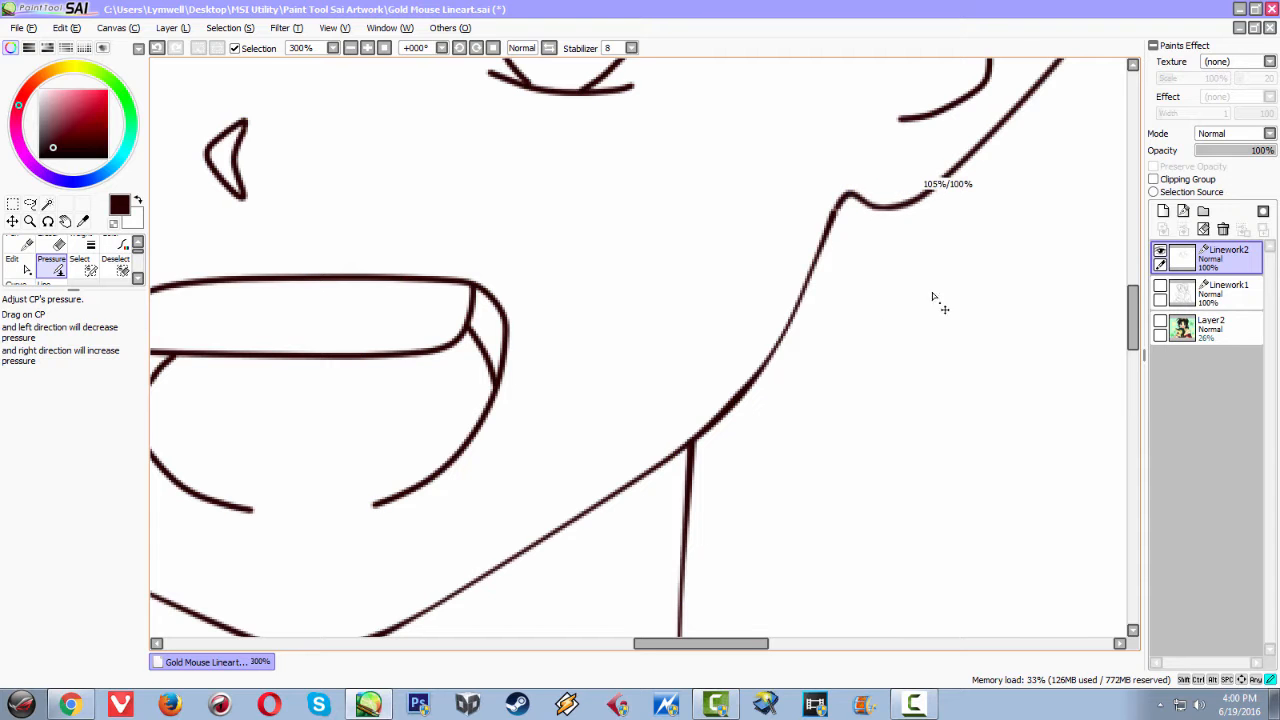
drag(943, 348, 944, 346)
Make Layer2 active to hide the control points and examine the line weights of the jaw, mouth and neck
scroll(957, 301, down, 2)
scroll(942, 310, up, 1)
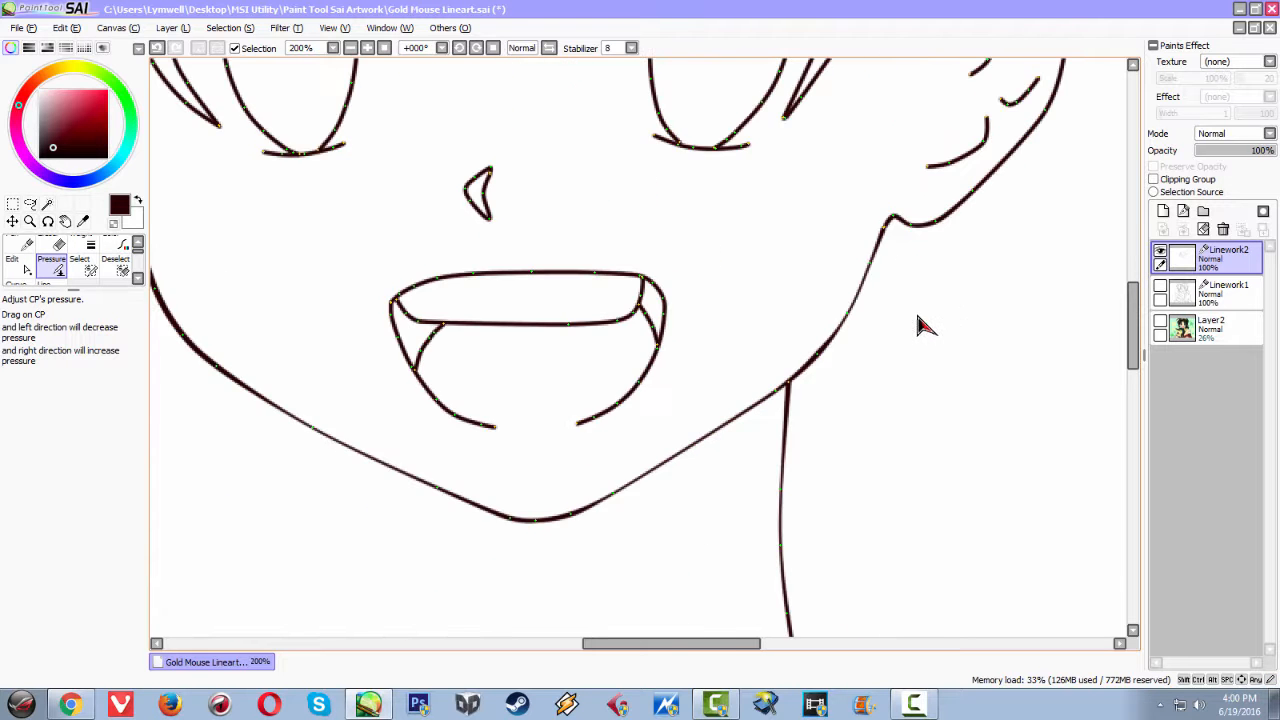
scroll(922, 325, down, 1)
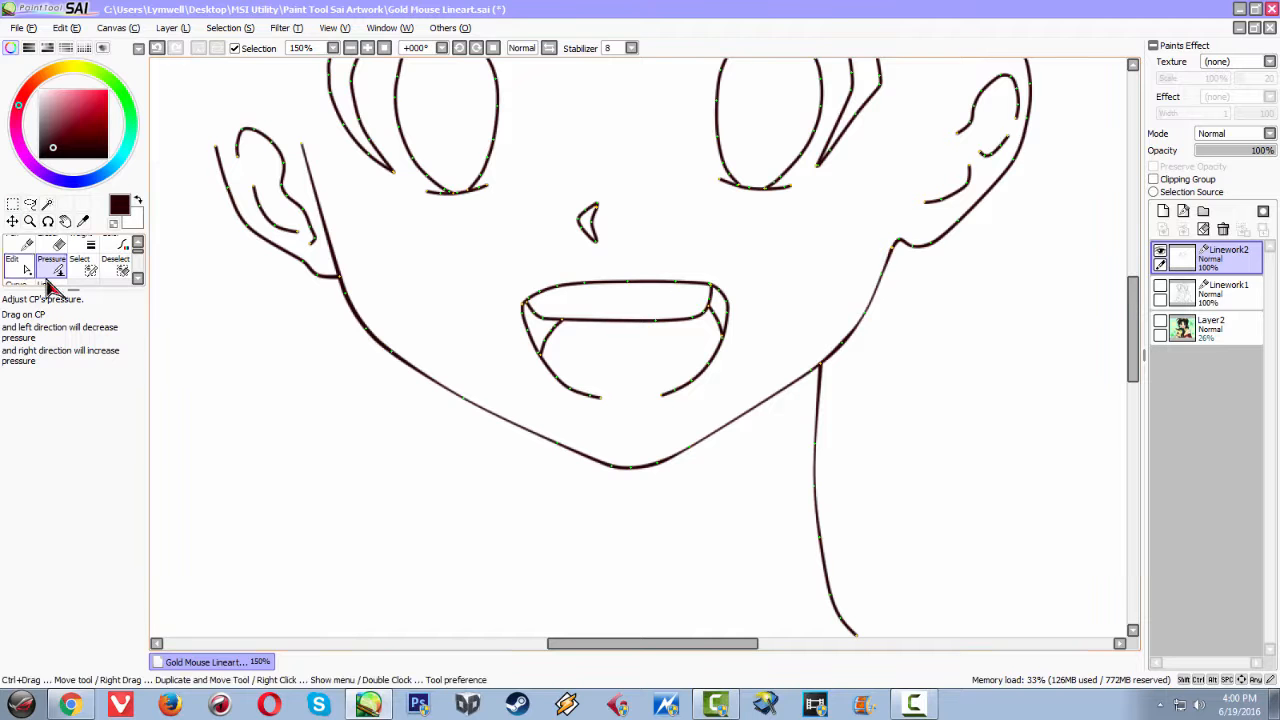
click(1200, 328)
scroll(839, 339, up, 1)
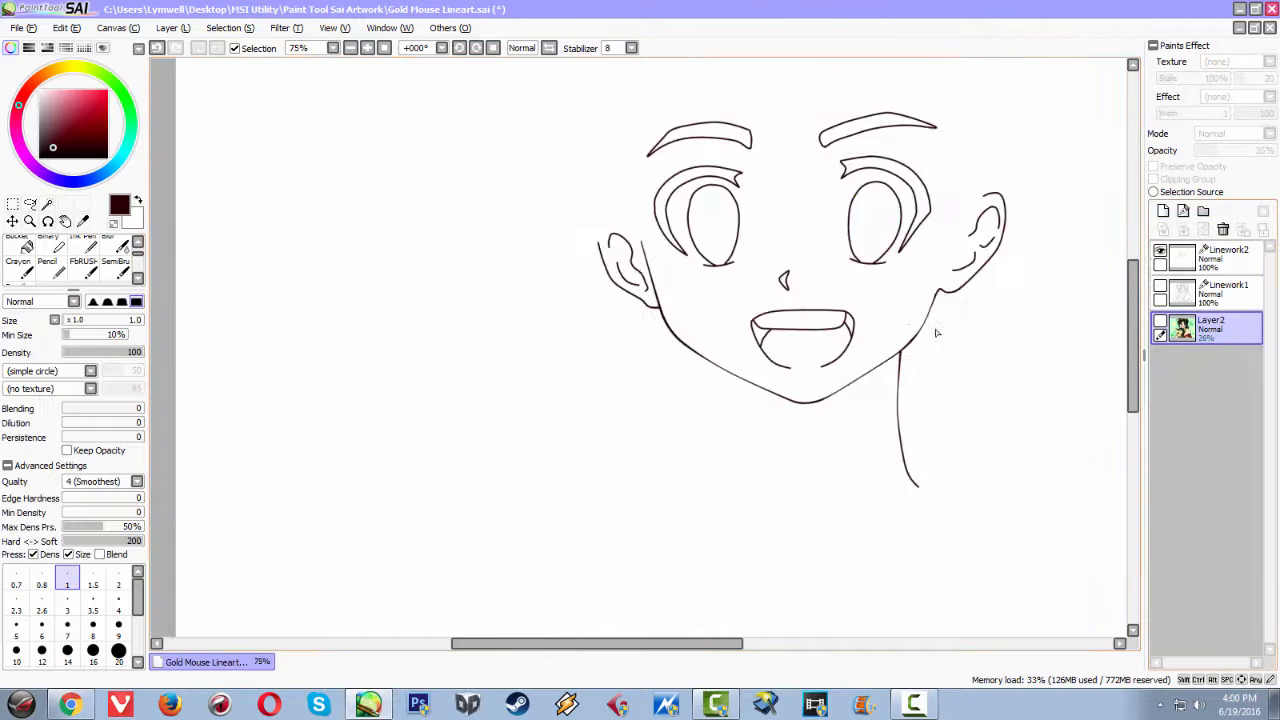
drag(672, 401, 508, 415)
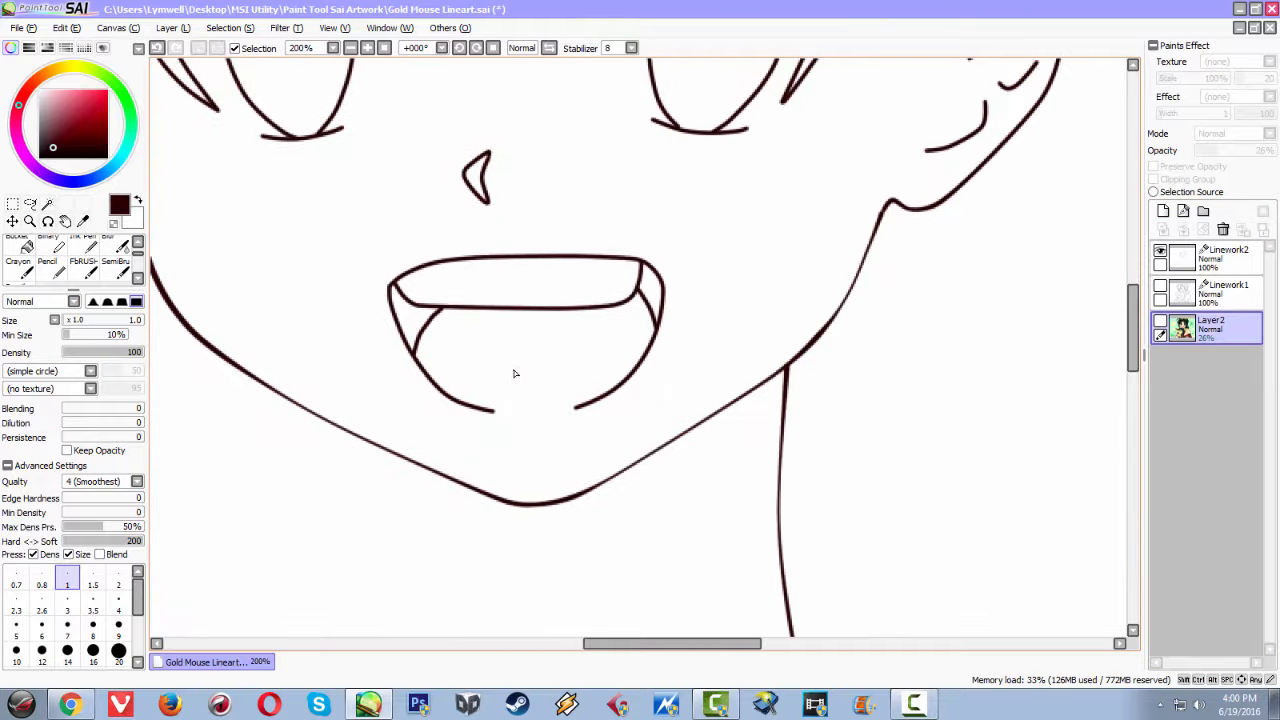
scroll(516, 372, down, 2)
scroll(472, 360, up, 3)
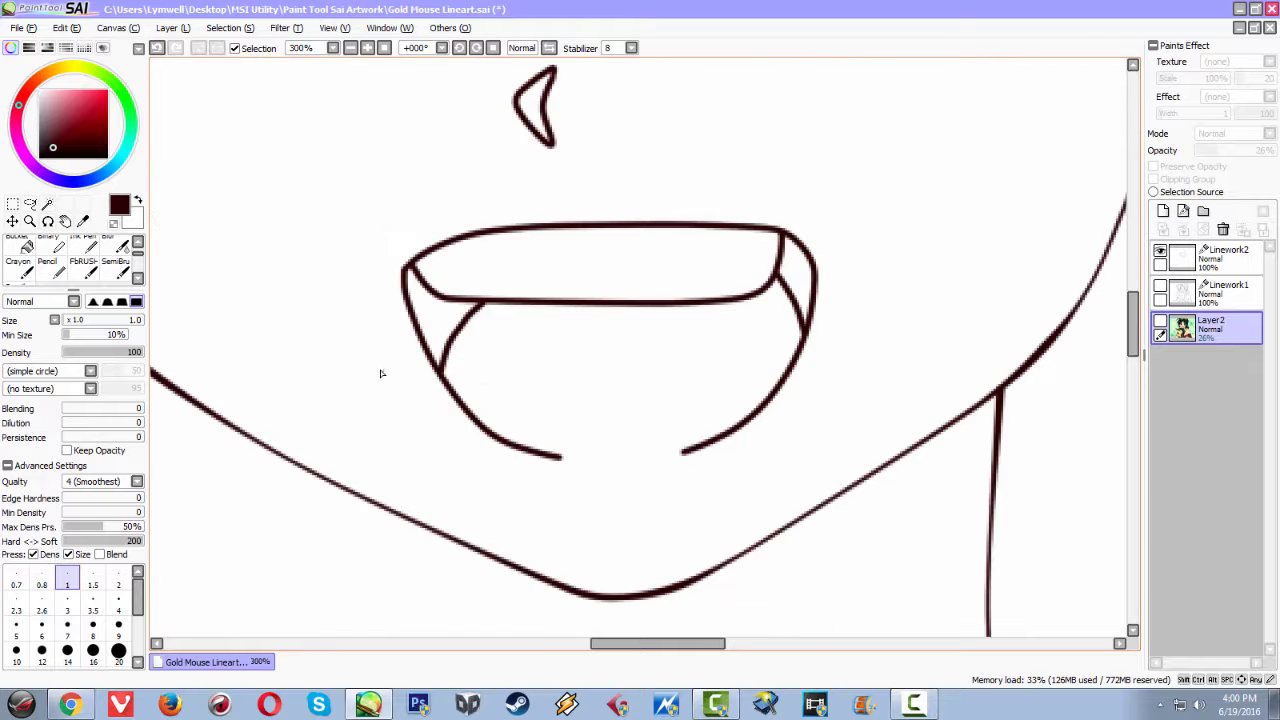
scroll(620, 371, down, 1)
scroll(612, 379, down, 1)
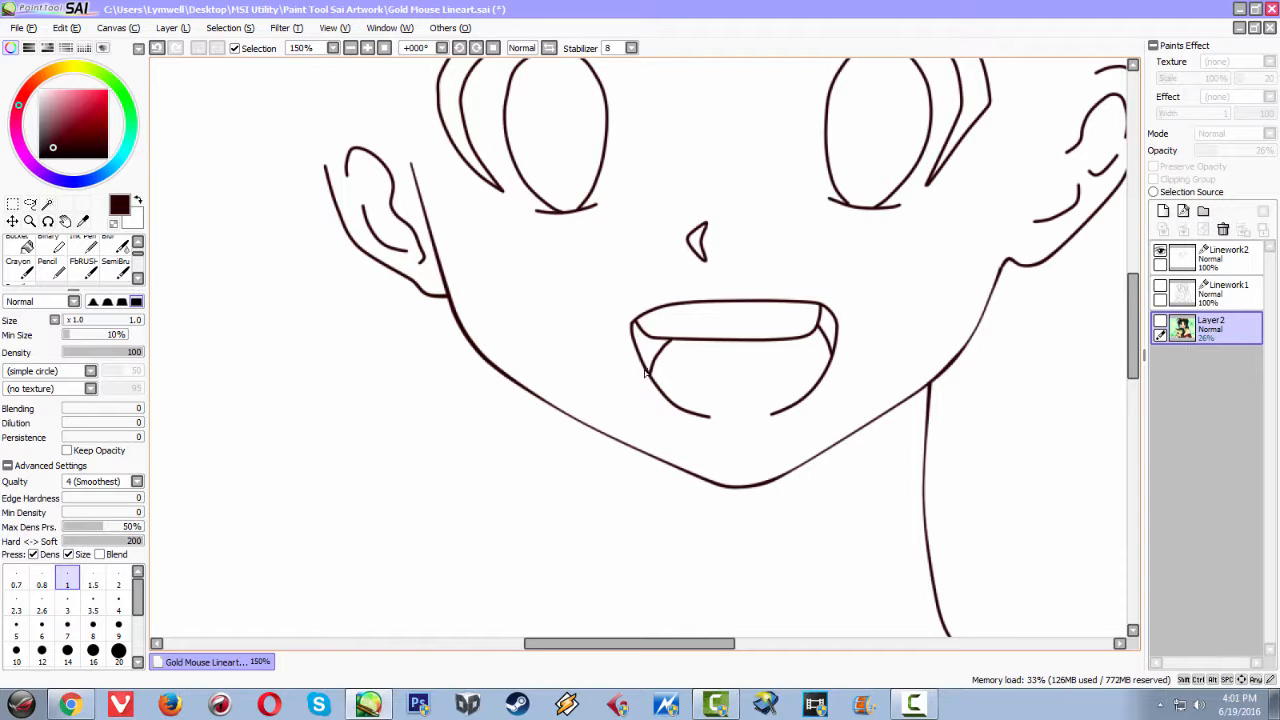
drag(644, 372, 532, 403)
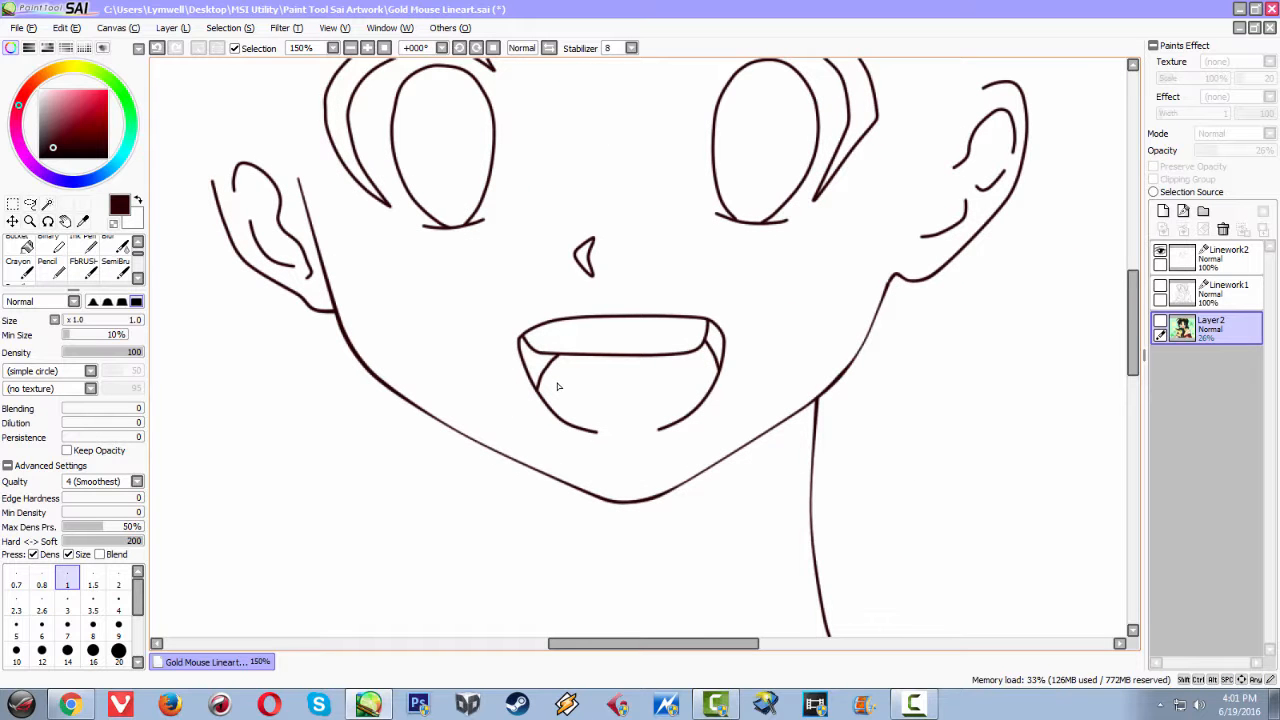
scroll(554, 363, down, 2)
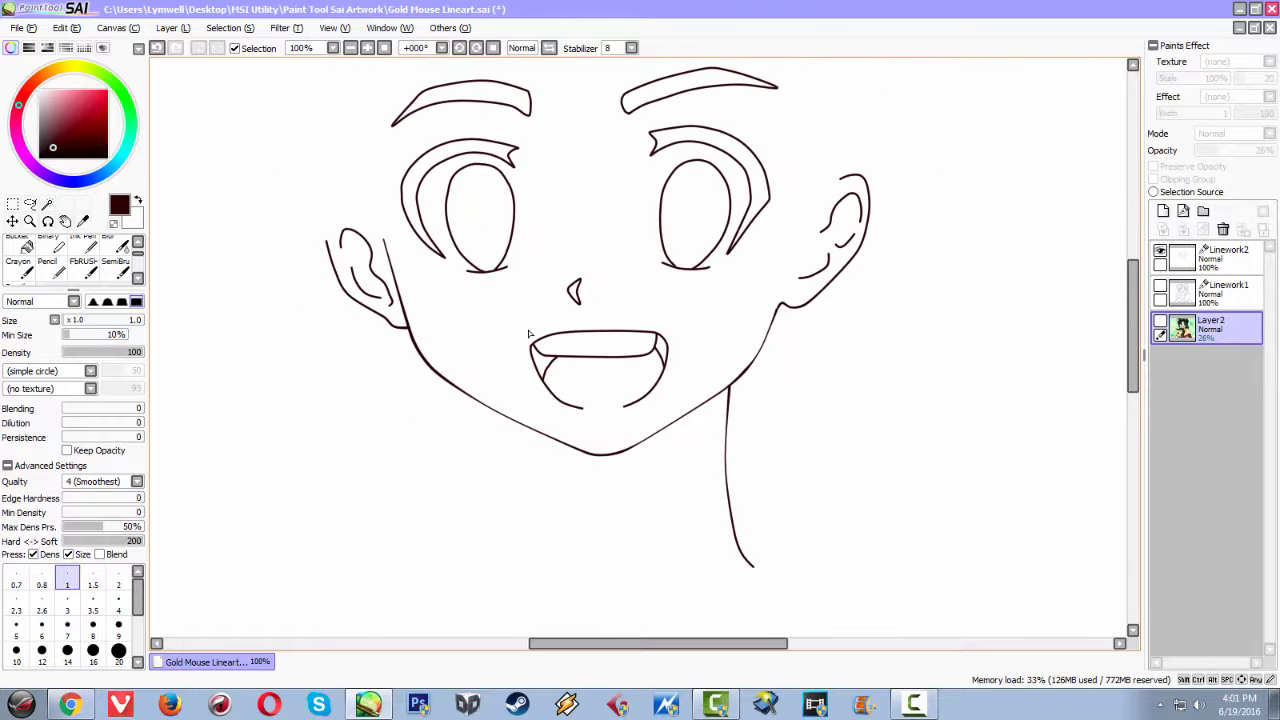
scroll(545, 328, up, 2)
Make Linework2 active again and reduce the line pressure on the nose's outer edge and lower tip
click(1185, 262)
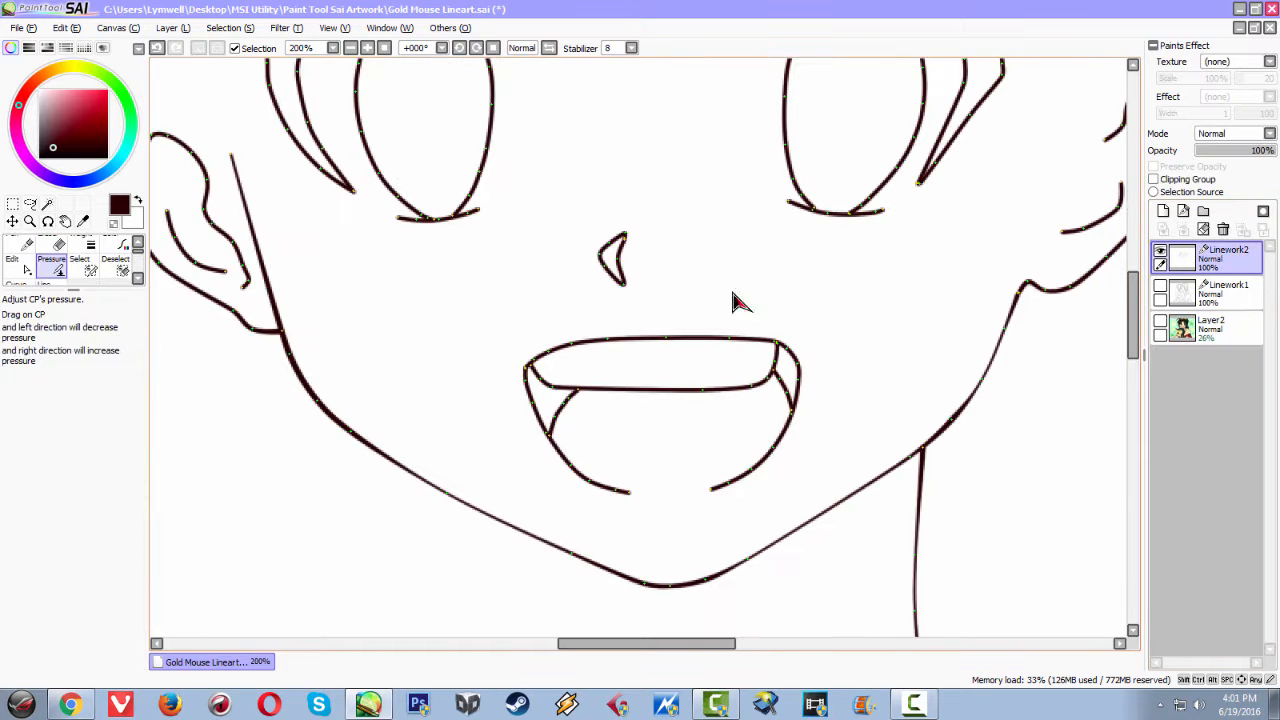
drag(608, 367, 537, 314)
scroll(531, 240, up, 3)
mouse_move(490, 196)
mouse_down()
mouse_move(586, 240)
mouse_move(266, 194)
mouse_move(618, 234)
mouse_move(342, 172)
mouse_up()
drag(440, 213, 228, 303)
drag(458, 150, 22, 145)
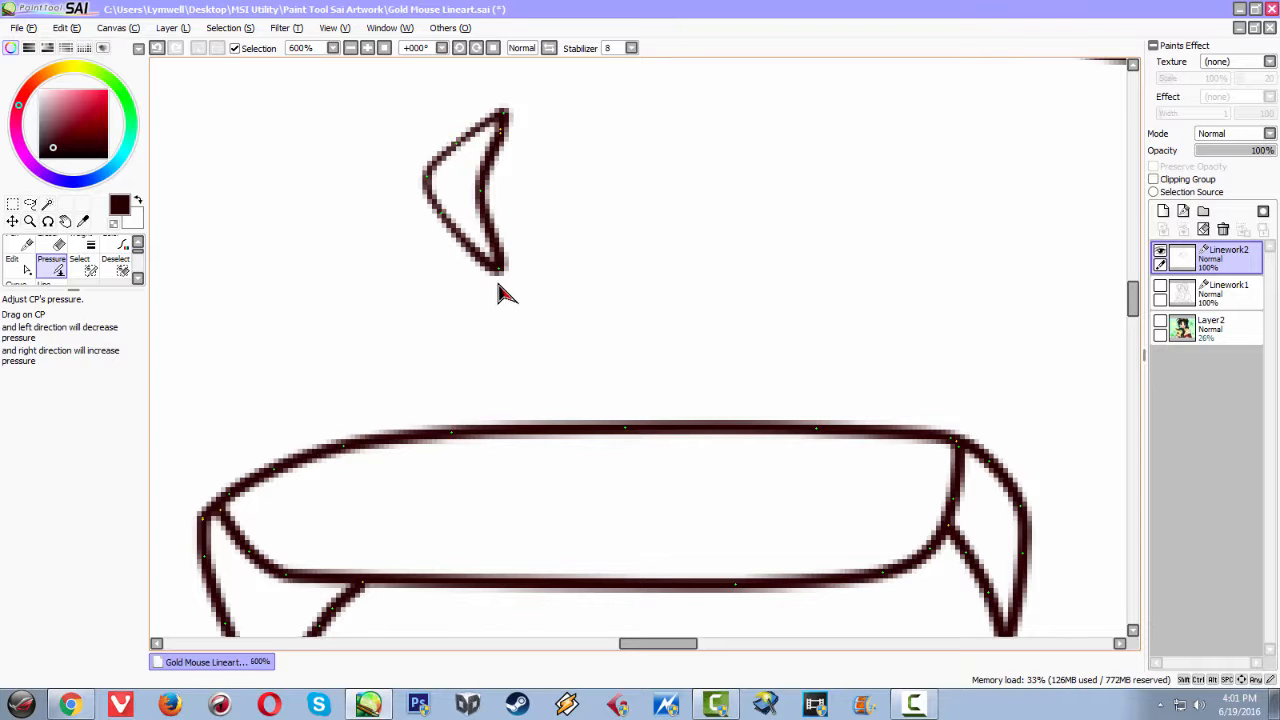
mouse_move(499, 268)
mouse_down()
mouse_move(263, 325)
mouse_move(380, 331)
mouse_up()
mouse_move(489, 200)
mouse_down()
mouse_move(567, 190)
mouse_move(526, 192)
mouse_up()
Thin the upper lip line from the mouth's left corner to its right corner by lowering its point pressure
scroll(698, 295, down, 5)
scroll(708, 312, up, 3)
scroll(708, 312, up, 3)
scroll(523, 403, down, 1)
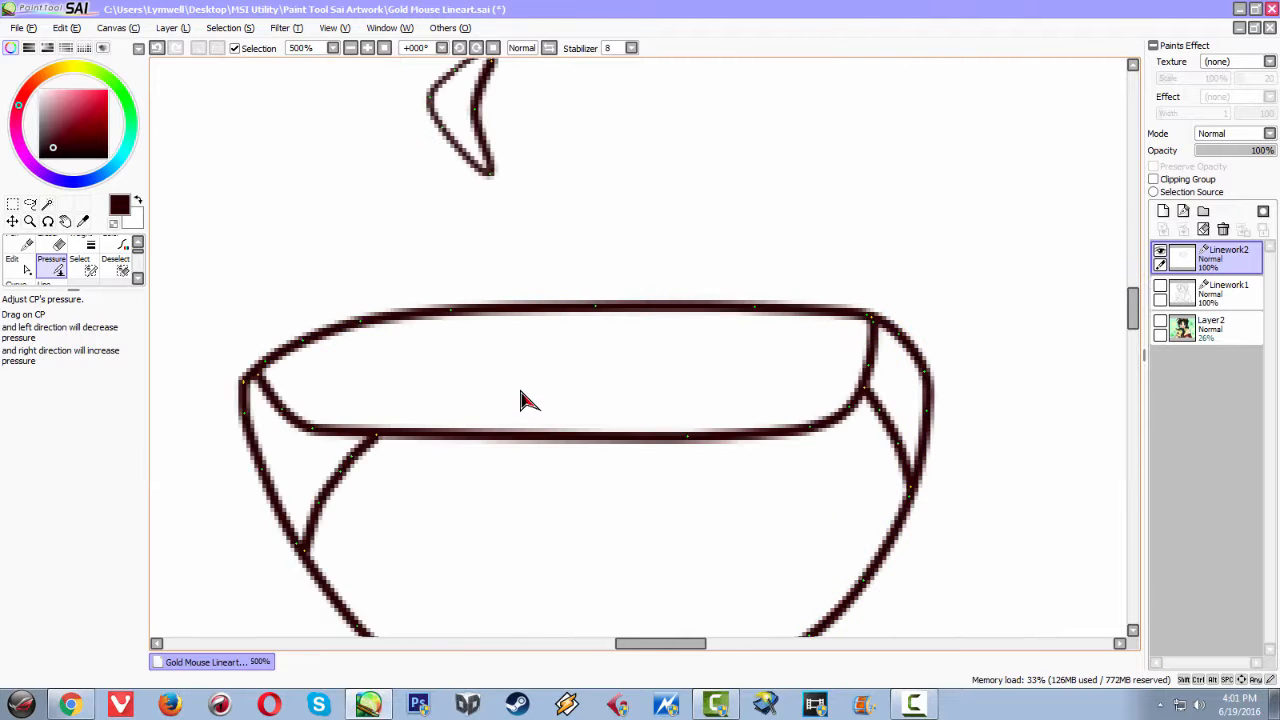
drag(464, 393, 497, 303)
mouse_move(346, 271)
mouse_down()
mouse_move(474, 440)
mouse_move(149, 127)
mouse_up()
mouse_move(402, 249)
mouse_down()
mouse_move(338, 155)
mouse_move(315, 150)
mouse_up()
drag(491, 238, 566, 183)
drag(637, 229, 582, 99)
drag(785, 223, 751, 103)
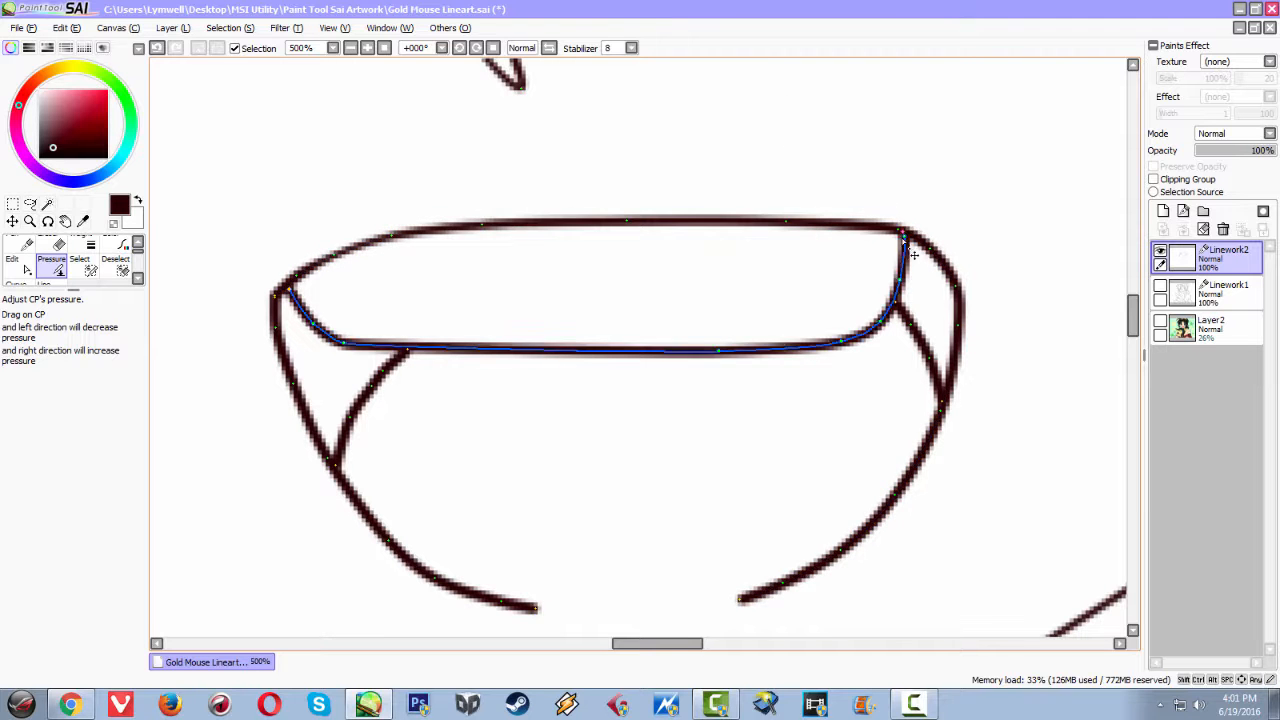
drag(899, 231, 908, 93)
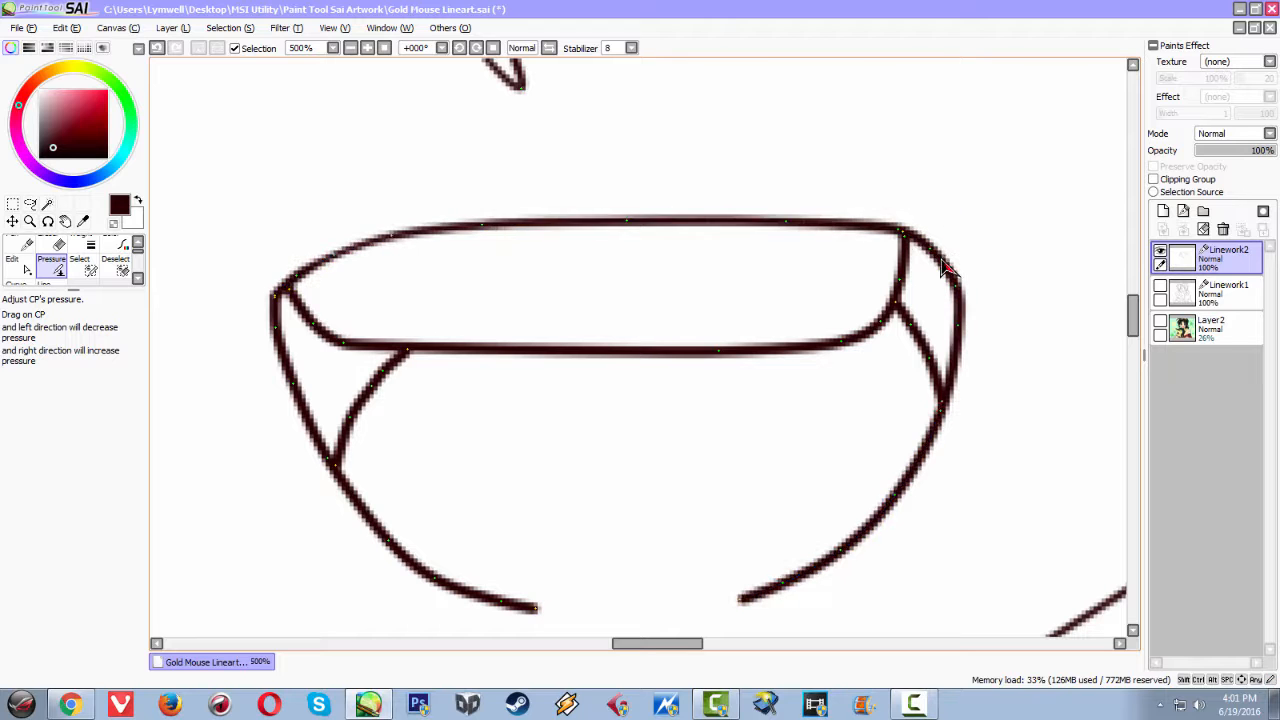
Thin the mouth's right outer edge and lower right curve, adjusting the pressure of the short inner line at that corner
drag(931, 249, 998, 112)
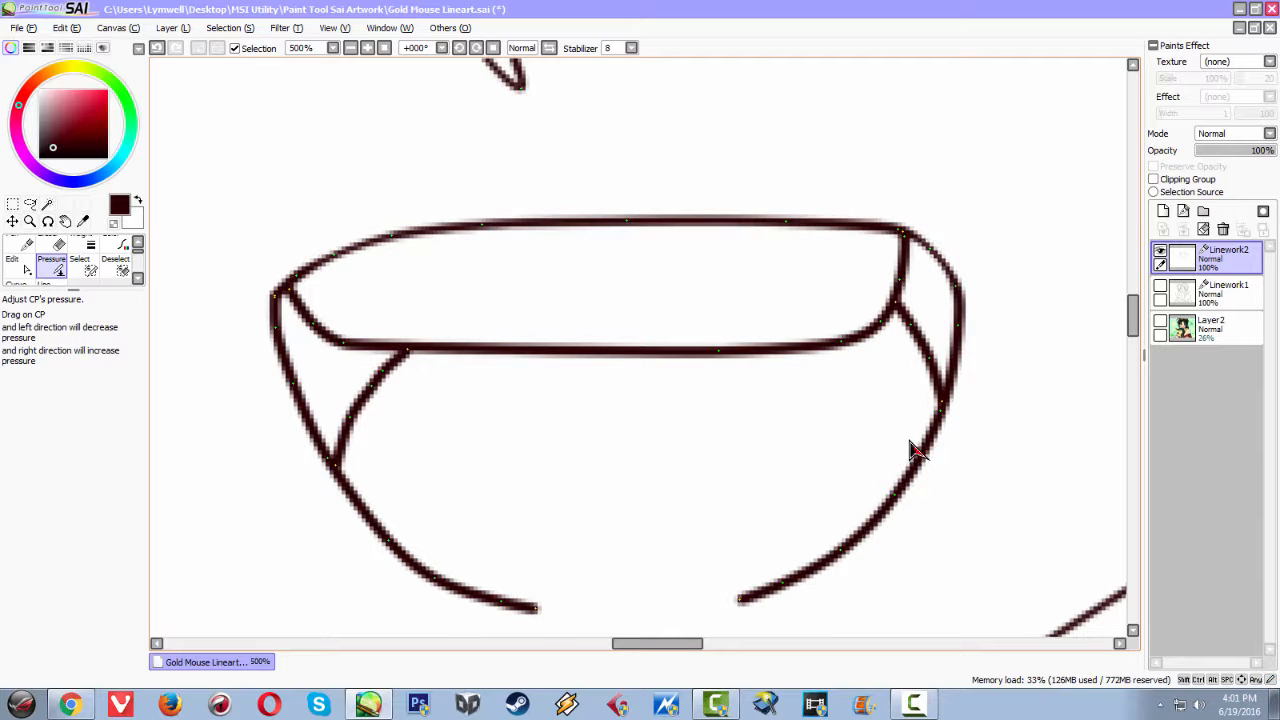
mouse_move(958, 306)
mouse_down()
mouse_move(950, 332)
mouse_move(857, 354)
mouse_move(1040, 355)
mouse_up()
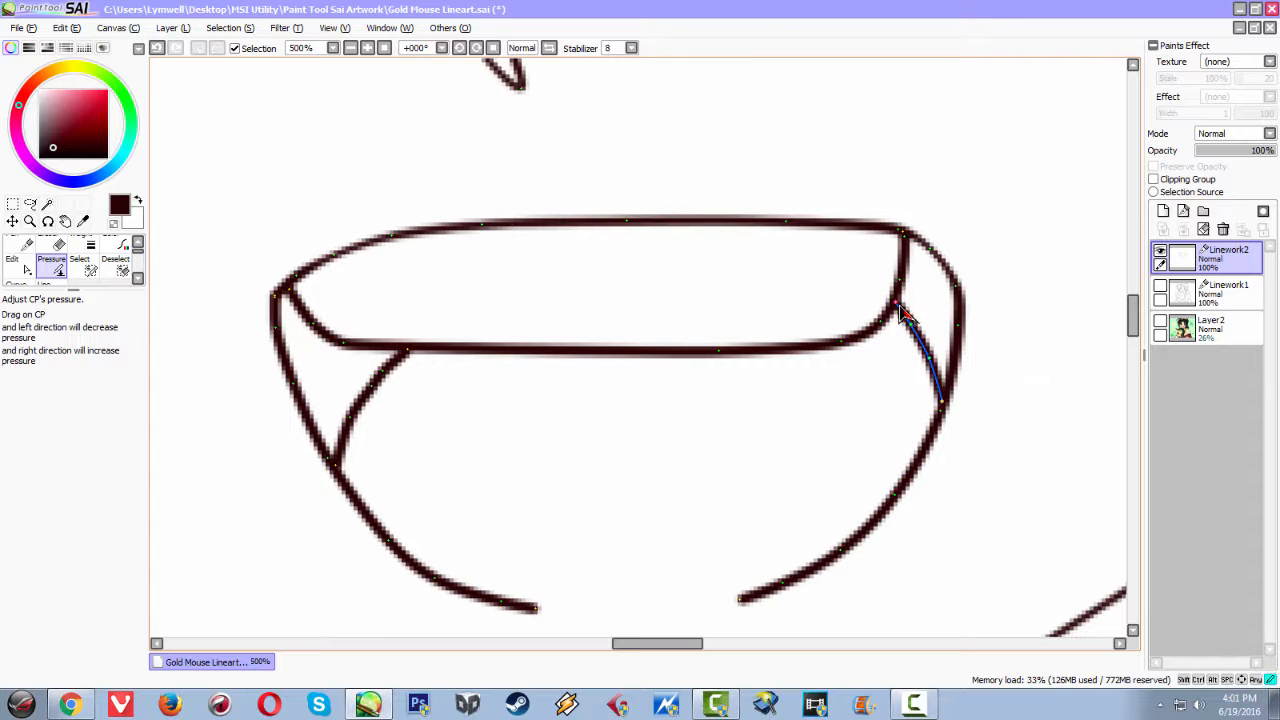
drag(966, 304, 993, 261)
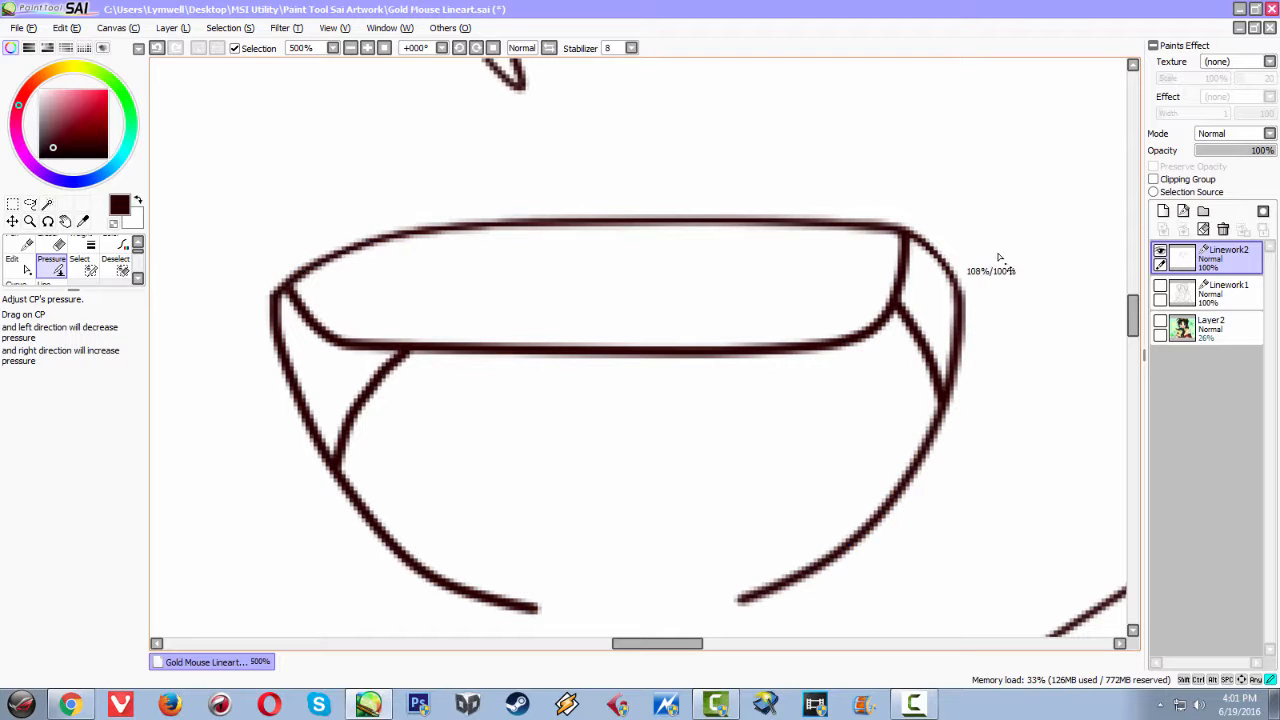
drag(874, 318, 1048, 248)
mouse_move(940, 258)
mouse_down()
mouse_move(962, 212)
mouse_move(931, 252)
mouse_up()
mouse_move(953, 418)
mouse_down()
mouse_move(847, 408)
mouse_move(935, 438)
mouse_move(1020, 494)
mouse_move(808, 403)
mouse_move(966, 614)
mouse_move(689, 394)
mouse_move(866, 572)
mouse_move(883, 403)
mouse_move(746, 256)
mouse_up()
drag(802, 424, 652, 273)
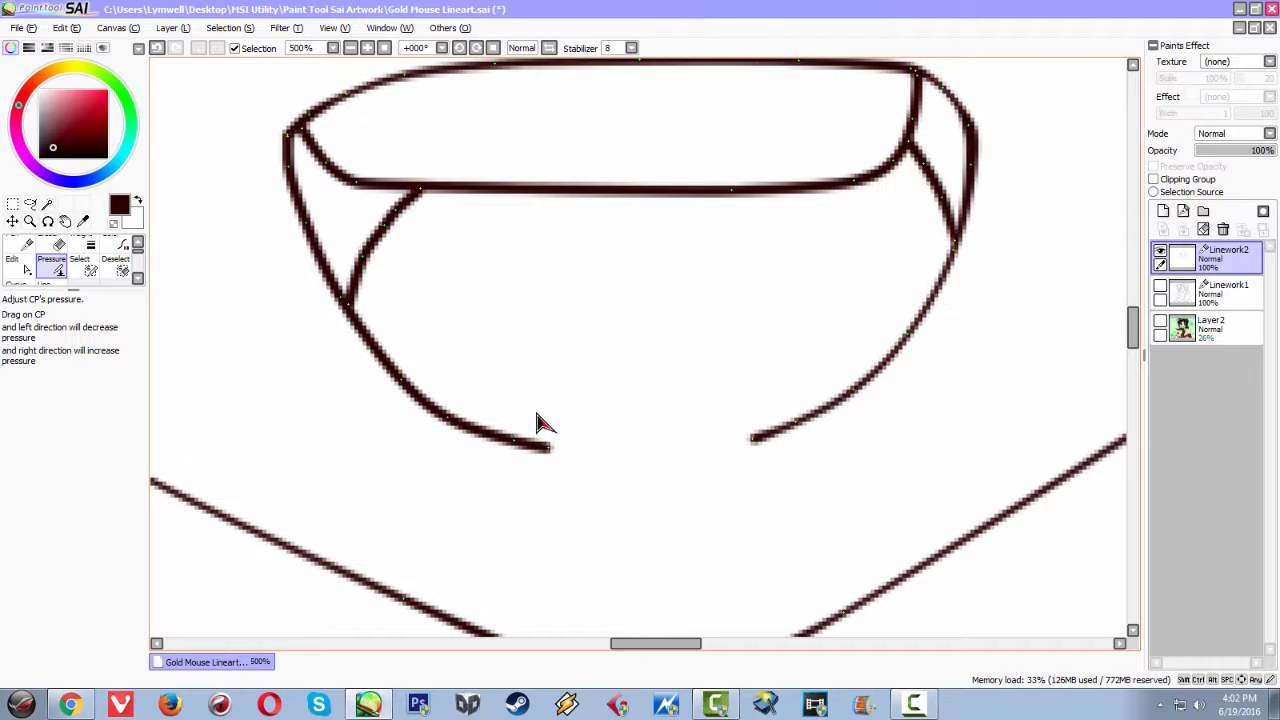
Lower the point pressure along the mouth's lower left curve, from its open end up toward the corner
click(513, 443)
drag(514, 442, 328, 516)
click(548, 447)
drag(408, 525, 407, 524)
drag(448, 417, 402, 444)
drag(407, 397, 237, 414)
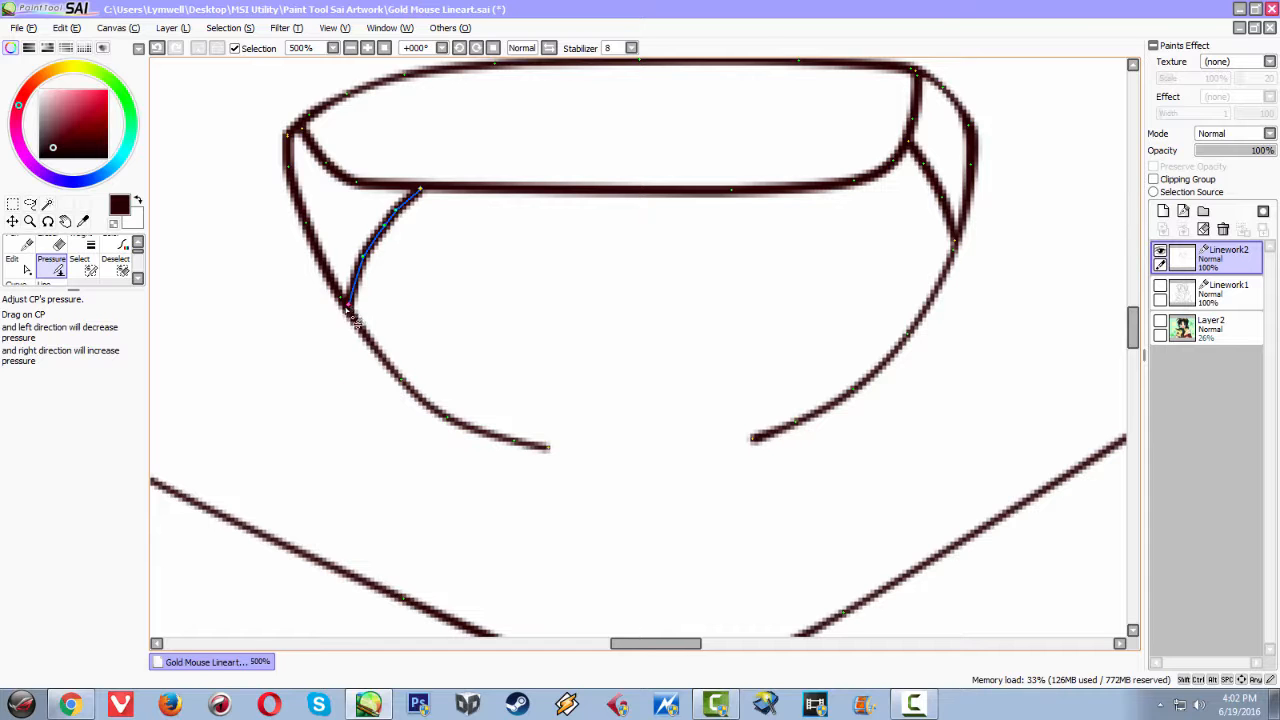
Thin the mouth's upper left edge and the short inner line at the left corner
mouse_move(350, 298)
mouse_down()
mouse_move(240, 318)
mouse_move(337, 298)
mouse_move(387, 310)
mouse_move(283, 297)
mouse_move(313, 292)
mouse_up()
mouse_move(371, 251)
mouse_down()
mouse_move(398, 265)
mouse_move(266, 234)
mouse_move(175, 265)
mouse_up()
drag(294, 194, 280, 140)
scroll(483, 233, down, 2)
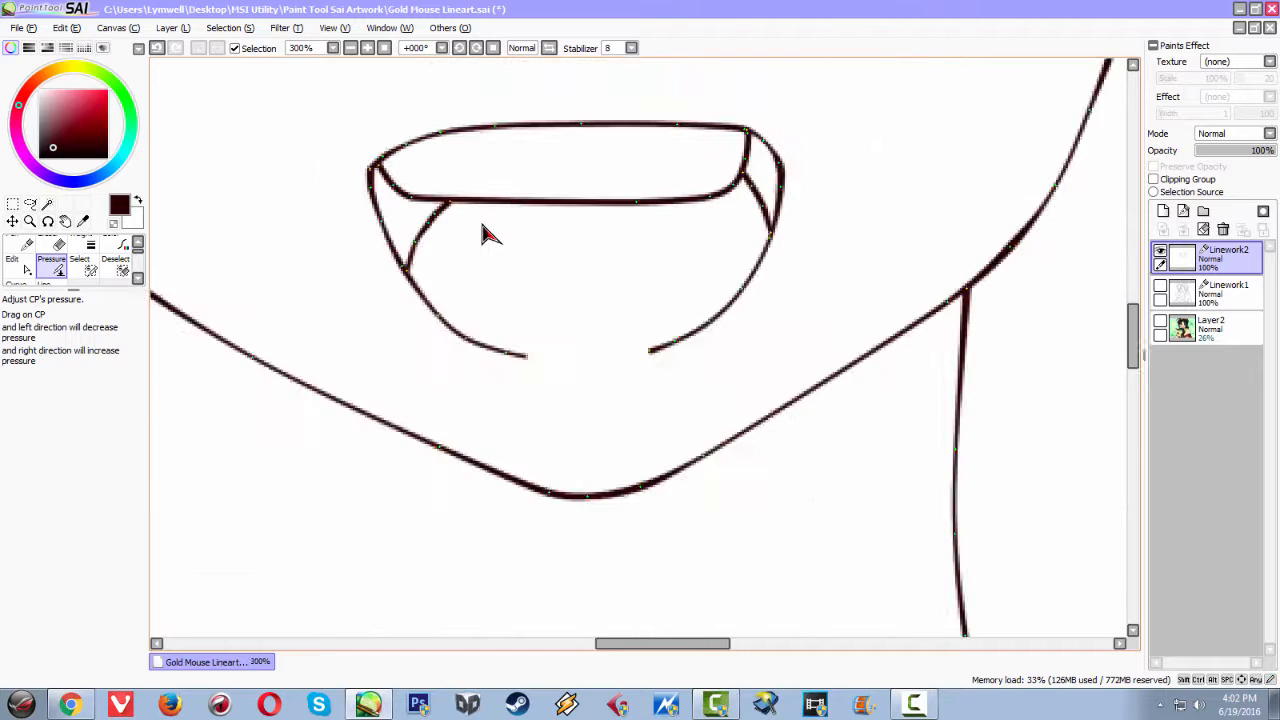
scroll(483, 233, up, 2)
drag(447, 205, 454, 216)
drag(505, 285, 525, 300)
Thin the lower edge of the upper teeth by reducing the pressure of its points across the mouth
drag(758, 207, 740, 155)
drag(745, 75, 704, 2)
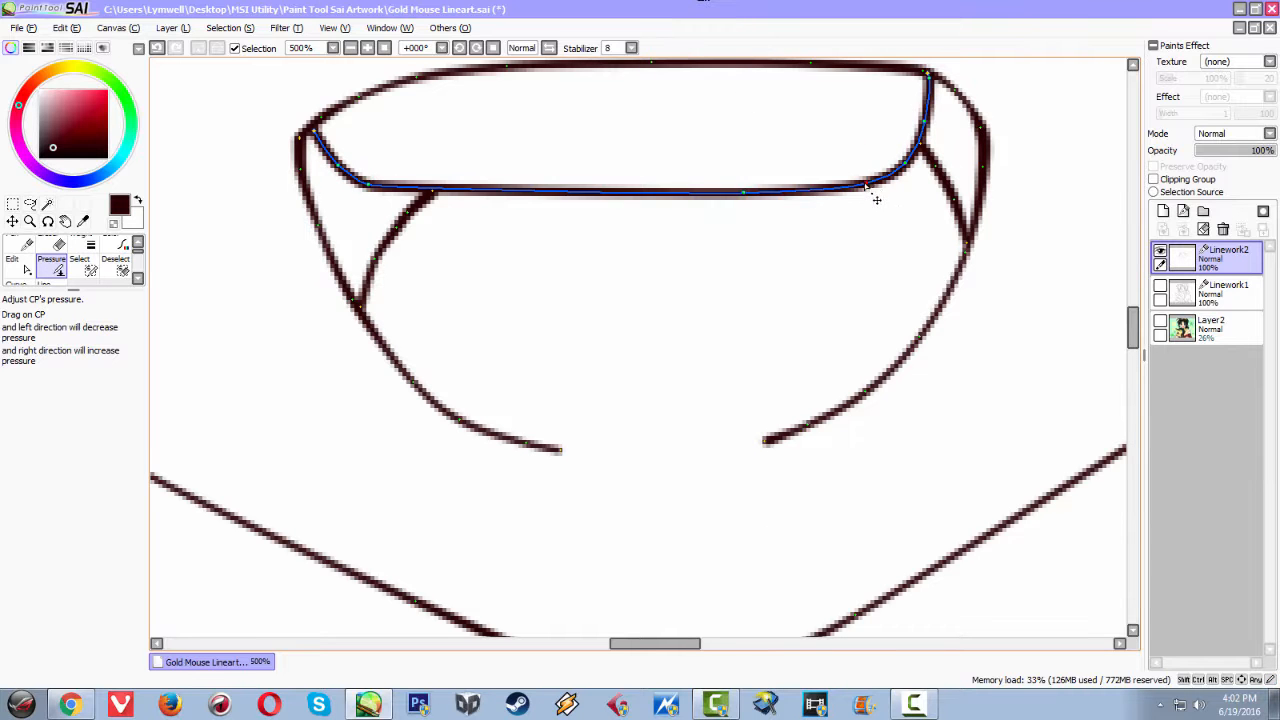
drag(877, 190, 660, 68)
drag(345, 178, 188, 282)
scroll(843, 278, down, 2)
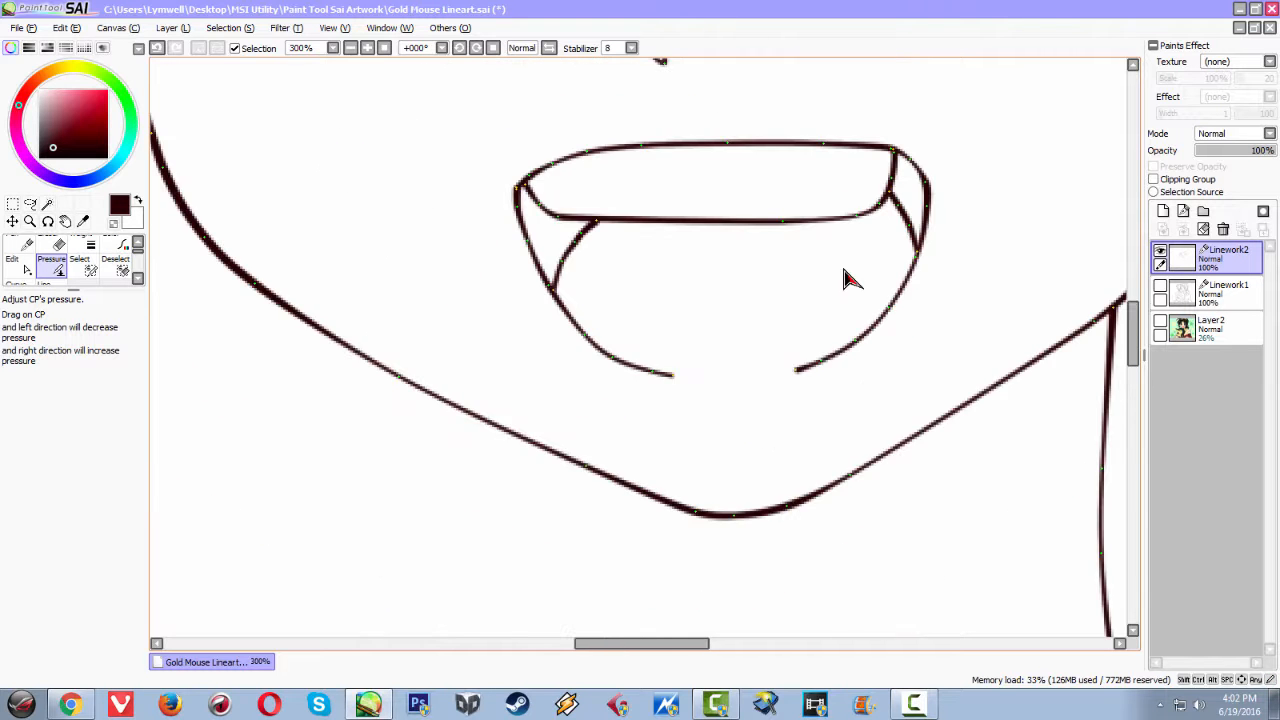
scroll(757, 290, down, 1)
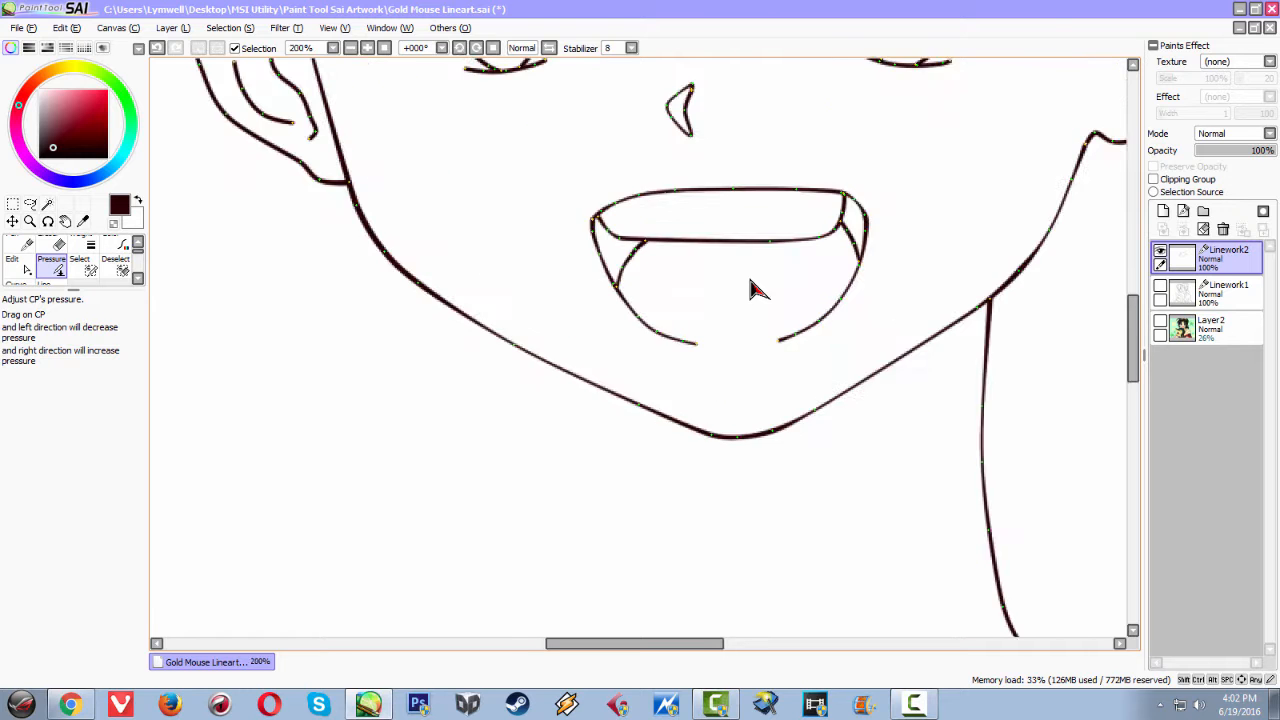
scroll(757, 290, down, 1)
scroll(862, 293, down, 1)
scroll(720, 232, up, 1)
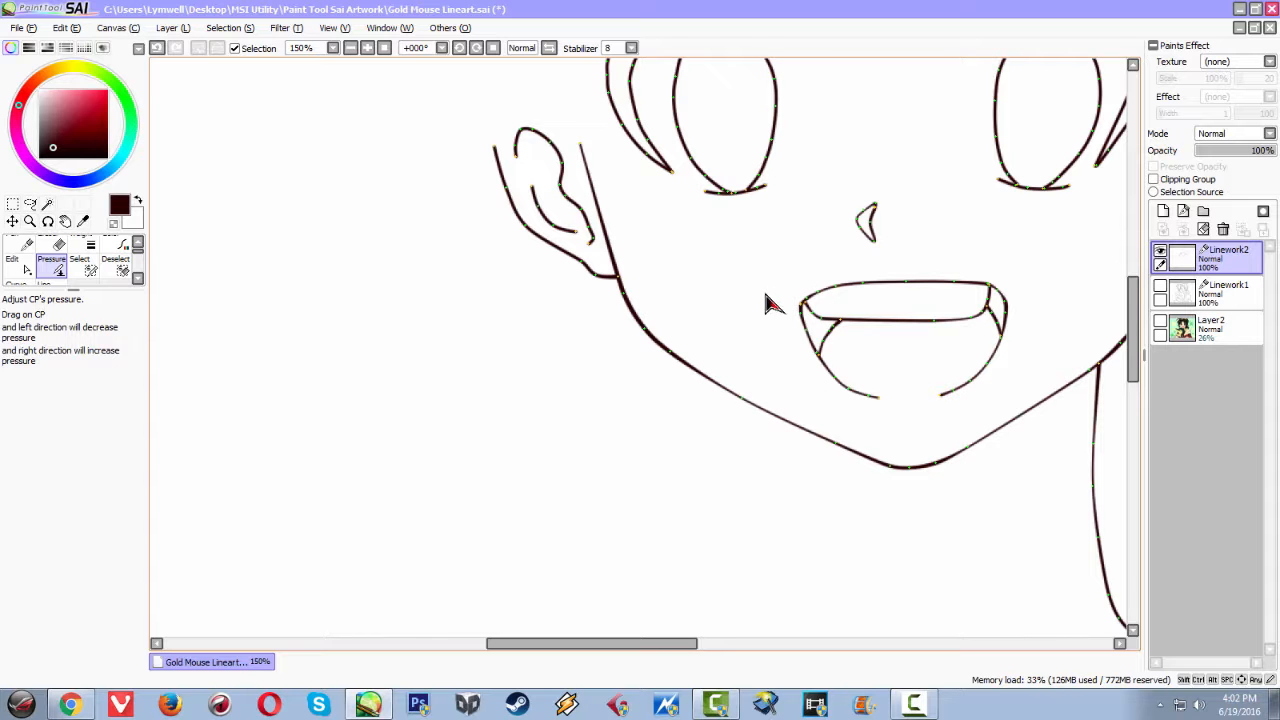
Thin the left ear's outer line by lowering the pressure at its upper end and along its lower curve toward the jaw
drag(745, 297, 635, 323)
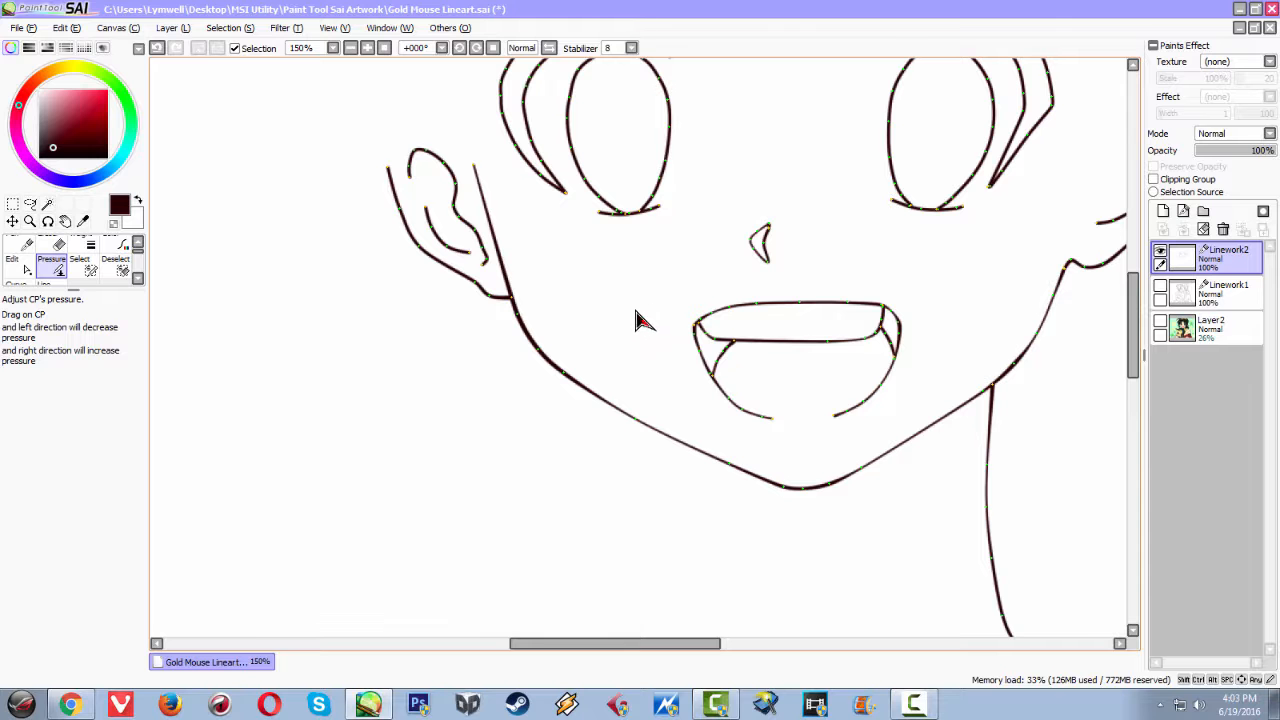
scroll(620, 300, down, 1)
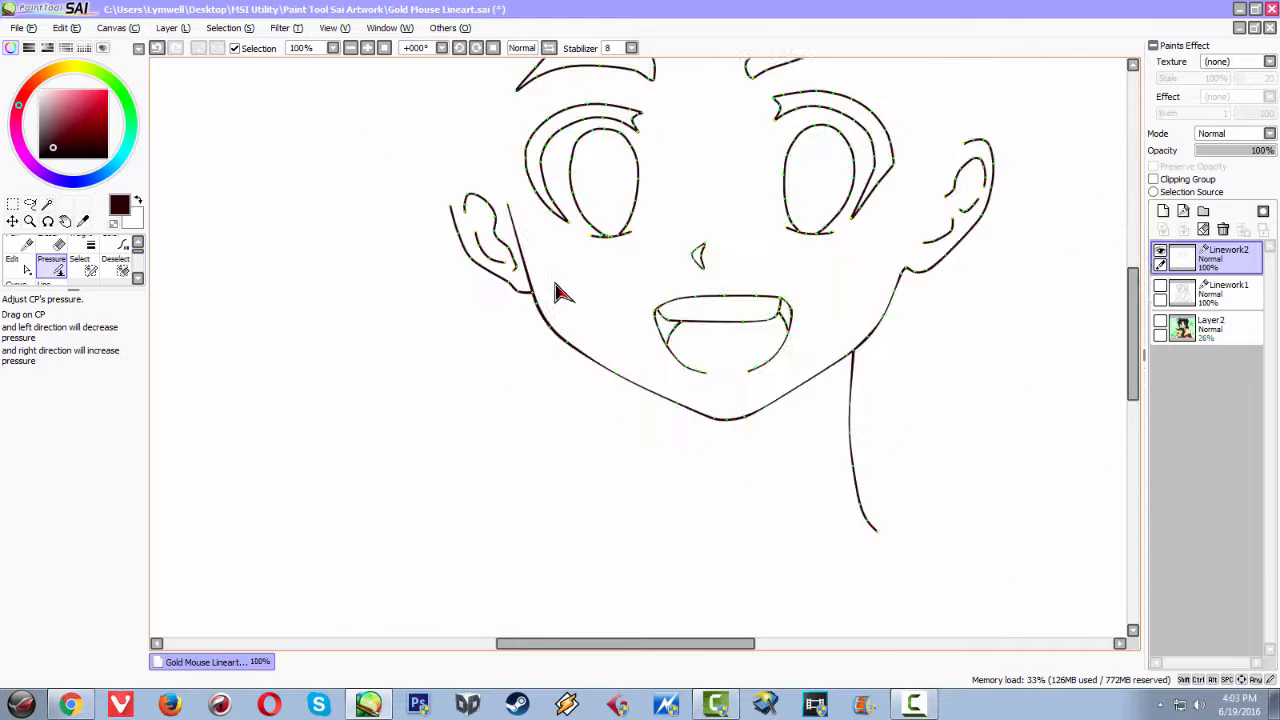
scroll(494, 257, up, 4)
drag(409, 243, 557, 399)
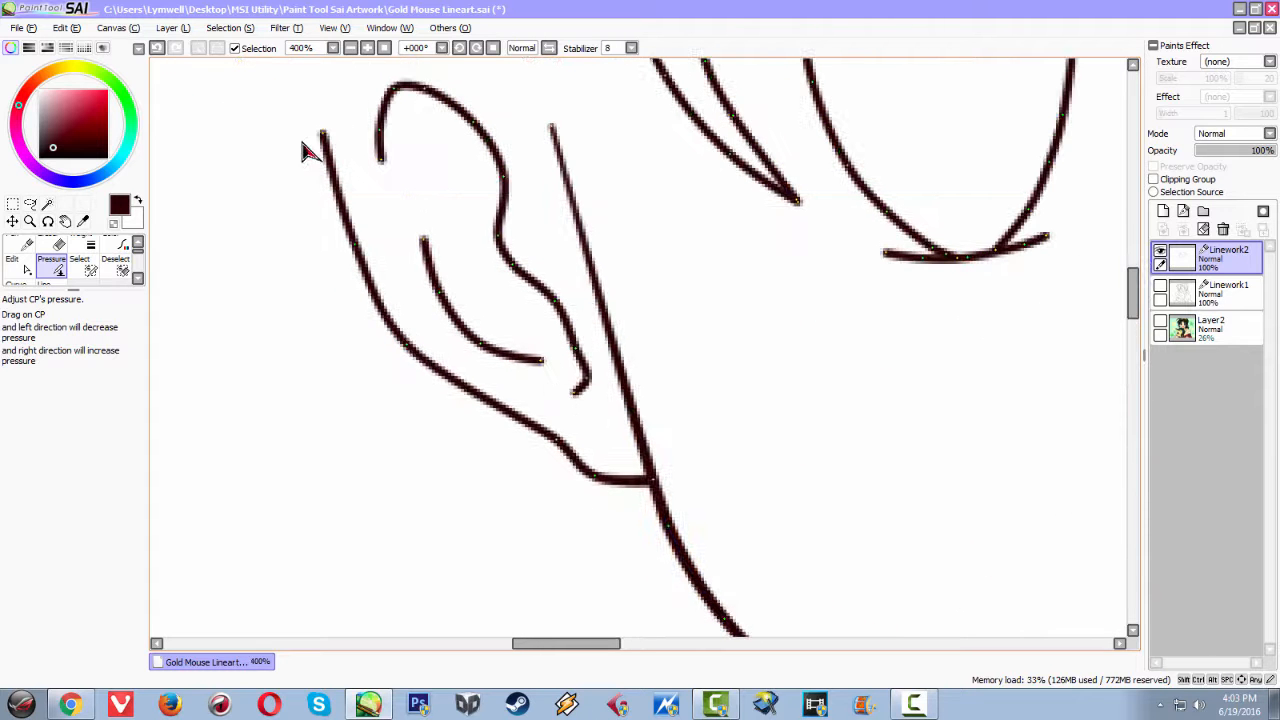
drag(324, 137, 156, 150)
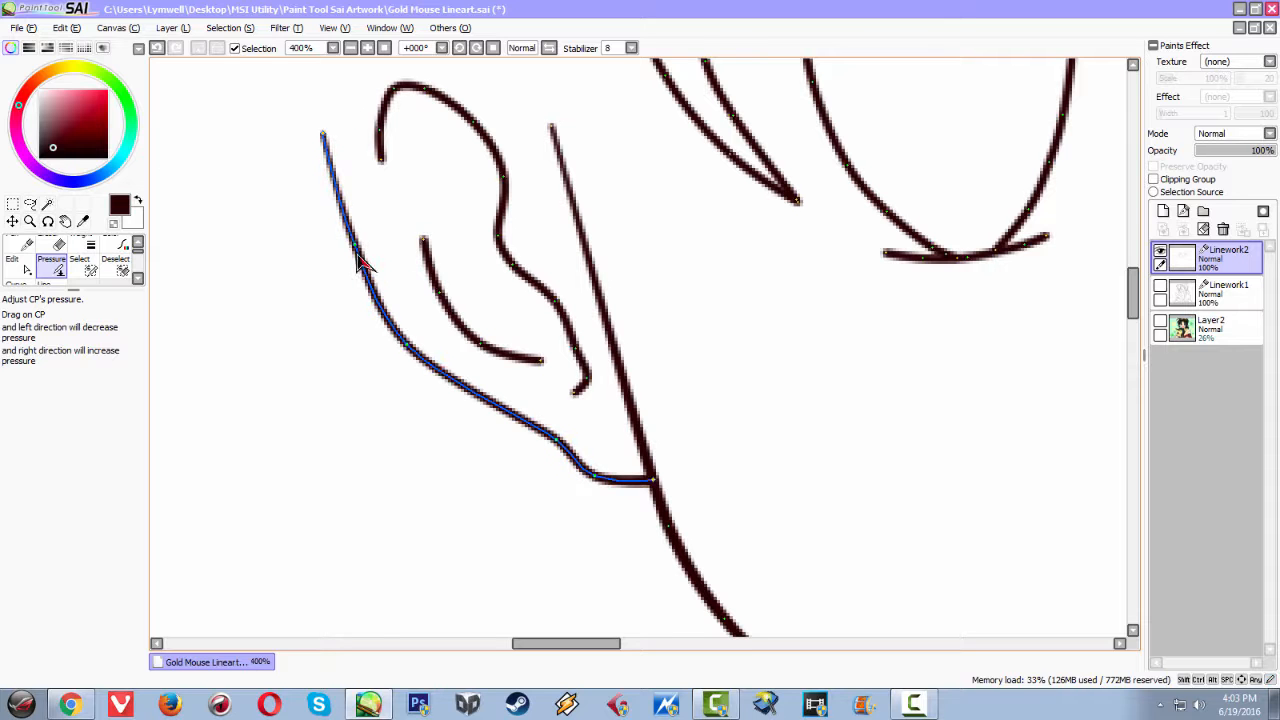
drag(418, 365, 548, 390)
drag(557, 440, 537, 500)
drag(565, 445, 387, 518)
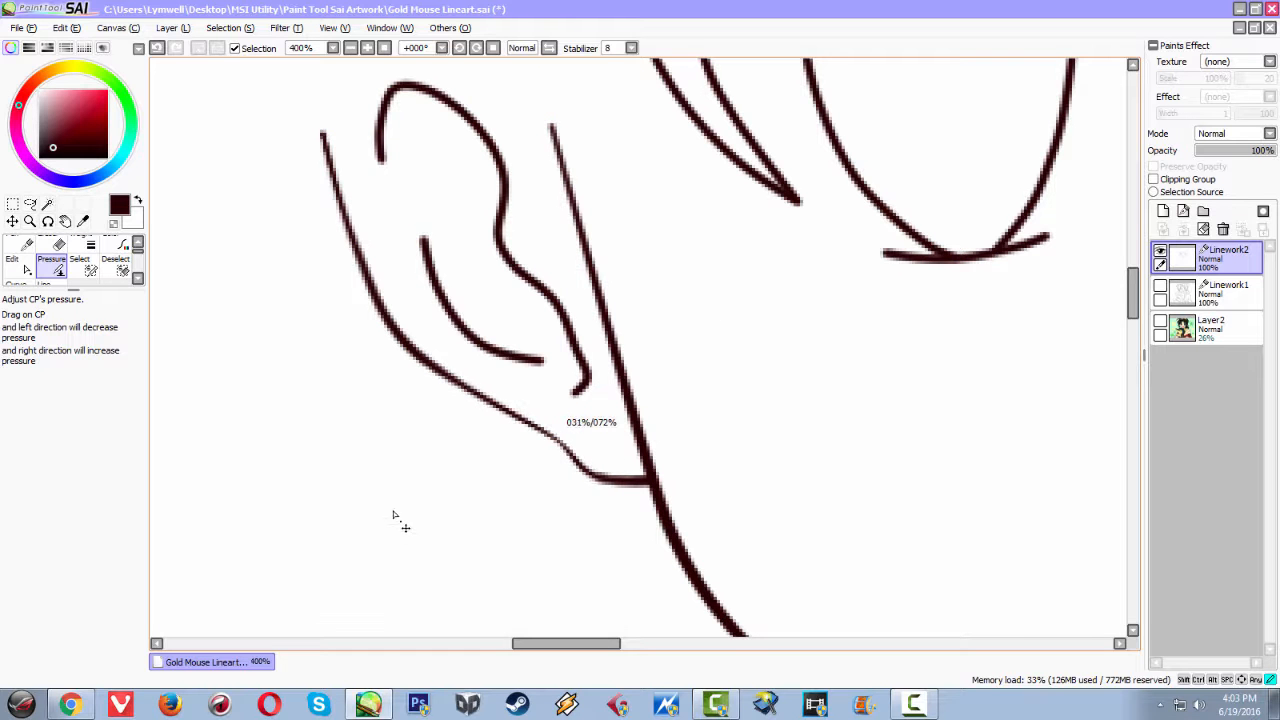
drag(429, 480, 428, 481)
Thin the short inner curve of the left ear by reducing the pressure of its middle and upper end points
drag(484, 348, 323, 456)
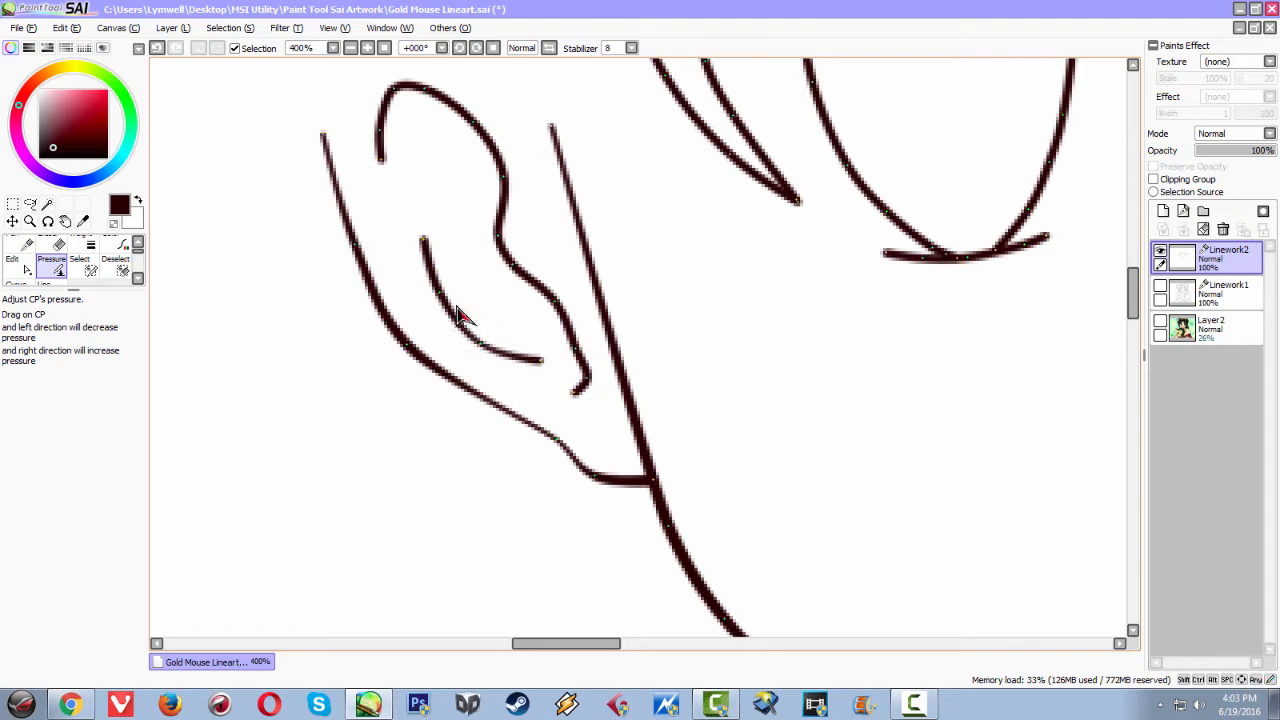
click(447, 310)
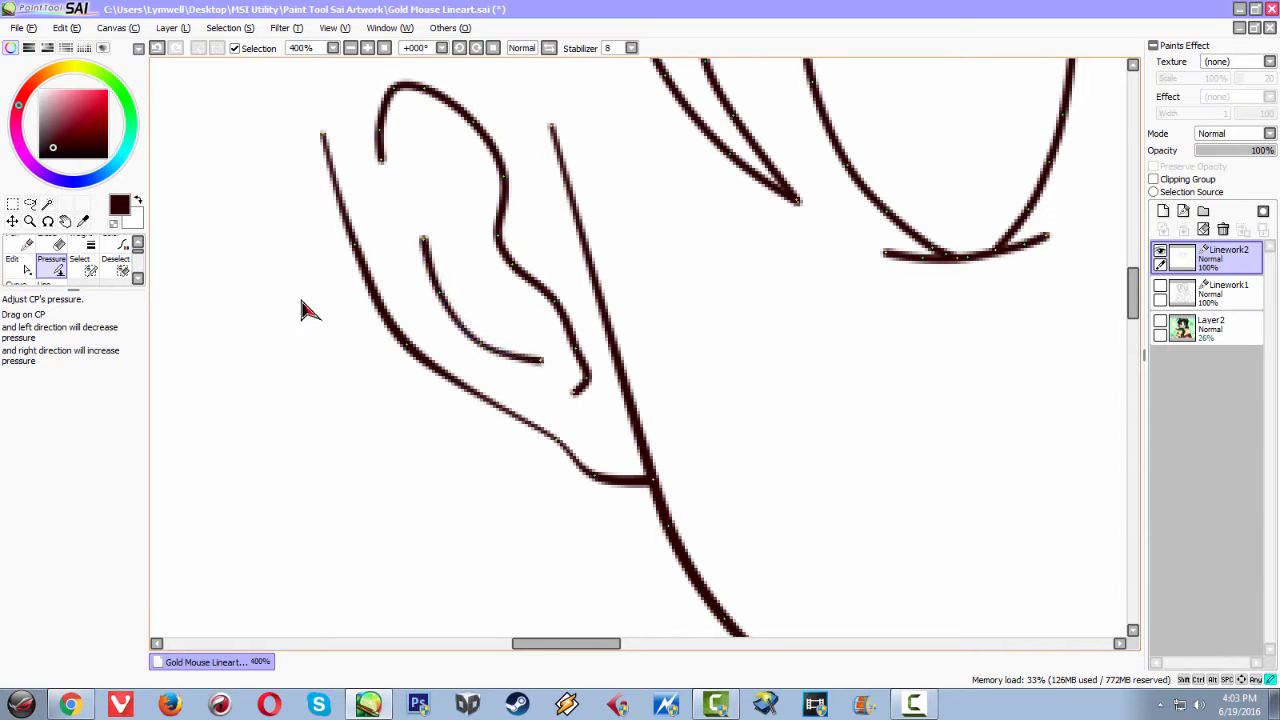
drag(422, 242, 246, 262)
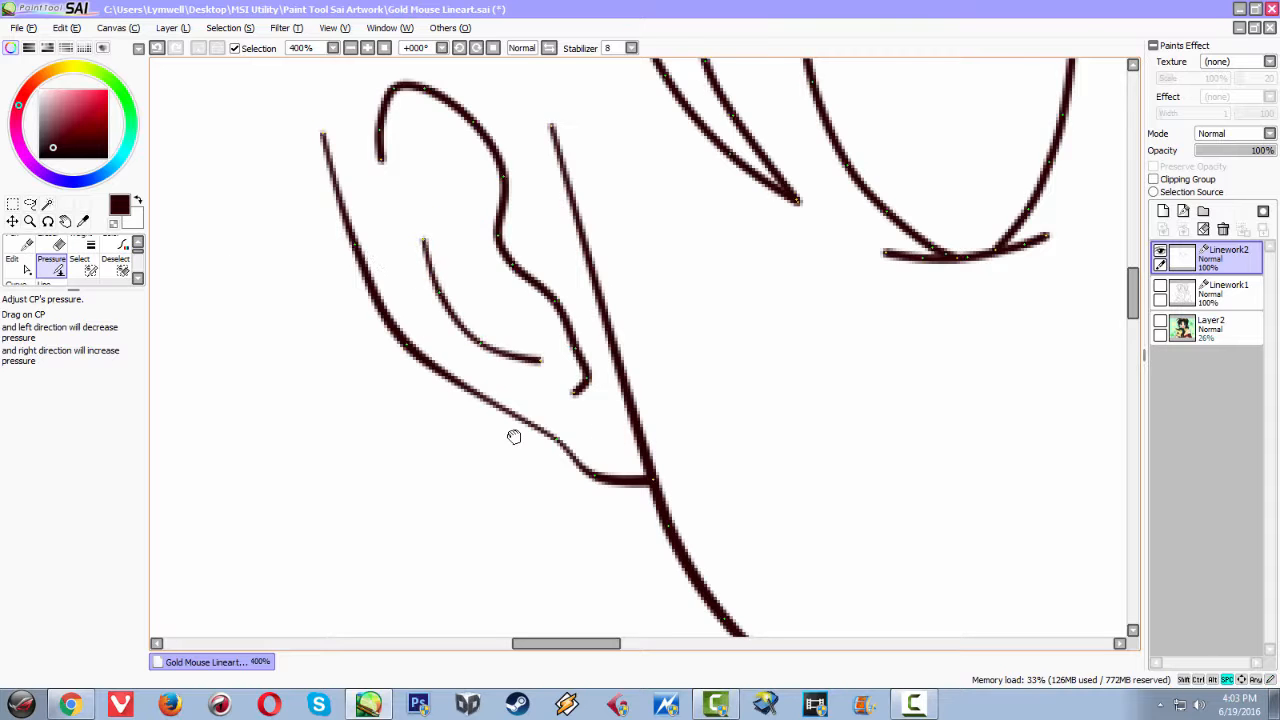
Adjust the point pressure along the left ear's long inner contour, thinning it from the upper hook to the lower curl
drag(534, 414, 456, 506)
drag(349, 181, 379, 131)
drag(397, 213, 456, 154)
drag(427, 268, 518, 207)
drag(427, 268, 119, 348)
drag(408, 228, 340, 278)
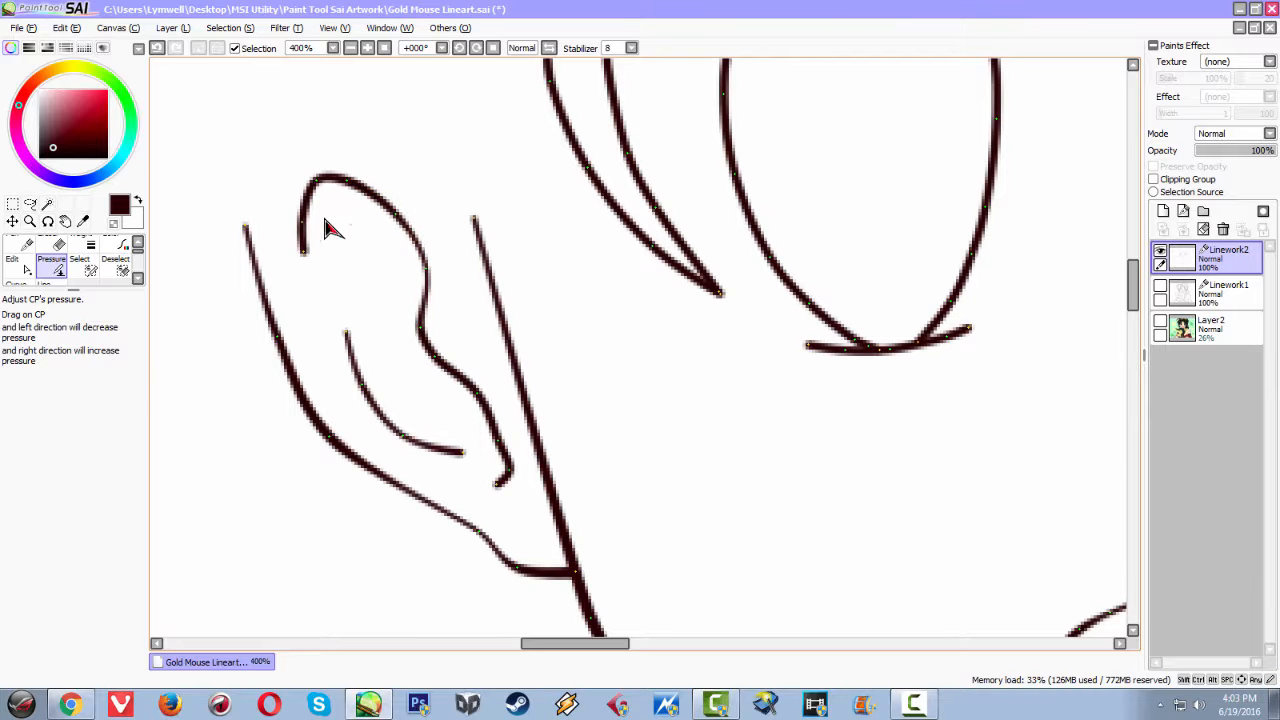
drag(302, 222, 98, 172)
drag(297, 255, 296, 258)
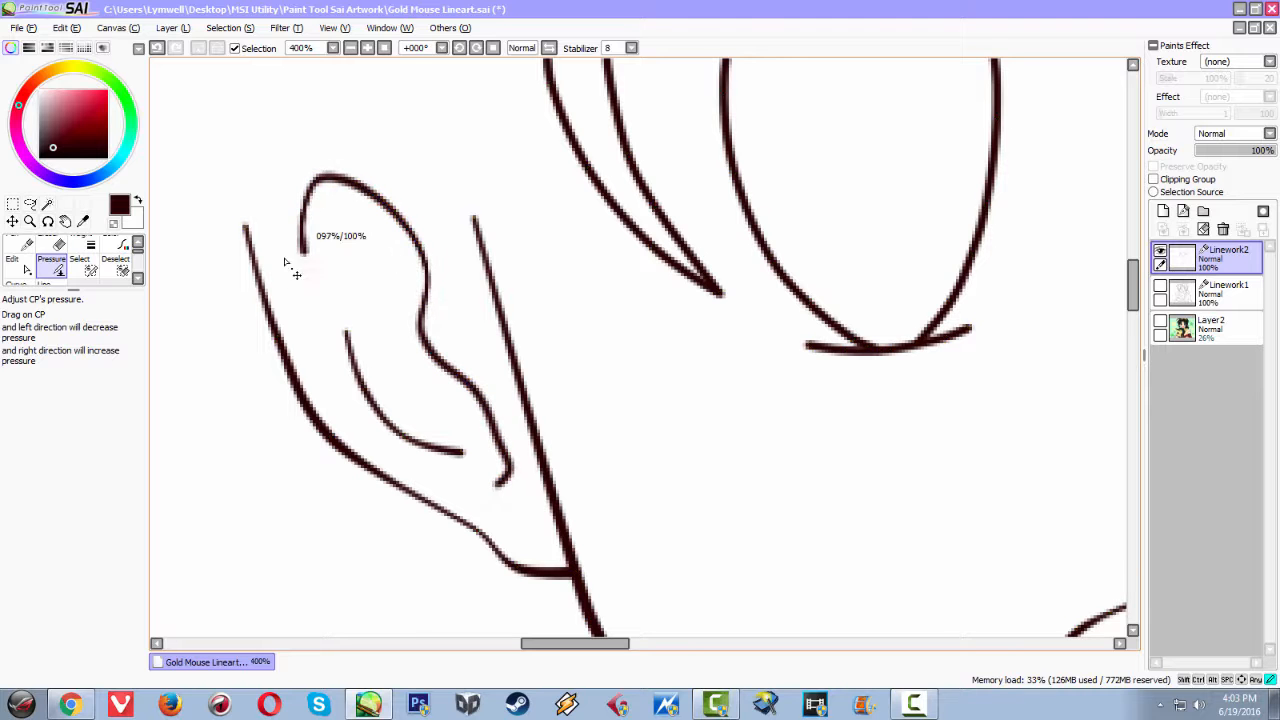
drag(205, 297, 200, 299)
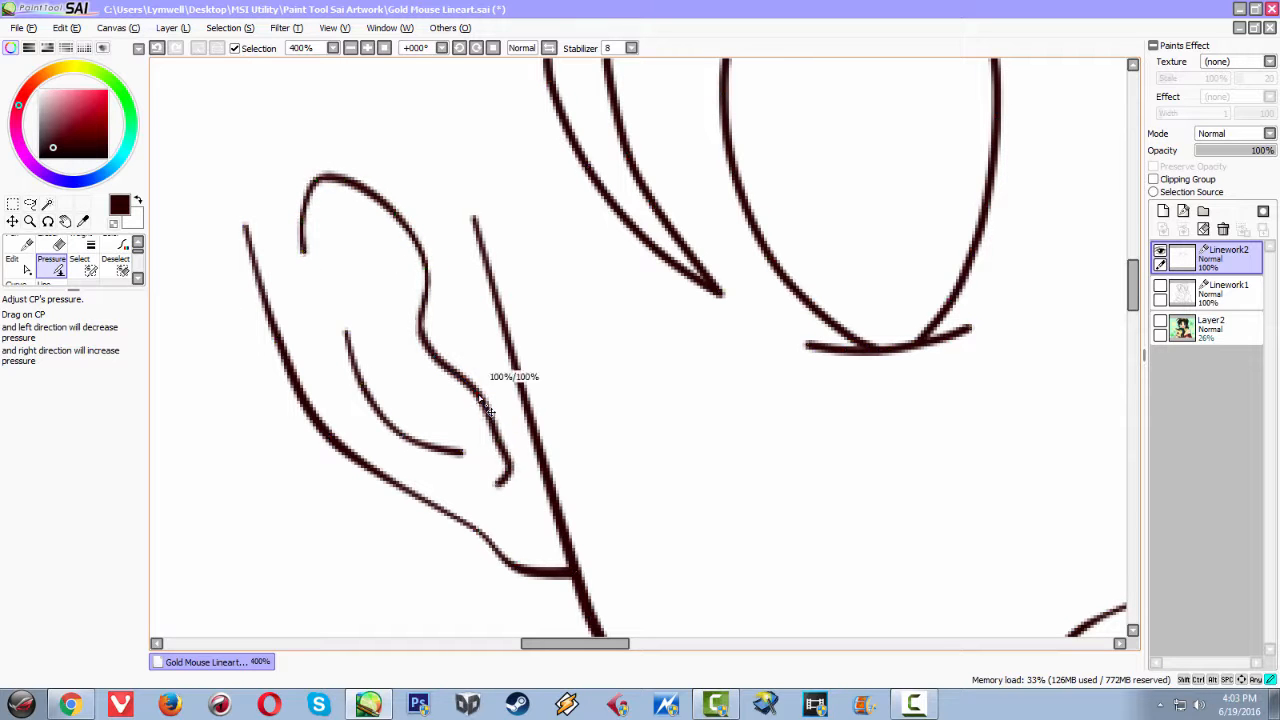
drag(479, 395, 297, 506)
drag(498, 442, 392, 492)
Thin the right ear's outer line by lowering the pressure of its points along the side and down toward the lobe
scroll(740, 462, down, 2)
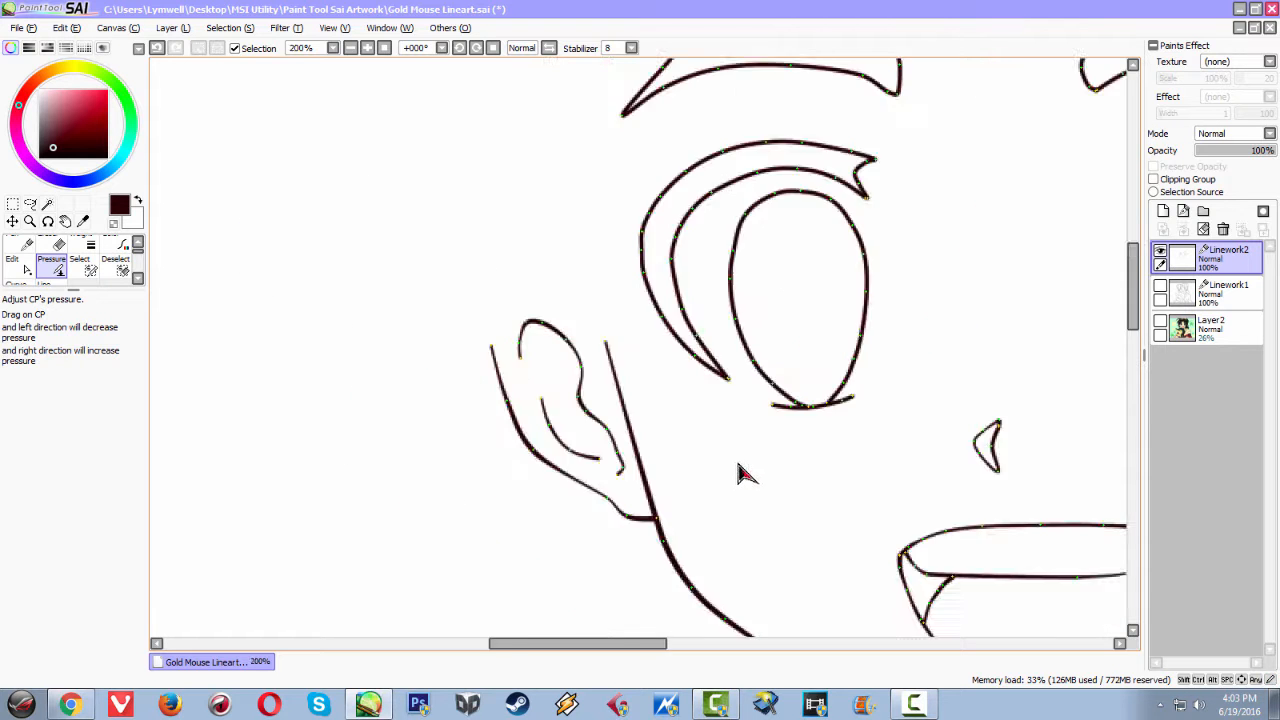
mouse_move(729, 503)
mouse_down()
mouse_move(349, 329)
mouse_move(289, 397)
mouse_up()
drag(755, 430, 323, 496)
scroll(749, 248, down, 2)
scroll(746, 242, up, 3)
scroll(712, 166, up, 2)
scroll(697, 108, down, 2)
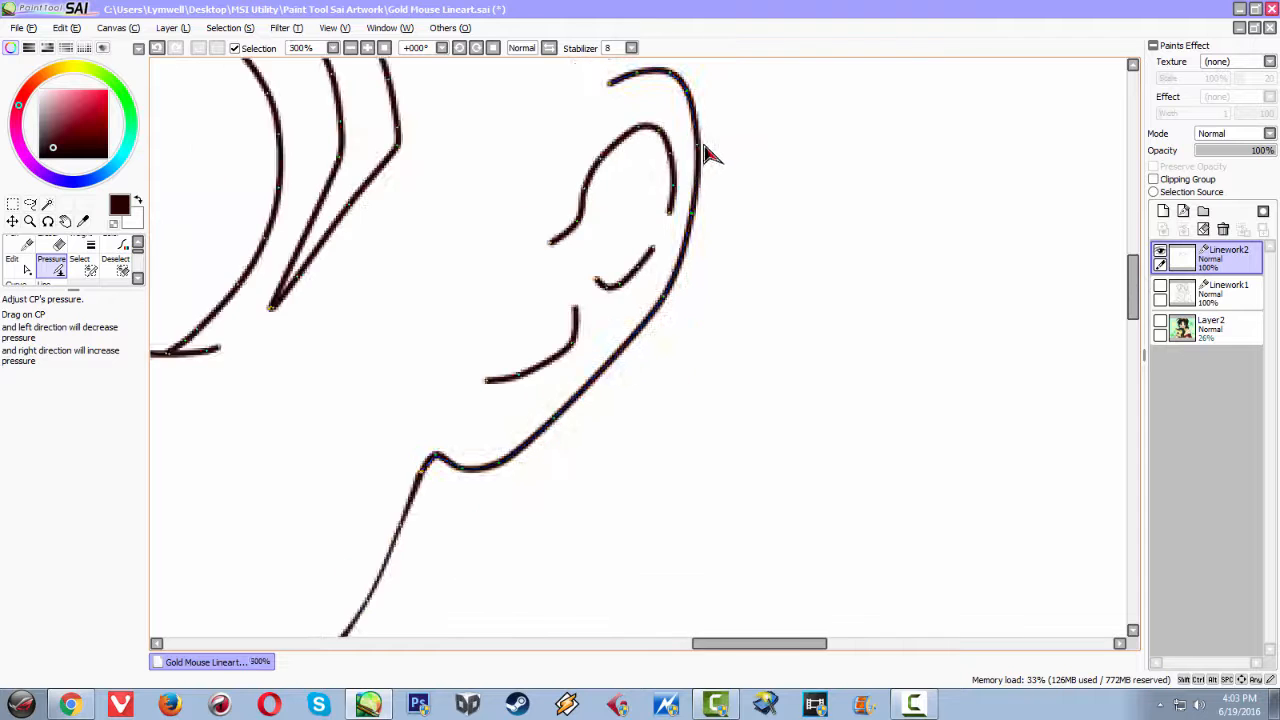
scroll(706, 139, up, 1)
drag(690, 237, 531, 330)
drag(651, 355, 528, 376)
drag(505, 516, 409, 540)
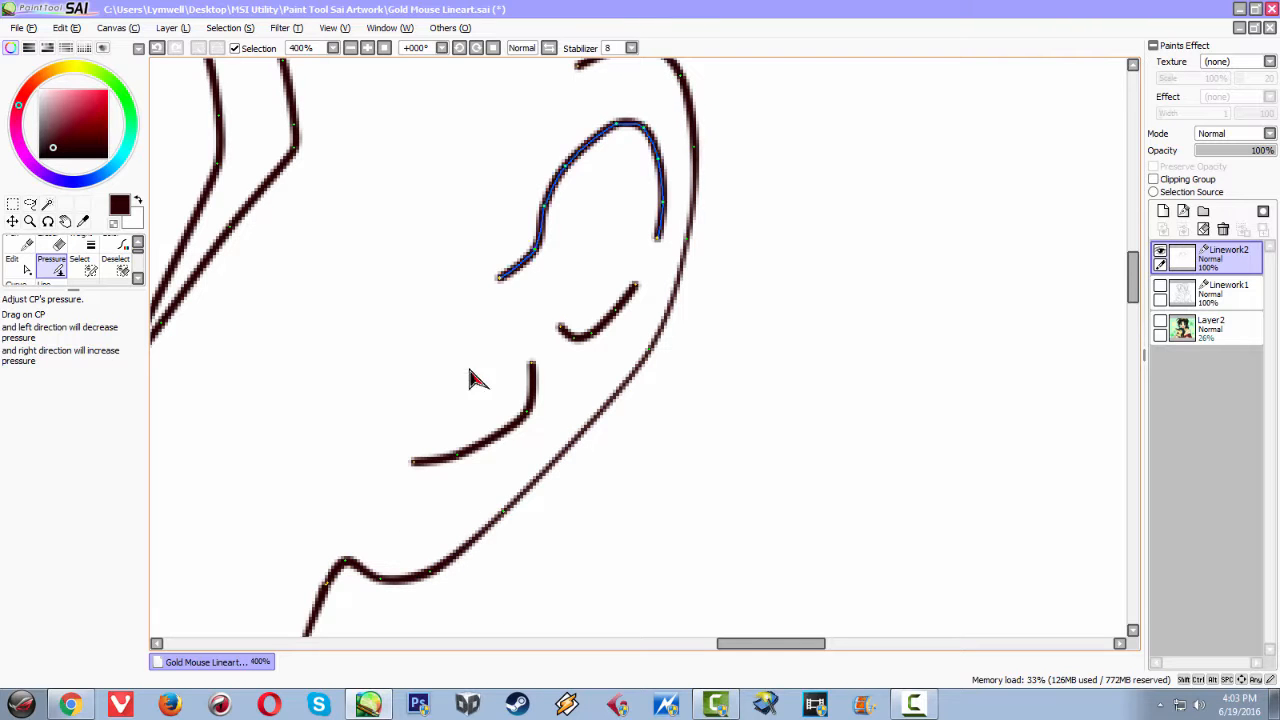
Thin the right ear's lower inner line and the short hooked line above it
drag(461, 456, 334, 252)
drag(526, 414, 482, 371)
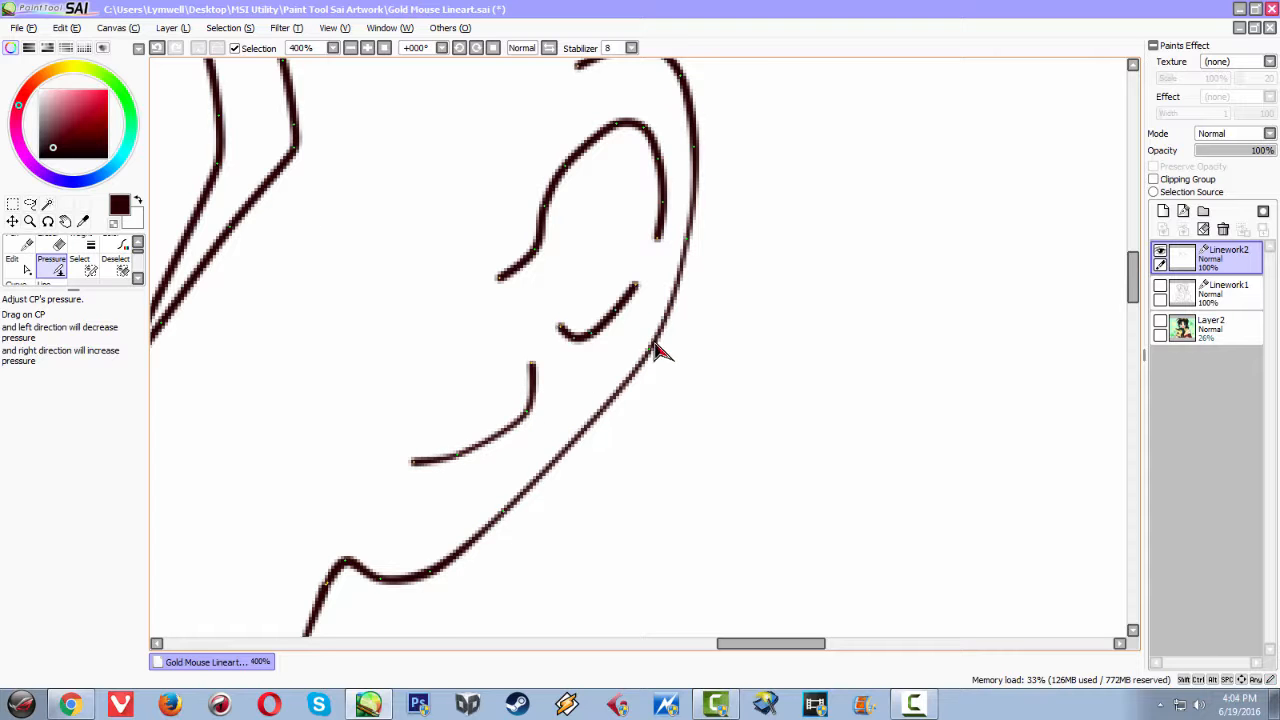
drag(592, 334, 379, 166)
mouse_move(634, 287)
mouse_down()
mouse_move(542, 240)
mouse_move(653, 296)
mouse_up()
drag(330, 303, 783, 345)
Thin the outer edge of the left eye's upper lash where it tapers down to its lower tip
scroll(737, 358, down, 6)
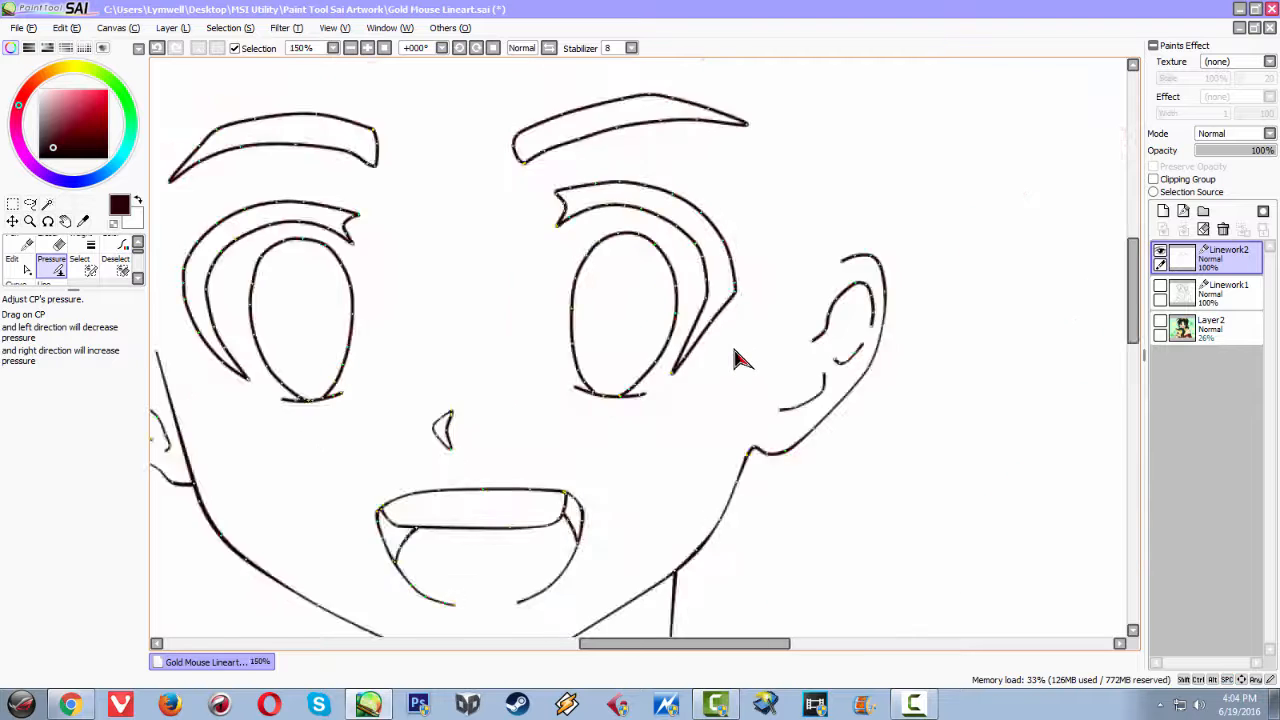
scroll(694, 348, up, 2)
scroll(614, 374, up, 3)
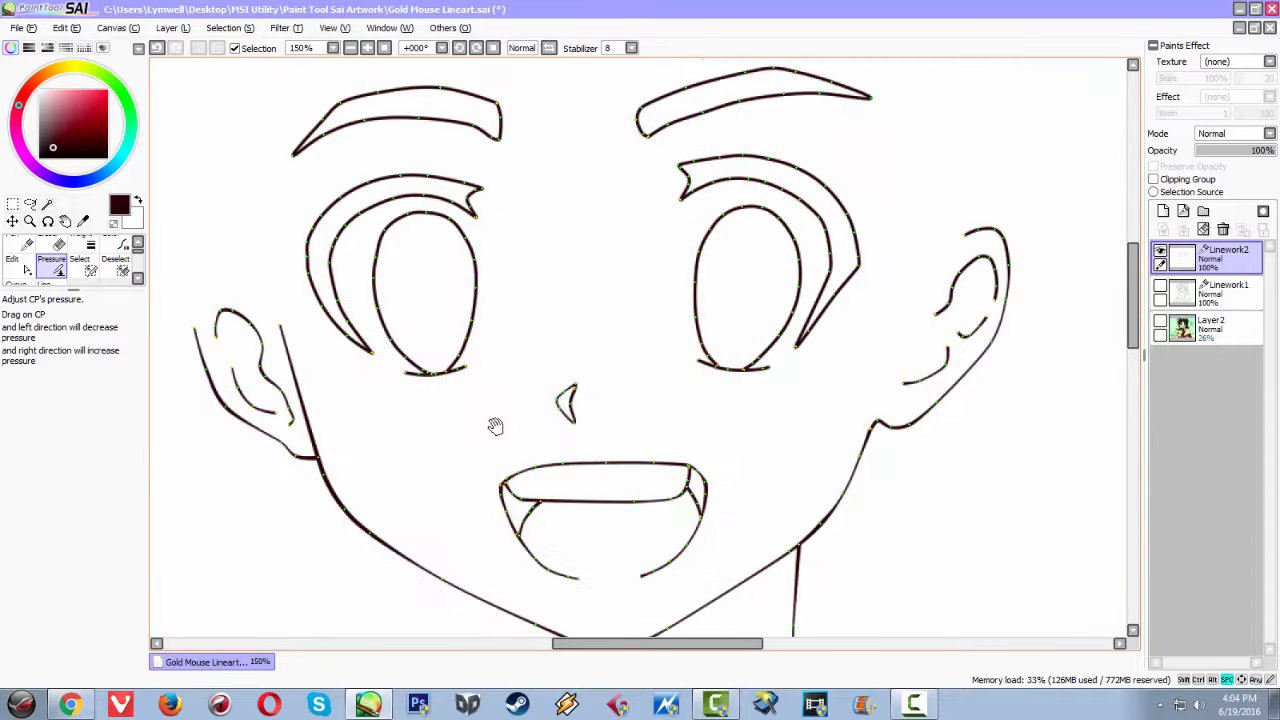
scroll(630, 360, down, 3)
scroll(634, 357, up, 3)
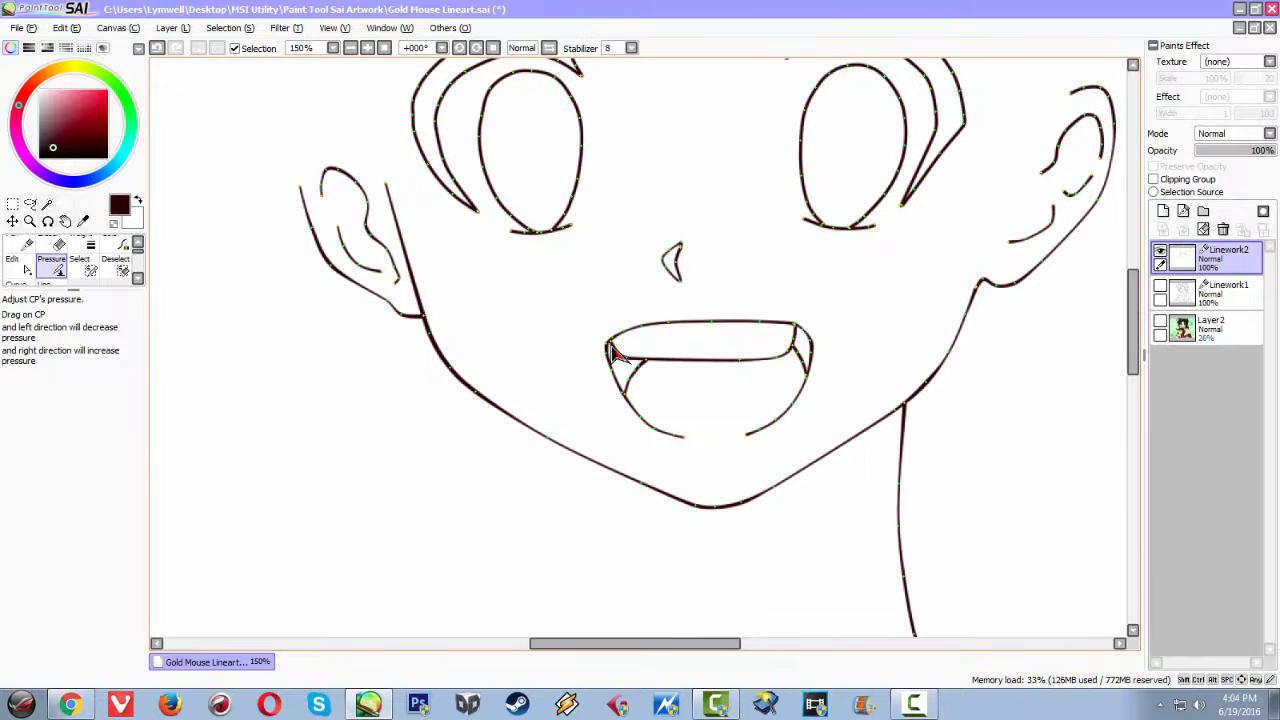
scroll(558, 322, down, 3)
scroll(527, 207, up, 4)
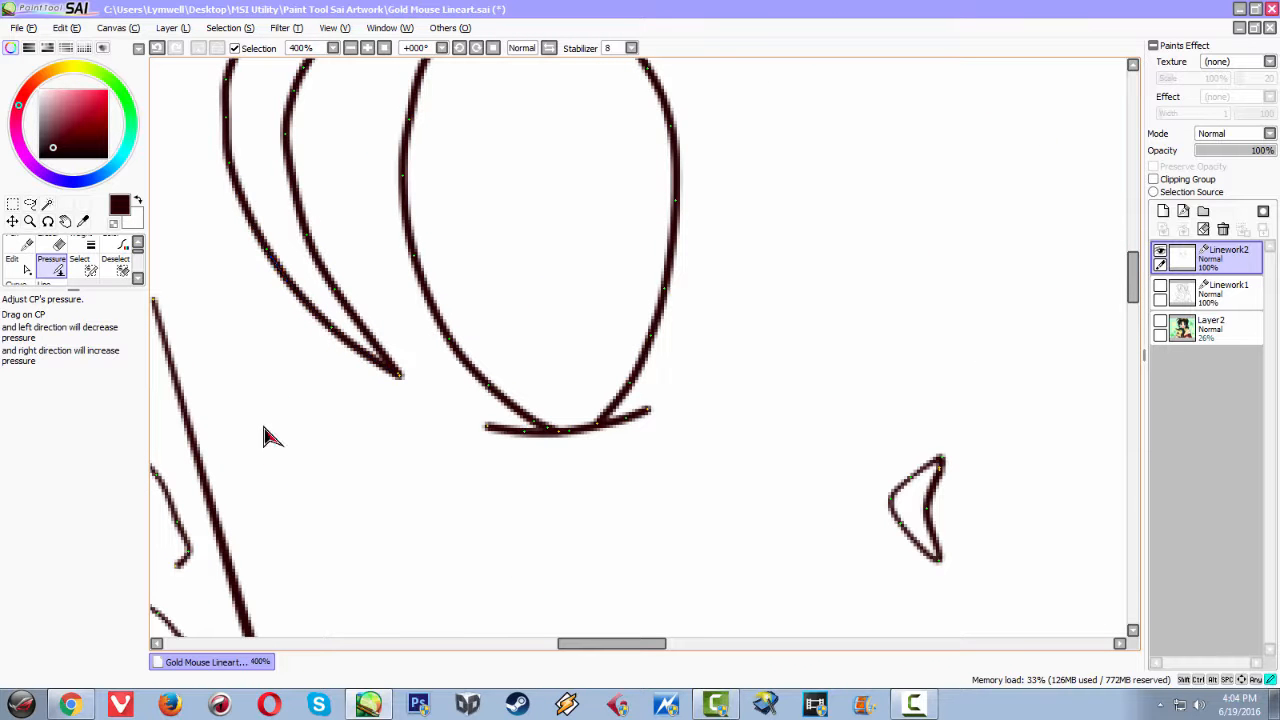
drag(272, 252, 157, 294)
drag(332, 328, 254, 391)
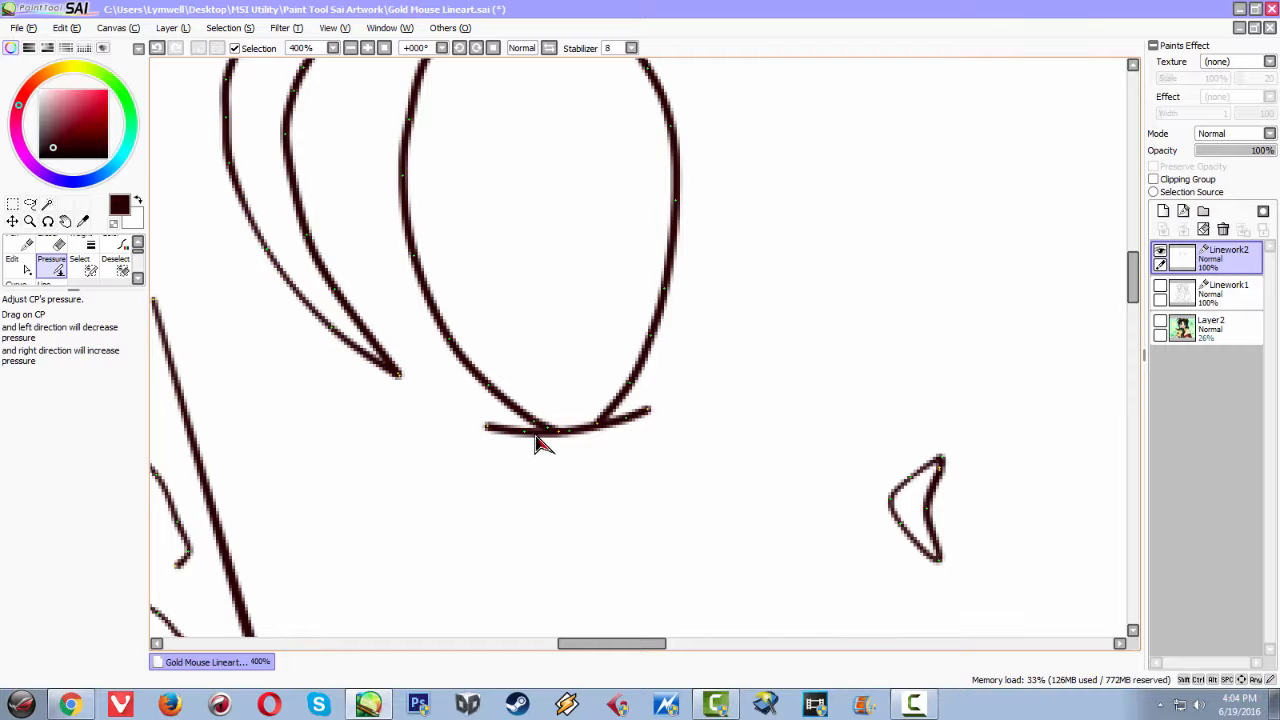
Adjust the point pressure of the short lash line beneath the left eye, tapering it toward both ends
drag(537, 443, 522, 506)
drag(573, 436, 597, 531)
mouse_move(642, 426)
mouse_down()
mouse_move(703, 534)
mouse_move(486, 277)
mouse_move(495, 310)
mouse_up()
drag(492, 435, 464, 333)
Adjust the point pressure of the short lash line beneath the right eye, tapering it toward both ends
drag(836, 415, 326, 341)
drag(757, 330, 765, 318)
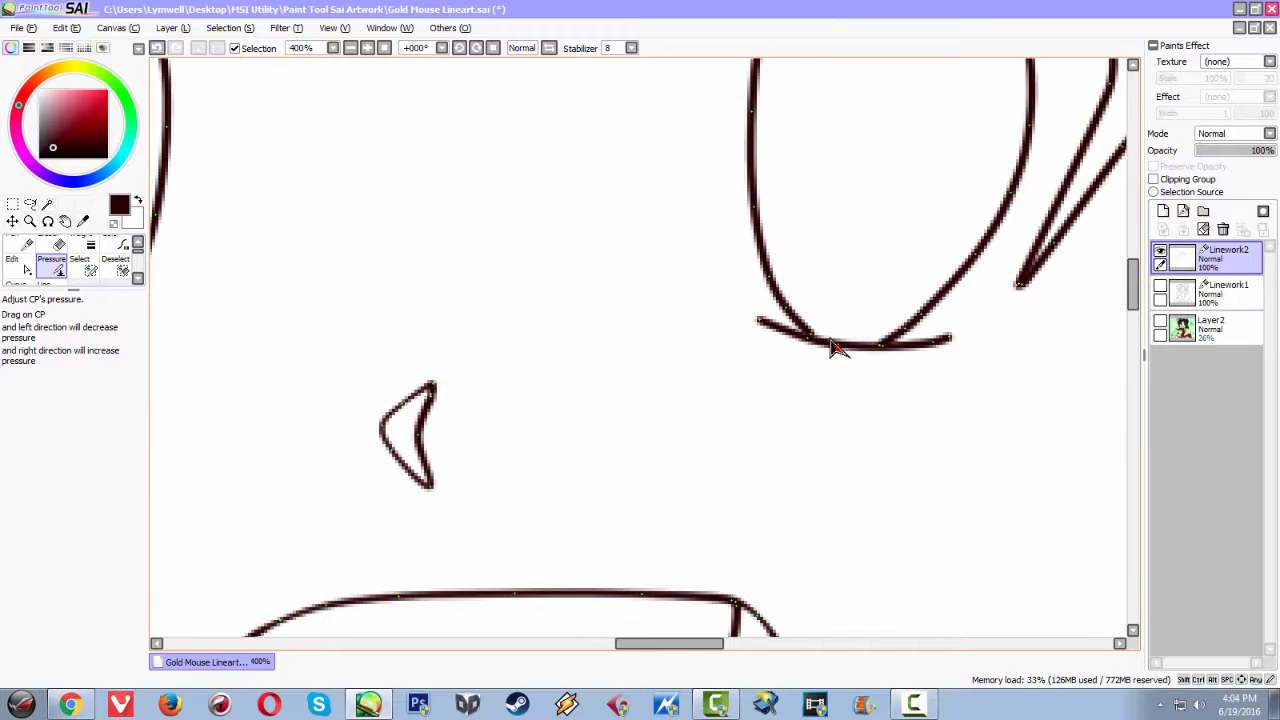
mouse_move(820, 349)
mouse_down()
mouse_move(834, 356)
mouse_move(825, 367)
mouse_move(840, 289)
mouse_move(778, 507)
mouse_move(842, 349)
mouse_up()
drag(850, 487, 851, 484)
mouse_move(934, 343)
mouse_down()
mouse_move(962, 455)
mouse_move(959, 441)
mouse_up()
mouse_move(946, 343)
mouse_down()
mouse_move(894, 194)
mouse_move(958, 330)
mouse_move(874, 184)
mouse_up()
Make Layer2 active to hide the control points and examine the line weight of the whole face at several magnifications
scroll(734, 264, down, 7)
scroll(671, 197, up, 3)
drag(755, 389, 624, 212)
drag(744, 324, 707, 268)
click(1212, 327)
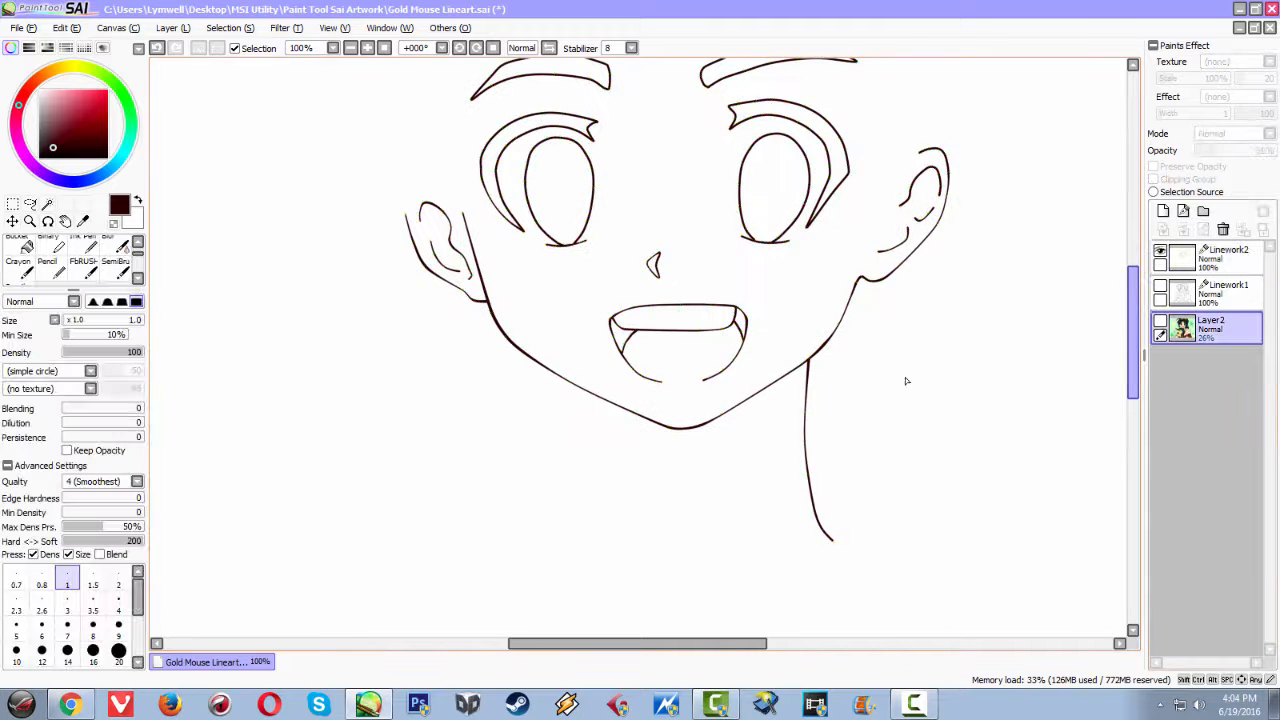
scroll(845, 365, down, 3)
scroll(843, 375, up, 2)
scroll(843, 375, up, 1)
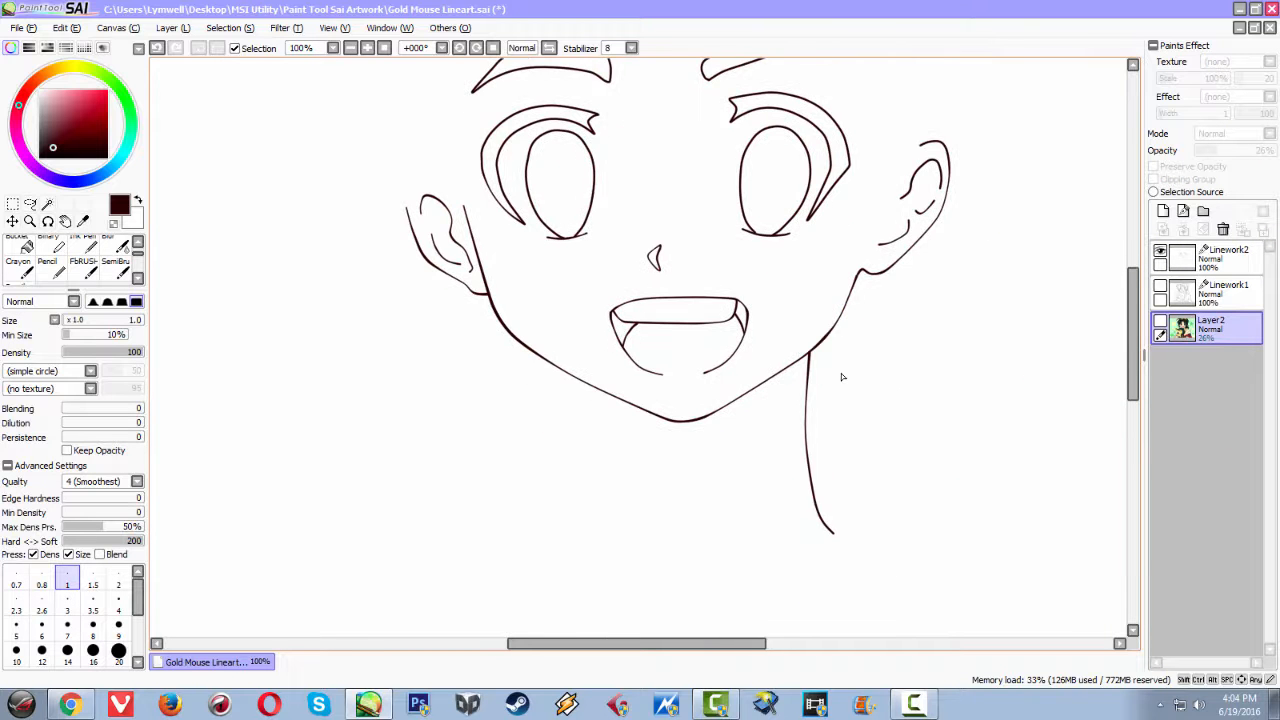
scroll(842, 376, down, 1)
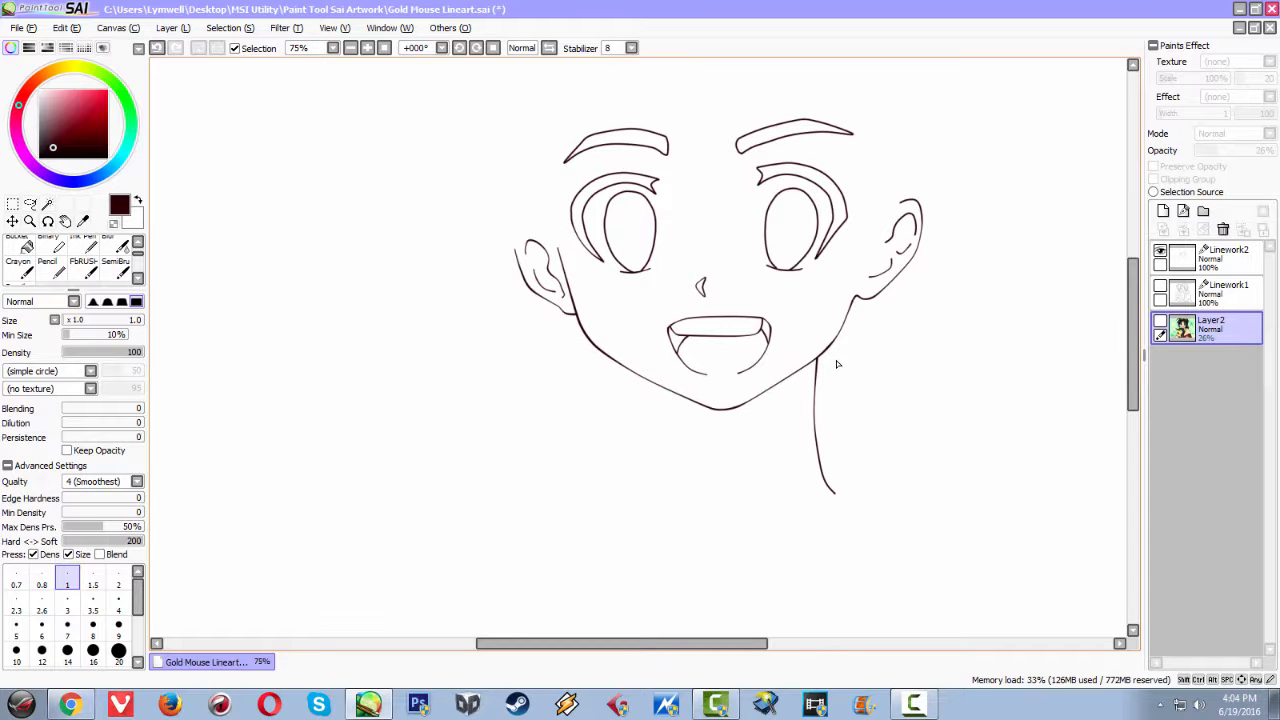
scroll(833, 314, down, 2)
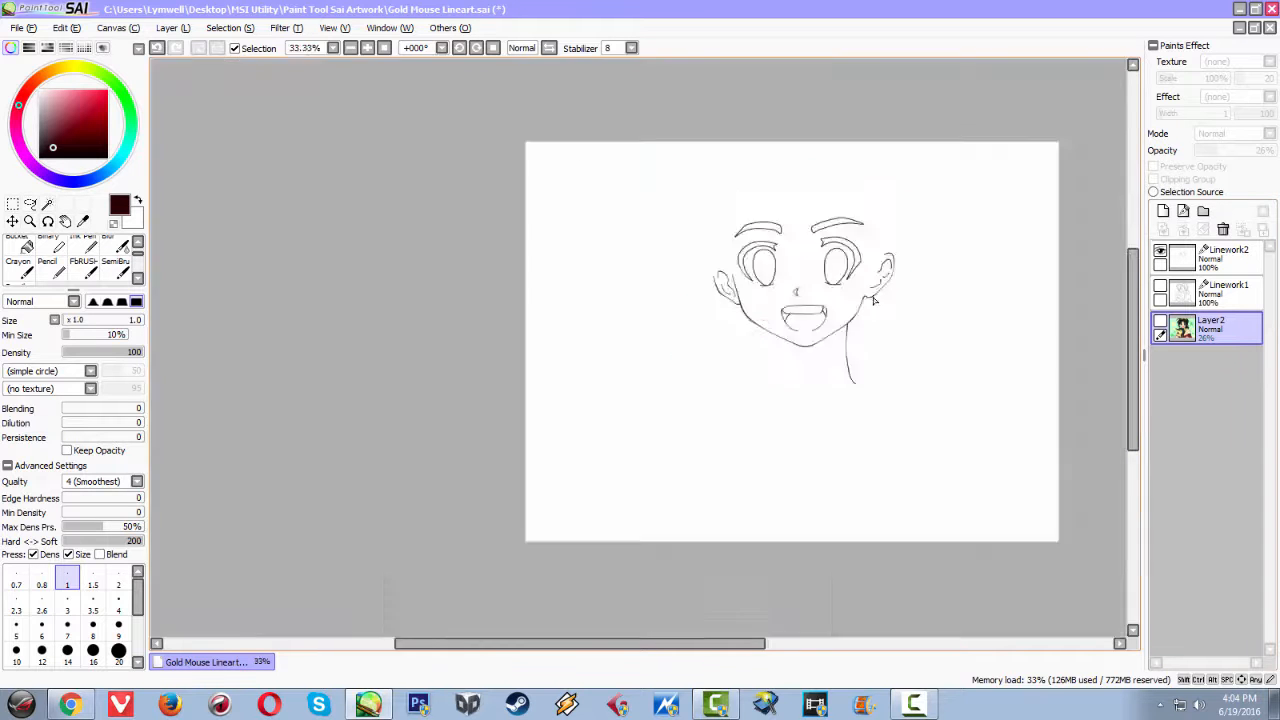
scroll(878, 302, up, 3)
drag(515, 254, 468, 372)
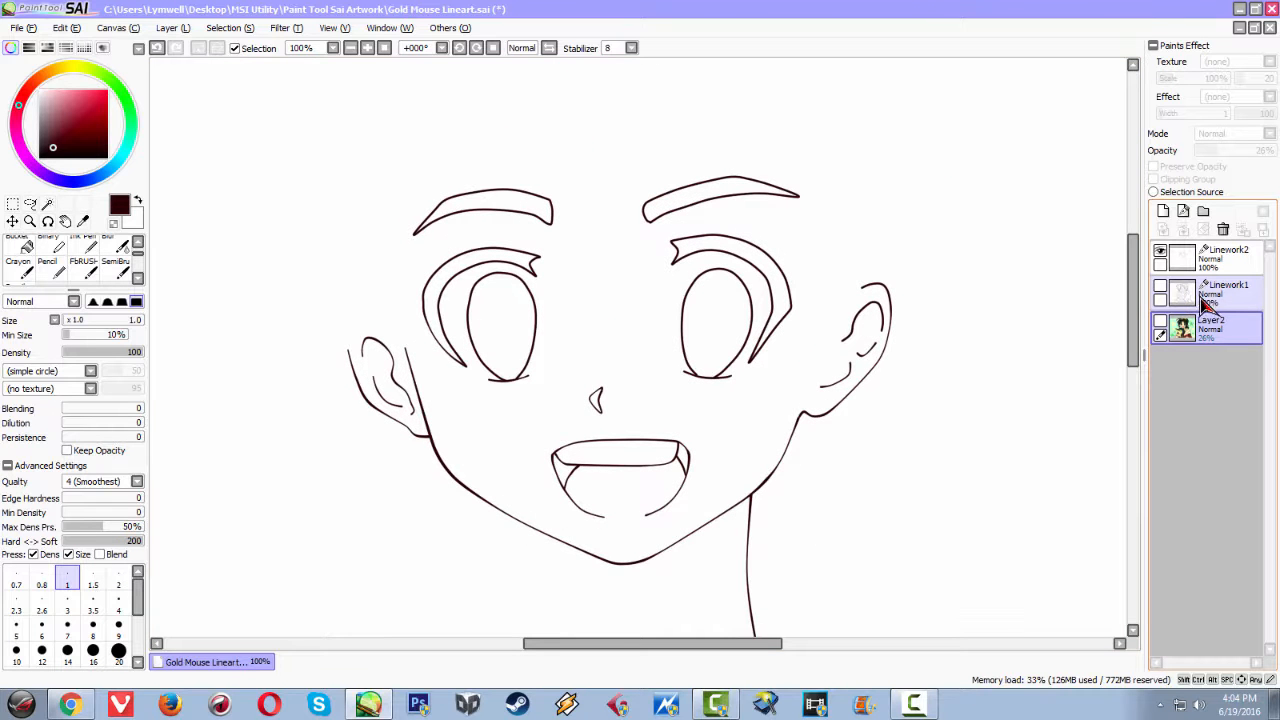
Show the Layer2 reference art and add a new linework layer above Linework2 for drawing with the Curve tool
click(1185, 266)
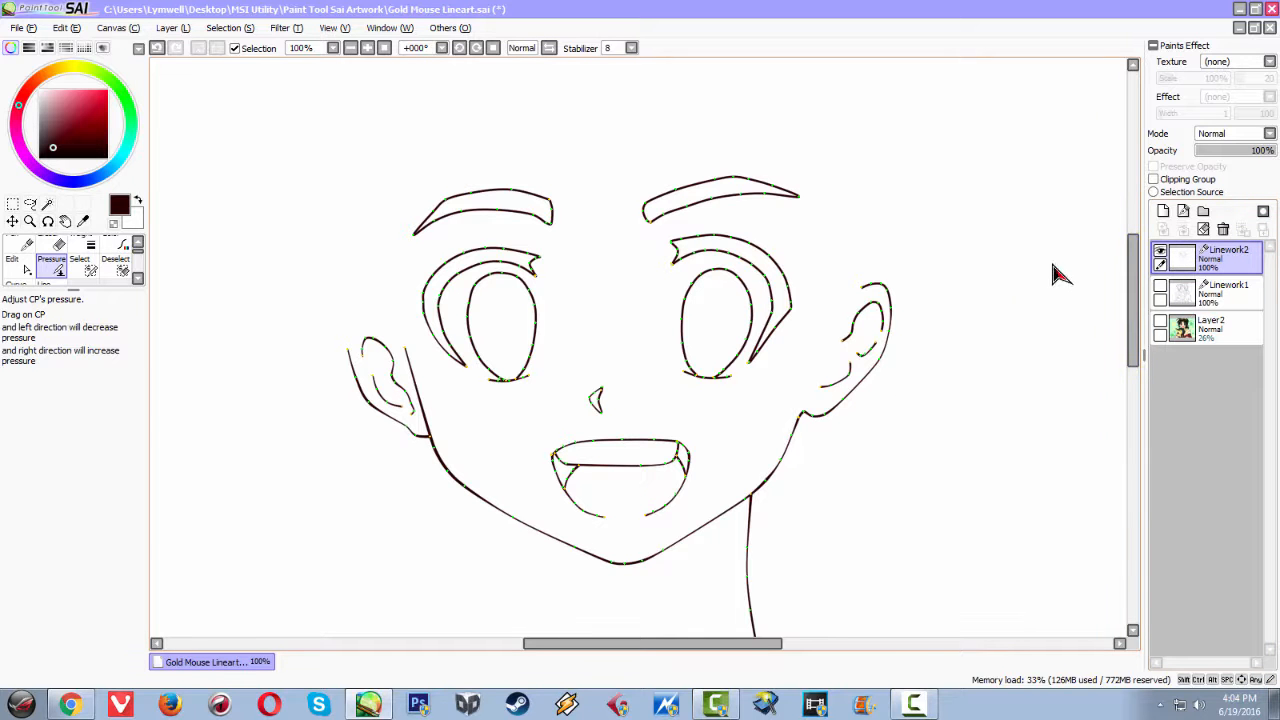
click(1160, 322)
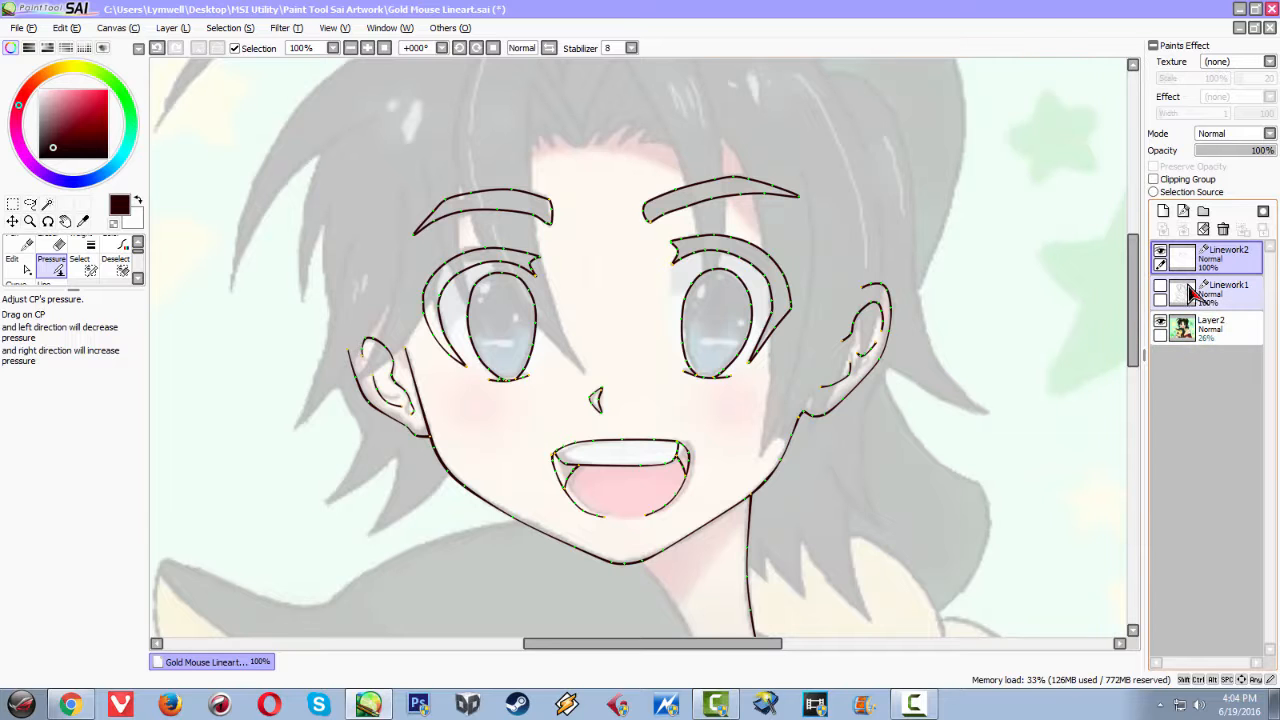
click(1184, 217)
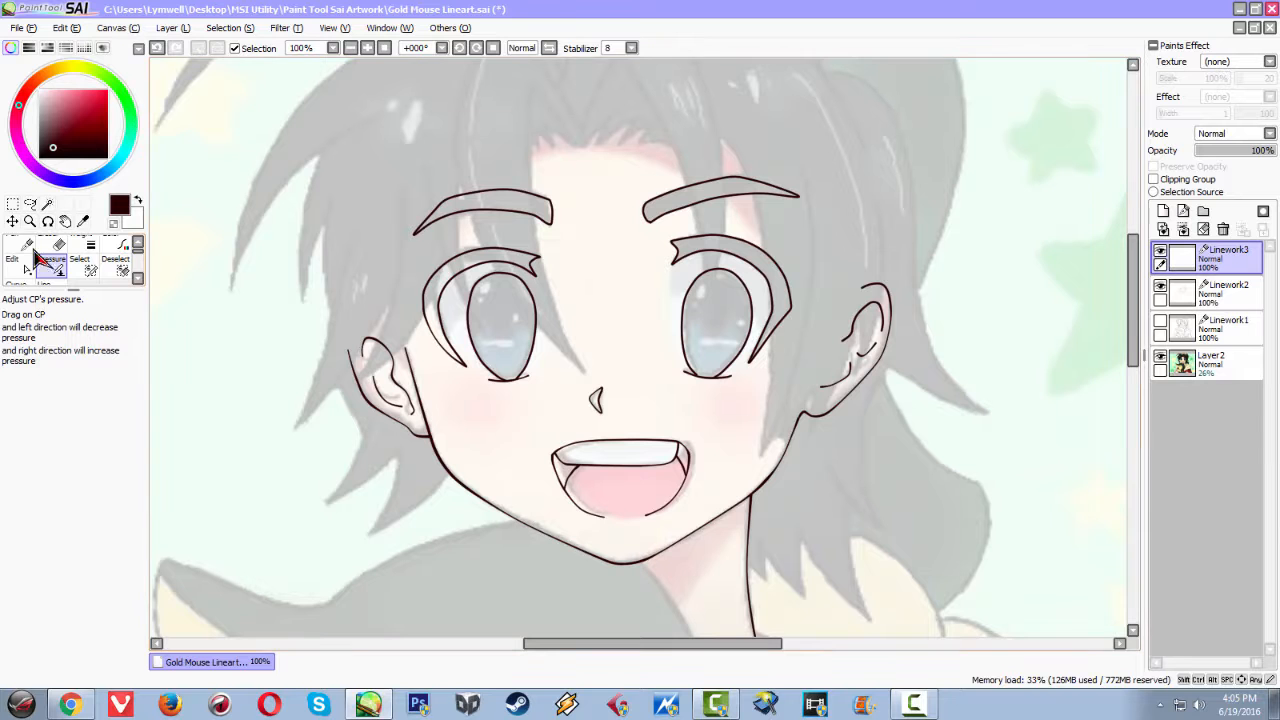
click(140, 281)
click(20, 265)
Start a size 3 hair curve at the central fringe tip, running up to a peak and down to the forehead's left edge
scroll(474, 111, up, 2)
scroll(474, 111, up, 2)
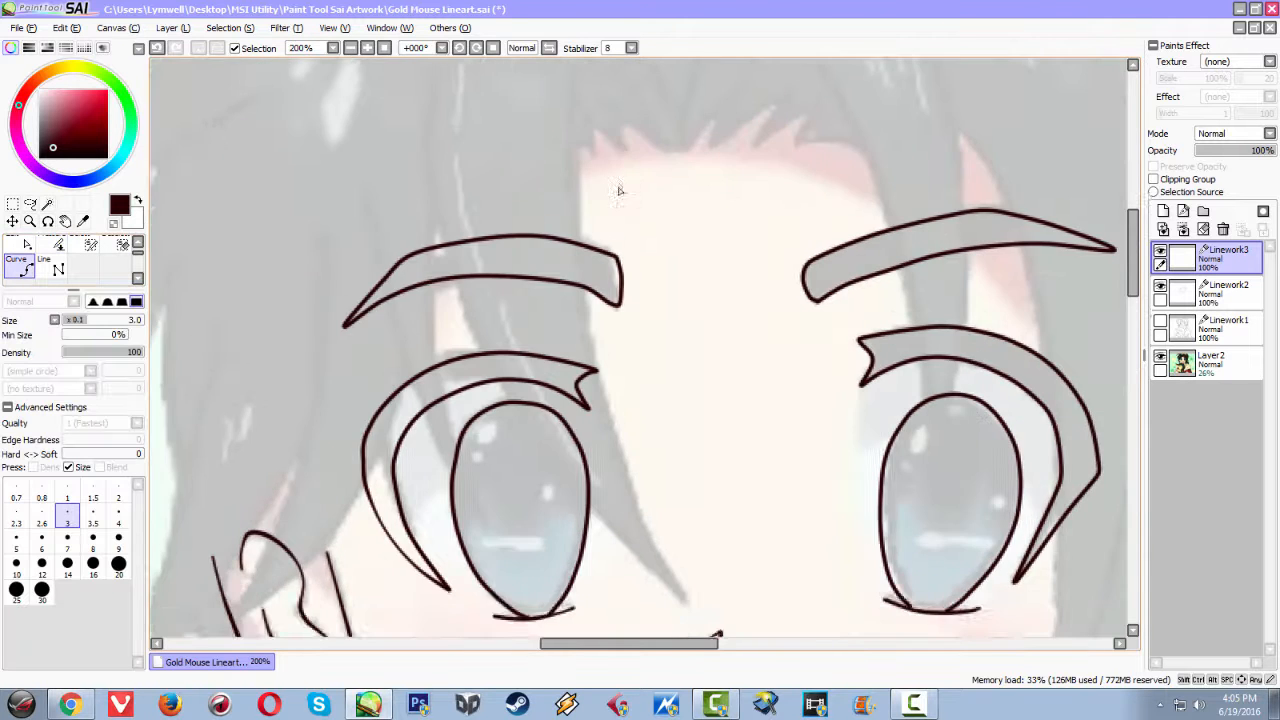
drag(512, 128, 510, 244)
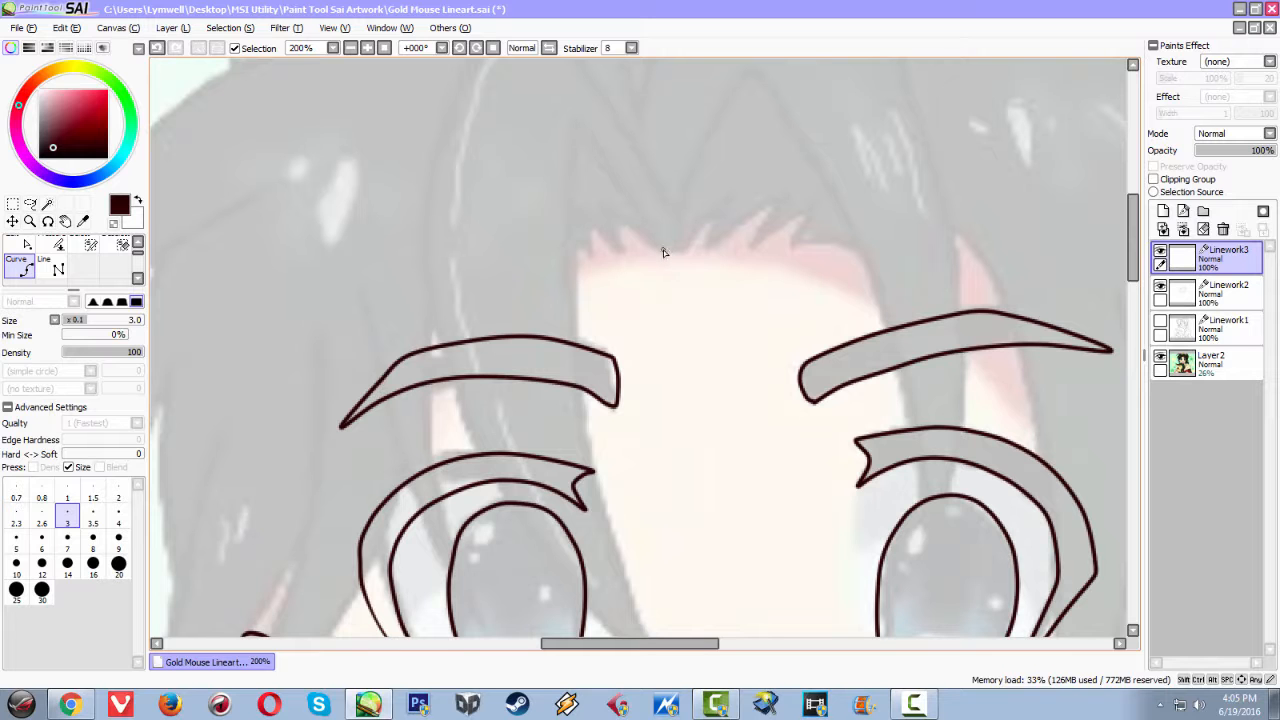
click(609, 158)
click(577, 141)
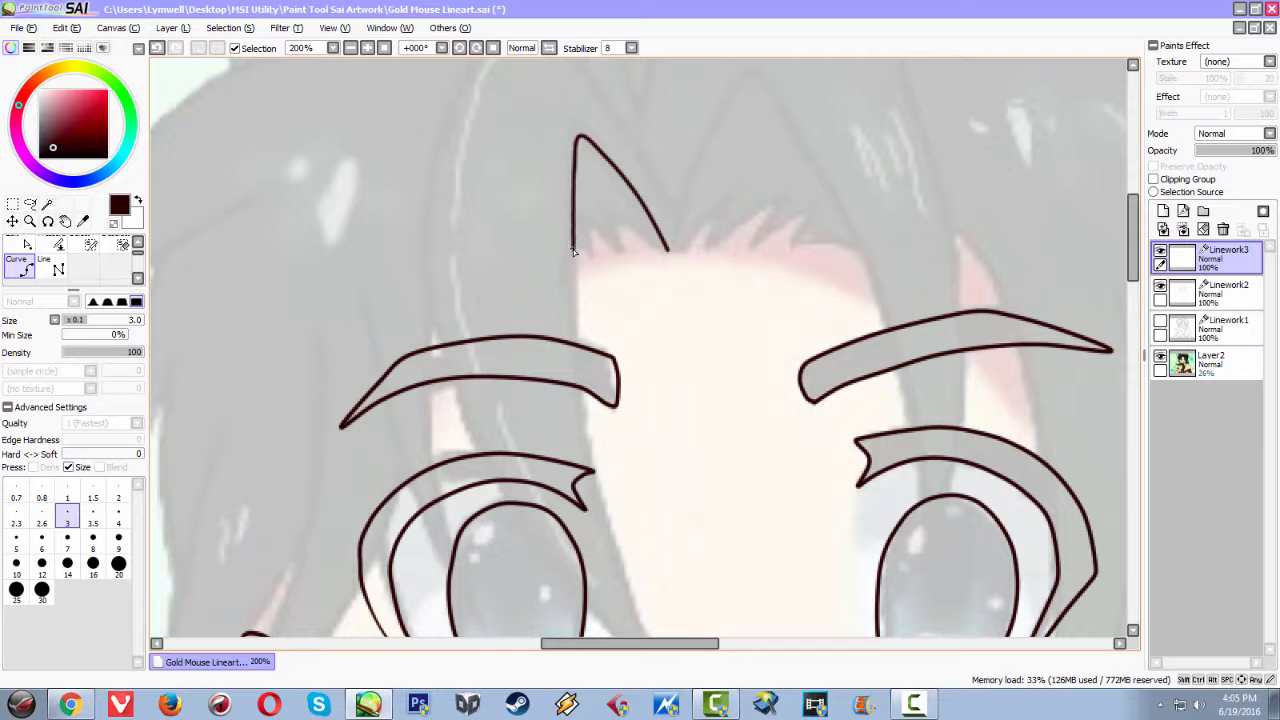
Extend the hair curve down past the forehead and inner corner of the left eye to a sharp tip above the nose
key(space)
drag(571, 399, 546, 229)
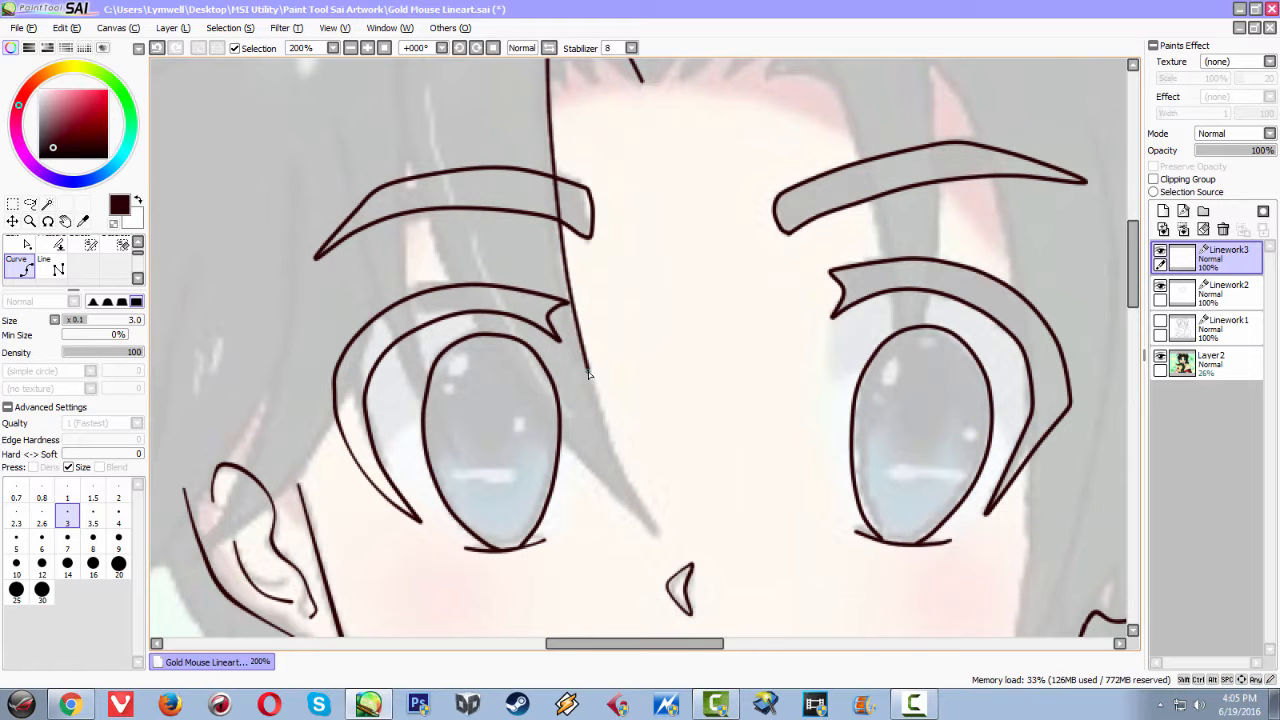
double_click(601, 407)
click(602, 415)
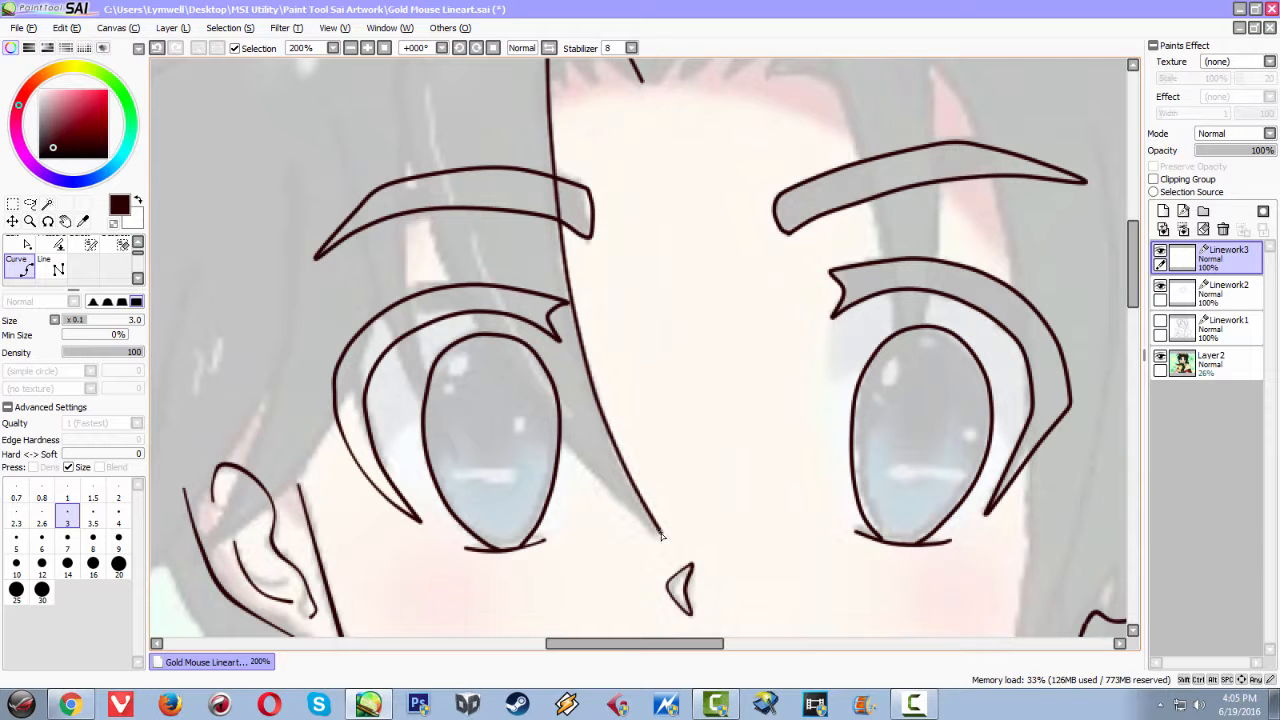
key(ctrl+z)
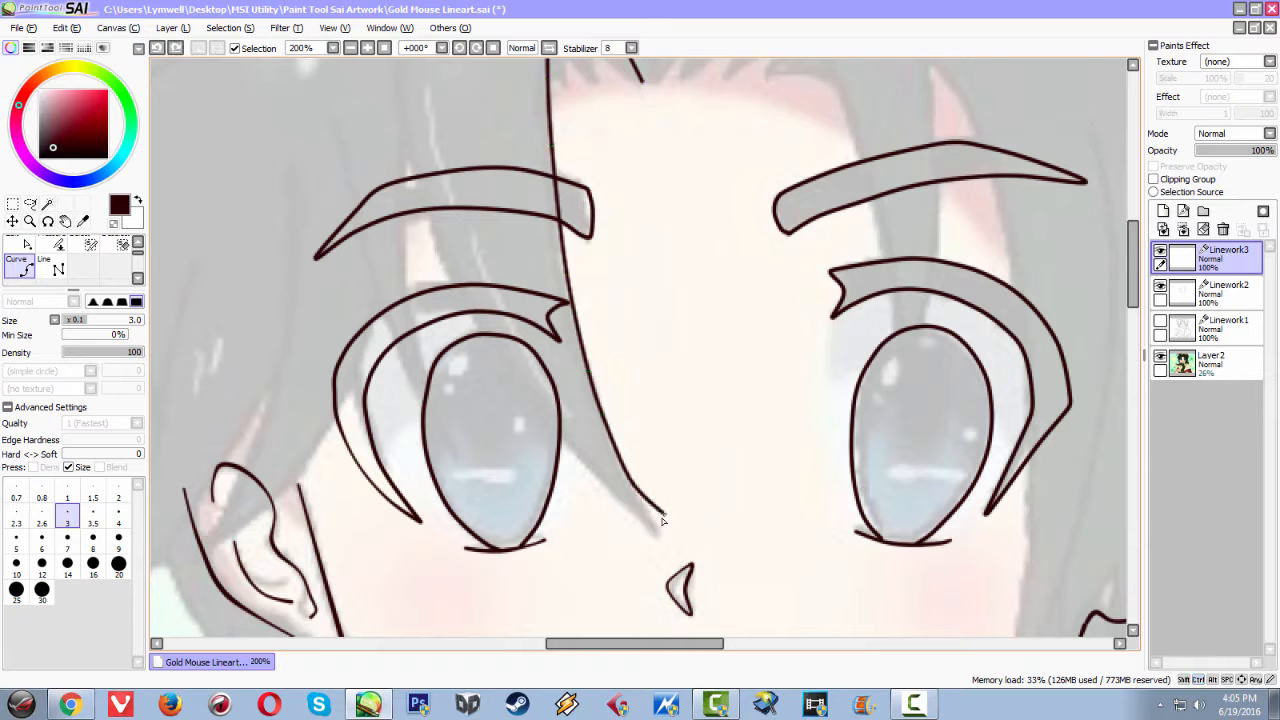
double_click(664, 538)
click(664, 538)
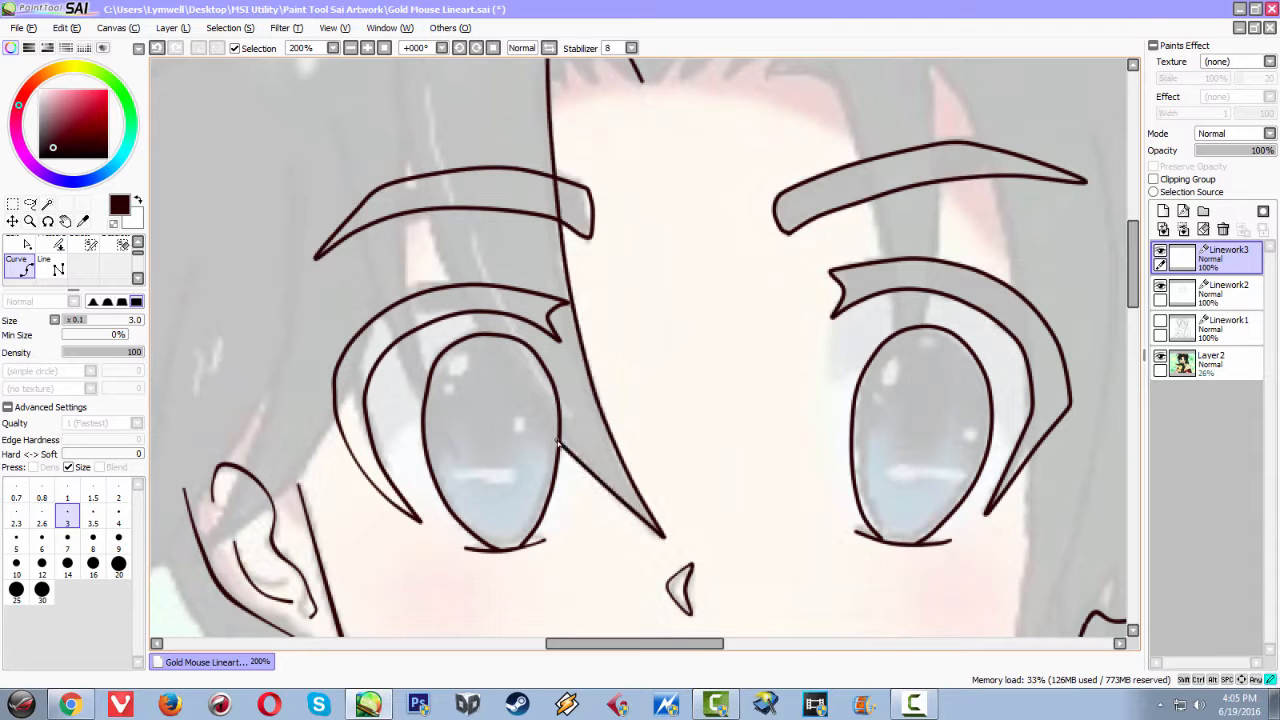
Trace the fringe lock's outer edge from the tip across the left eye and eyebrow, arching over the top to its starting point
click(504, 385)
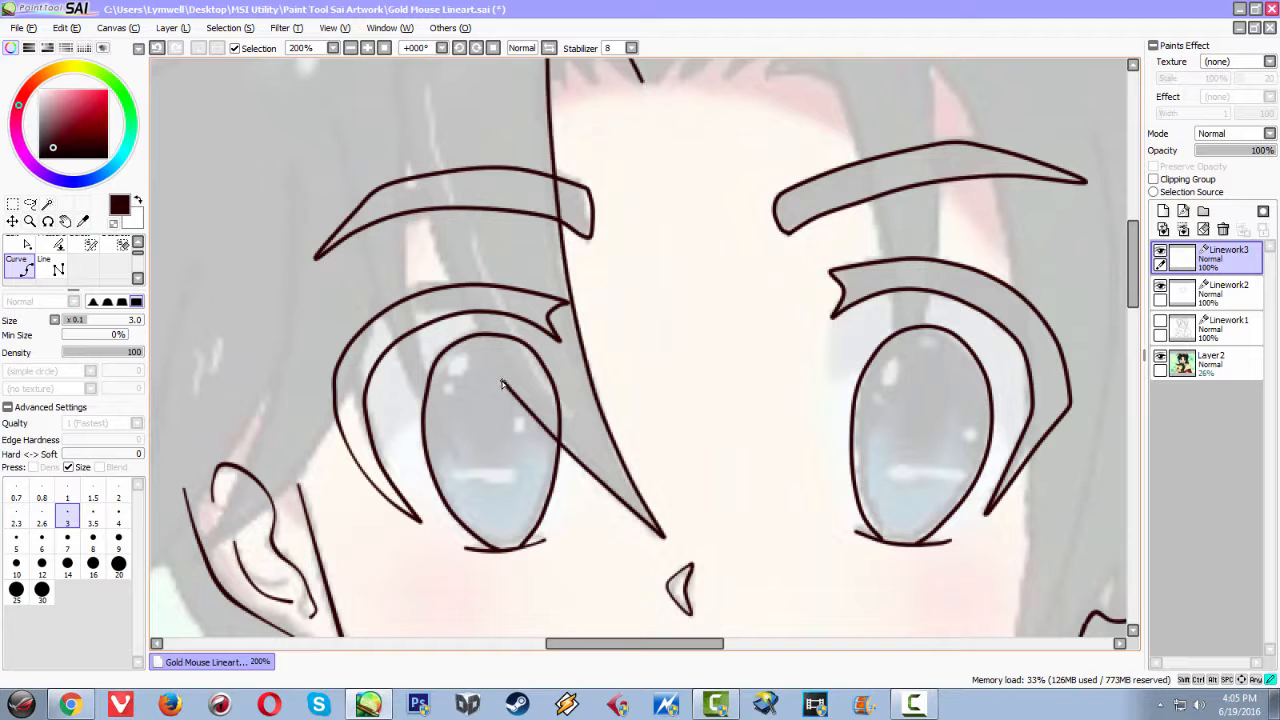
click(450, 302)
click(419, 229)
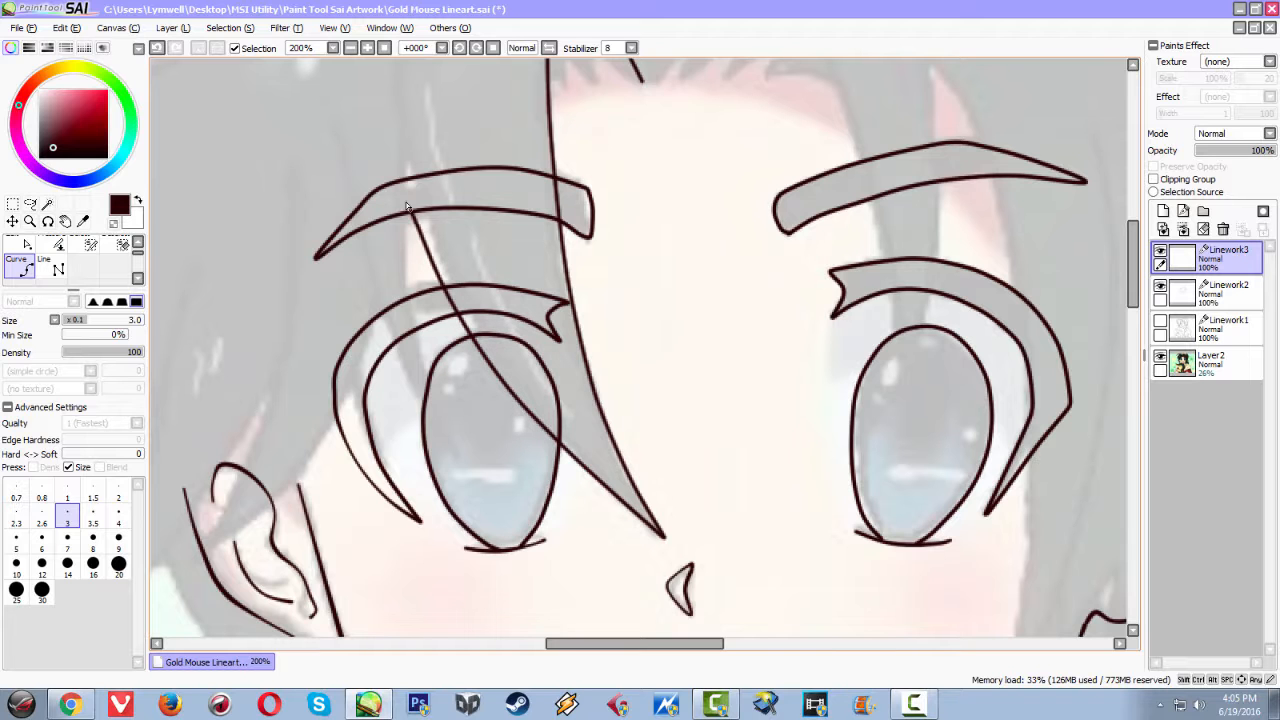
scroll(404, 172, up, 3)
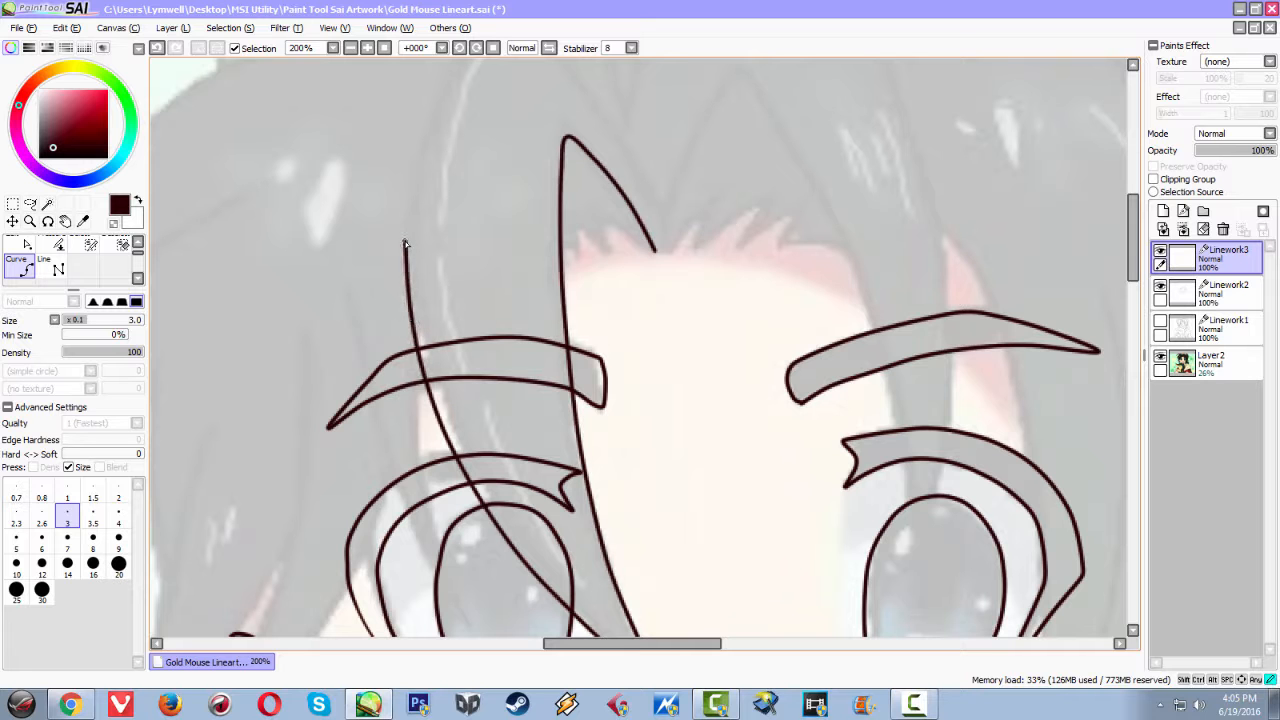
scroll(385, 255, up, 3)
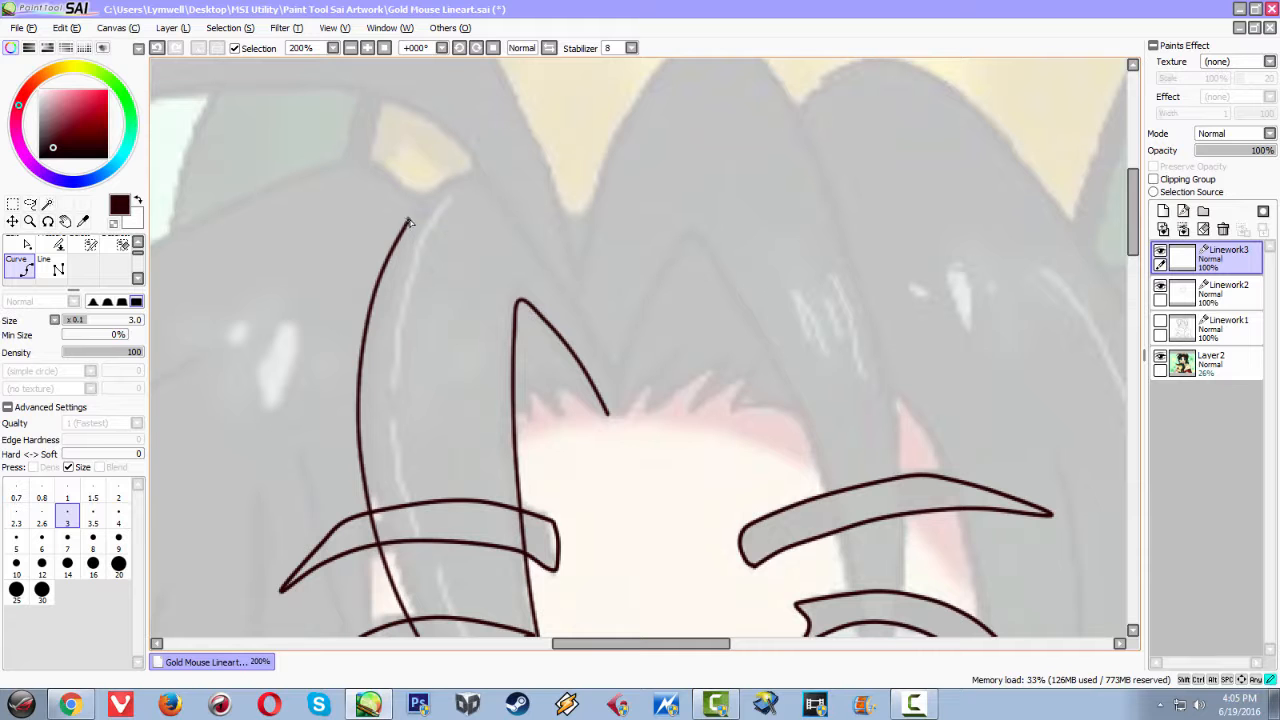
double_click(461, 183)
click(453, 187)
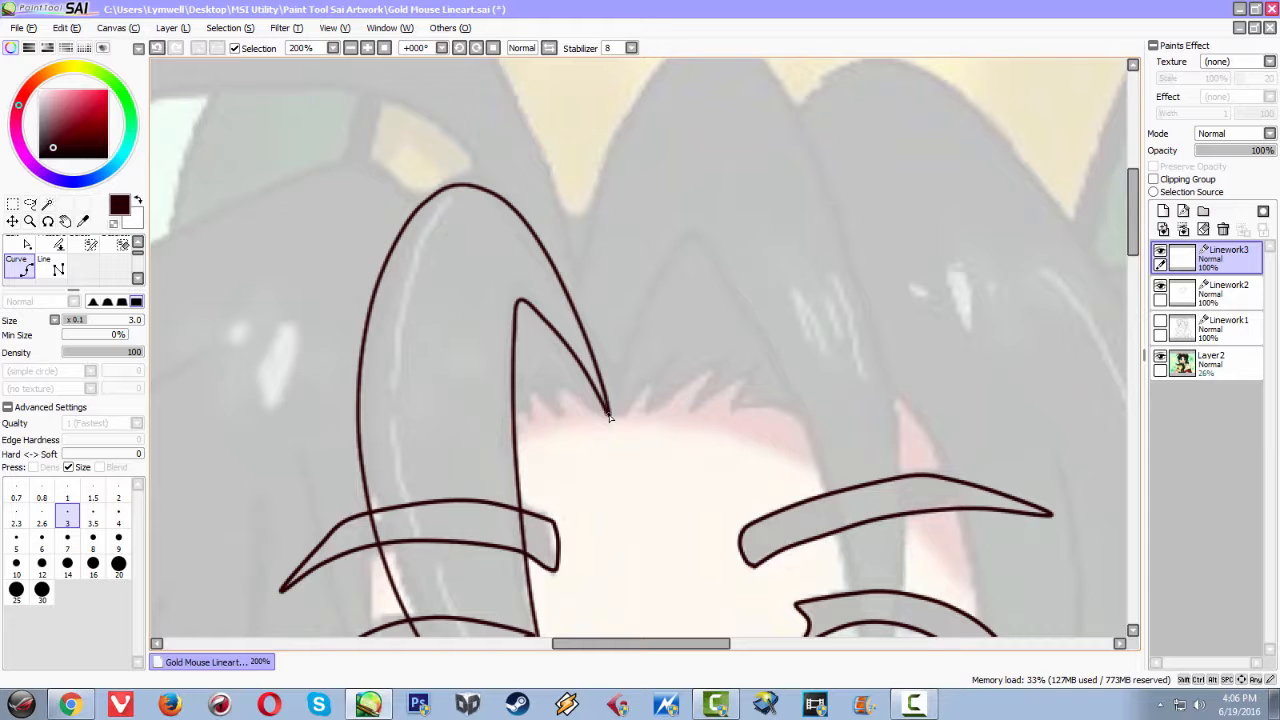
Draw a thin pointed strand from the fringe lock at the left eyebrow down to the iris and back up beyond the brow's outer end
scroll(553, 376, down, 4)
scroll(555, 374, up, 3)
drag(463, 468, 621, 199)
scroll(625, 192, down, 2)
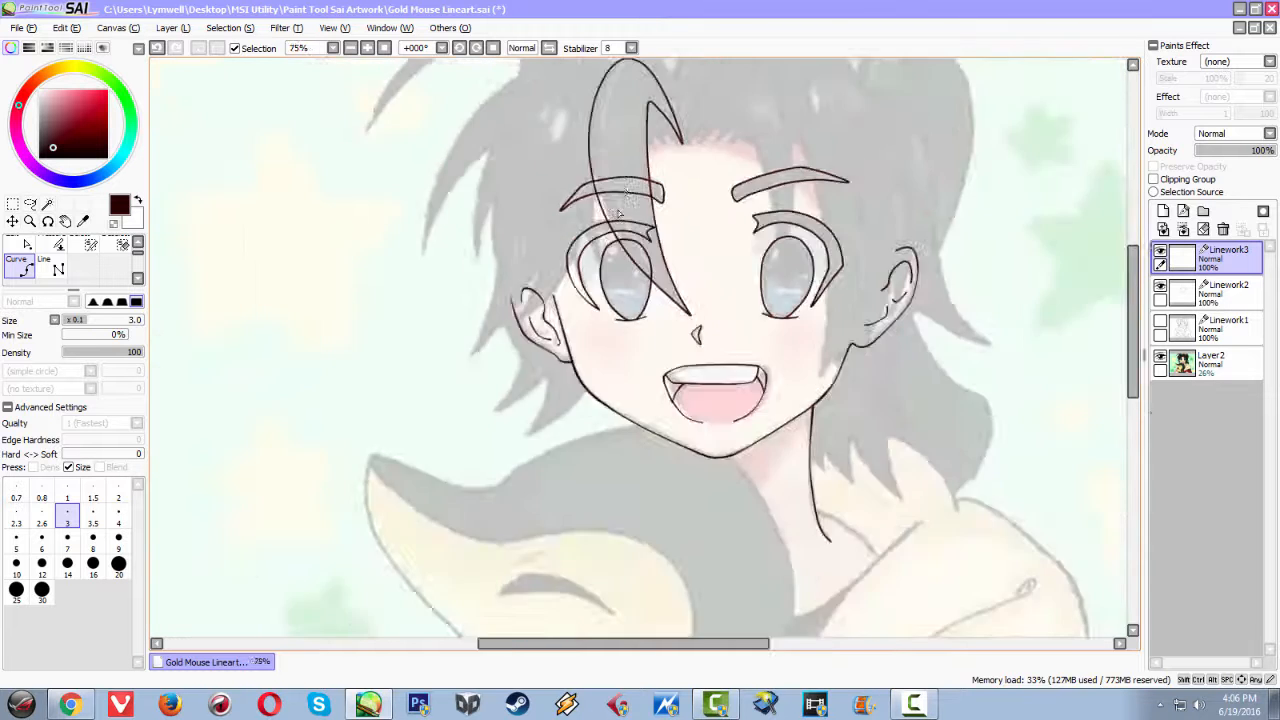
scroll(625, 192, up, 3)
scroll(578, 175, up, 1)
scroll(587, 213, down, 1)
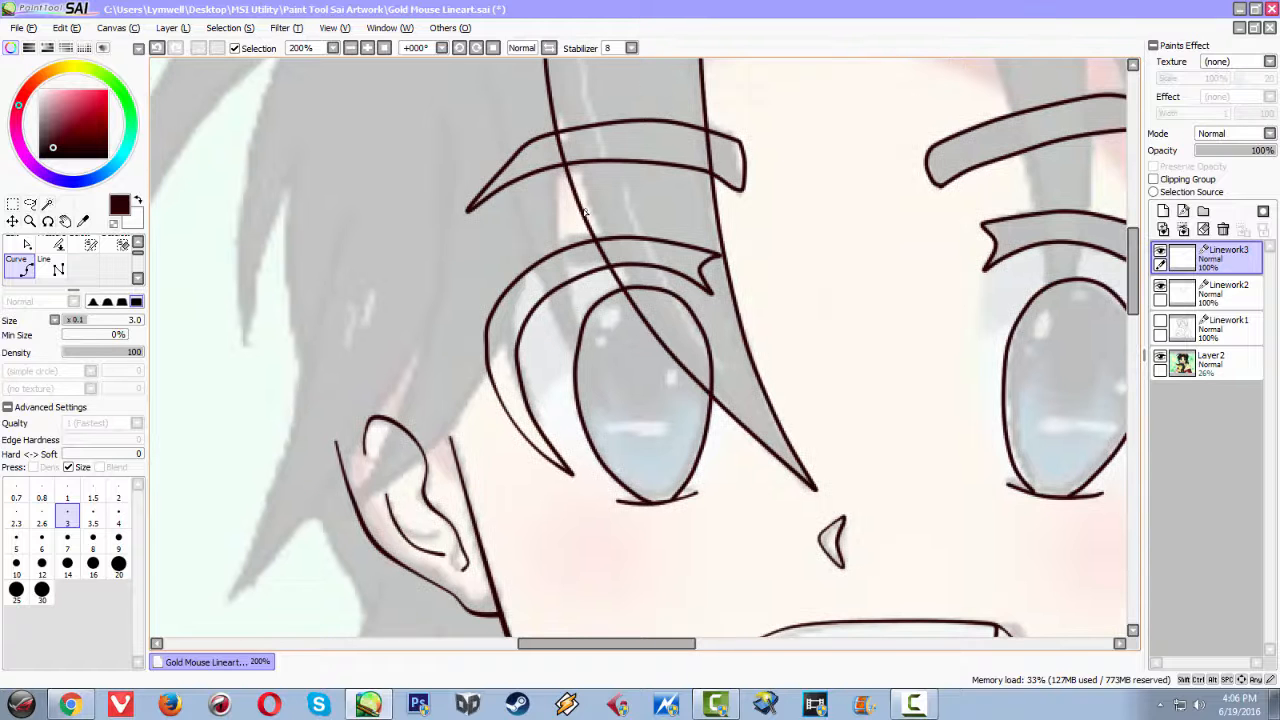
scroll(565, 168, down, 2)
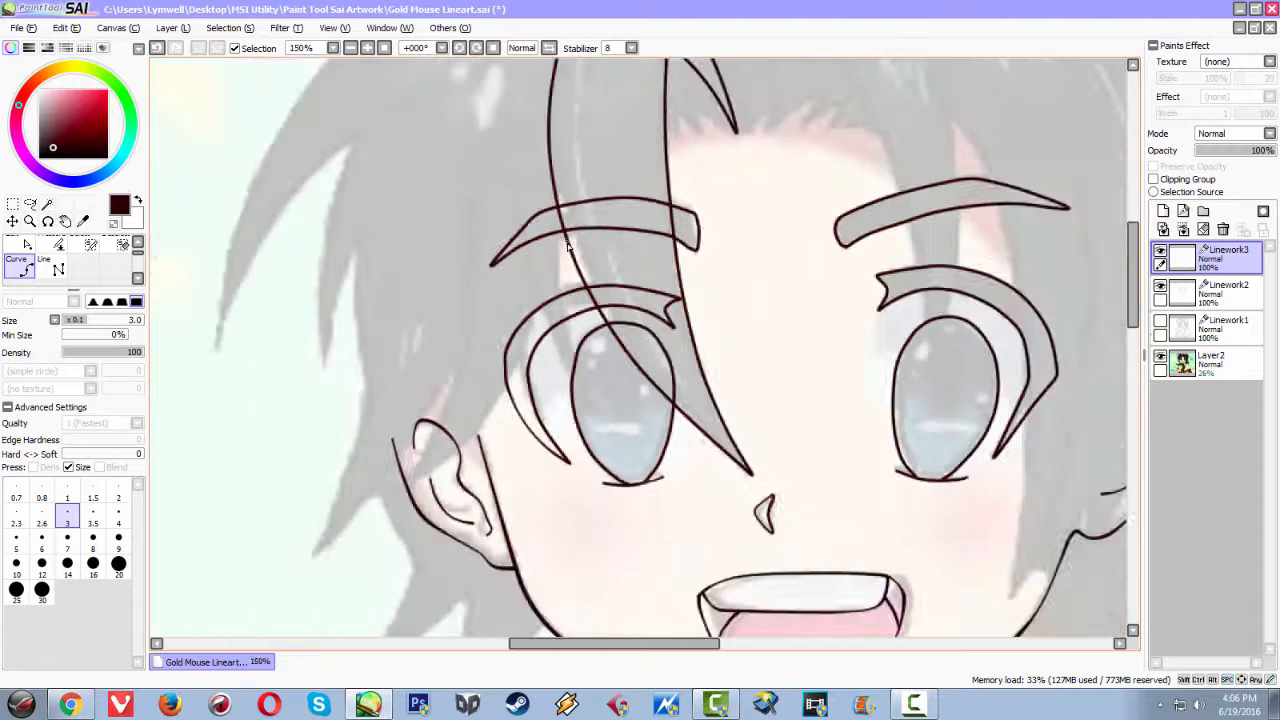
scroll(550, 182, up, 3)
click(549, 163)
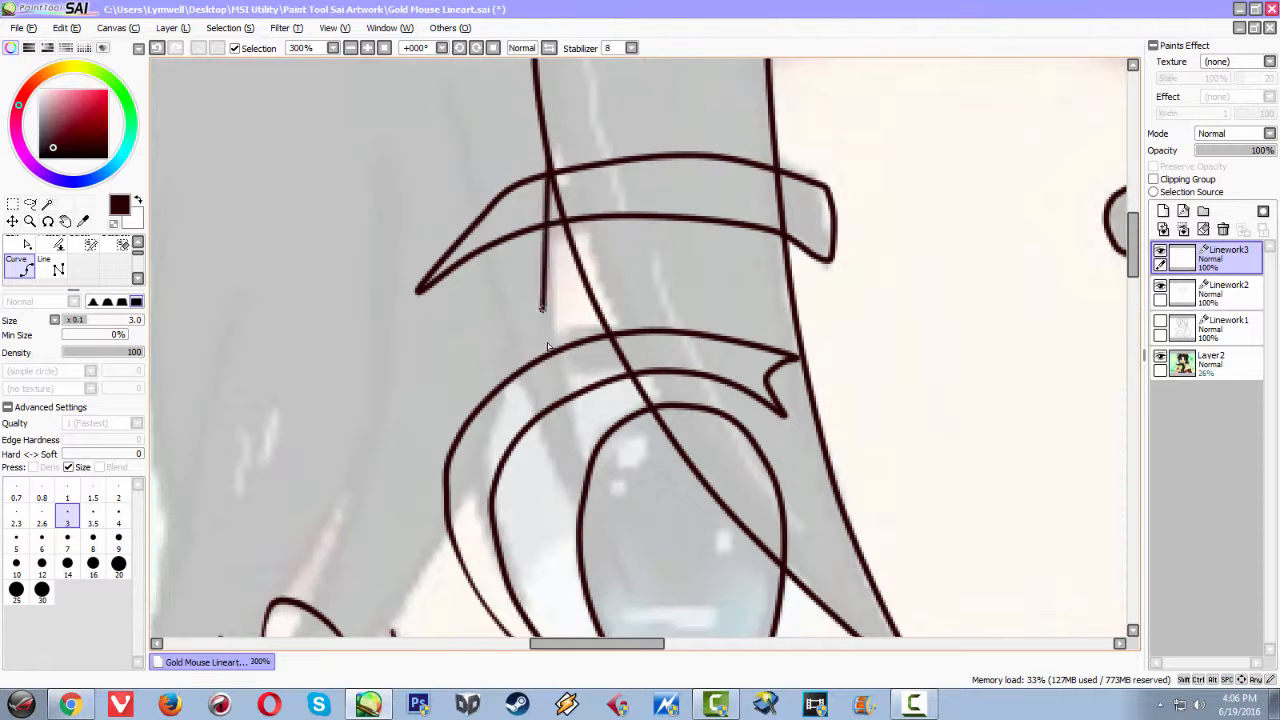
click(546, 293)
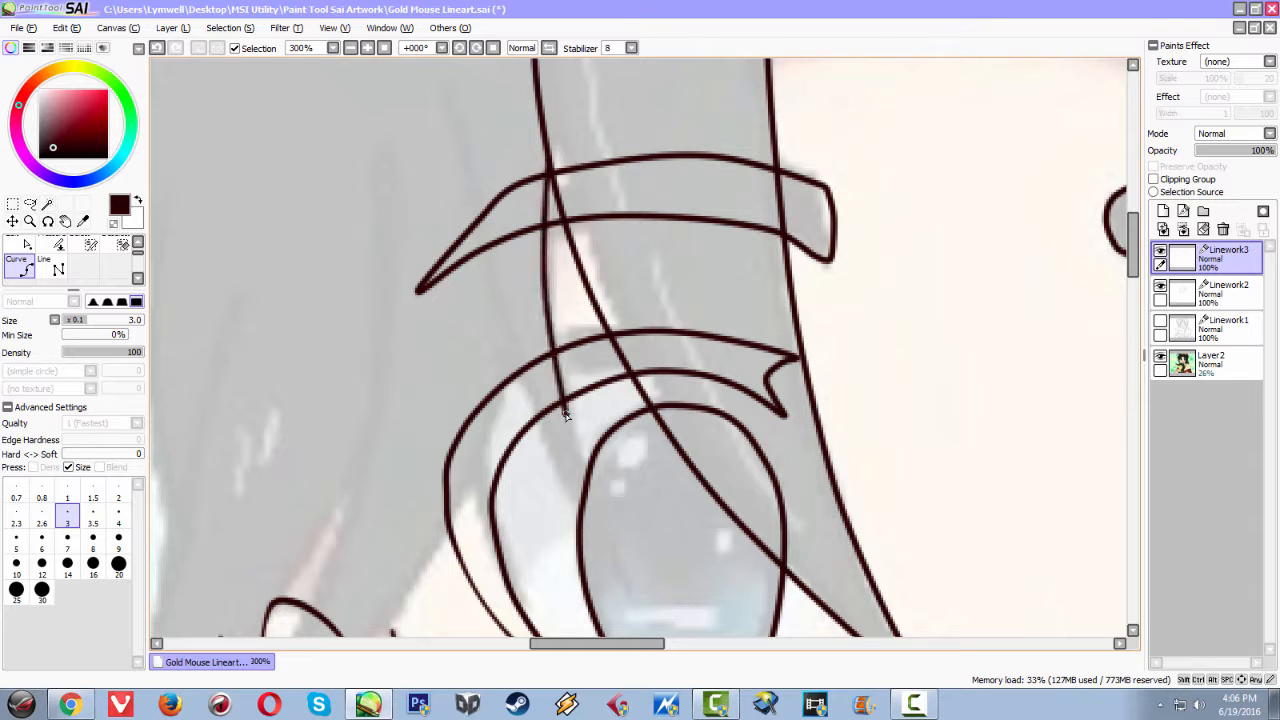
click(592, 512)
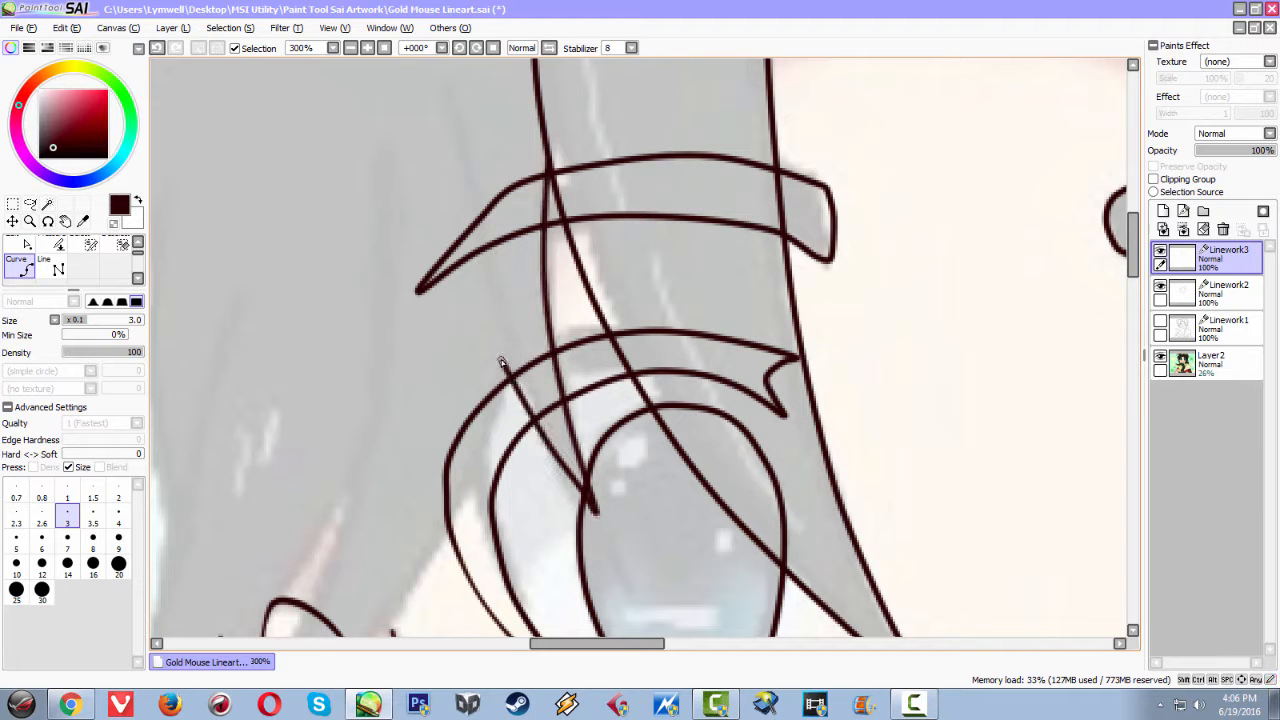
drag(433, 207, 451, 394)
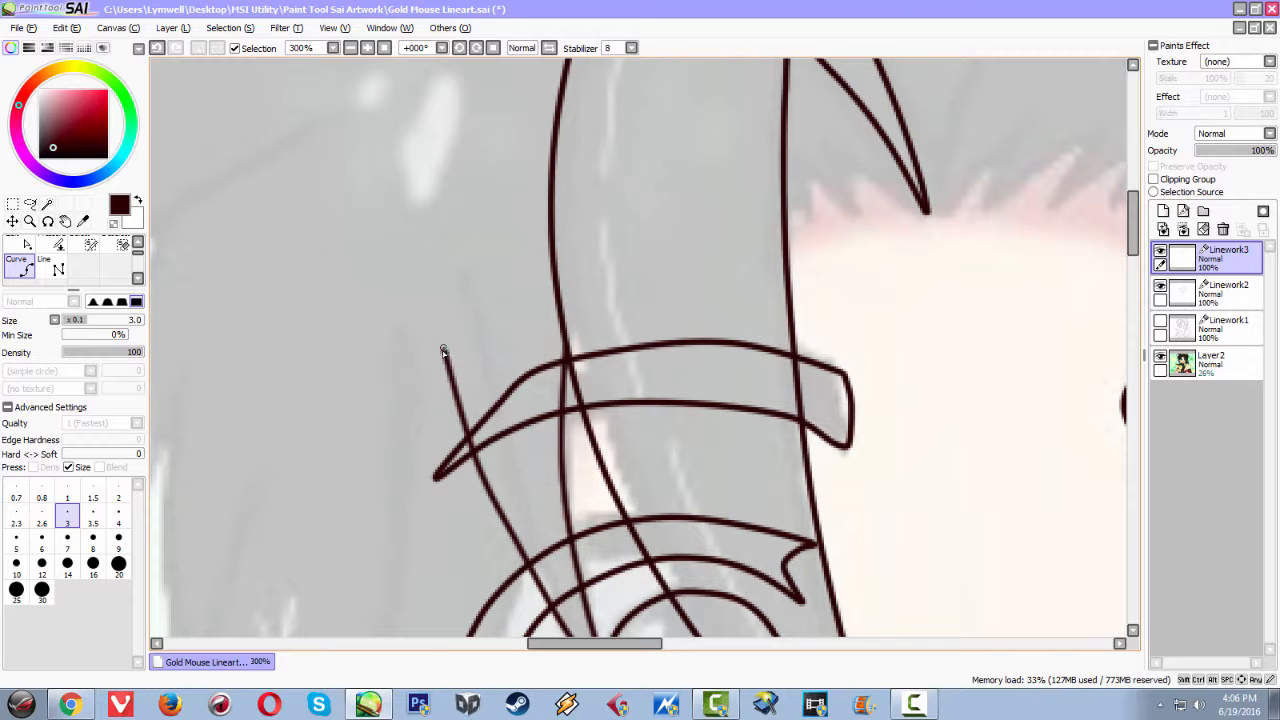
double_click(448, 283)
Trace the side lock's lower edge from the left eye's upper lash down across the ear to the lock's tip
scroll(535, 379, down, 3)
scroll(556, 325, up, 4)
drag(488, 506, 657, 122)
drag(585, 385, 666, 162)
drag(645, 330, 718, 103)
click(712, 88)
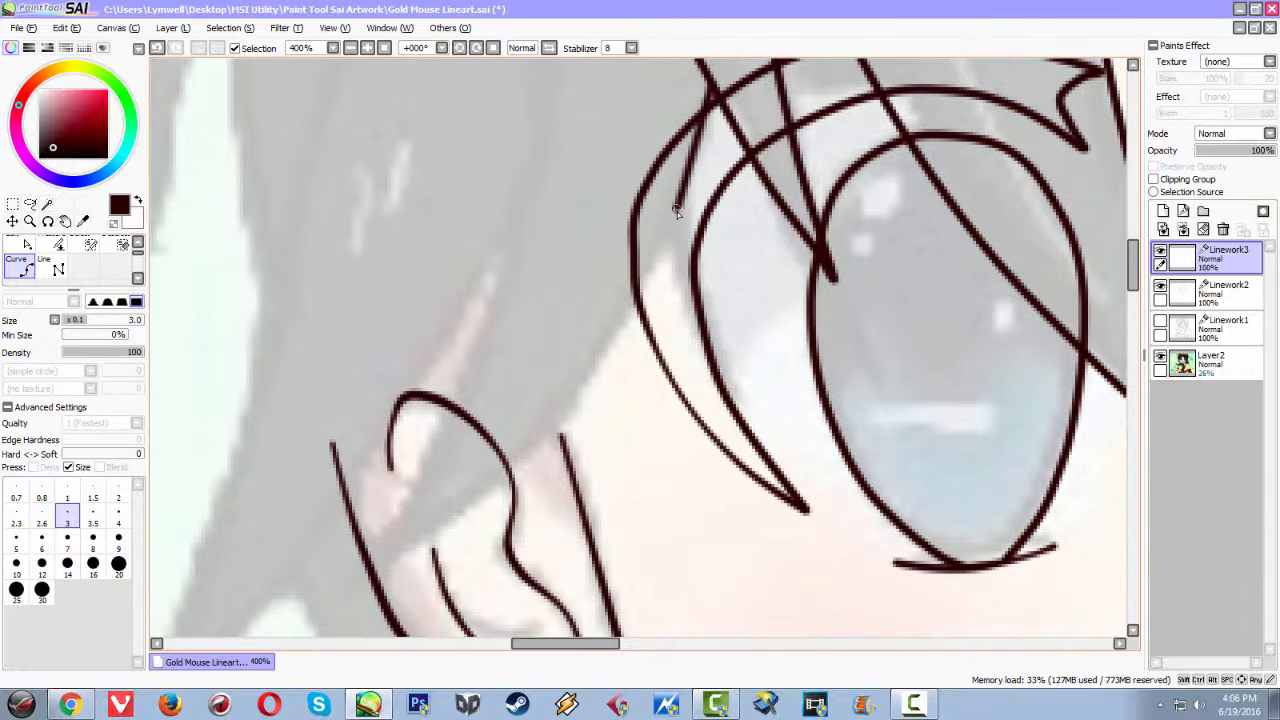
click(659, 267)
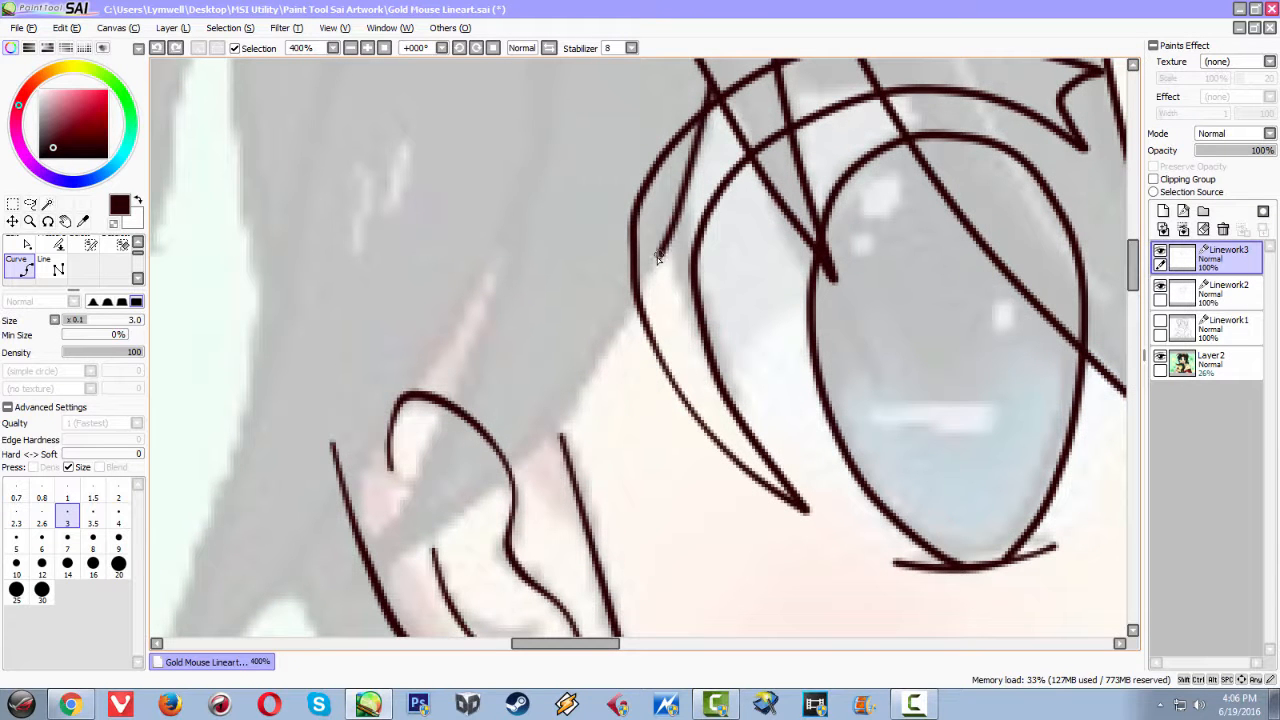
click(601, 389)
click(550, 450)
double_click(530, 465)
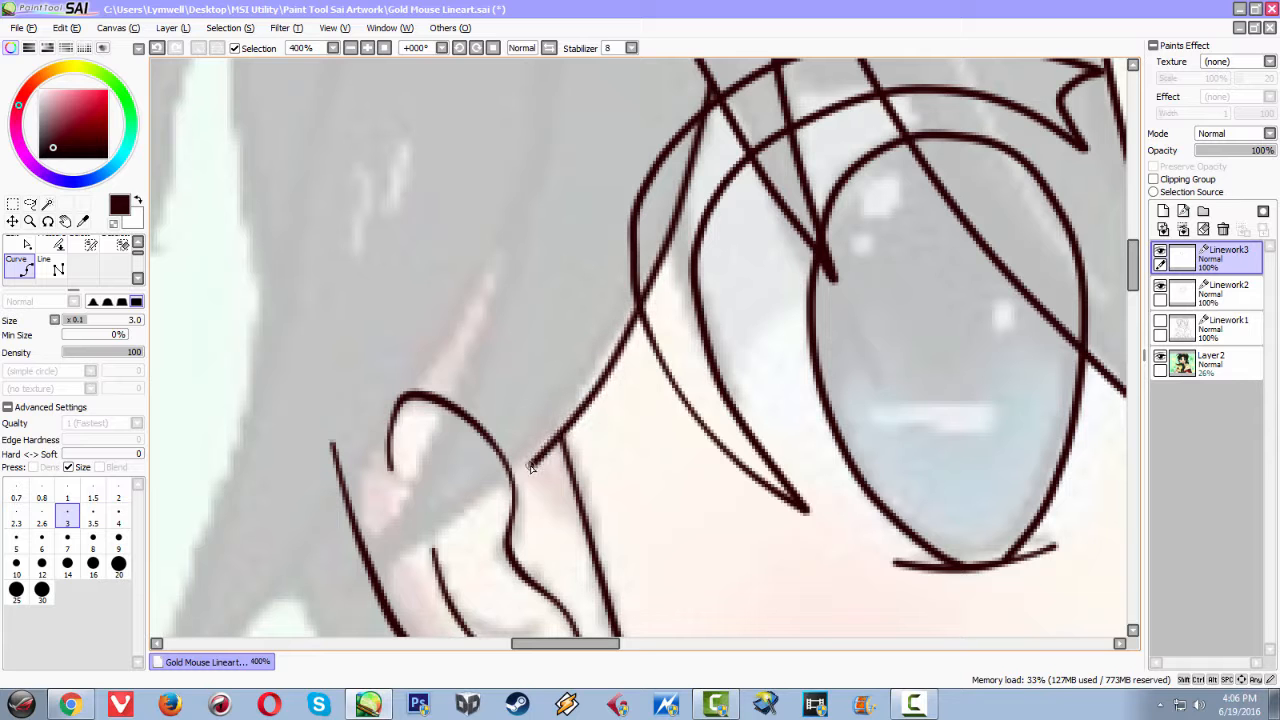
drag(480, 512, 334, 604)
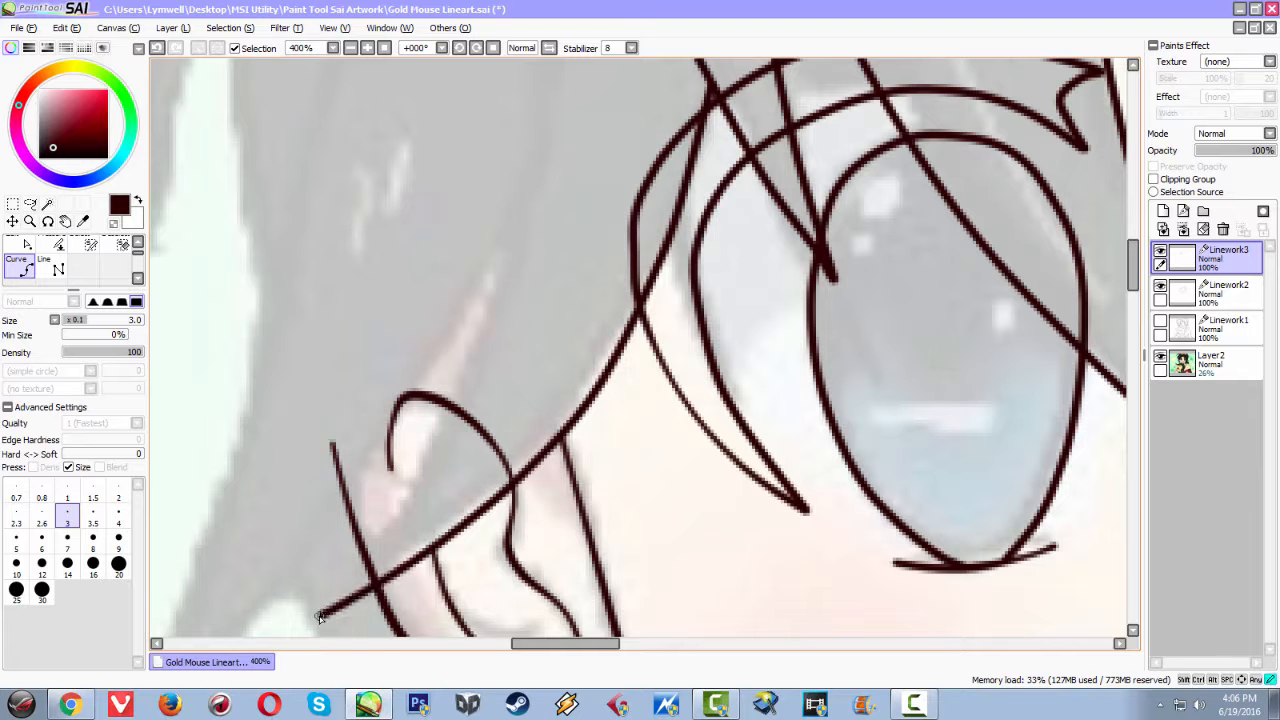
Turn a sharp corner at the side lock's tip and trace its upper edge back up over the ear
click(322, 614)
click(364, 569)
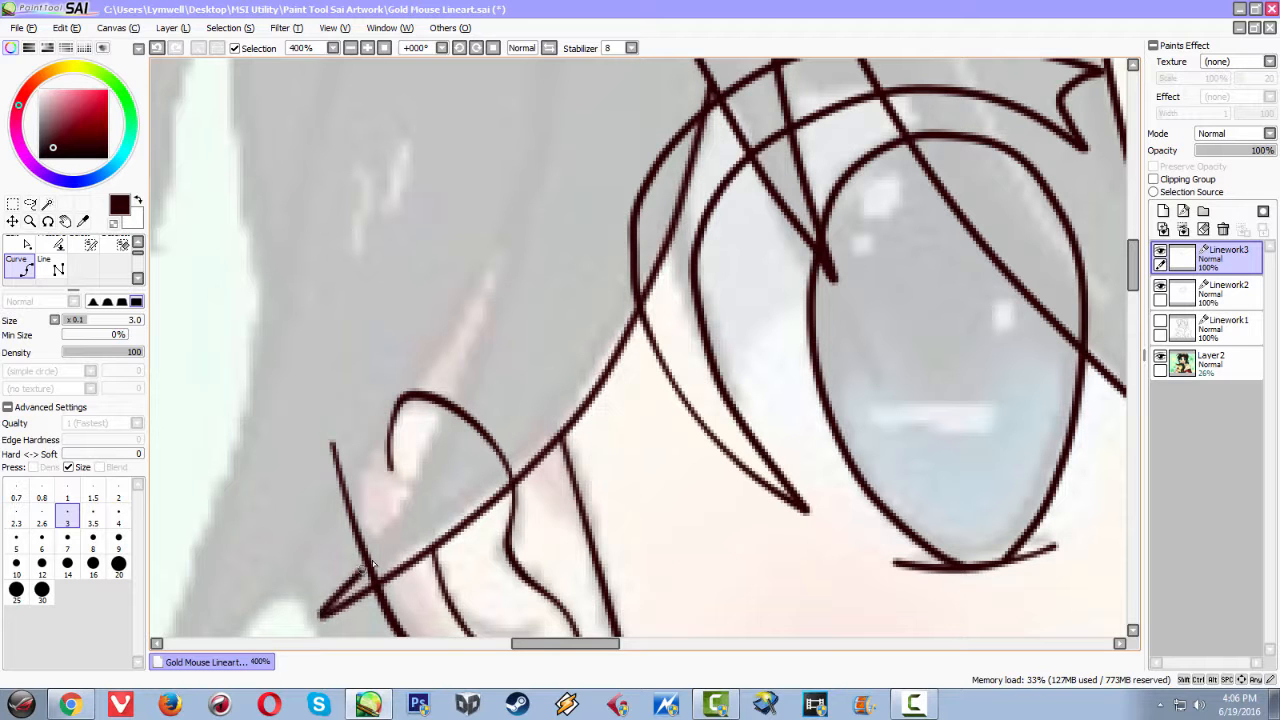
mouse_move(427, 462)
mouse_down()
mouse_move(491, 334)
mouse_move(511, 227)
mouse_move(481, 452)
mouse_up()
drag(479, 403, 485, 398)
scroll(559, 374, down, 3)
scroll(517, 377, up, 1)
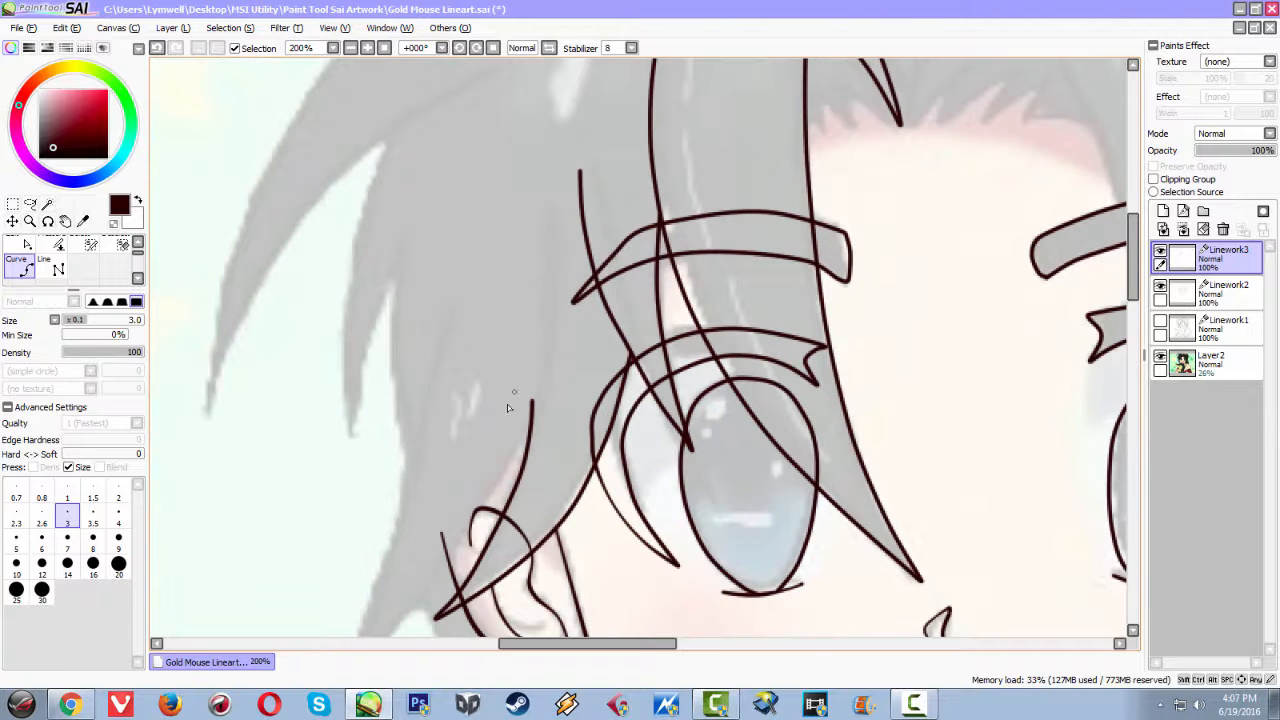
drag(419, 511, 619, 320)
drag(673, 250, 641, 390)
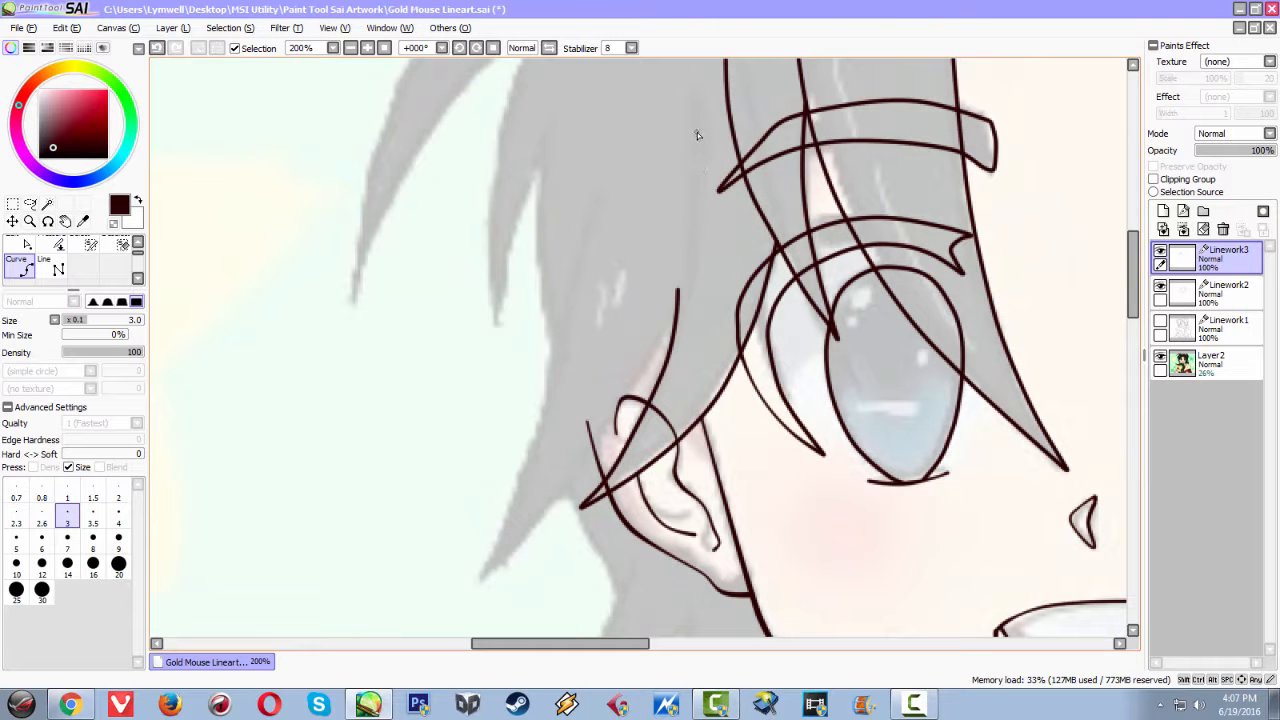
drag(698, 196, 694, 218)
key(ctrl+z)
click(683, 276)
key(ctrl+z)
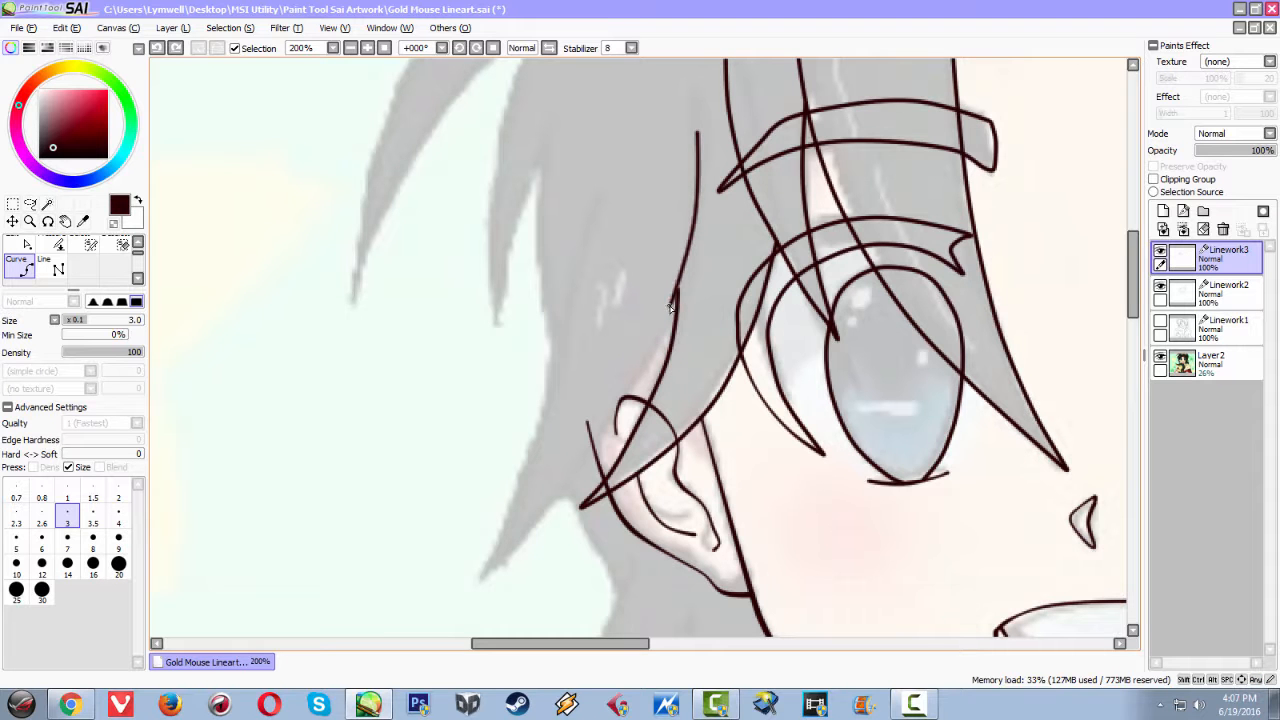
key(ctrl+z)
key(Escape)
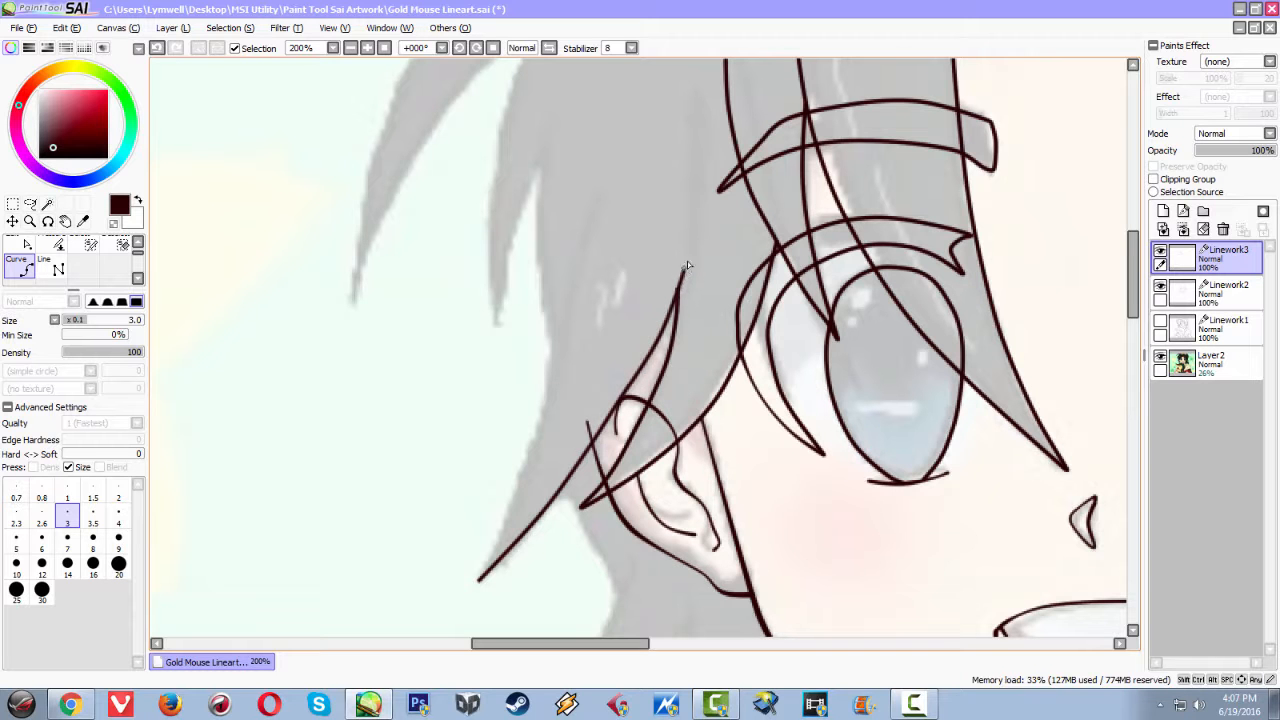
Redraw the end of the long outer strand's inner edge so it runs up past the ear into the side hair
key(ctrl+z)
double_click(704, 165)
scroll(624, 260, down, 3)
scroll(624, 260, up, 3)
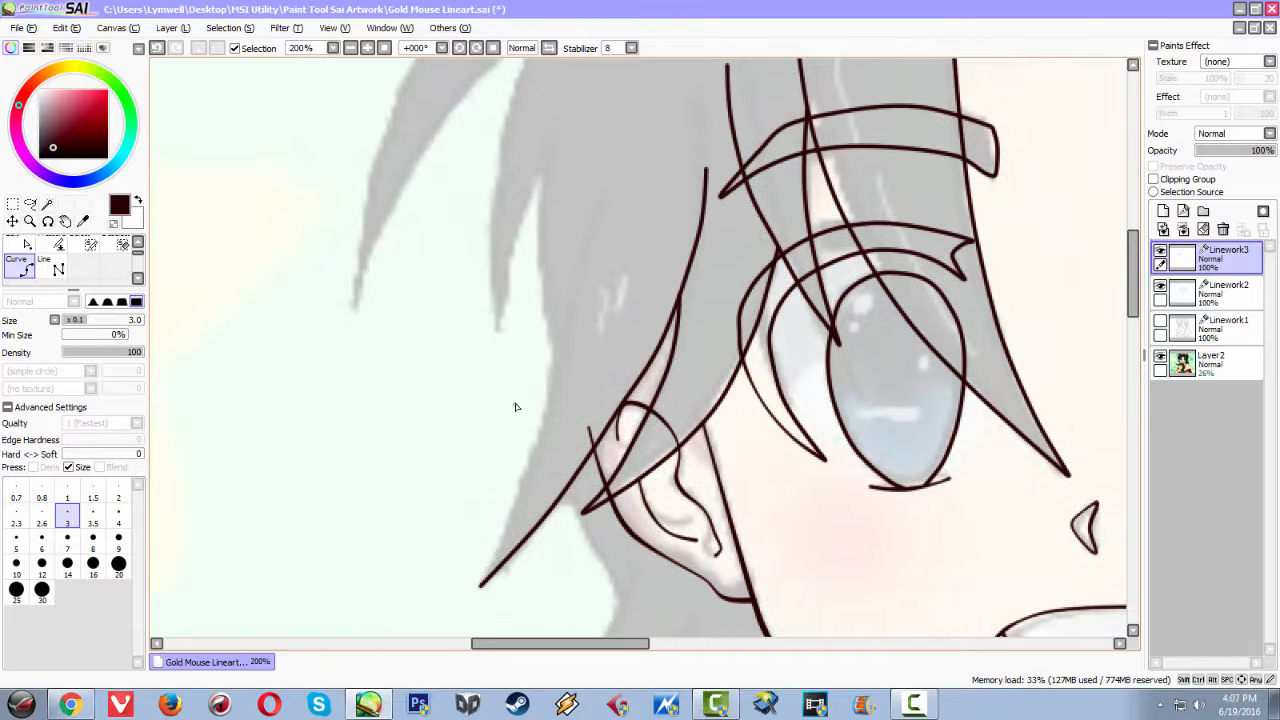
Trace the outer edge of the long strand beside the ear from the hair's side down to its pointed tip
scroll(509, 415, up, 2)
drag(466, 474, 612, 321)
mouse_move(598, 252)
mouse_down()
mouse_move(460, 609)
mouse_move(749, 180)
mouse_move(734, 236)
mouse_up()
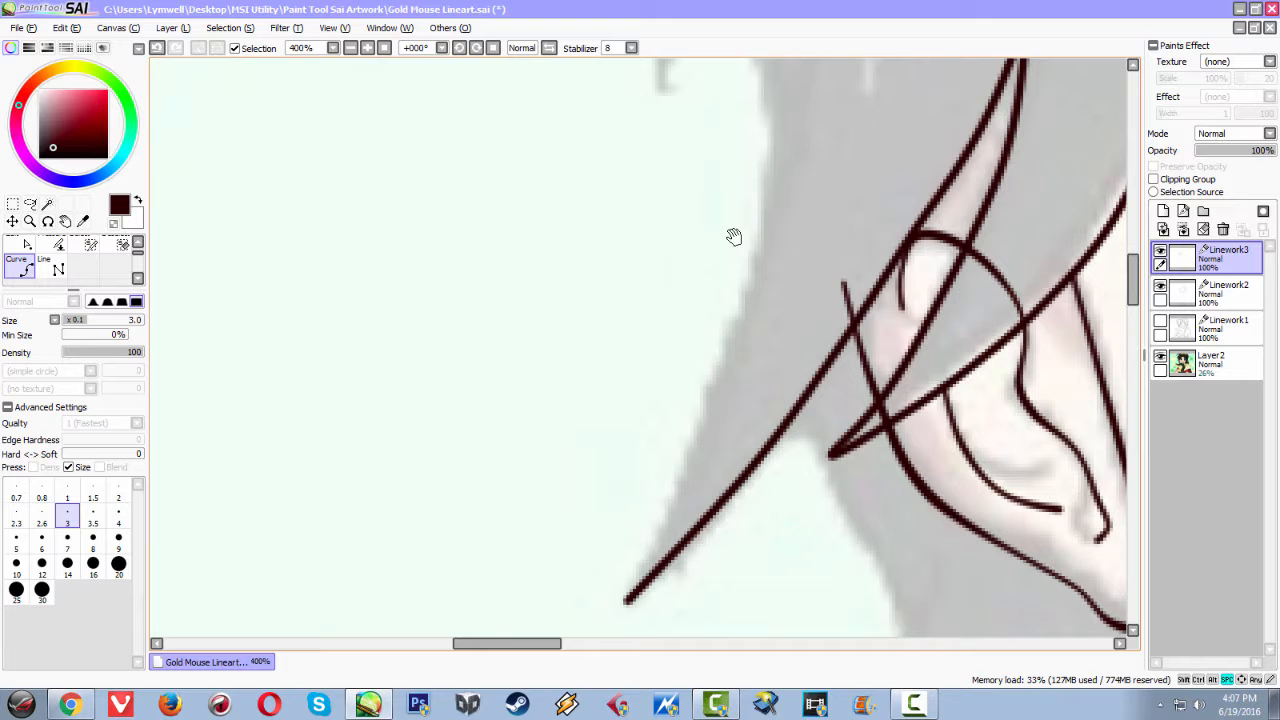
click(772, 132)
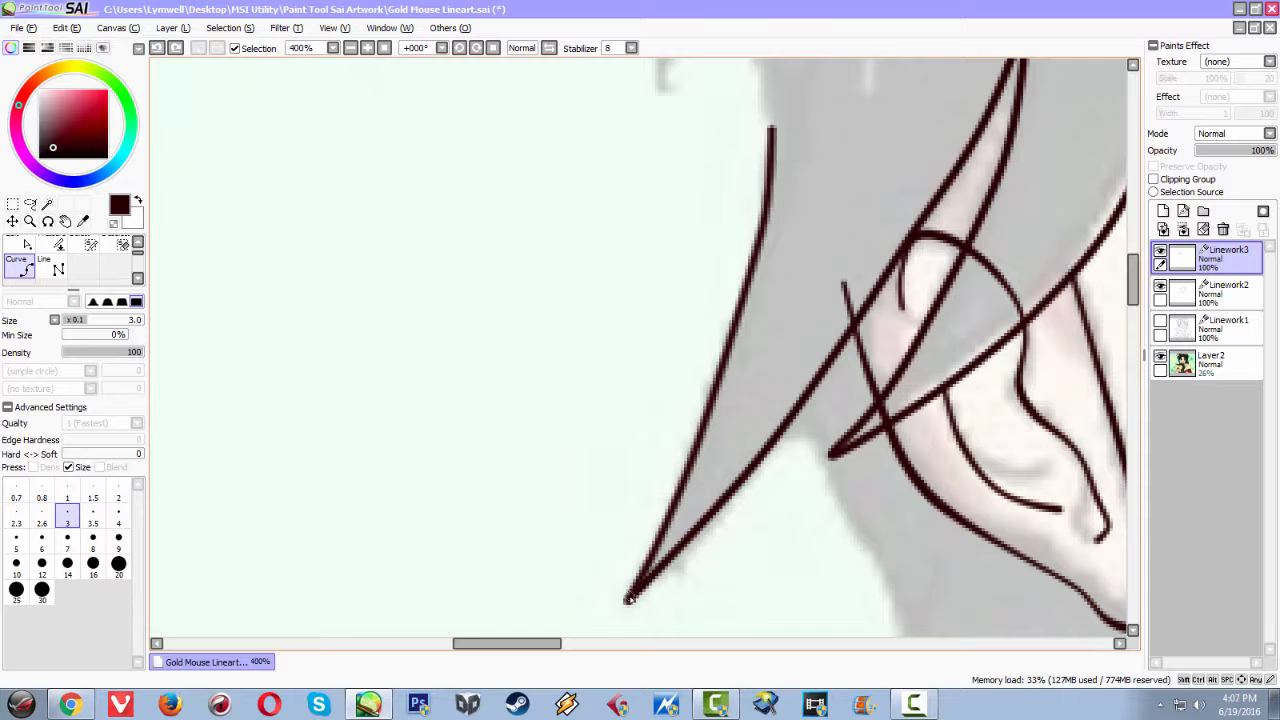
double_click(629, 598)
Trace the hair's outer silhouette from the top of the long strand up to the notch beside the small side spike
scroll(731, 341, down, 4)
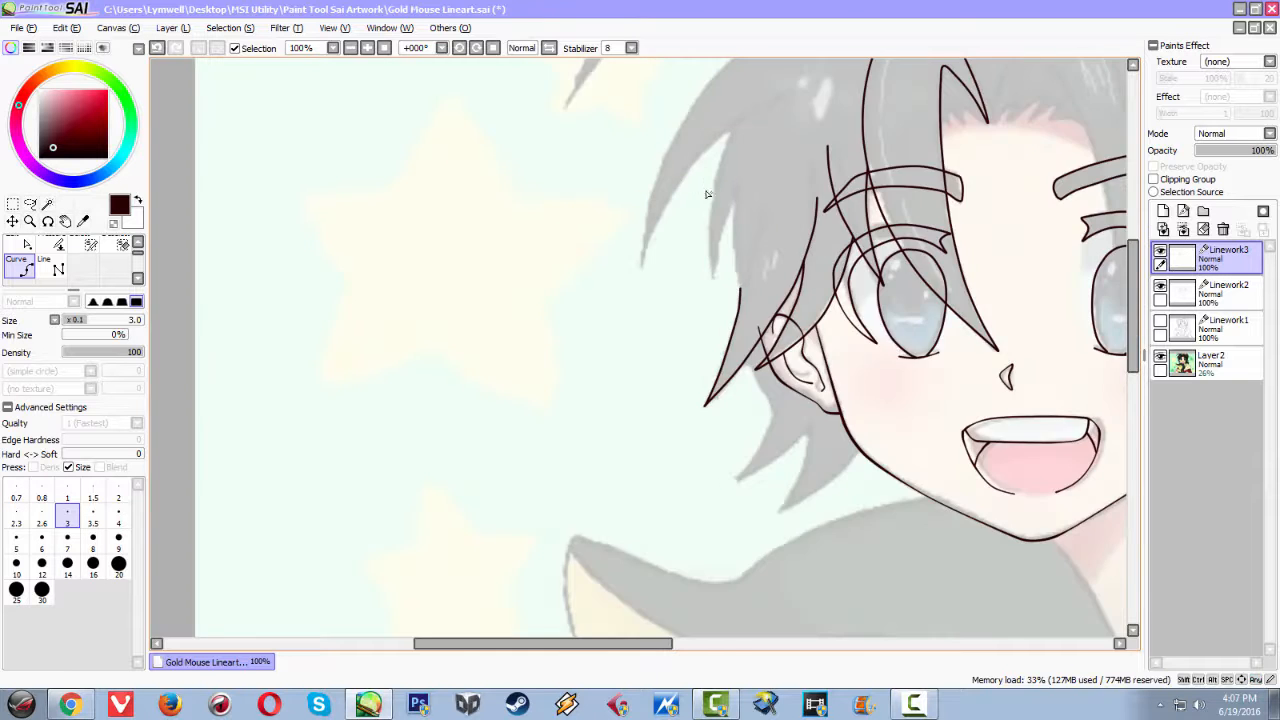
scroll(708, 188, up, 2)
scroll(772, 226, down, 4)
scroll(771, 236, up, 2)
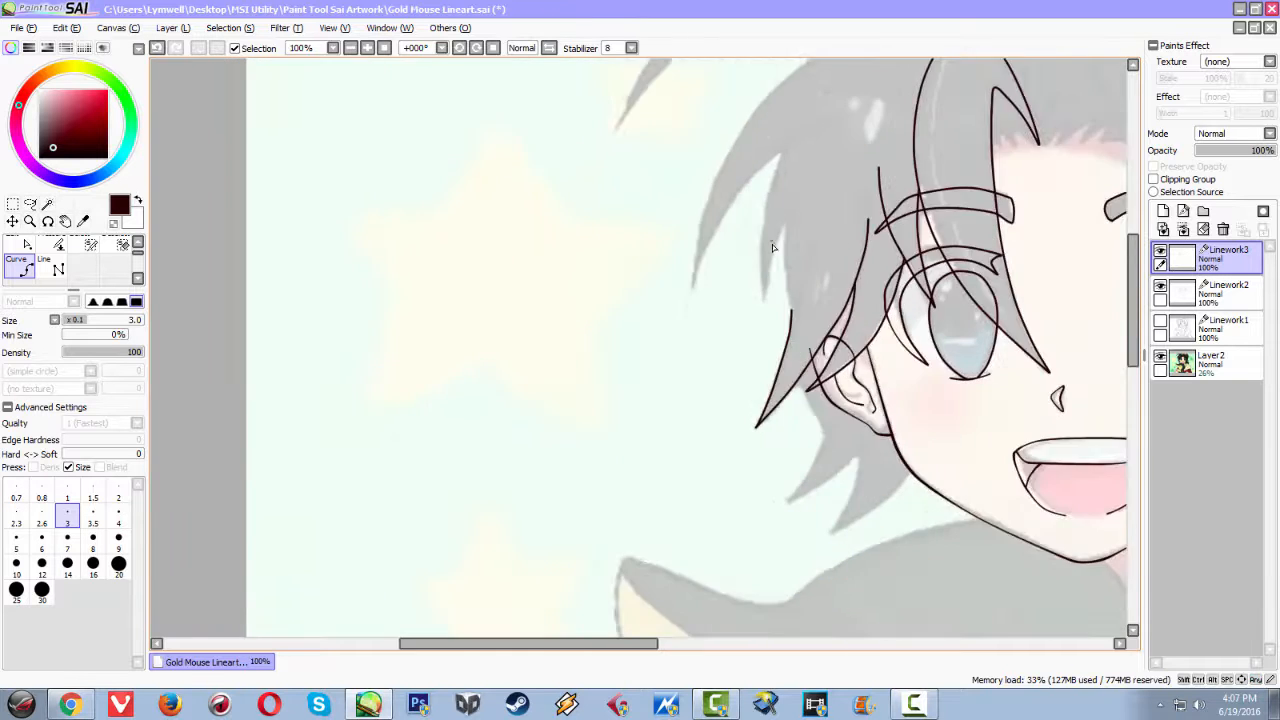
scroll(780, 260, up, 1)
scroll(570, 360, up, 1)
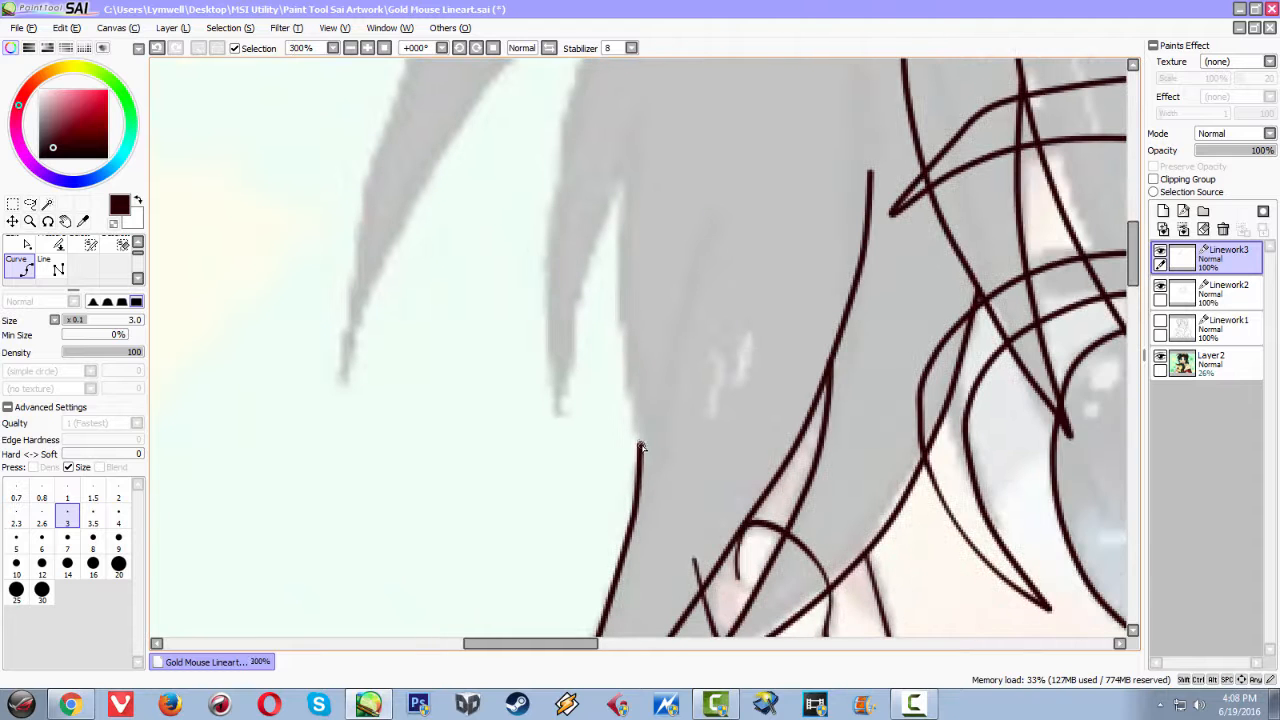
key(ctrl+z)
click(636, 430)
click(623, 372)
click(620, 298)
click(623, 235)
click(631, 167)
click(631, 167)
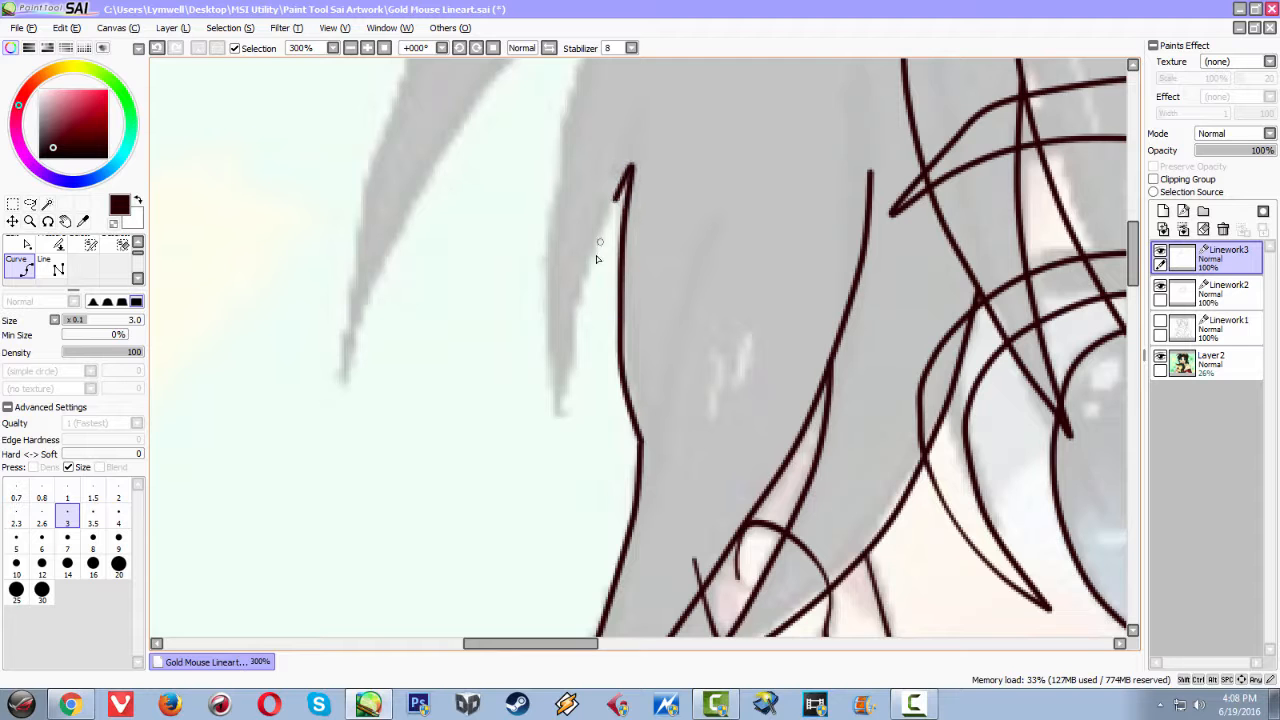
Trace the small side spike from its inner notch down to the tip and back up to the notch beneath the large curved strand
click(577, 297)
click(566, 447)
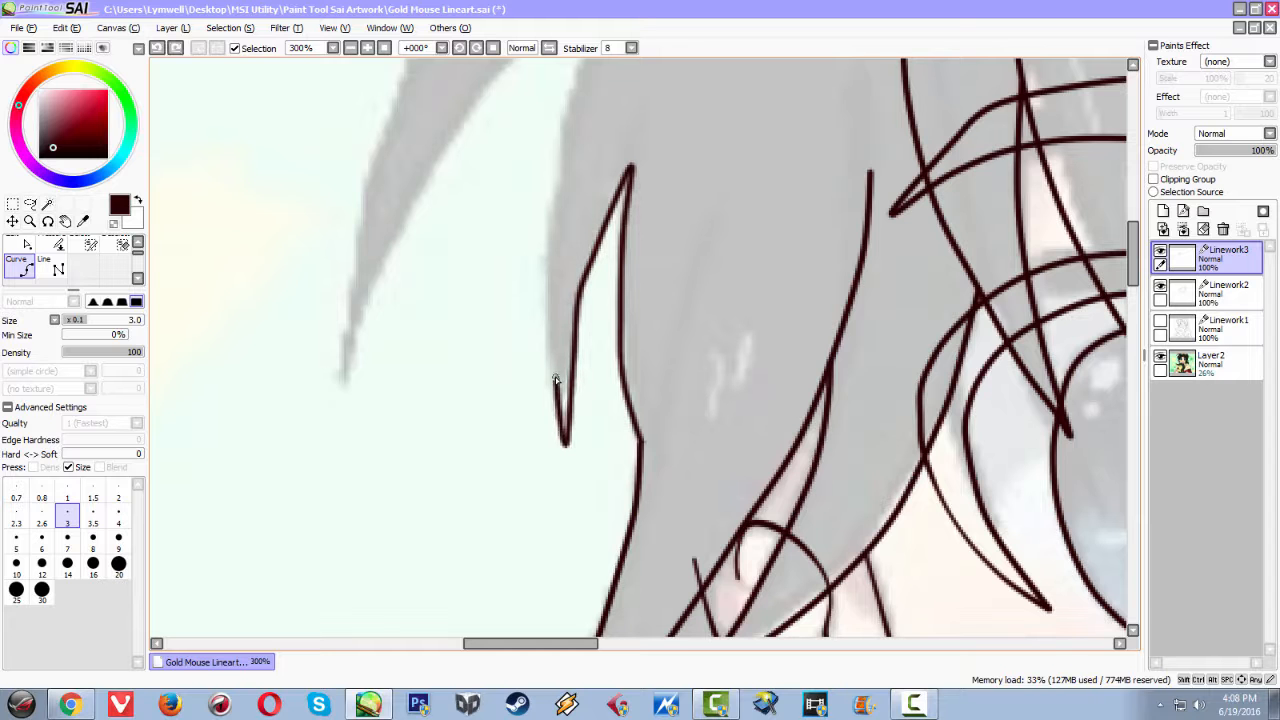
click(551, 310)
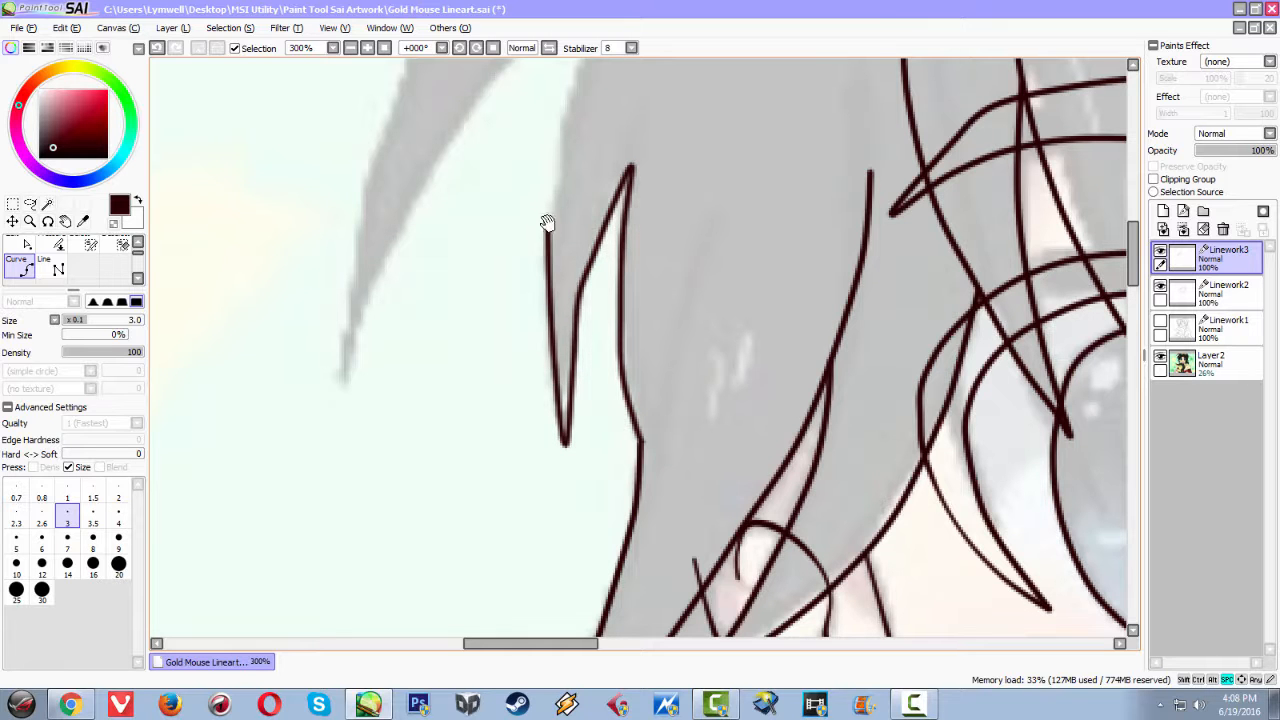
drag(547, 220, 509, 337)
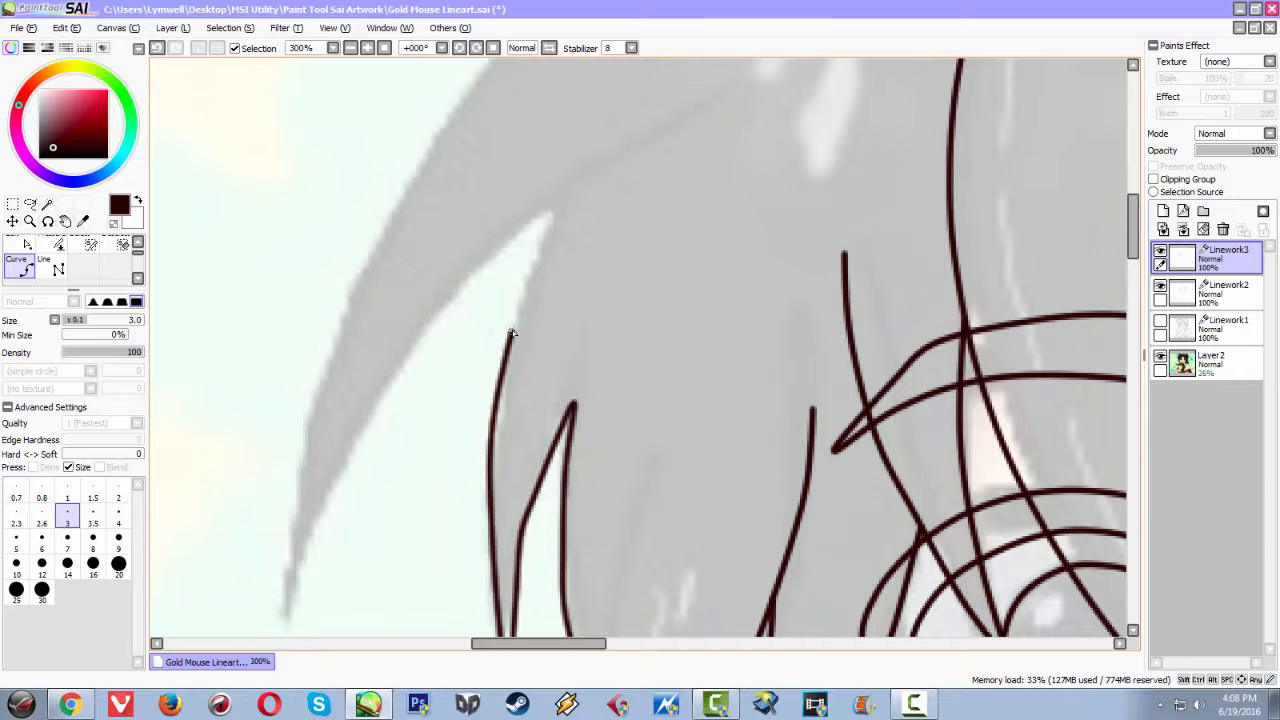
double_click(555, 206)
scroll(487, 330, up, 1)
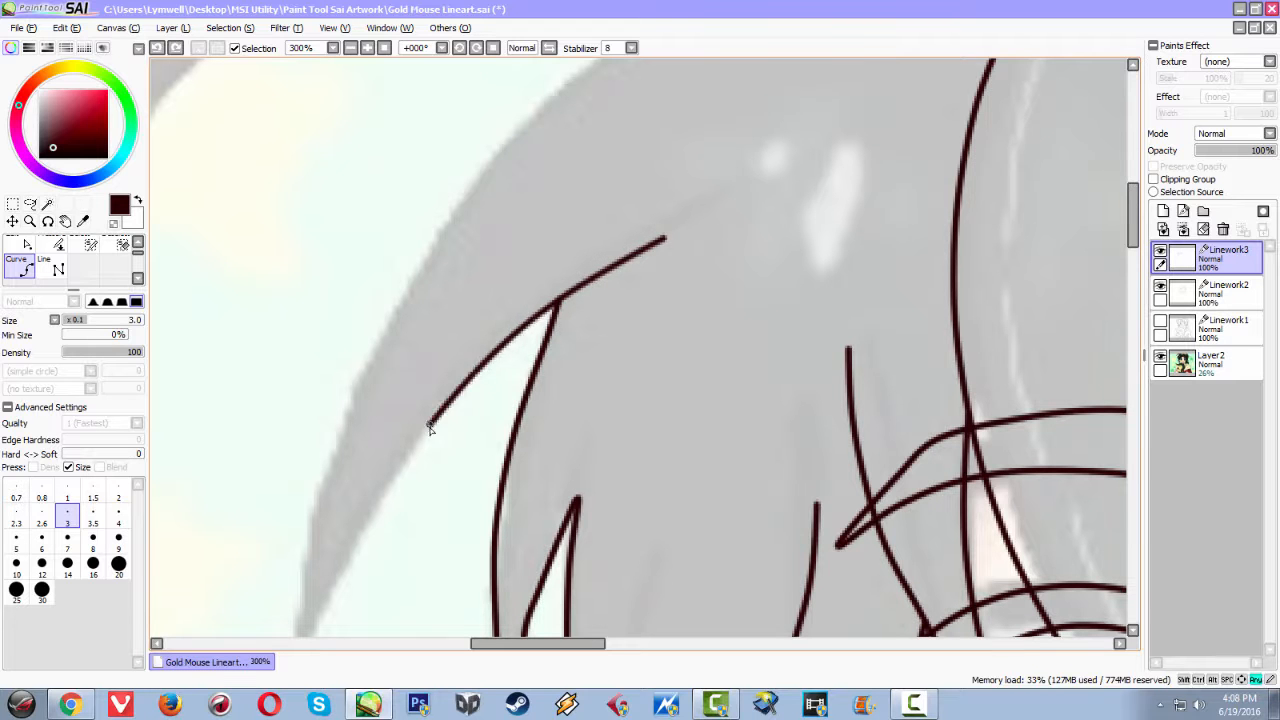
Trace the lower edge of the large curved side strand from inside the hair down to its pointed tip
double_click(395, 481)
drag(380, 499, 400, 368)
click(326, 526)
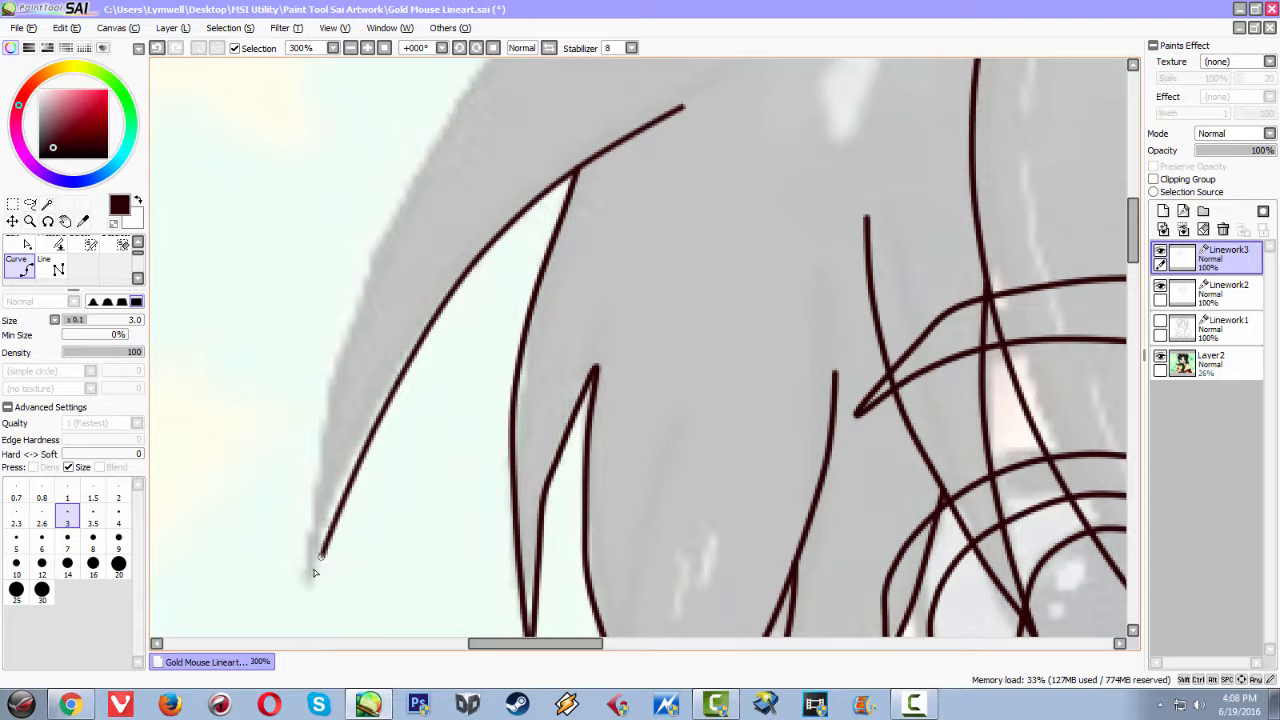
click(313, 612)
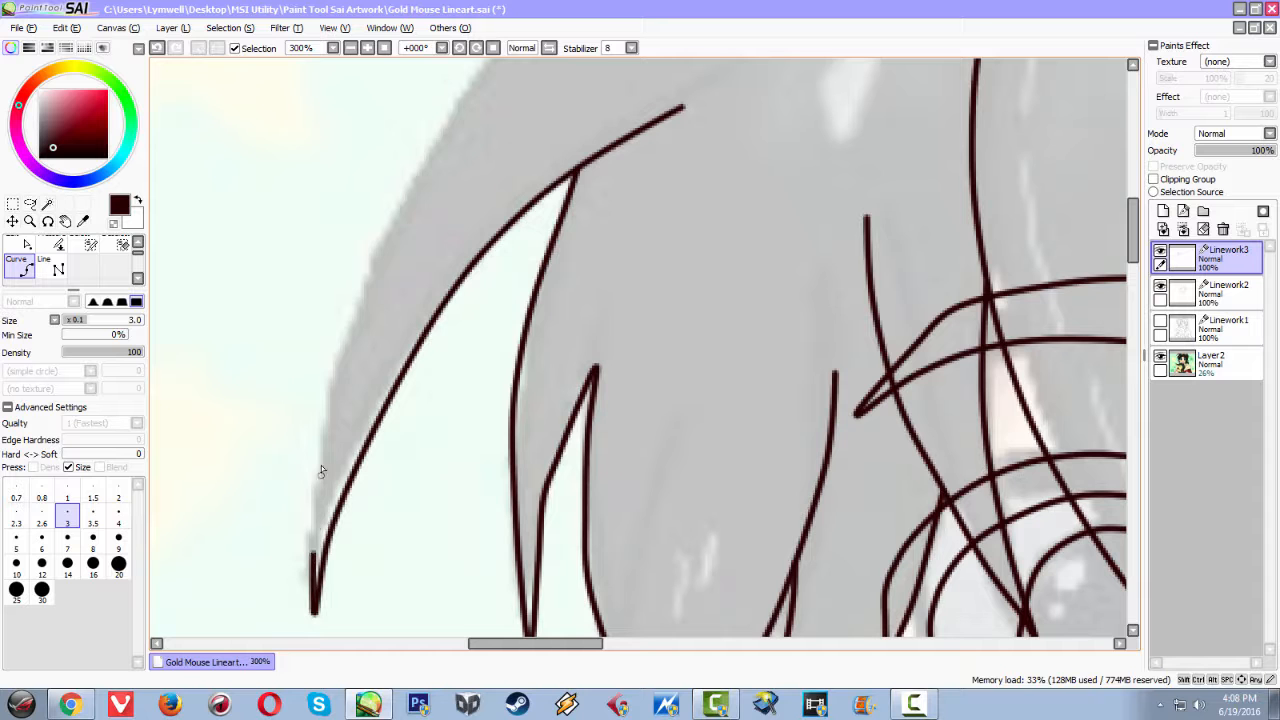
Trace the large curved strand's outer edge from its tip up over the head to the top of the front lock
click(336, 344)
click(389, 208)
key(space)
drag(377, 243, 300, 491)
double_click(375, 345)
key(ctrl+z)
click(484, 214)
click(578, 145)
key(space)
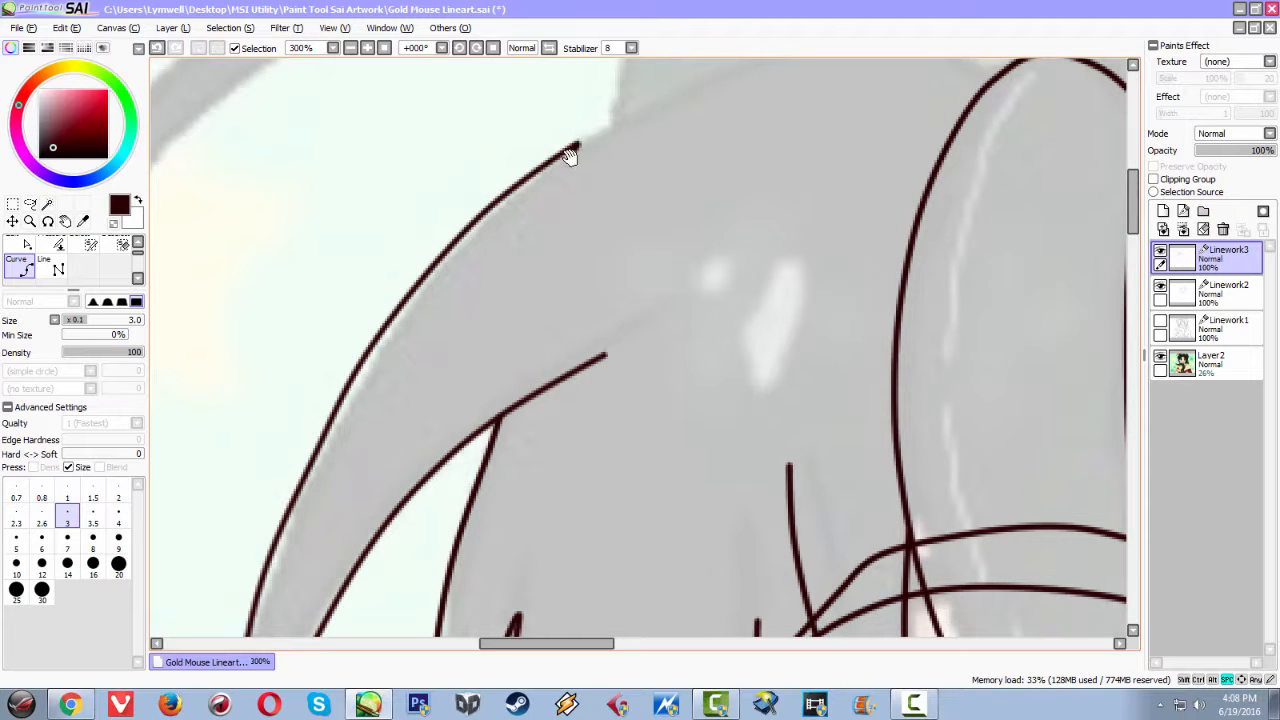
drag(569, 155, 404, 355)
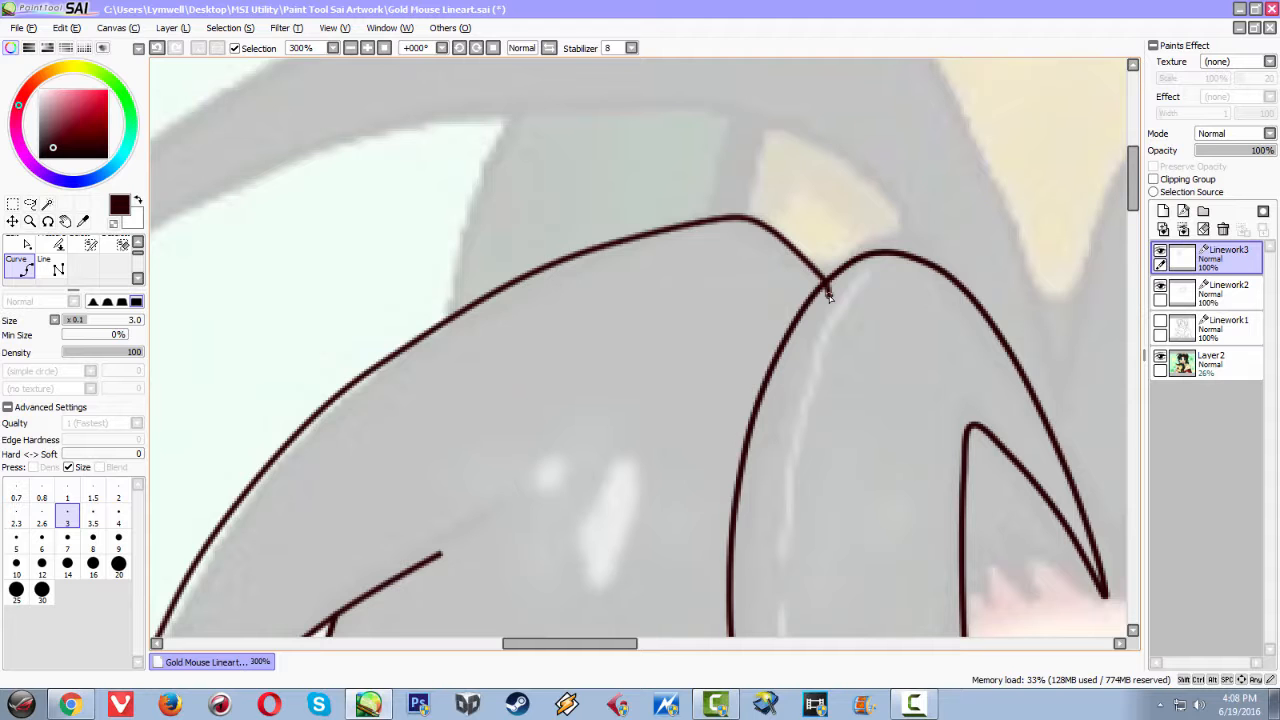
Trace the back hair's edge below the ear from the long strand down to the notch above the lower spikes
scroll(829, 296, down, 7)
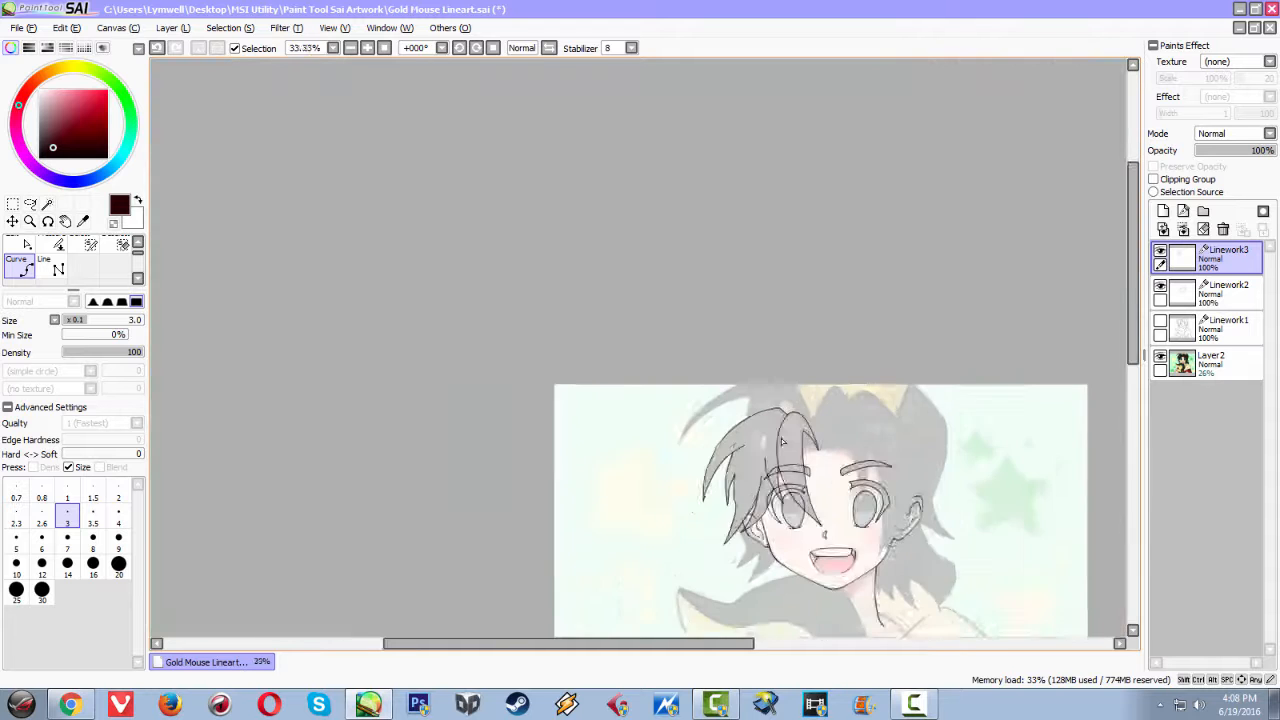
scroll(615, 400, up, 4)
scroll(599, 386, up, 5)
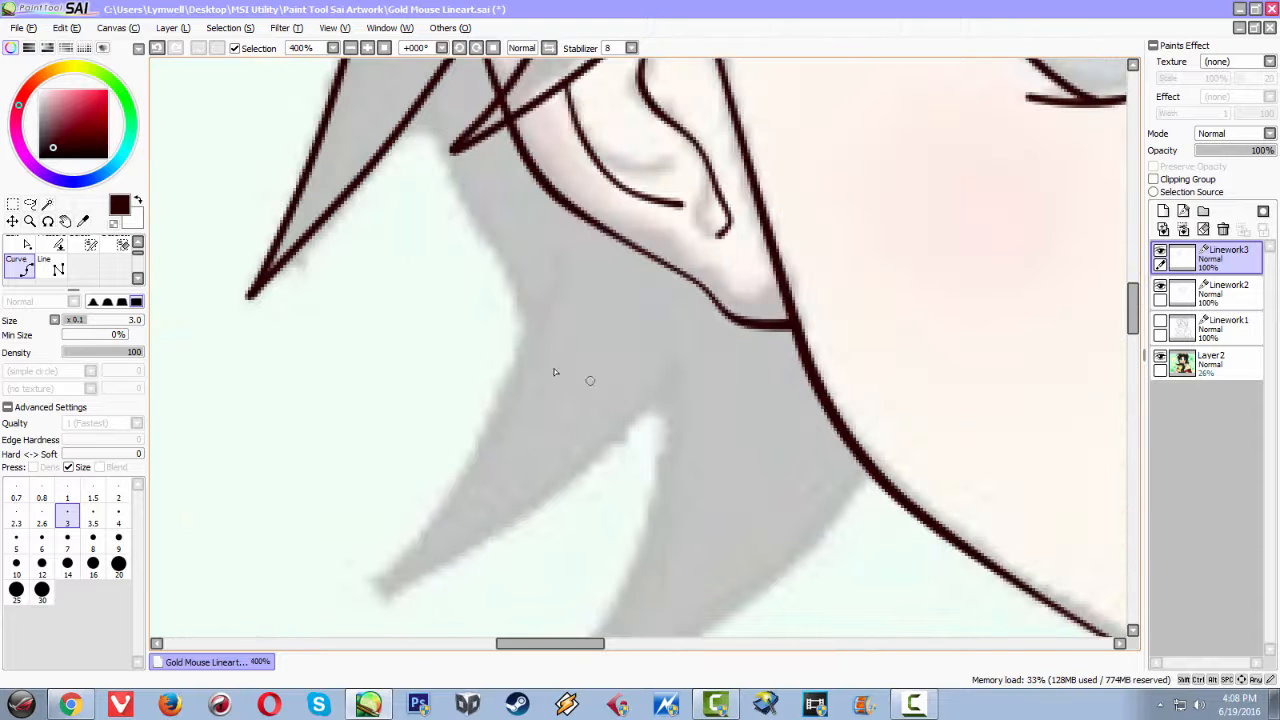
click(420, 105)
click(448, 177)
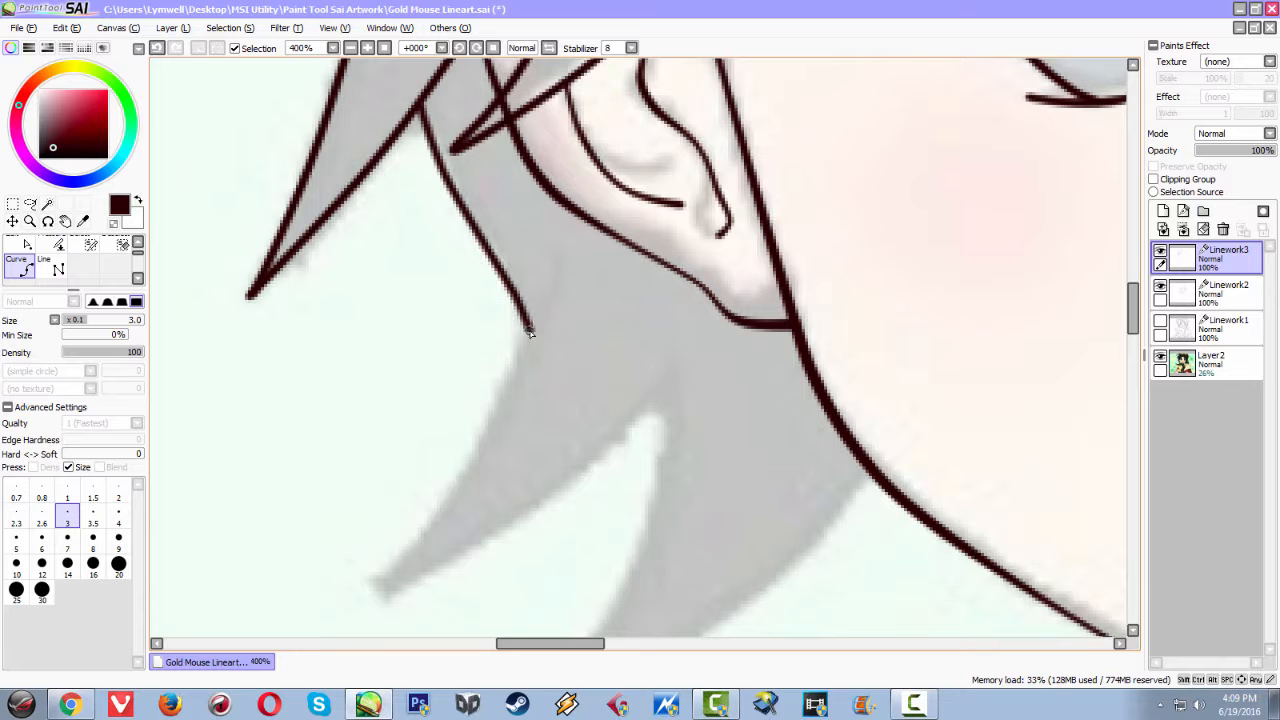
double_click(531, 328)
Trace the first lower hair spike behind the ear from the notch down to its tip and back up to the gap
click(556, 268)
click(530, 328)
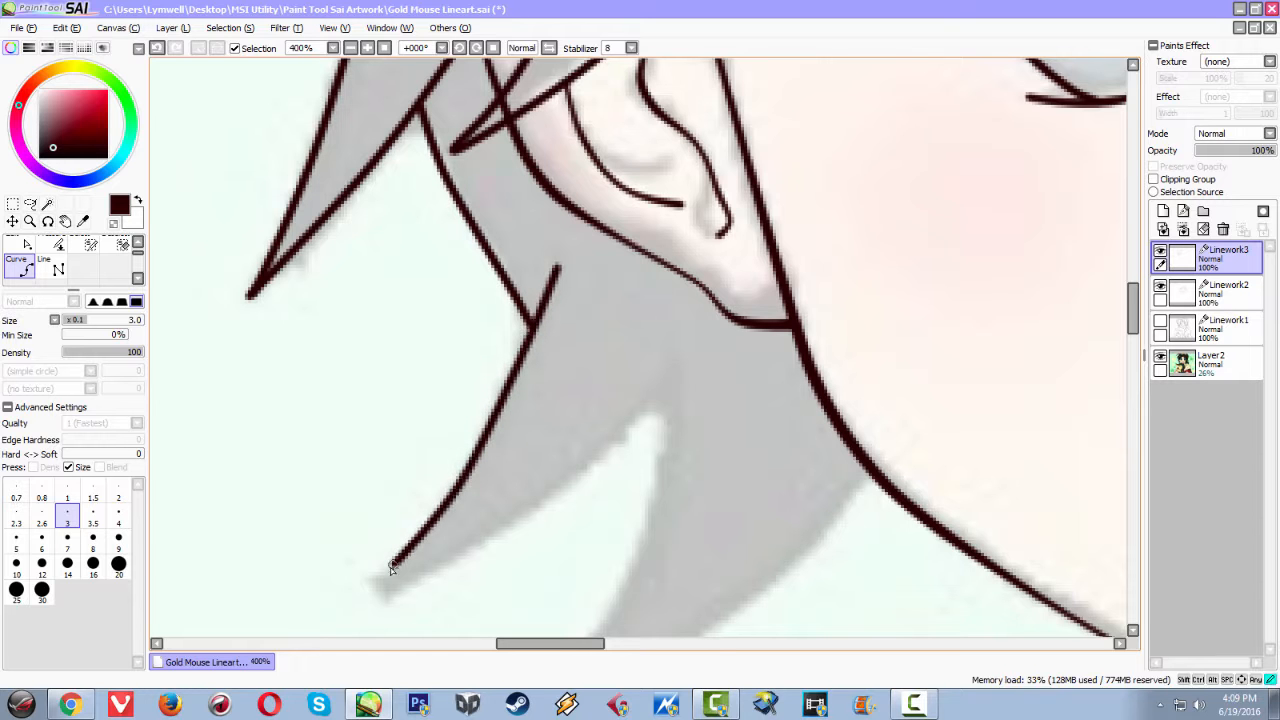
click(340, 604)
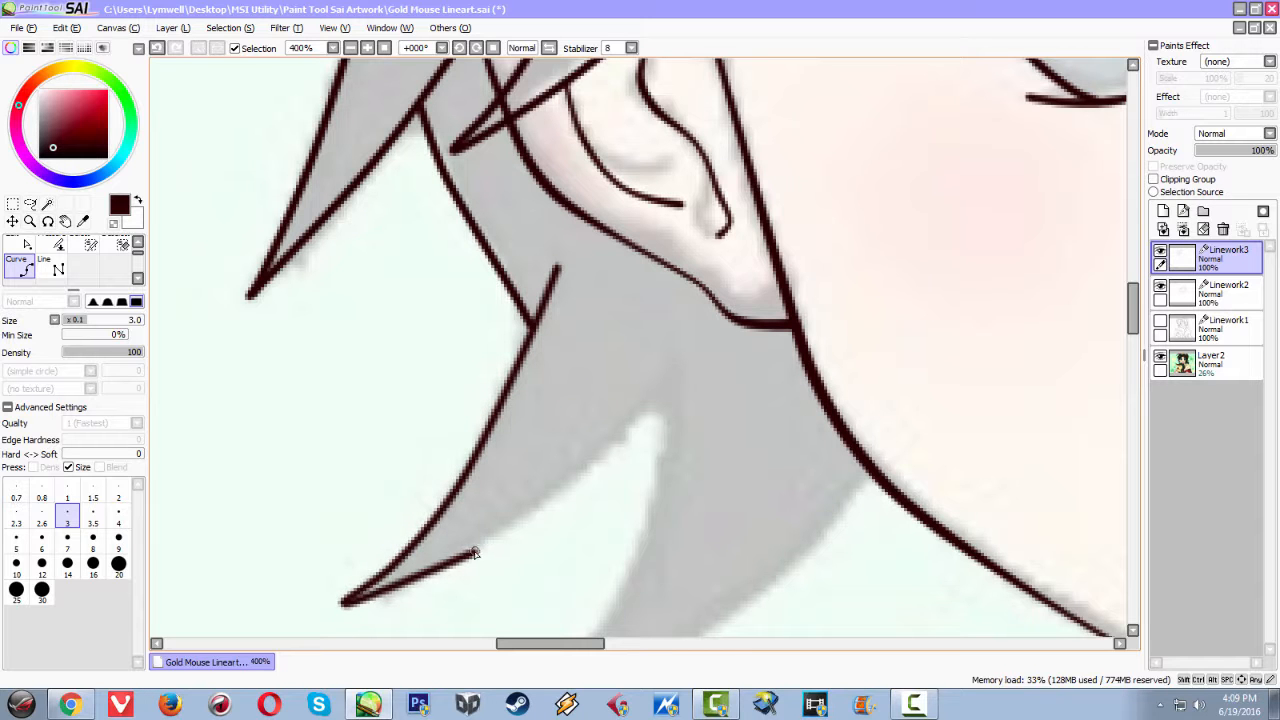
click(648, 428)
double_click(671, 389)
Trace the second lower hair spike from the gap down to its tip and back up to the jawline
scroll(640, 300, down, 4)
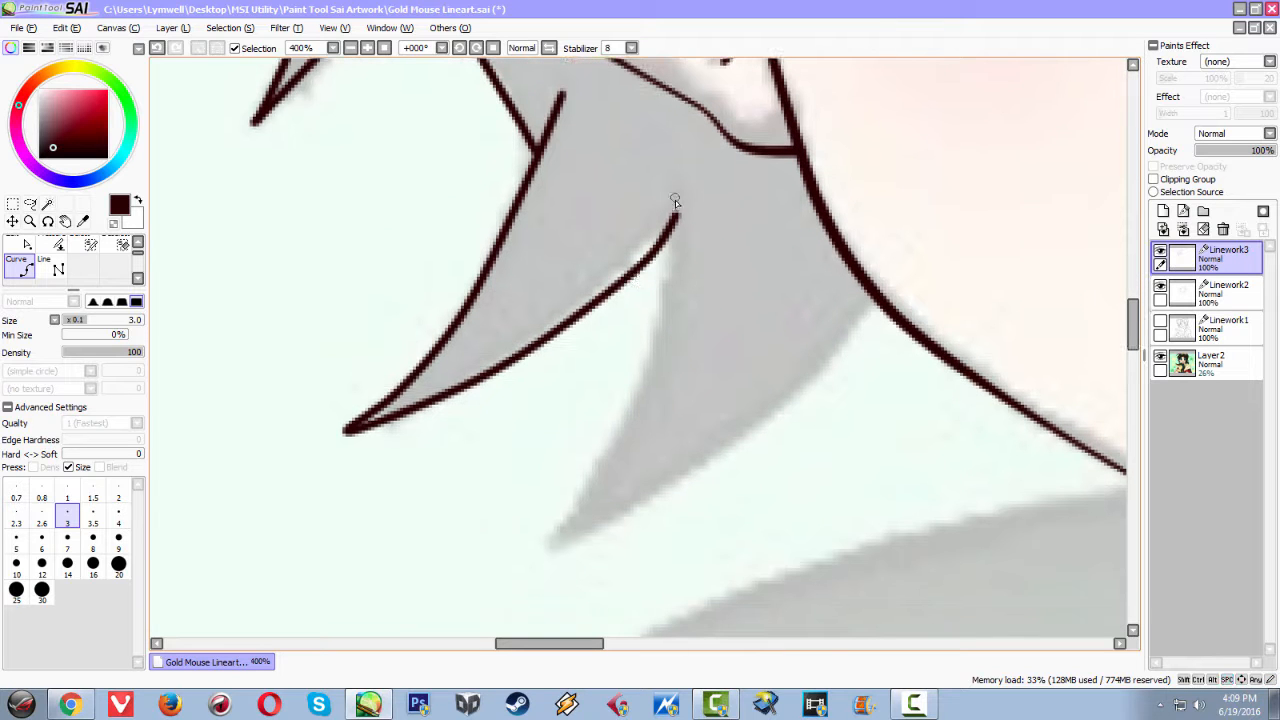
click(675, 200)
double_click(557, 532)
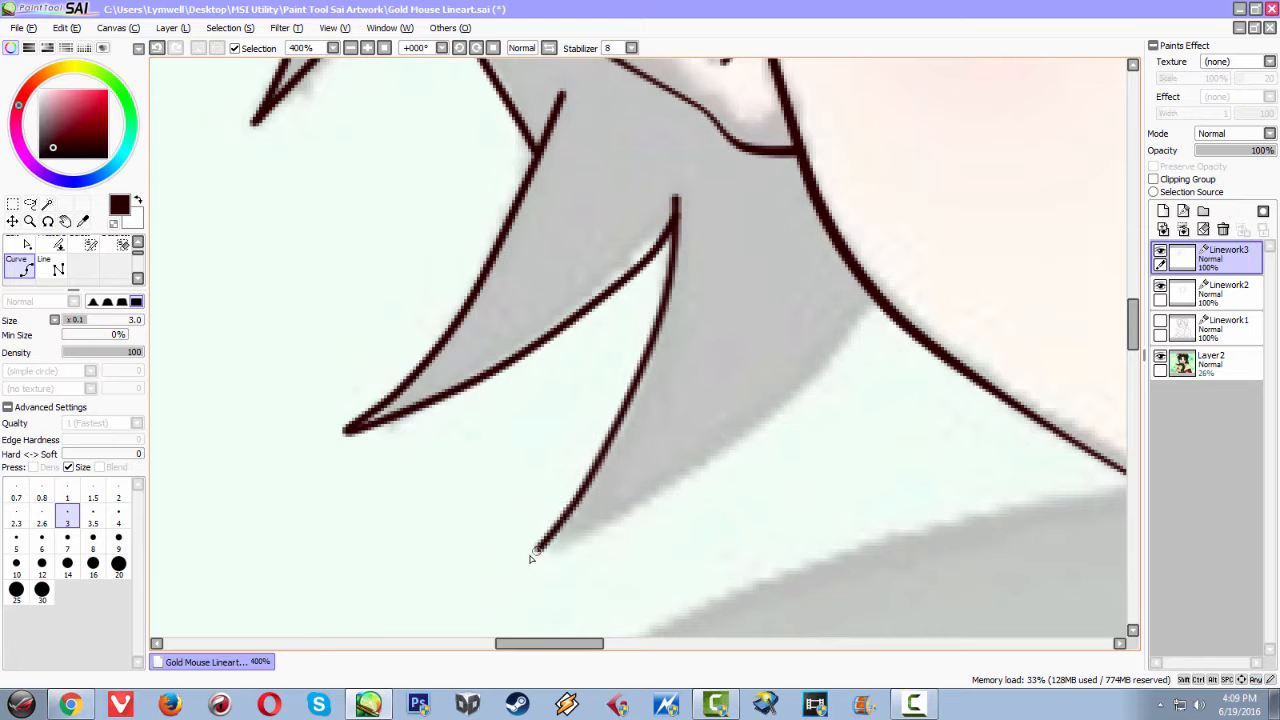
click(519, 565)
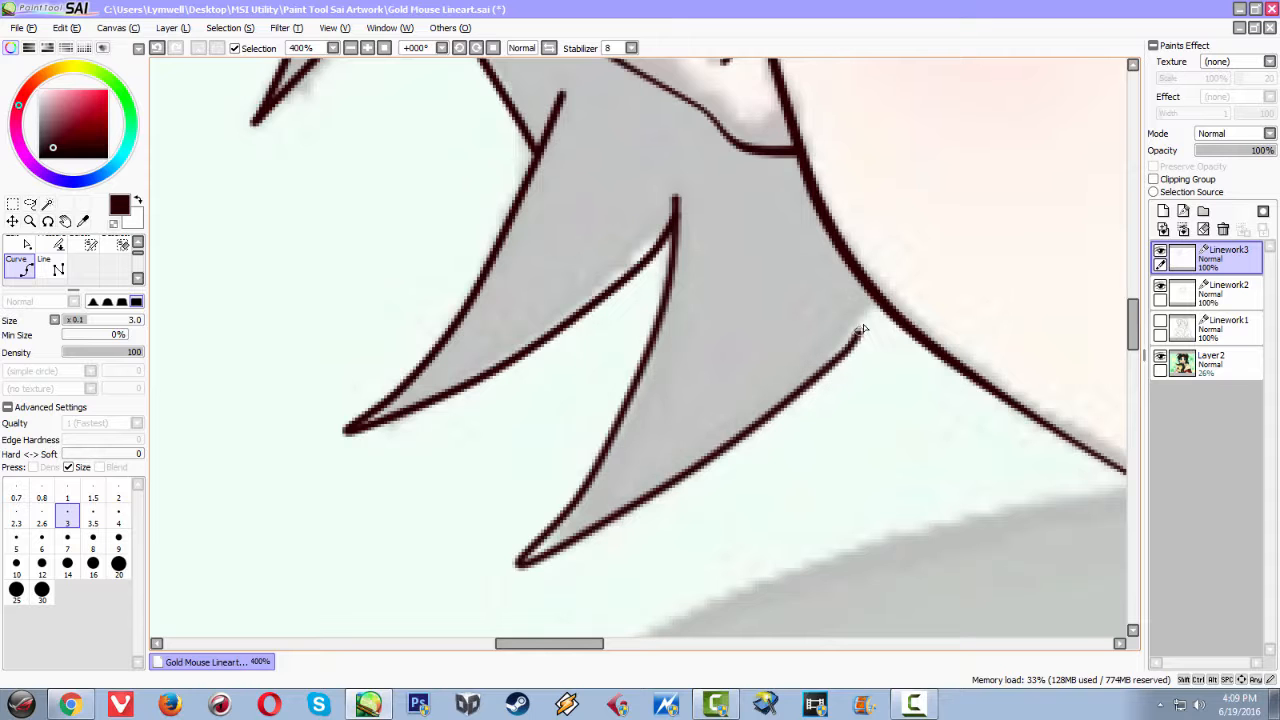
double_click(879, 304)
Trace the central fringe's inner edge from the front lock's tip over its peak and down to a point over the other eye
scroll(860, 392, down, 7)
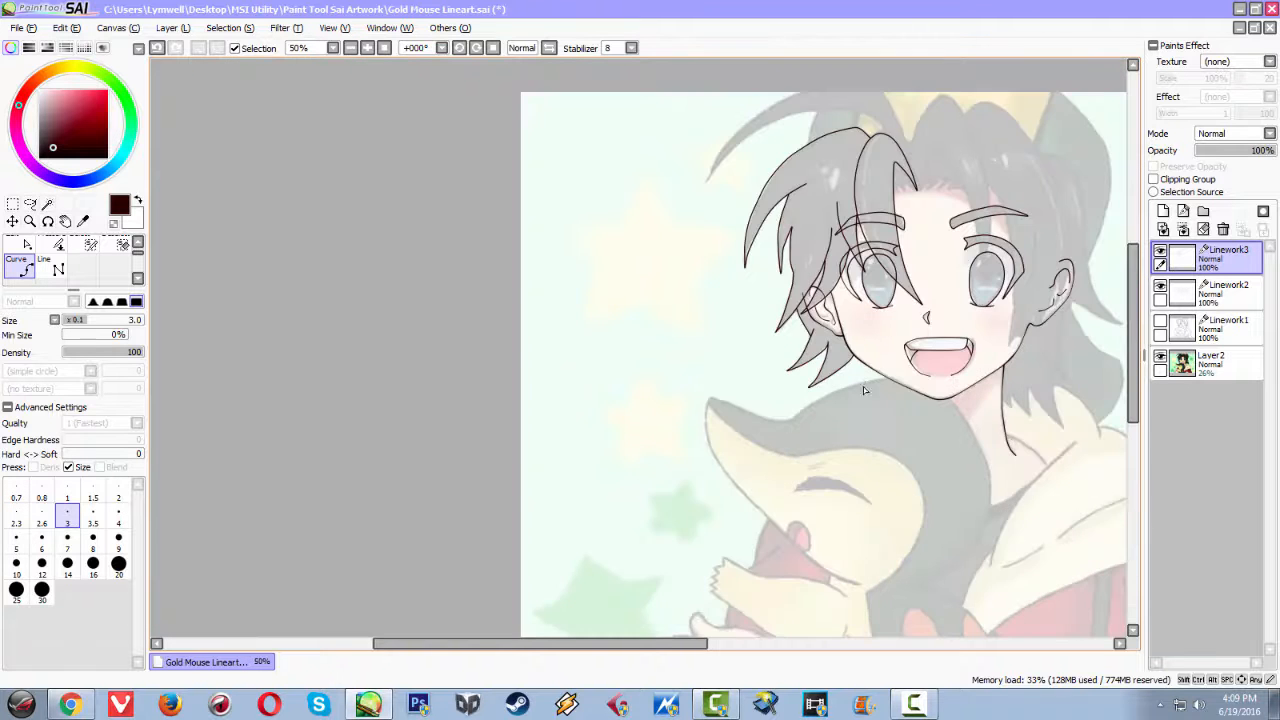
drag(857, 404, 446, 457)
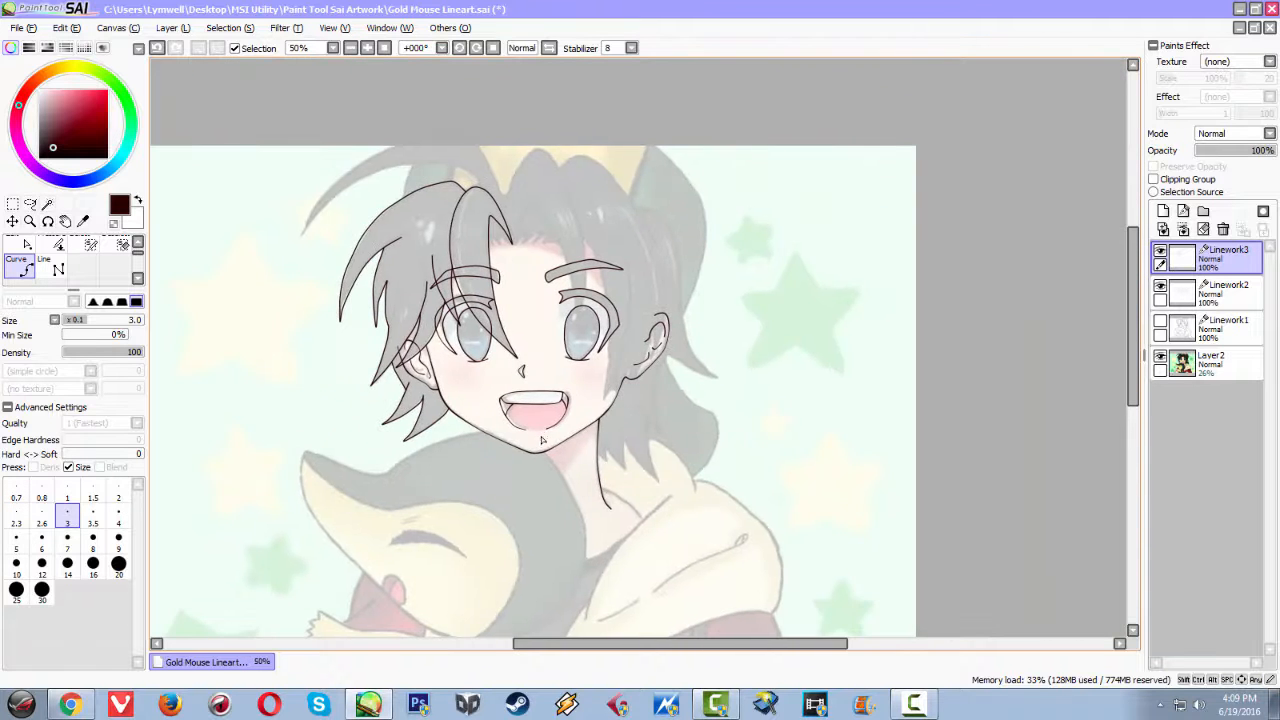
scroll(545, 433, down, 1)
scroll(526, 345, up, 5)
drag(531, 166, 502, 420)
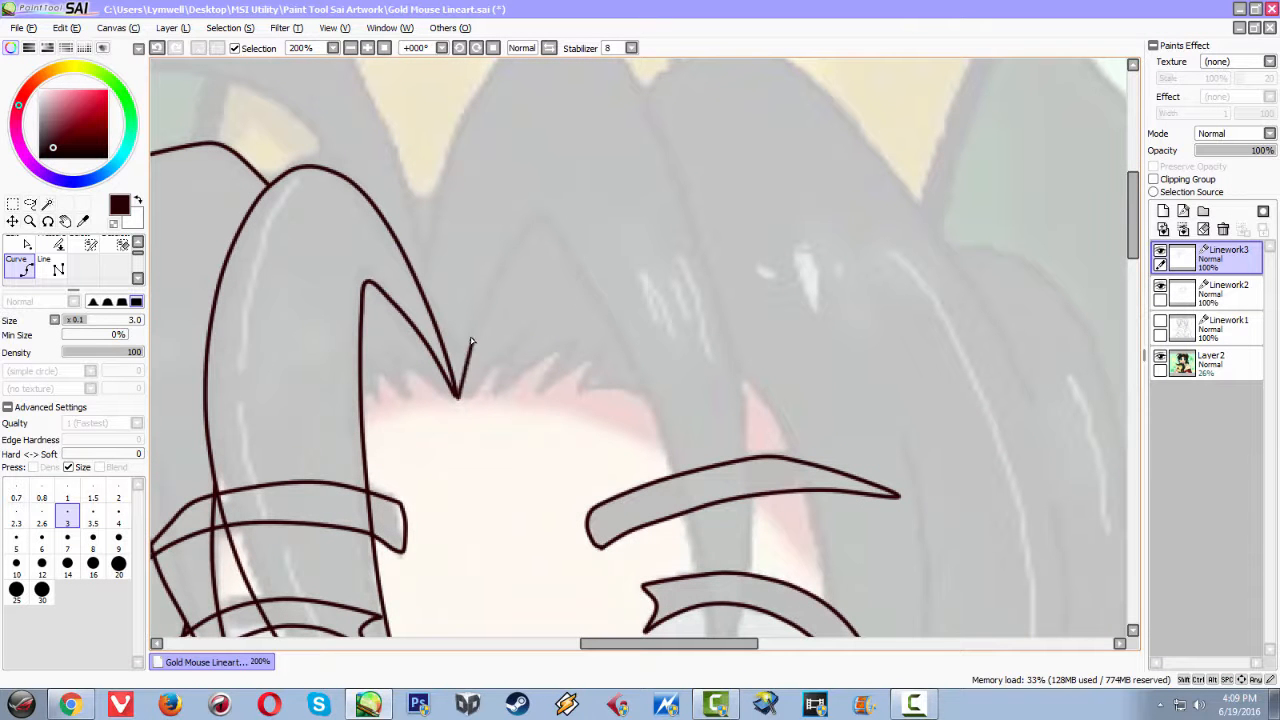
click(548, 225)
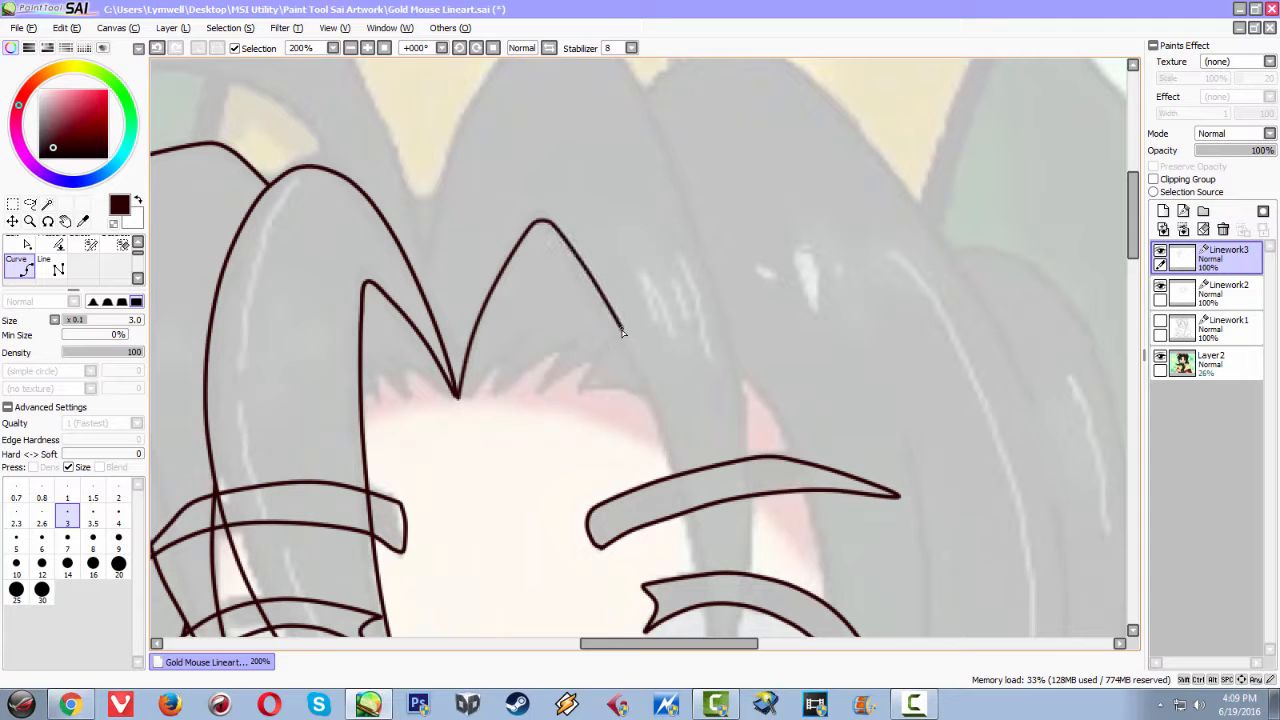
click(652, 402)
drag(654, 430, 638, 235)
key(ctrl+z)
click(639, 224)
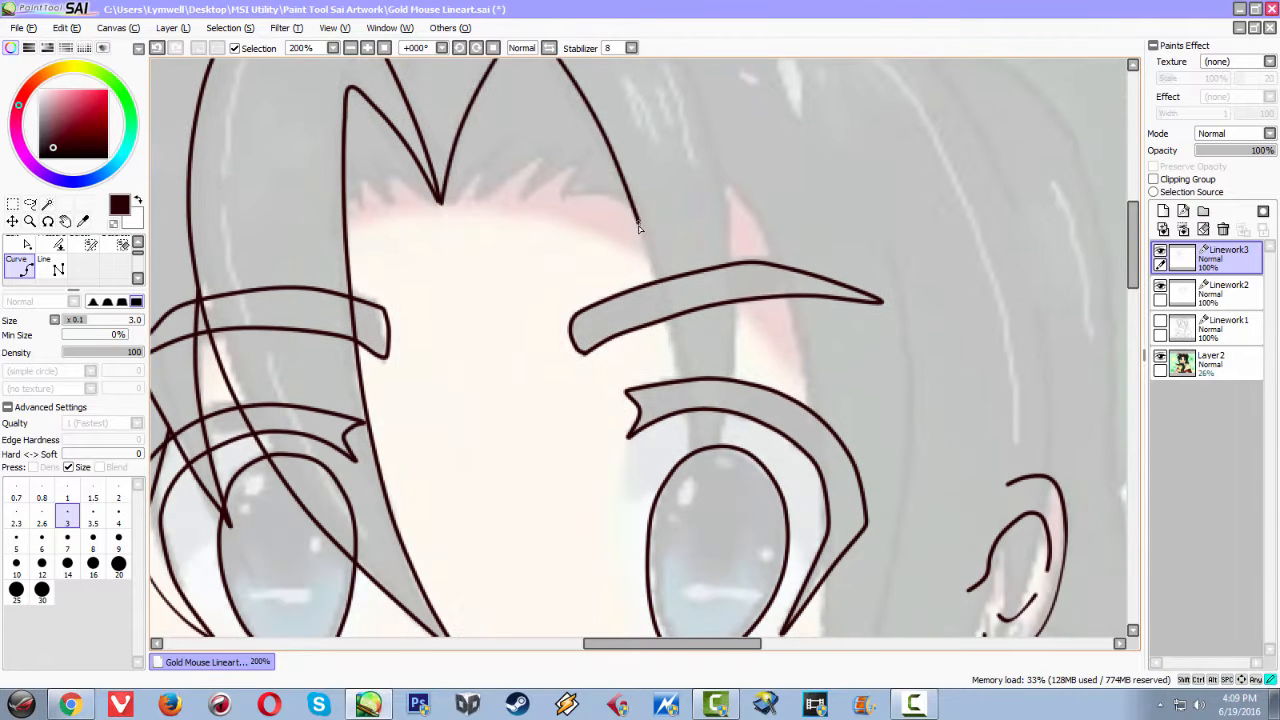
click(691, 530)
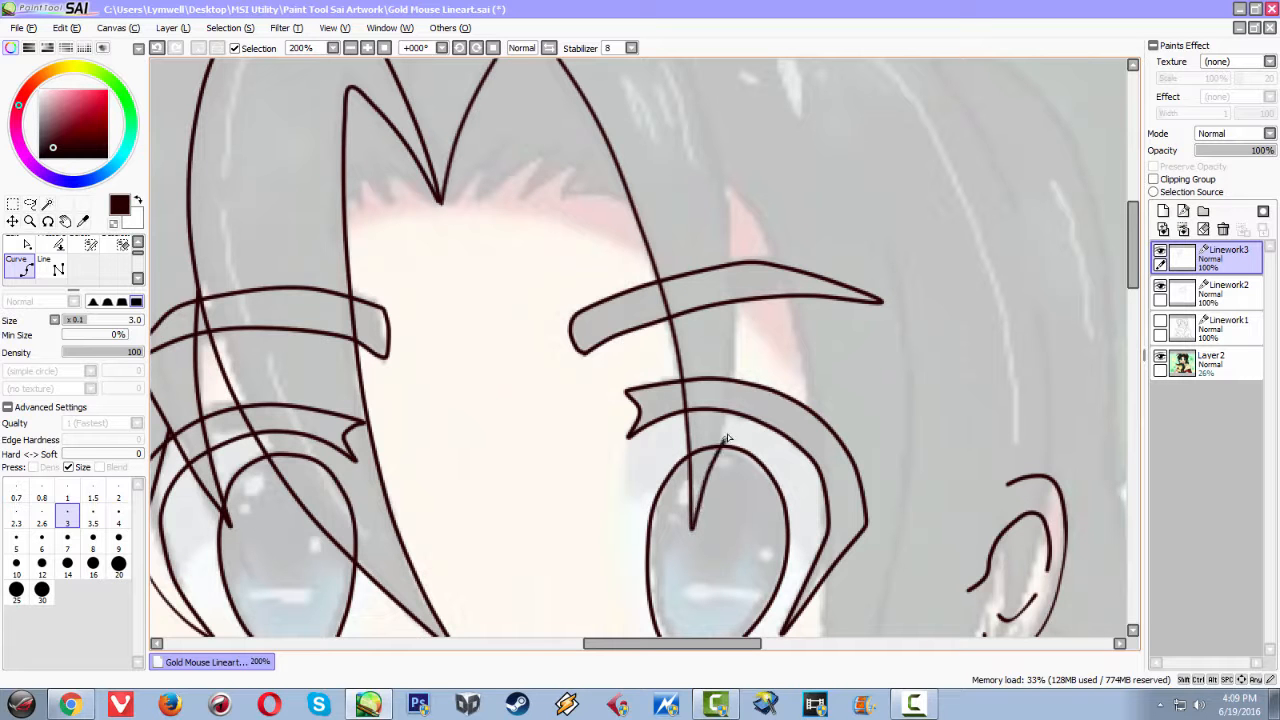
Trace the central fringe's outer edge from the point over the eye up over the high arch and down to the front lock
click(733, 382)
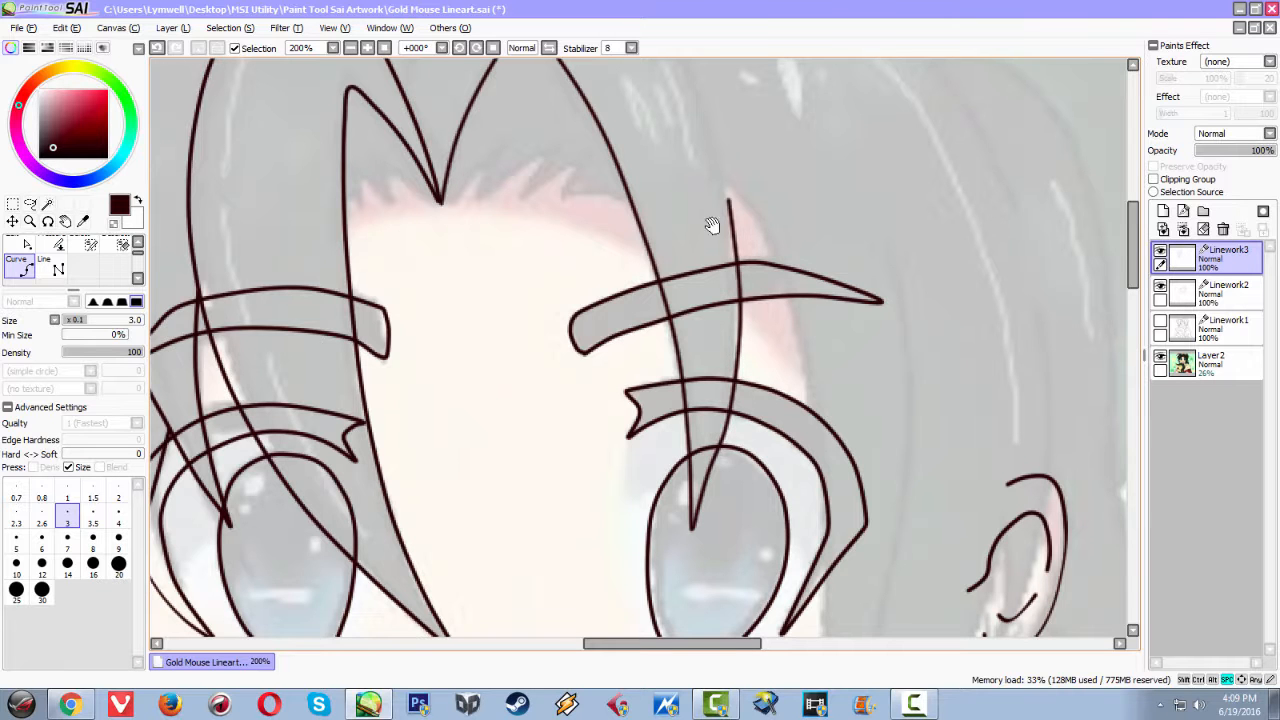
drag(720, 210, 676, 445)
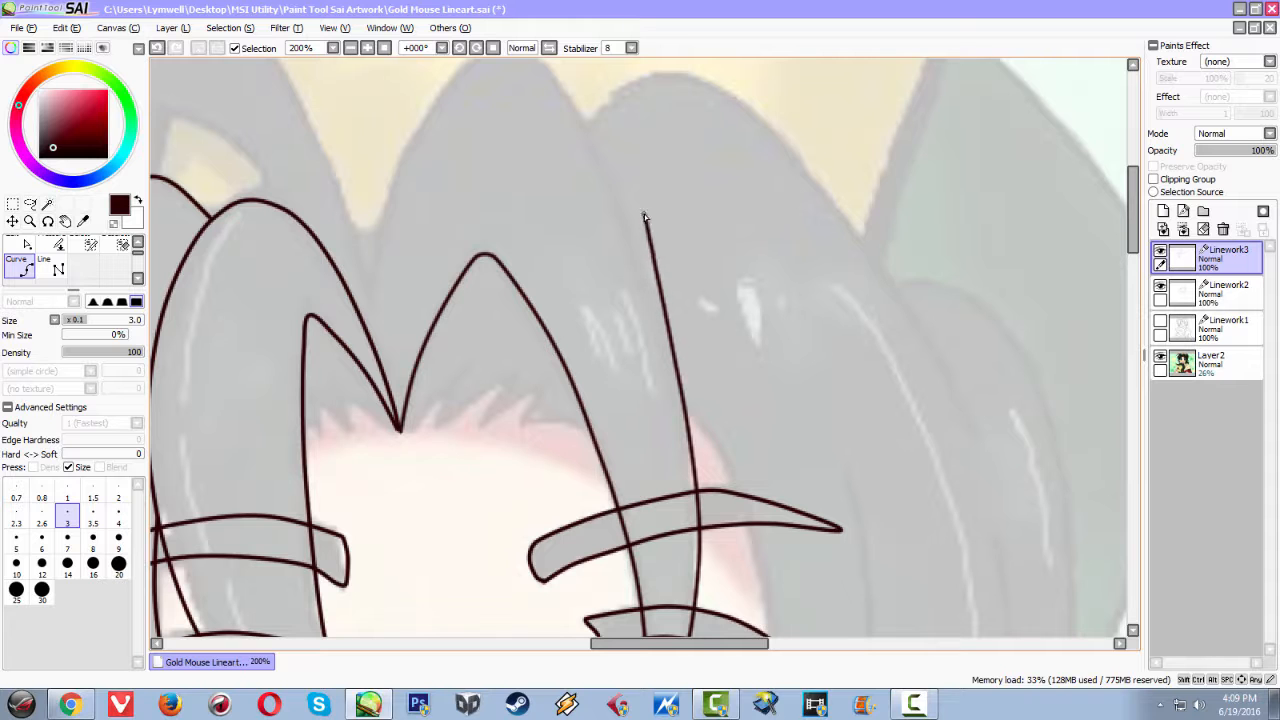
drag(566, 88, 565, 188)
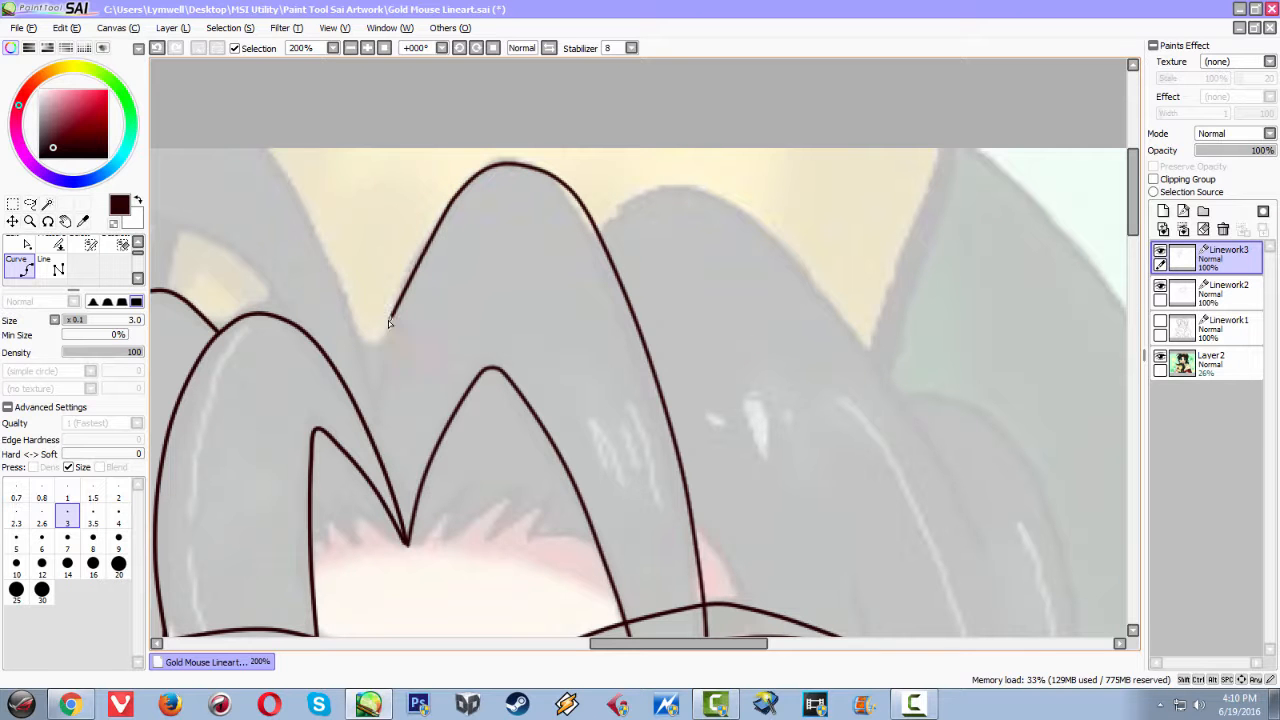
click(380, 412)
key(ctrl+z)
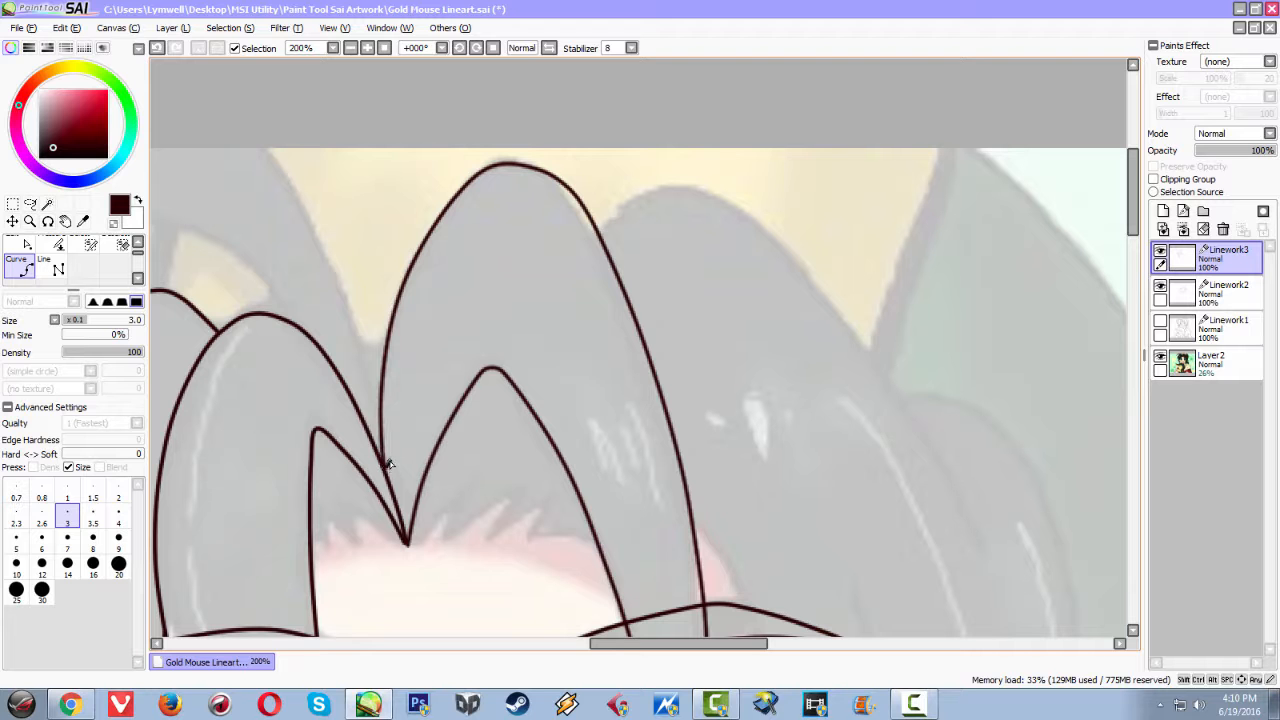
Trace the face-side edge of the lock in front of the ear from the central fringe down past the eyebrow and eye
drag(543, 456, 399, 214)
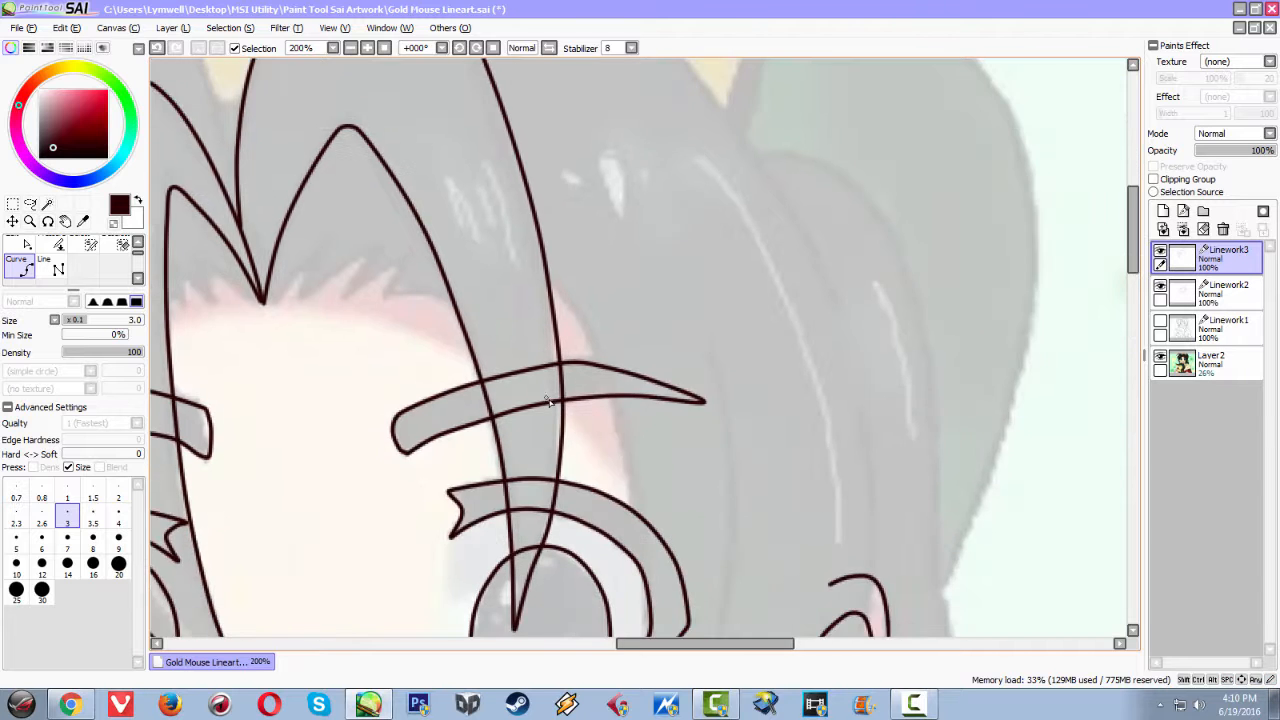
scroll(547, 396, down, 3)
scroll(546, 400, up, 2)
scroll(545, 402, up, 1)
drag(543, 443, 521, 209)
click(517, 122)
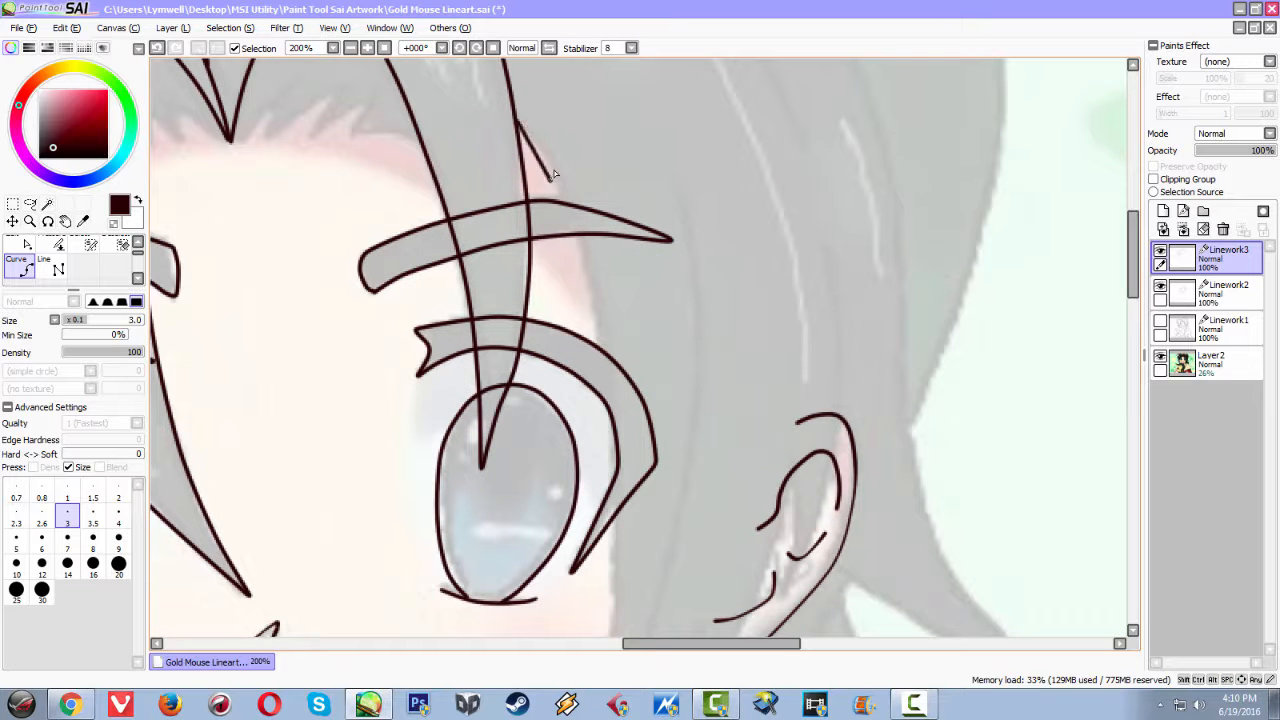
key(ctrl+z)
click(563, 188)
key(ctrl+z)
click(601, 356)
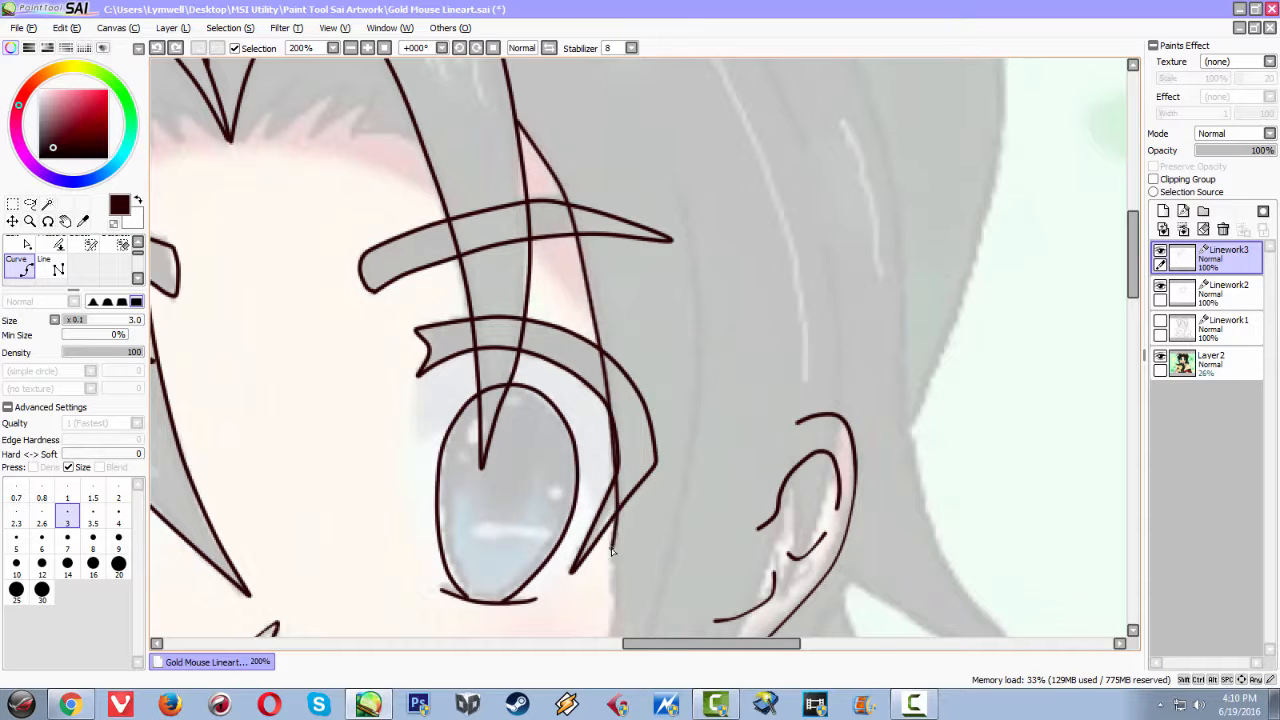
click(611, 553)
key(ctrl+z)
click(611, 590)
Extend the lock's face-side edge to its pointed tip at the cheek and trace its other edge back up in front of the ear
drag(611, 593, 622, 428)
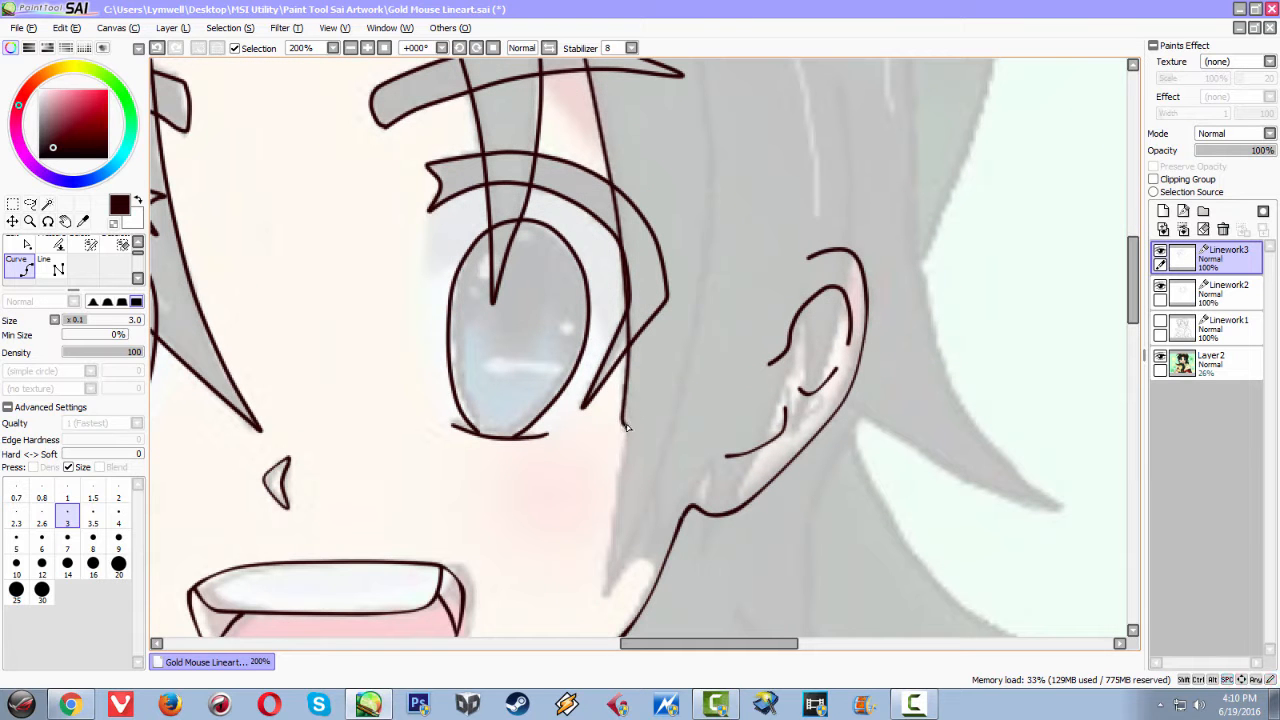
double_click(627, 425)
click(623, 441)
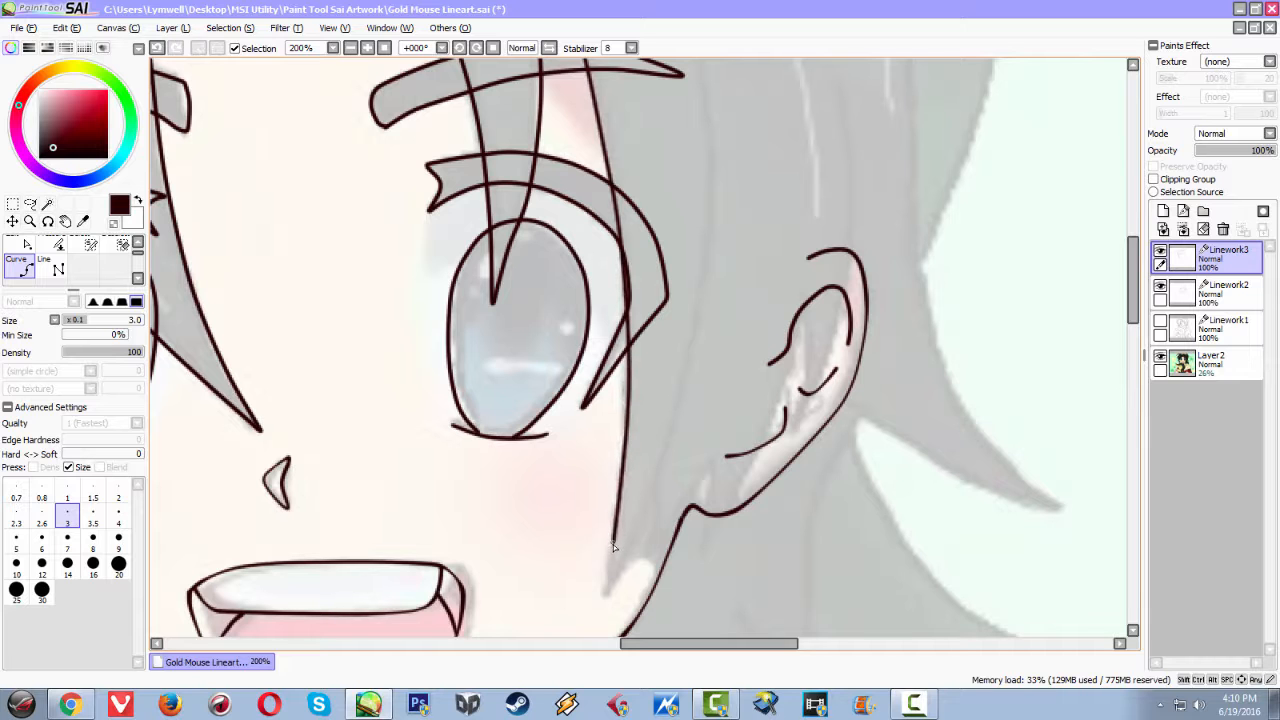
click(604, 597)
drag(712, 194, 680, 322)
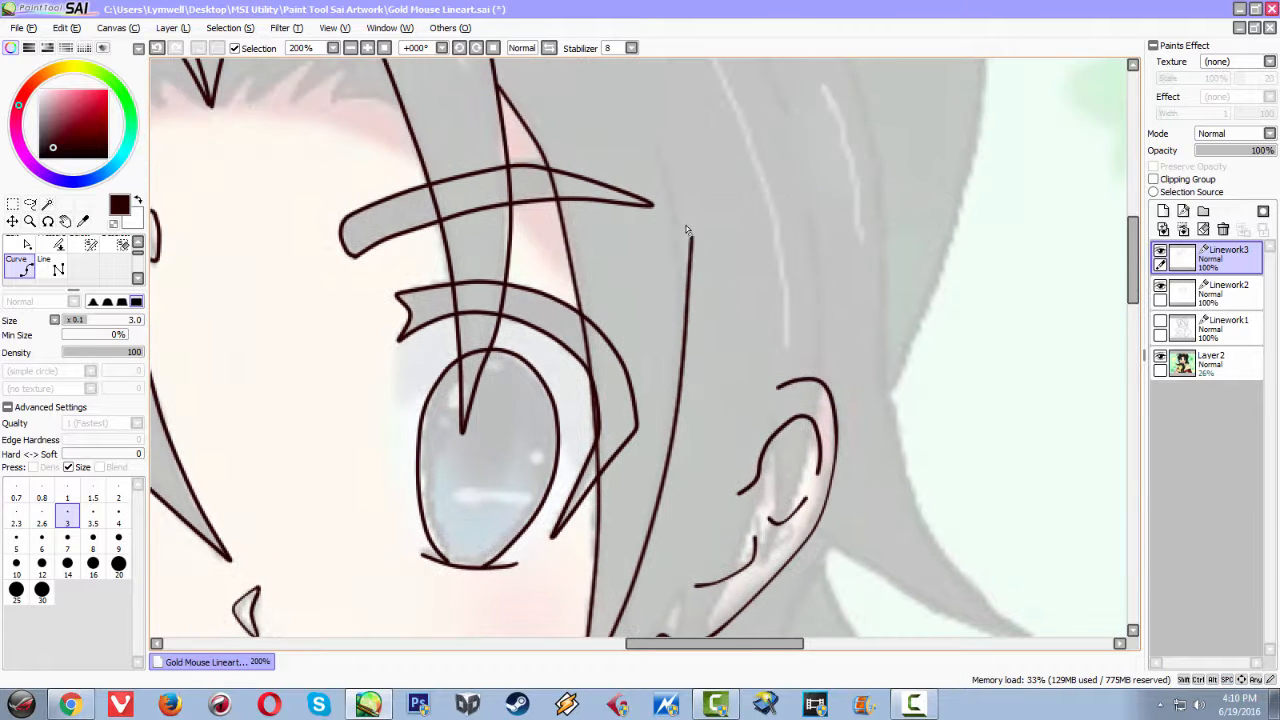
double_click(671, 142)
scroll(755, 335, down, 2)
scroll(760, 335, up, 1)
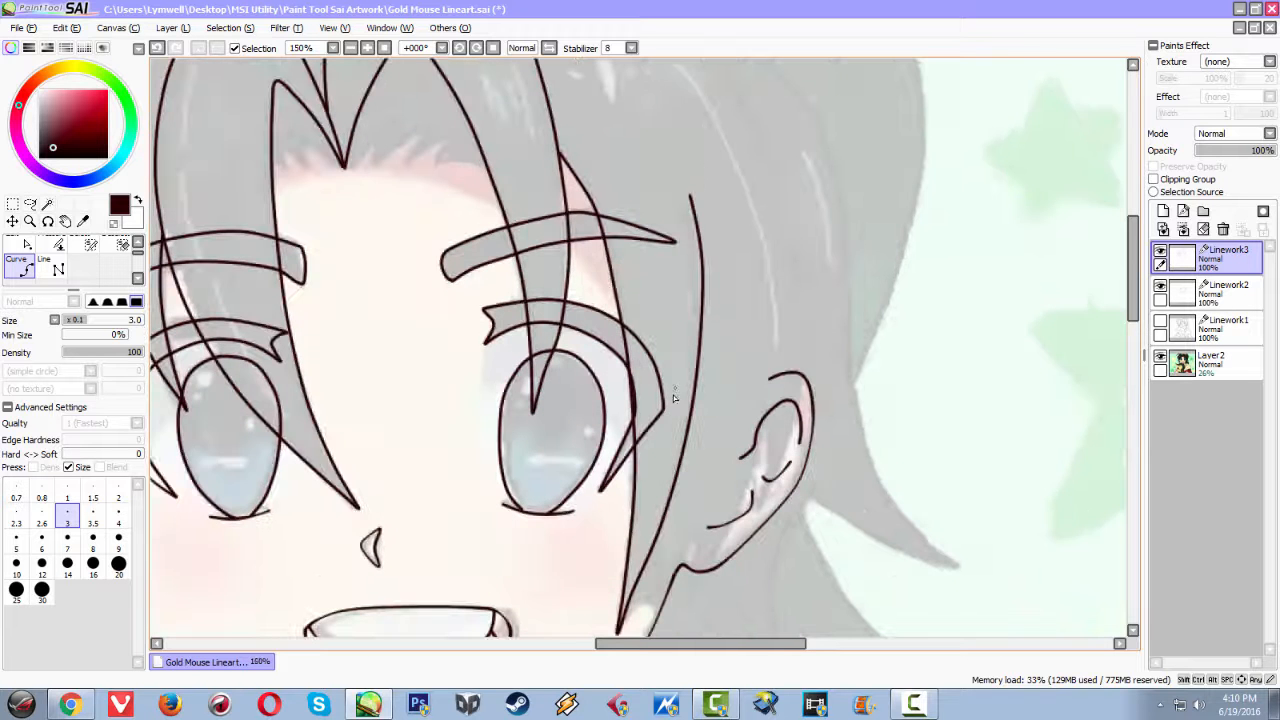
scroll(675, 392, up, 1)
scroll(648, 471, down, 1)
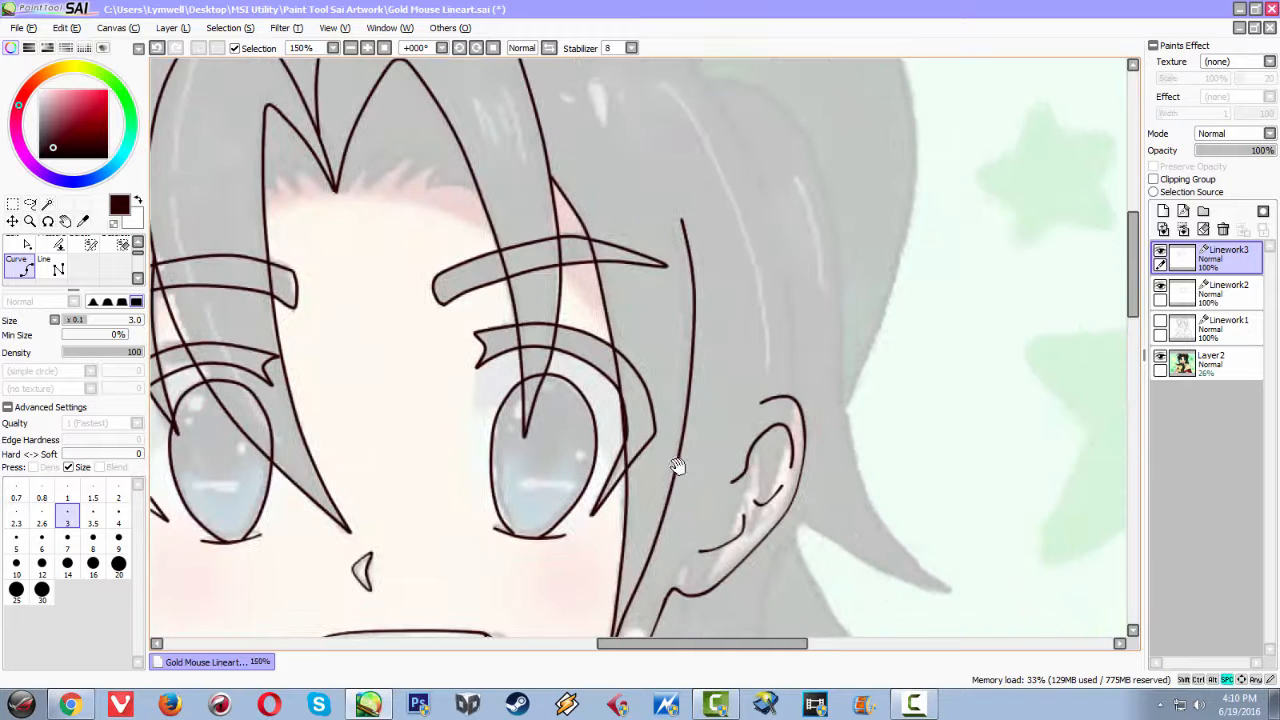
scroll(679, 491, down, 1)
scroll(658, 436, up, 3)
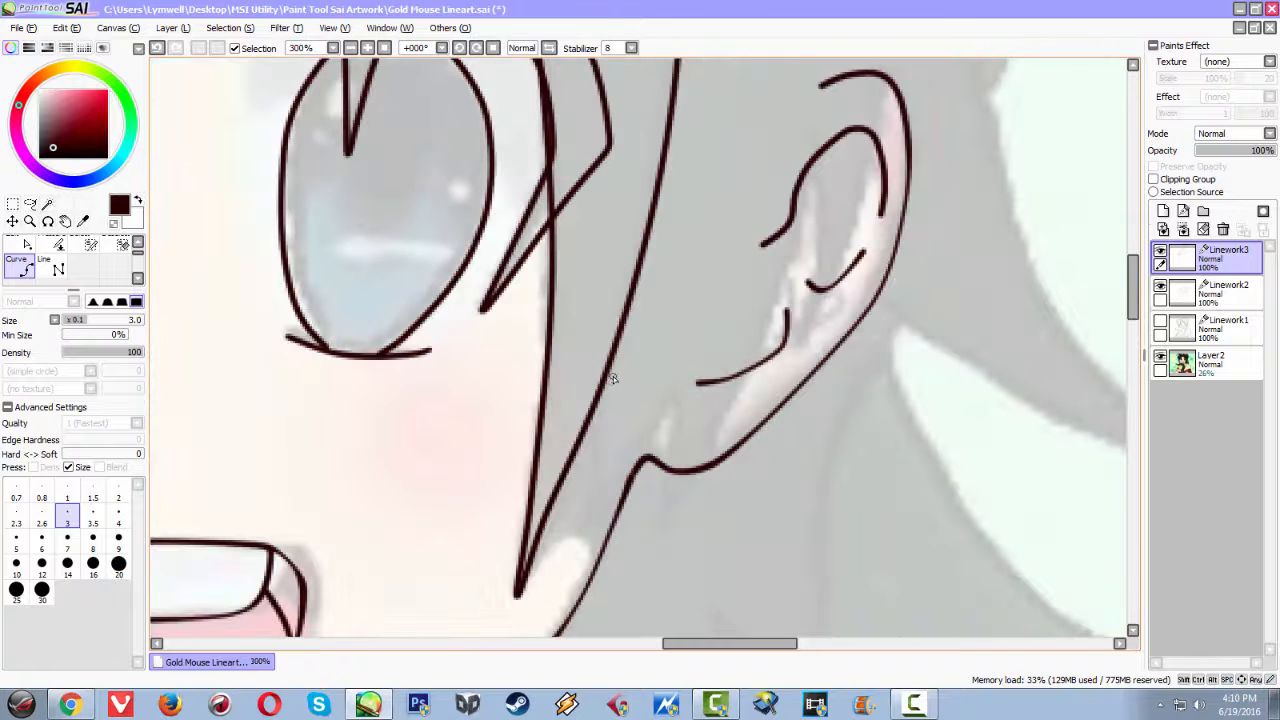
Trace the jagged hair tips beside the cheek and over the ear, continuing the last edge up past the top of the ear
drag(606, 373, 577, 557)
click(577, 559)
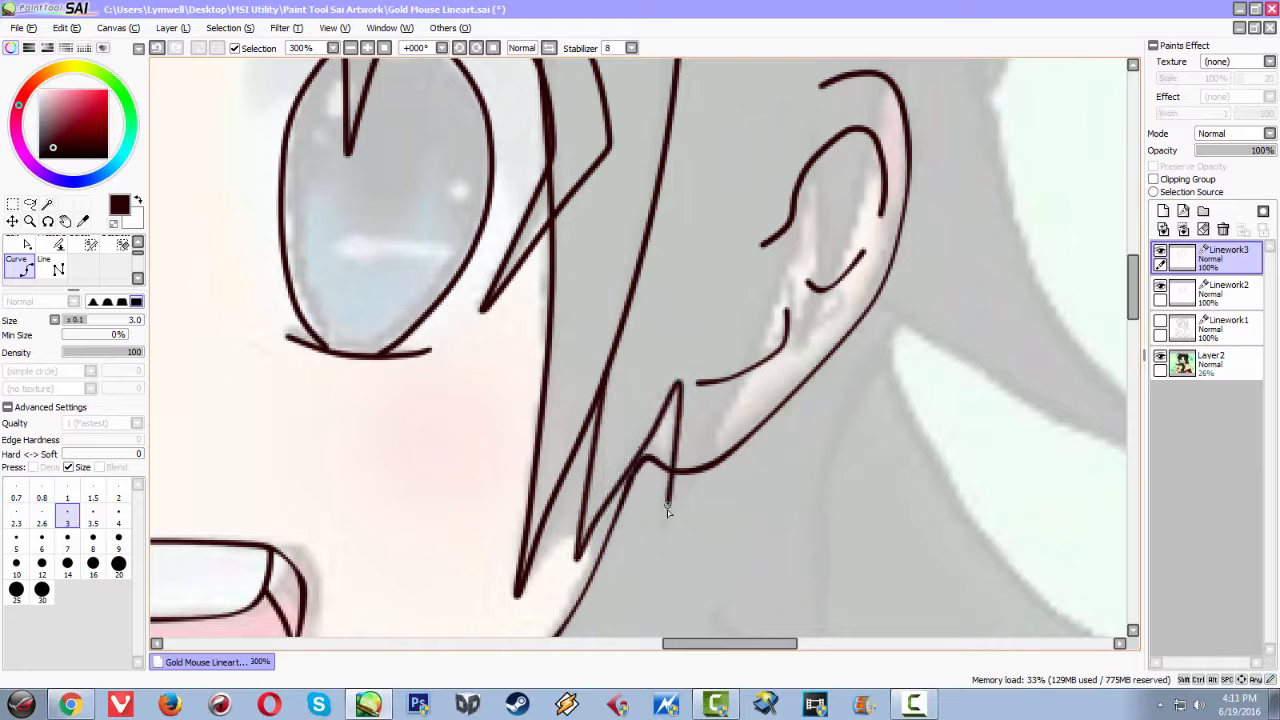
click(663, 546)
click(809, 172)
click(797, 358)
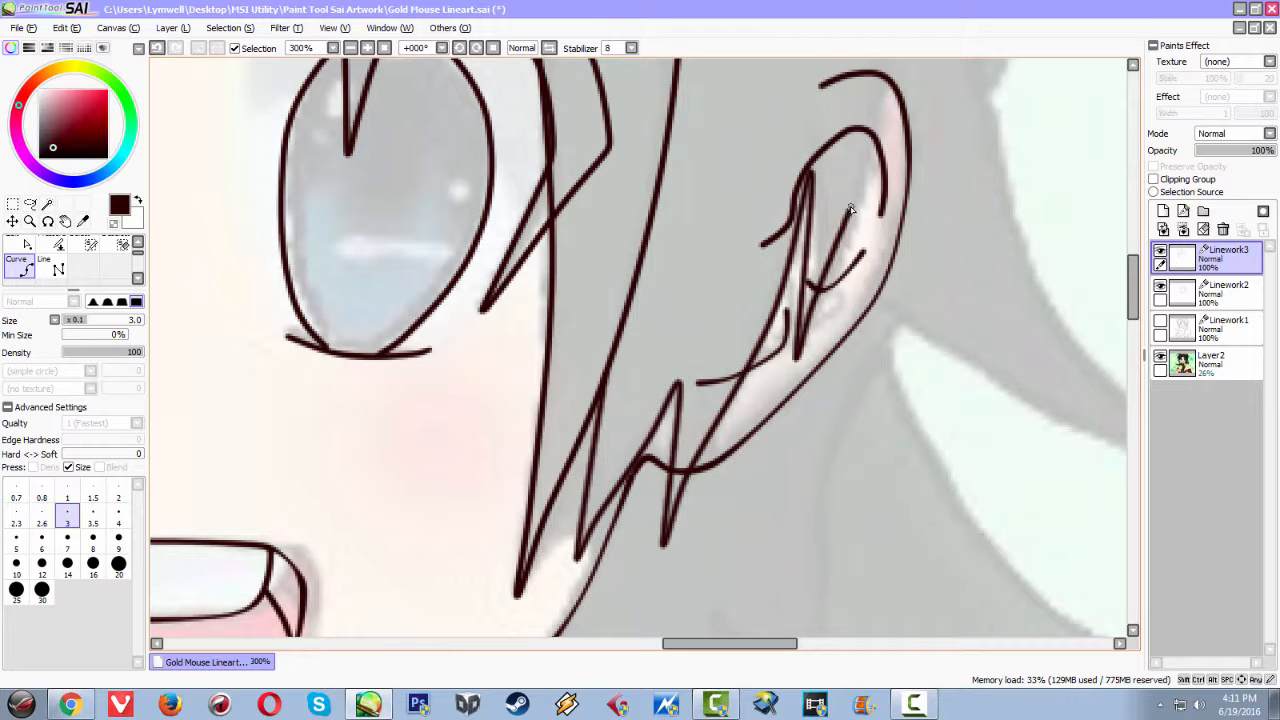
click(875, 129)
drag(831, 264, 795, 372)
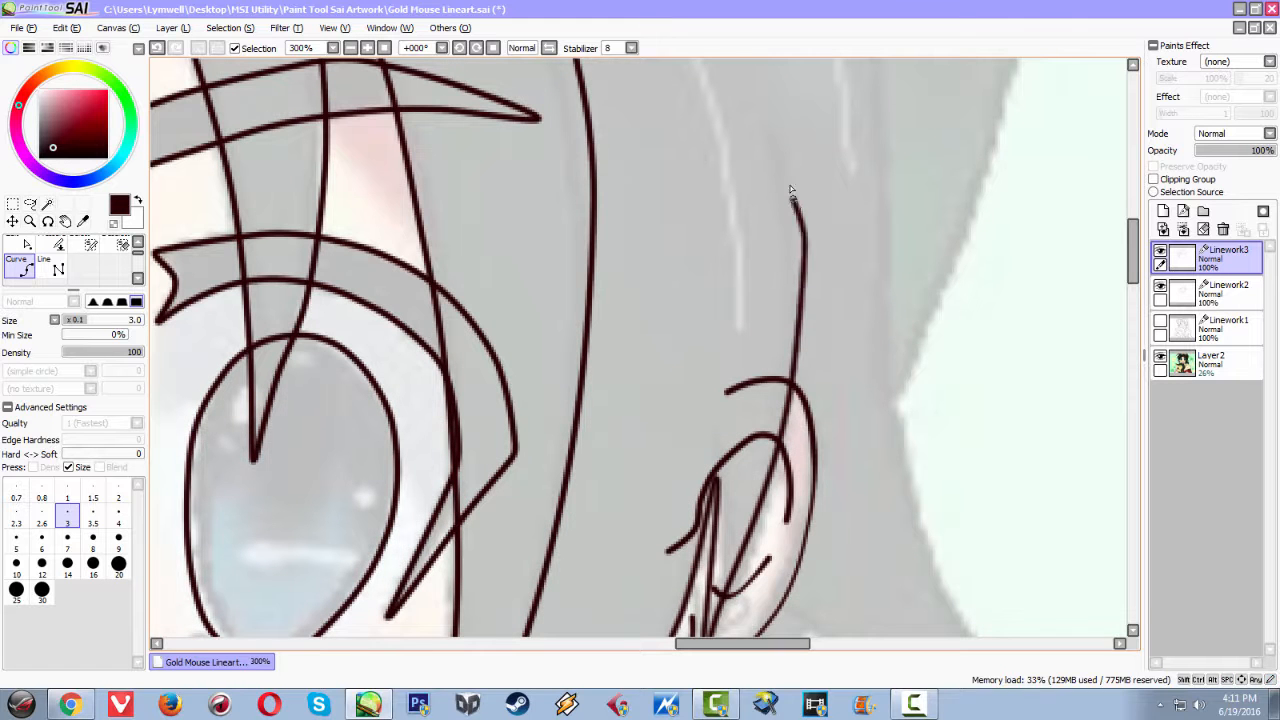
double_click(763, 94)
Trace the far-side hair arch from the central fringe's outer edge over its peak and down toward the ear
scroll(788, 287, down, 4)
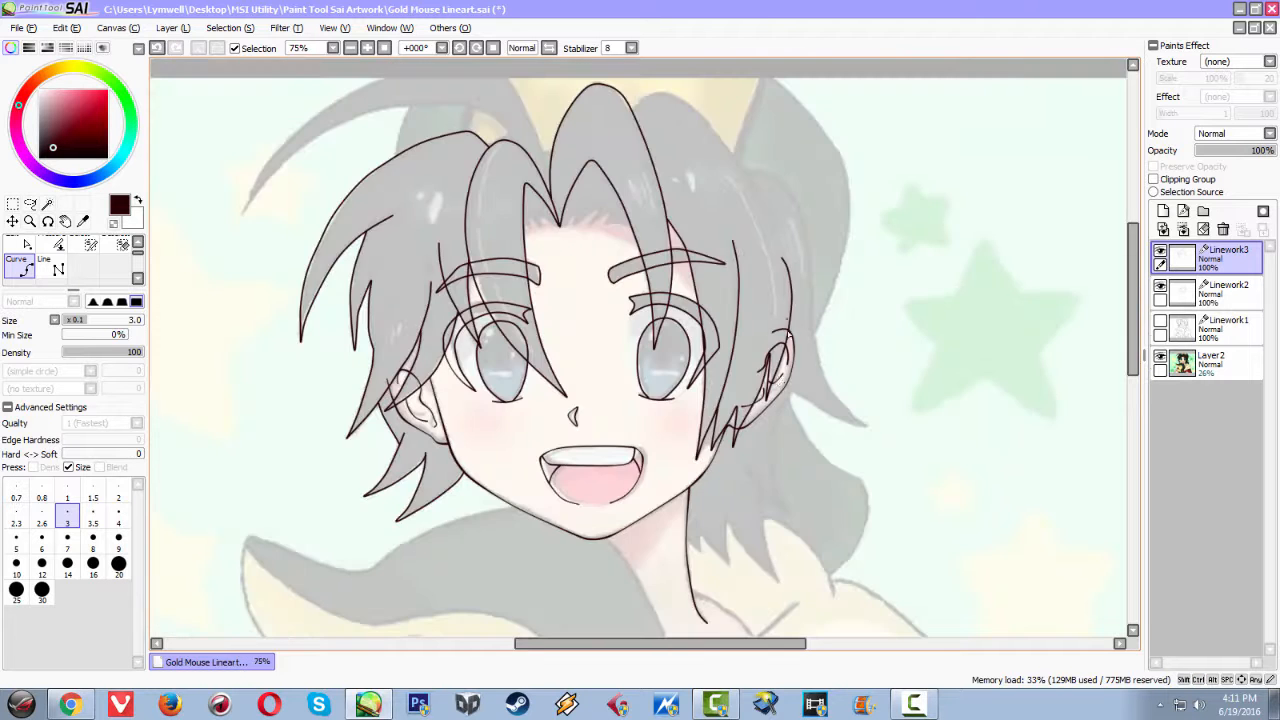
scroll(738, 218, up, 2)
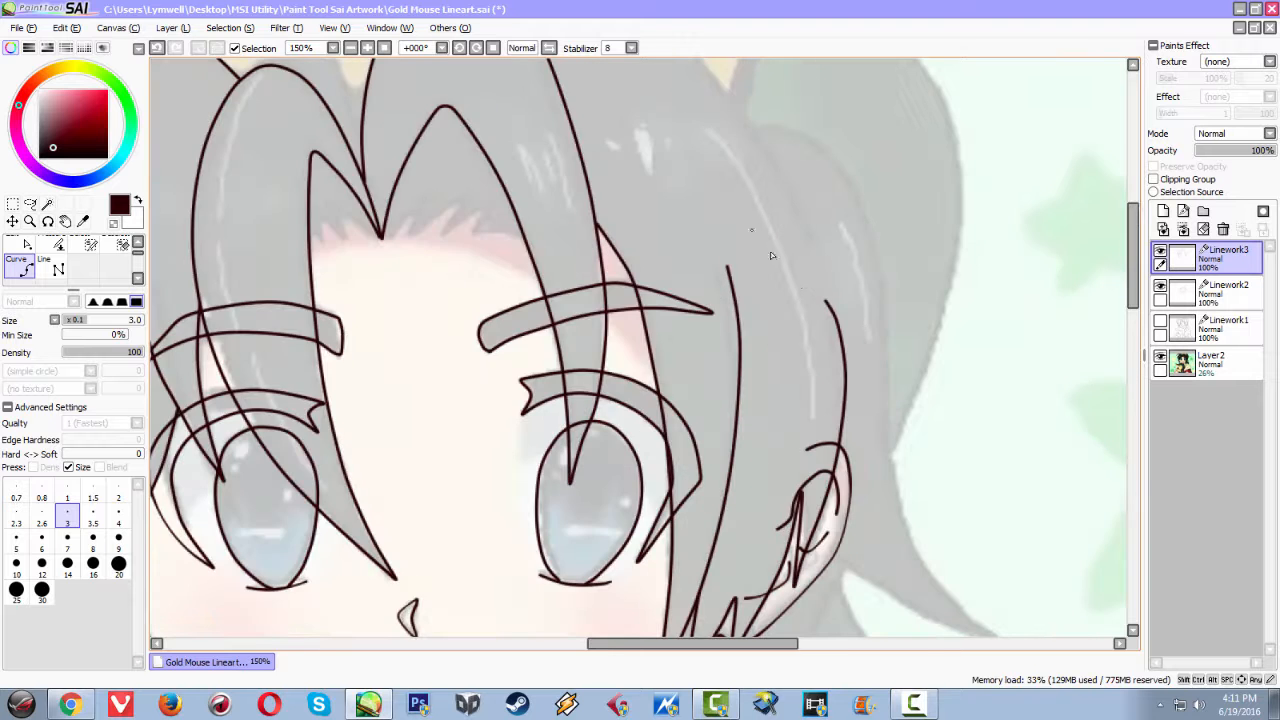
scroll(801, 305, down, 2)
scroll(690, 188, up, 1)
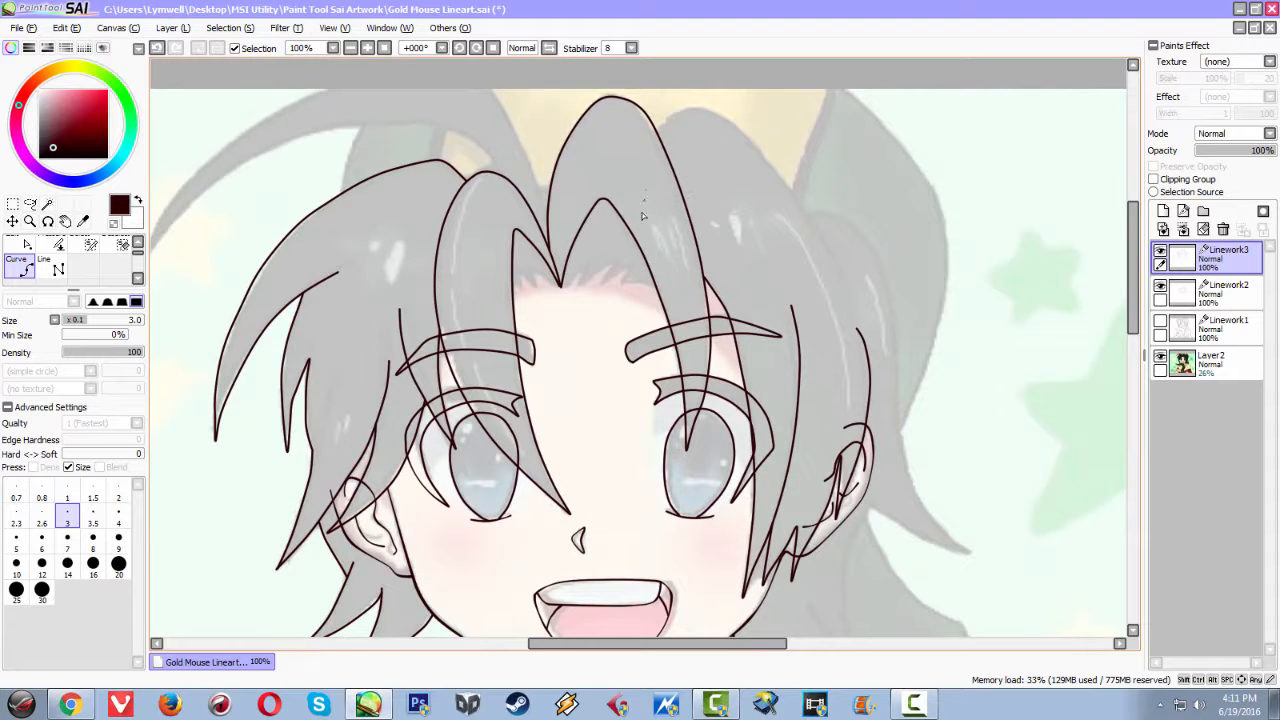
scroll(645, 200, down, 2)
scroll(646, 211, up, 3)
scroll(519, 310, up, 1)
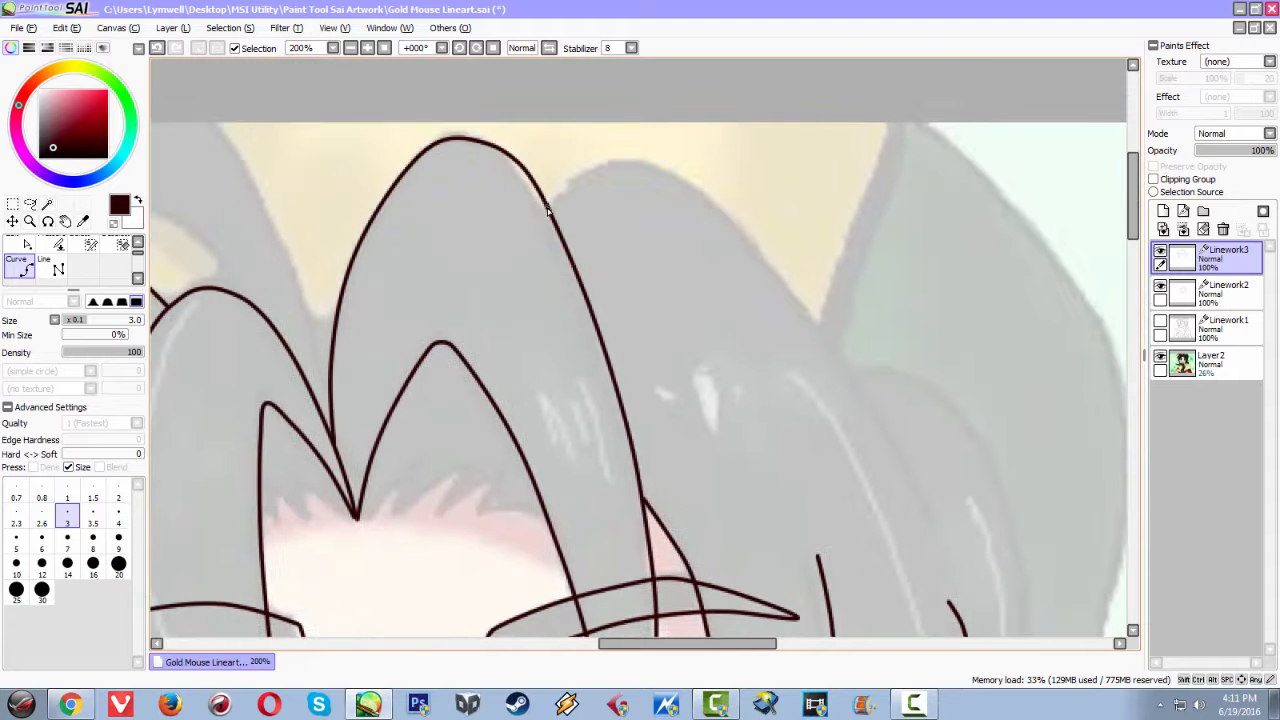
mouse_move(612, 170)
mouse_down()
mouse_move(605, 162)
mouse_move(645, 163)
mouse_move(690, 181)
mouse_move(787, 284)
mouse_up()
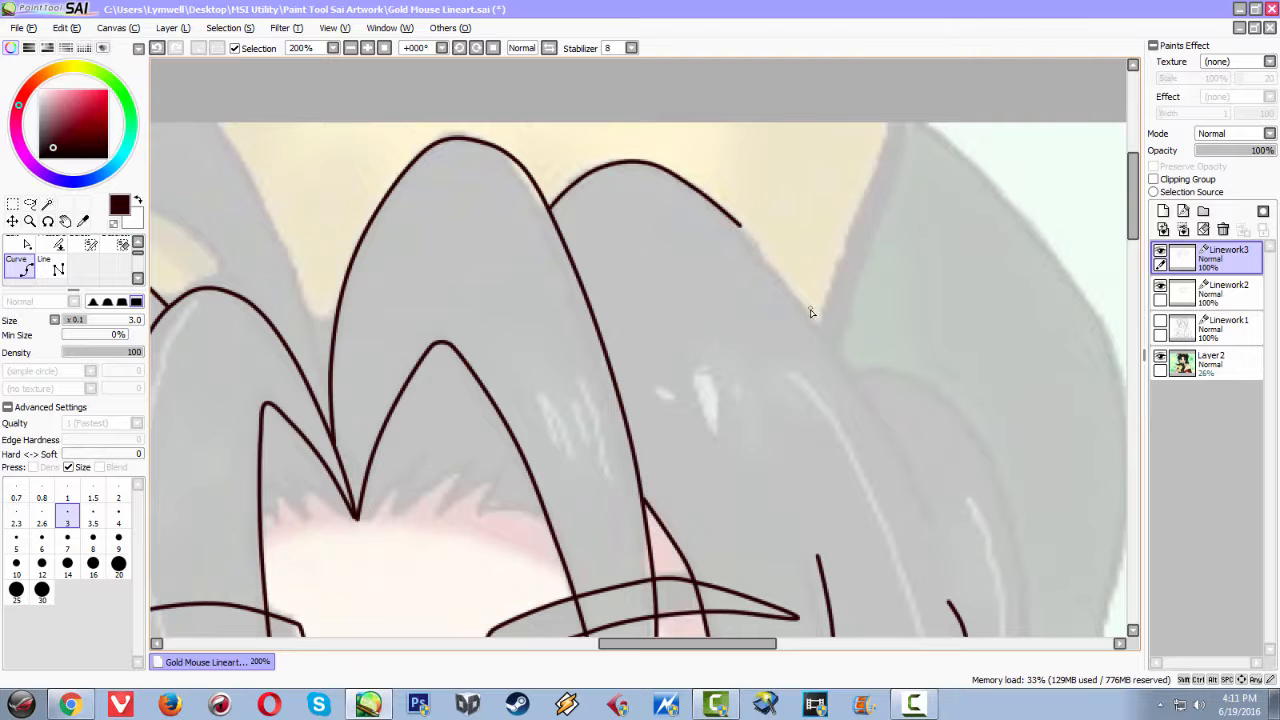
drag(755, 244, 755, 244)
key(ctrl+z)
click(790, 286)
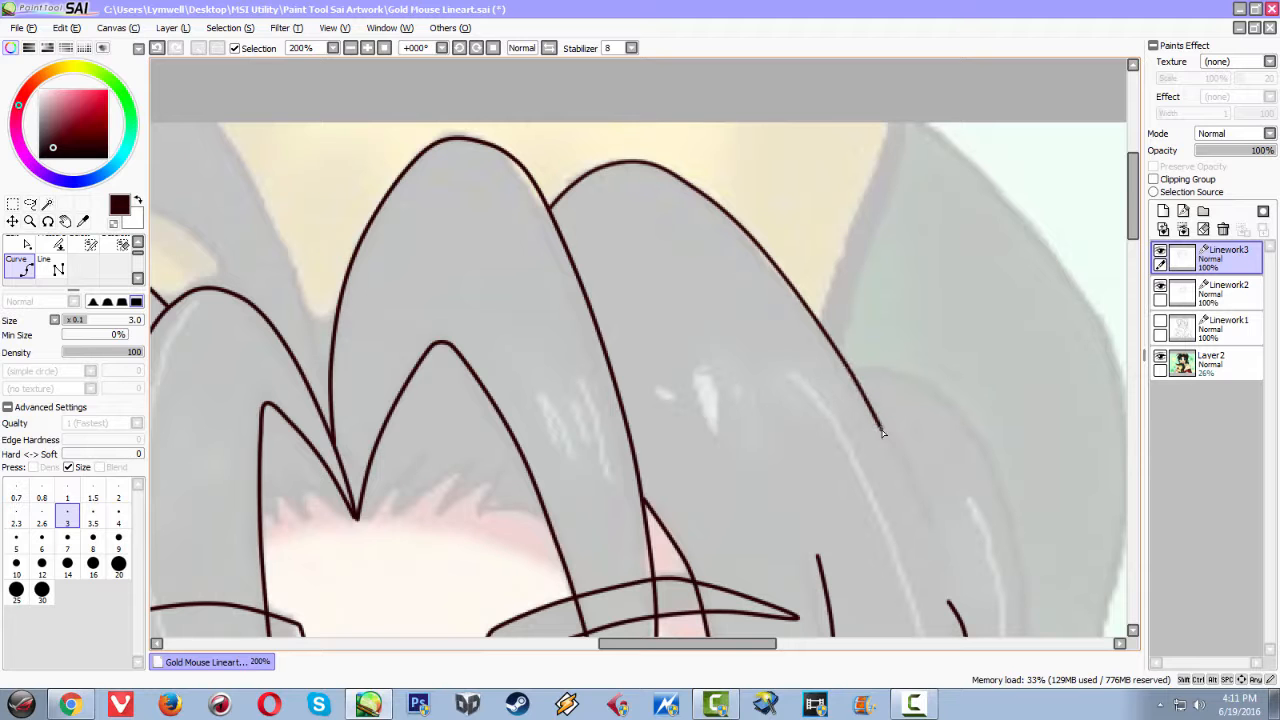
double_click(925, 520)
Trace the outer hair contour branching from the far-side arch, curving over and down to ear height
drag(849, 512, 608, 412)
scroll(608, 412, down, 3)
scroll(622, 418, up, 4)
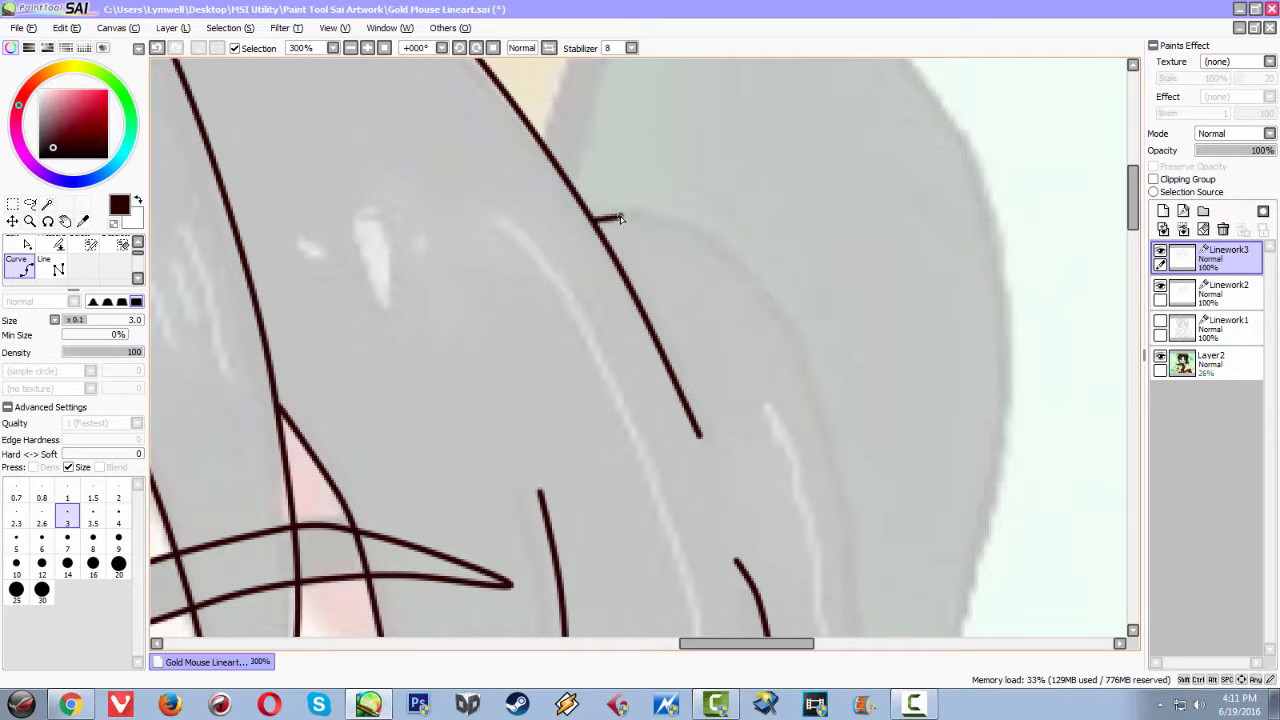
key(ctrl+z)
click(674, 229)
click(748, 276)
drag(808, 423, 684, 181)
double_click(691, 210)
key(ctrl+z)
click(708, 316)
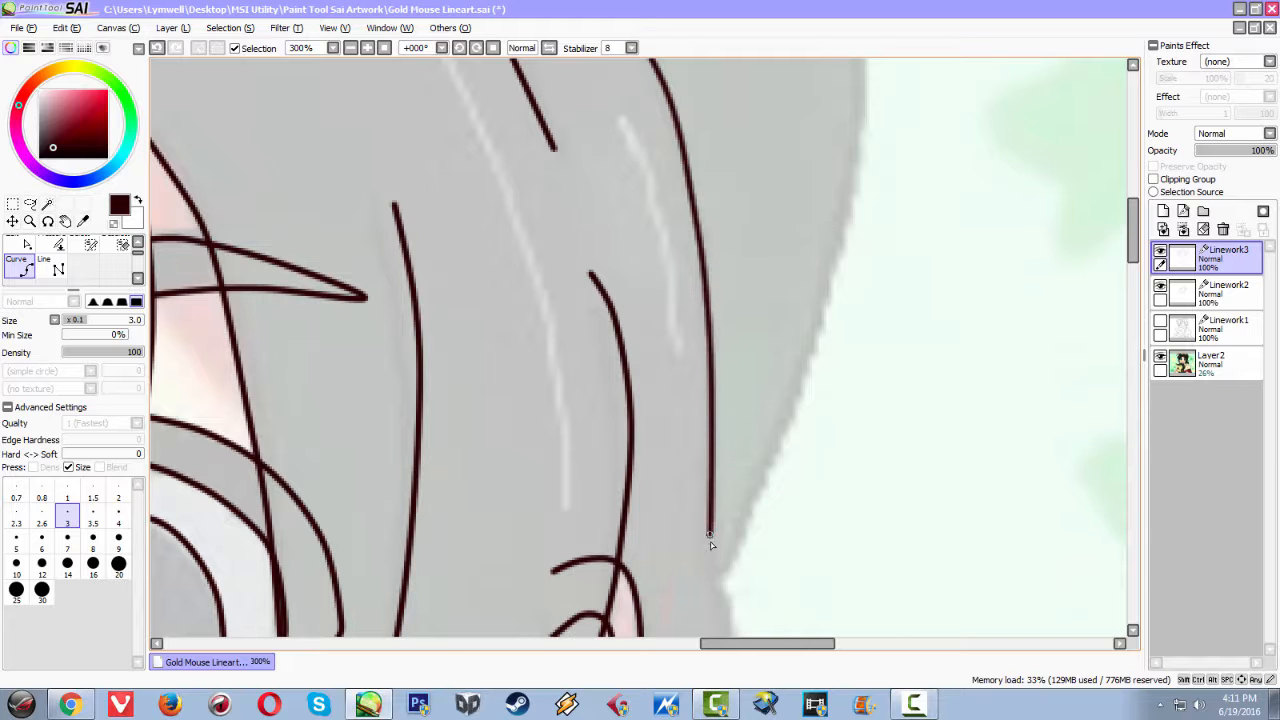
Extend the outer hair contour down beside the ear and outward to the flicked lock's pointed tip
drag(706, 552, 677, 257)
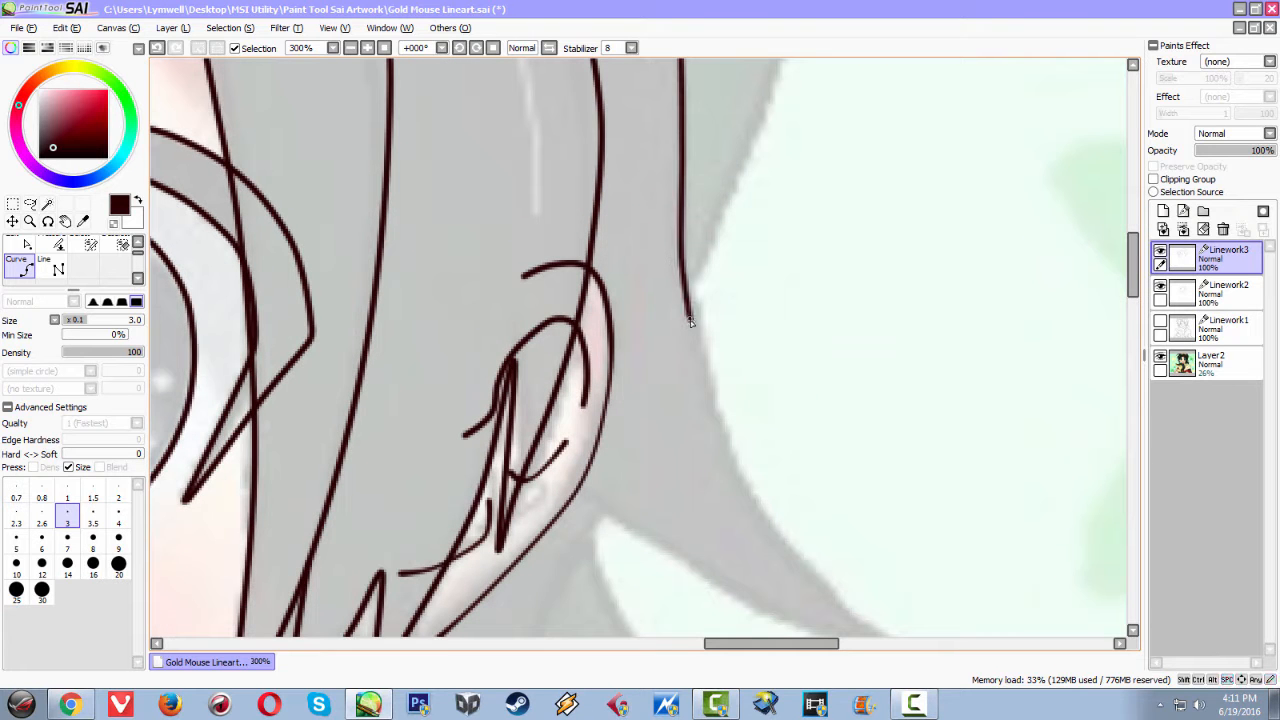
click(707, 407)
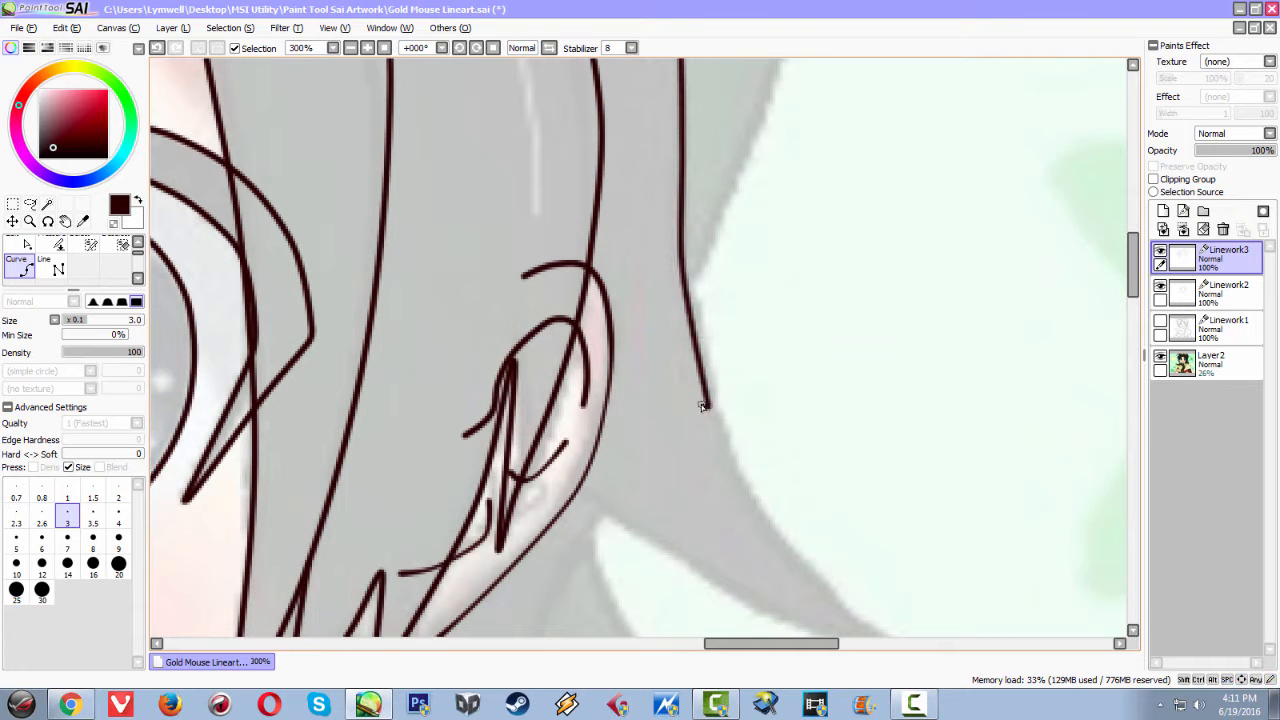
click(770, 527)
drag(804, 590, 689, 408)
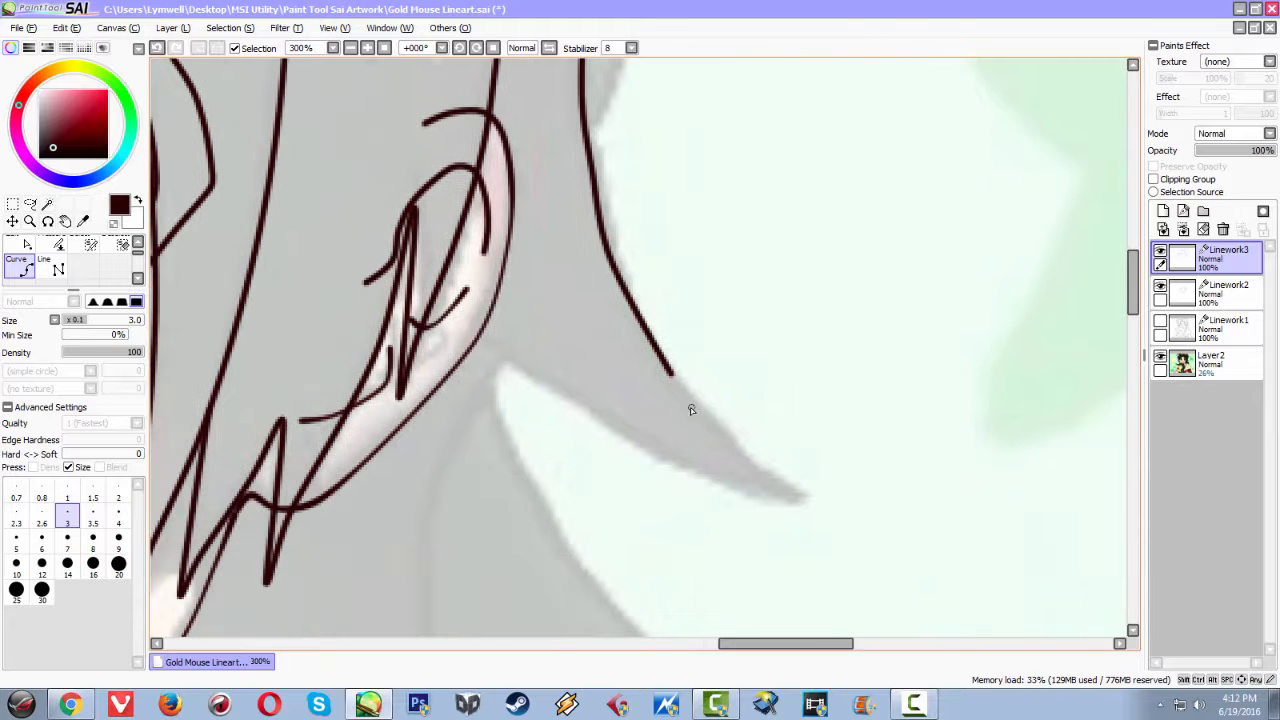
click(720, 425)
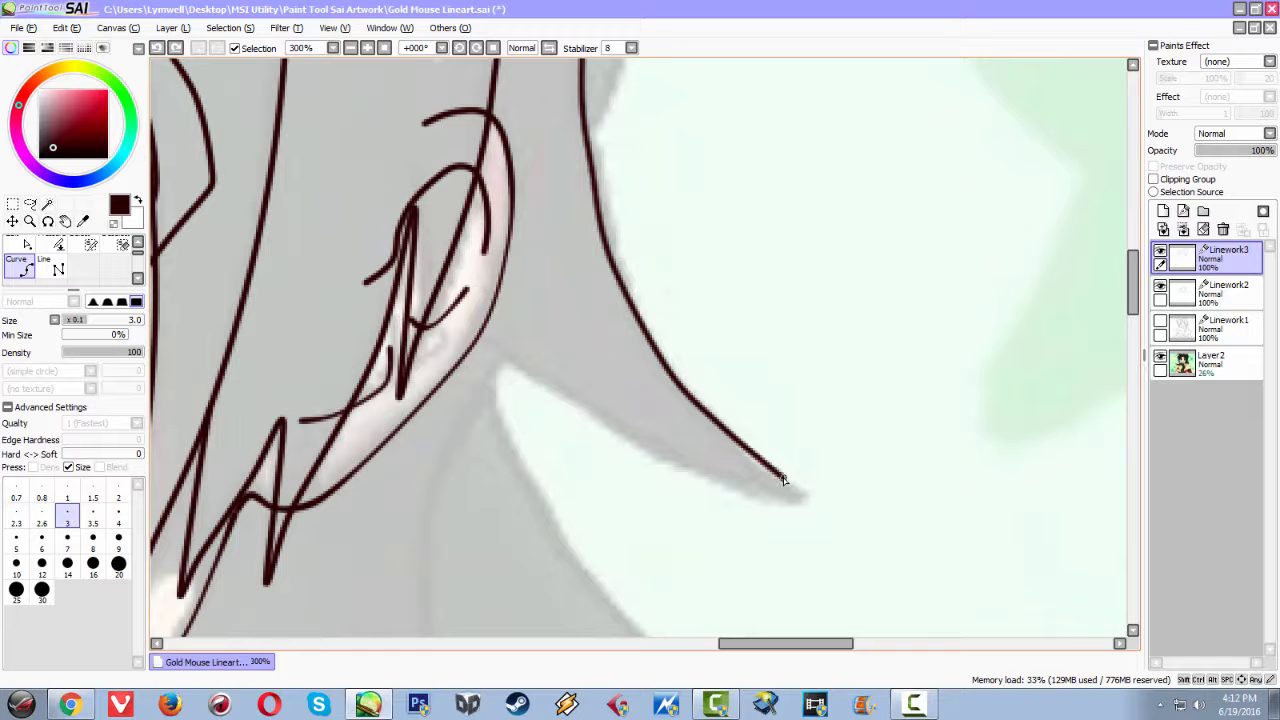
click(839, 510)
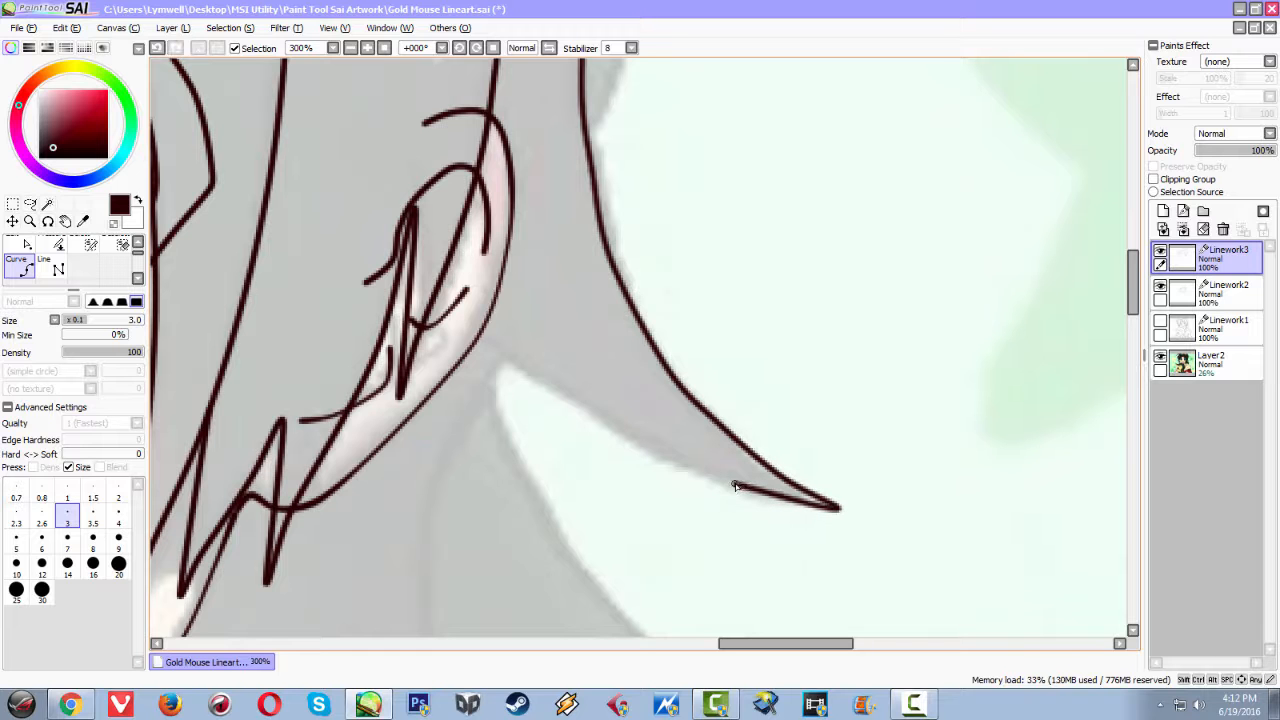
Trace the flicked lock's lower edge from its pointed tip back up to the edge of the ear
click(686, 466)
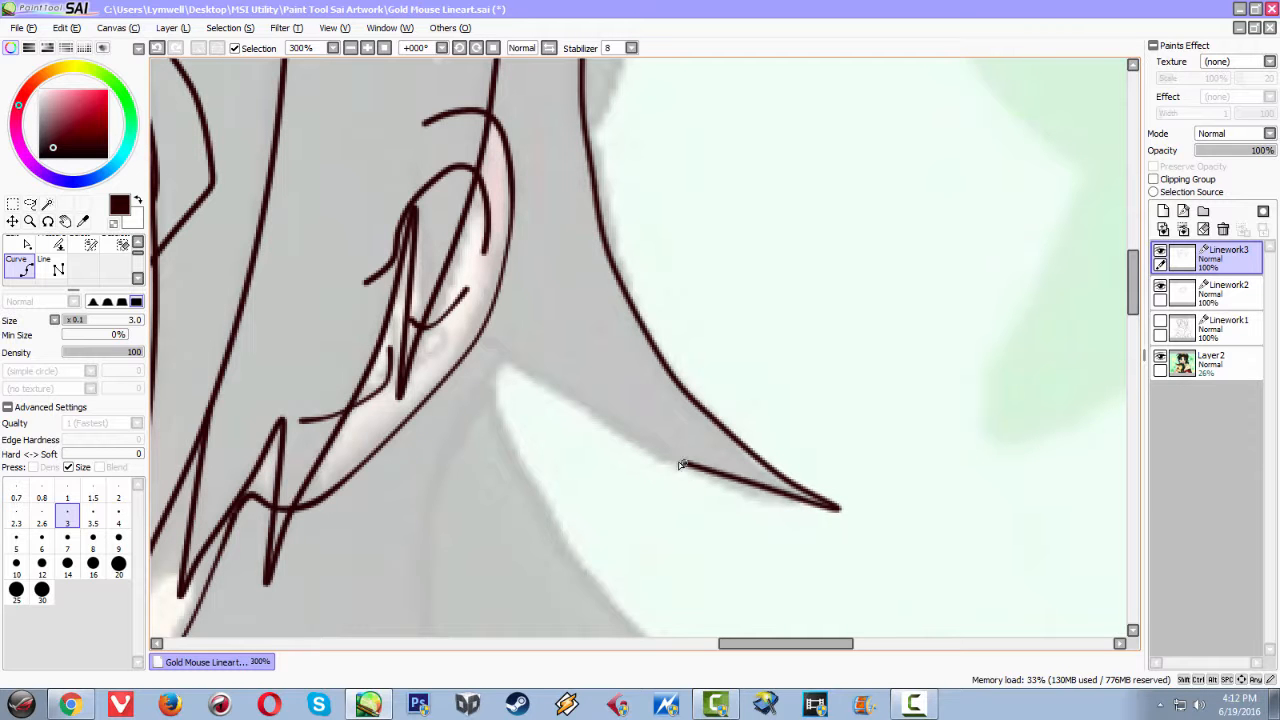
double_click(558, 400)
double_click(515, 371)
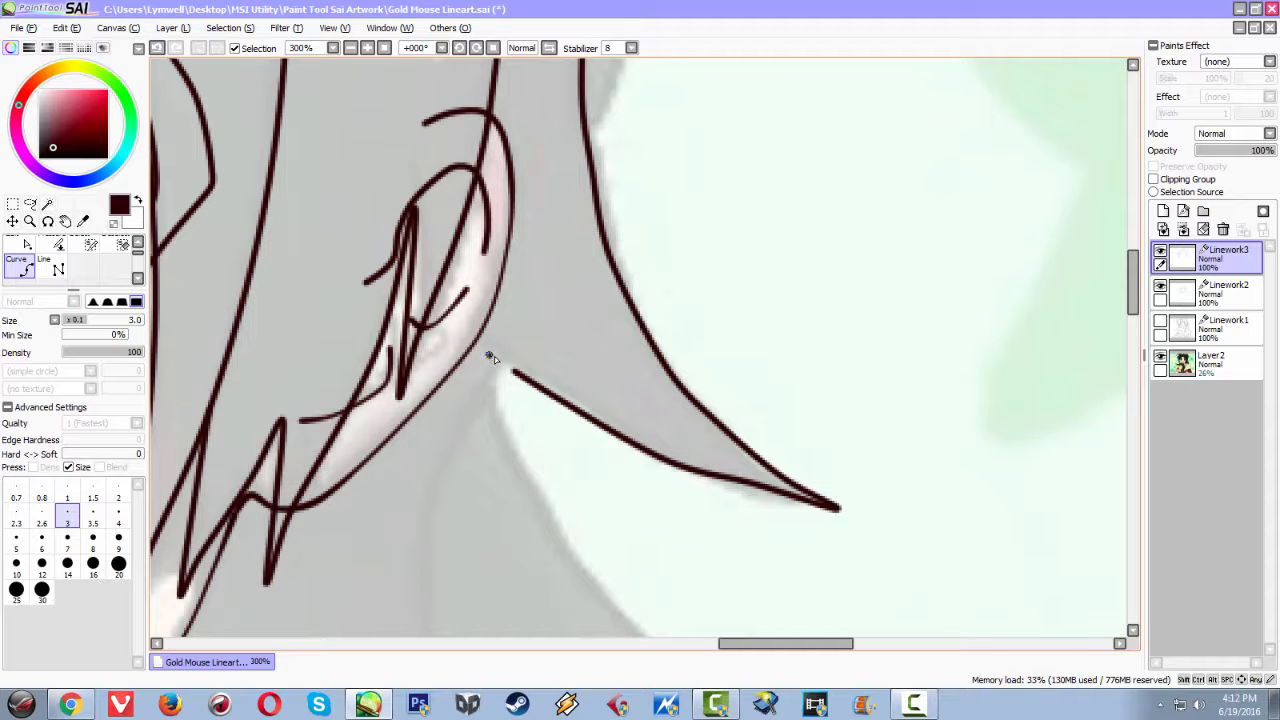
double_click(495, 357)
Trace the lock behind the ear from the flicked lock's base down to a point and back up its inner edge
drag(520, 480, 712, 143)
click(704, 93)
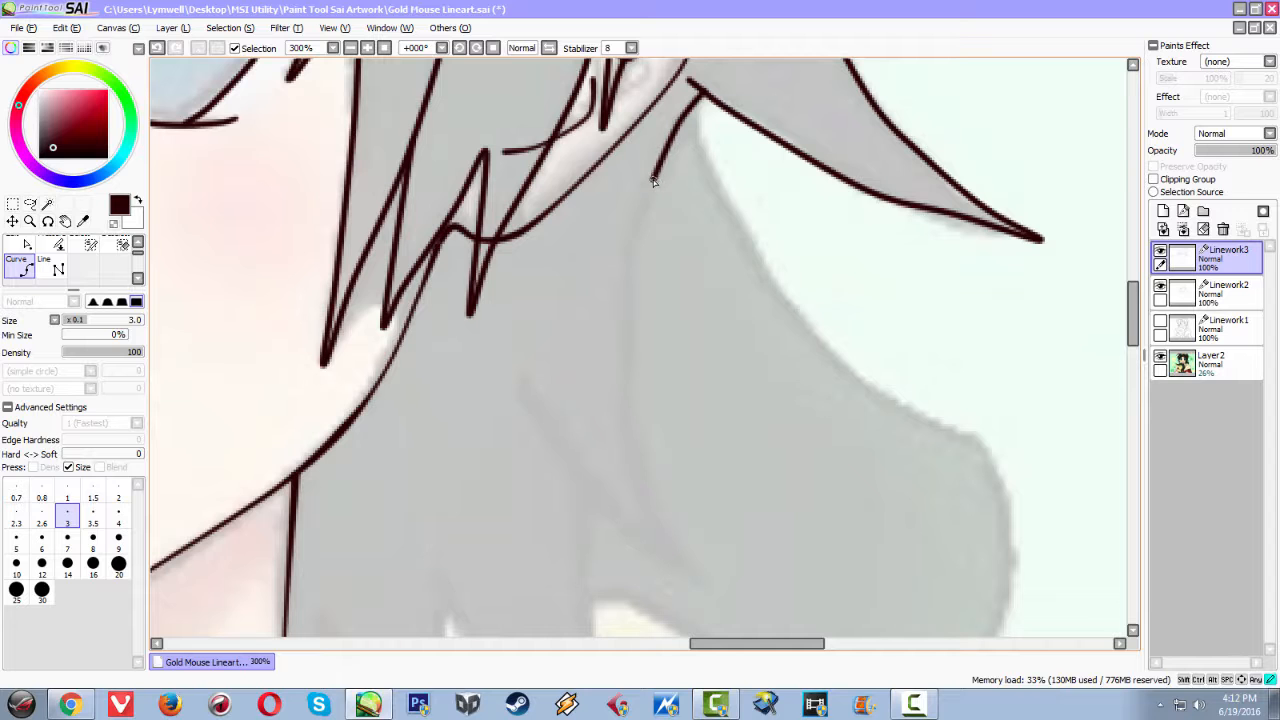
double_click(633, 246)
key(ctrl+z)
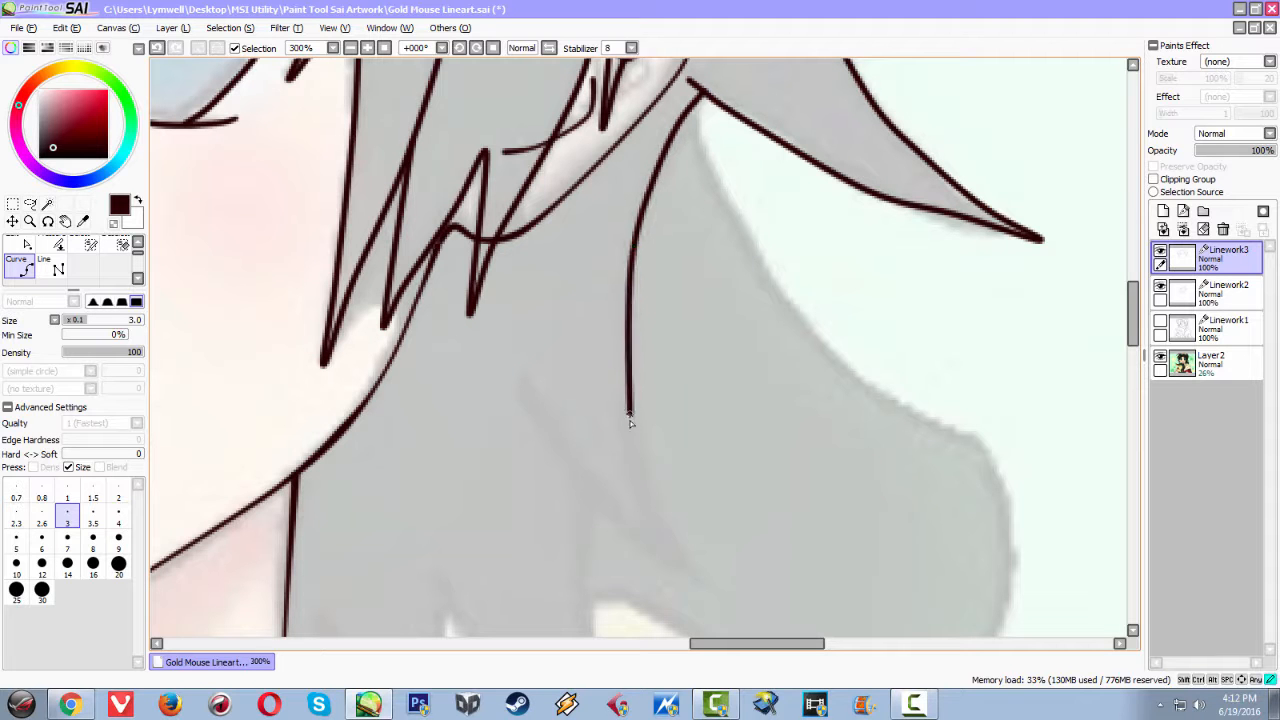
click(644, 501)
click(698, 583)
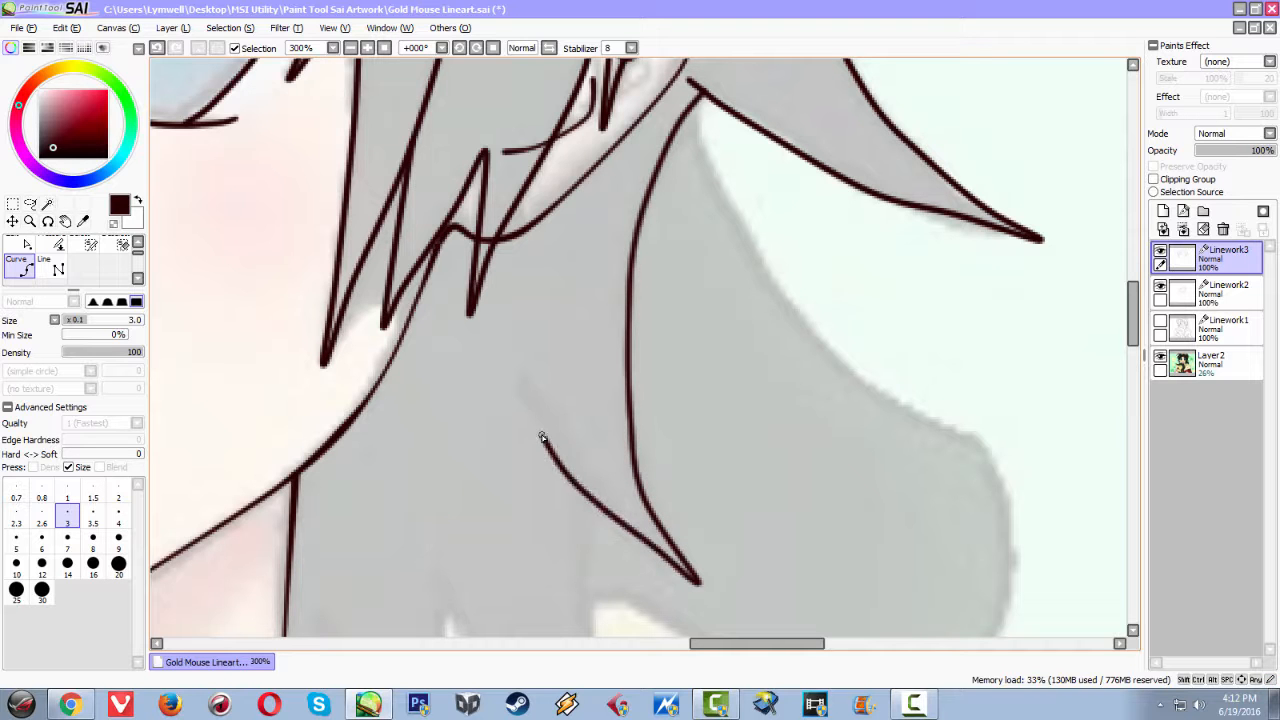
double_click(516, 401)
Trace the large pointed lock over the hood from the lock behind the ear down to its tip and back up
mouse_move(532, 499)
mouse_down()
mouse_move(606, 286)
mouse_move(523, 537)
mouse_move(566, 400)
mouse_move(562, 288)
mouse_up()
click(557, 285)
click(557, 343)
click(563, 469)
click(575, 507)
drag(590, 563, 562, 403)
click(605, 519)
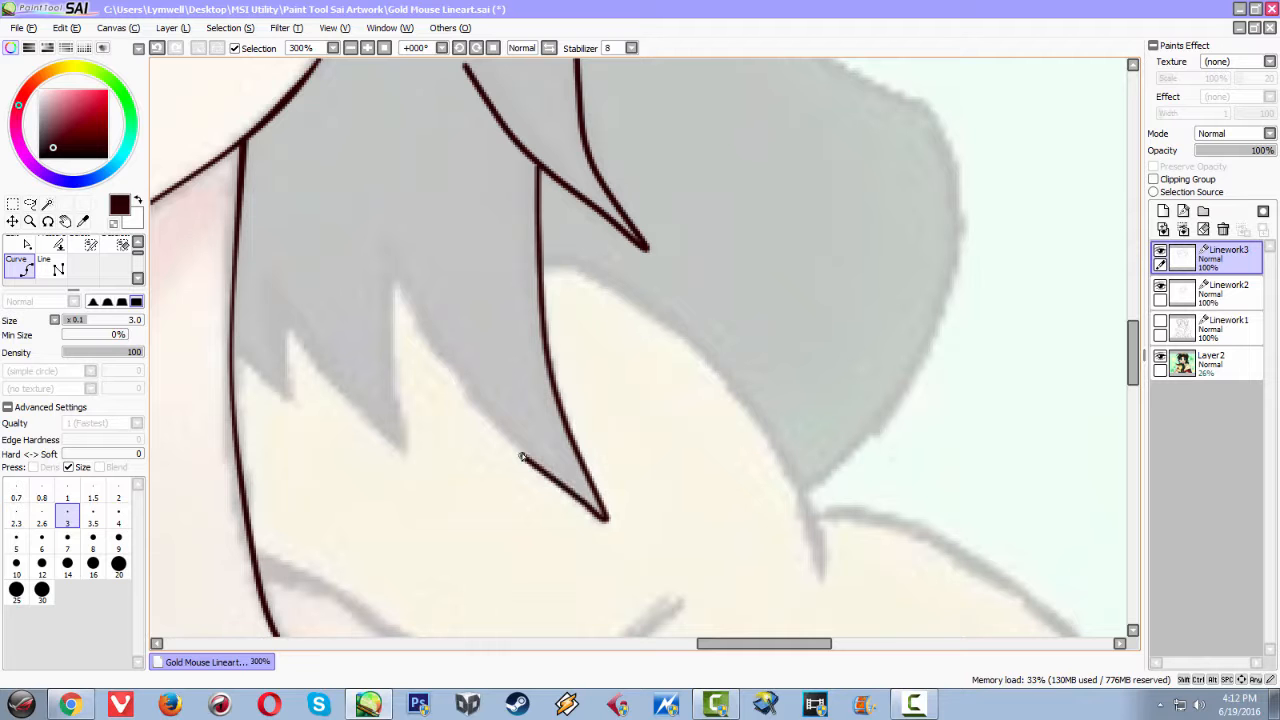
click(412, 333)
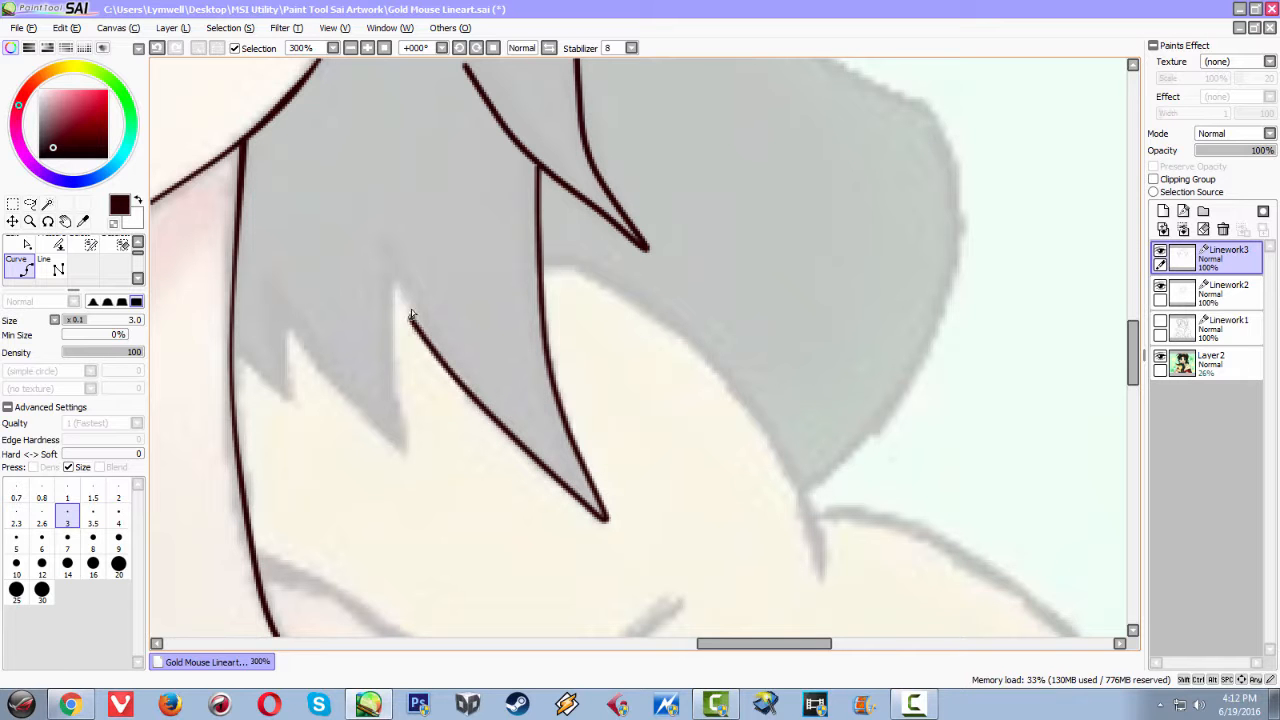
click(379, 234)
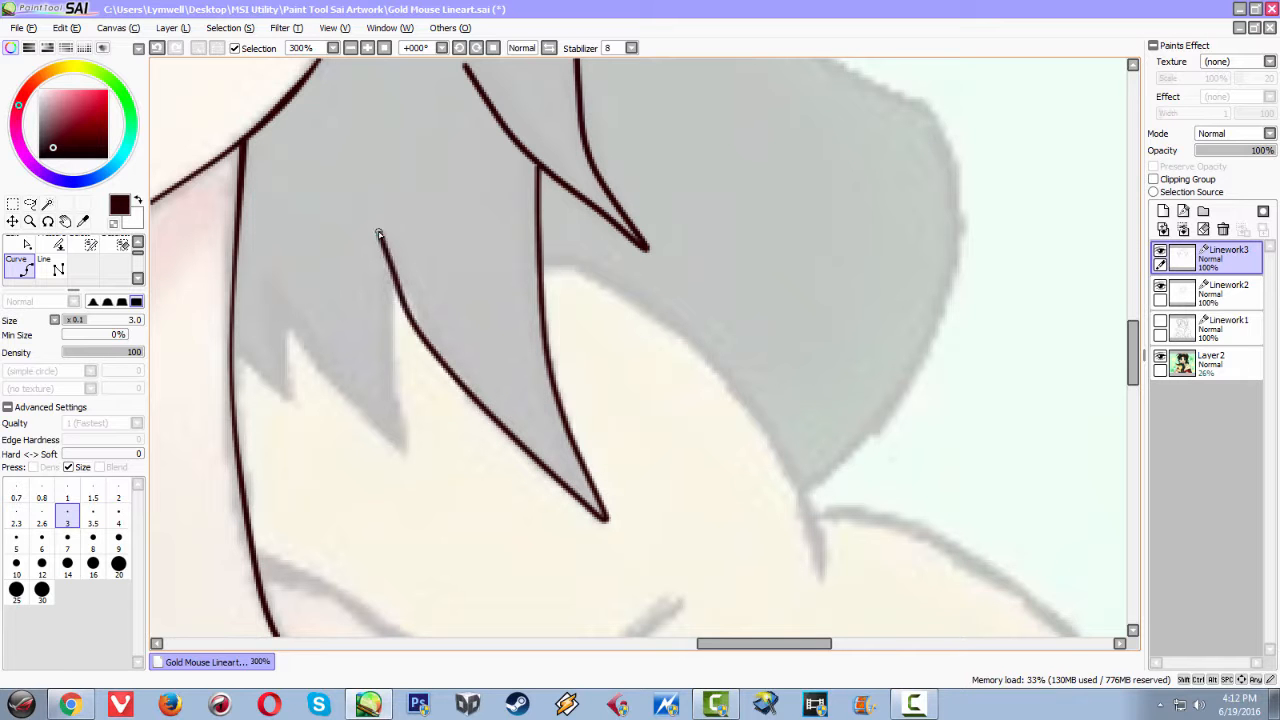
key(Return)
Trace the medium pointed lock beside the large one, down to its tip and back up toward the neck
scroll(432, 265, down, 3)
scroll(434, 267, down, 1)
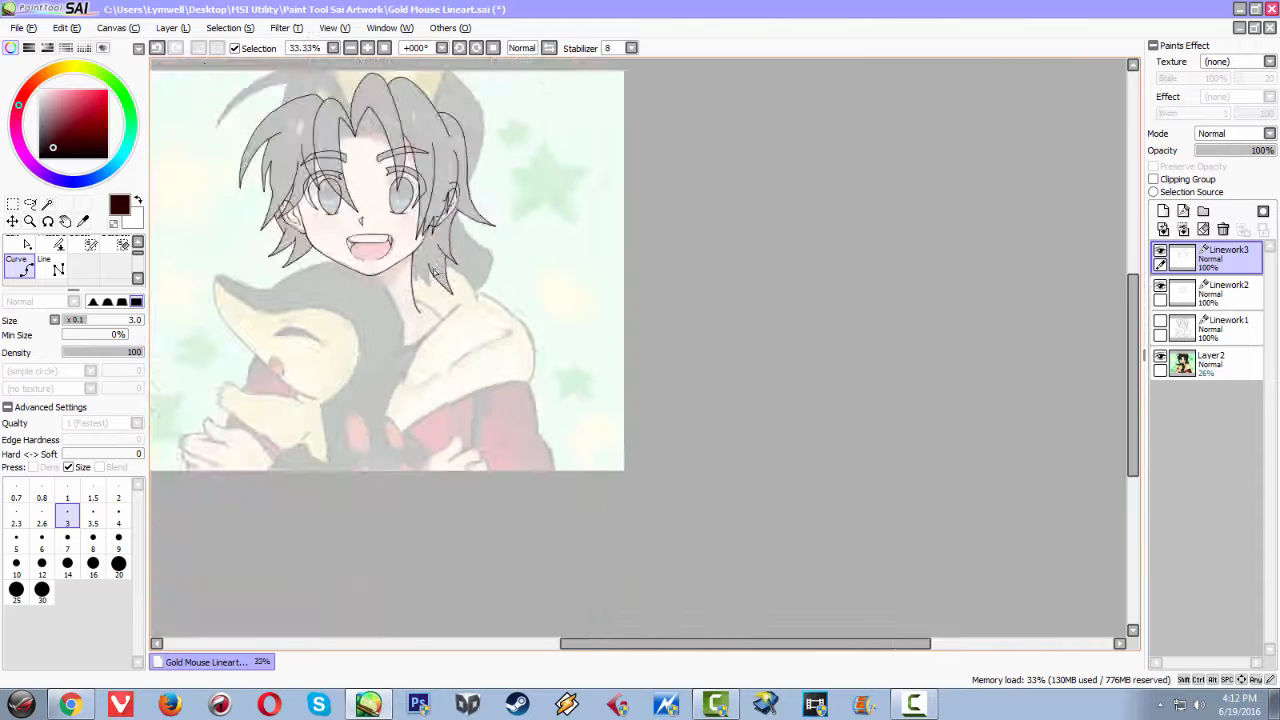
scroll(410, 270, up, 5)
click(557, 175)
click(559, 325)
click(583, 419)
key(Return)
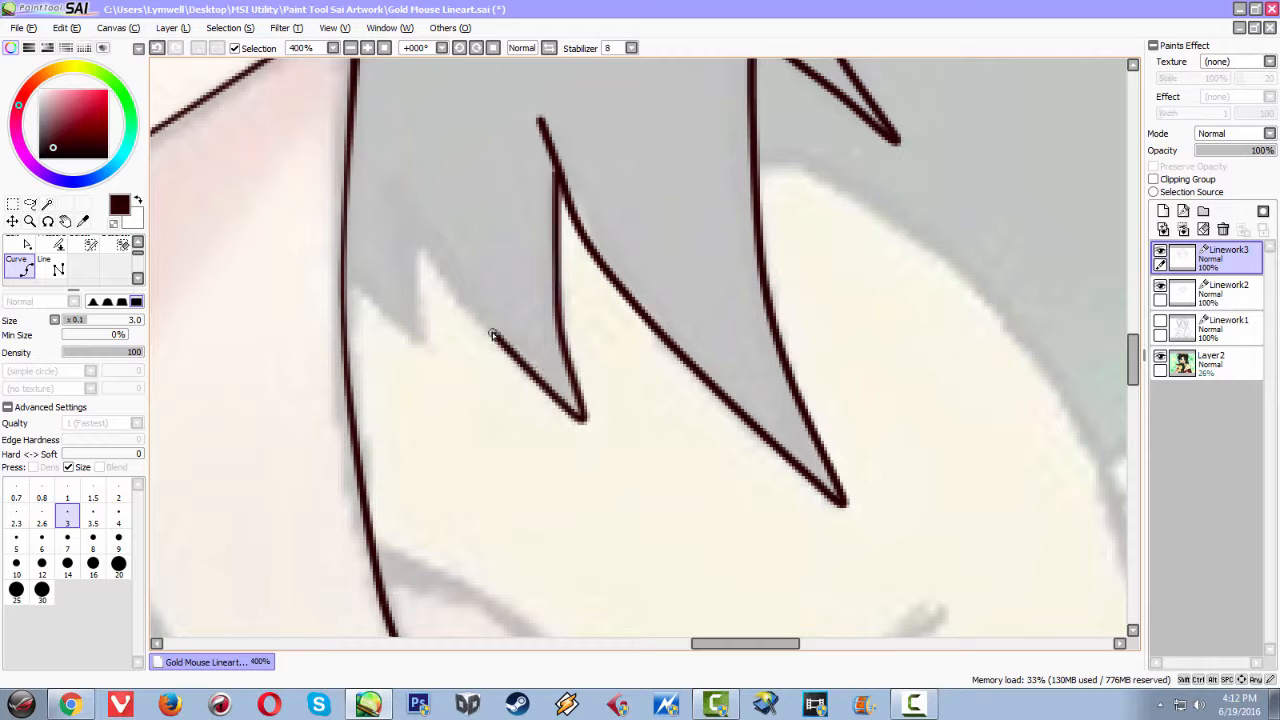
click(414, 241)
click(391, 181)
key(Return)
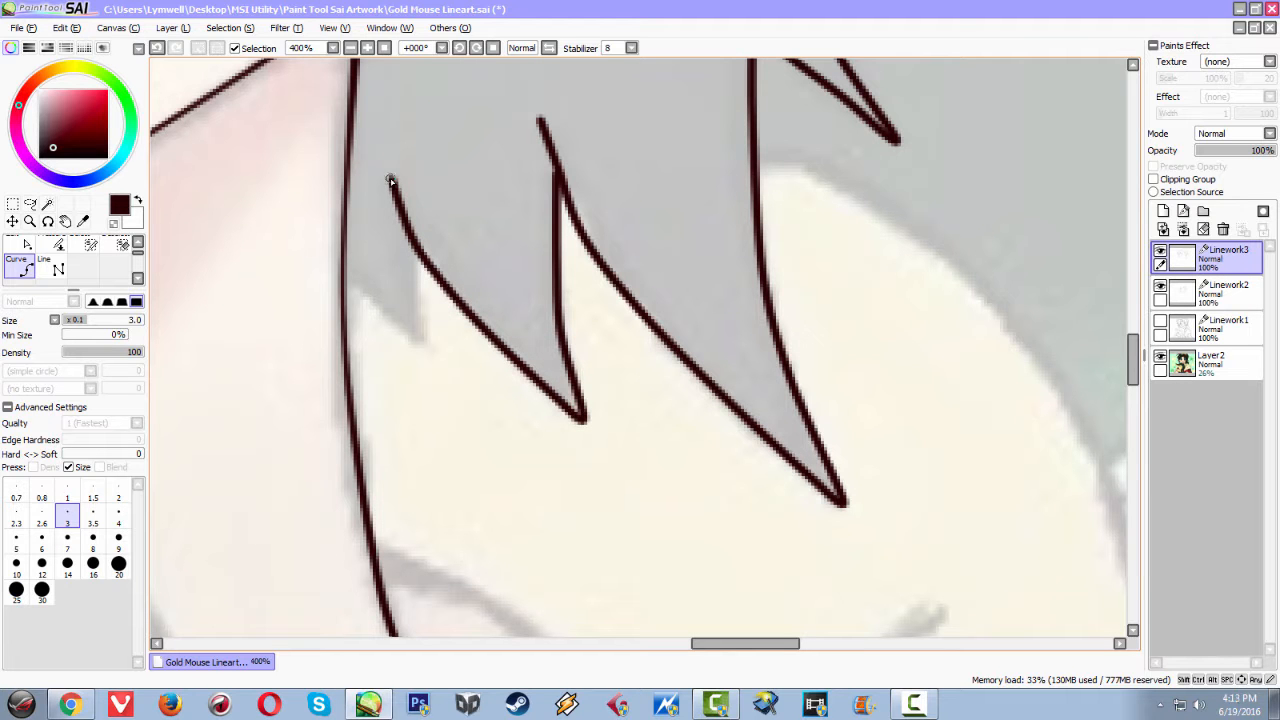
Trace the smallest hair tip beside the neck, ending its lower edge on the neck line
click(419, 252)
click(428, 357)
click(355, 285)
key(Return)
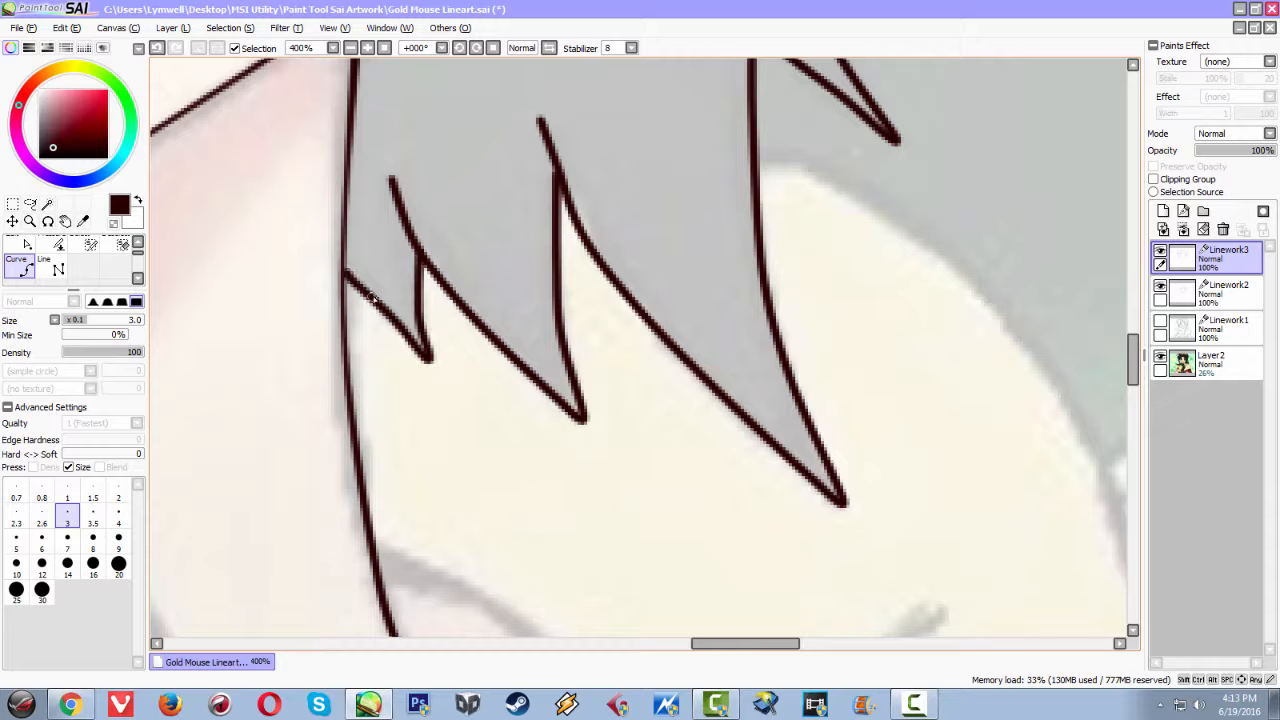
Trace the back hair's edge from the notch between the two fringe arches up to the canvas's upper edge
scroll(370, 298, down, 7)
scroll(421, 305, up, 3)
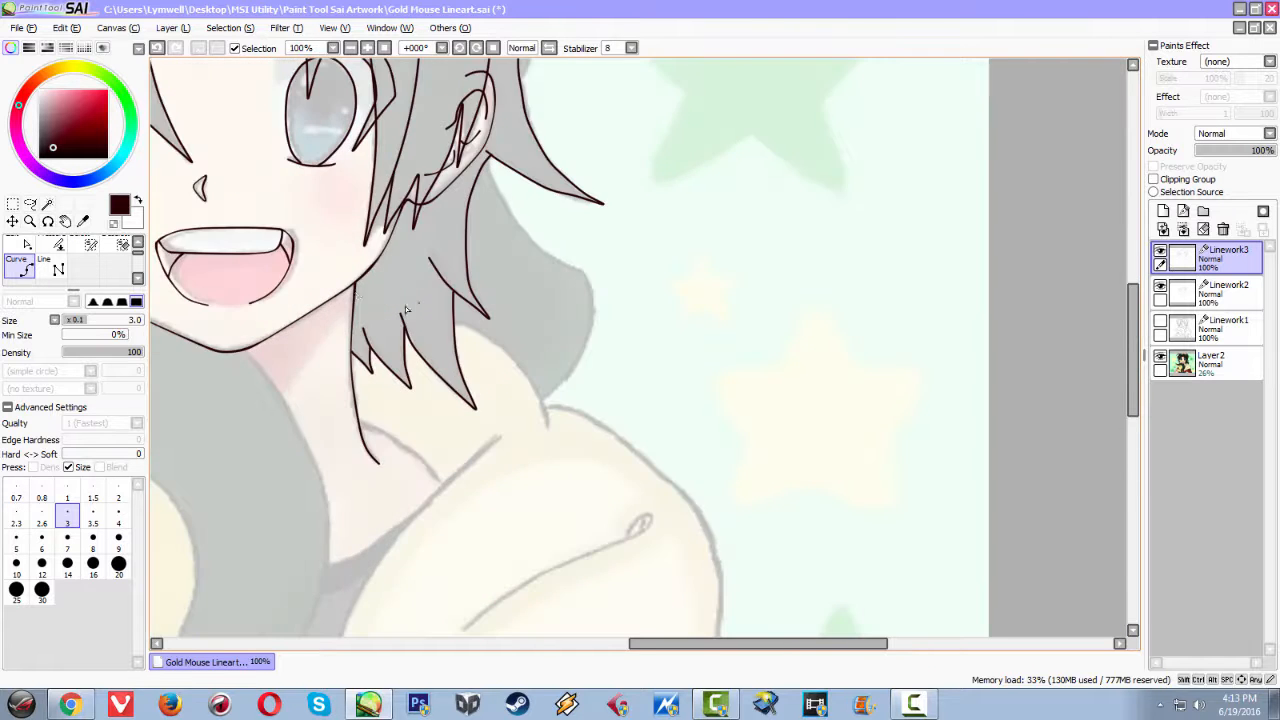
drag(357, 301, 621, 427)
scroll(621, 427, down, 3)
scroll(621, 427, up, 2)
scroll(646, 255, down, 2)
scroll(697, 286, up, 4)
scroll(785, 352, up, 2)
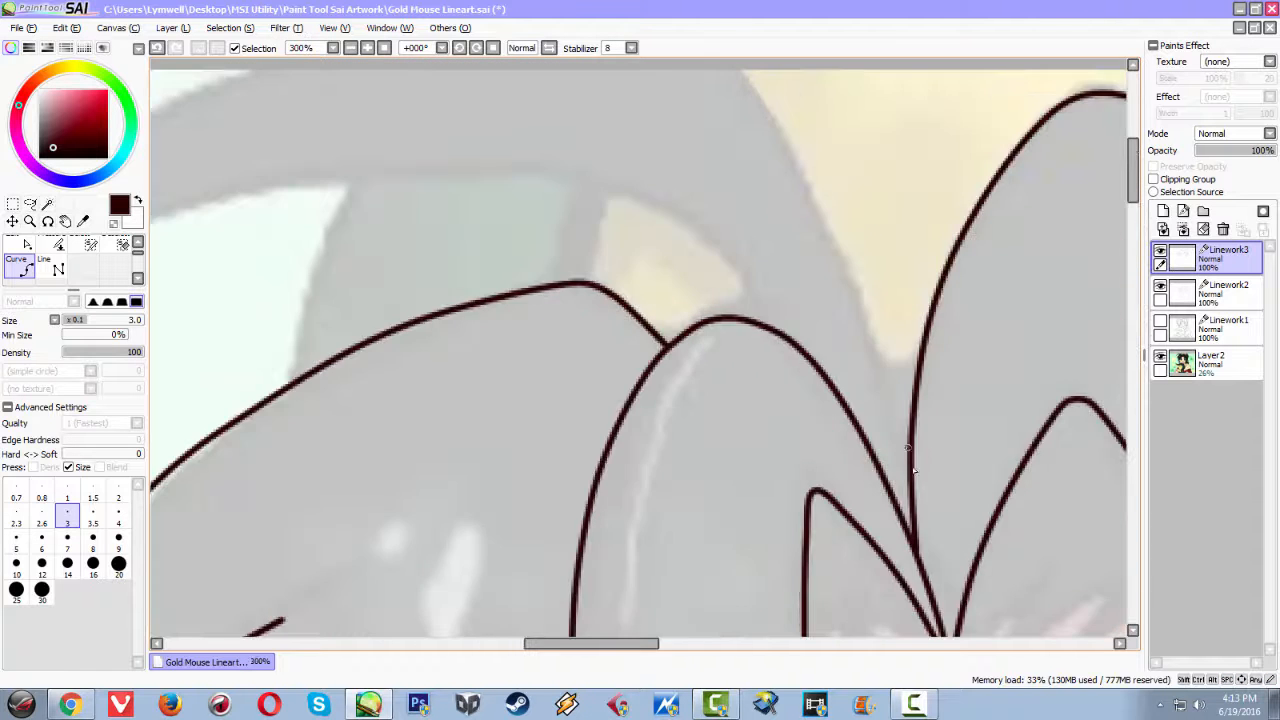
click(903, 520)
click(893, 403)
click(843, 235)
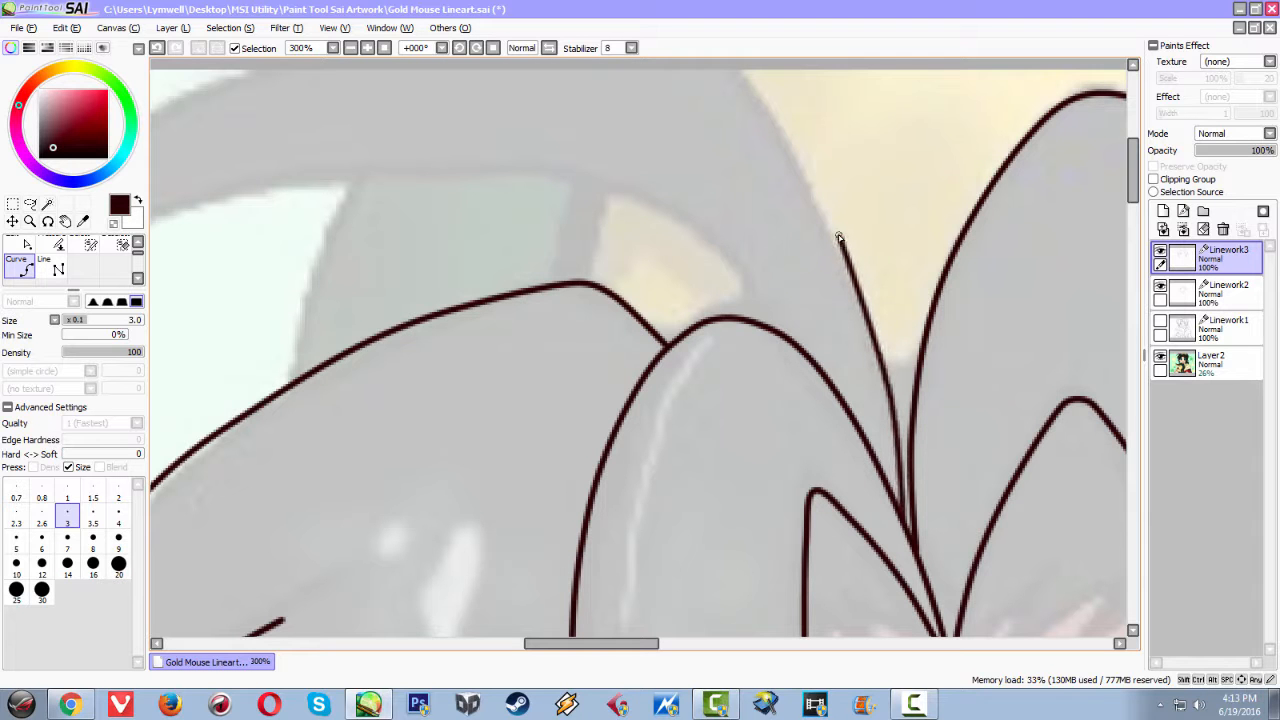
double_click(738, 71)
Trace the upper edge of the large swept top strand from the canvas's upper edge down to its pointed tip
drag(386, 163, 644, 114)
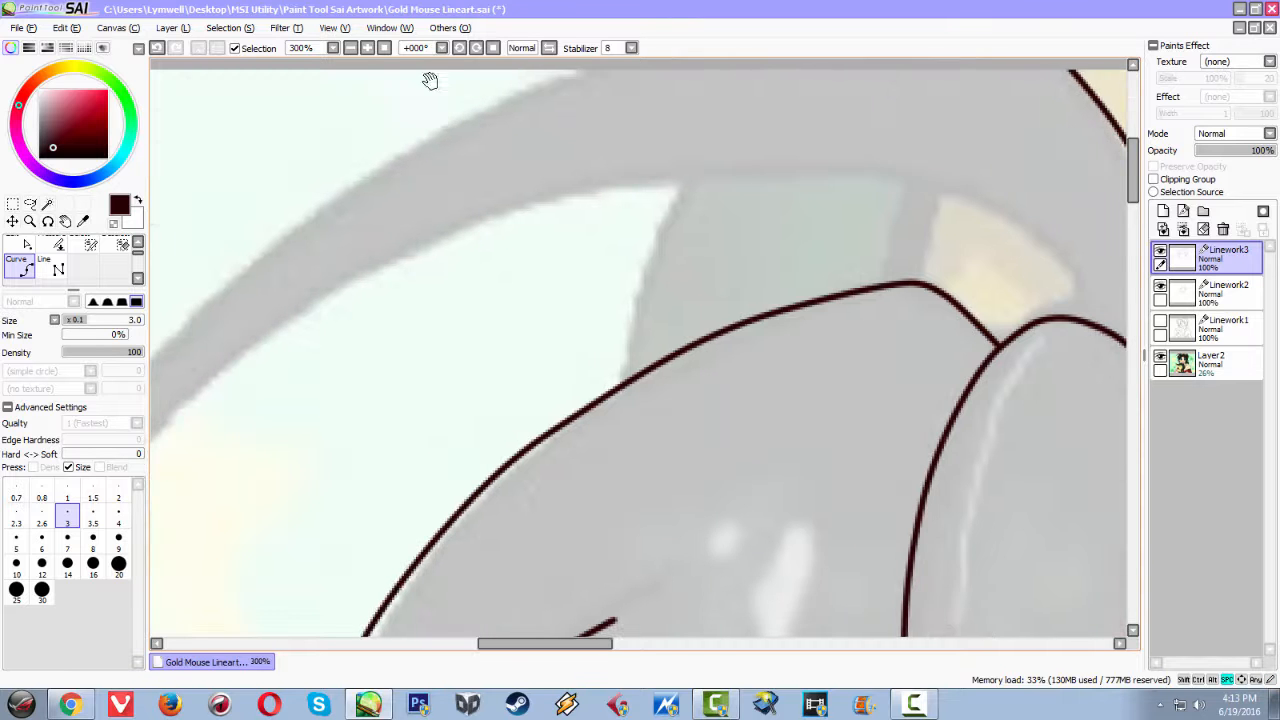
drag(450, 168, 598, 126)
scroll(617, 171, up, 1)
scroll(617, 171, down, 4)
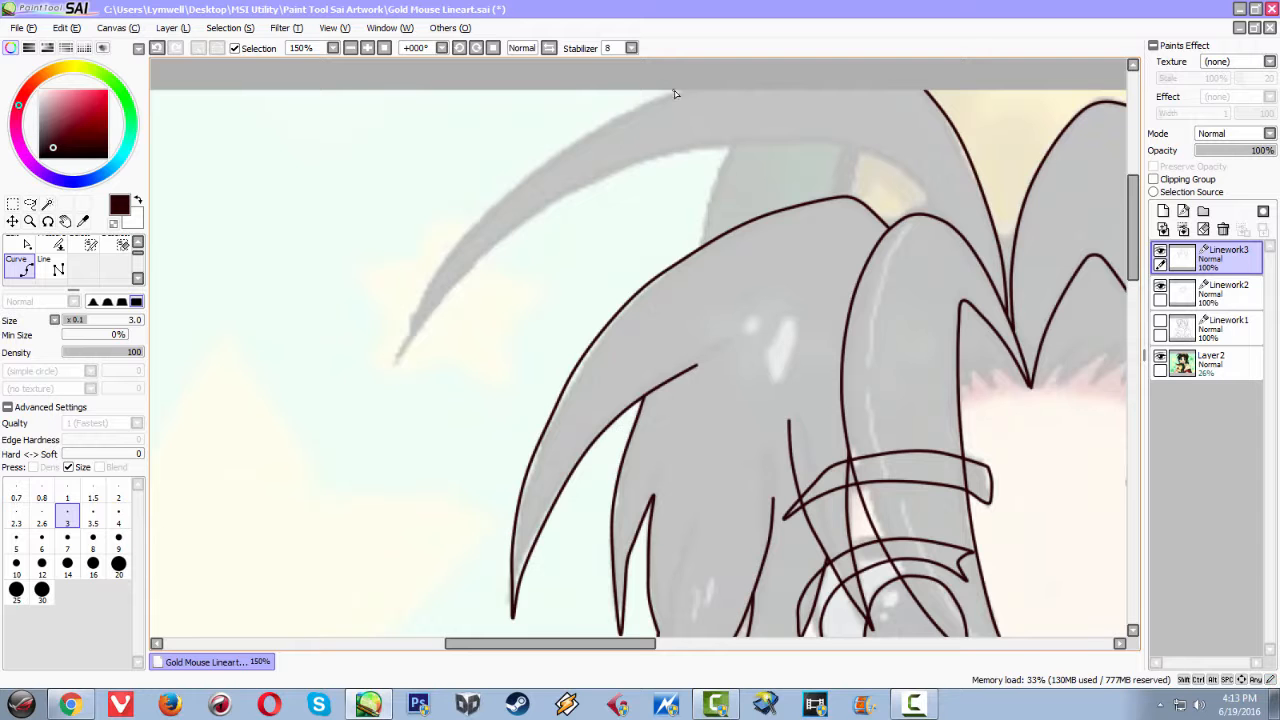
click(676, 92)
click(615, 112)
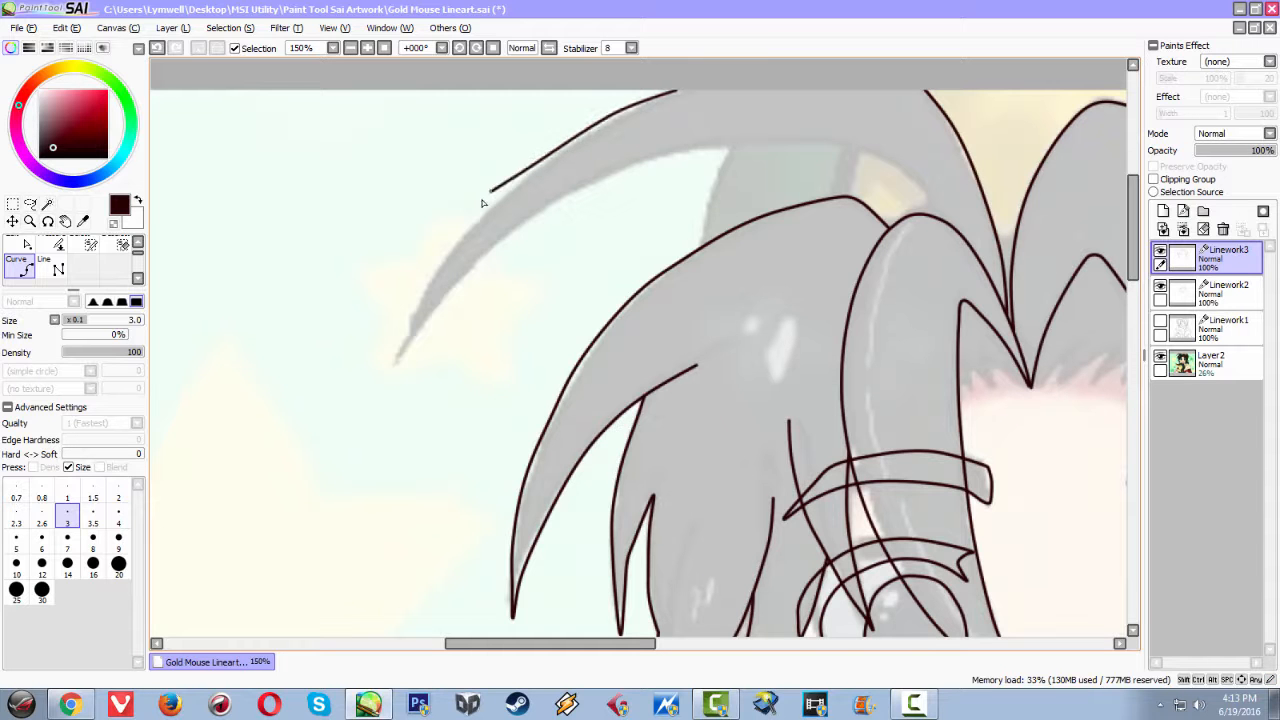
double_click(465, 227)
key(ctrl+z)
click(427, 287)
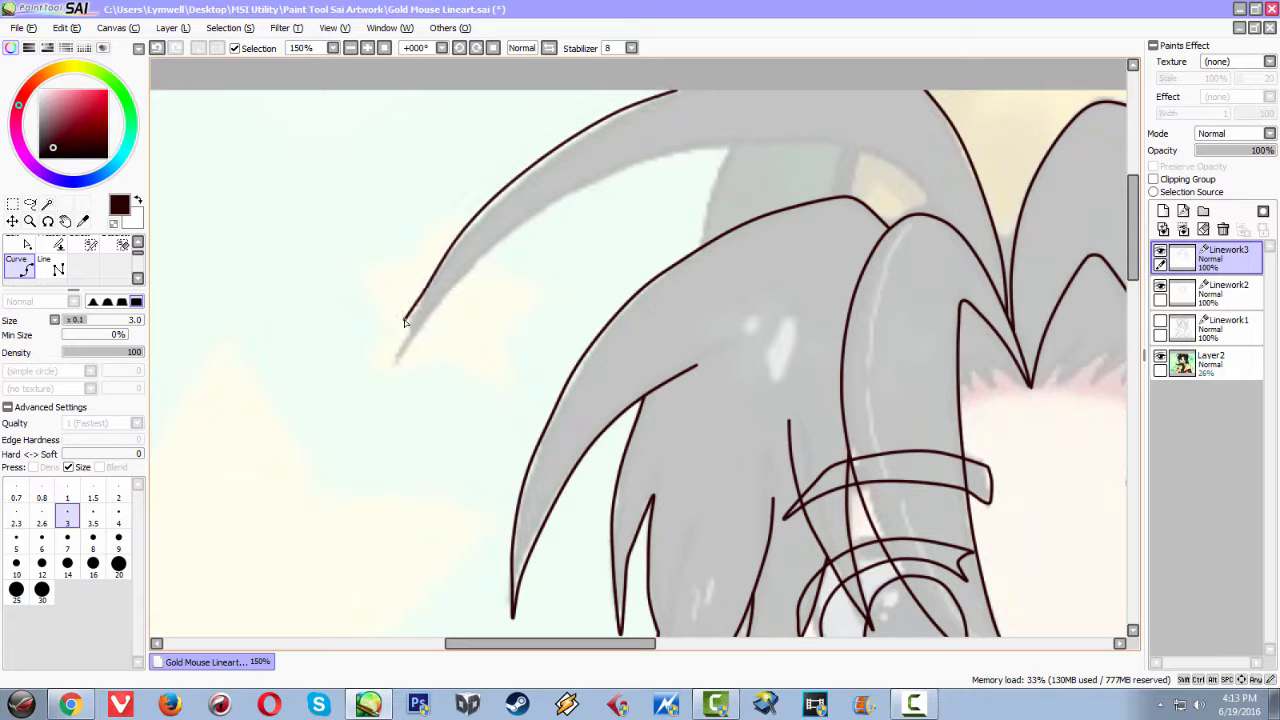
double_click(398, 354)
Trace the top strand's lower edge from its tip back up to the nearest fringe arch
click(401, 349)
click(487, 250)
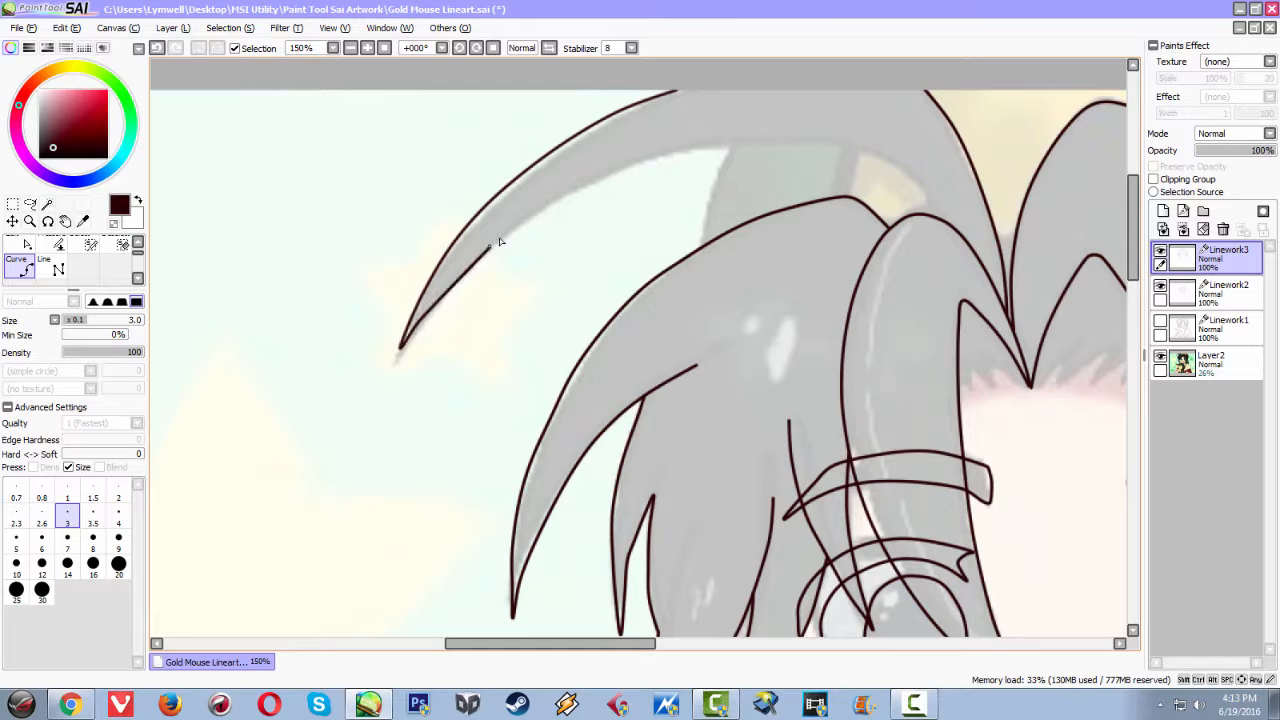
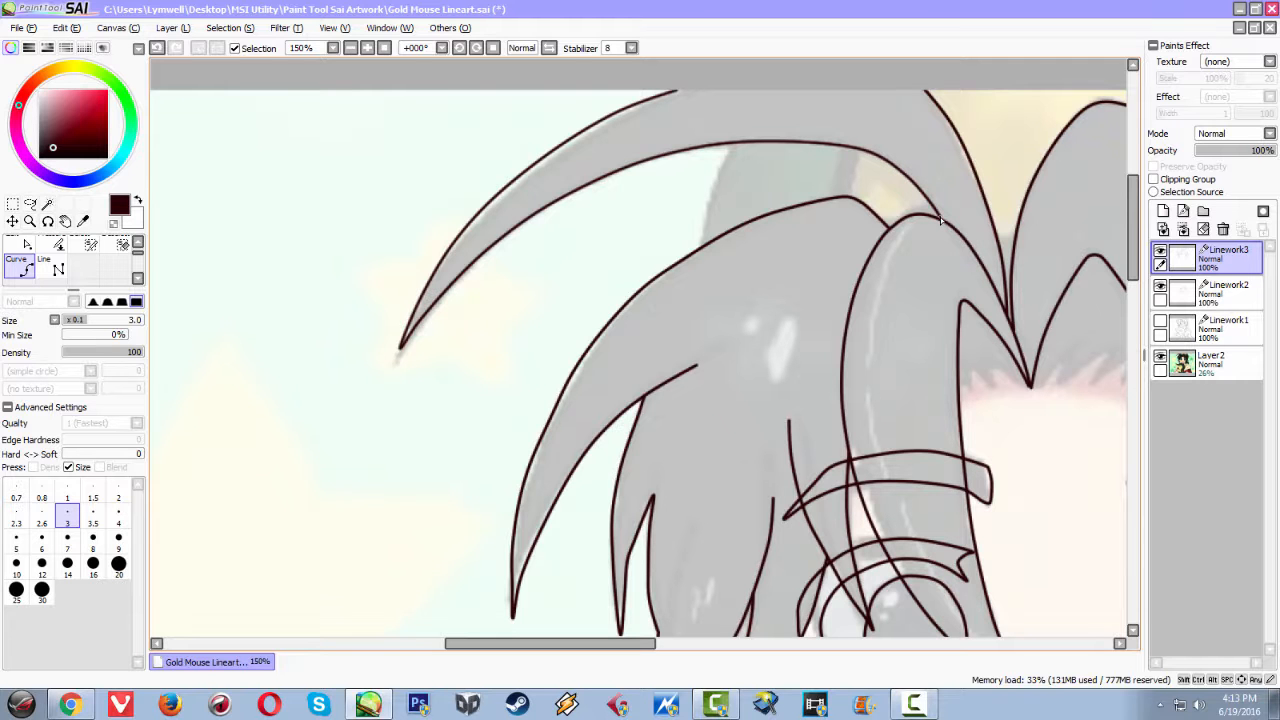
double_click(940, 219)
Hide the reference art on Layer2 so only the linework shows
scroll(862, 249, down, 5)
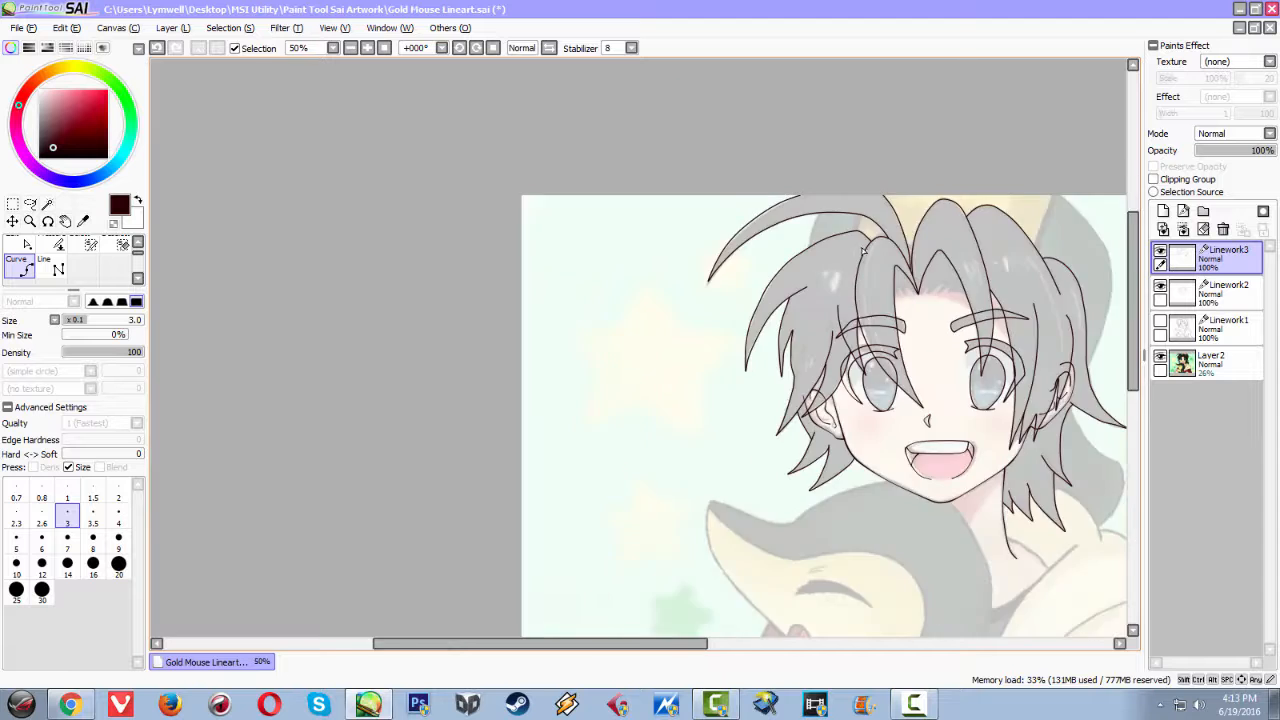
scroll(868, 257, up, 5)
scroll(828, 253, down, 4)
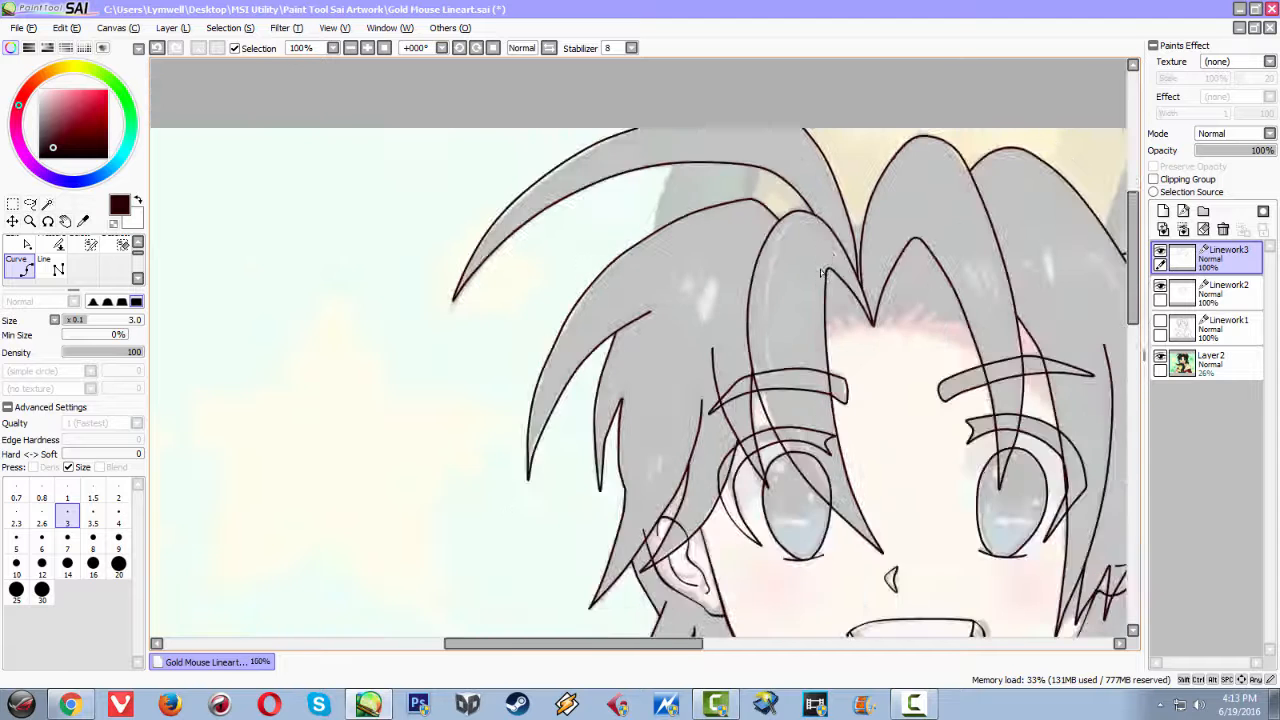
scroll(821, 275, up, 1)
scroll(819, 273, down, 1)
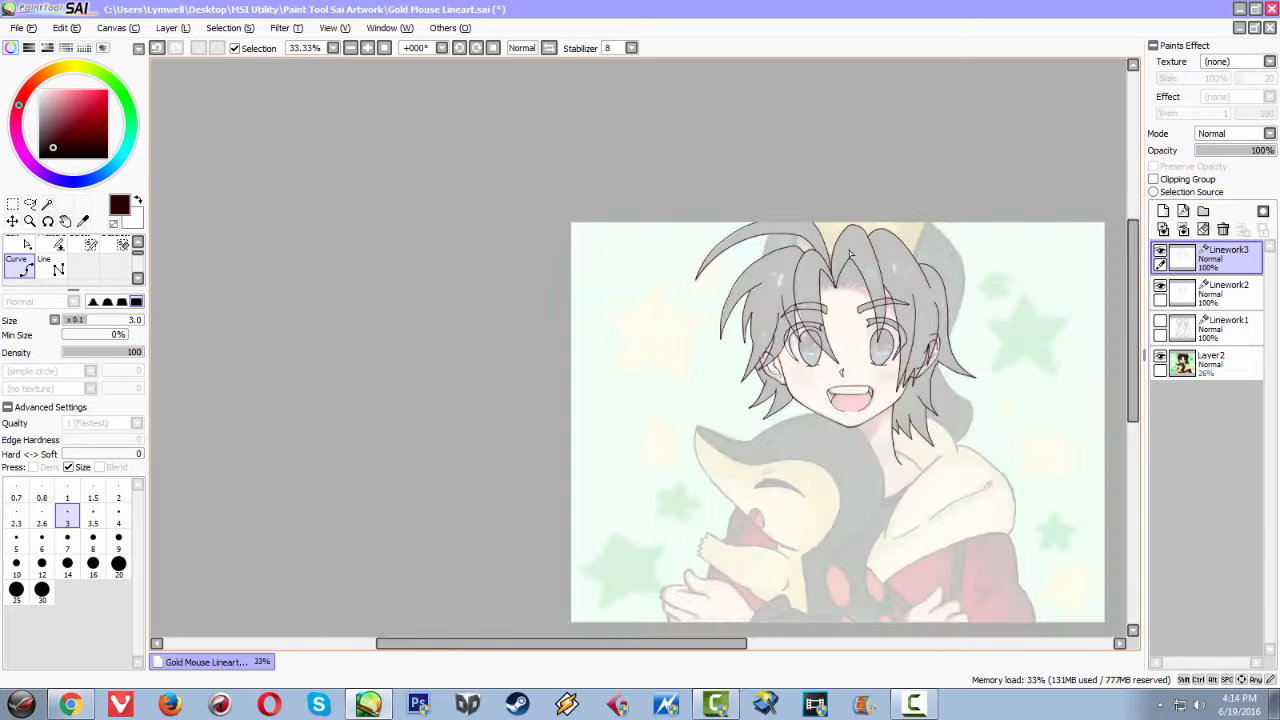
click(1160, 361)
scroll(883, 292, down, 1)
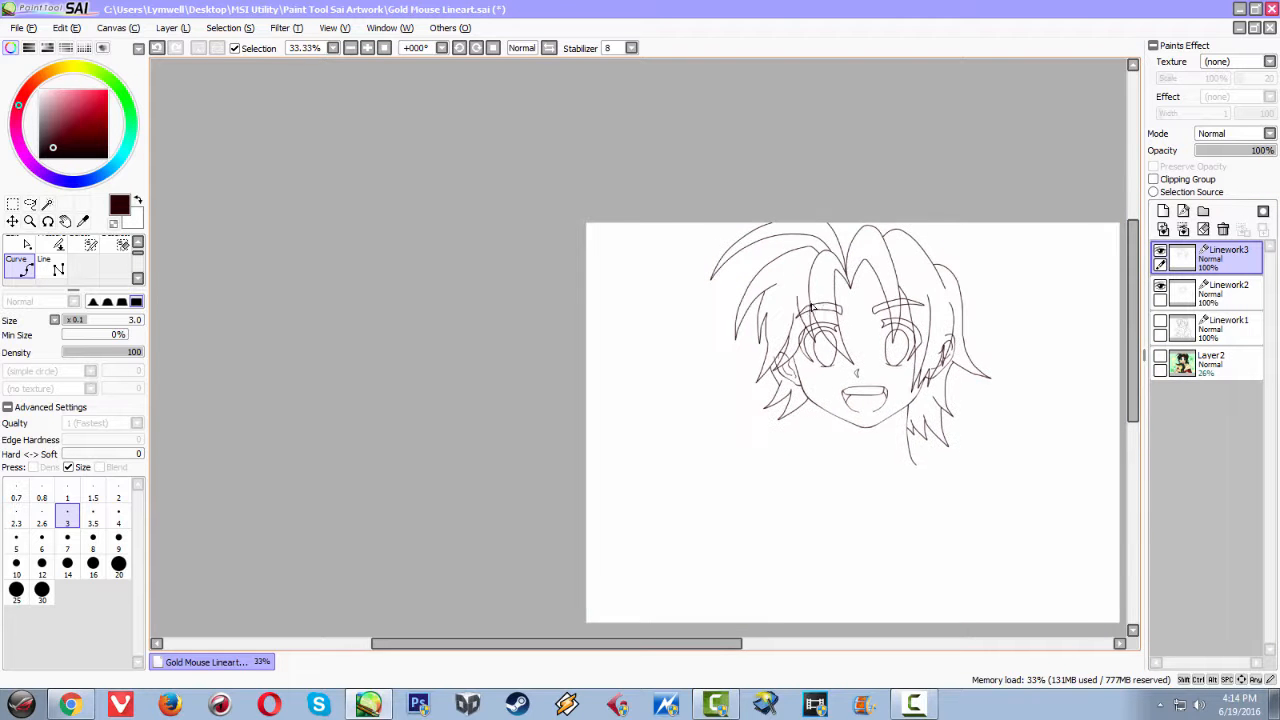
Examine where the hair lines cross the brows, eyes and ears, hiding Linework2 briefly and showing it again
scroll(777, 329, up, 5)
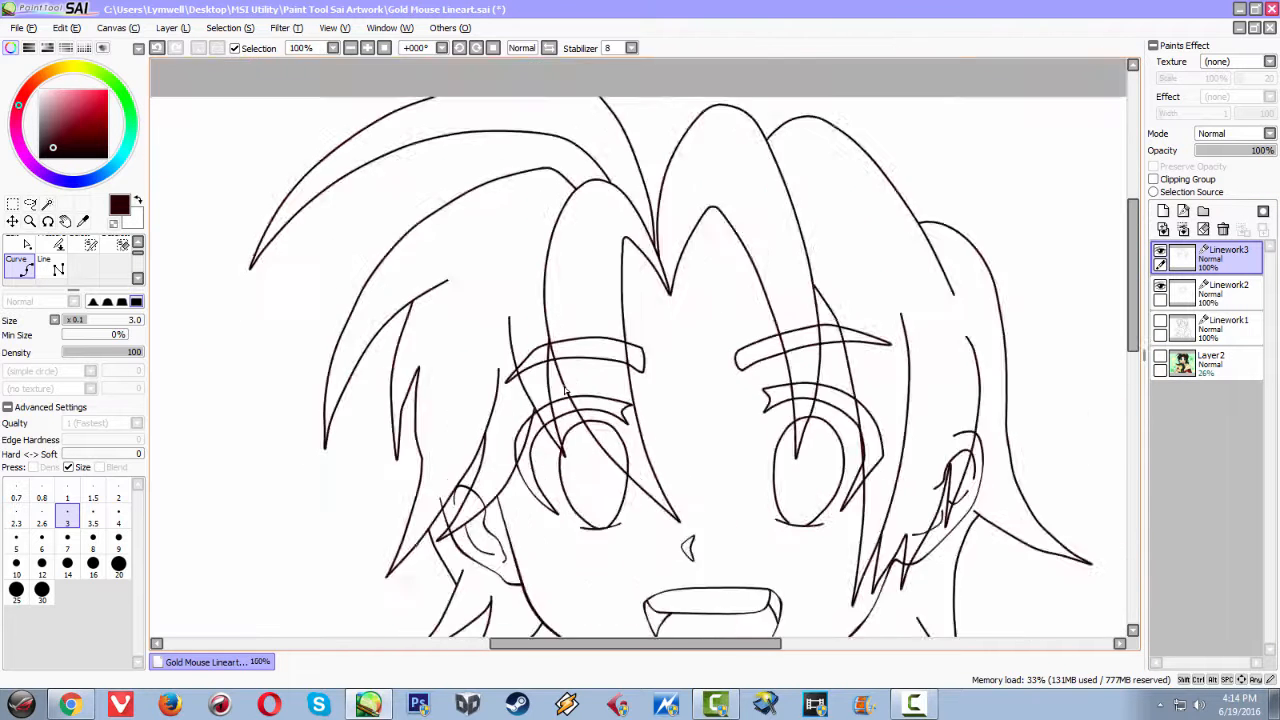
scroll(565, 385, up, 1)
scroll(614, 380, down, 1)
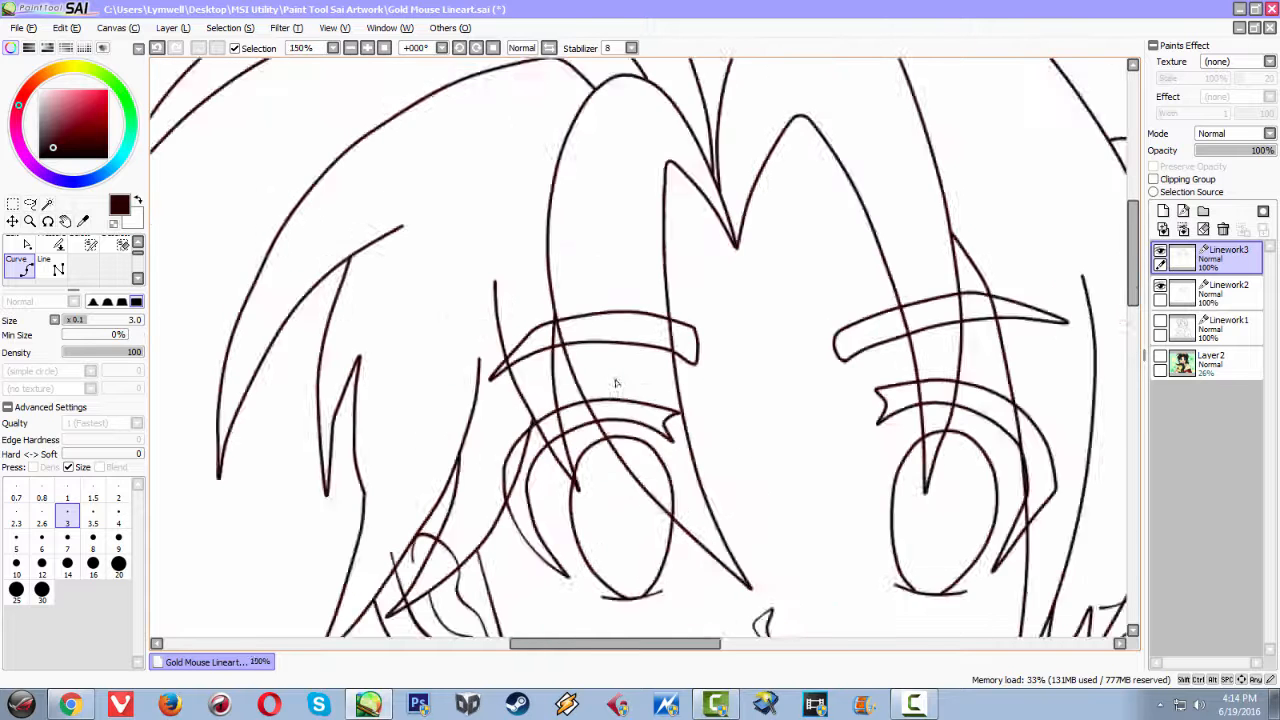
scroll(618, 370, up, 2)
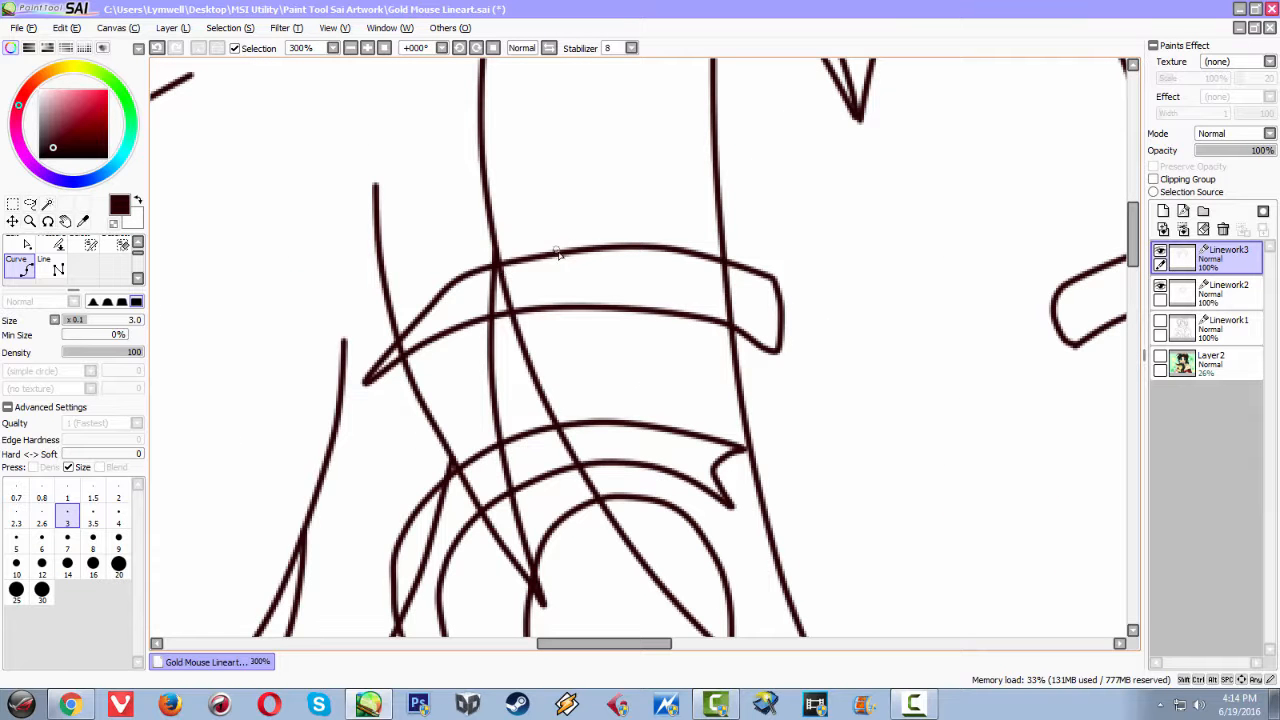
scroll(621, 399, down, 4)
scroll(624, 388, up, 1)
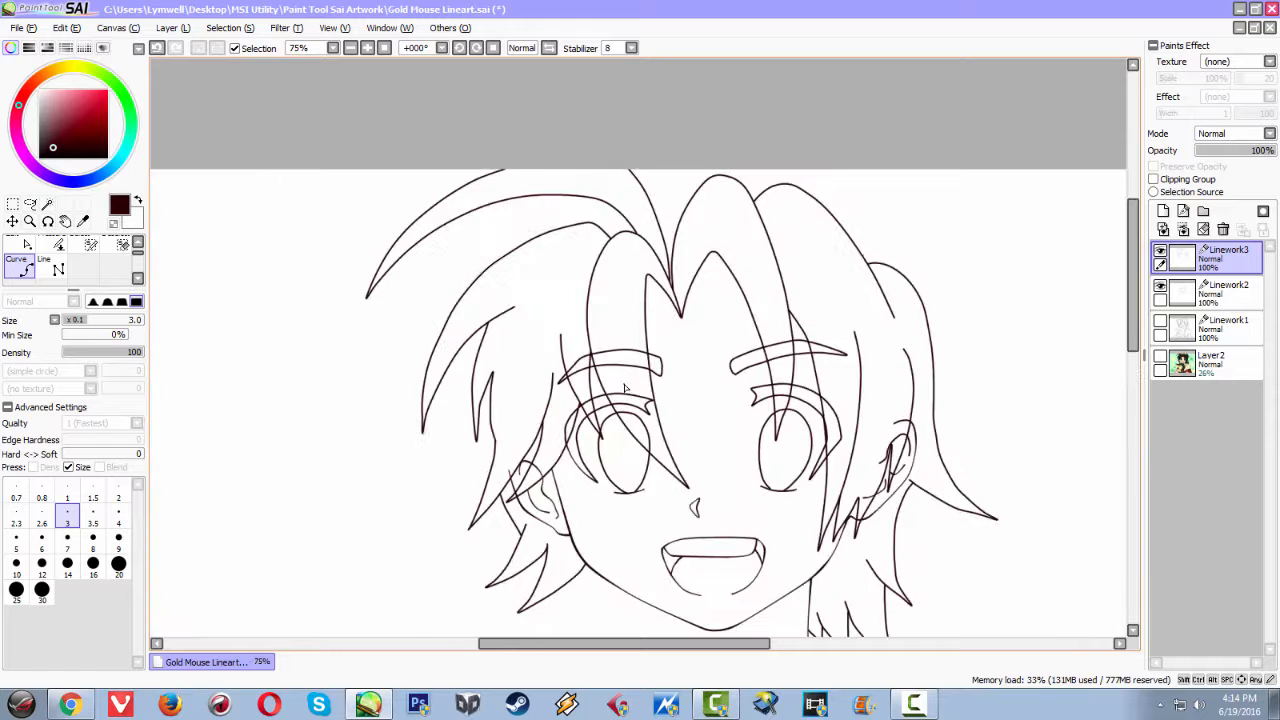
scroll(624, 388, up, 2)
scroll(495, 232, down, 1)
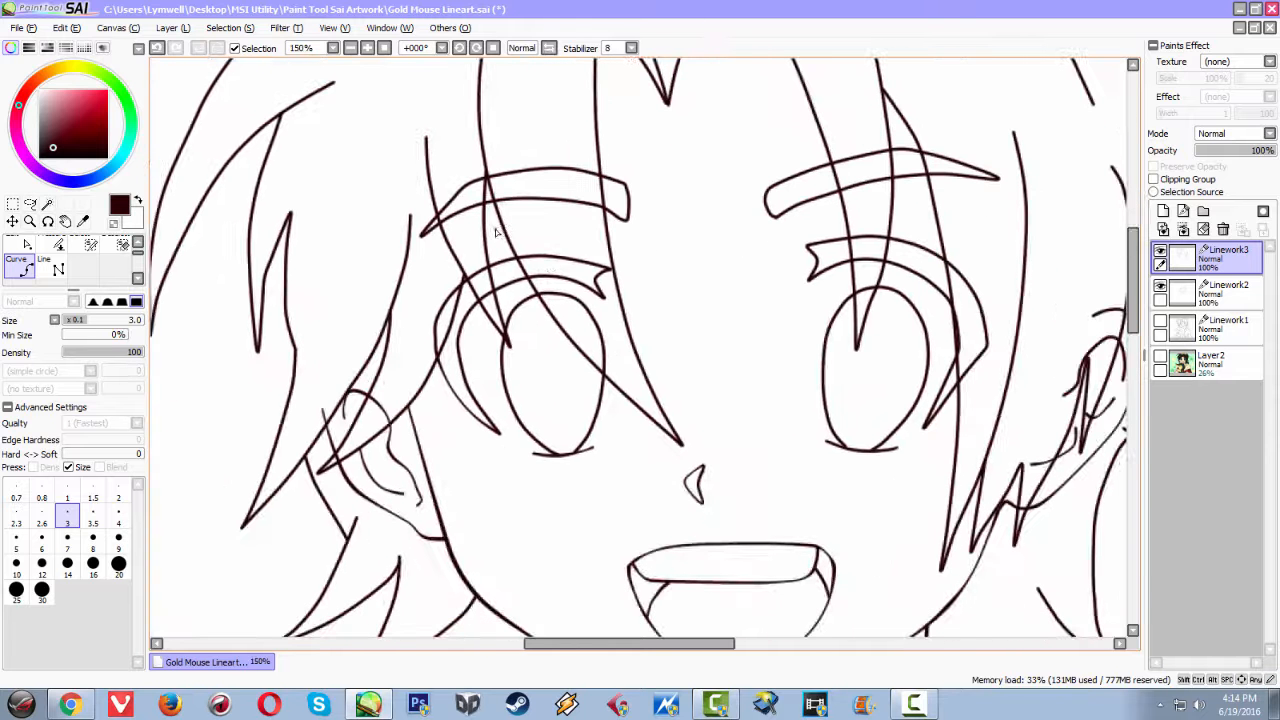
click(1160, 292)
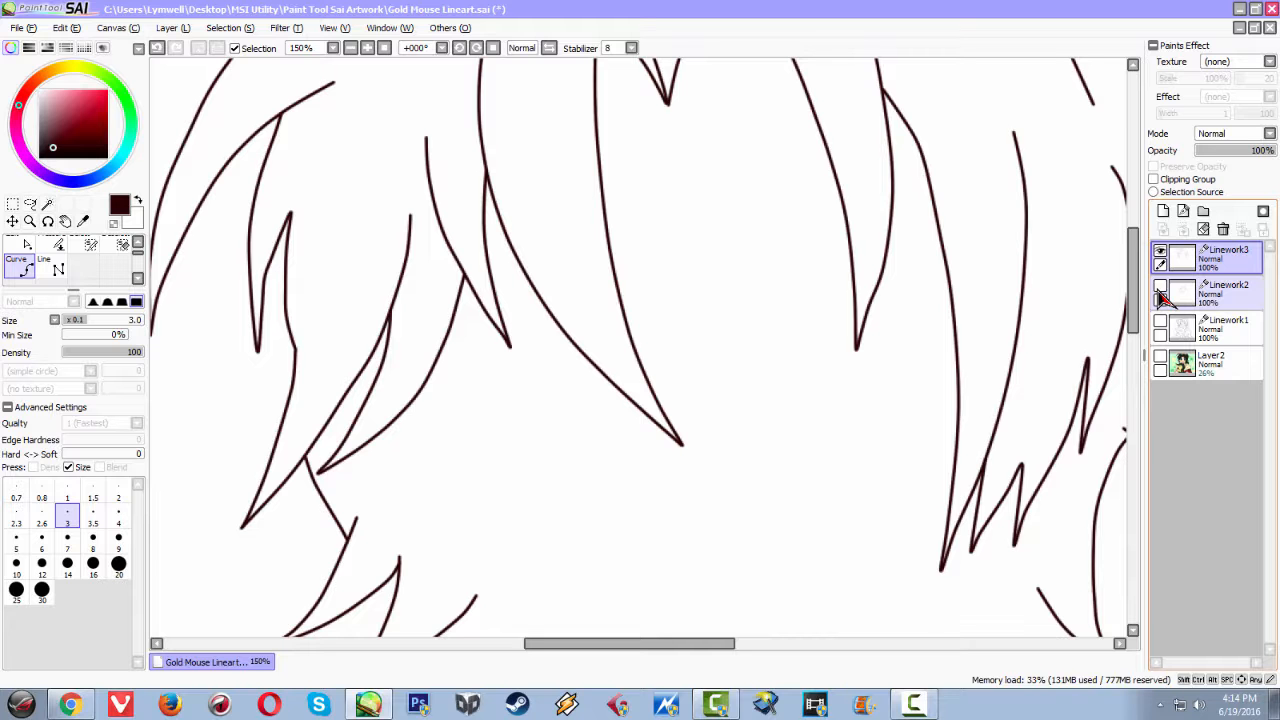
click(1160, 292)
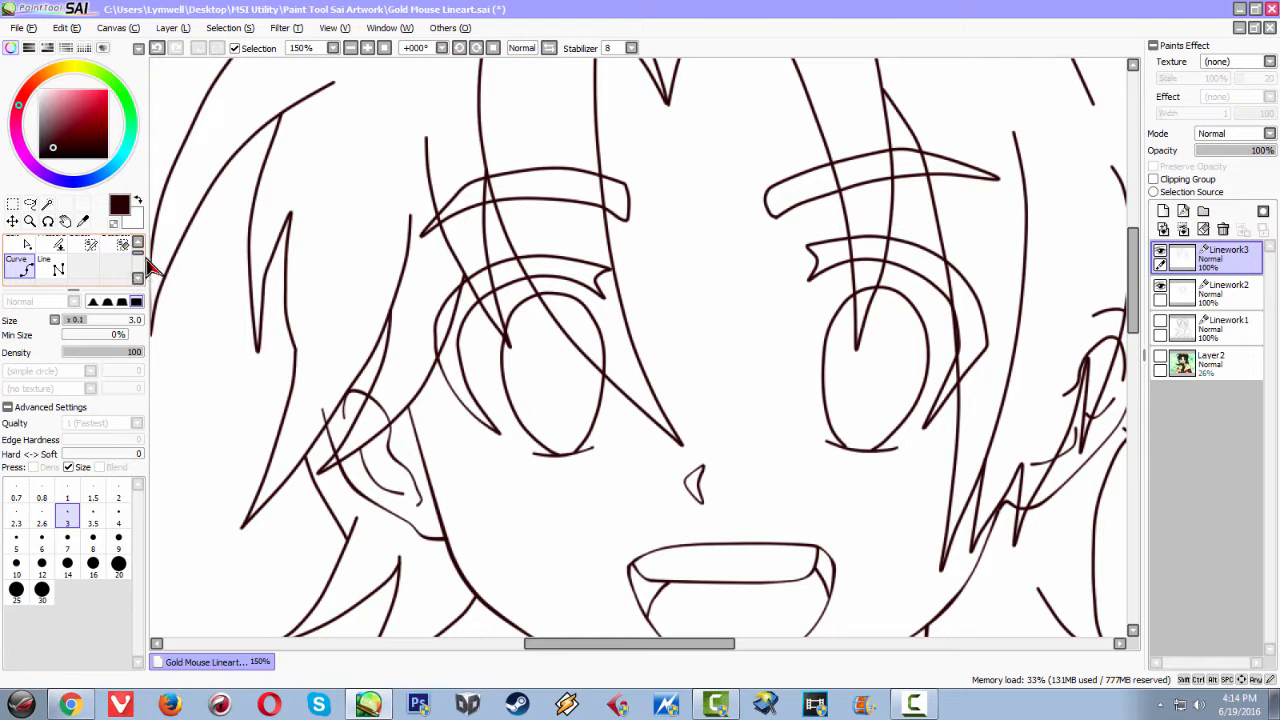
Erase the upper eyelash lines on Linework2 where the large fringe lock covers them, with the size 5.3 Eraser
scroll(143, 262, up, 2)
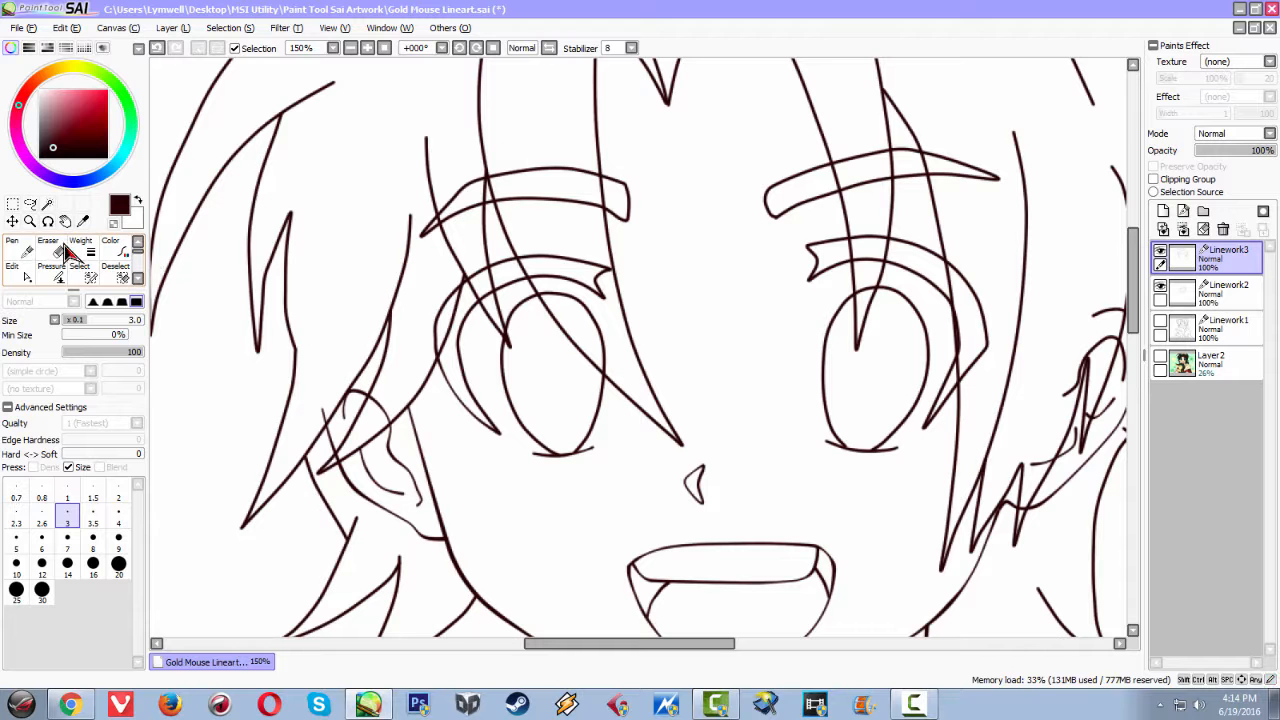
click(60, 250)
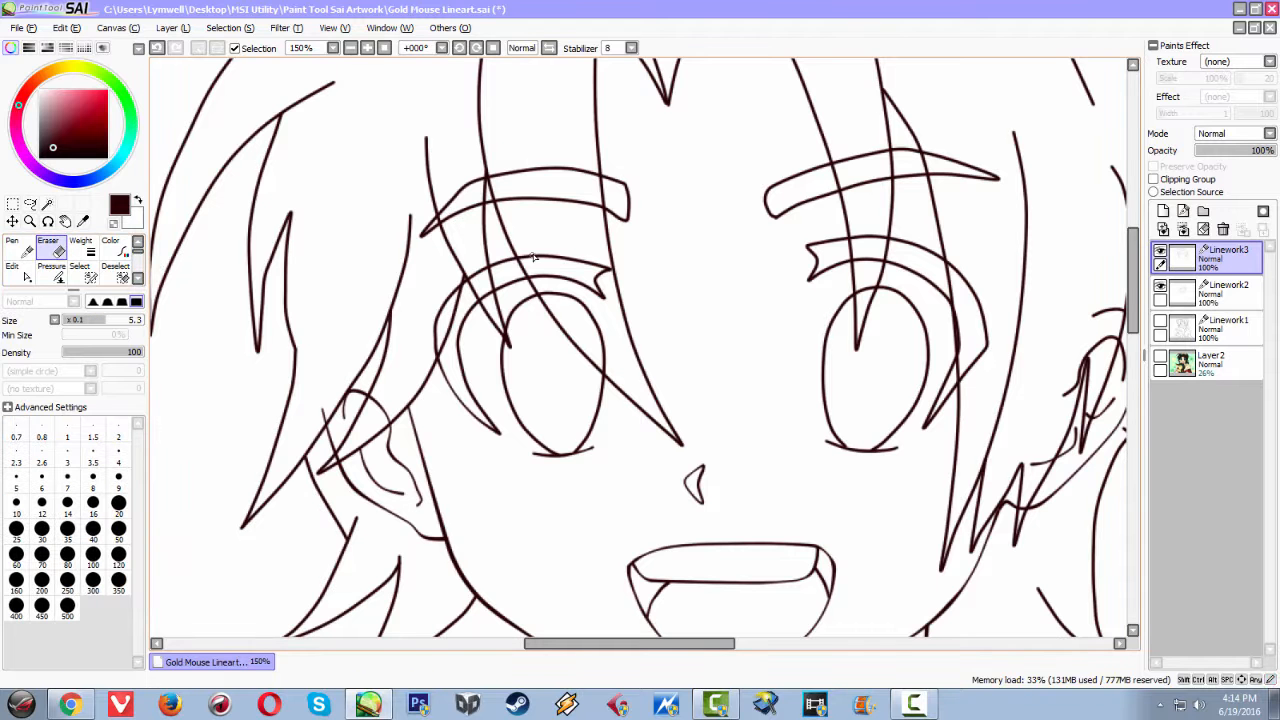
scroll(533, 258, down, 3)
scroll(533, 258, up, 7)
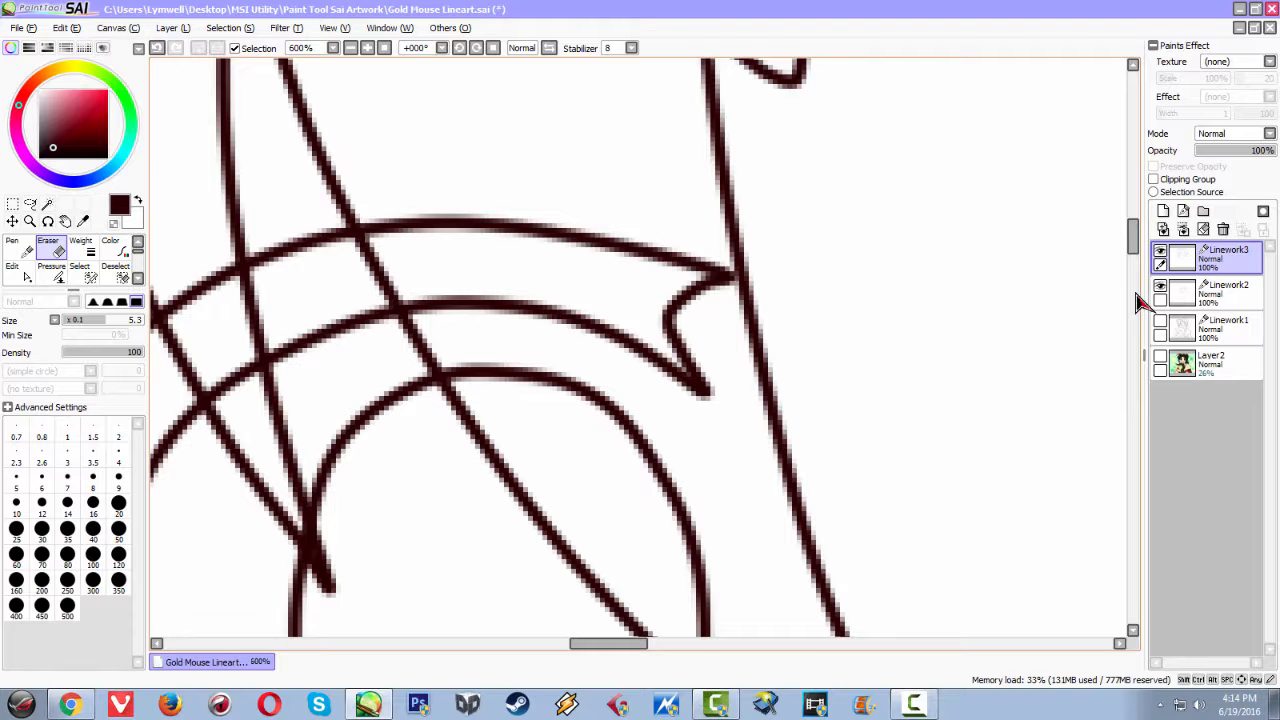
click(1183, 295)
mouse_move(357, 213)
mouse_down()
mouse_move(427, 319)
mouse_move(383, 197)
mouse_move(388, 227)
mouse_move(478, 319)
mouse_move(486, 216)
mouse_move(472, 257)
mouse_move(546, 214)
mouse_move(520, 277)
mouse_move(551, 323)
mouse_move(581, 340)
mouse_move(591, 300)
mouse_move(614, 349)
mouse_move(648, 357)
mouse_move(660, 251)
mouse_move(705, 266)
mouse_move(666, 309)
mouse_move(657, 363)
mouse_move(680, 359)
mouse_up()
Erase the part of the same eye's iris outline that lies inside the large fringe lock
mouse_move(612, 454)
mouse_down()
mouse_move(593, 425)
mouse_move(586, 308)
mouse_up()
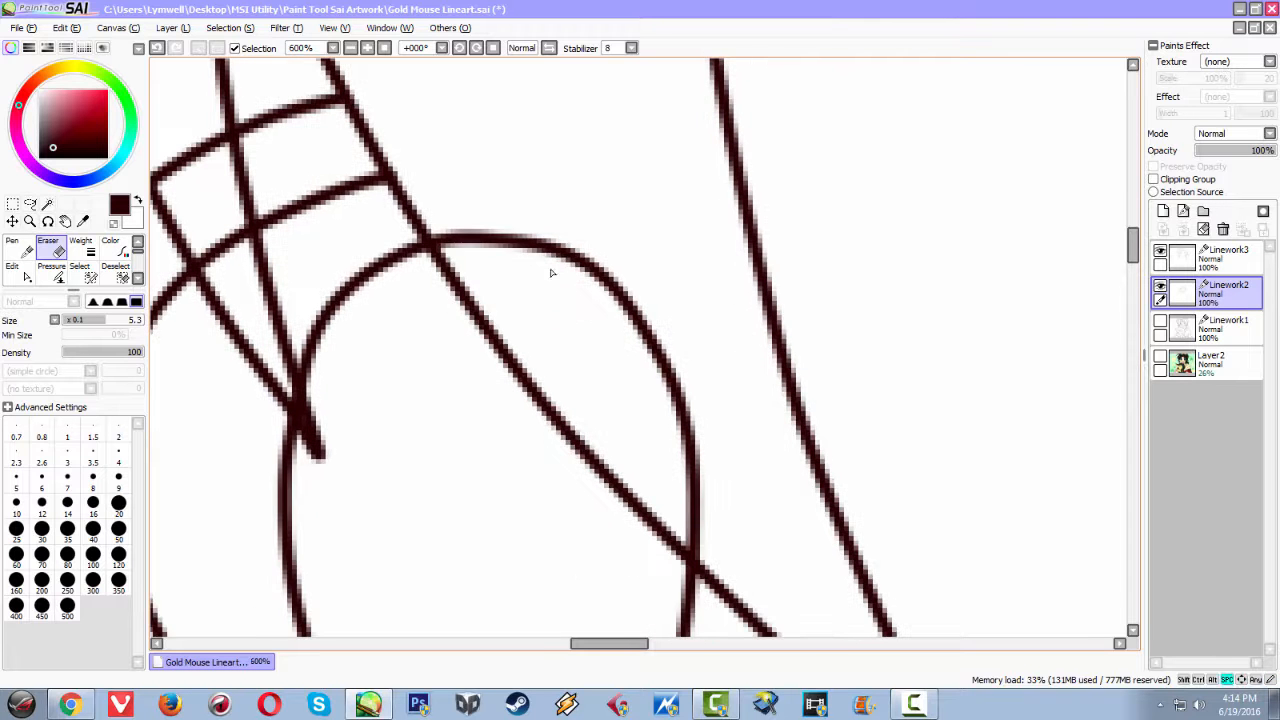
mouse_move(438, 230)
mouse_down()
mouse_move(543, 251)
mouse_move(506, 237)
mouse_move(612, 287)
mouse_move(690, 415)
mouse_up()
mouse_move(649, 259)
mouse_down()
mouse_move(655, 347)
mouse_move(699, 508)
mouse_move(643, 285)
mouse_move(634, 336)
mouse_move(656, 378)
mouse_up()
scroll(522, 313, down, 2)
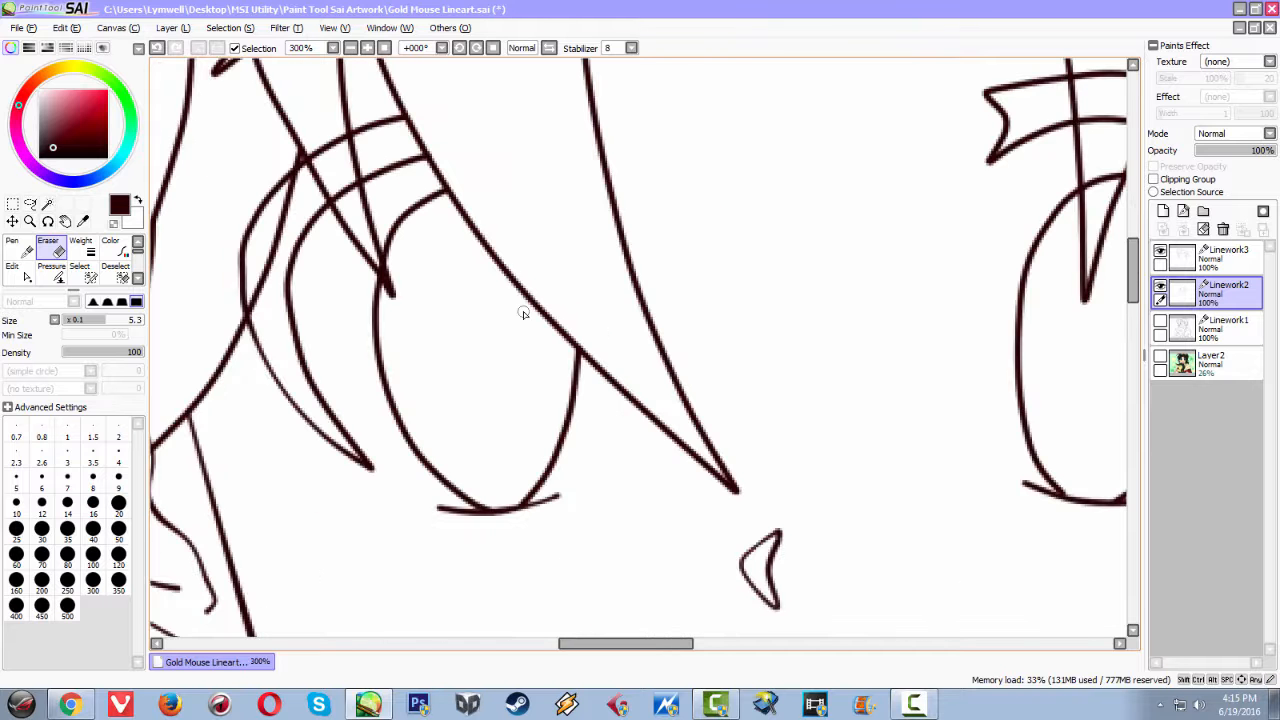
scroll(522, 313, down, 2)
Erase the outer eyelash curve where it passes behind the side lock beside the eye
scroll(525, 305, up, 4)
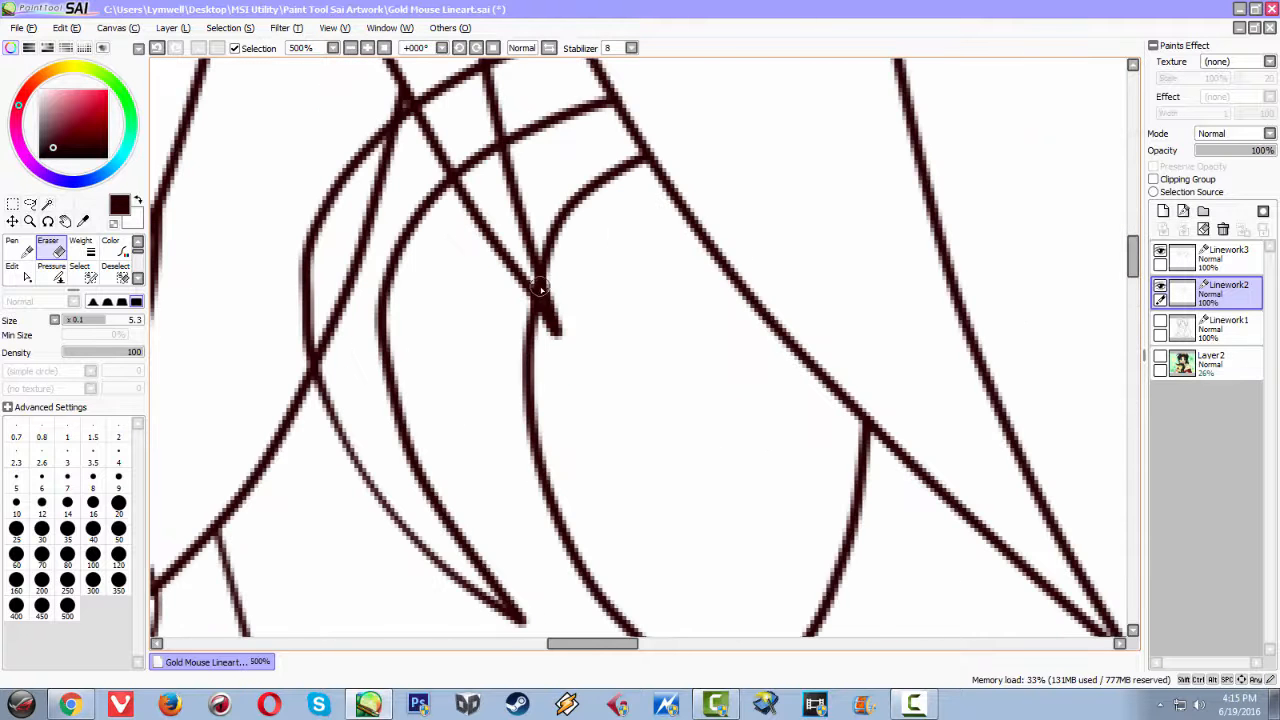
scroll(550, 374, down, 3)
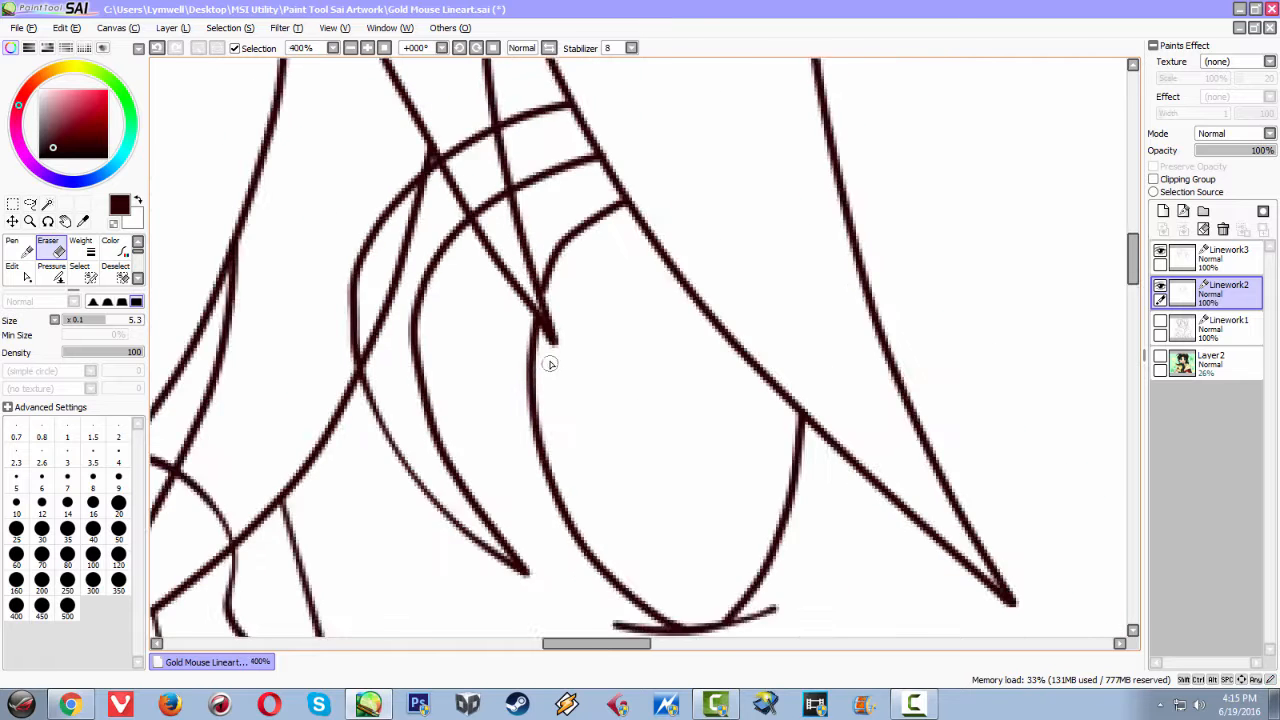
scroll(516, 331, up, 3)
mouse_move(526, 228)
mouse_down()
mouse_move(515, 266)
mouse_move(441, 366)
mouse_move(450, 376)
mouse_move(468, 335)
mouse_move(446, 452)
mouse_up()
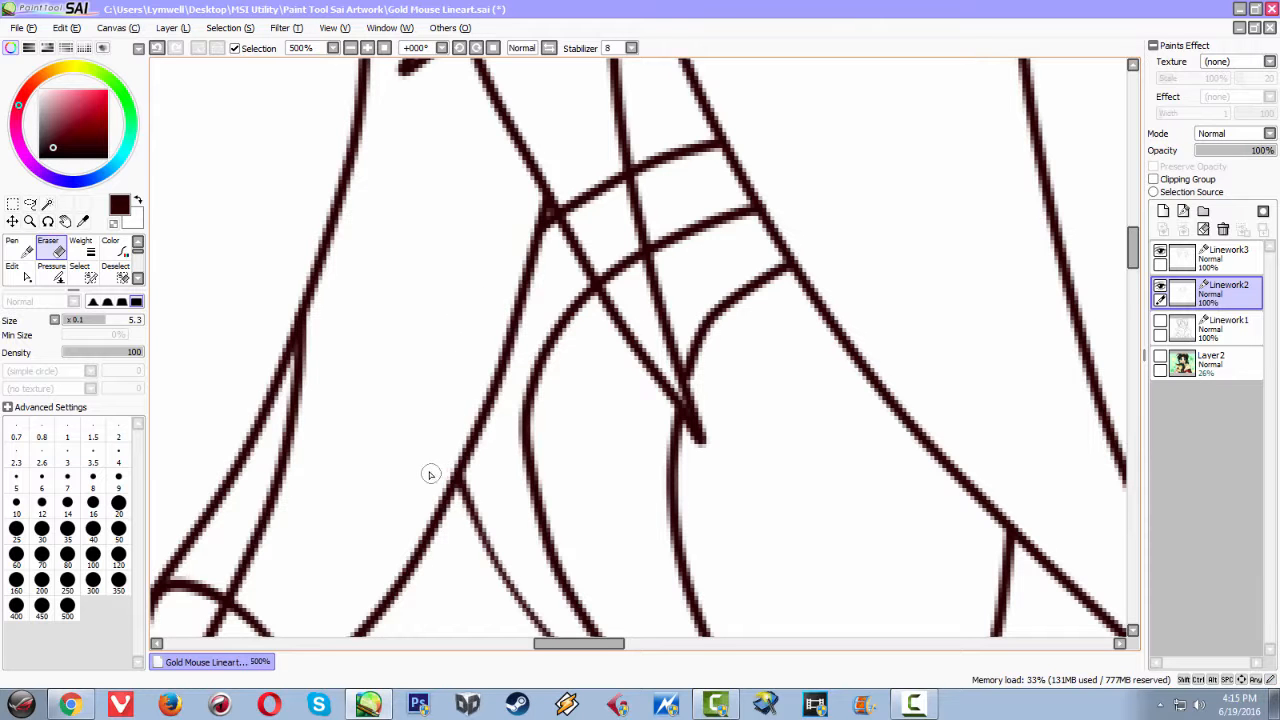
Erase the eyelash line segments that lie inside the small fringe lock over the eye
scroll(430, 440, down, 3)
scroll(430, 353, up, 3)
scroll(544, 432, up, 3)
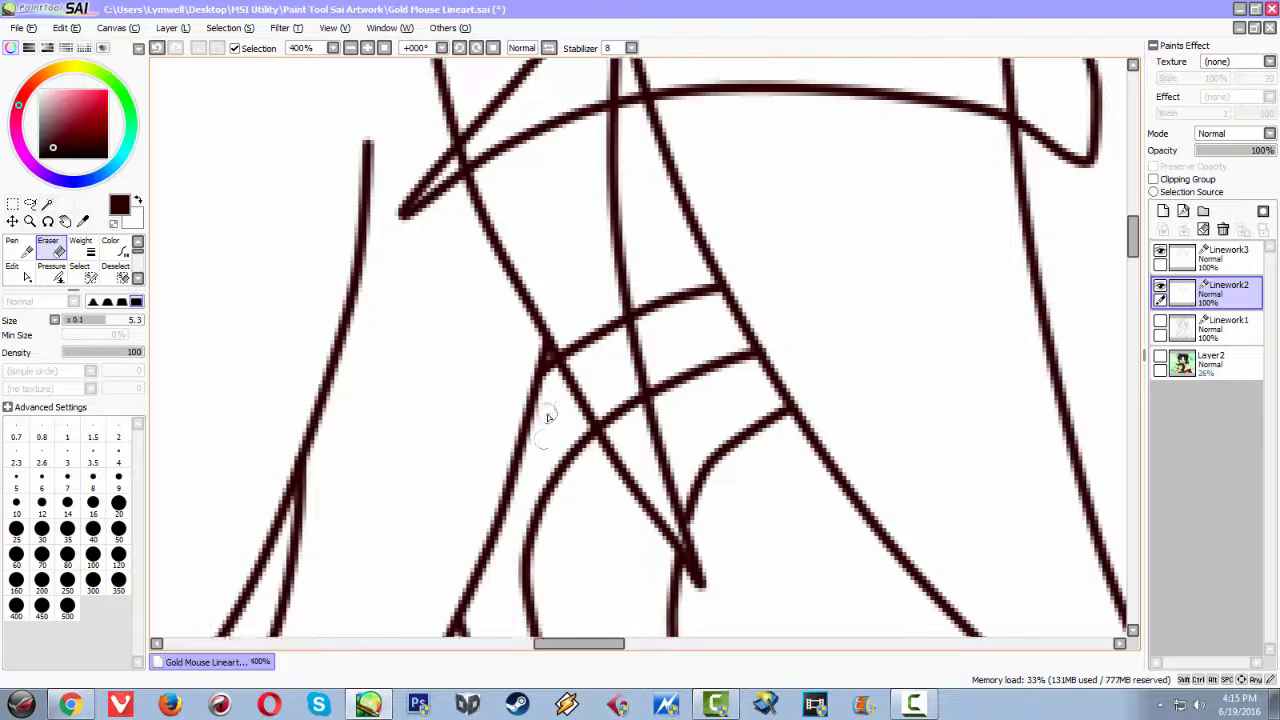
mouse_move(586, 289)
mouse_down()
mouse_move(605, 345)
mouse_move(580, 356)
mouse_move(562, 326)
mouse_move(566, 338)
mouse_move(581, 305)
mouse_move(634, 285)
mouse_move(674, 464)
mouse_move(648, 400)
mouse_move(617, 446)
mouse_up()
scroll(617, 446, down, 4)
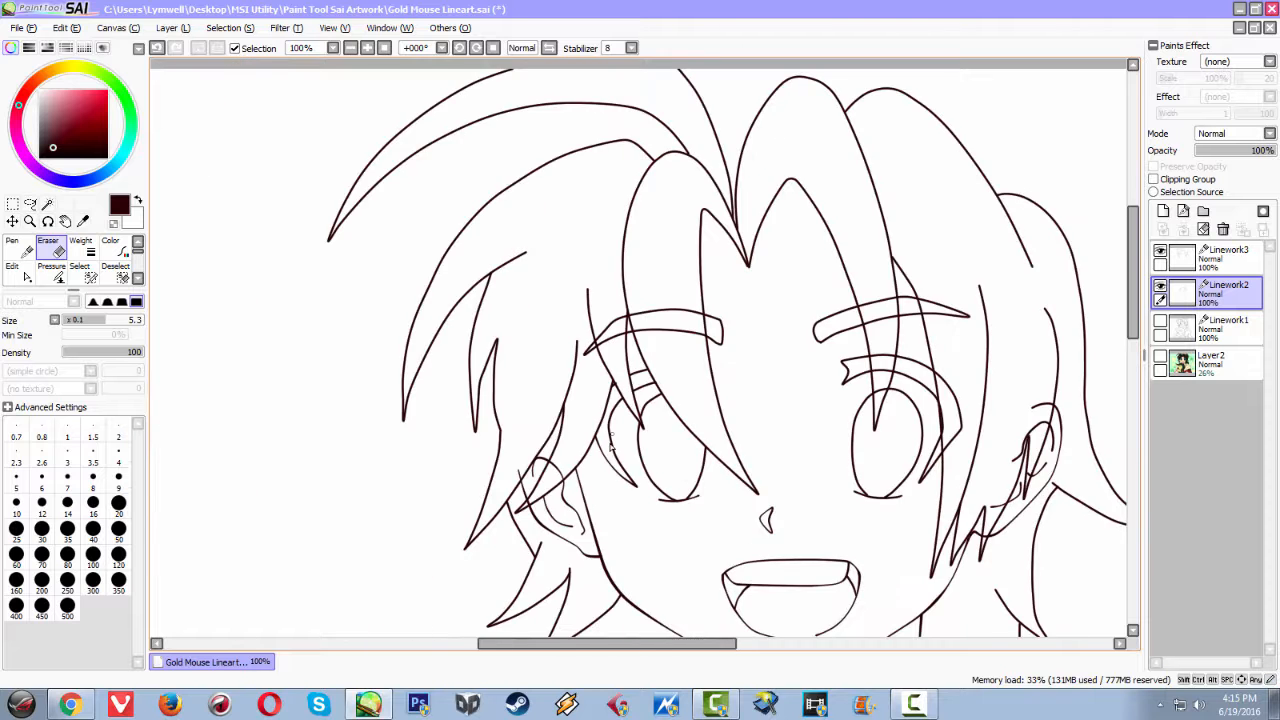
Erase the ends of the ear's upper rim and inner fold where the side lock covers them
scroll(590, 483, up, 5)
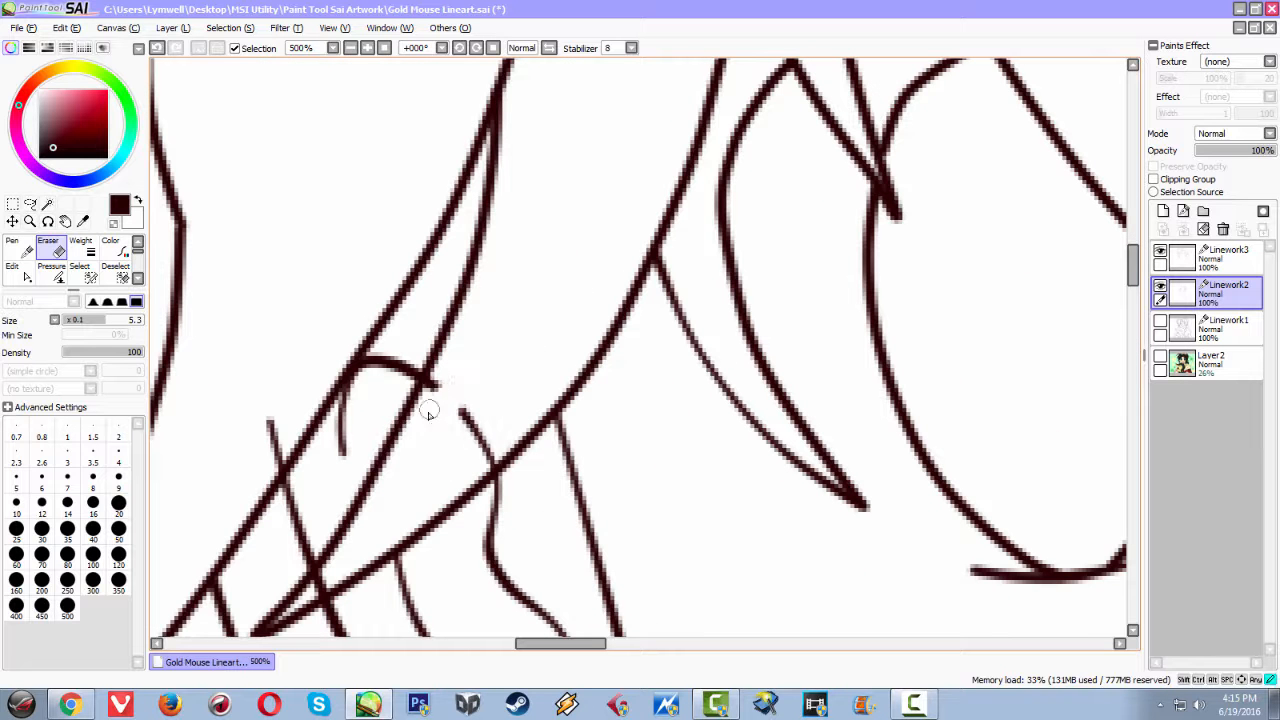
drag(442, 377, 463, 421)
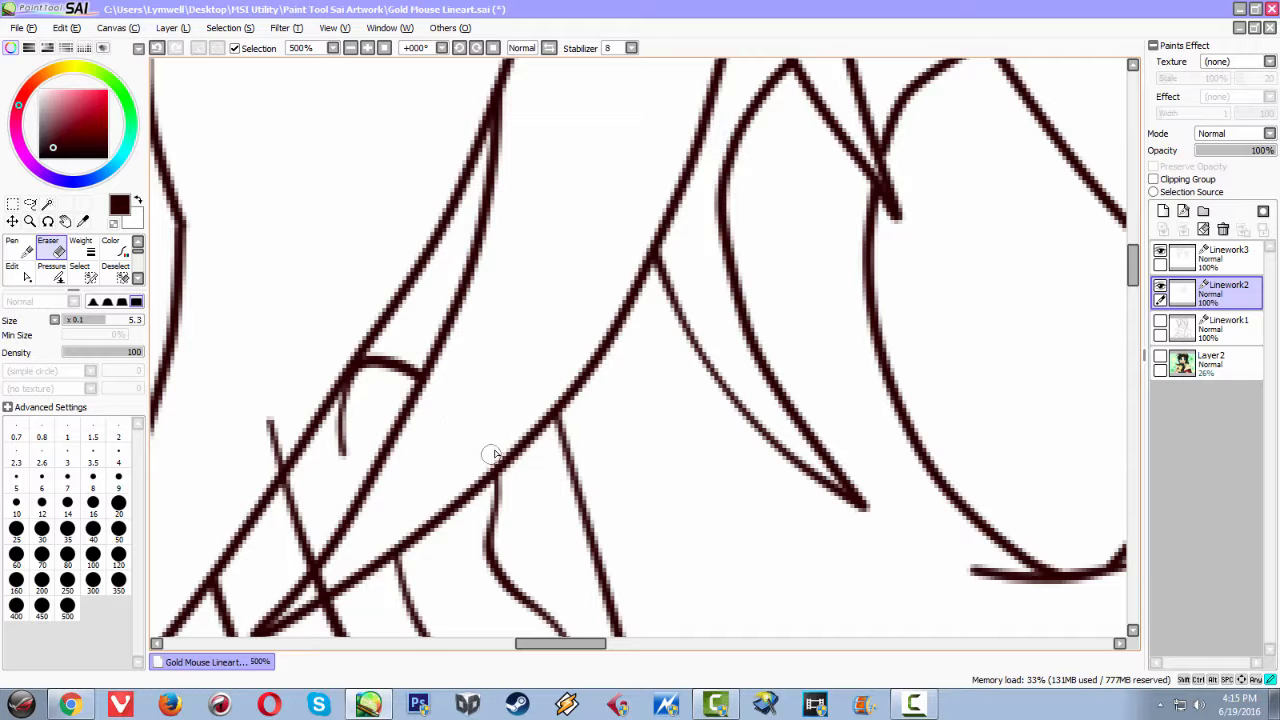
scroll(488, 405, down, 4)
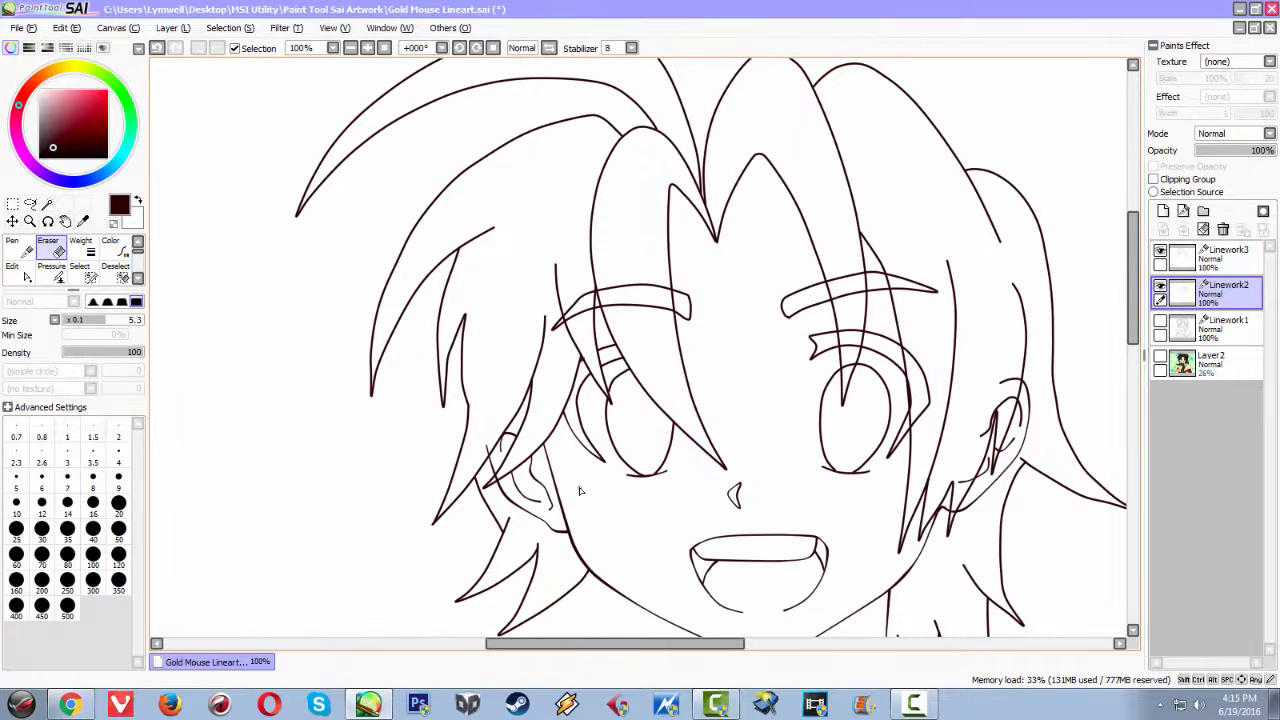
Erase the ear's outer outline above the hair edge and inside the side lock's pointed tip
scroll(580, 490, down, 2)
scroll(506, 523, up, 5)
drag(686, 357, 352, 414)
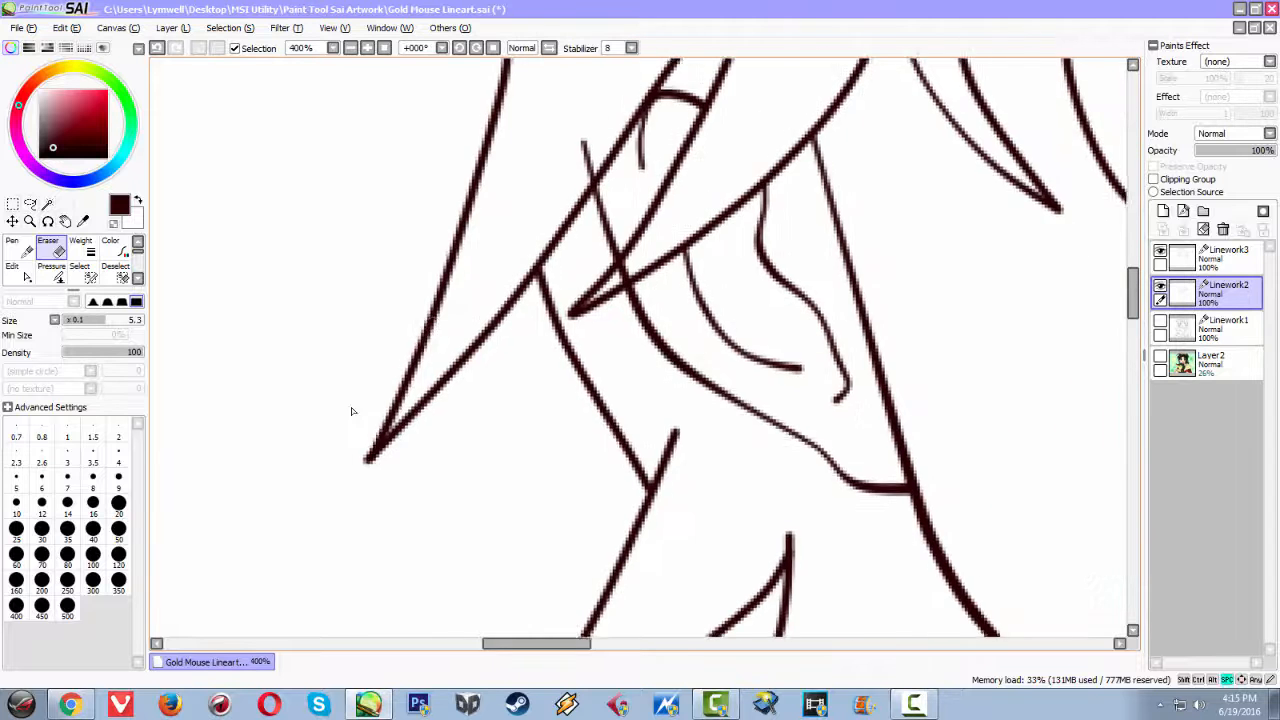
scroll(563, 280, up, 3)
mouse_move(508, 152)
mouse_down()
mouse_move(473, 205)
mouse_move(522, 142)
mouse_move(520, 205)
mouse_up()
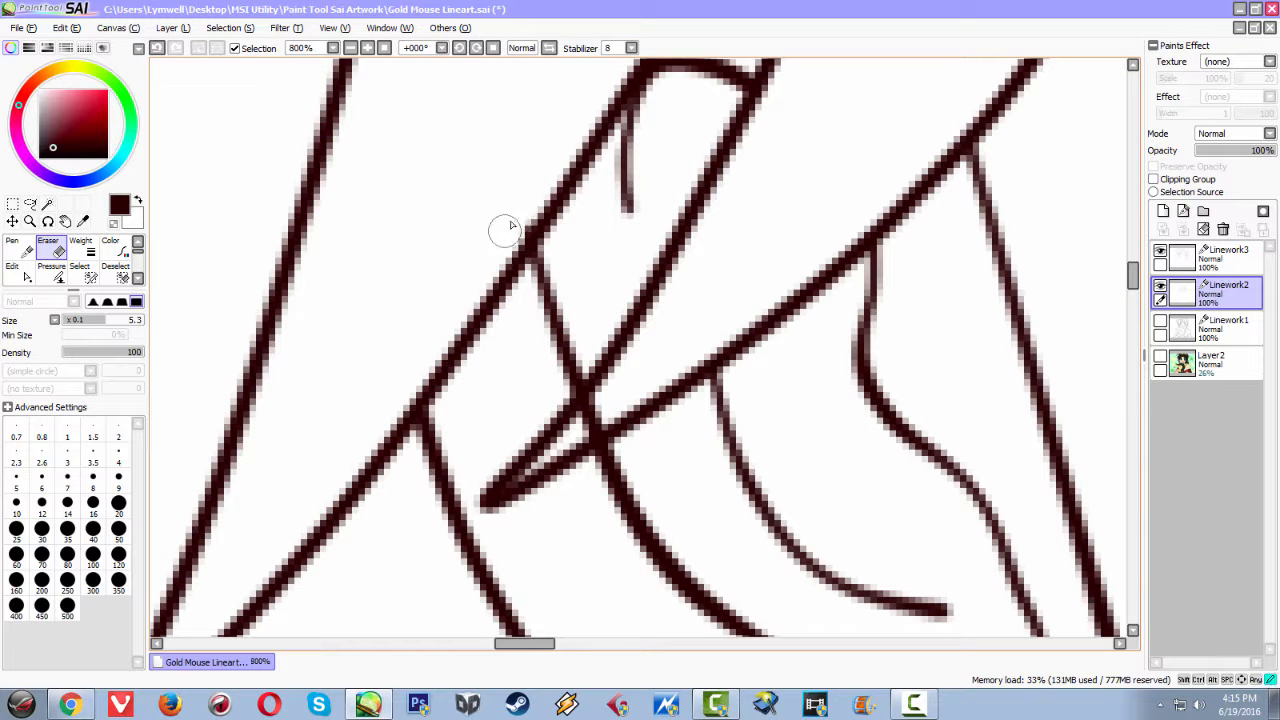
scroll(683, 389, down, 2)
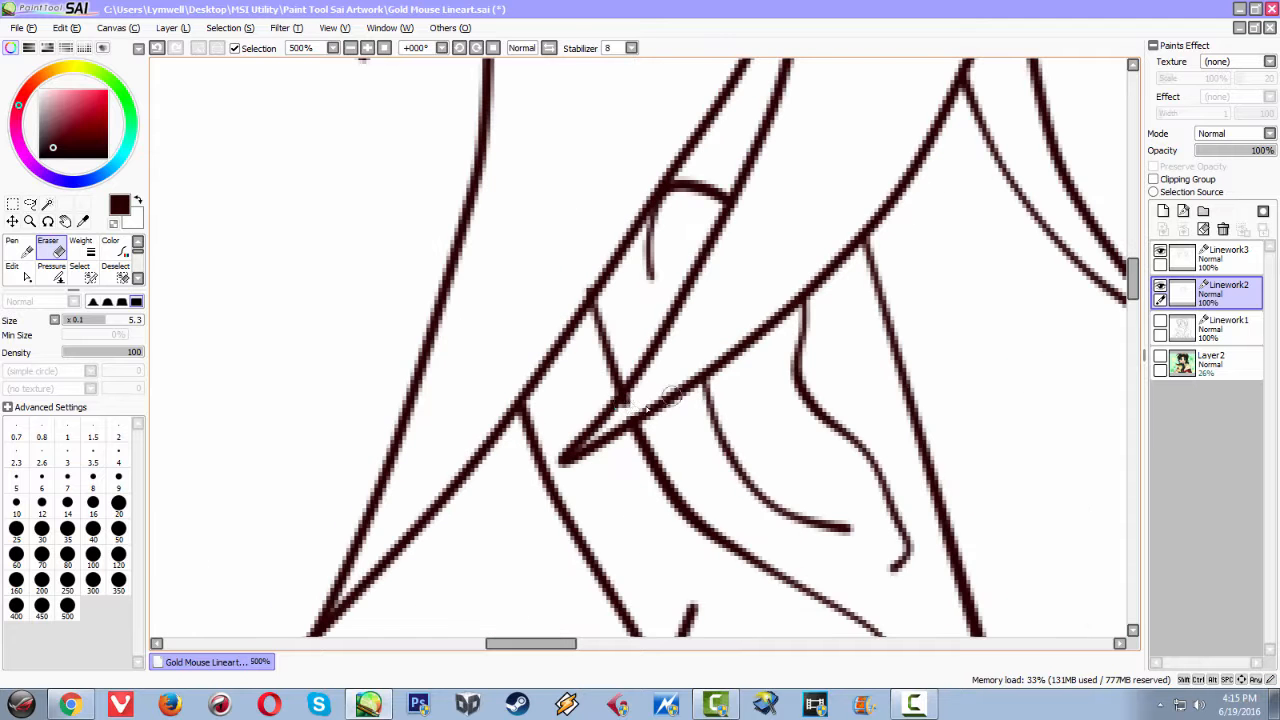
scroll(632, 402, up, 2)
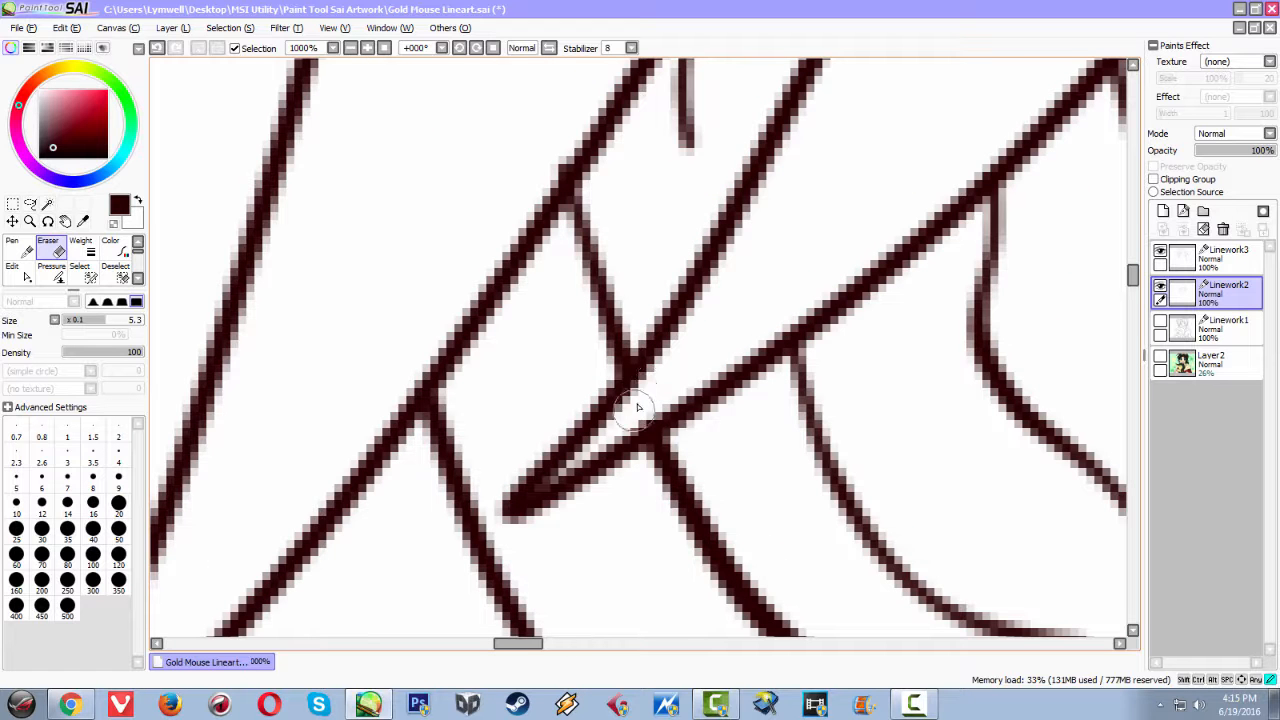
scroll(730, 375, down, 6)
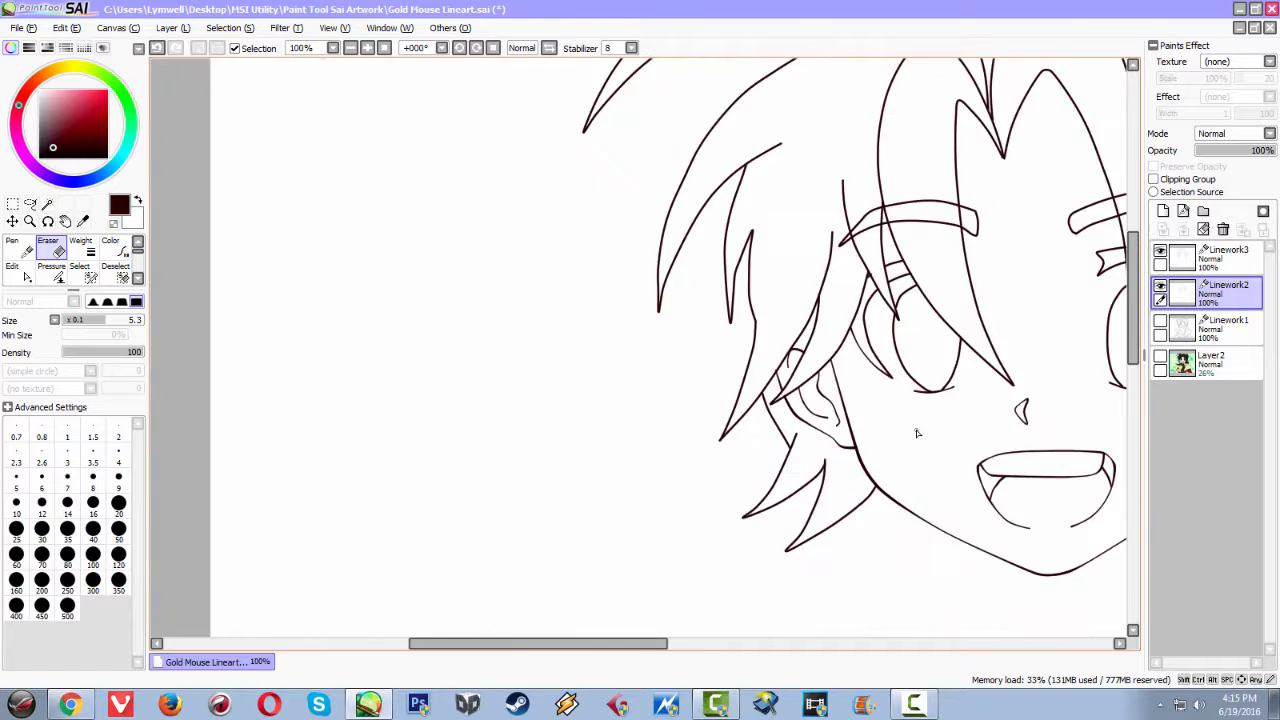
Erase the left eyebrow's outer tip where it extends past the thin hair strand, using an eraser size of 2.3
scroll(896, 410, down, 2)
scroll(590, 315, up, 4)
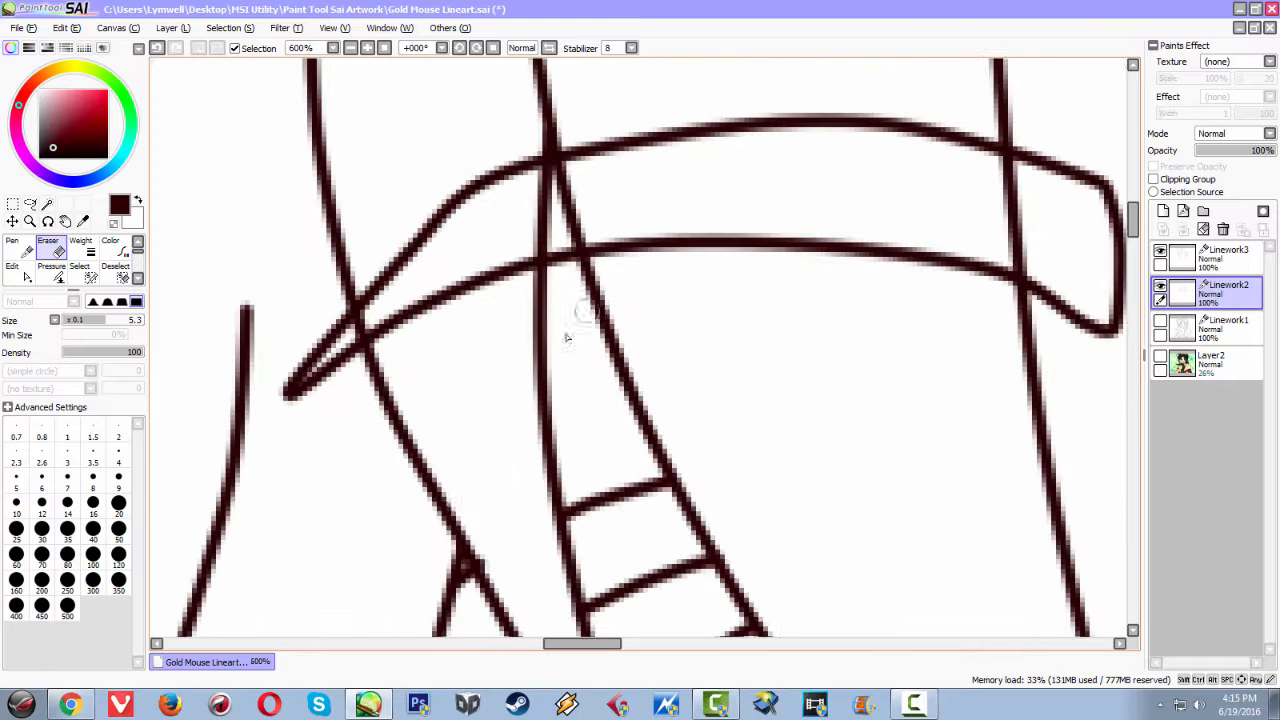
scroll(479, 505, up, 2)
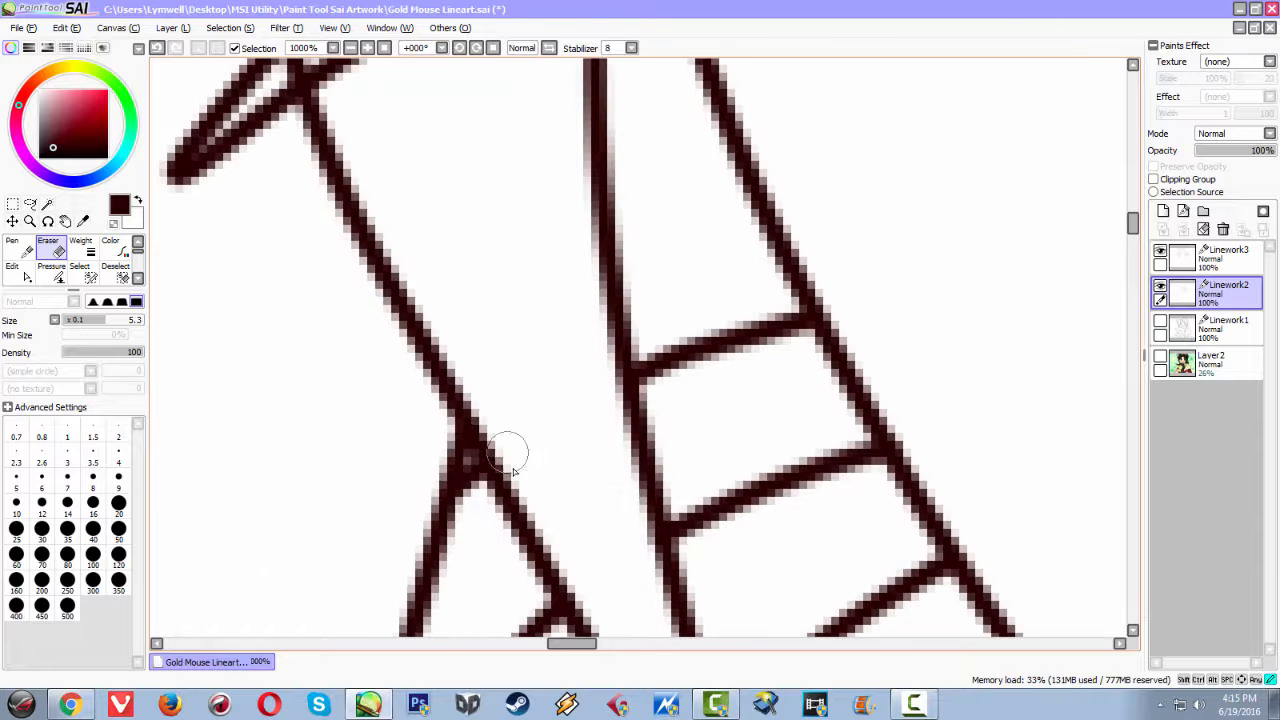
drag(407, 148, 517, 440)
drag(387, 364, 395, 334)
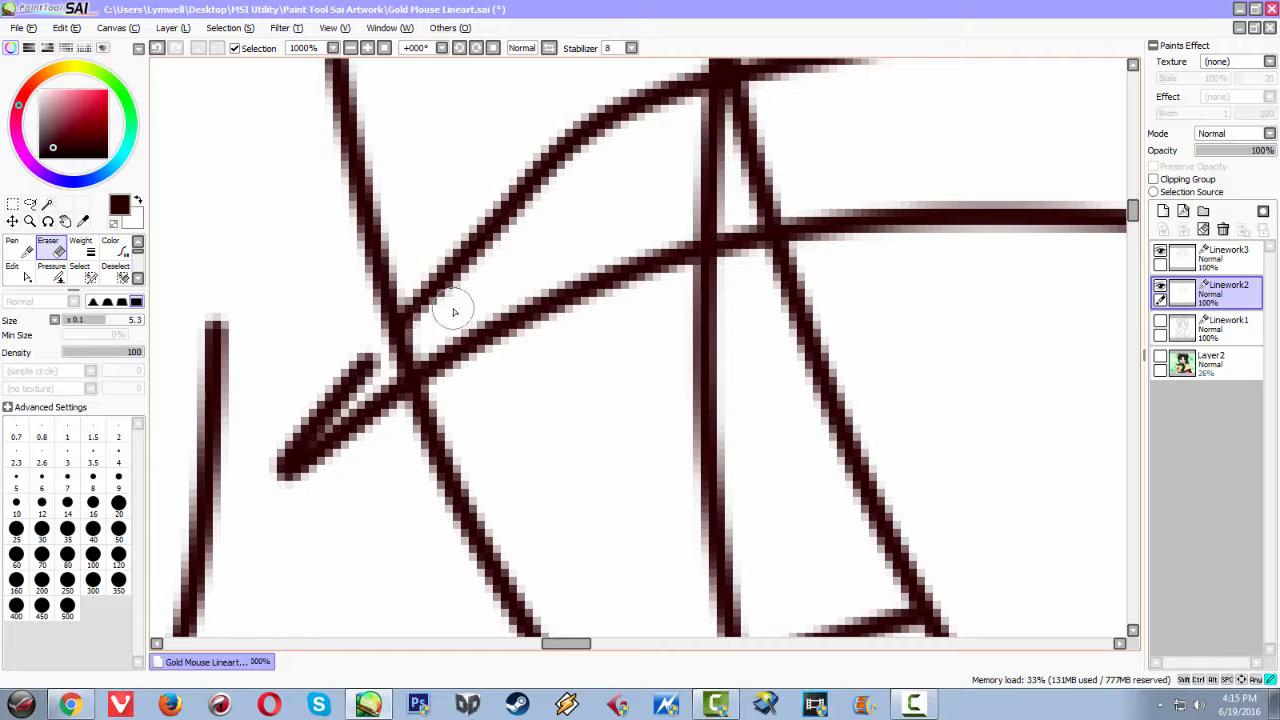
key(ctrl+z)
drag(470, 324, 423, 337)
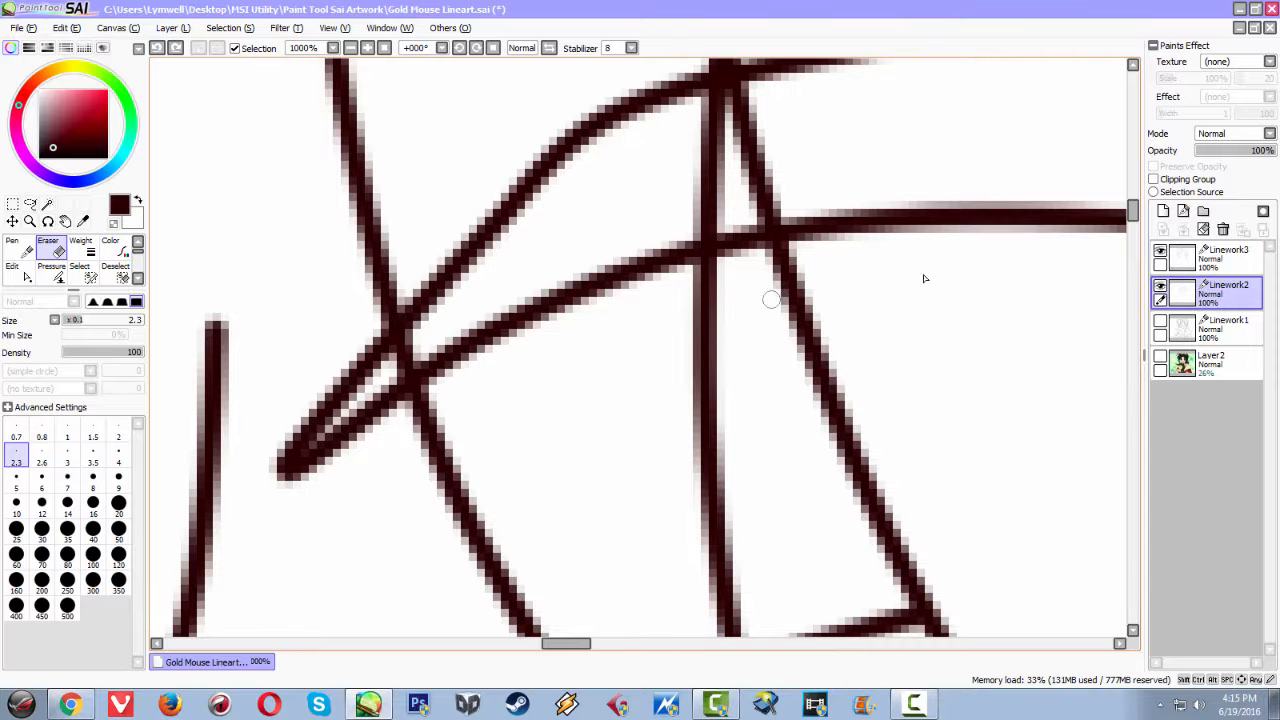
scroll(533, 367, down, 2)
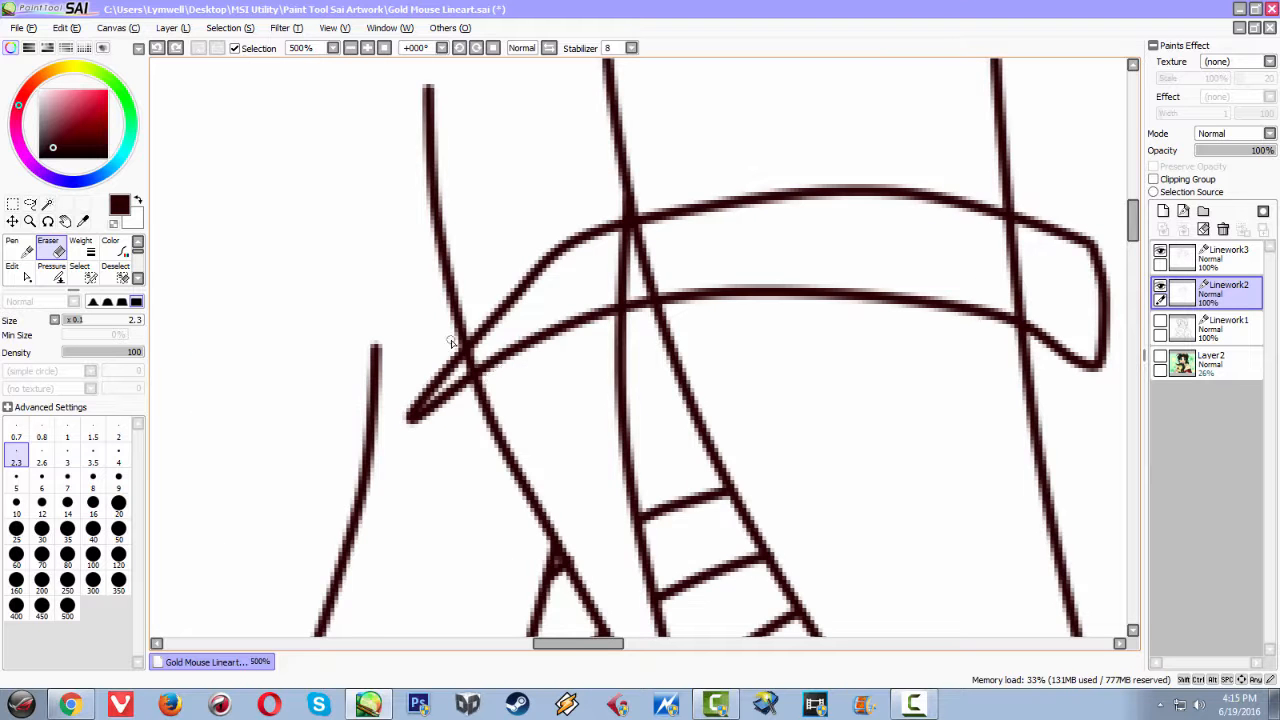
scroll(456, 353, up, 2)
mouse_move(447, 360)
mouse_down()
mouse_move(476, 438)
mouse_move(438, 350)
mouse_move(462, 366)
mouse_move(429, 377)
mouse_move(371, 493)
mouse_move(414, 492)
mouse_up()
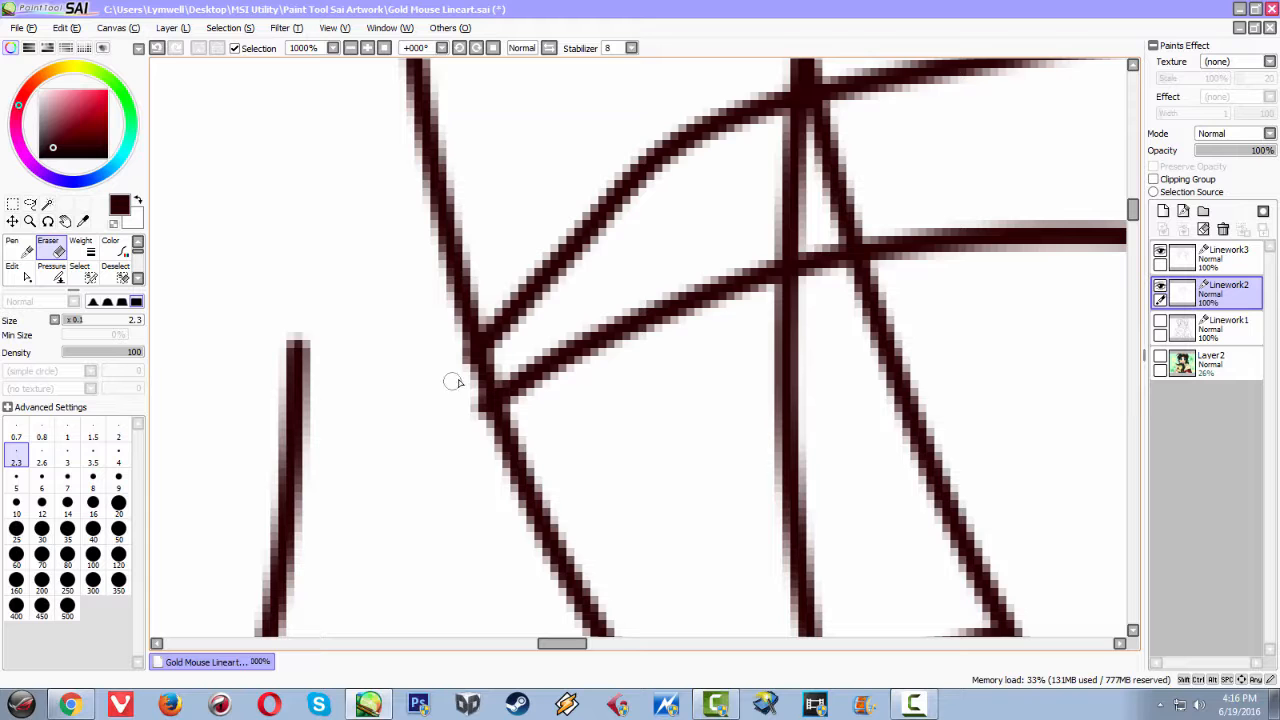
Erase the left eyebrow's lines between the thin outer strand and the large fringe lock, enlarging the eraser to 5.3
ctrl+alt+click(592, 444)
ctrl+alt+click(657, 429)
drag(585, 382, 432, 497)
mouse_move(360, 422)
mouse_down()
mouse_move(342, 463)
mouse_move(371, 523)
mouse_move(367, 410)
mouse_move(364, 442)
mouse_move(347, 428)
mouse_move(386, 494)
mouse_move(385, 465)
mouse_move(353, 515)
mouse_move(417, 474)
mouse_up()
key(ctrl+alt)
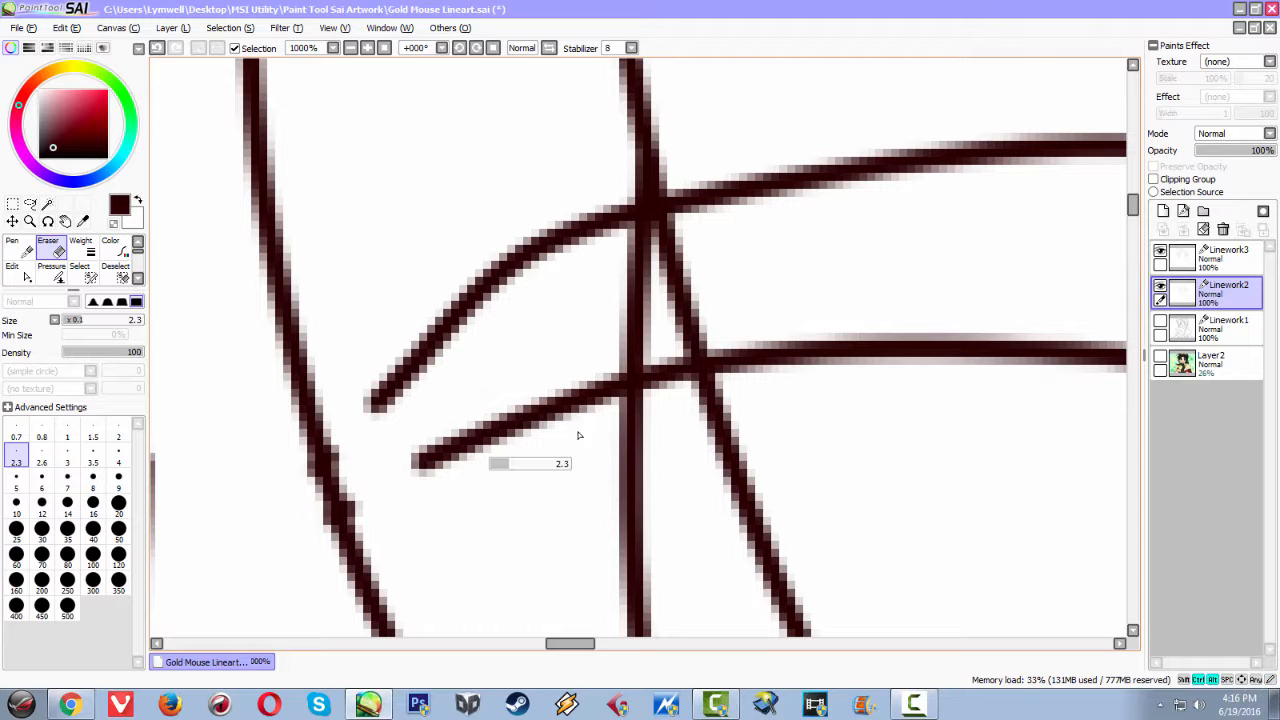
drag(535, 472, 558, 474)
mouse_move(405, 352)
mouse_down()
mouse_move(389, 408)
mouse_move(416, 296)
mouse_move(448, 366)
mouse_move(416, 480)
mouse_move(520, 434)
mouse_move(494, 290)
mouse_move(568, 255)
mouse_move(612, 212)
mouse_move(600, 374)
mouse_move(558, 396)
mouse_up()
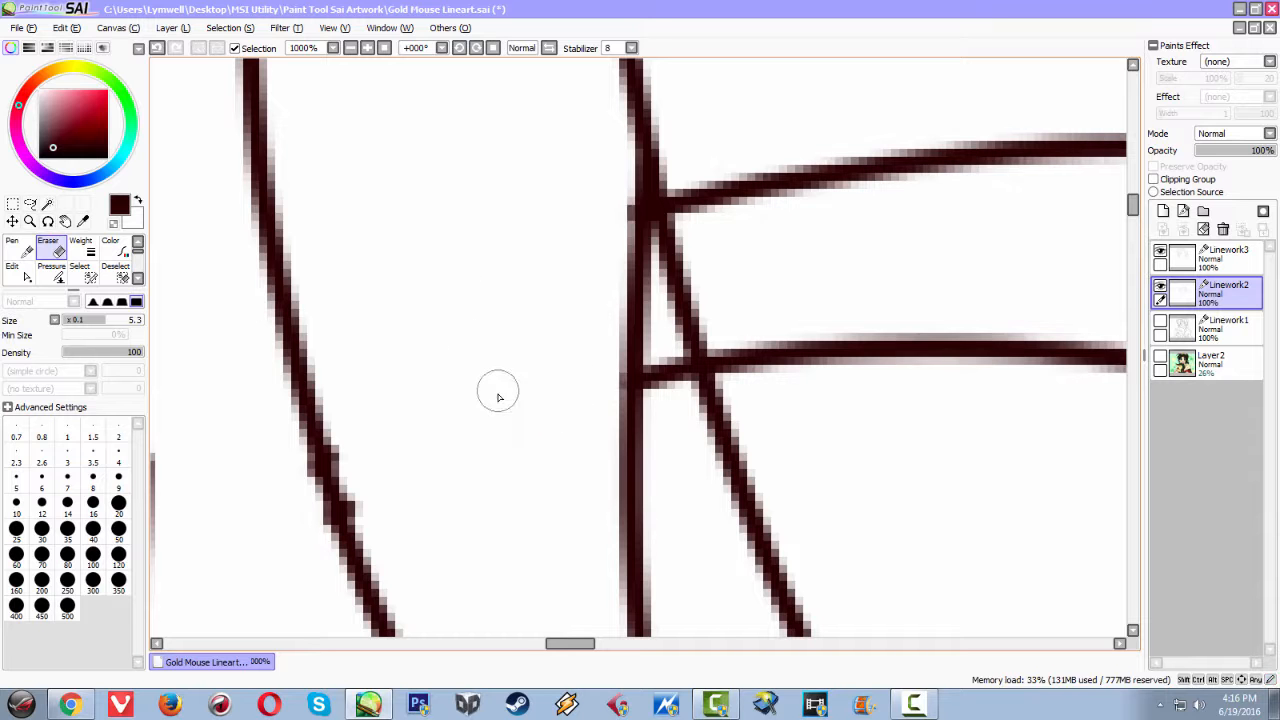
Erase the upper and lower lines of the left eyebrow where they cross the inside of the large fringe lock
scroll(494, 389, down, 3)
scroll(500, 391, up, 2)
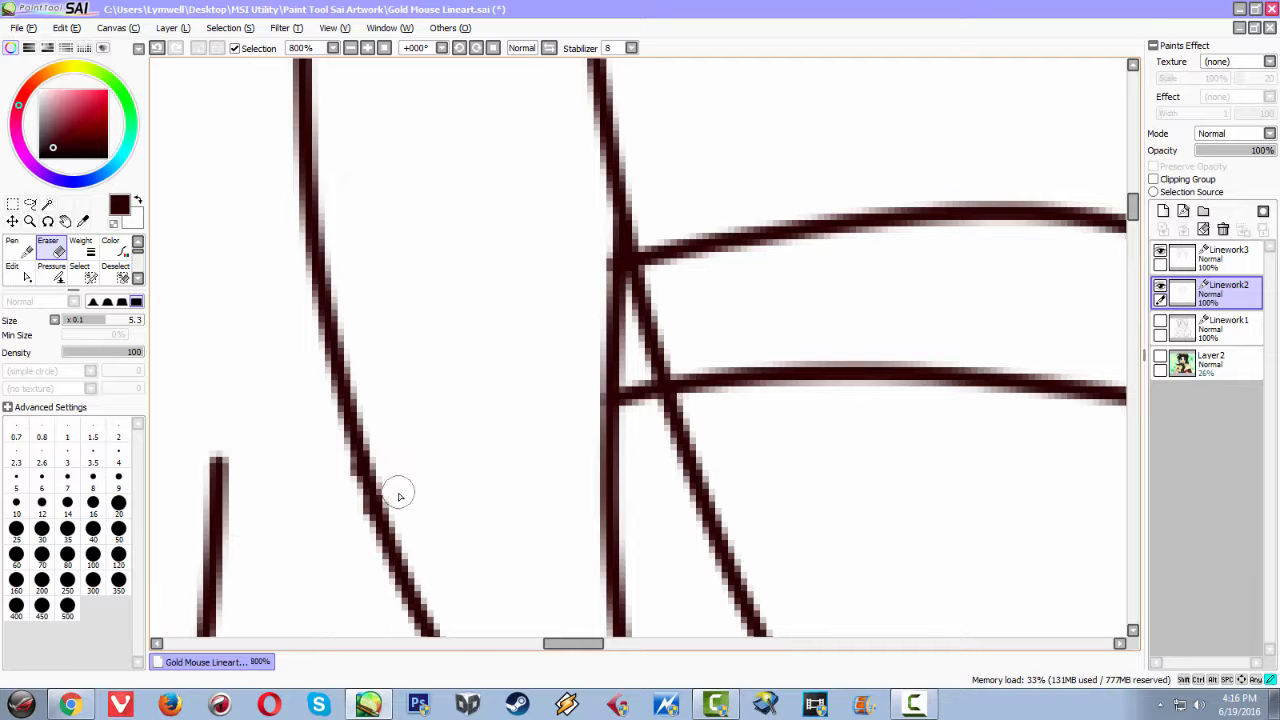
drag(521, 478, 243, 397)
scroll(763, 380, down, 3)
scroll(763, 380, up, 4)
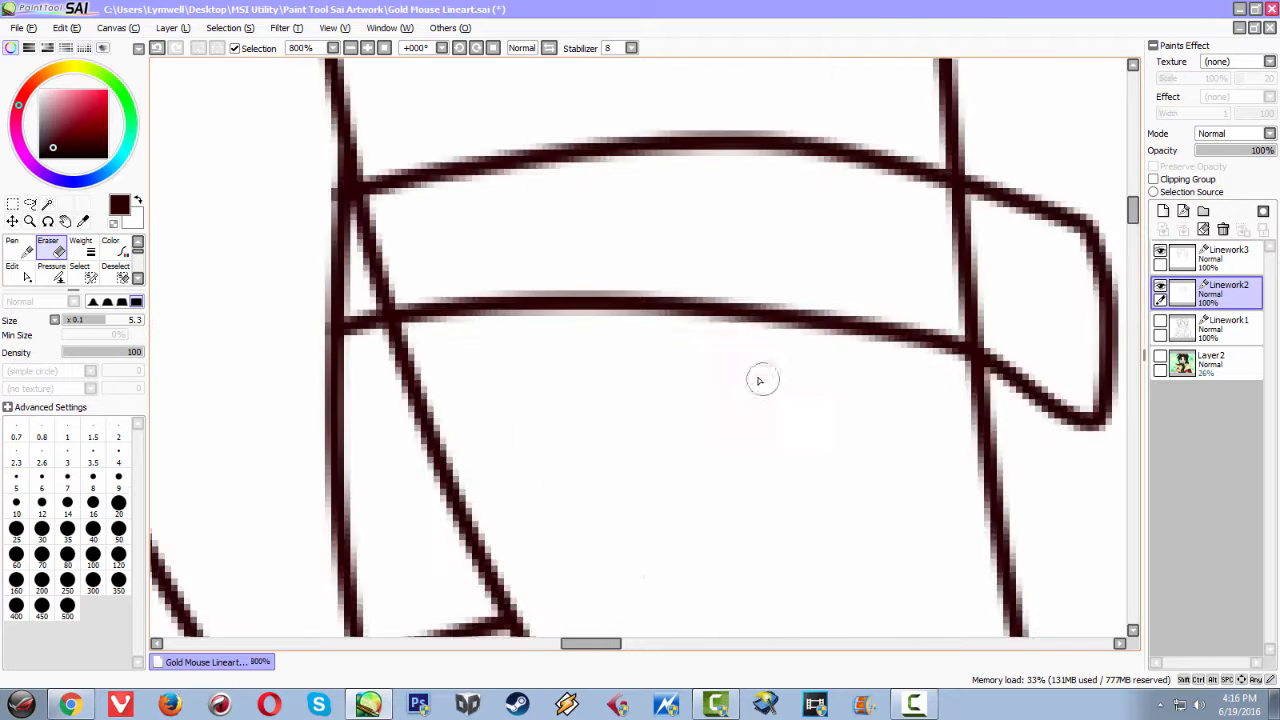
mouse_move(340, 151)
mouse_down()
mouse_move(449, 467)
mouse_move(337, 174)
mouse_up()
click(421, 368)
mouse_move(399, 352)
mouse_down()
mouse_move(406, 426)
mouse_move(388, 359)
mouse_move(420, 234)
mouse_move(460, 397)
mouse_move(429, 163)
mouse_move(570, 162)
mouse_up()
scroll(611, 269, down, 2)
mouse_move(566, 286)
mouse_down()
mouse_move(731, 286)
mouse_move(886, 306)
mouse_move(871, 337)
mouse_move(901, 343)
mouse_up()
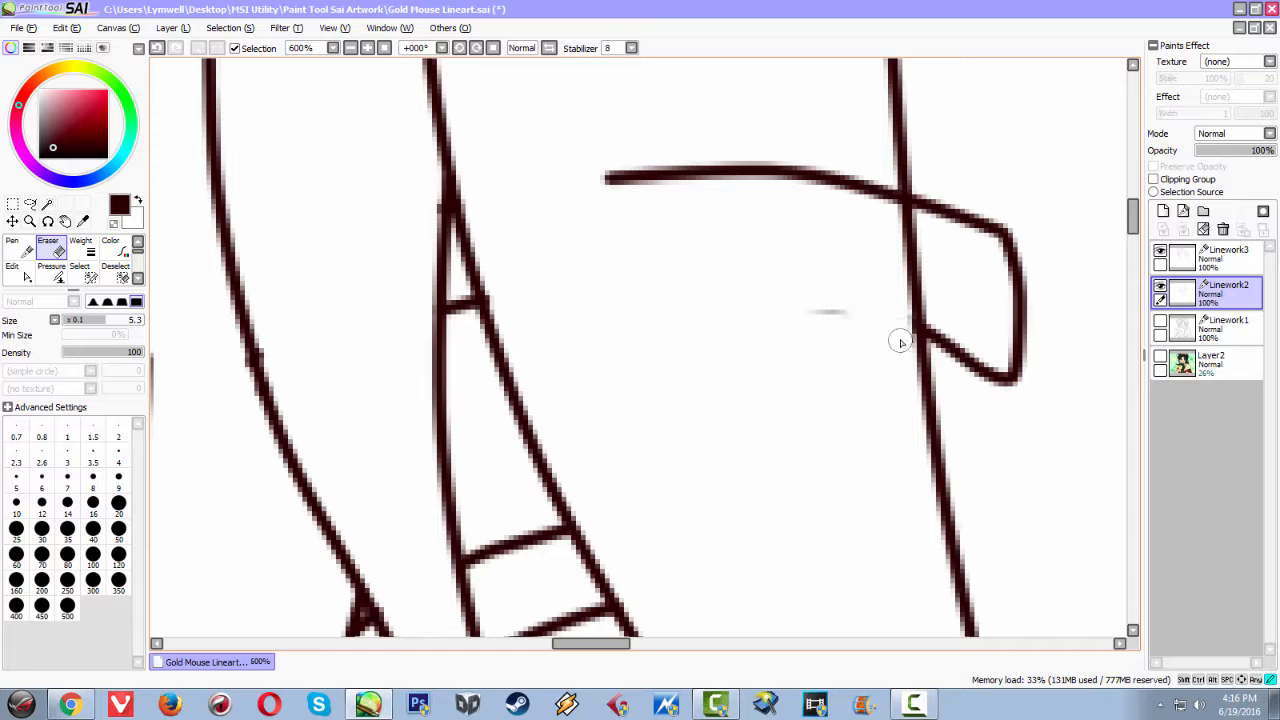
mouse_move(860, 263)
mouse_down()
mouse_move(881, 218)
mouse_move(849, 191)
mouse_move(691, 170)
mouse_move(746, 181)
mouse_up()
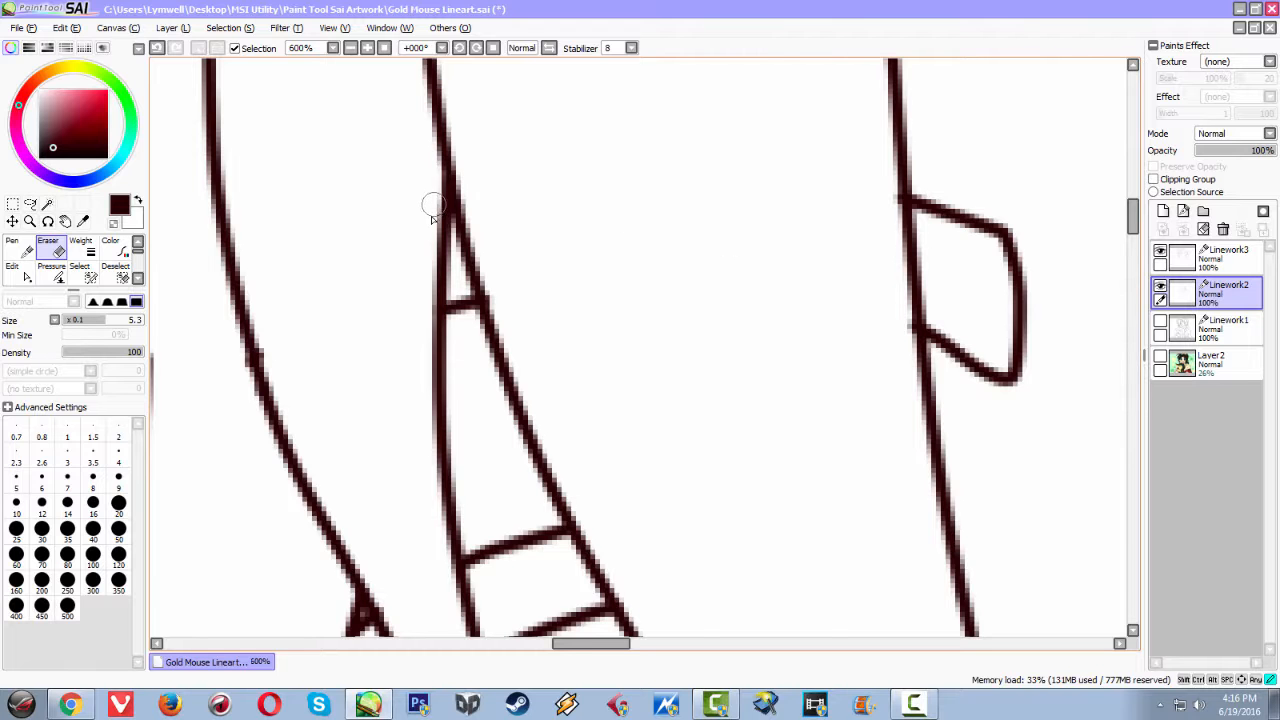
Erase the right eyebrow's upper and lower lines where they pass behind the pointed fringe lock
scroll(751, 322, down, 5)
scroll(751, 346, up, 6)
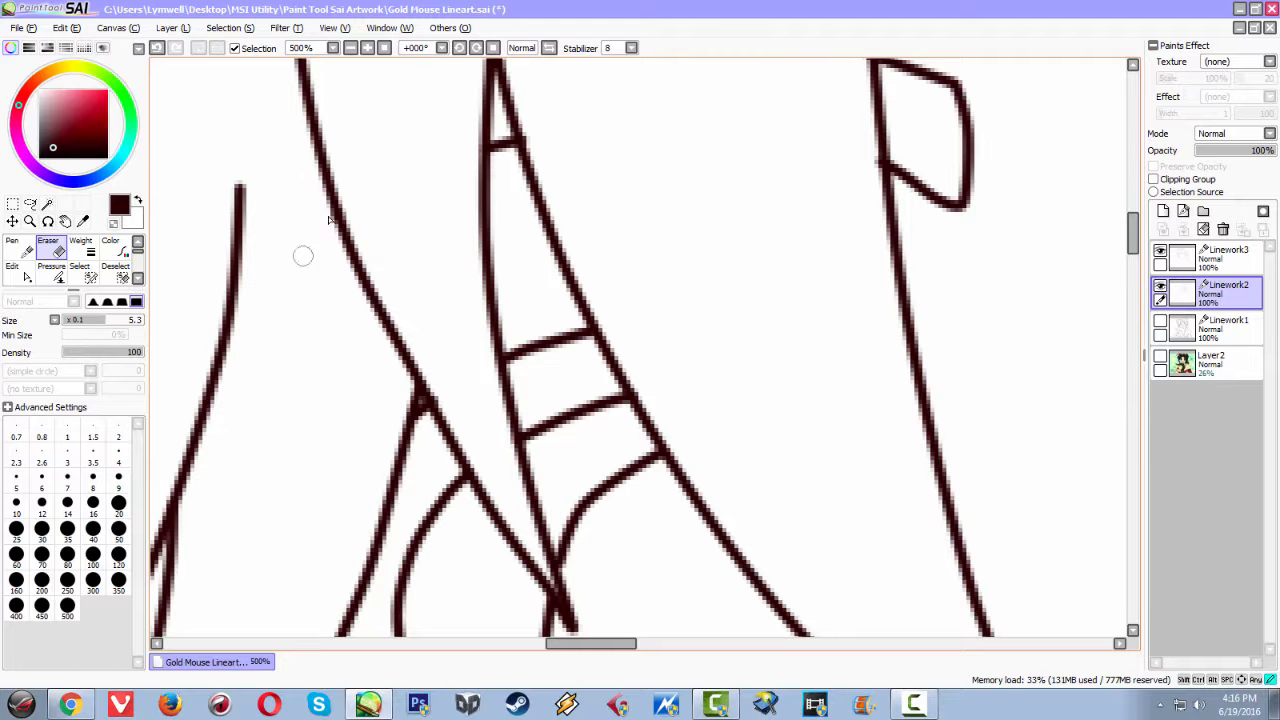
scroll(432, 302, down, 4)
scroll(476, 333, up, 5)
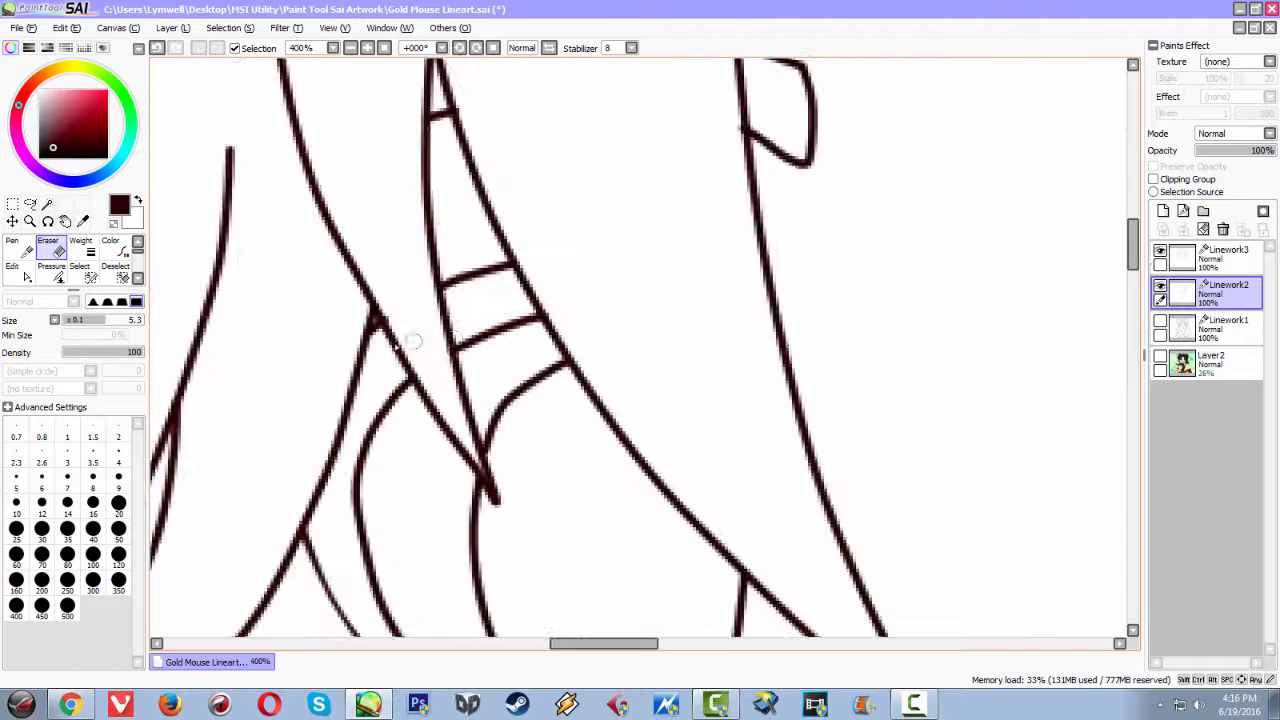
scroll(367, 243, down, 6)
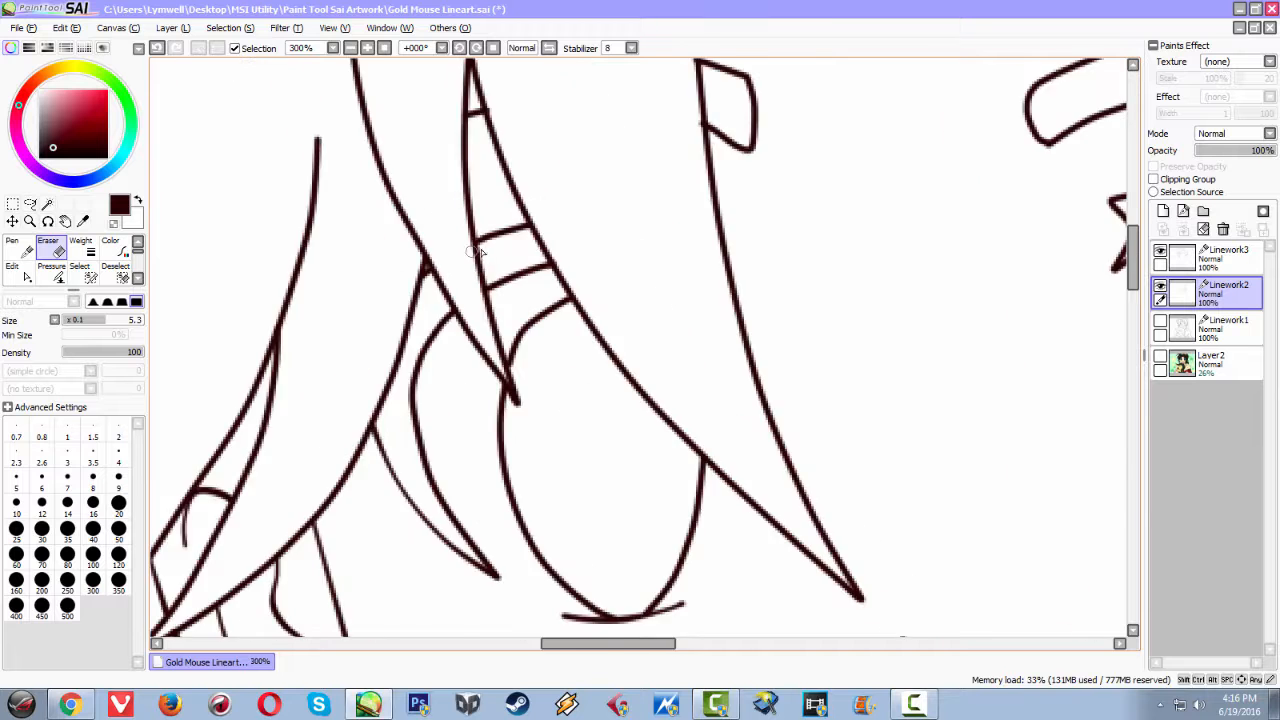
scroll(606, 276, up, 5)
drag(550, 151, 481, 513)
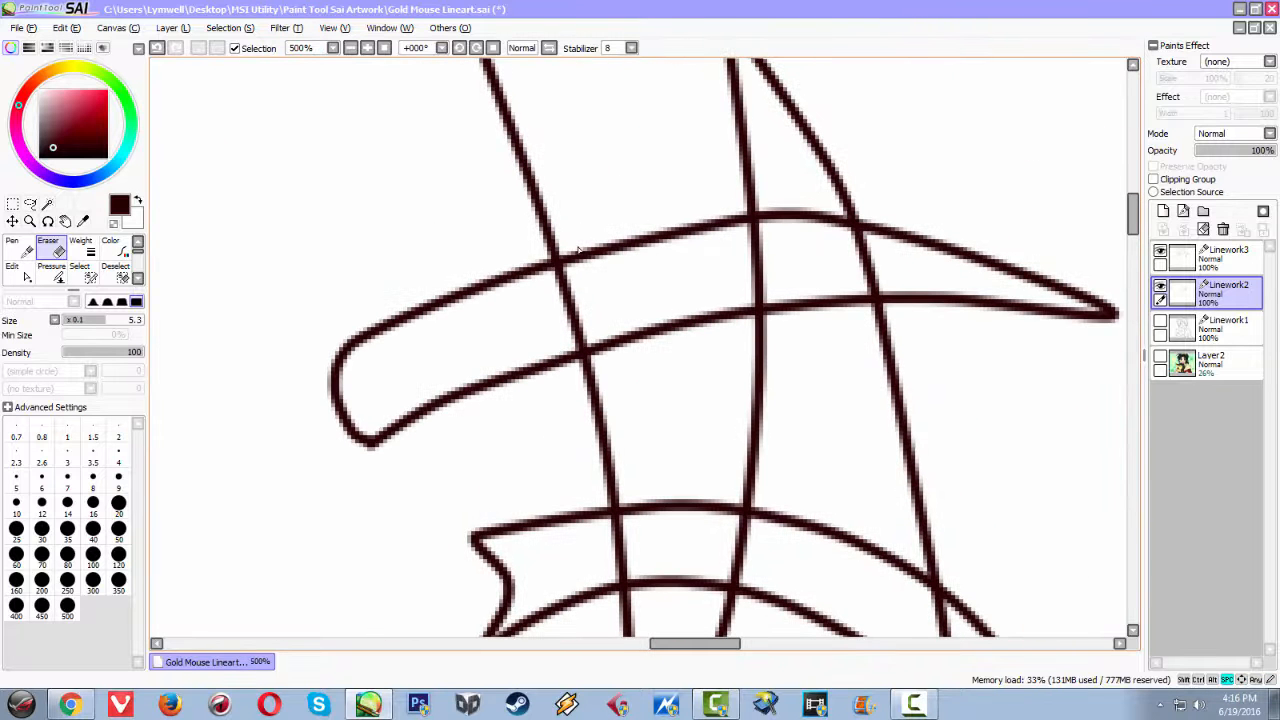
mouse_move(575, 252)
mouse_down()
mouse_move(610, 289)
mouse_move(595, 267)
mouse_move(610, 250)
mouse_move(624, 274)
mouse_move(631, 240)
mouse_up()
mouse_move(652, 226)
mouse_down()
mouse_move(664, 263)
mouse_move(699, 226)
mouse_move(707, 252)
mouse_move(733, 218)
mouse_up()
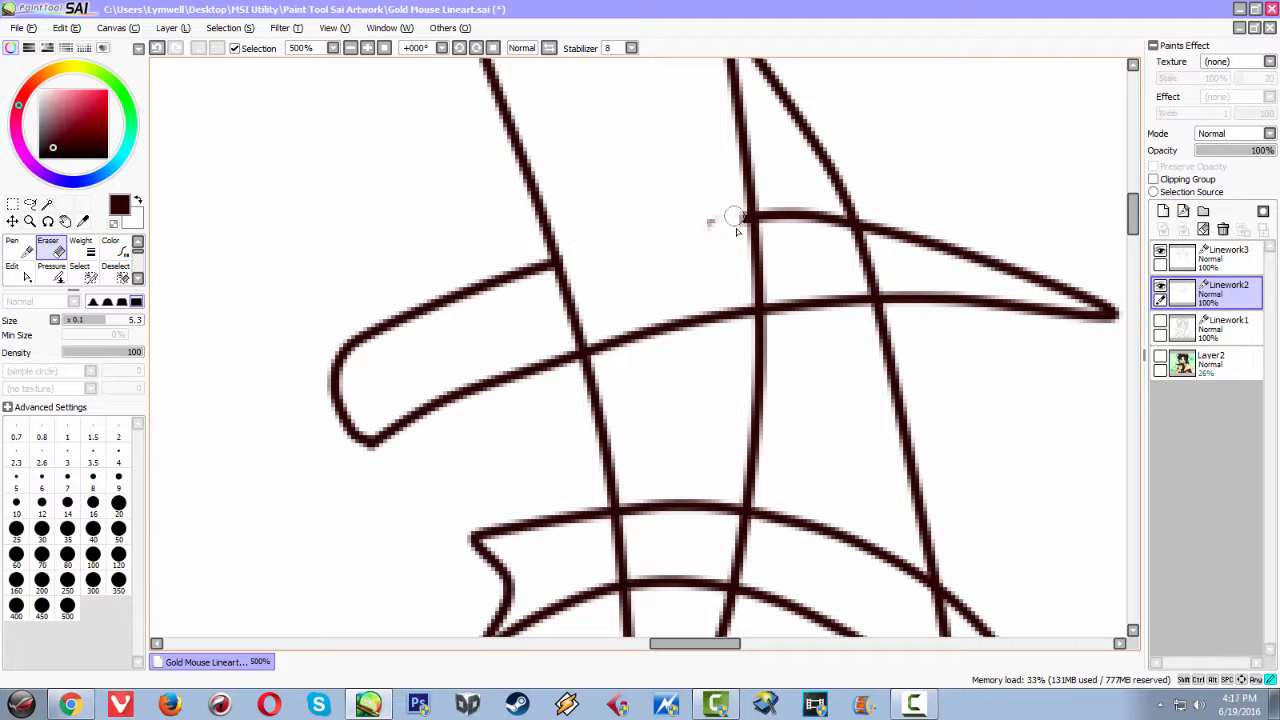
mouse_move(735, 308)
mouse_down()
mouse_move(684, 355)
mouse_move(668, 311)
mouse_move(612, 352)
mouse_up()
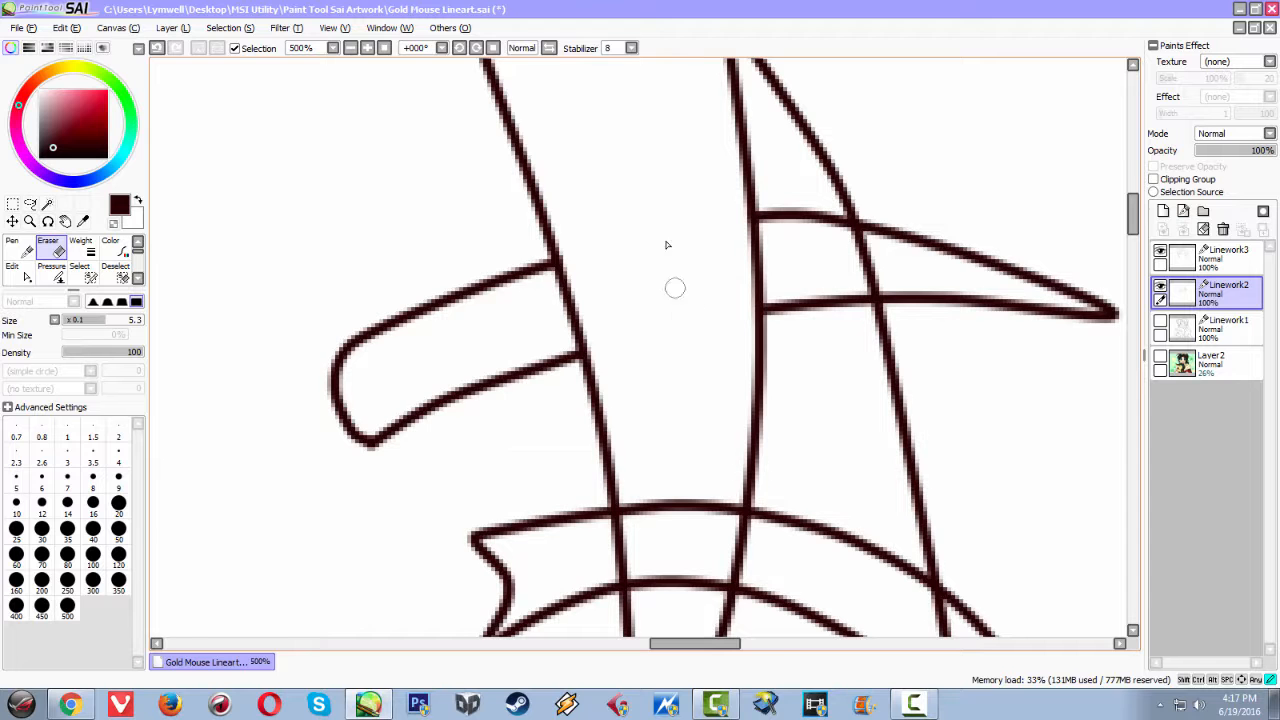
Erase the right eye's upper eyelash lines inside the pointed fringe lock
scroll(662, 380, down, 3)
scroll(620, 362, up, 5)
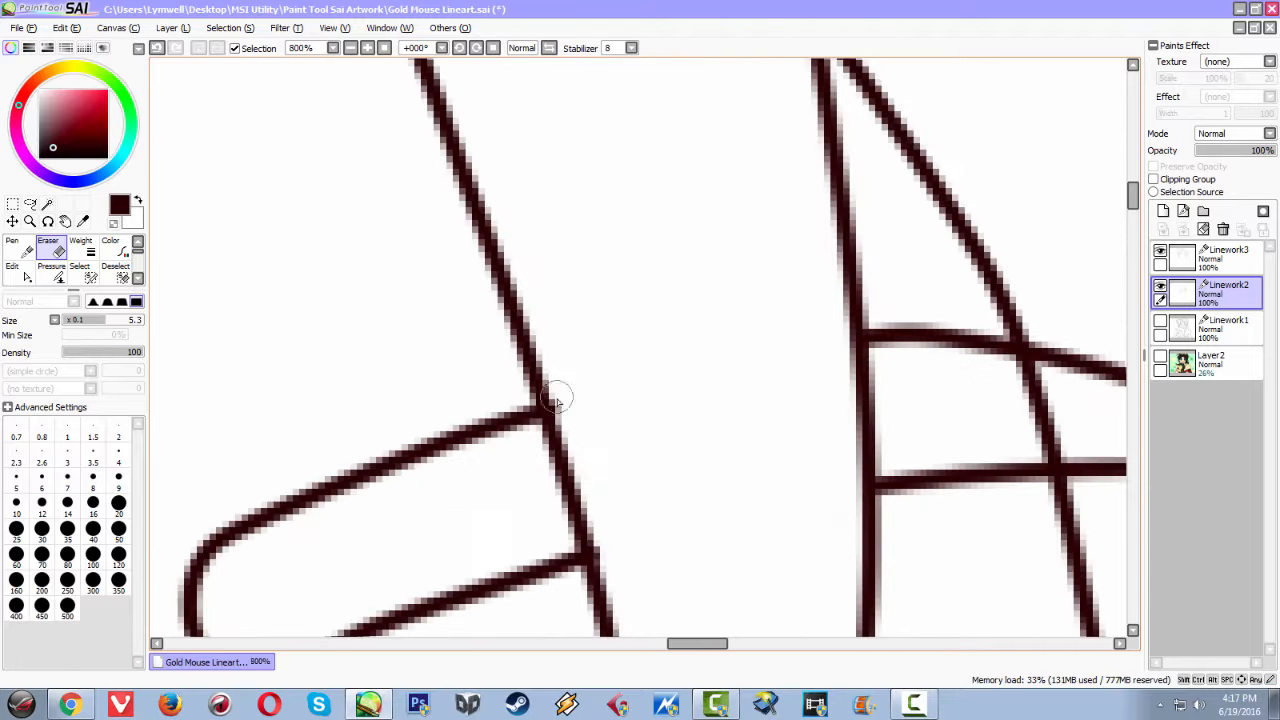
scroll(640, 450, down, 3)
mouse_move(620, 342)
mouse_down()
mouse_move(640, 510)
mouse_move(646, 392)
mouse_move(667, 436)
mouse_move(643, 456)
mouse_move(638, 398)
mouse_move(665, 468)
mouse_move(685, 449)
mouse_move(697, 482)
mouse_move(682, 490)
mouse_move(713, 472)
mouse_move(721, 506)
mouse_move(743, 377)
mouse_move(782, 348)
mouse_move(793, 364)
mouse_move(788, 476)
mouse_up()
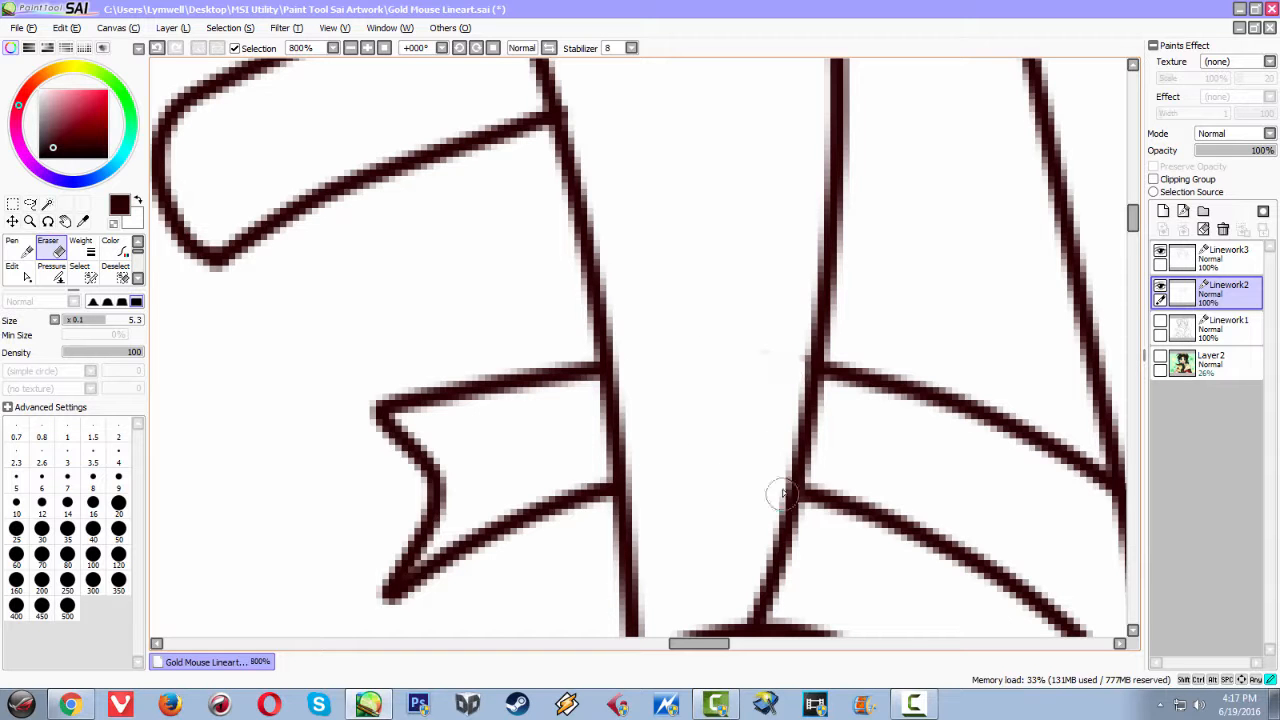
drag(772, 350, 800, 350)
scroll(788, 381, down, 4)
scroll(814, 466, up, 3)
Switch to Chrome to view the RaijinDIYT channel's uploaded videos, and return to the drawing
click(70, 705)
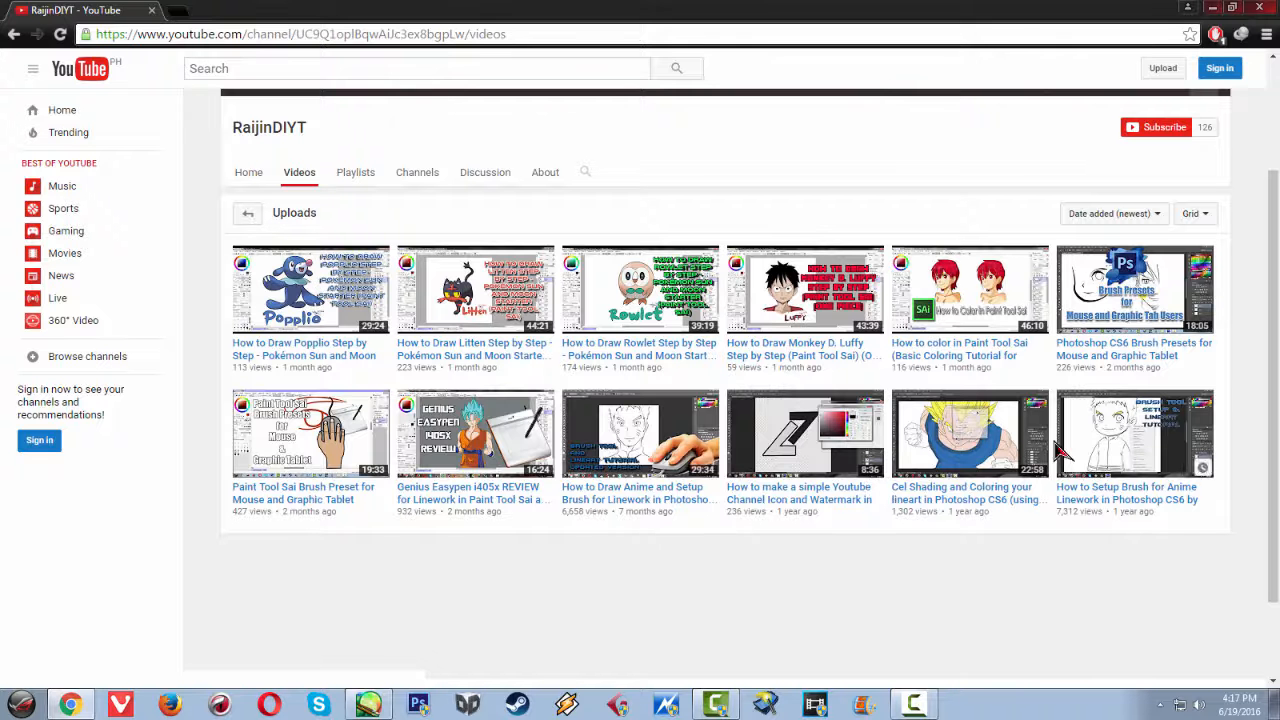
click(1210, 10)
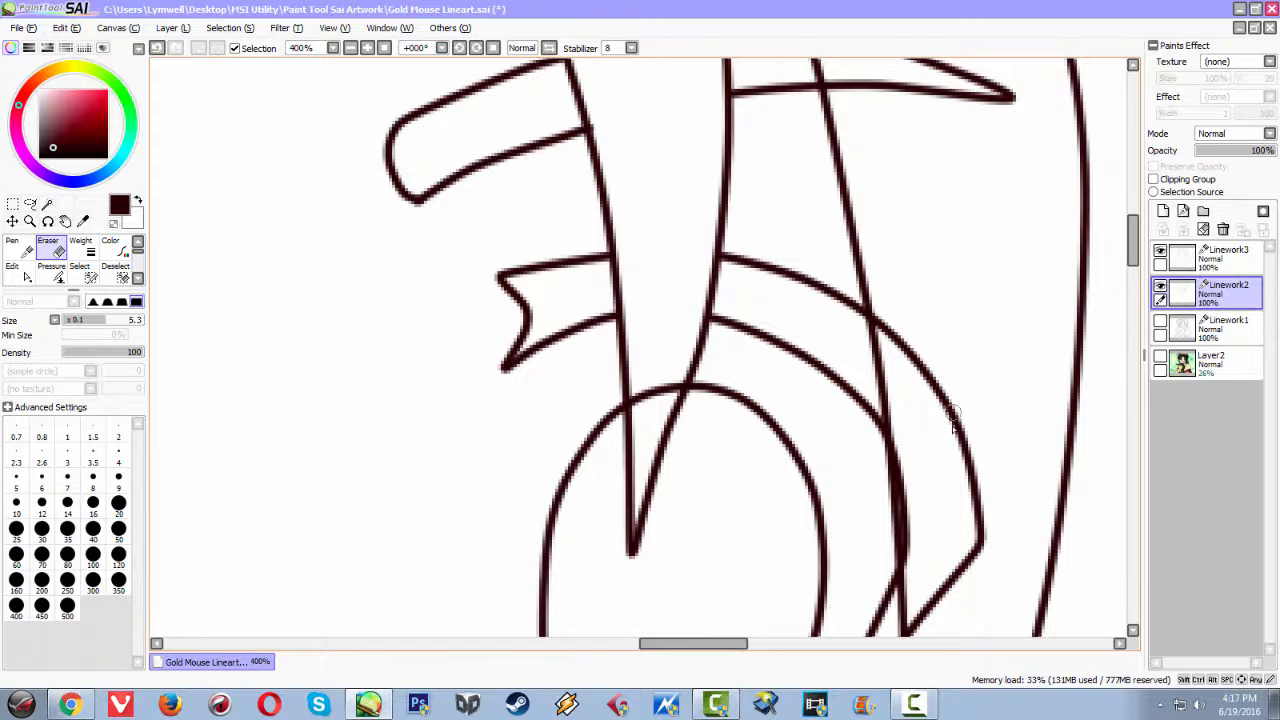
Erase the outer corner of the right eye's eyelash where it lies behind the long side lock
scroll(940, 400, down, 3)
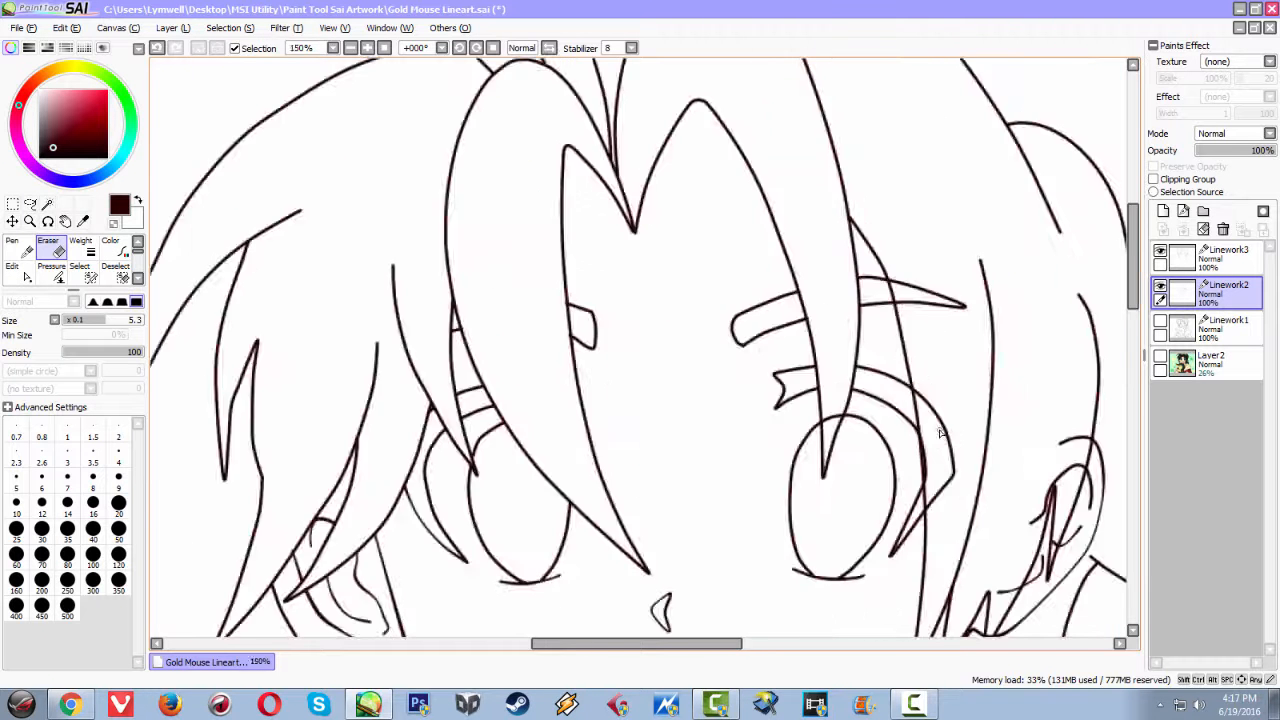
scroll(936, 430, up, 4)
scroll(905, 457, down, 3)
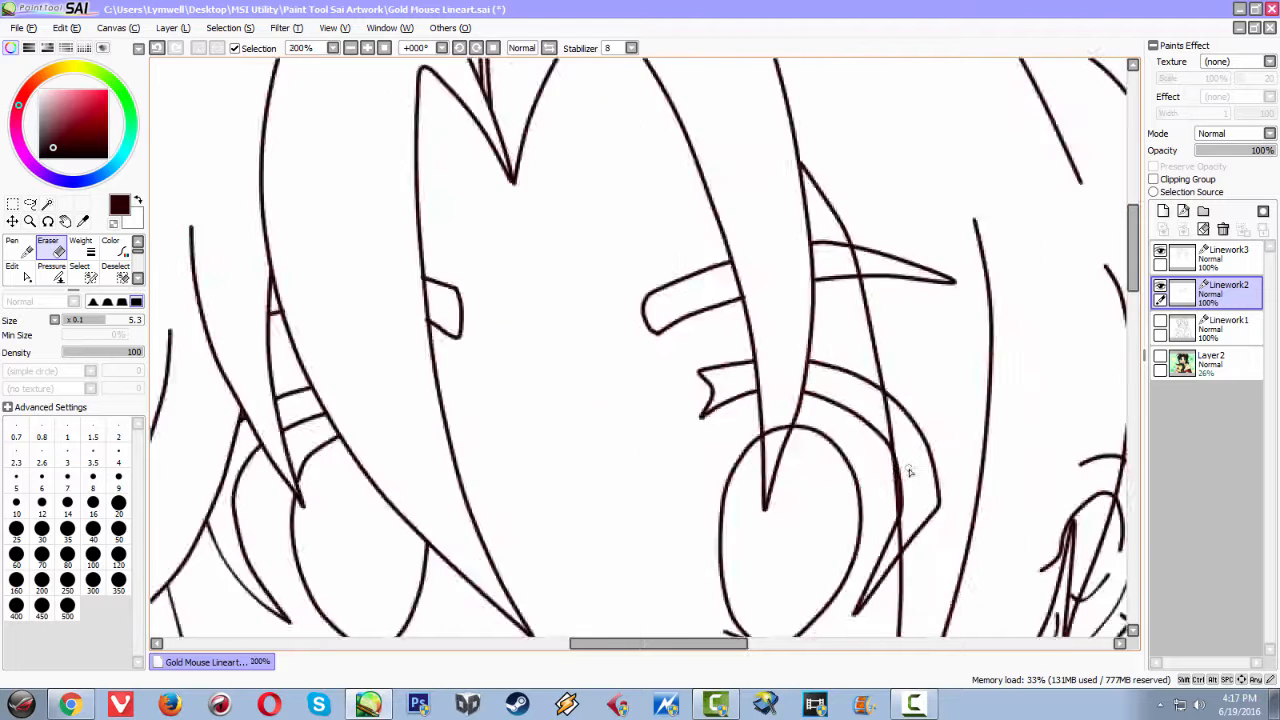
scroll(905, 470, up, 2)
scroll(902, 463, up, 1)
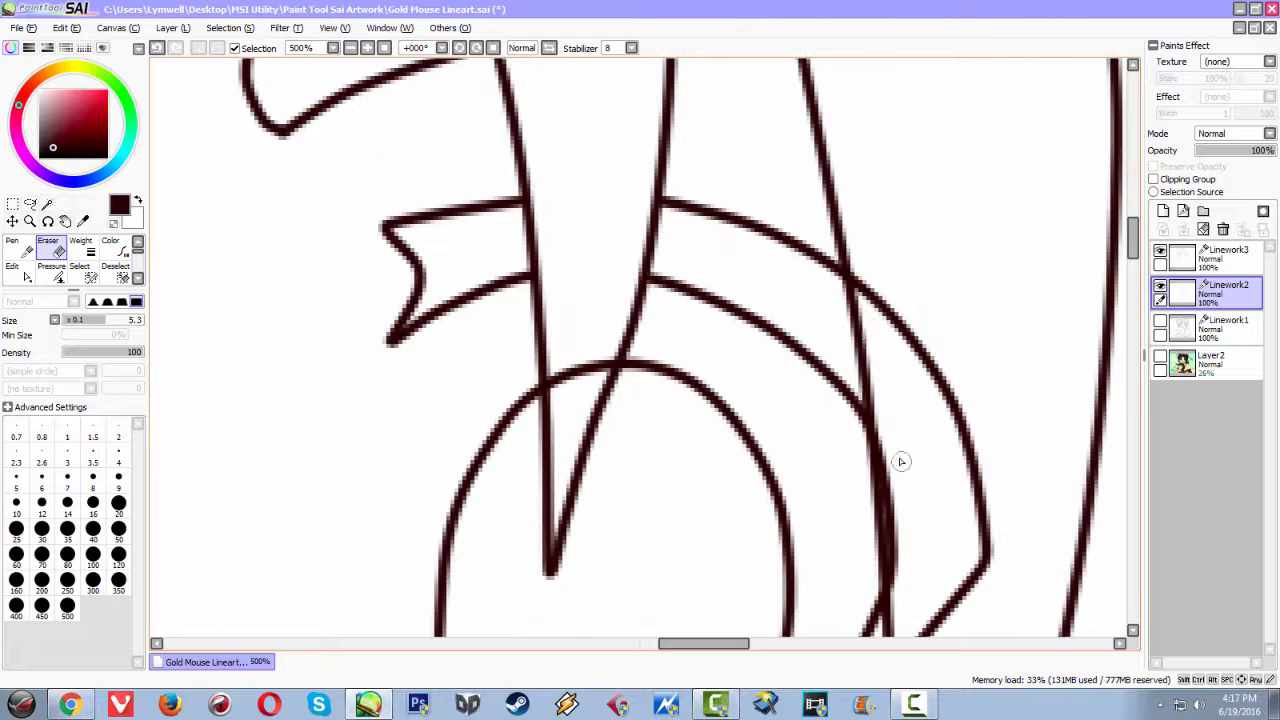
mouse_move(868, 260)
mouse_down()
mouse_move(867, 296)
mouse_move(860, 269)
mouse_move(897, 358)
mouse_up()
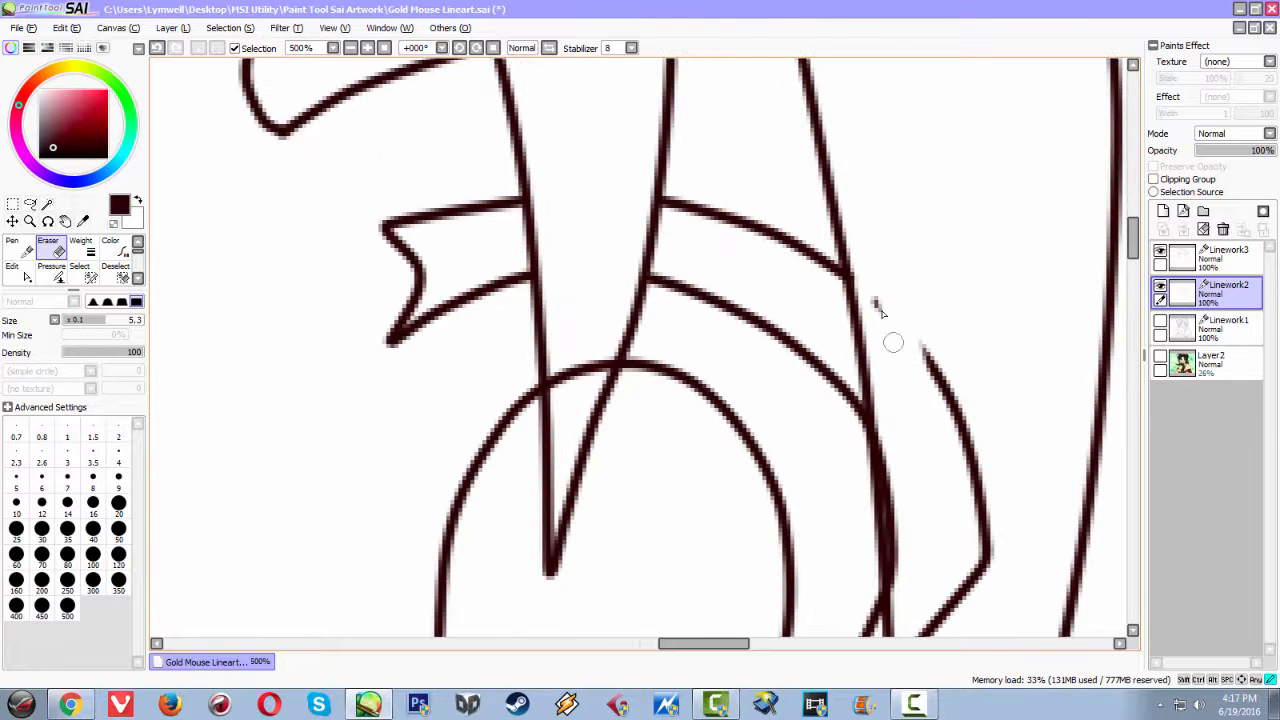
mouse_move(954, 443)
mouse_down()
mouse_move(920, 363)
mouse_move(966, 443)
mouse_move(980, 578)
mouse_move(966, 591)
mouse_move(947, 388)
mouse_up()
drag(882, 282, 902, 418)
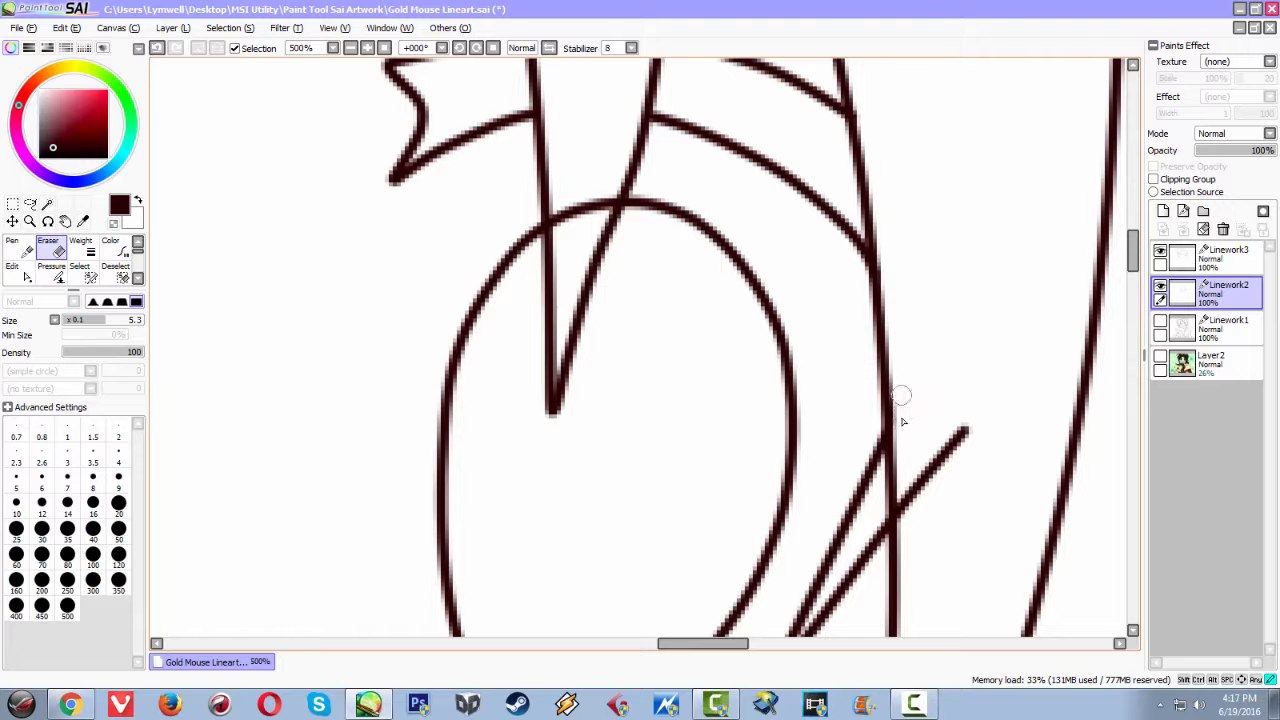
mouse_move(936, 462)
mouse_down()
mouse_move(900, 516)
mouse_move(930, 484)
mouse_move(960, 481)
mouse_up()
Erase the right eyebrow's tapered outer end beyond the edge of the side lock
scroll(927, 550, down, 5)
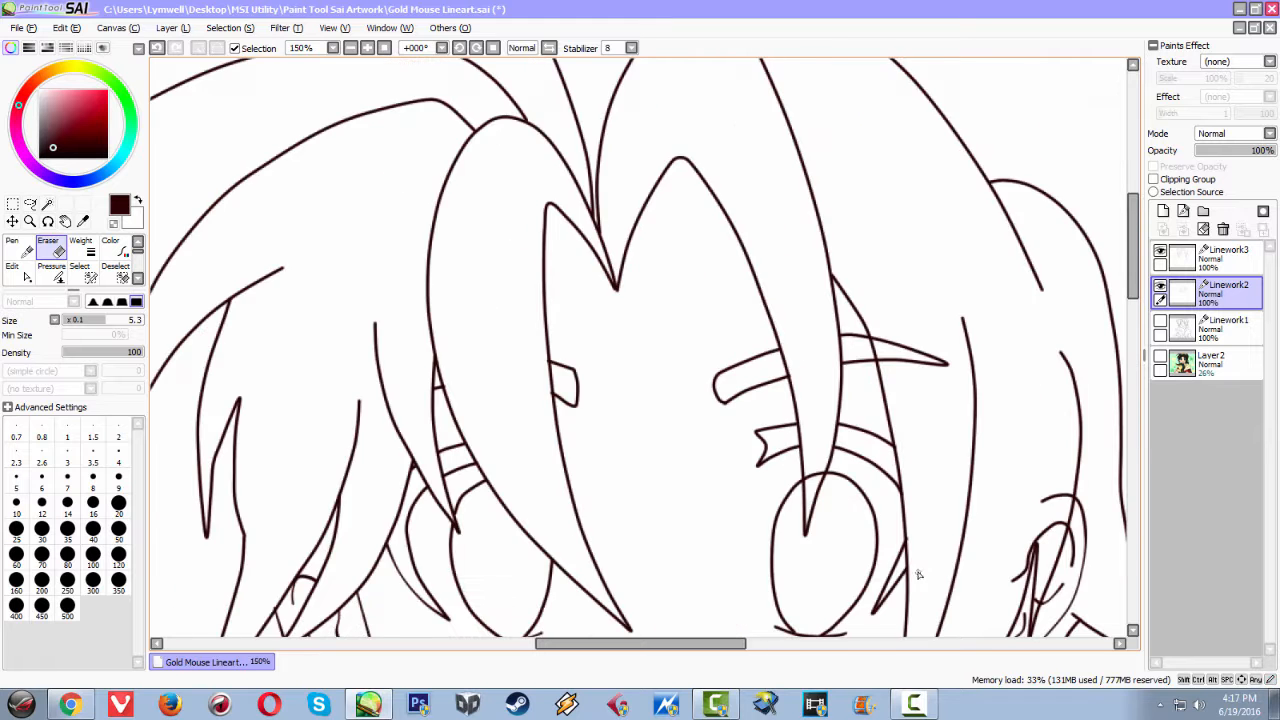
scroll(912, 503, up, 6)
scroll(913, 492, down, 8)
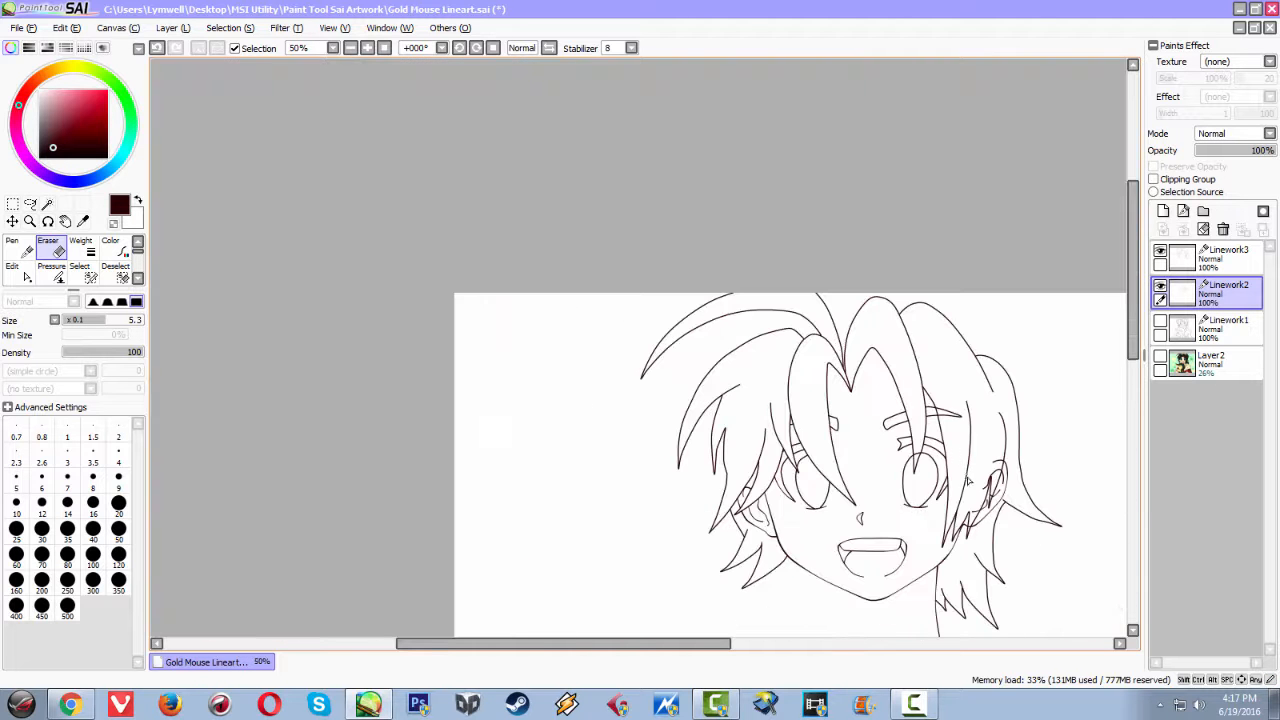
scroll(969, 484, up, 7)
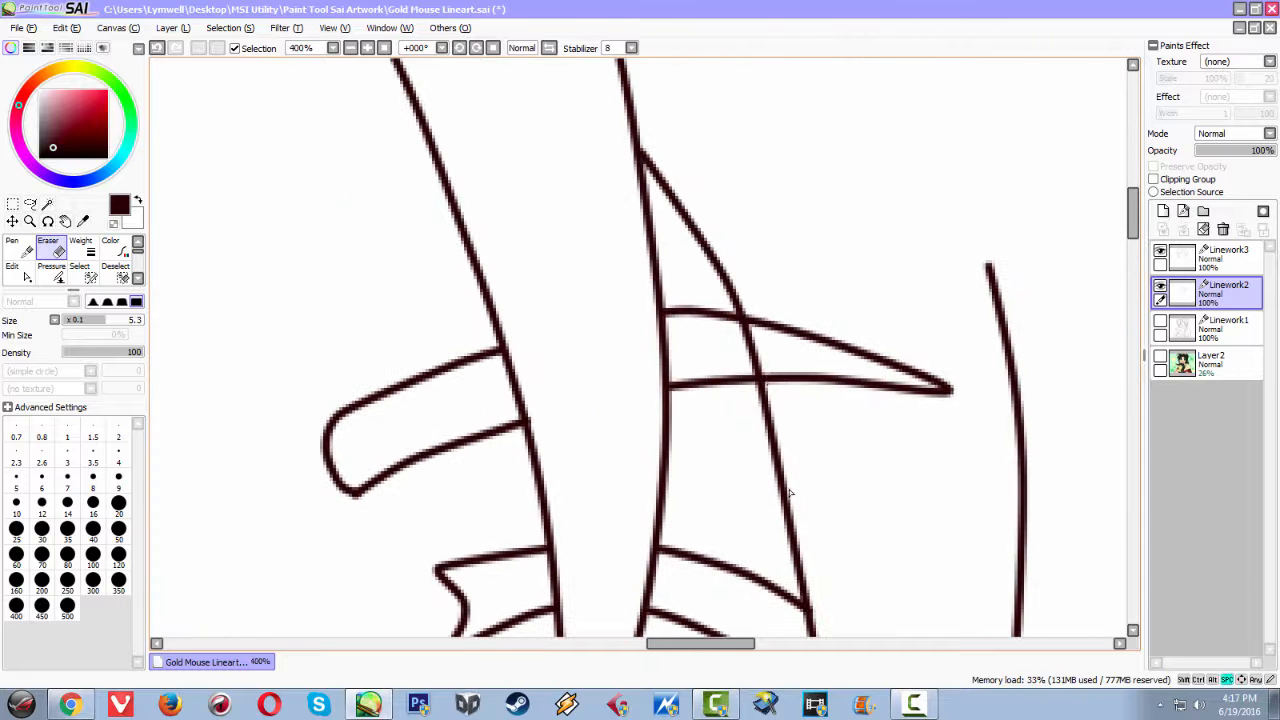
mouse_move(752, 314)
mouse_down()
mouse_move(771, 382)
mouse_move(766, 309)
mouse_move(782, 312)
mouse_up()
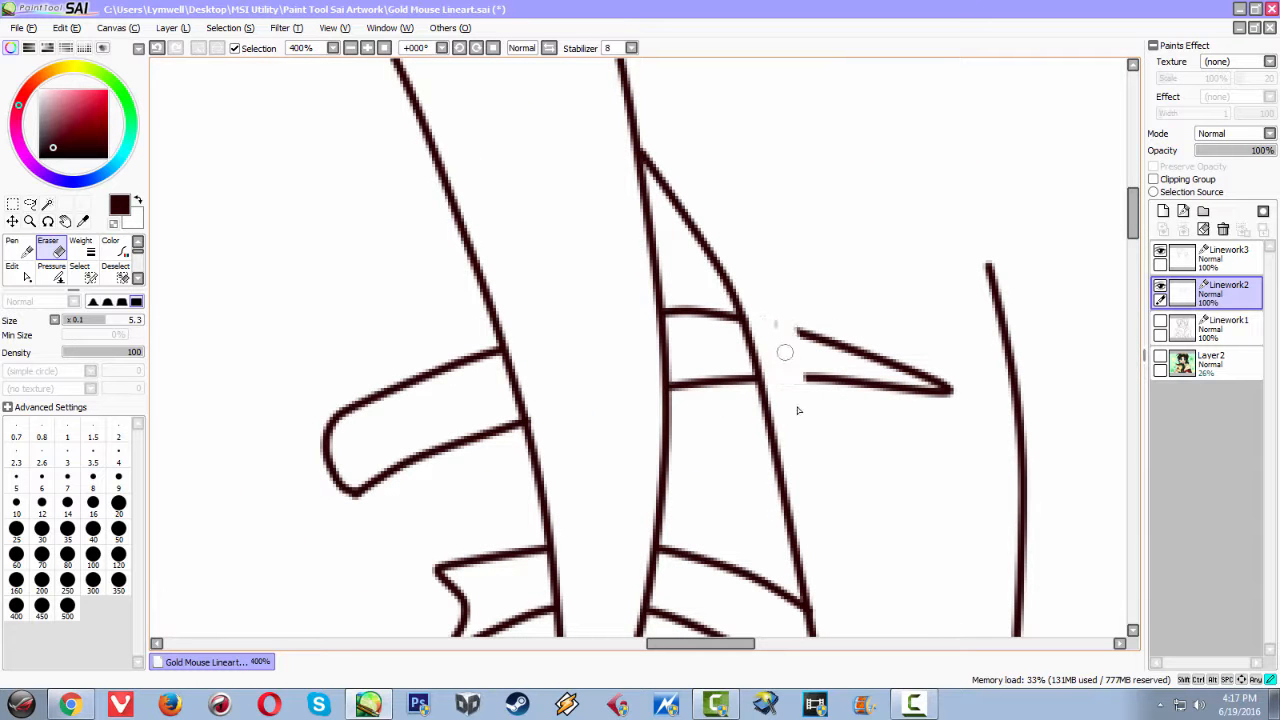
mouse_move(780, 360)
mouse_down()
mouse_move(831, 412)
mouse_move(818, 326)
mouse_move(843, 393)
mouse_move(872, 350)
mouse_move(873, 381)
mouse_move(897, 401)
mouse_move(903, 373)
mouse_move(909, 383)
mouse_move(886, 440)
mouse_move(940, 397)
mouse_up()
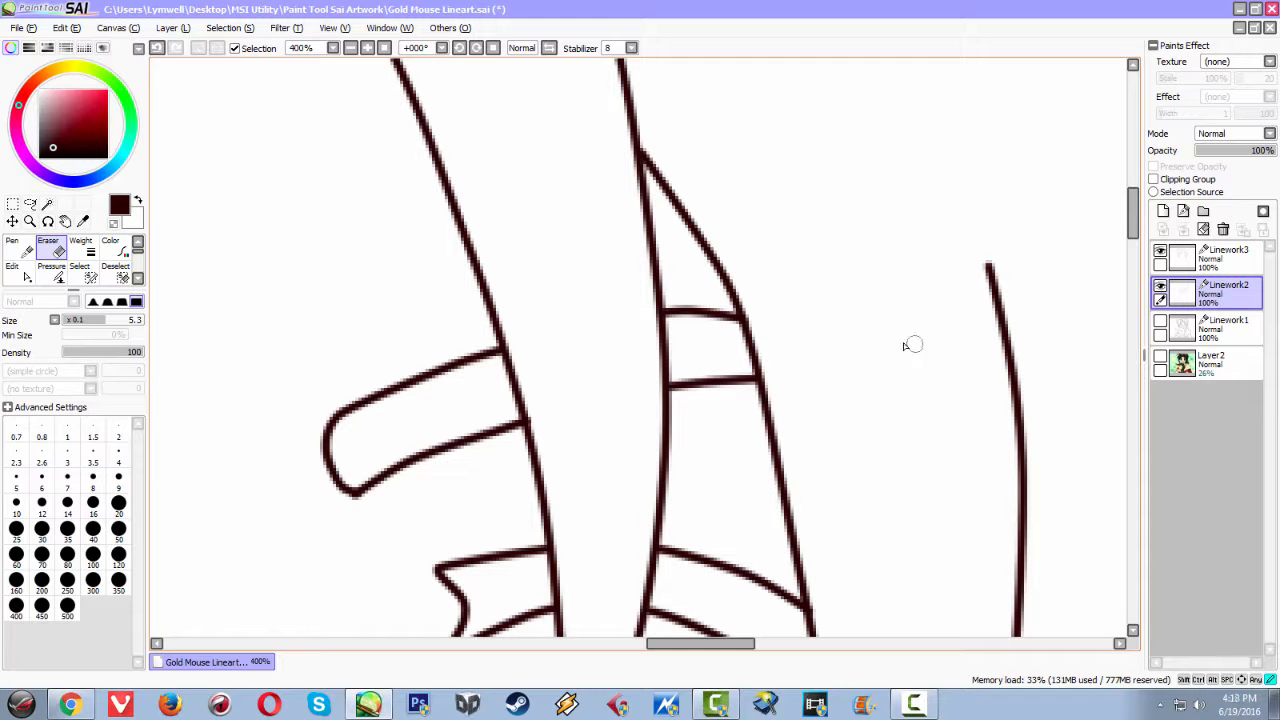
scroll(857, 517, down, 4)
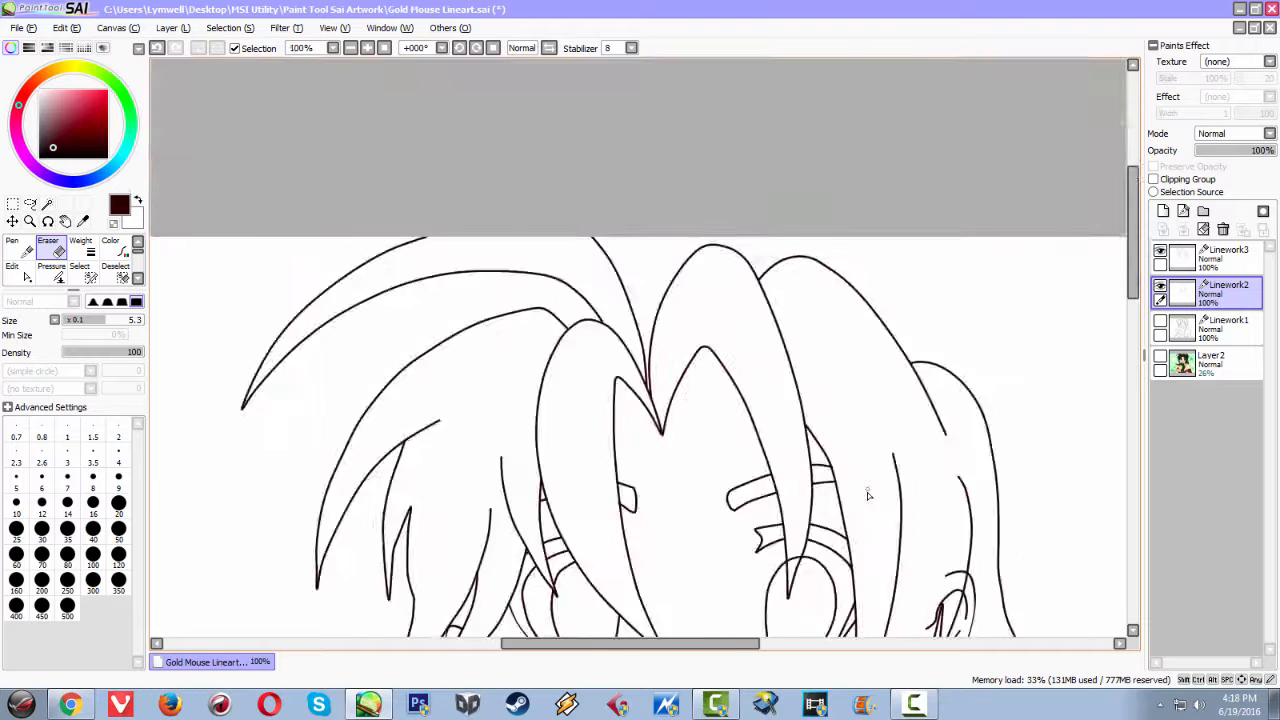
scroll(866, 491, up, 3)
scroll(780, 435, down, 4)
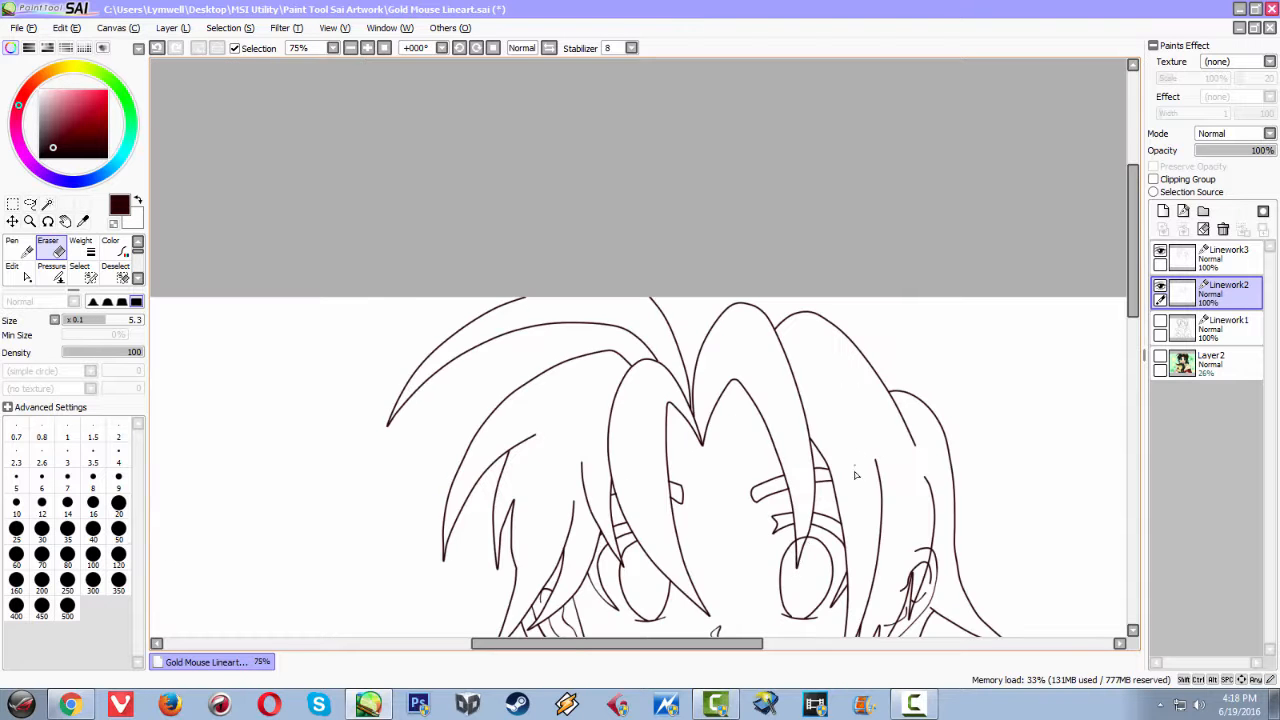
scroll(718, 422, up, 6)
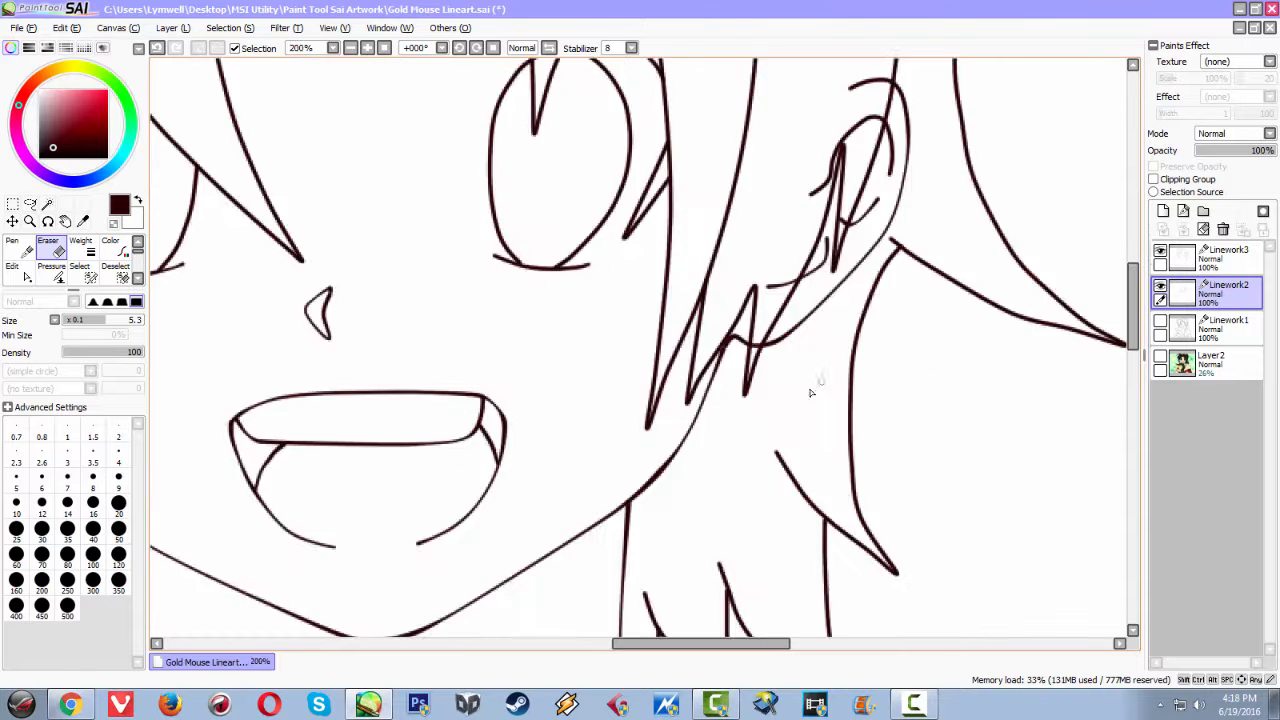
Erase the ear's upper outline and inner curve on Linework2 where they lie inside the long side hair lock
mouse_move(586, 437)
mouse_down()
mouse_move(654, 409)
mouse_move(666, 418)
mouse_up()
drag(673, 287, 620, 527)
mouse_move(656, 402)
mouse_down()
mouse_move(659, 366)
mouse_move(679, 380)
mouse_move(673, 404)
mouse_move(714, 342)
mouse_move(717, 312)
mouse_move(703, 327)
mouse_move(766, 200)
mouse_move(774, 229)
mouse_move(835, 168)
mouse_move(804, 214)
mouse_move(850, 203)
mouse_up()
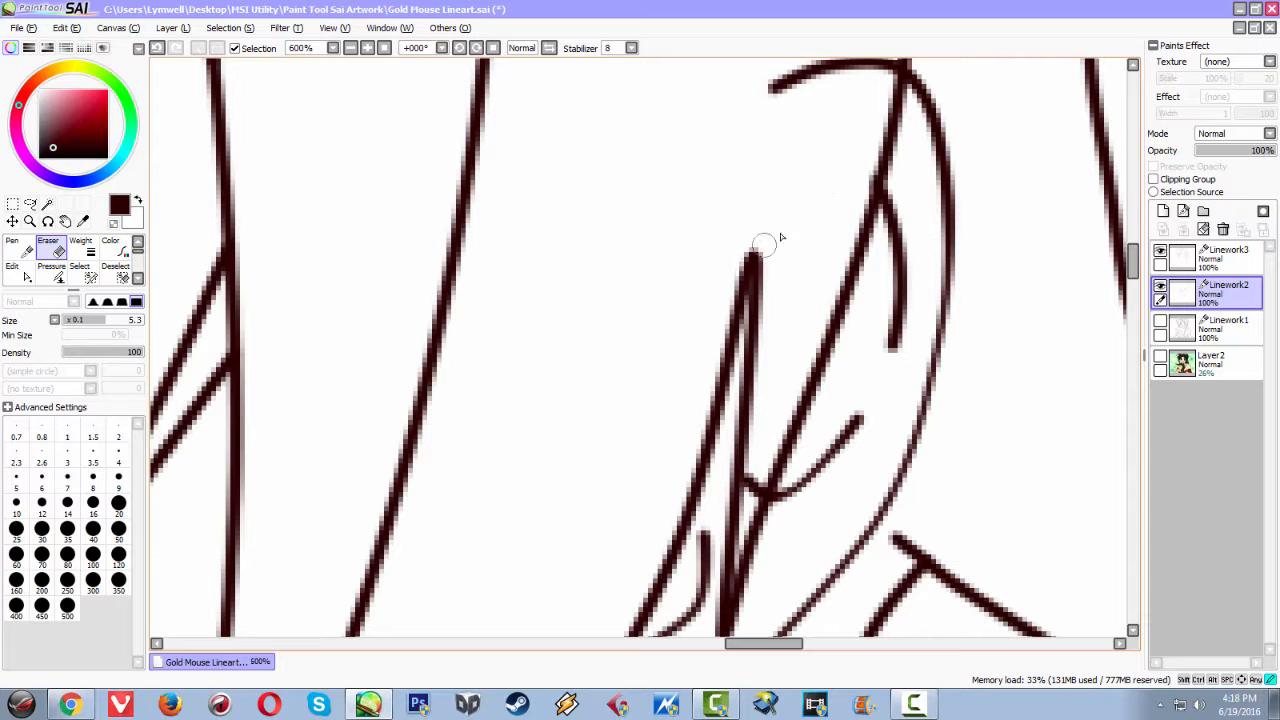
drag(778, 226, 769, 346)
mouse_move(825, 271)
mouse_down()
mouse_move(834, 224)
mouse_move(841, 232)
mouse_move(818, 246)
mouse_move(770, 218)
mouse_up()
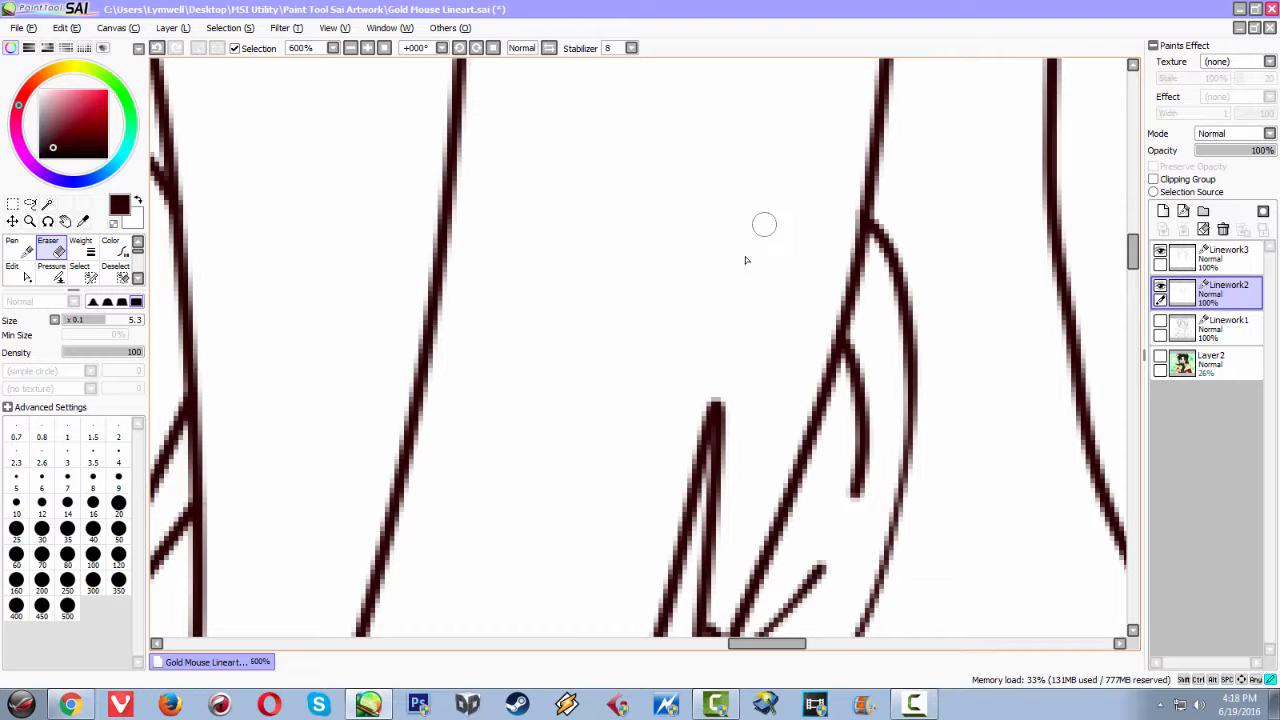
Erase the lower inner-ear and earlobe lines on Linework2 that lie behind the side lock's jagged tips
scroll(706, 360, down, 3)
scroll(773, 250, up, 2)
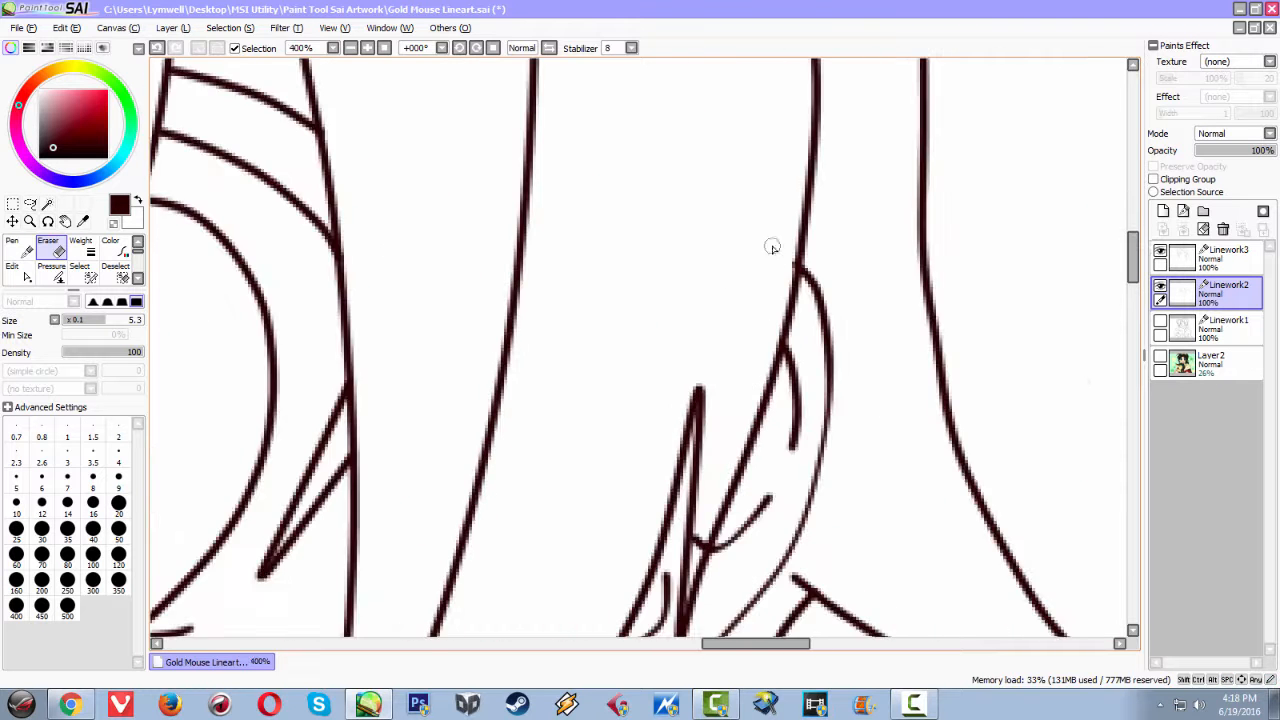
drag(679, 490, 691, 278)
scroll(728, 332, up, 1)
scroll(728, 332, up, 1)
scroll(640, 405, up, 2)
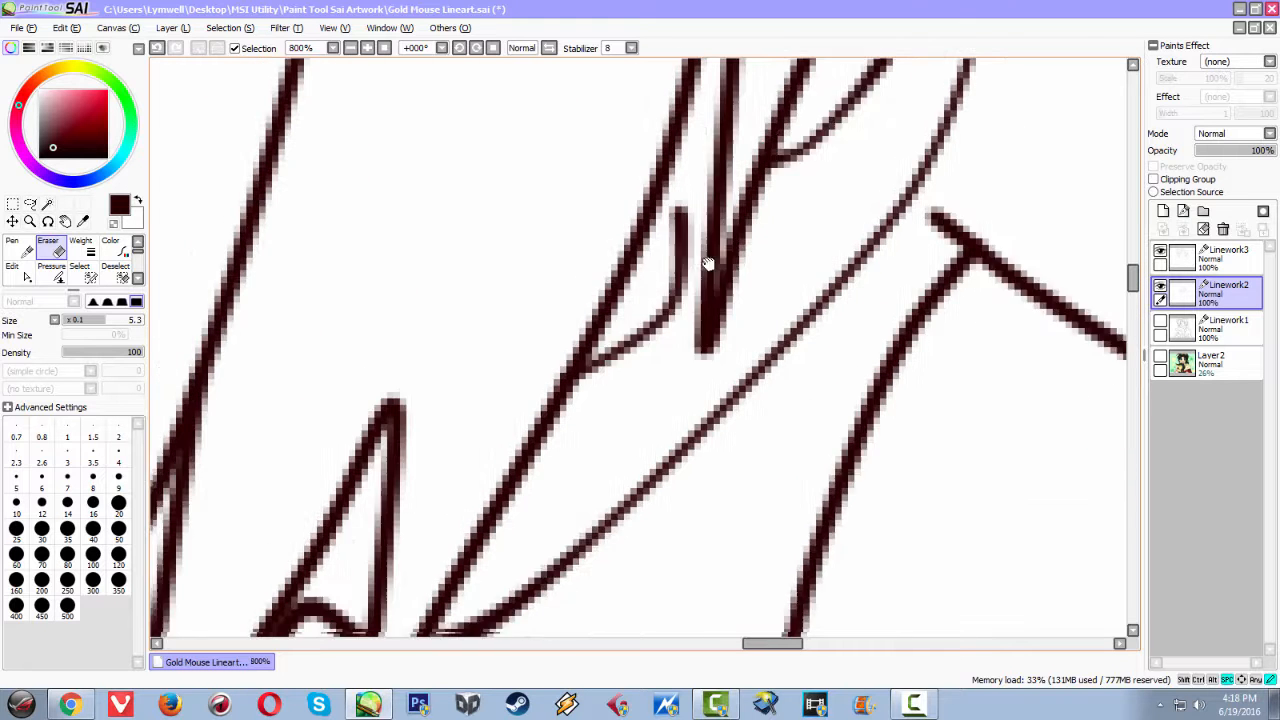
scroll(535, 440, down, 3)
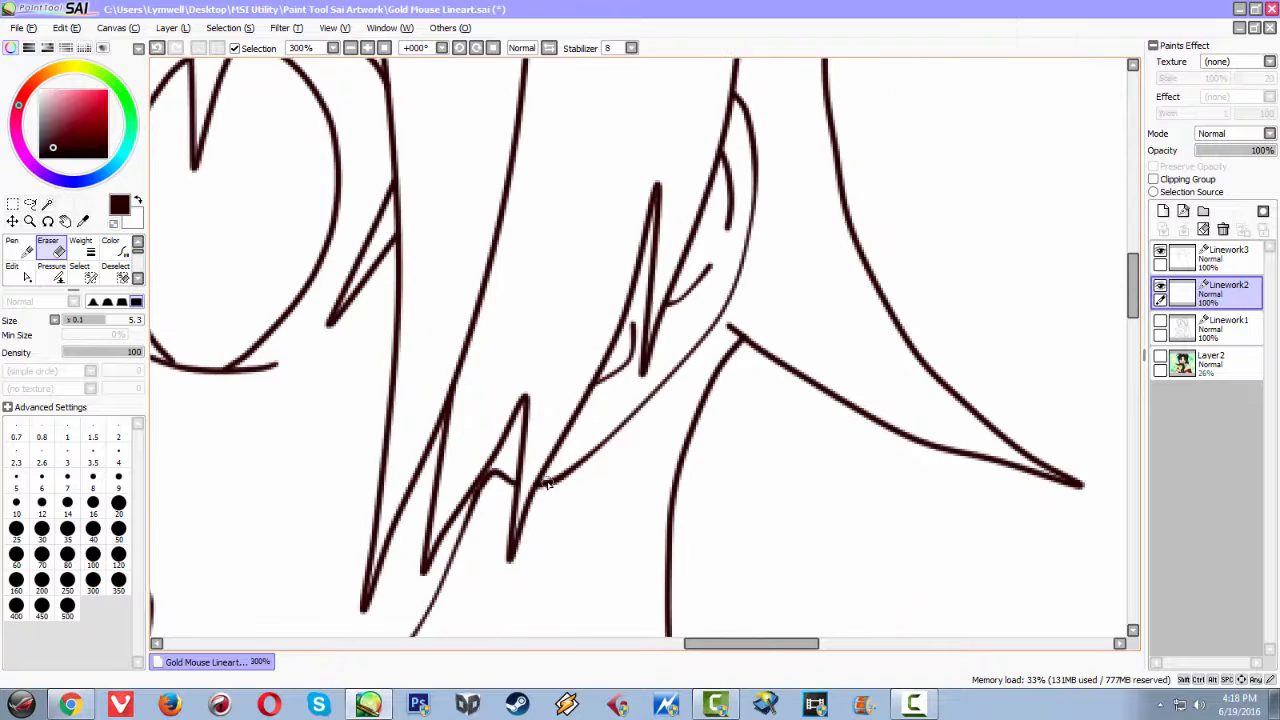
scroll(548, 485, down, 5)
drag(521, 511, 617, 449)
scroll(687, 477, down, 2)
scroll(687, 475, up, 2)
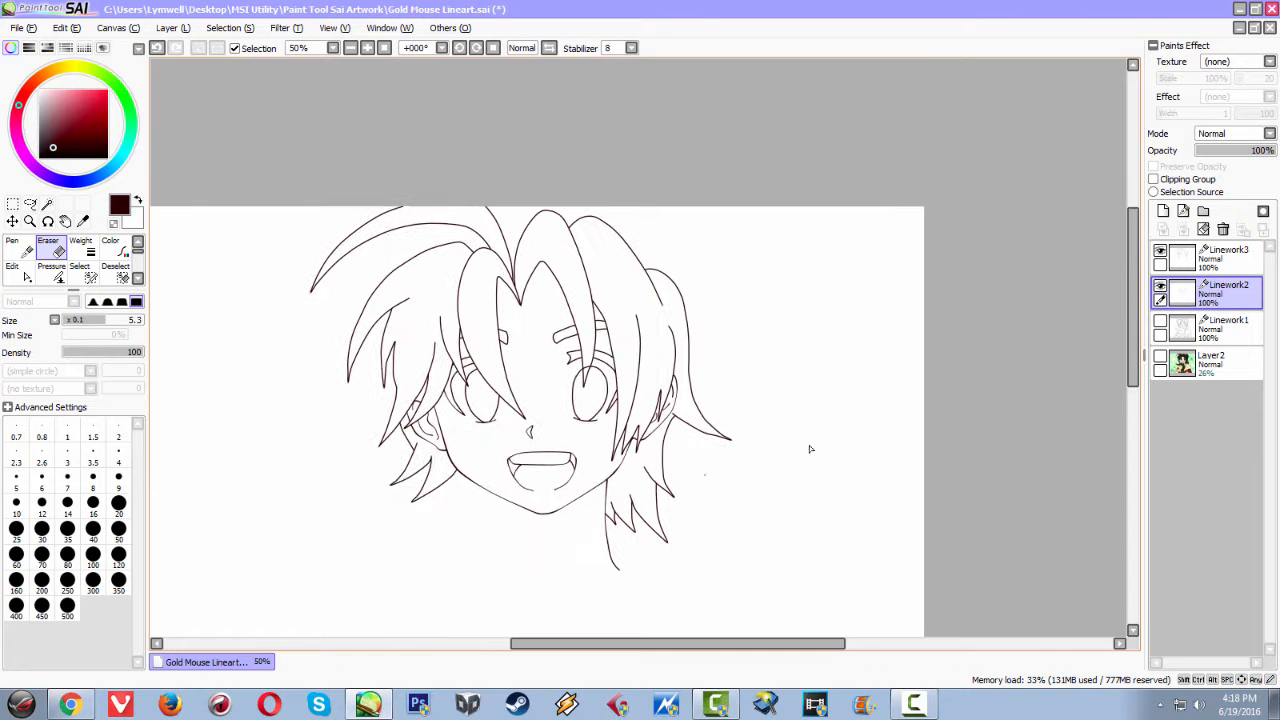
Switch between the Linework3 and Linework2 layers, leaving Linework3 active
click(1182, 267)
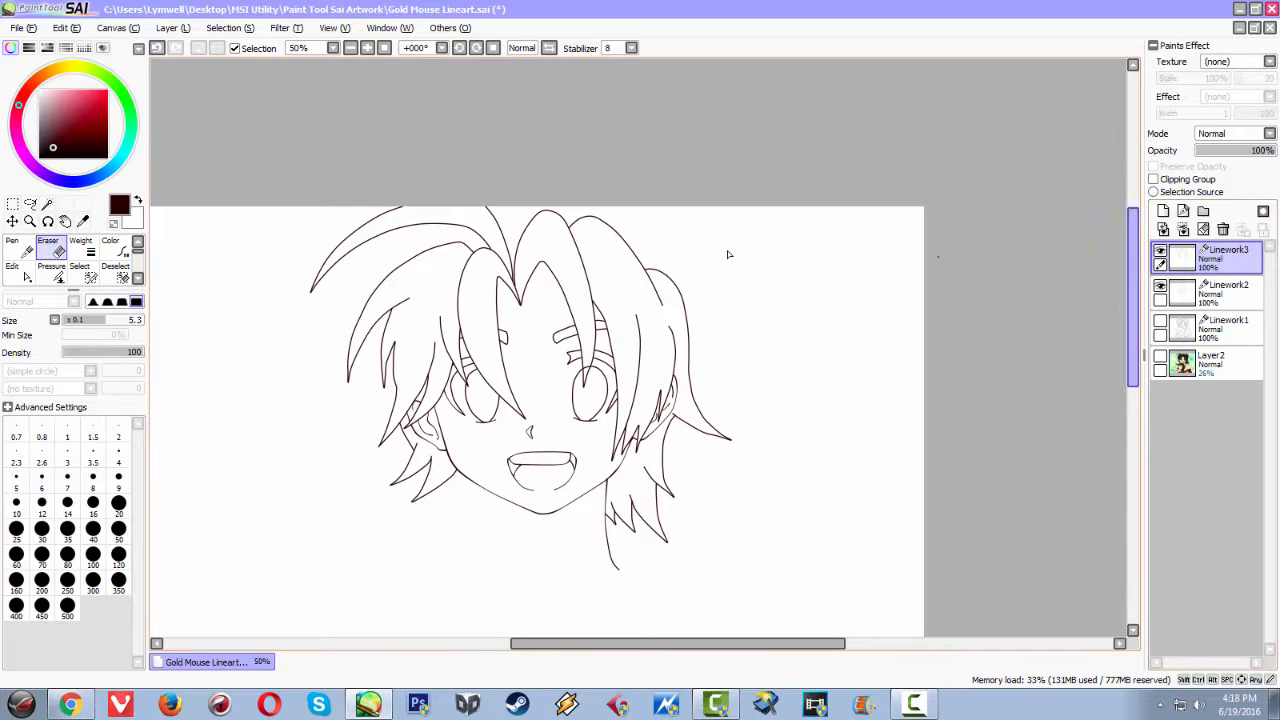
ctrl+click(1215, 300)
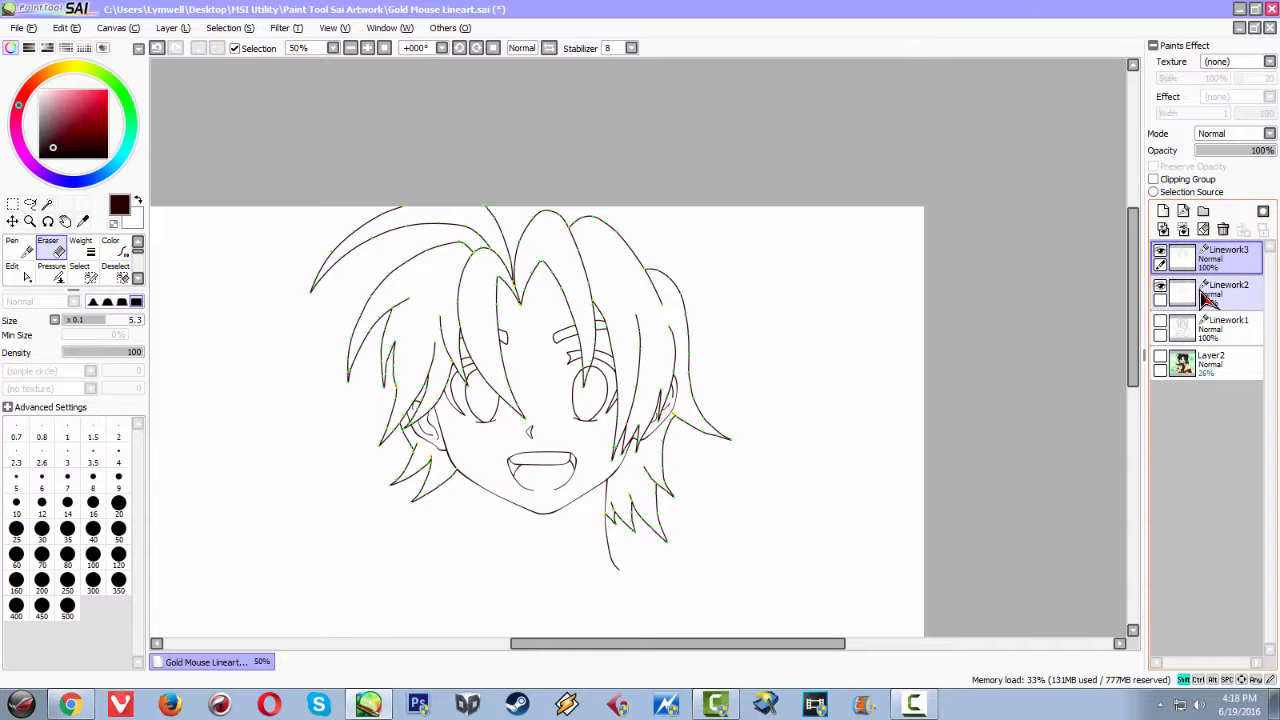
double_click(1208, 298)
click(795, 249)
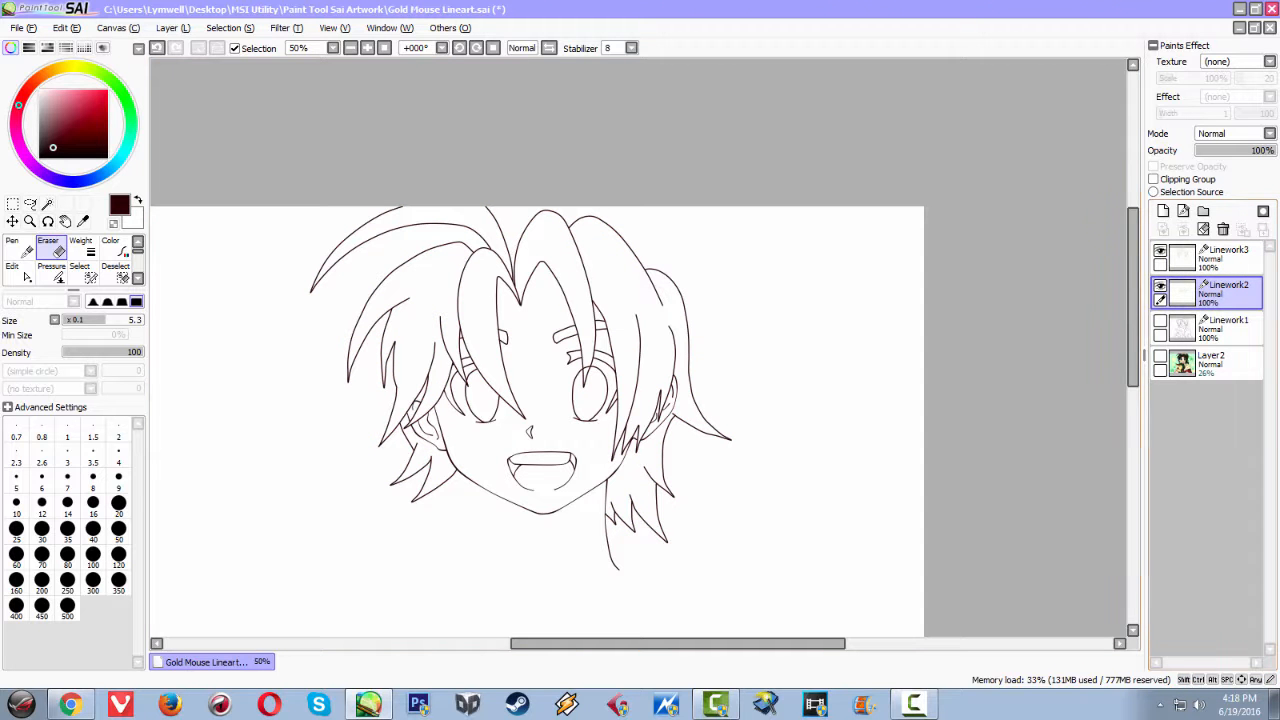
ctrl+click(1200, 265)
click(1200, 265)
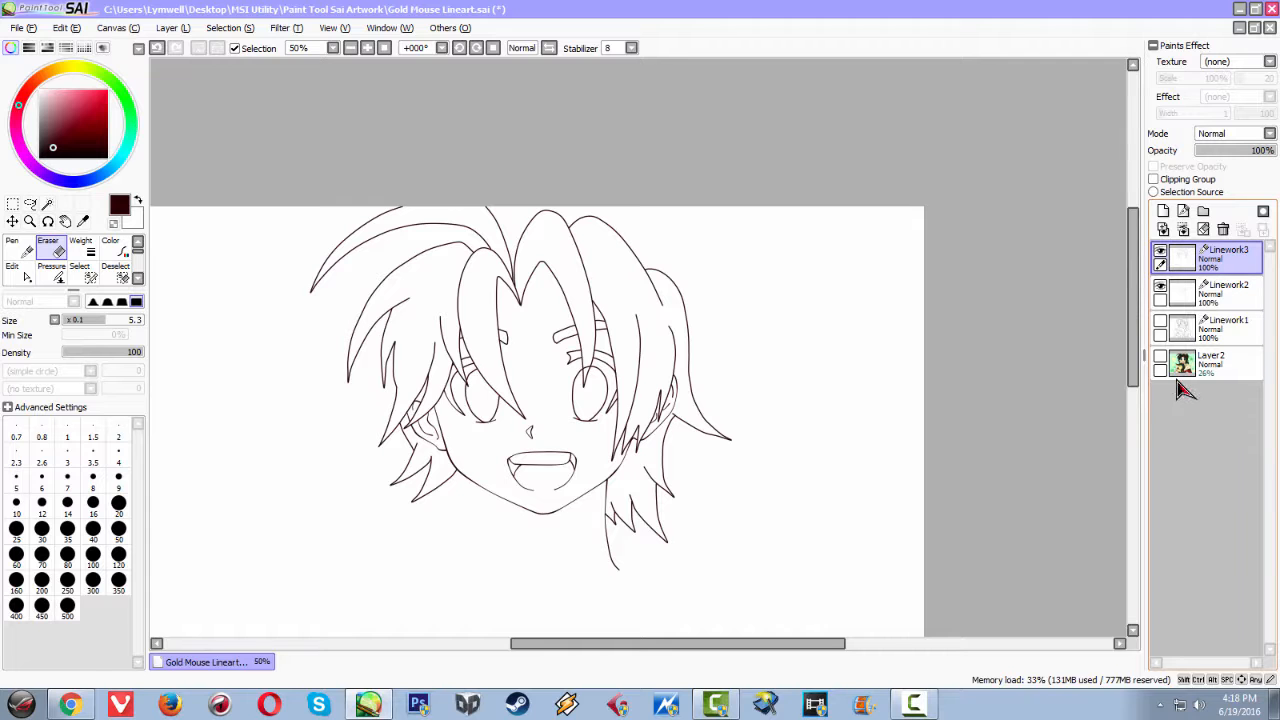
scroll(791, 414, down, 1)
scroll(791, 414, up, 1)
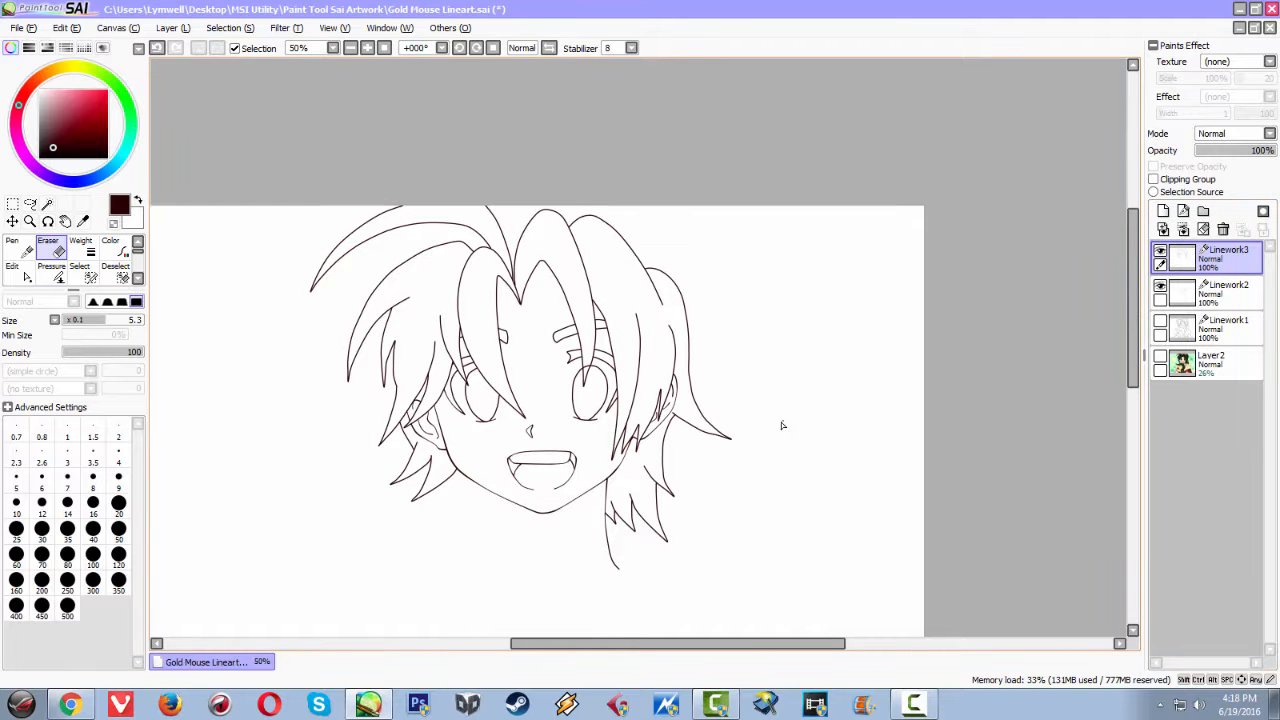
drag(697, 490, 751, 354)
scroll(760, 397, down, 1)
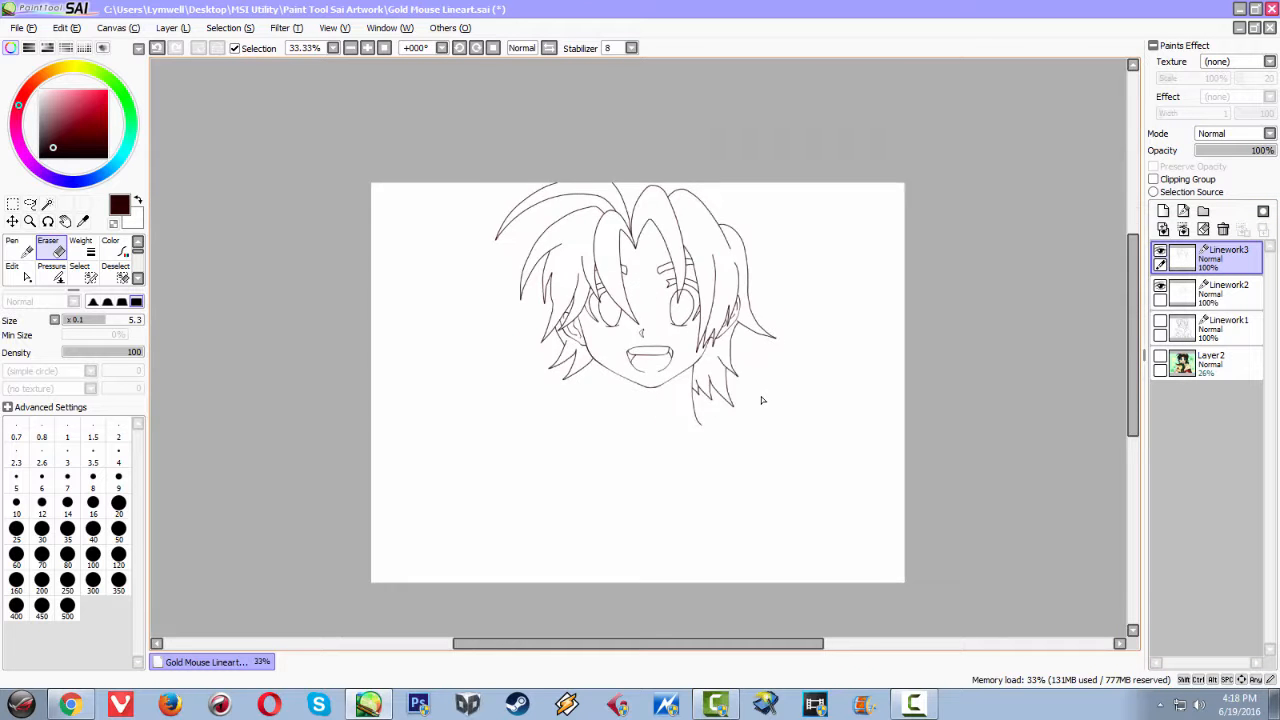
scroll(762, 400, up, 1)
scroll(761, 400, up, 1)
scroll(760, 400, down, 1)
scroll(760, 400, up, 1)
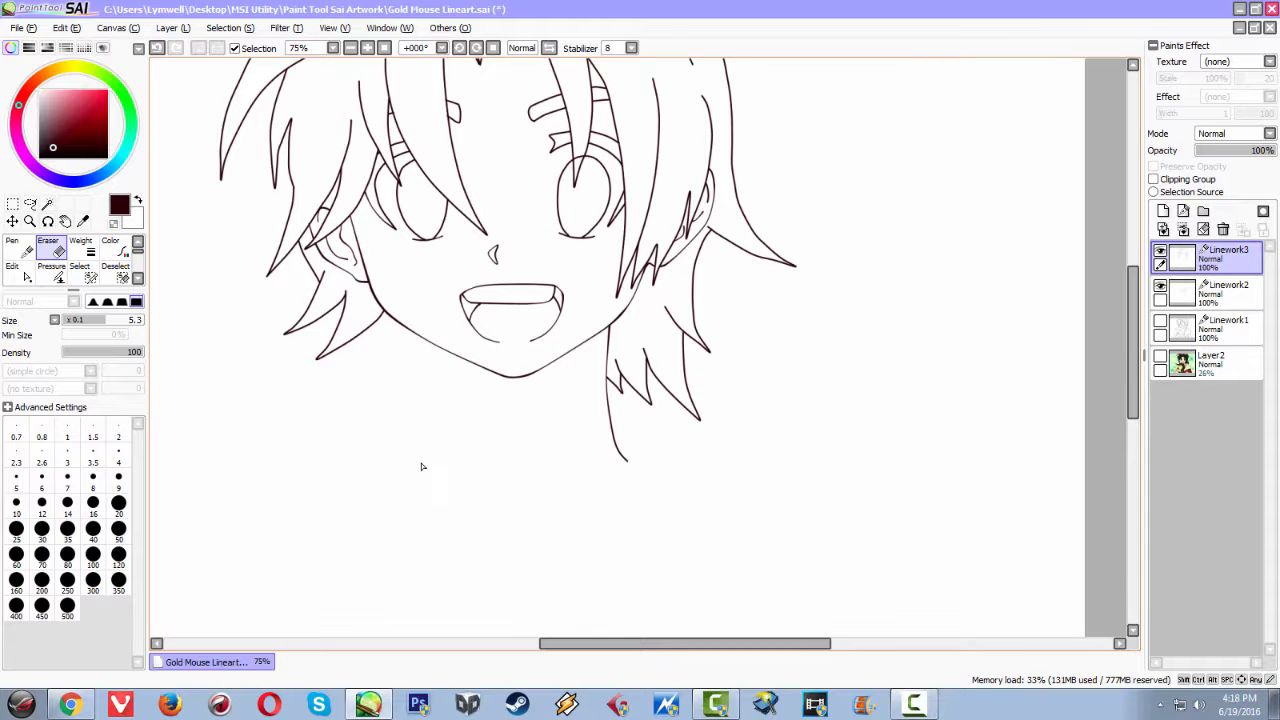
Use the Pressure tool on Linework3 to thicken the middle of the large left hair lock's upper edge
click(24, 275)
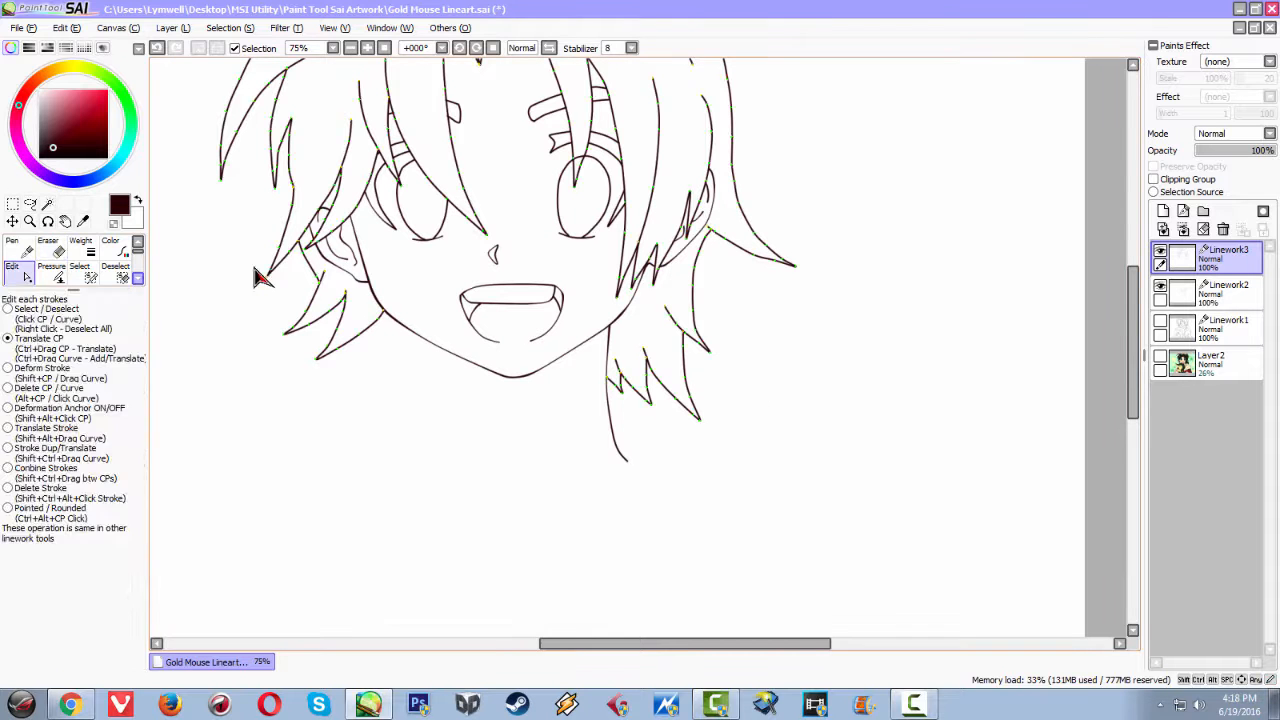
click(57, 277)
scroll(220, 230, down, 2)
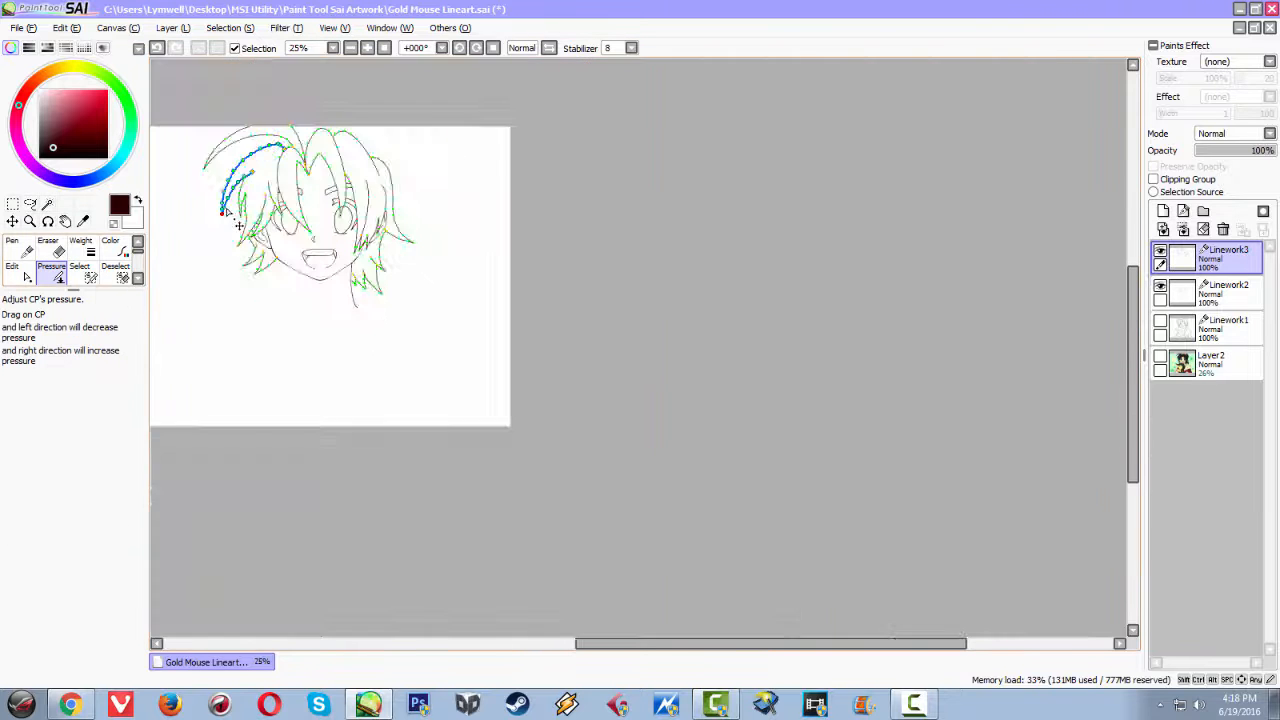
scroll(227, 242, up, 4)
drag(227, 242, 226, 367)
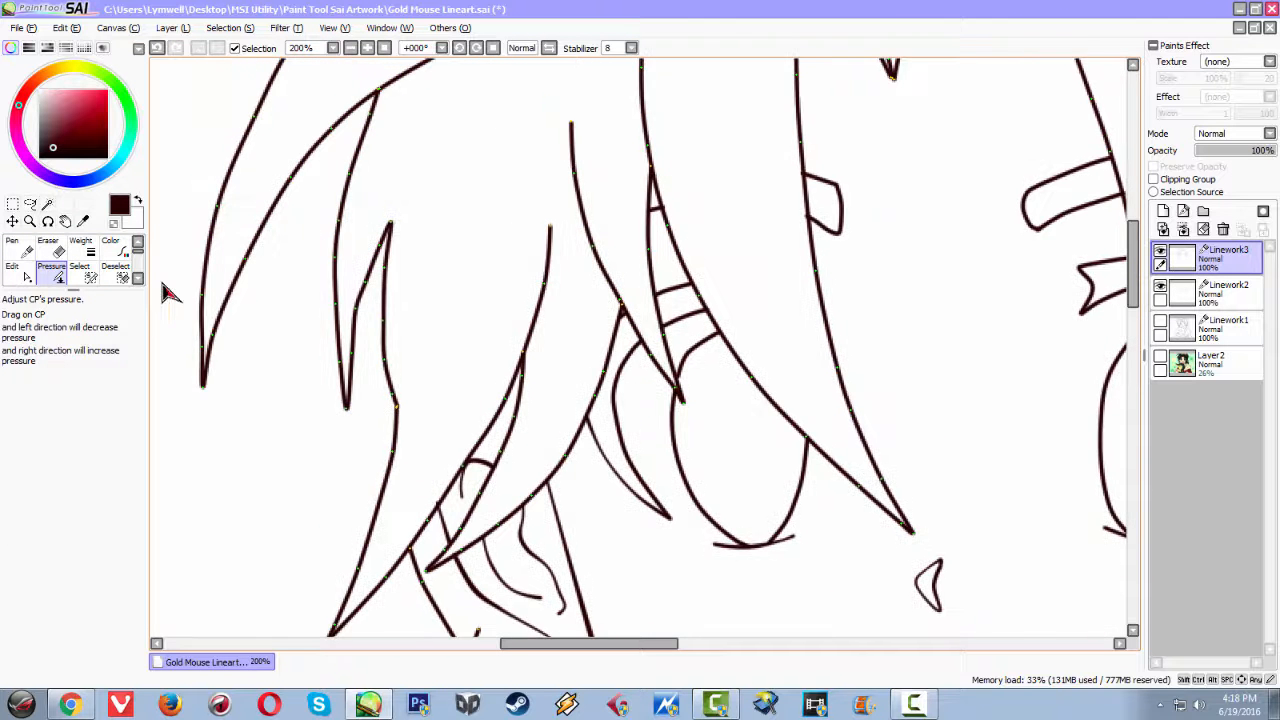
drag(162, 276, 194, 489)
drag(463, 121, 601, 302)
drag(543, 177, 531, 339)
drag(531, 237, 608, 352)
drag(599, 212, 641, 323)
Adjust the line pressure along the left lock's rounded upper end, reducing it where the line meets the fringe
mouse_move(667, 200)
mouse_down()
mouse_move(660, 327)
mouse_move(654, 310)
mouse_up()
drag(667, 204, 649, 313)
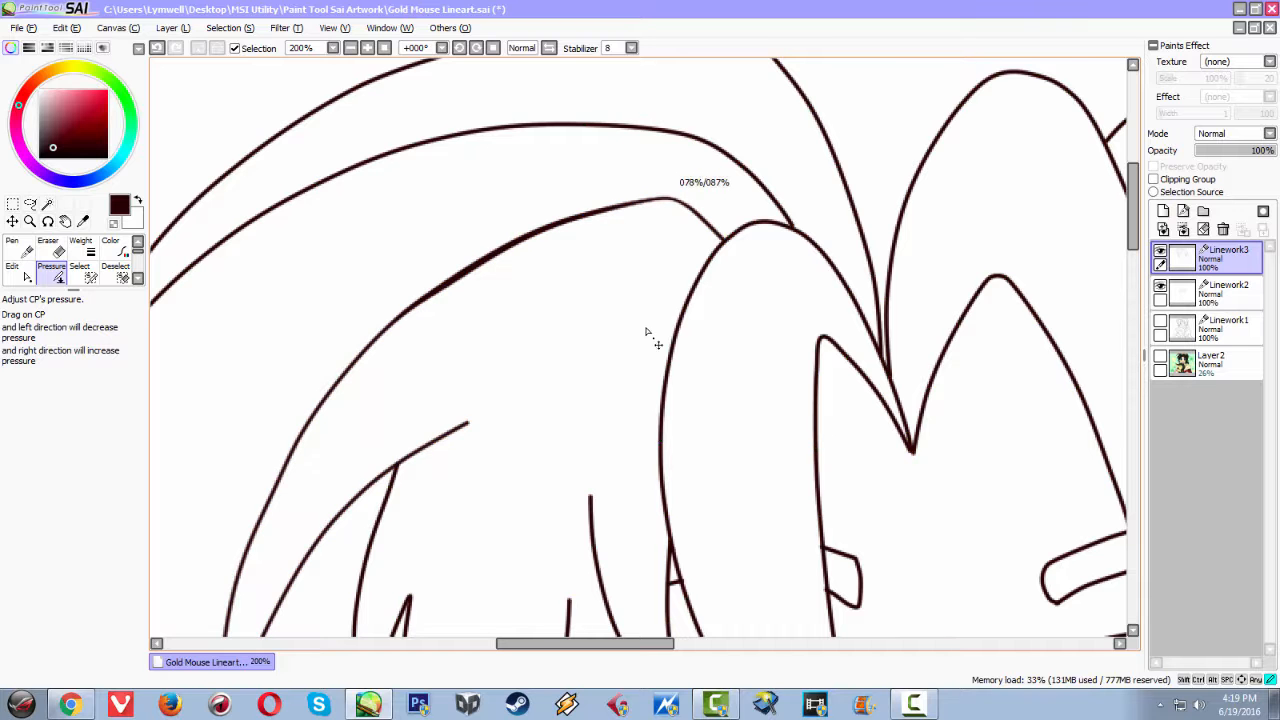
drag(663, 202, 647, 86)
drag(688, 207, 723, 110)
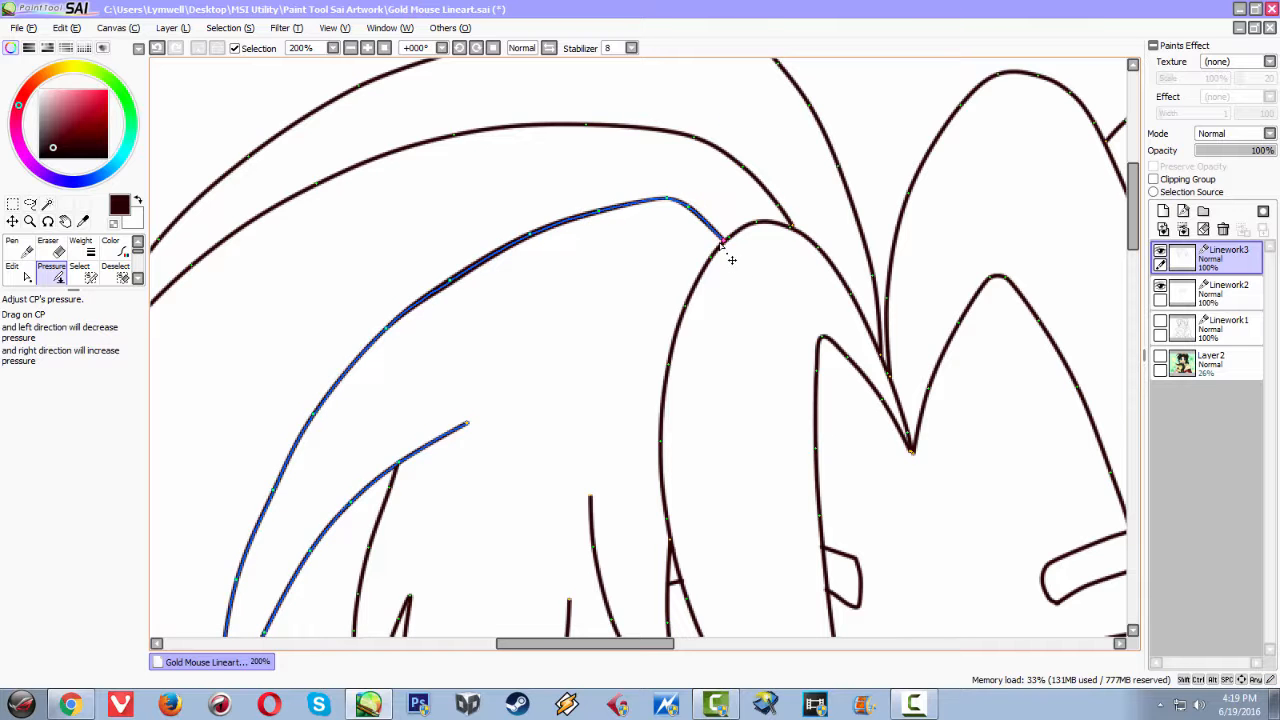
drag(731, 259, 610, 285)
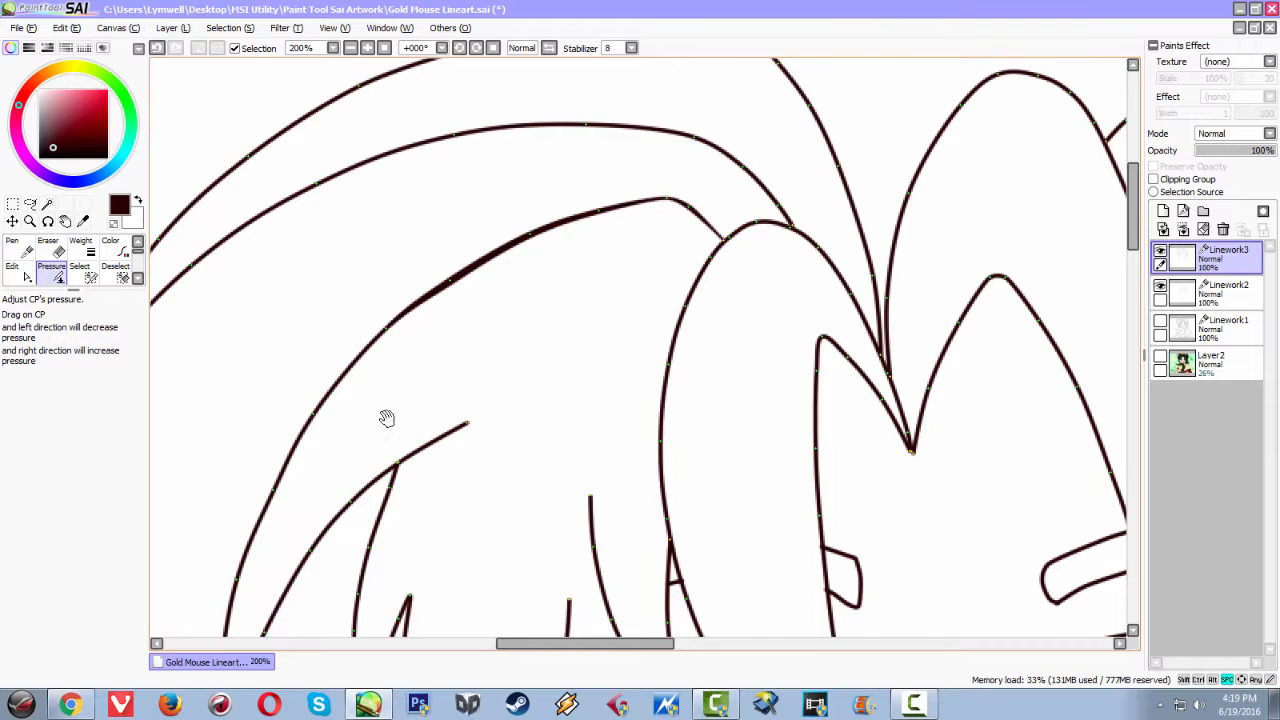
Adjust the pressure of the left lock's outer edge down toward its tip, leaving the line thicker there
drag(401, 421, 565, 249)
drag(551, 160, 599, 250)
drag(474, 244, 328, 240)
drag(438, 322, 307, 330)
drag(386, 423, 283, 426)
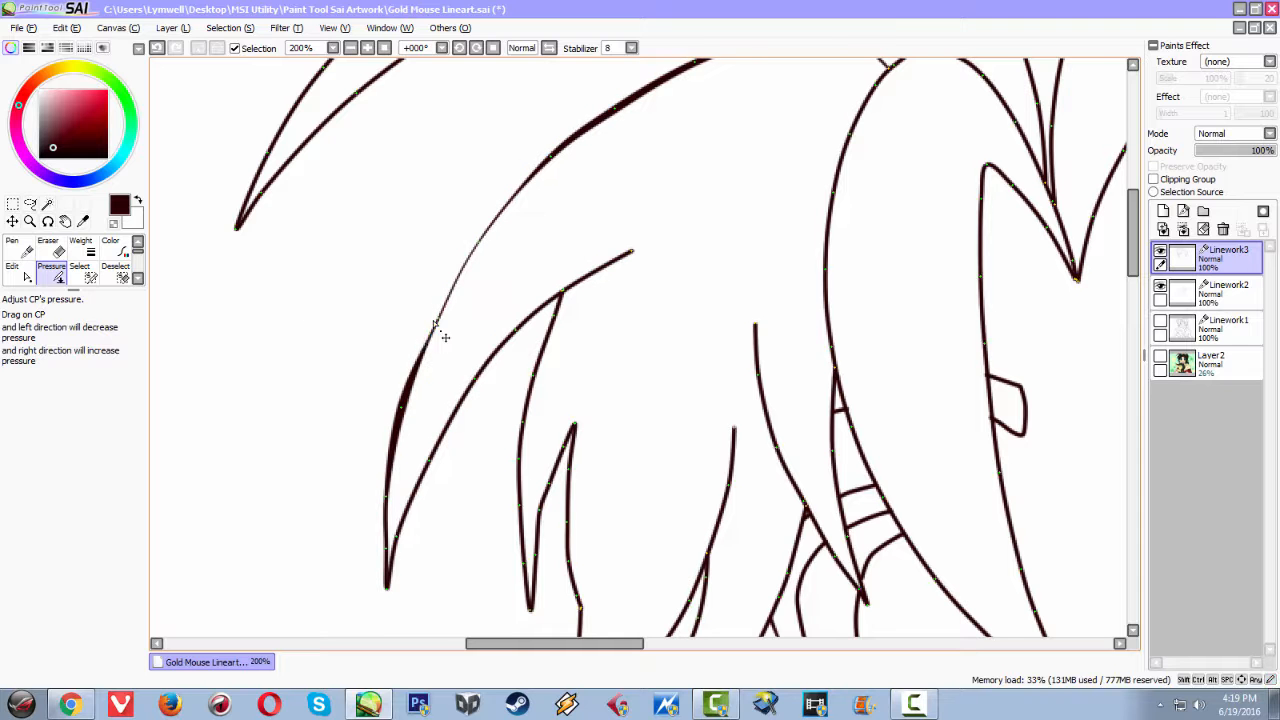
mouse_move(488, 230)
mouse_down()
mouse_move(574, 289)
mouse_move(672, 330)
mouse_up()
drag(452, 305, 647, 435)
scroll(445, 428, down, 2)
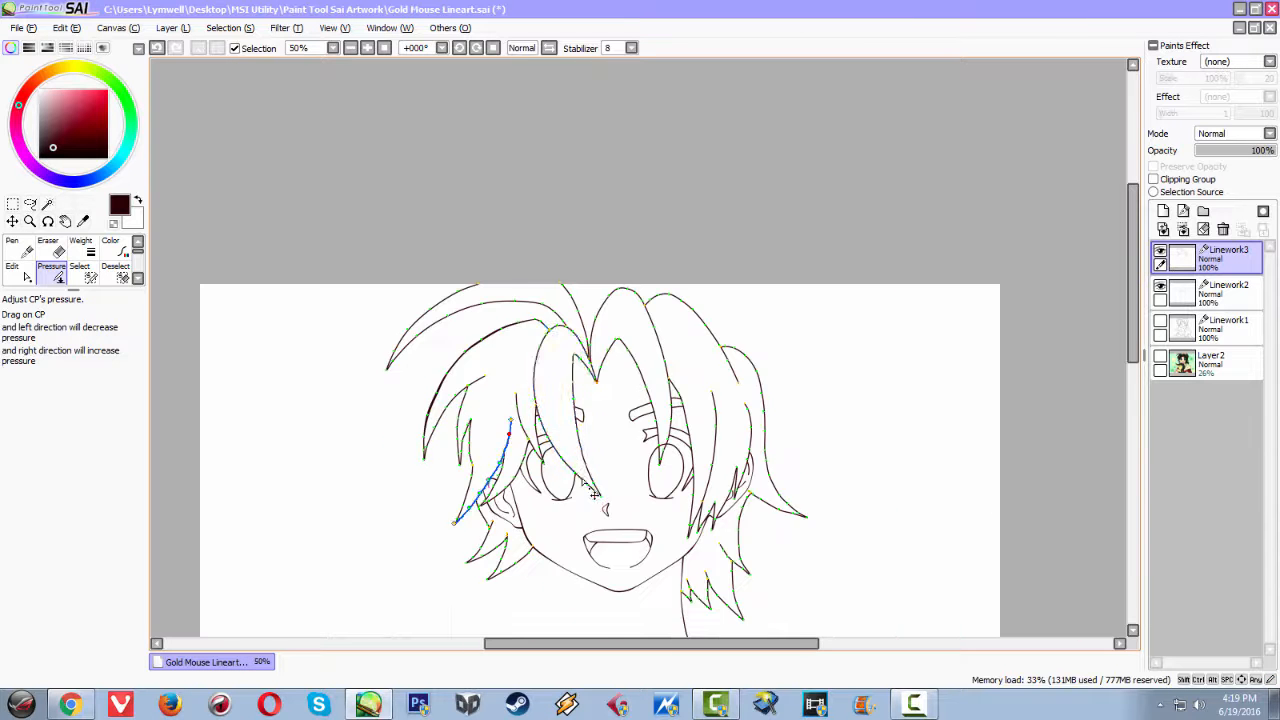
scroll(588, 480, up, 1)
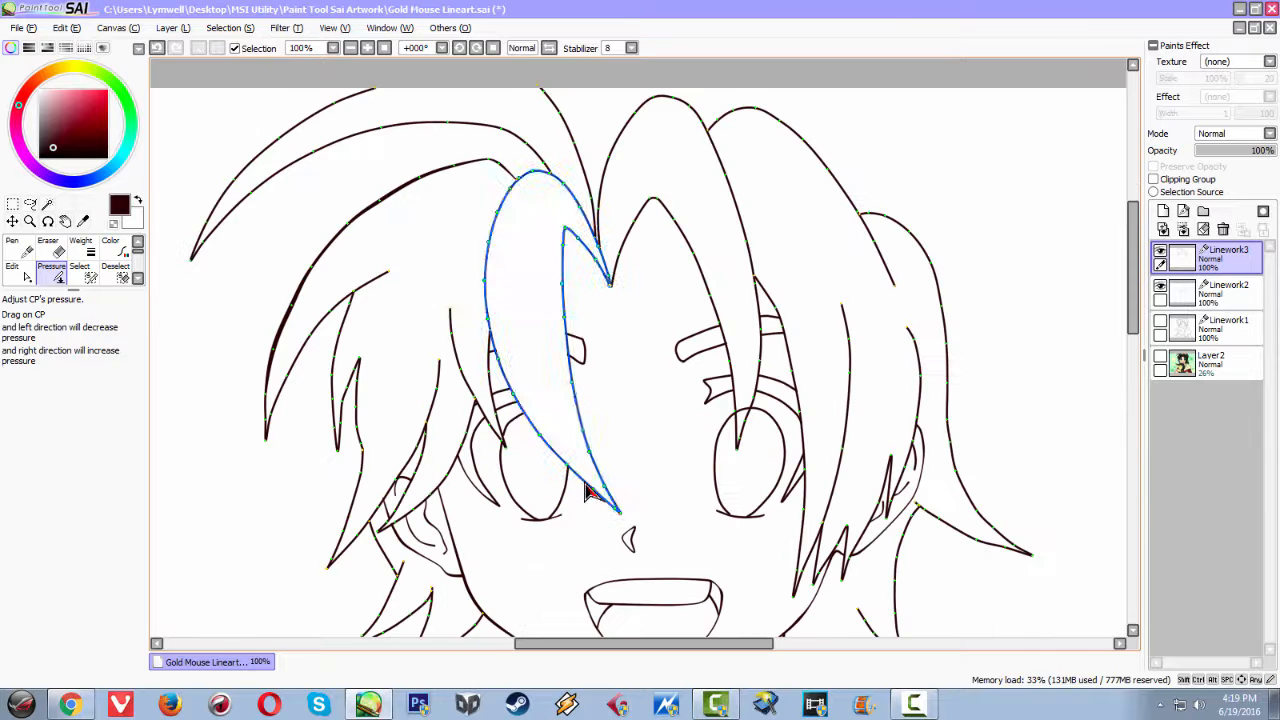
click(1182, 368)
scroll(748, 432, down, 1)
scroll(748, 432, up, 1)
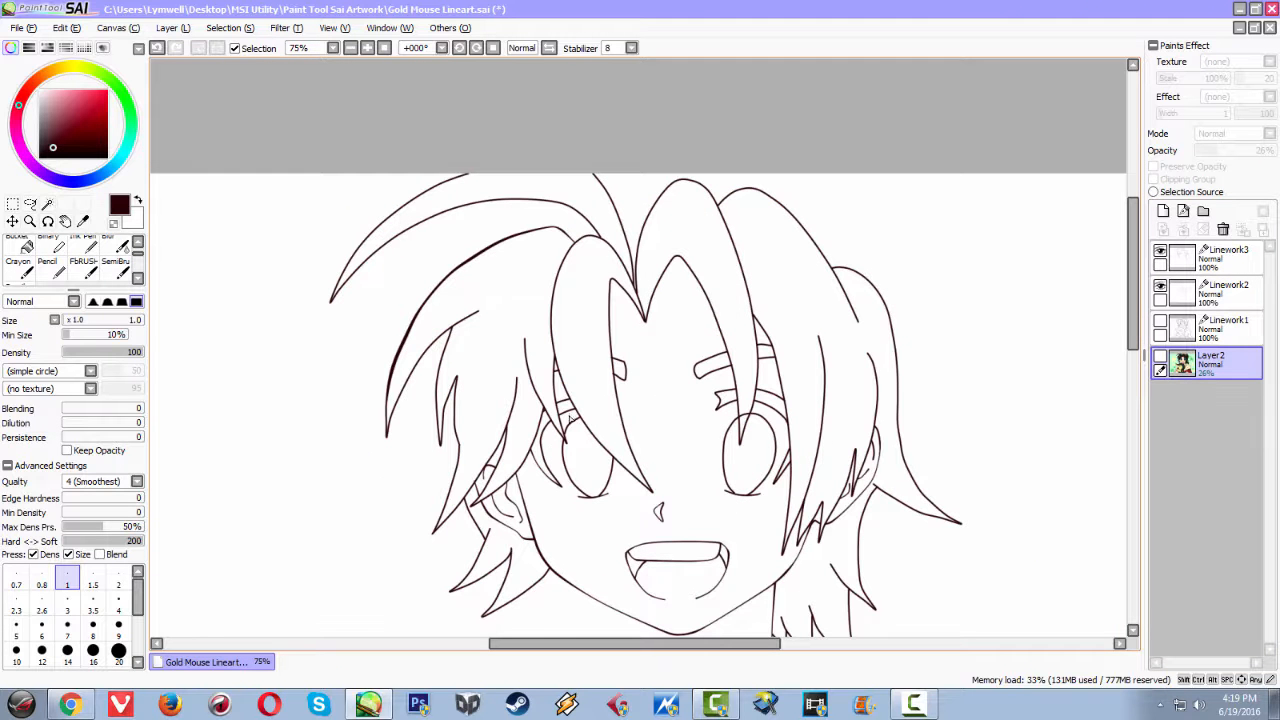
scroll(587, 425, up, 1)
drag(584, 478, 509, 313)
scroll(545, 428, down, 1)
scroll(535, 438, up, 1)
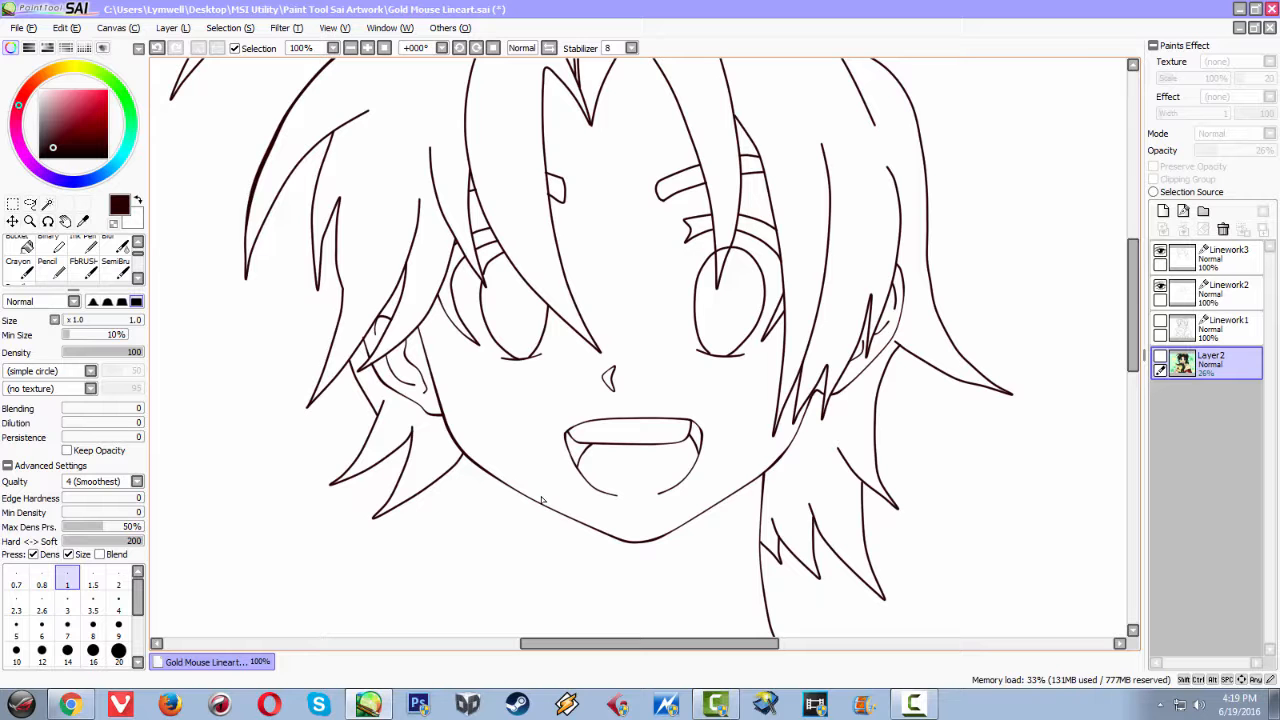
Make Linework2 the active layer and view the Curve tool's custom settings
click(1203, 260)
click(1202, 292)
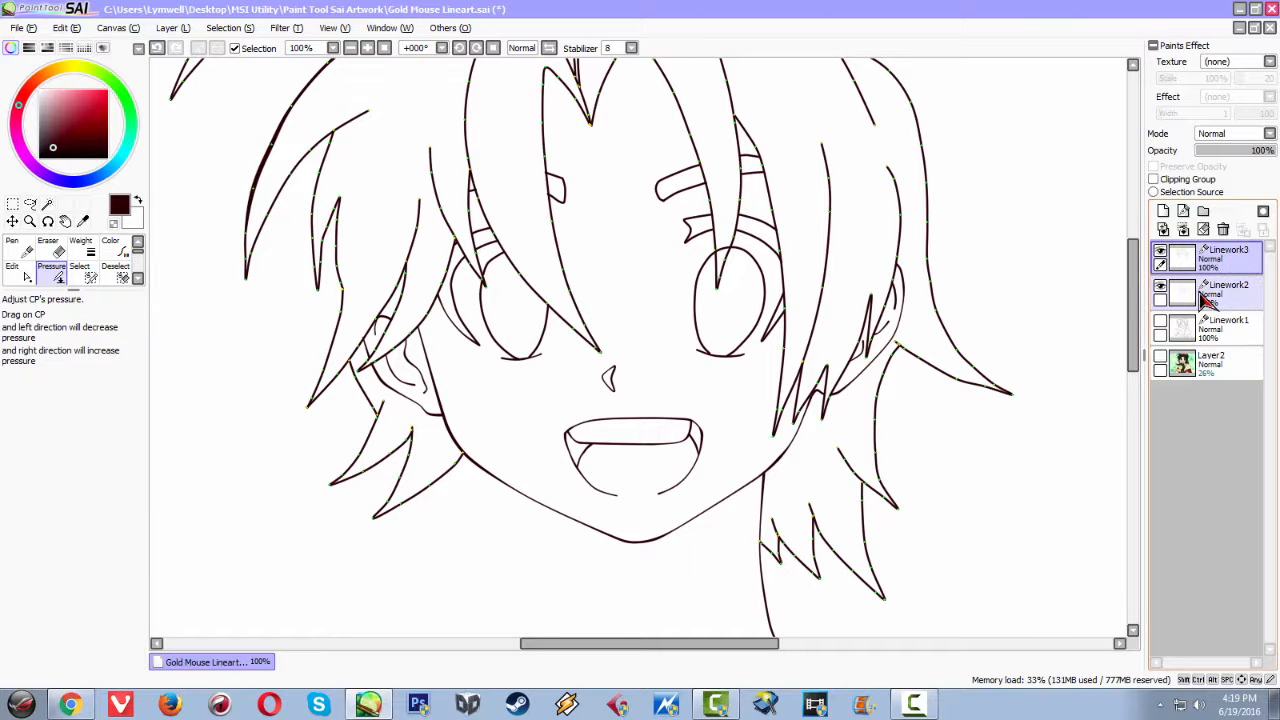
ctrl+click(1201, 273)
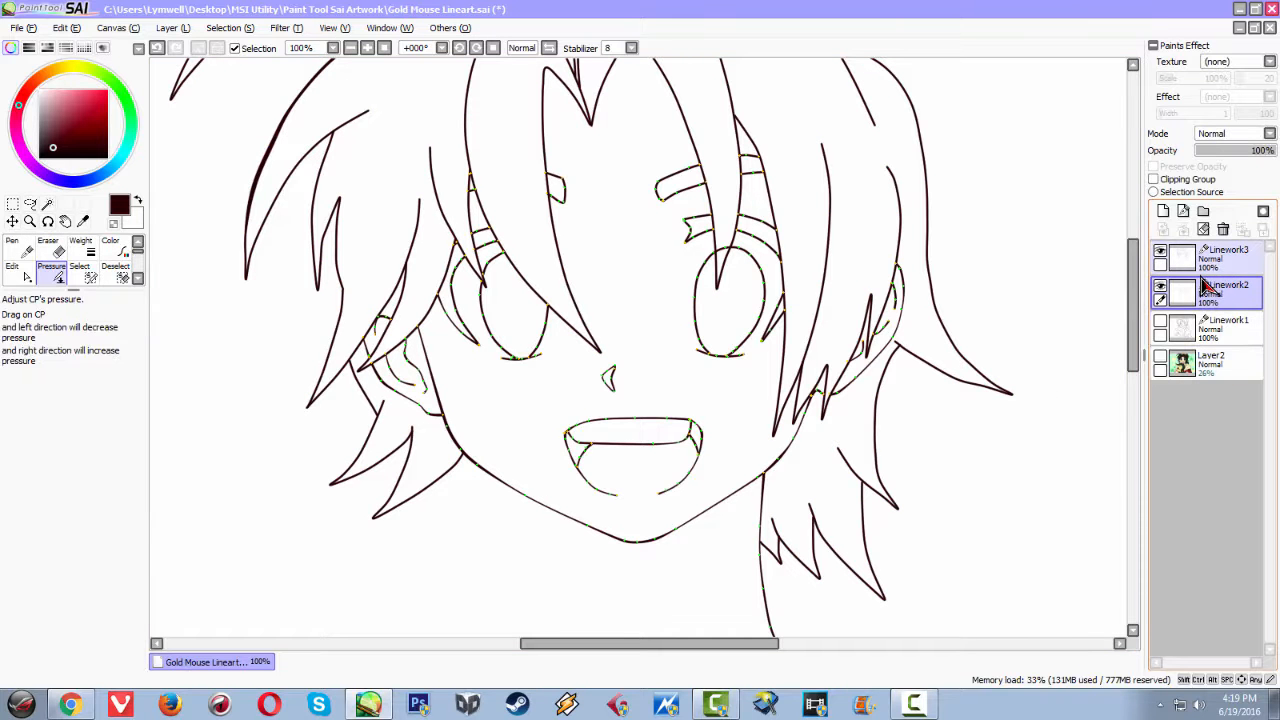
click(1205, 286)
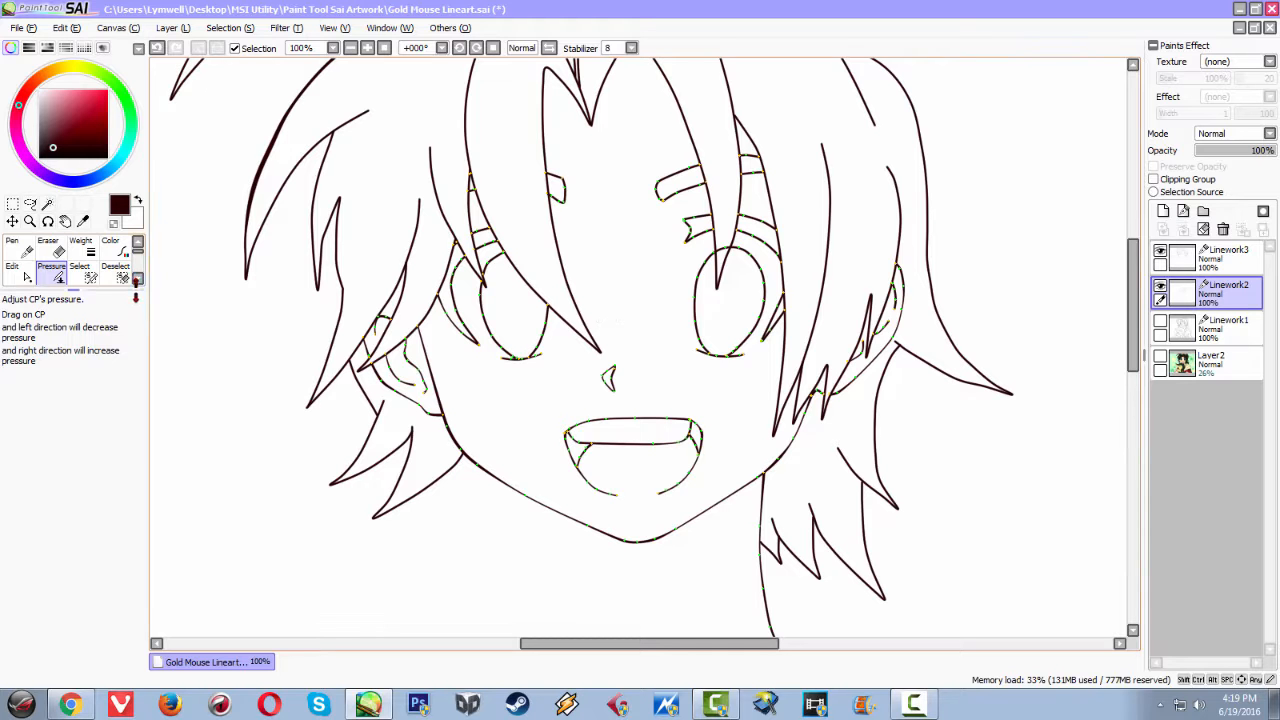
click(138, 278)
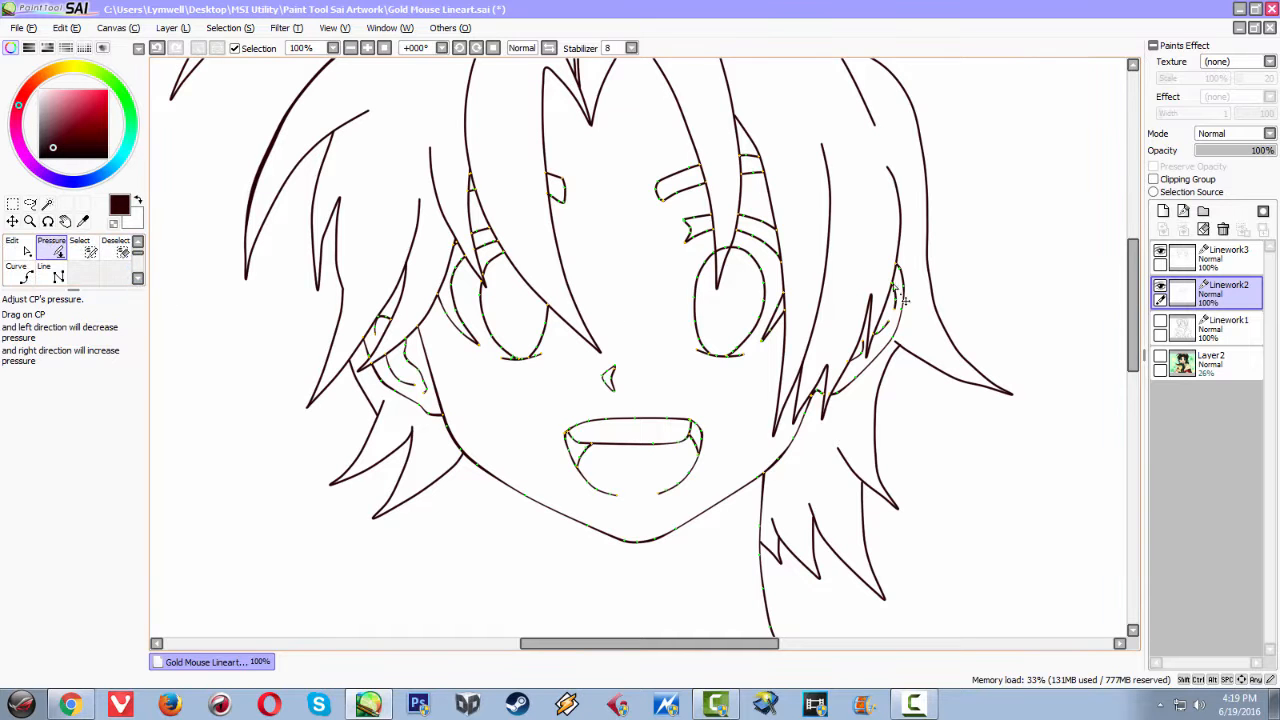
double_click(16, 282)
click(849, 210)
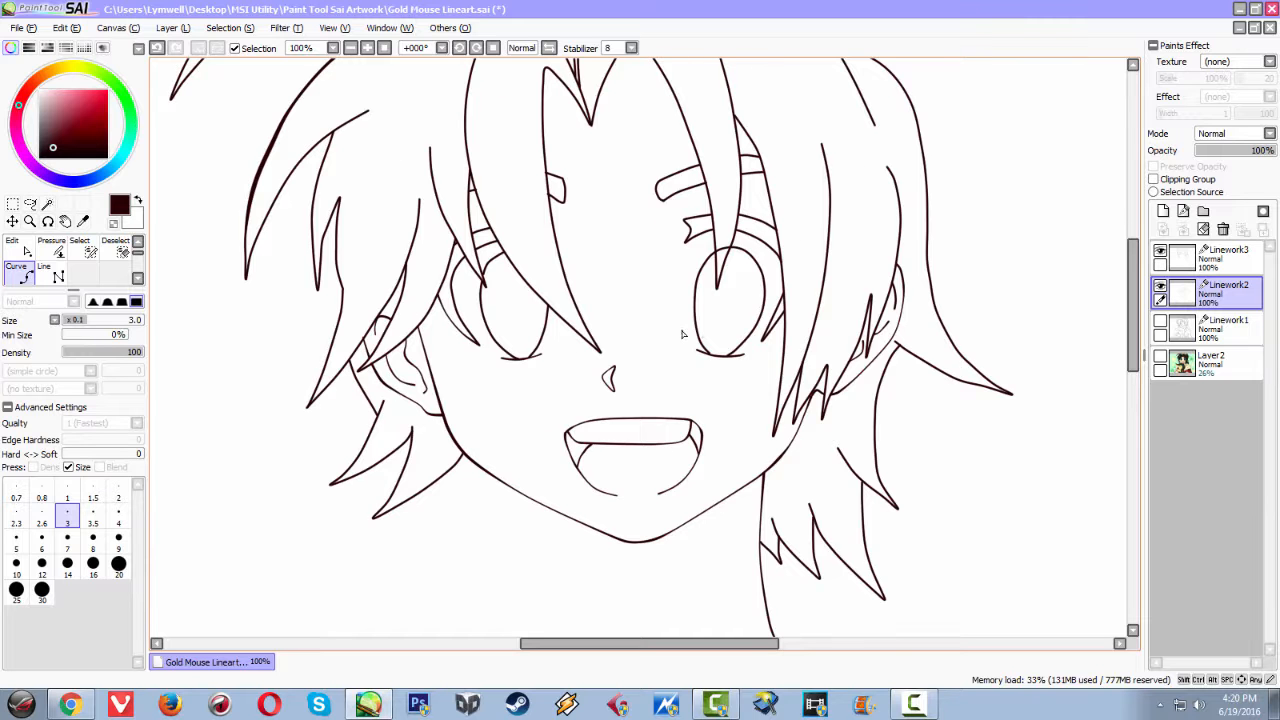
Show the Layer2 reference image briefly and hide it again
click(1161, 358)
click(1161, 358)
drag(213, 238, 294, 314)
Make Linework3 the active layer and view the Edit tool's custom settings
click(13, 246)
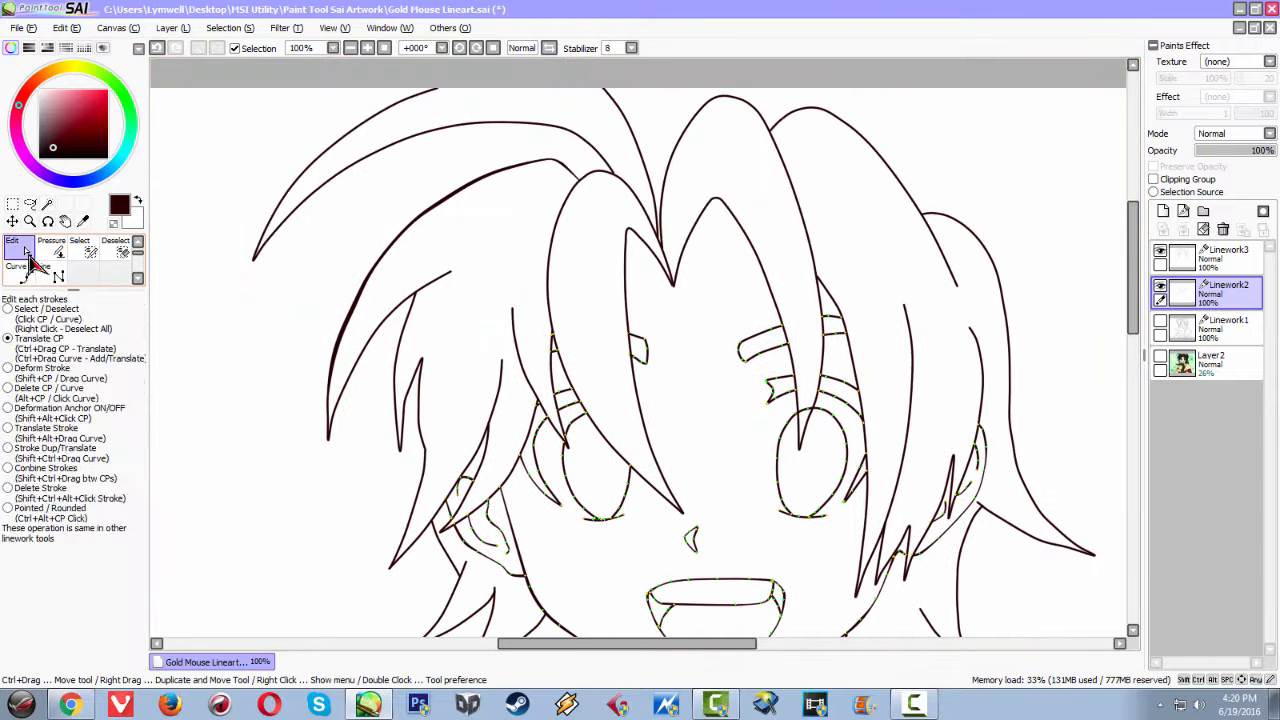
click(1218, 258)
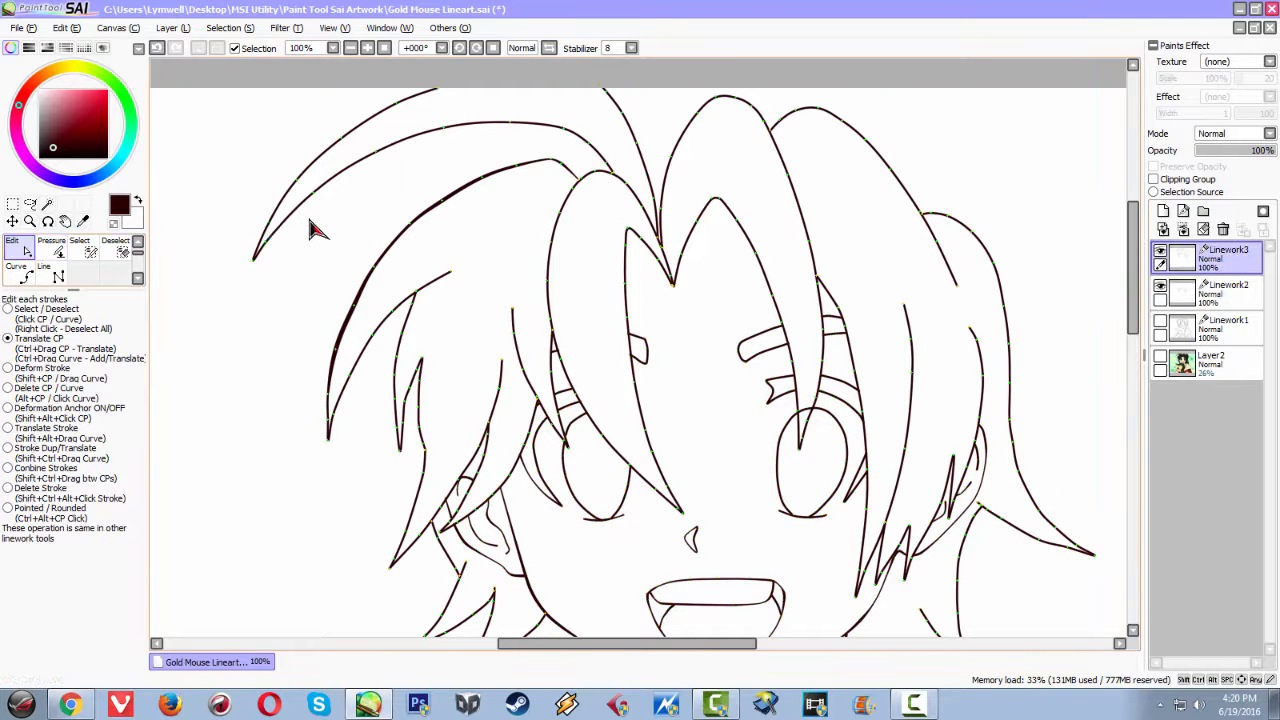
double_click(22, 253)
click(856, 211)
mouse_move(423, 234)
mouse_down()
mouse_move(373, 220)
mouse_move(398, 214)
mouse_move(388, 208)
mouse_move(385, 233)
mouse_move(408, 243)
mouse_up()
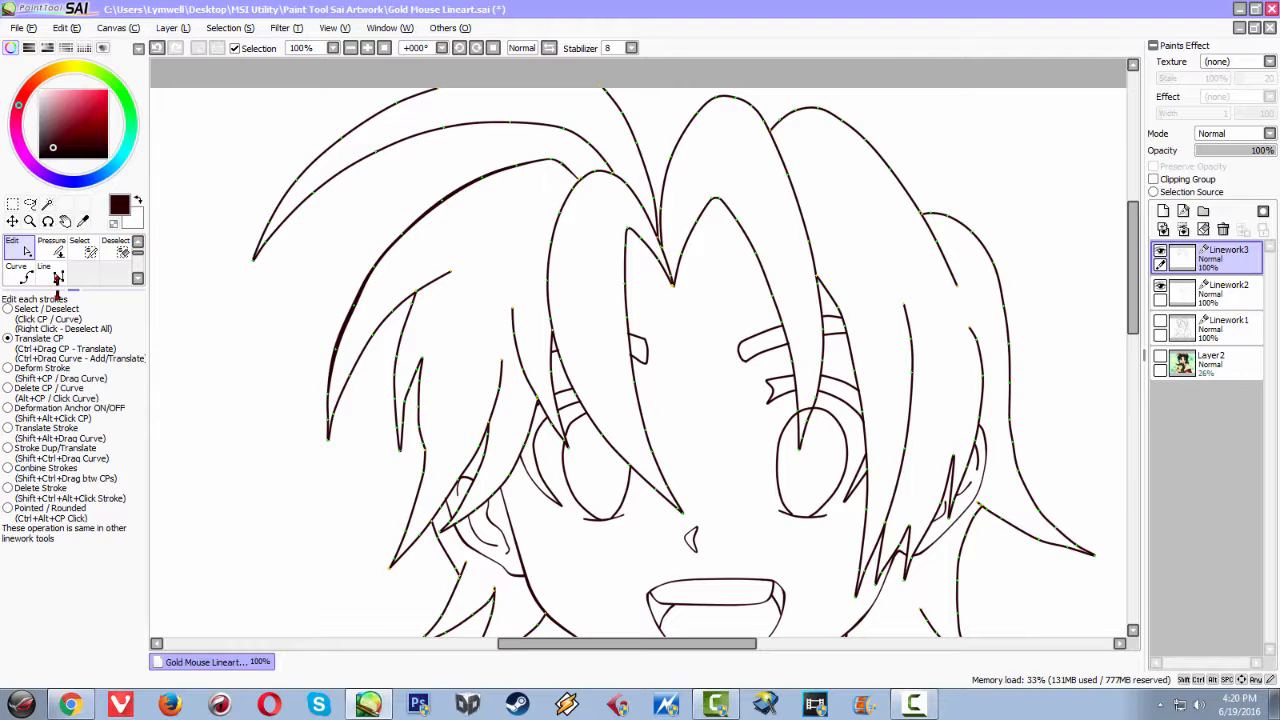
Use the Pressure tool to thin the lower outer edge of the large left hair lock near its tip
click(52, 247)
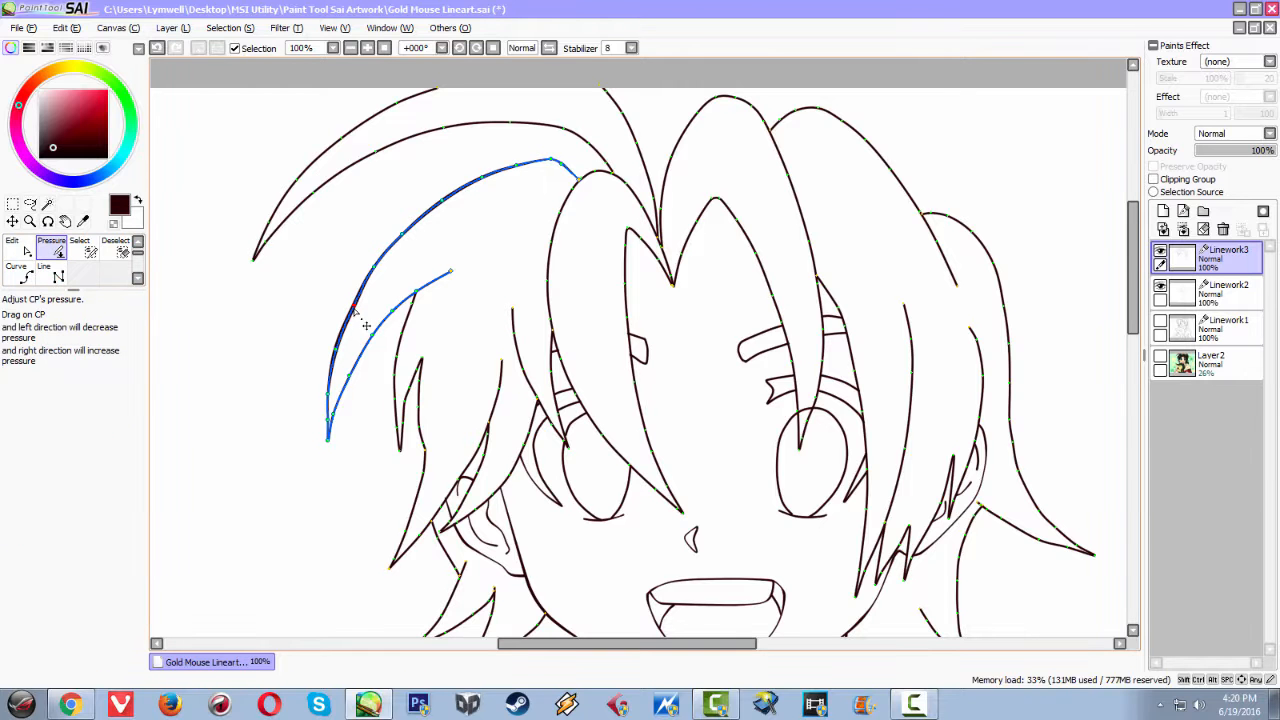
mouse_move(354, 308)
mouse_down()
mouse_move(278, 280)
mouse_move(441, 346)
mouse_up()
double_click(52, 247)
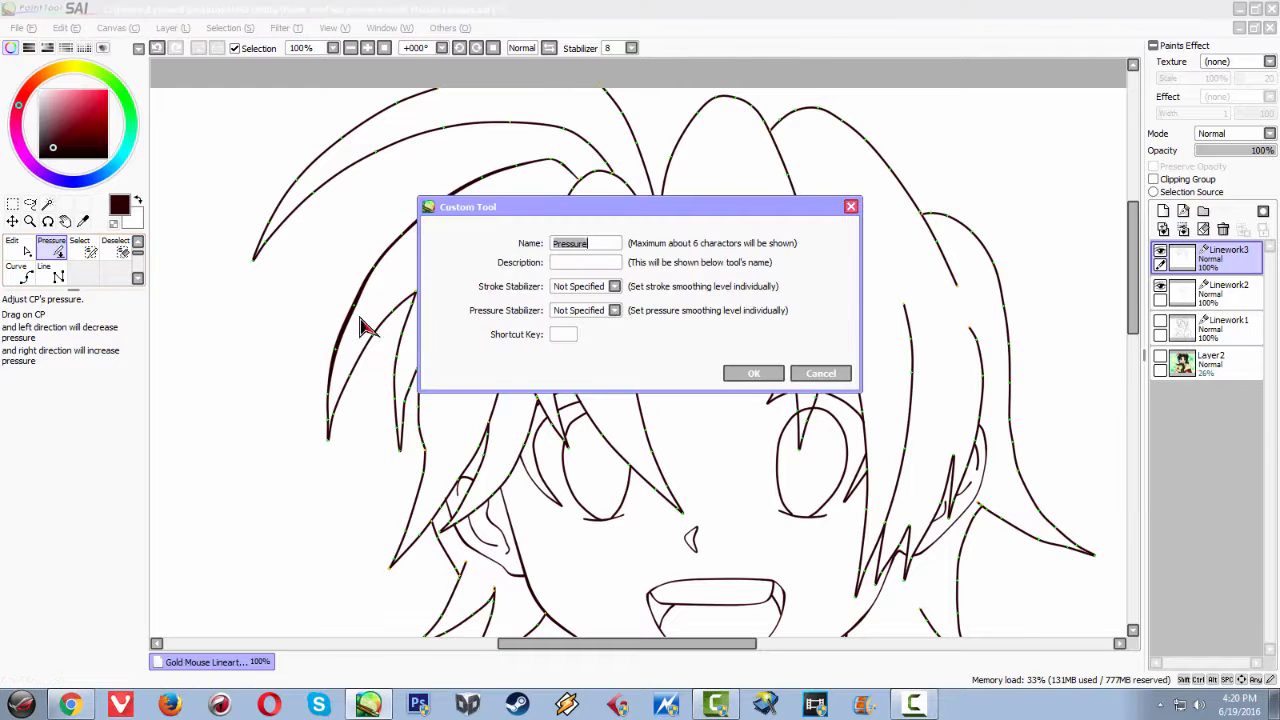
click(815, 383)
mouse_move(354, 308)
mouse_down()
mouse_move(243, 280)
mouse_move(500, 379)
mouse_move(249, 295)
mouse_up()
mouse_move(336, 352)
mouse_down()
mouse_move(461, 390)
mouse_move(194, 331)
mouse_up()
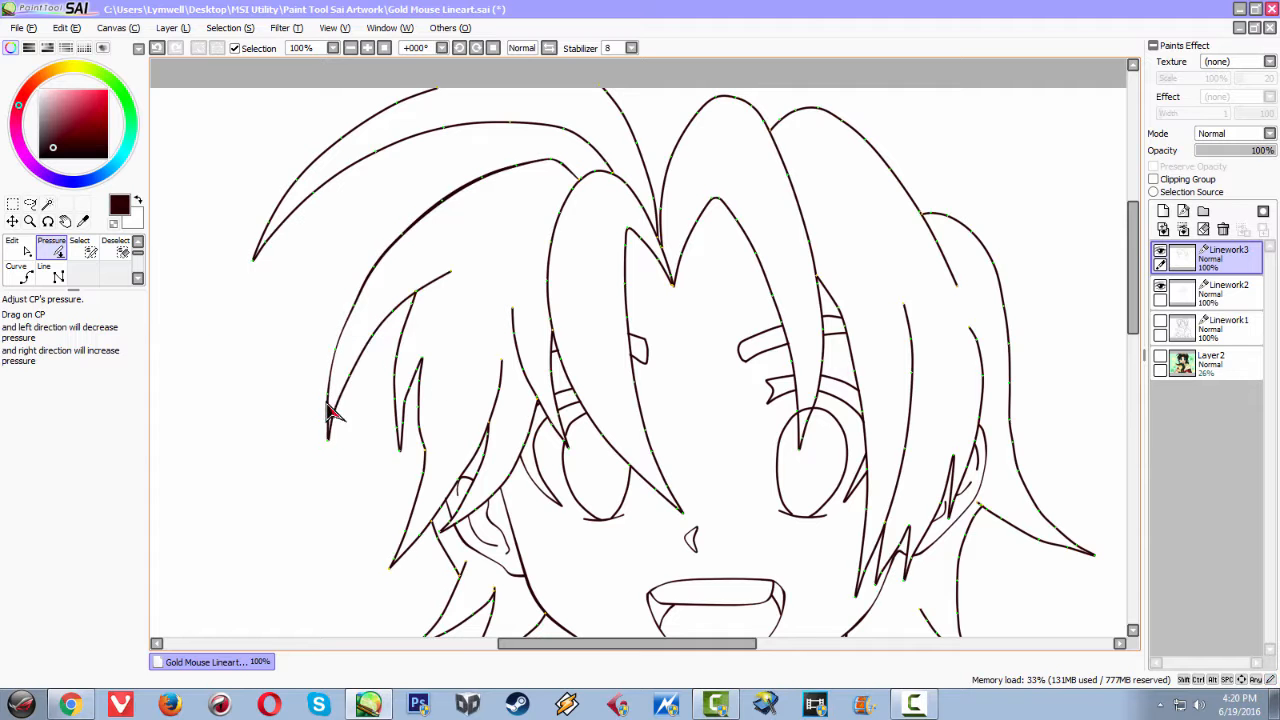
Use the Pressure tool to thin the outer edge of the large left hair lock just above its tip
mouse_move(328, 410)
mouse_down()
mouse_move(274, 403)
mouse_move(440, 415)
mouse_move(292, 400)
mouse_up()
drag(404, 439, 365, 357)
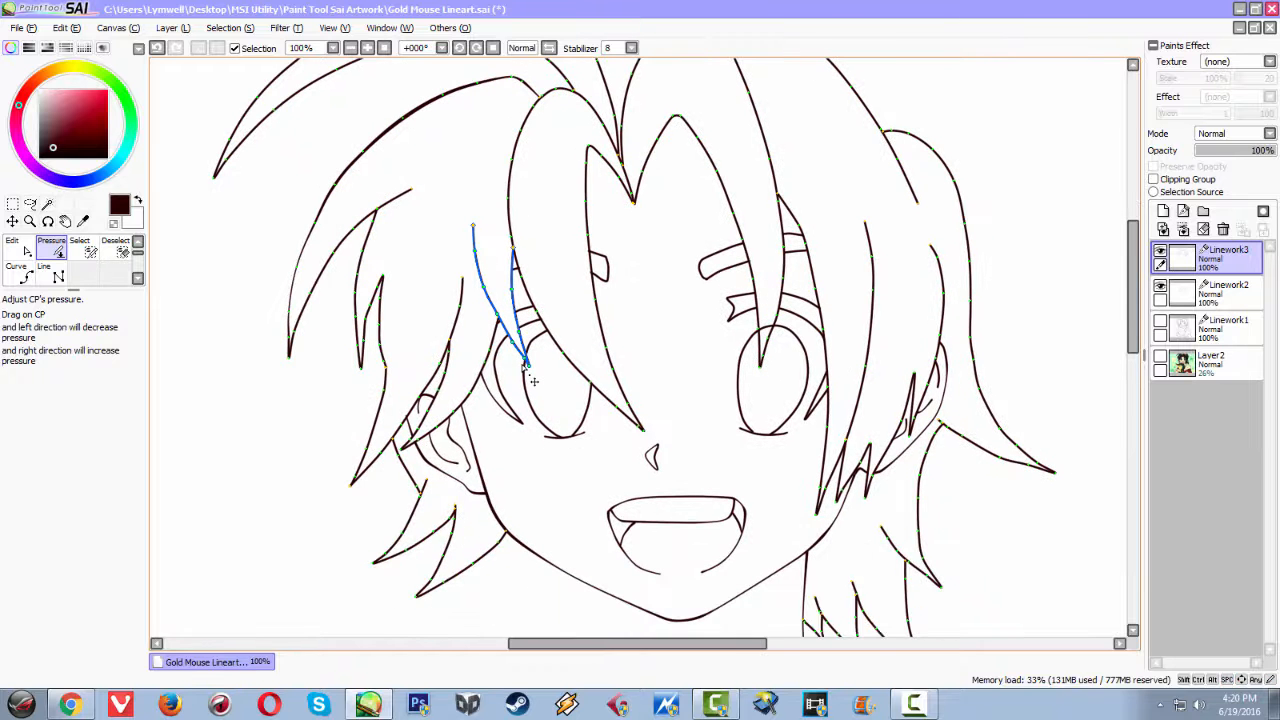
scroll(758, 342, down, 1)
scroll(758, 342, up, 2)
scroll(766, 340, down, 1)
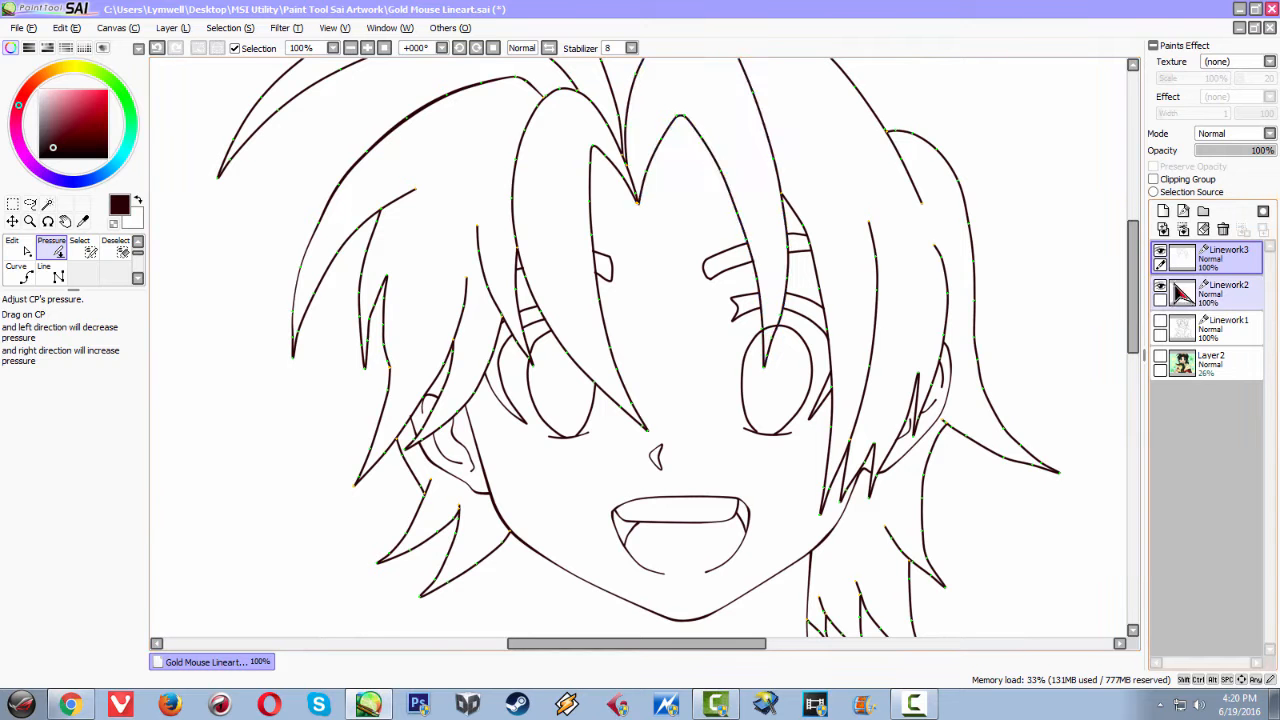
Make Layer2 the active layer, hide Linework3 and Linework2, and show Linework1
click(1190, 362)
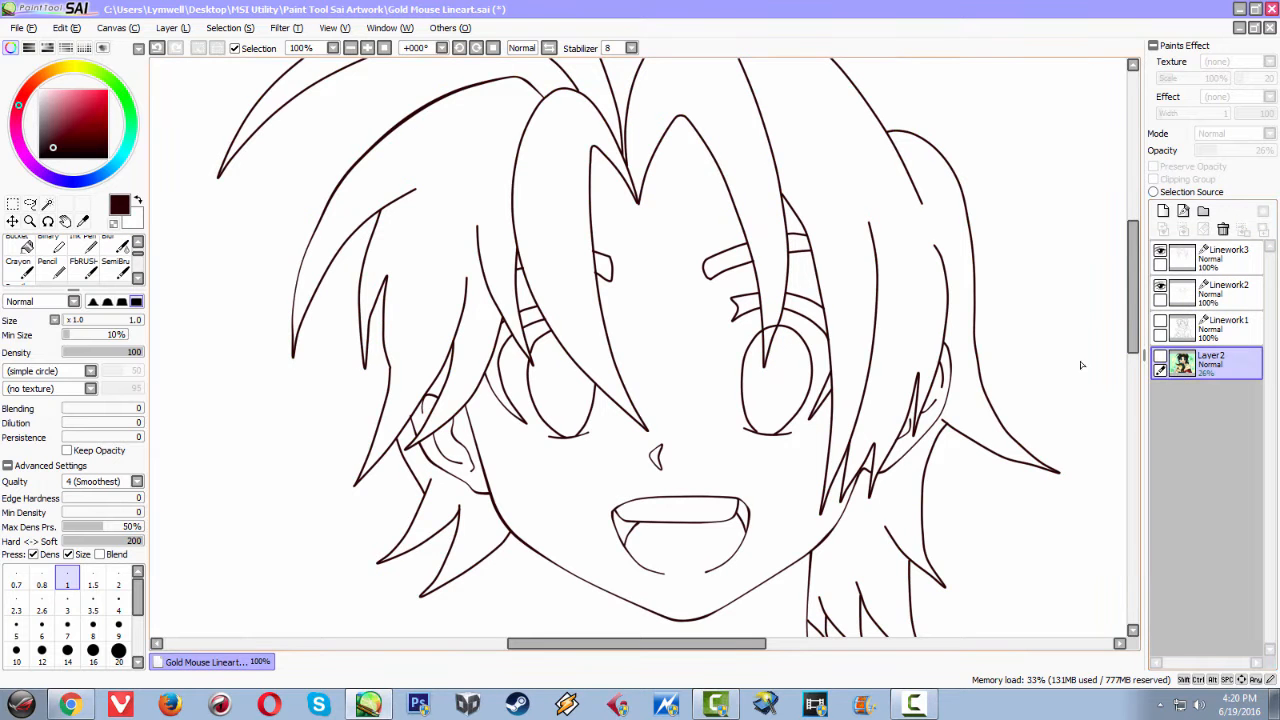
scroll(758, 381, down, 1)
scroll(740, 381, up, 1)
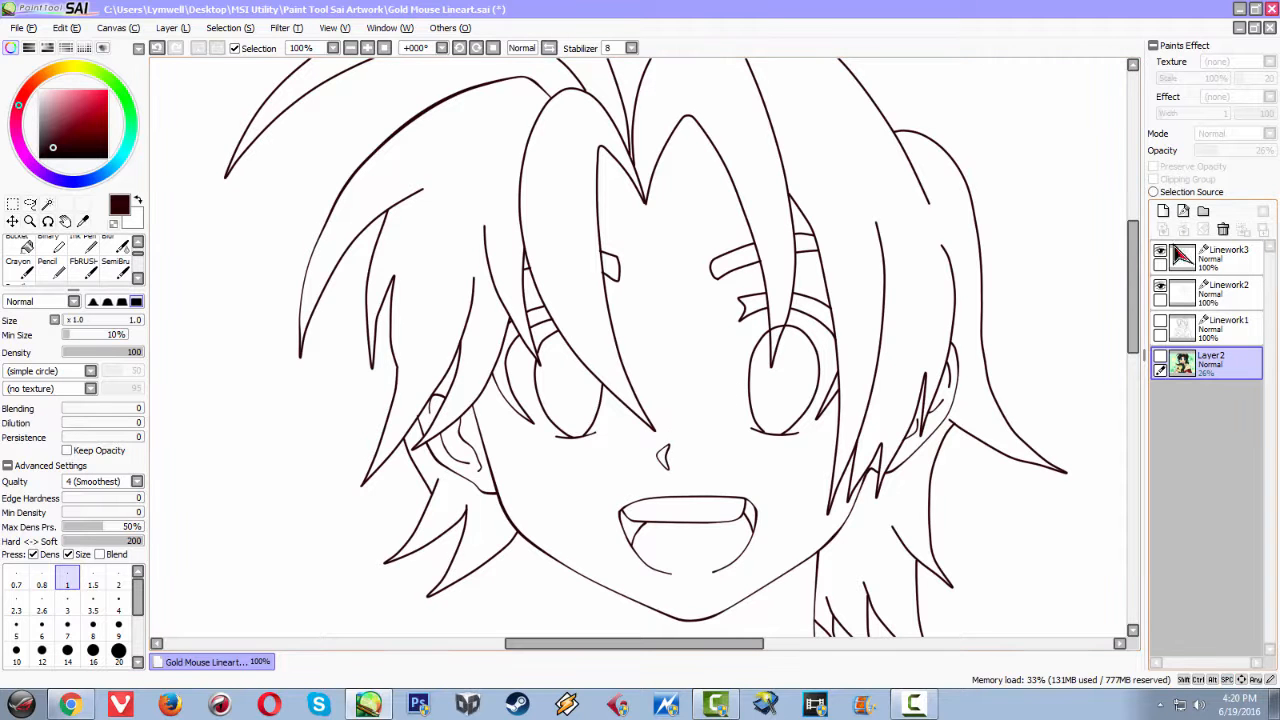
click(1160, 251)
click(1160, 286)
click(1160, 321)
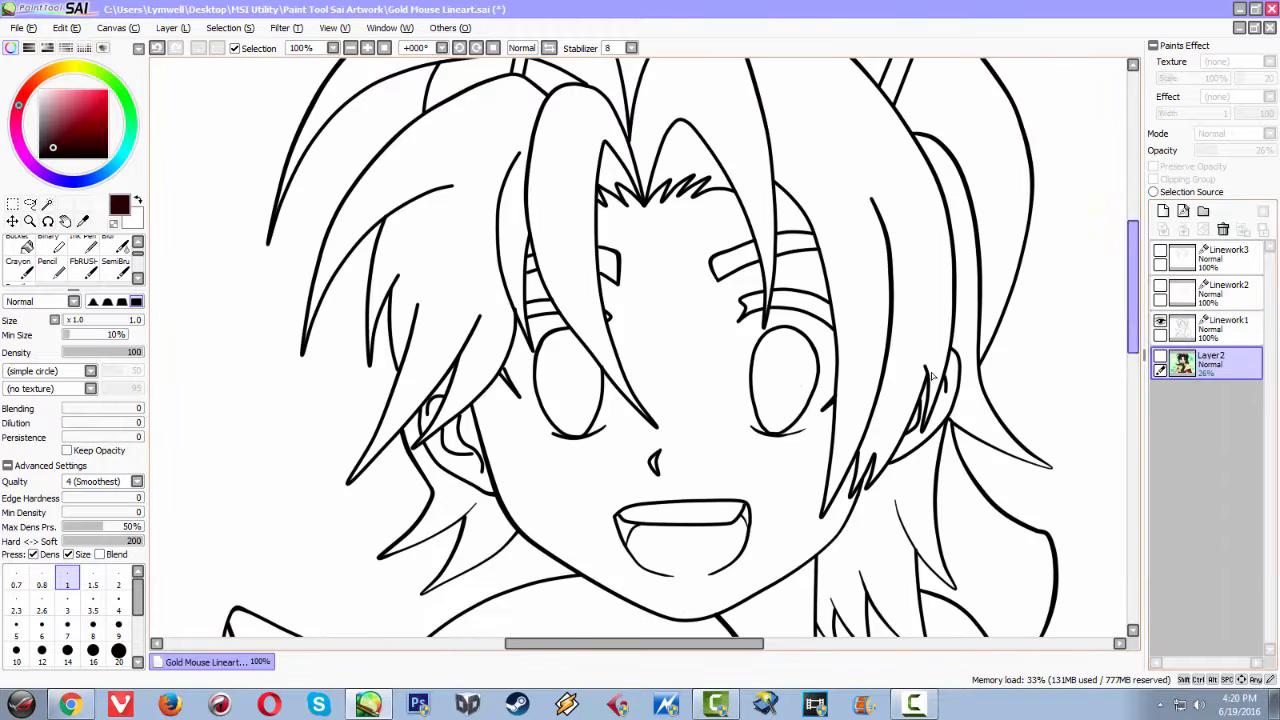
scroll(768, 388, up, 2)
scroll(760, 399, down, 3)
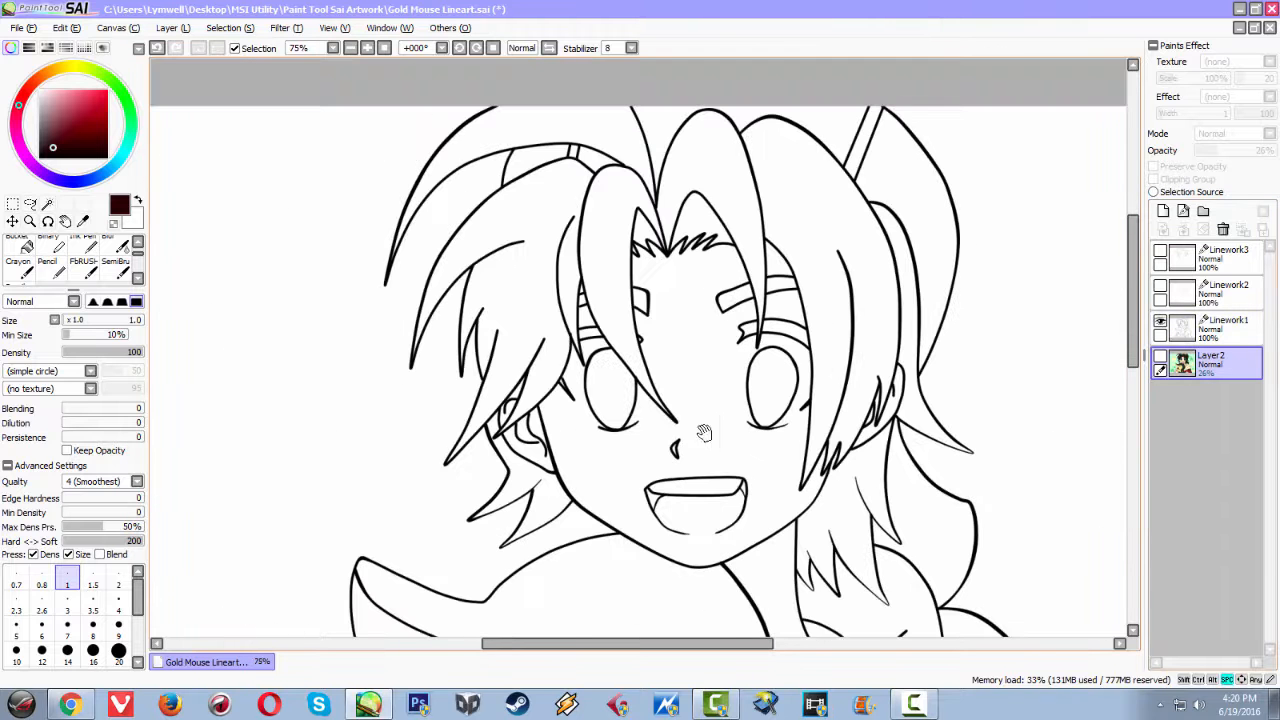
drag(706, 437, 673, 300)
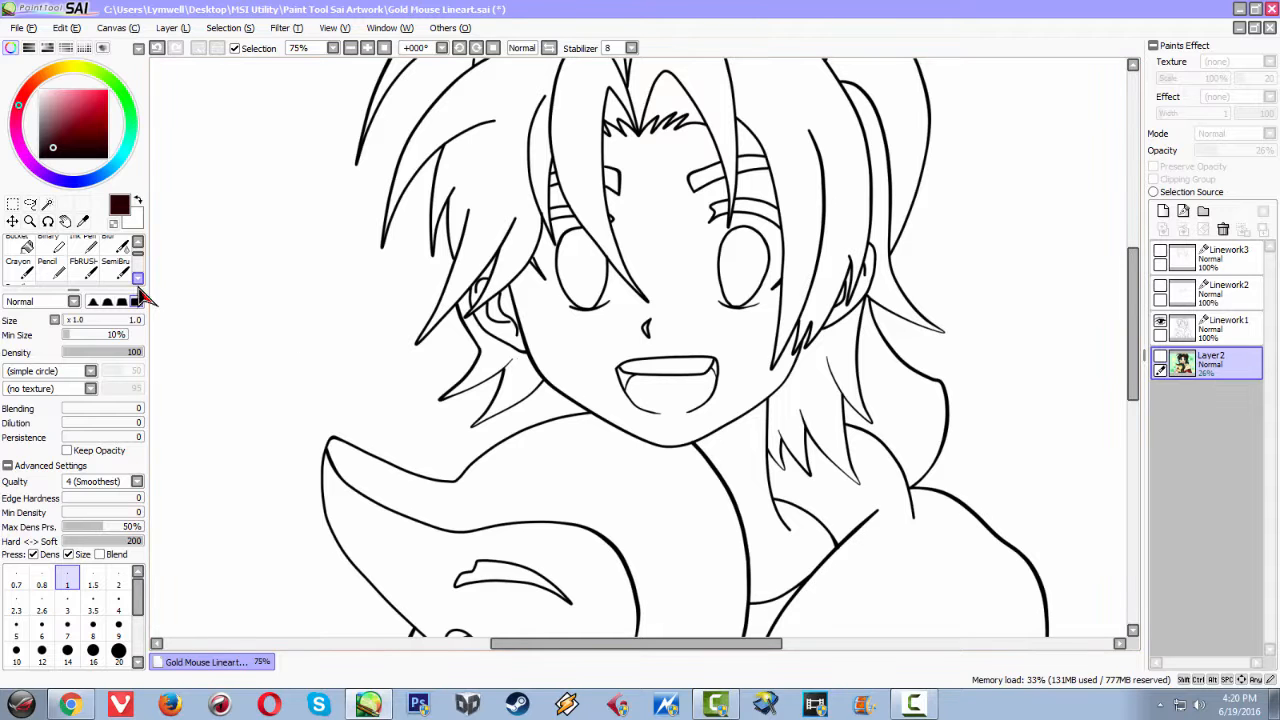
Make Linework1 the active layer and inspect the control points along the jaw line
click(1176, 338)
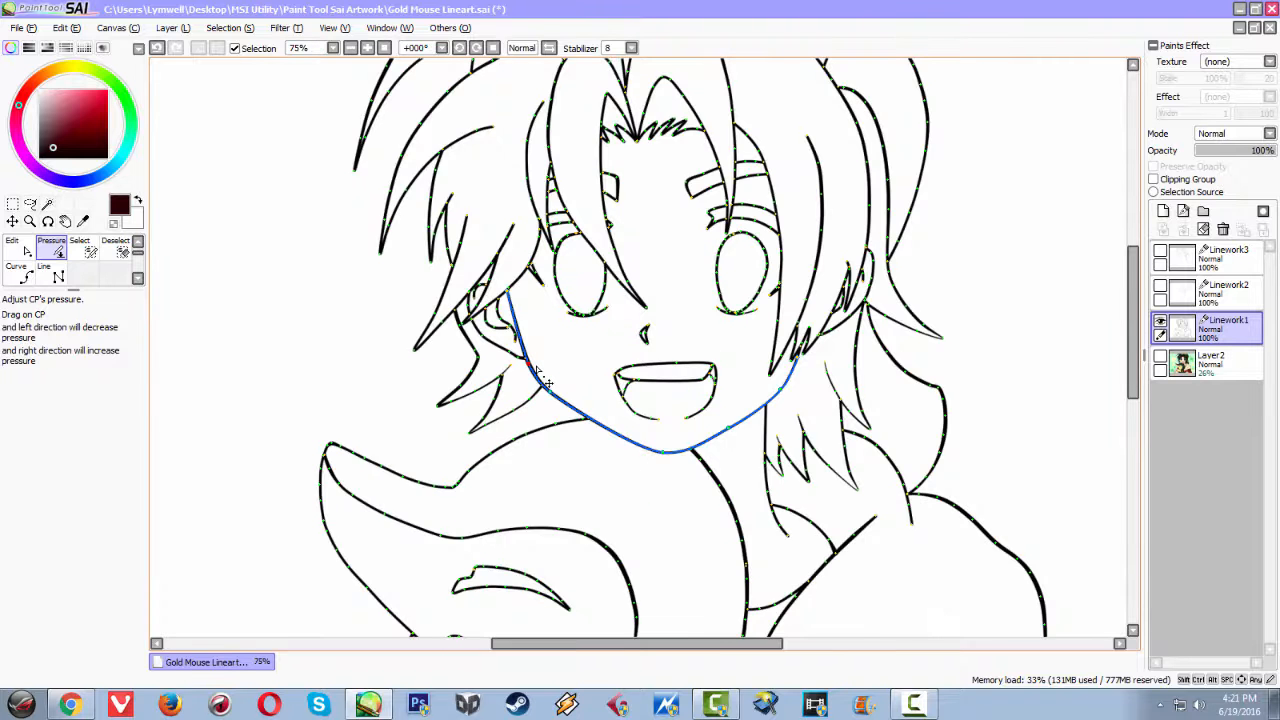
scroll(548, 383, up, 1)
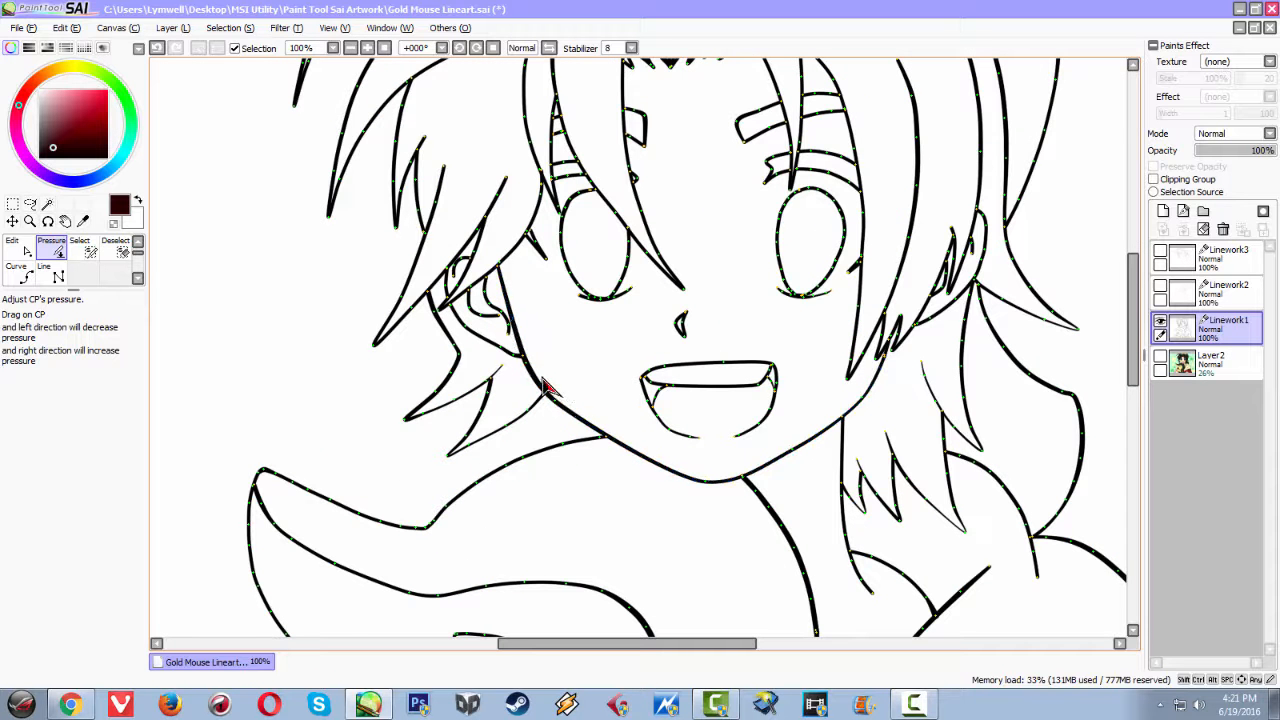
scroll(575, 405, up, 1)
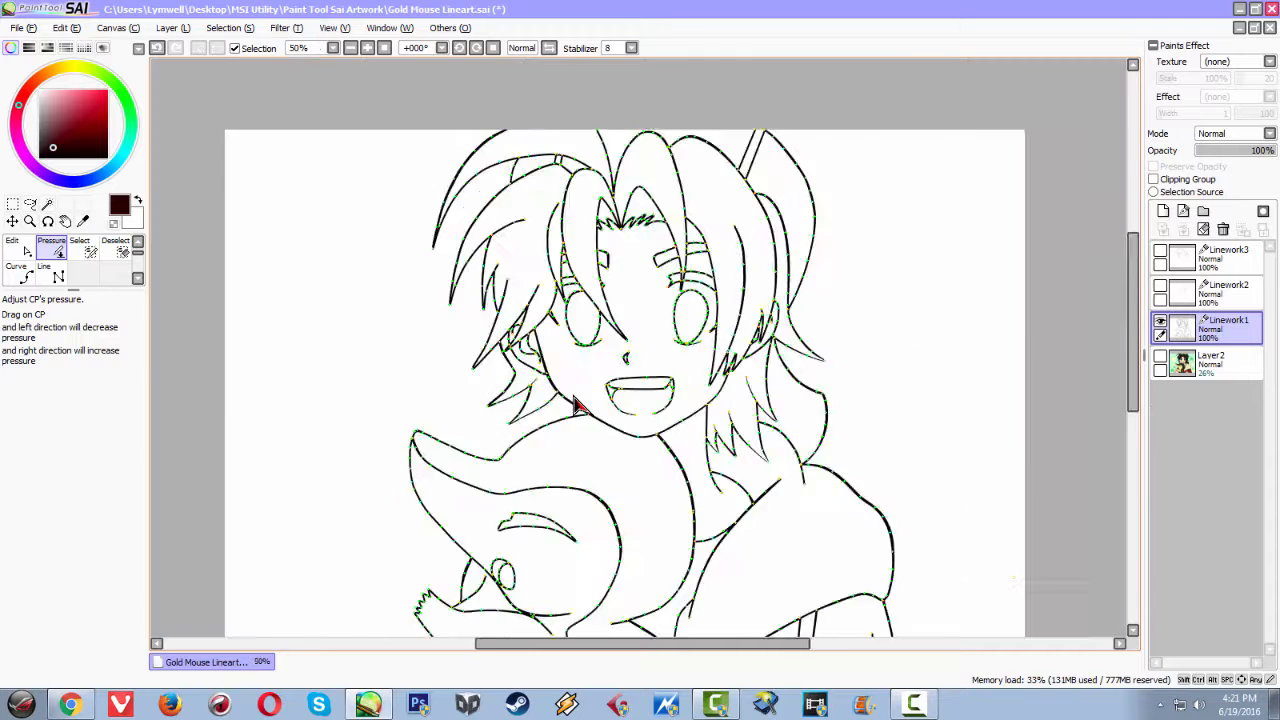
scroll(575, 408, down, 2)
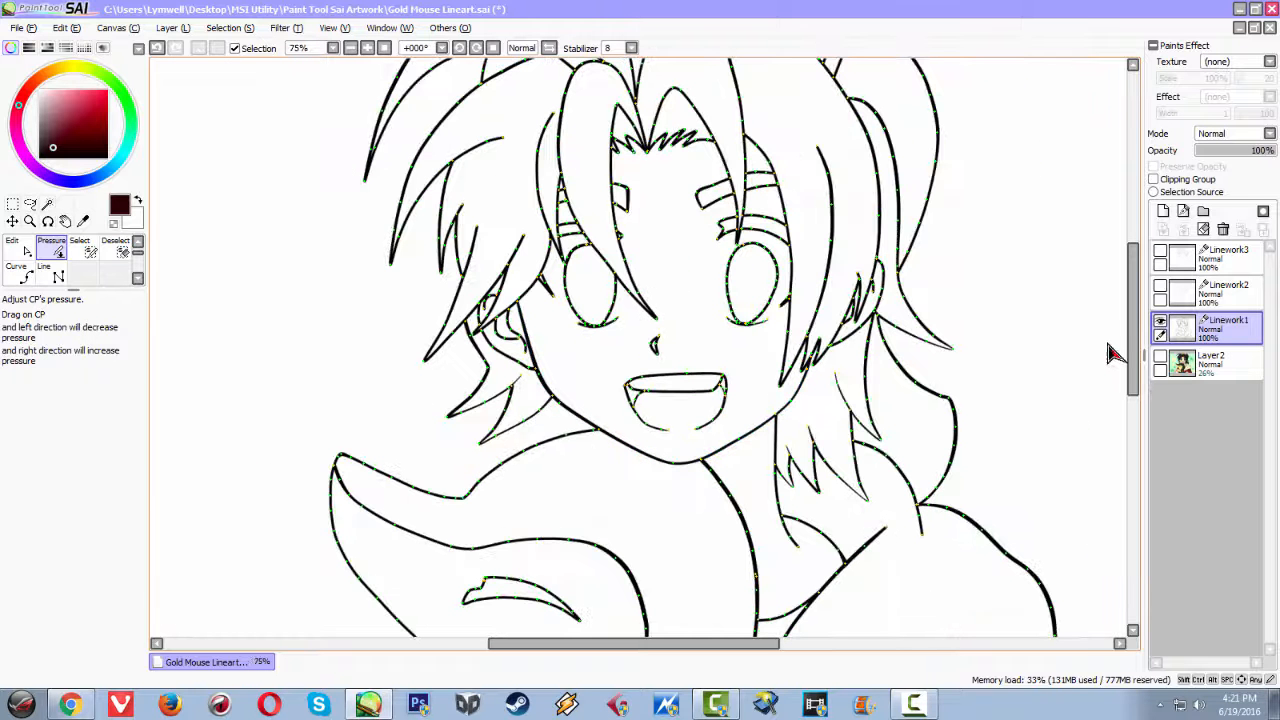
Make Layer2 active again and view the Linework1 drawing without its control points
click(1200, 364)
scroll(963, 387, down, 1)
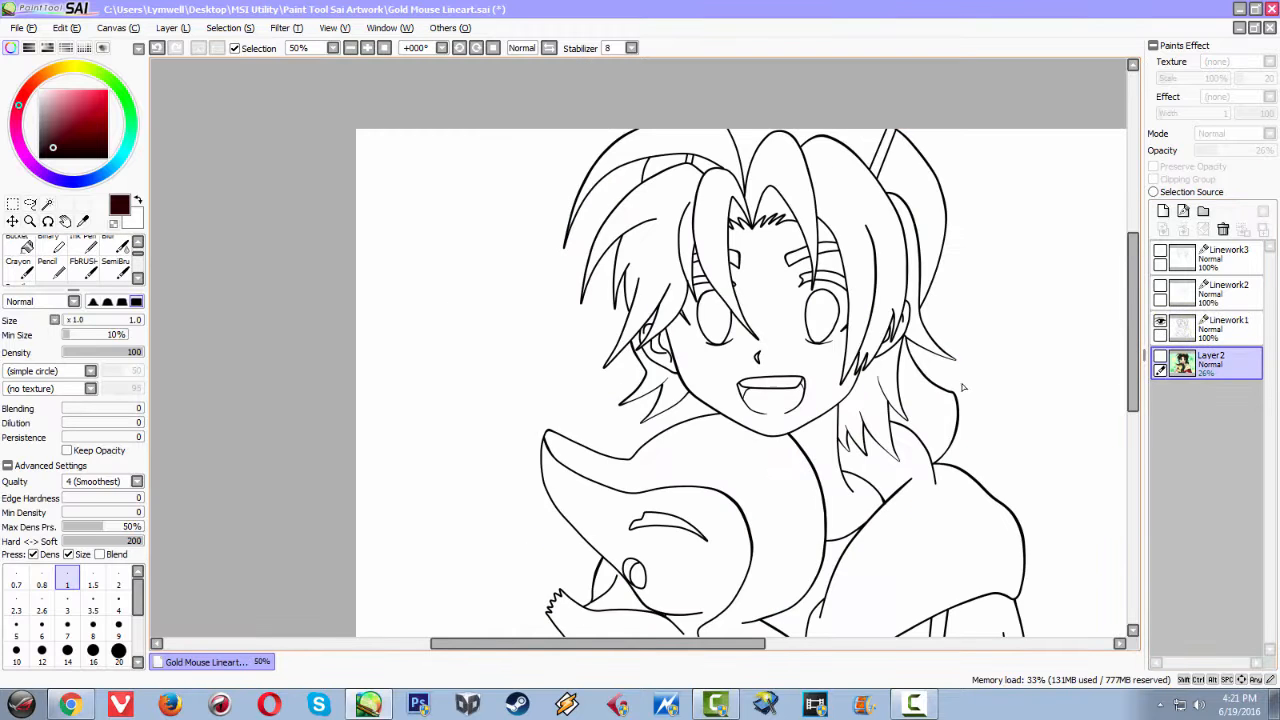
drag(919, 427, 731, 334)
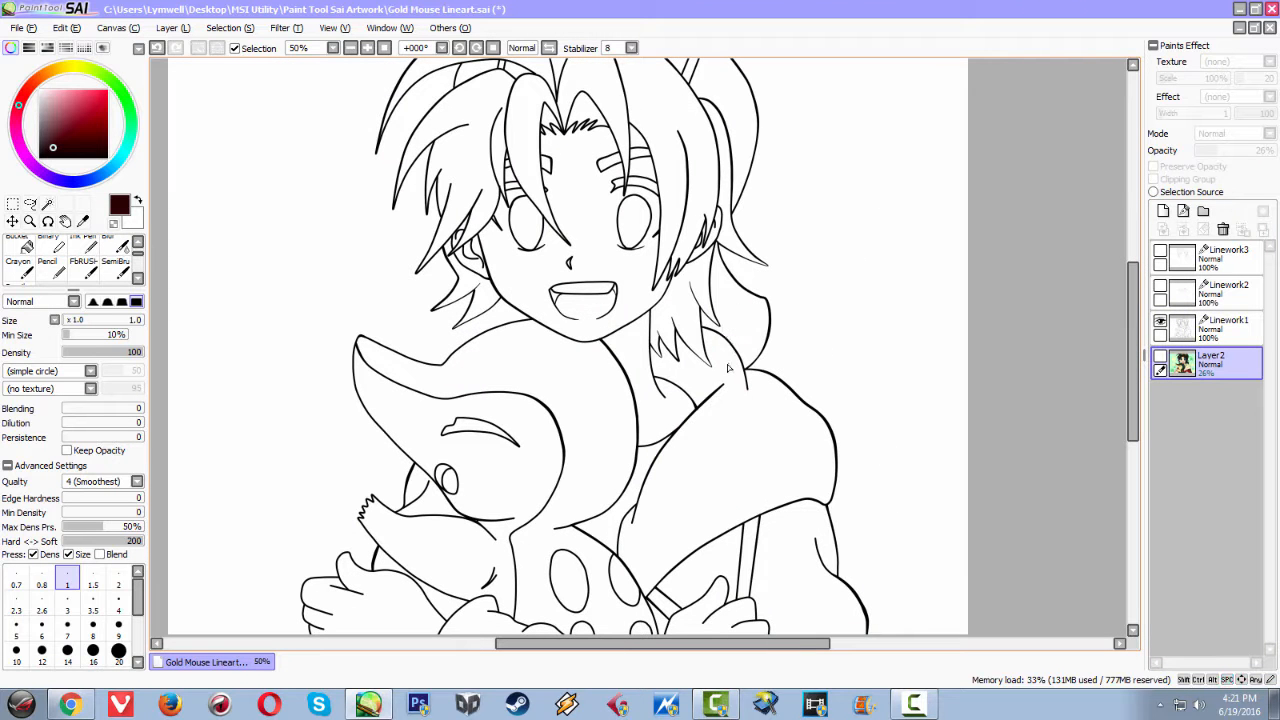
scroll(719, 368, down, 1)
scroll(719, 368, up, 1)
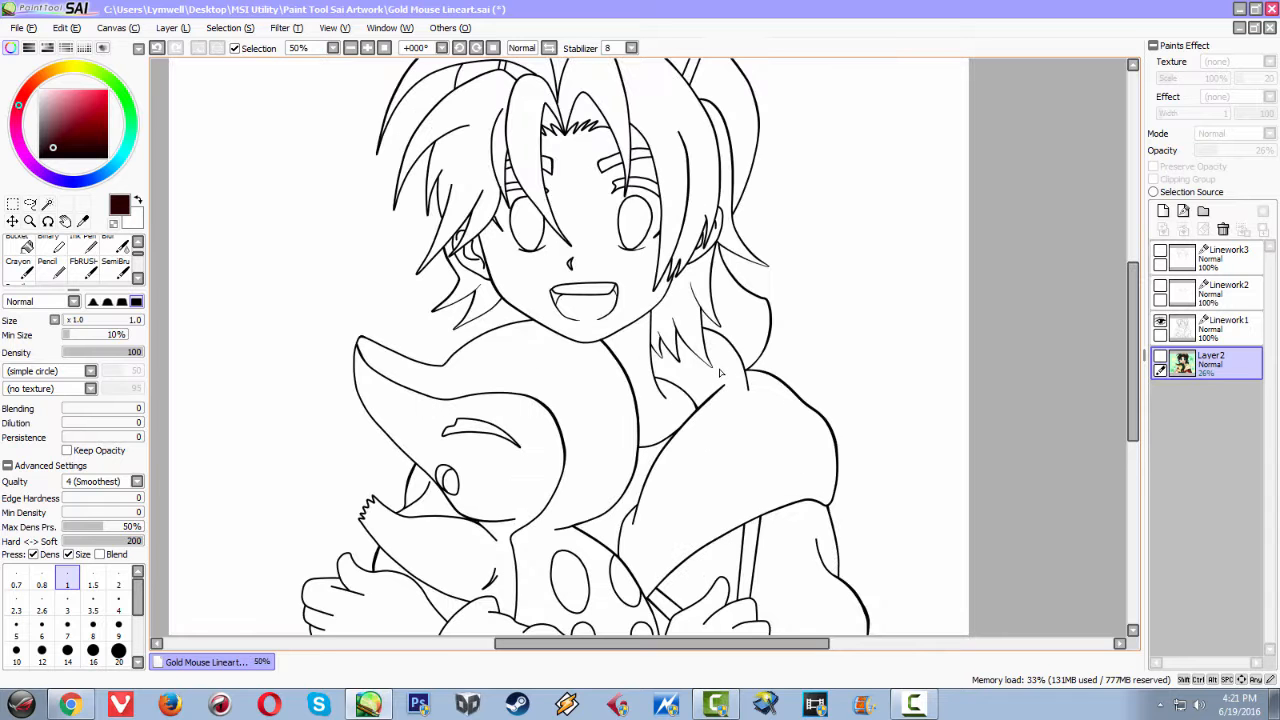
Show Linework2 and Linework3 in place of Linework1 and compare them briefly with the Layer2 reference image
click(1160, 286)
click(1160, 251)
click(1160, 321)
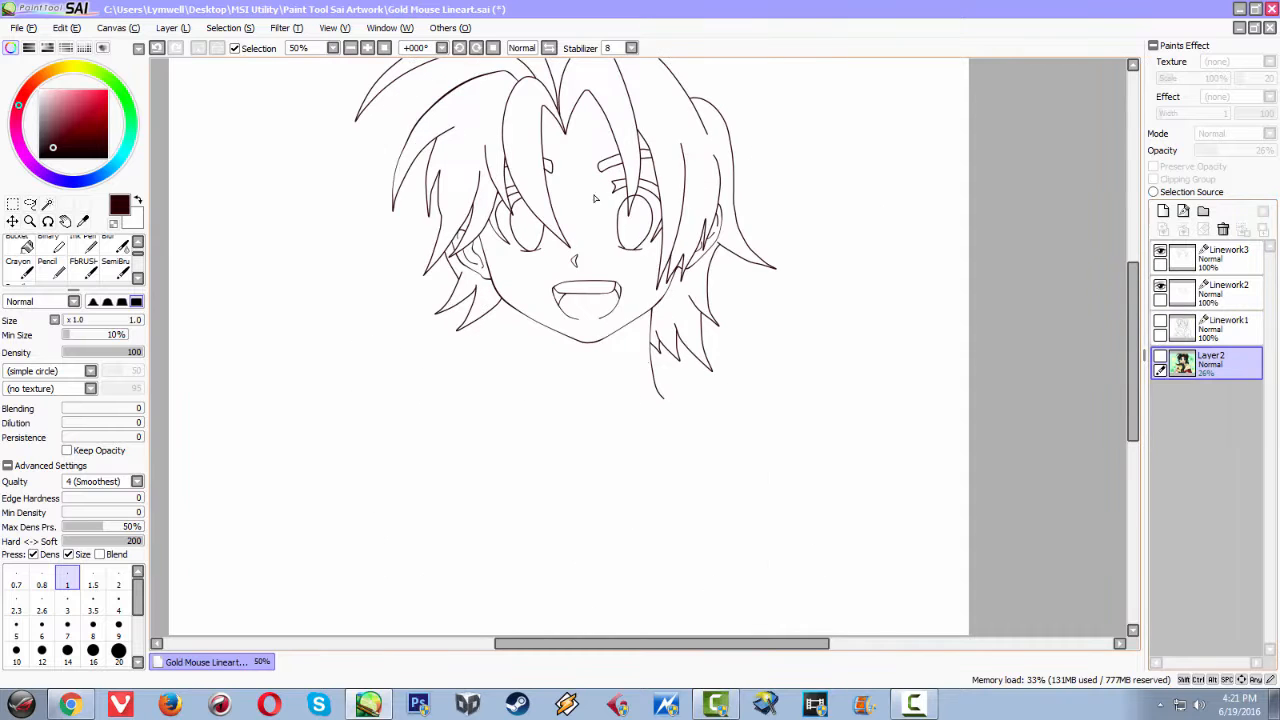
click(1160, 359)
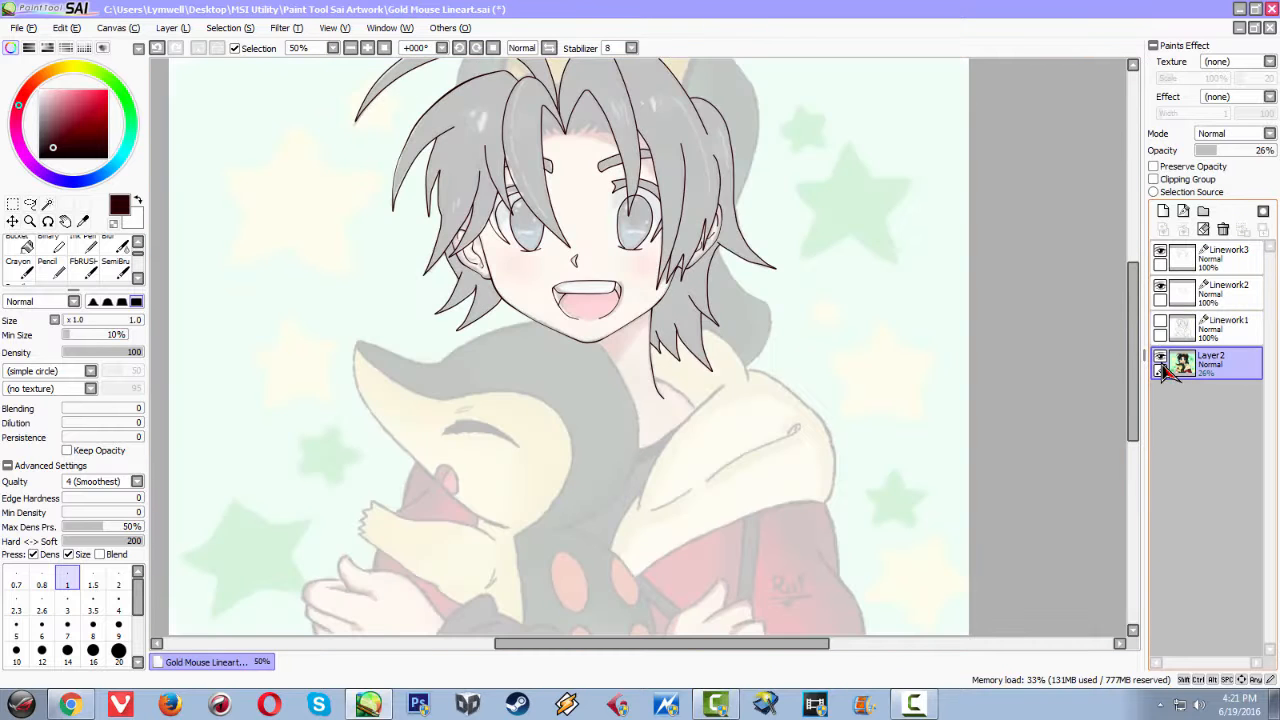
click(1161, 364)
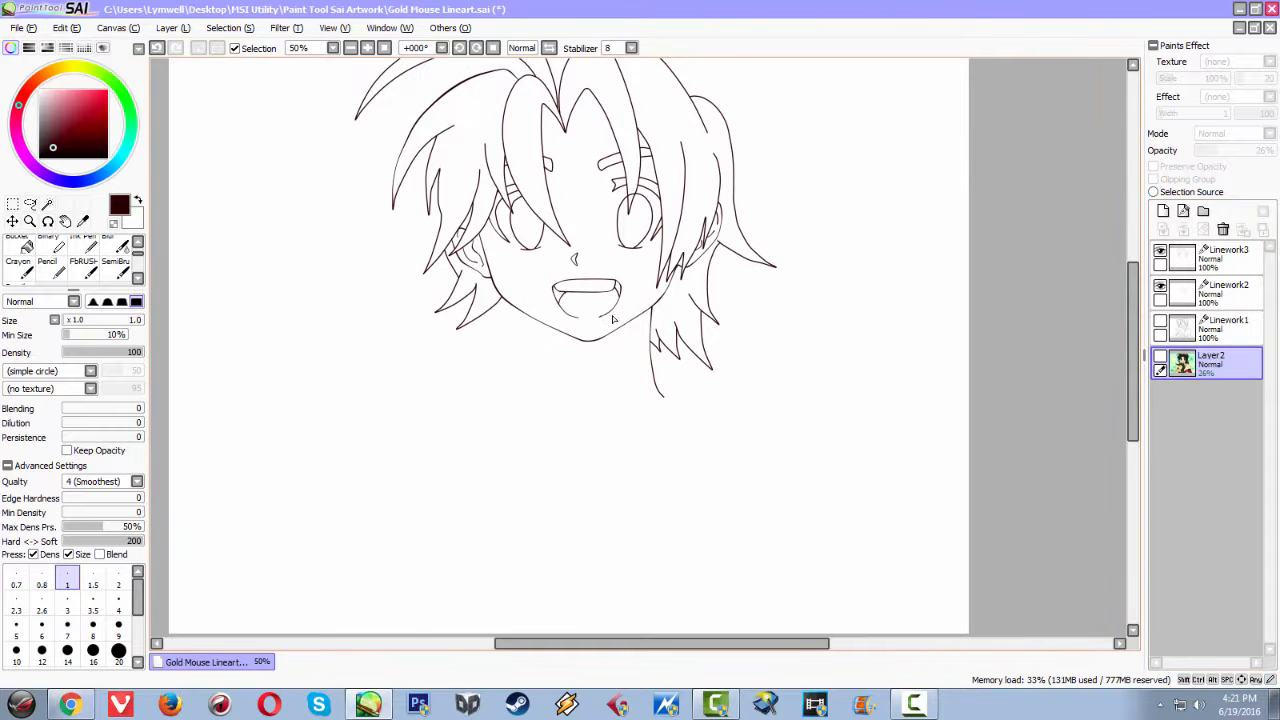
drag(582, 301, 596, 348)
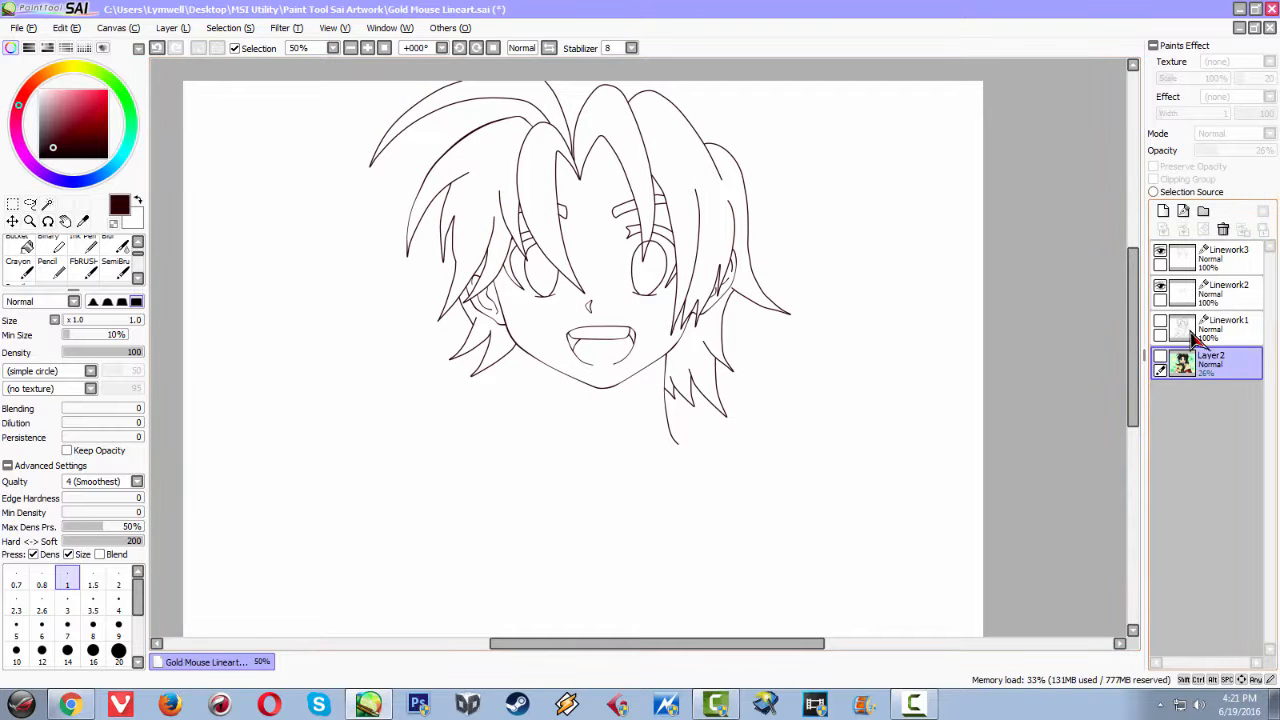
Check the face lines of Linework2 on their own, hide Linework2 and Linework3, and show Linework1
click(1161, 286)
click(1161, 286)
click(1161, 252)
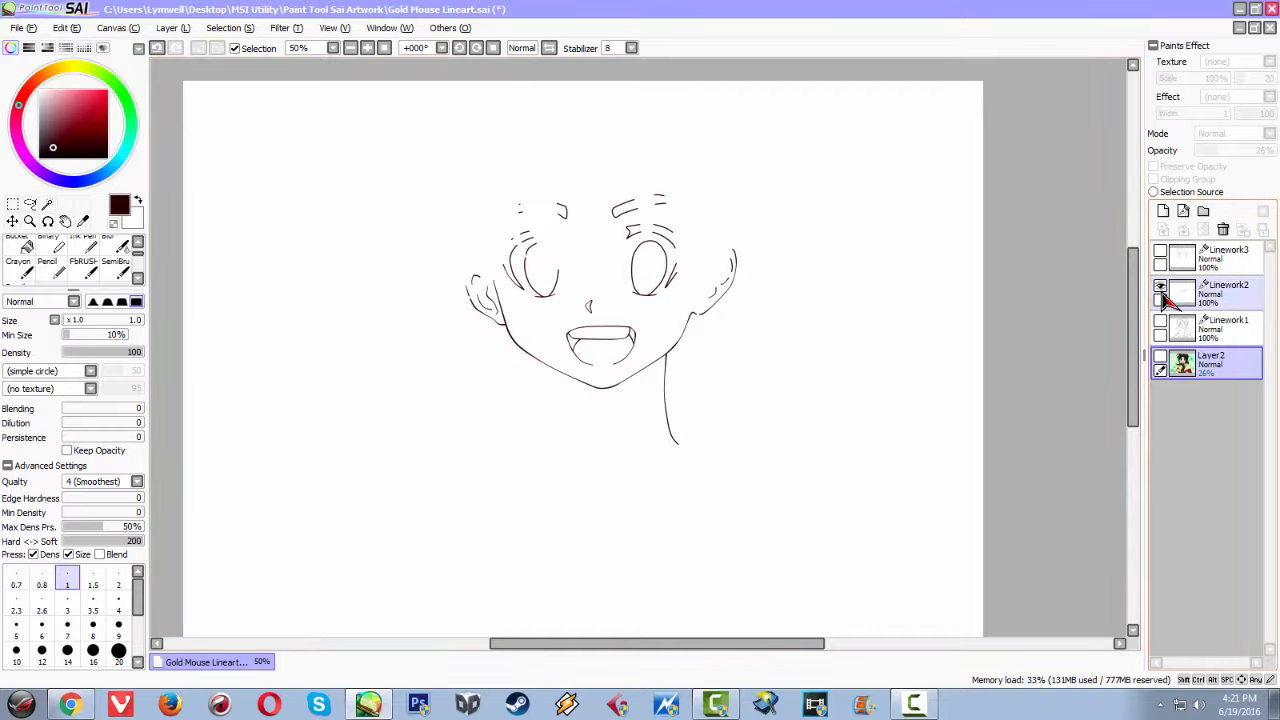
click(1161, 286)
click(1161, 321)
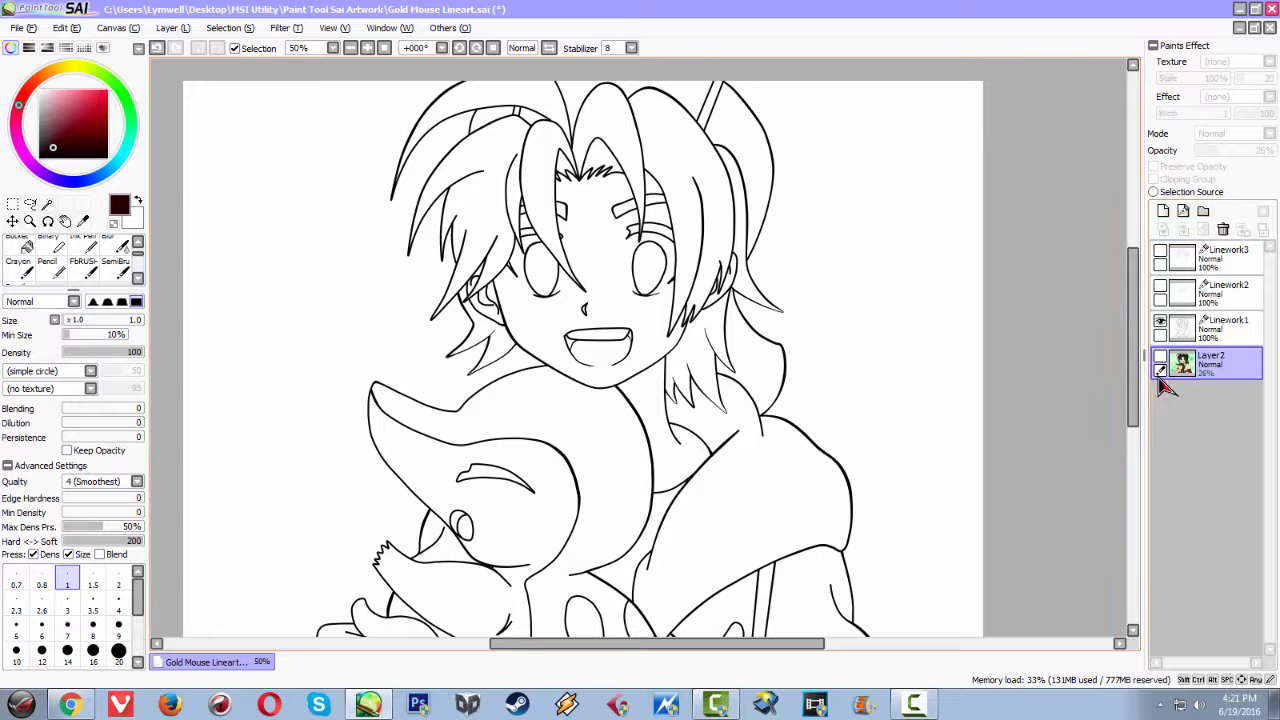
Make Linework1 the active layer, leave its name as is, and examine the control points across the lower body
double_click(1190, 332)
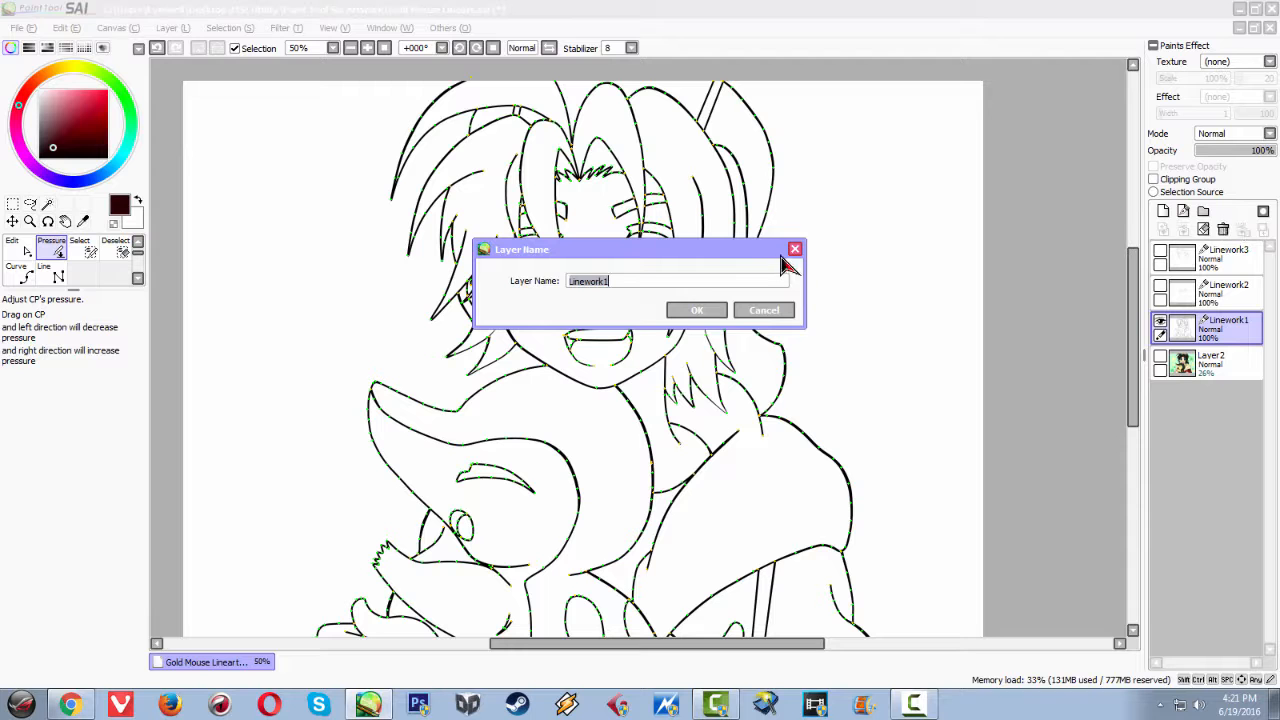
click(795, 249)
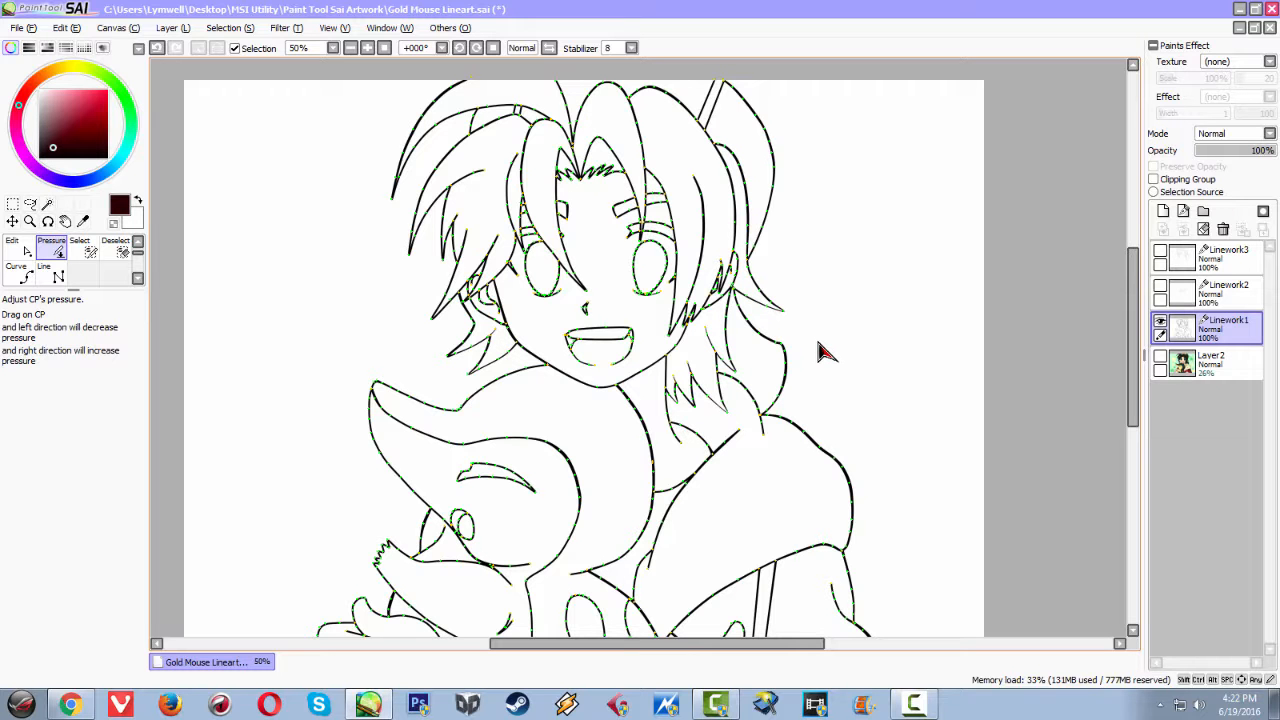
key(space)
drag(822, 362, 837, 275)
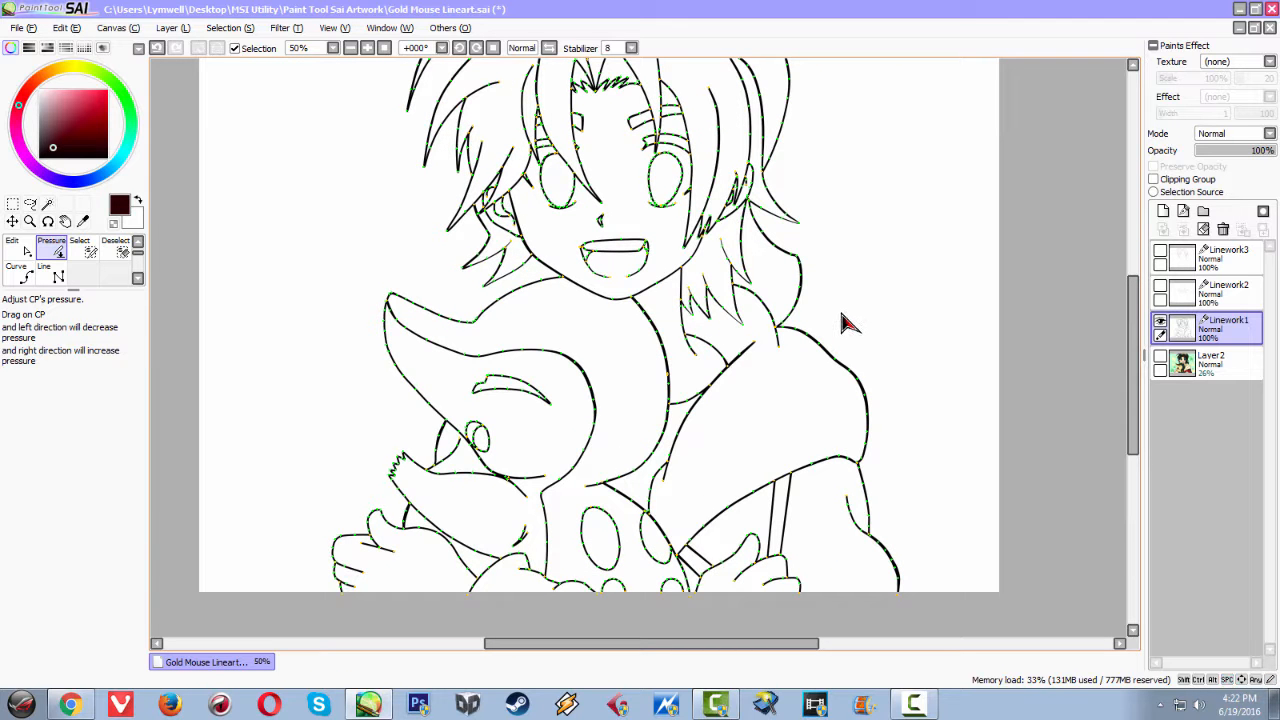
scroll(840, 325, down, 1)
scroll(840, 325, up, 1)
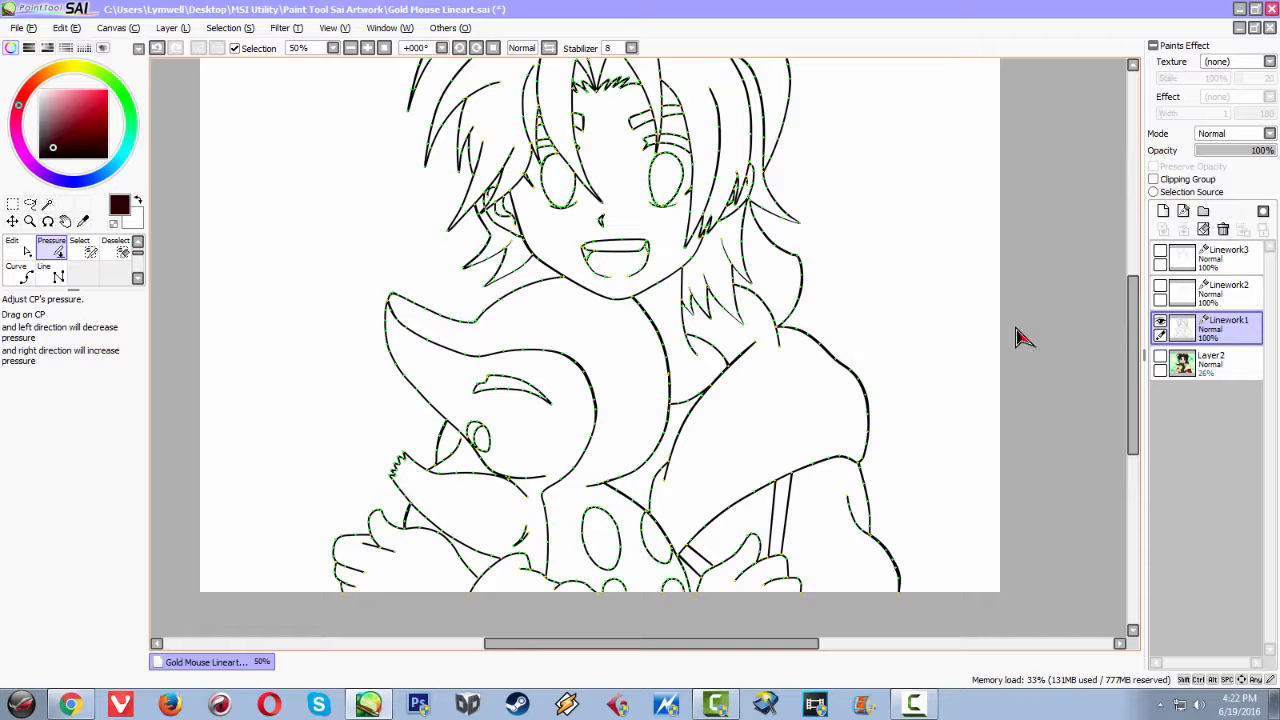
Make Layer2 active and examine the complete Linework1 lineart of the character and the creature at 50% and 75% zoom
click(1200, 365)
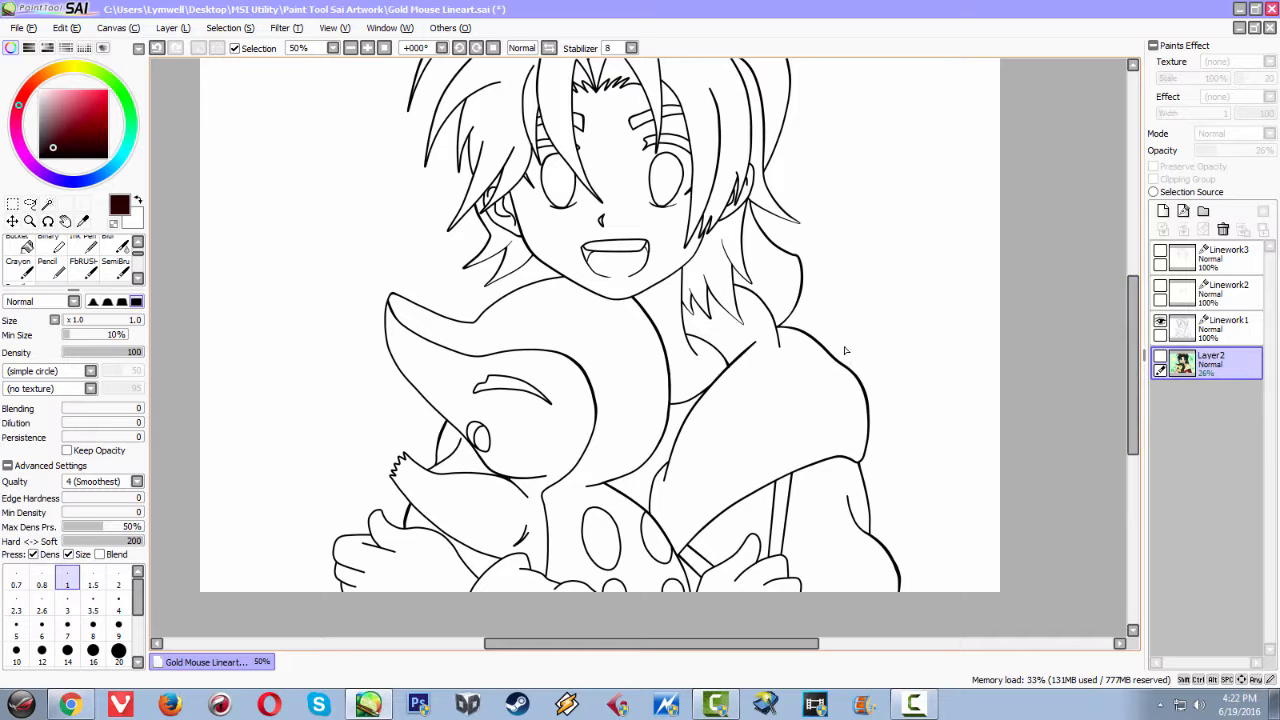
scroll(834, 346, down, 1)
scroll(813, 335, up, 2)
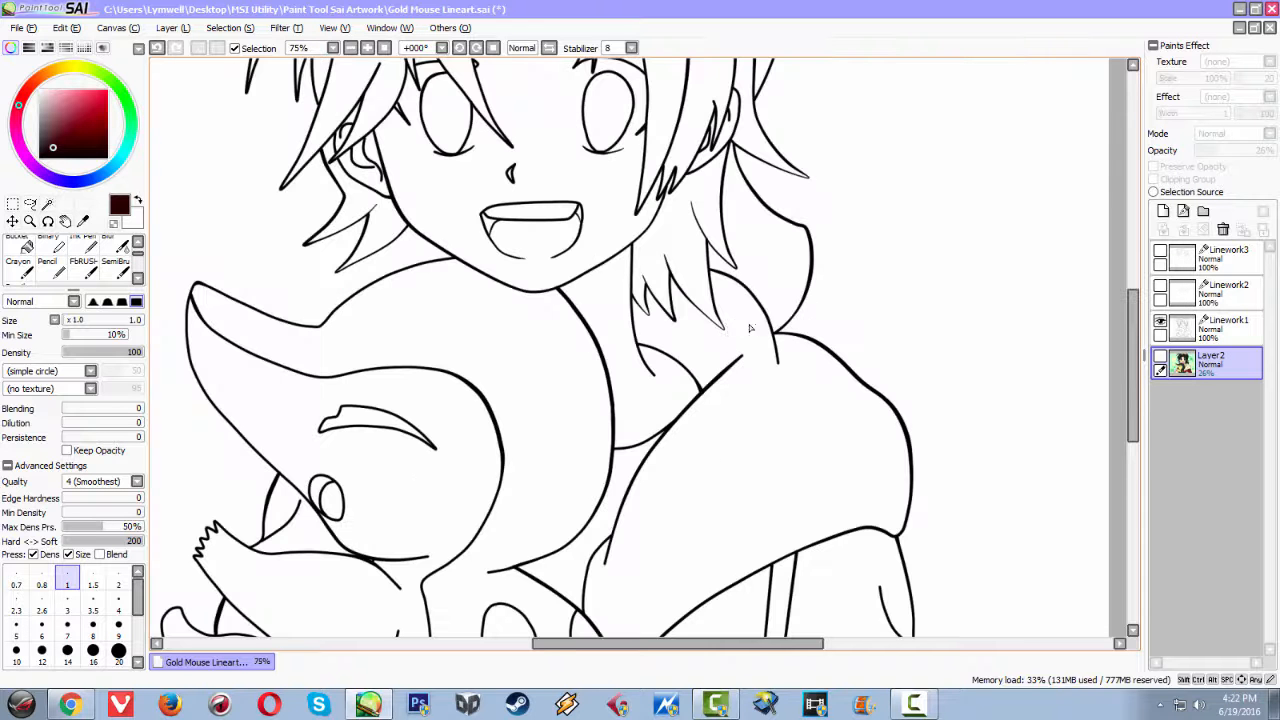
scroll(545, 370, up, 1)
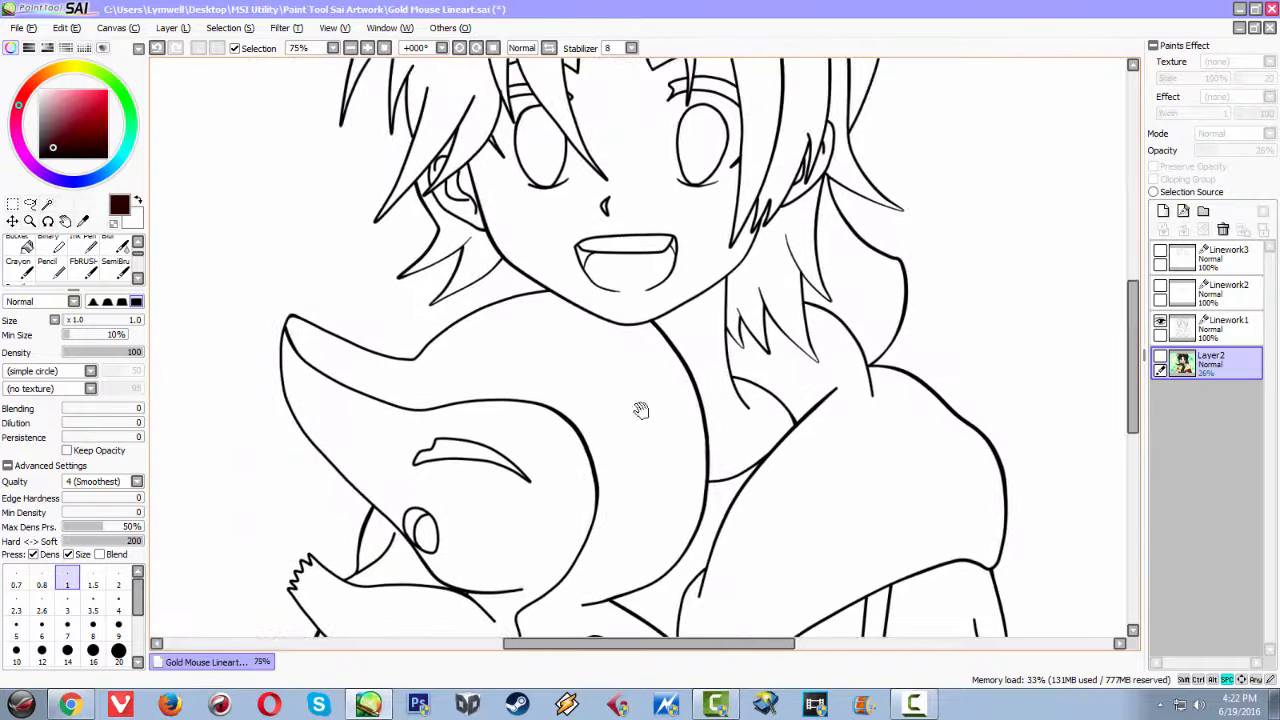
scroll(620, 390, down, 1)
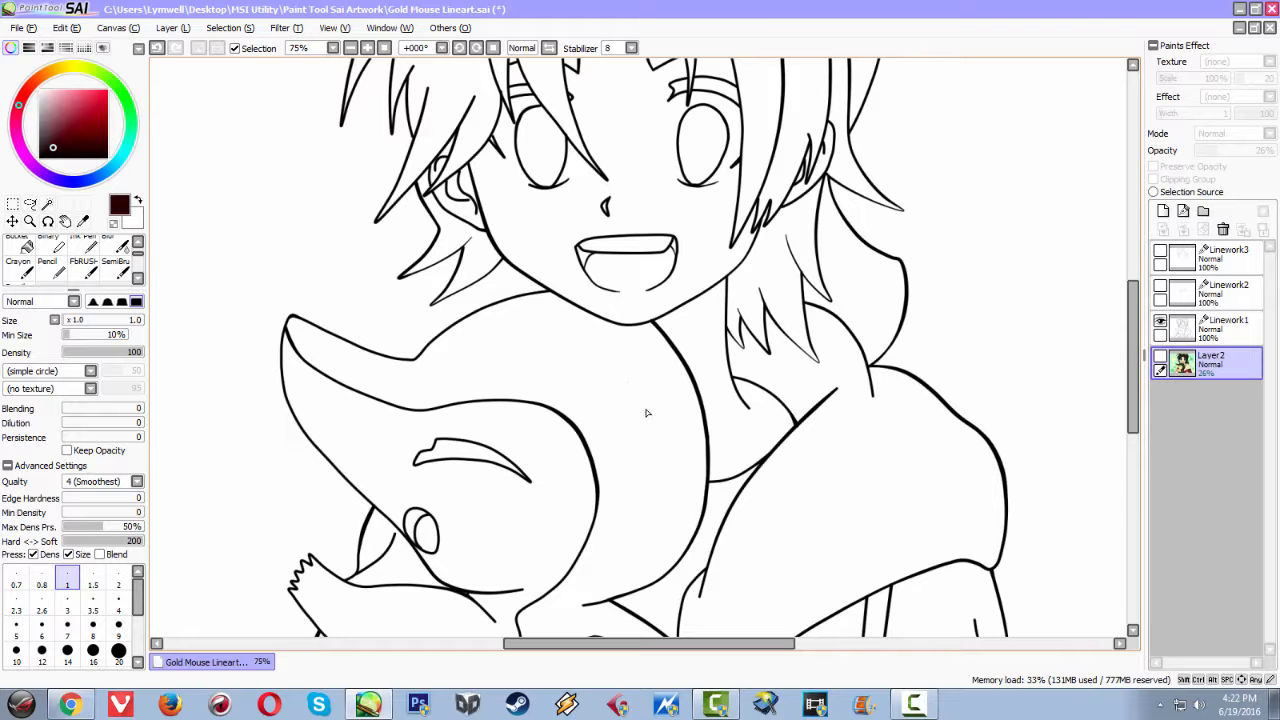
scroll(662, 432, down, 2)
scroll(663, 433, up, 2)
scroll(663, 432, up, 1)
scroll(663, 432, down, 1)
scroll(663, 434, down, 1)
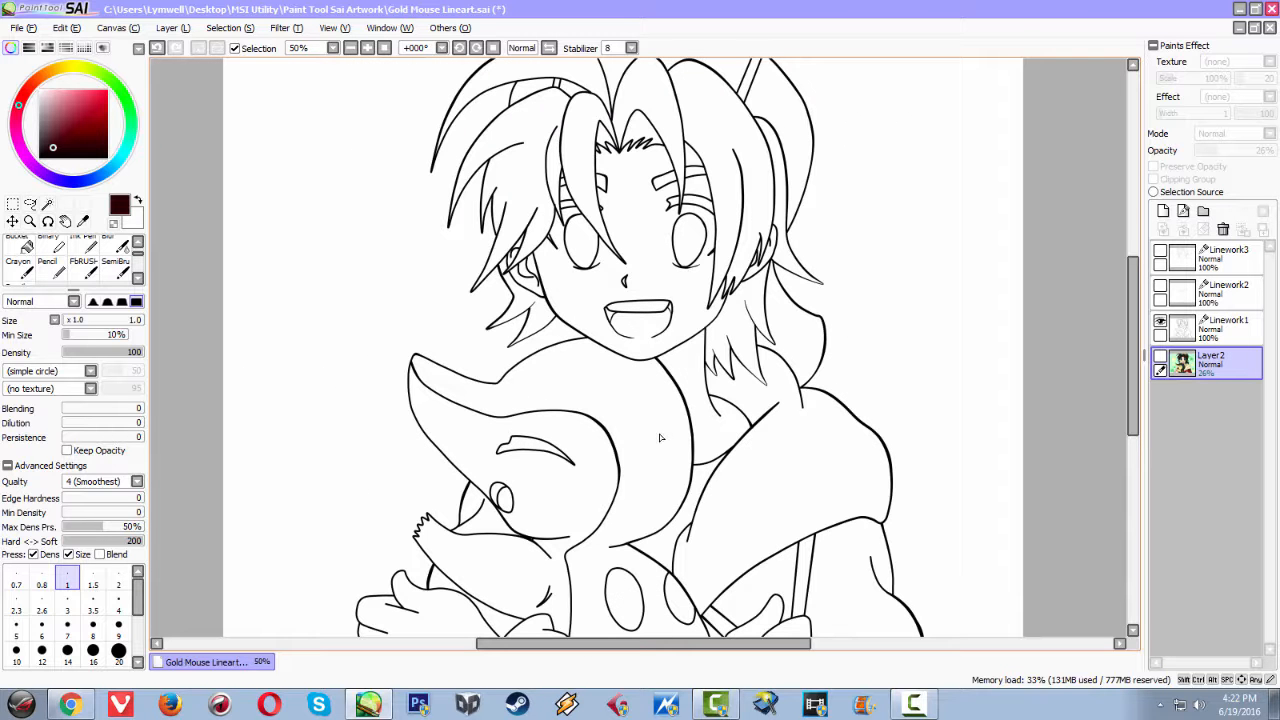
drag(681, 443, 661, 441)
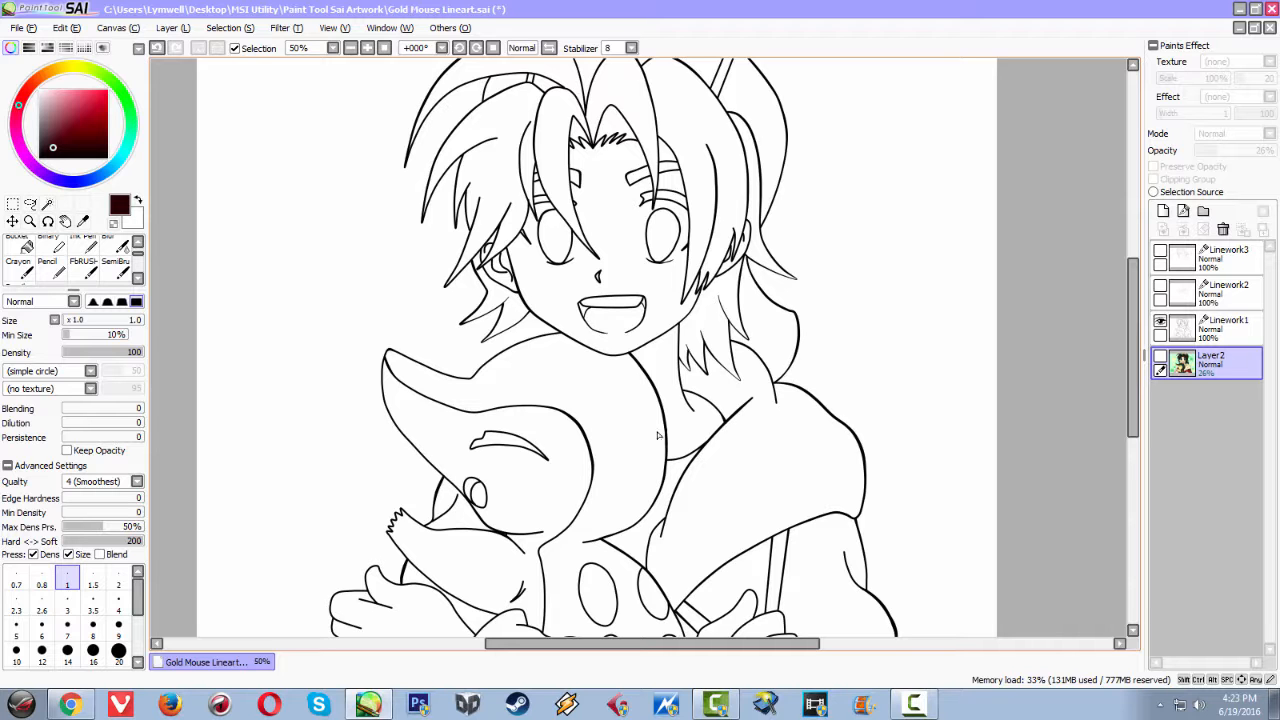
Switch to Chrome to view the RaijinDIYT channel's uploads on YouTube, and return to PaintTool SAI
click(69, 705)
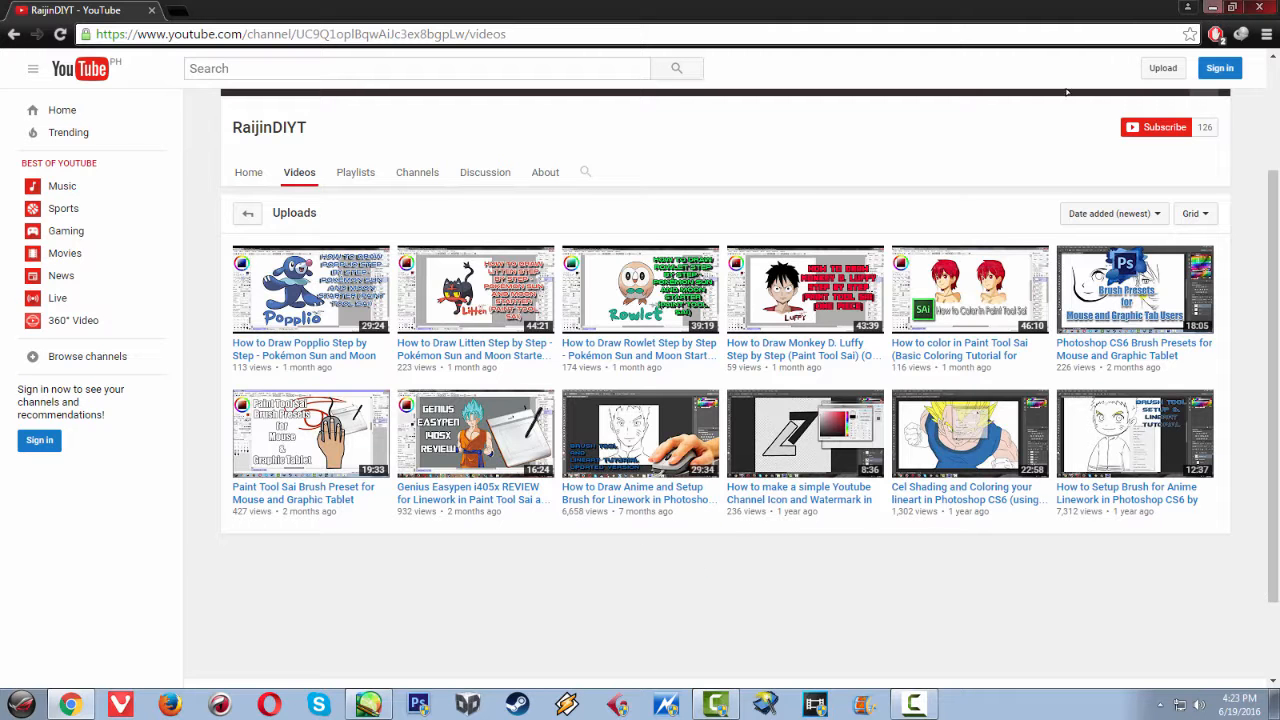
click(1212, 10)
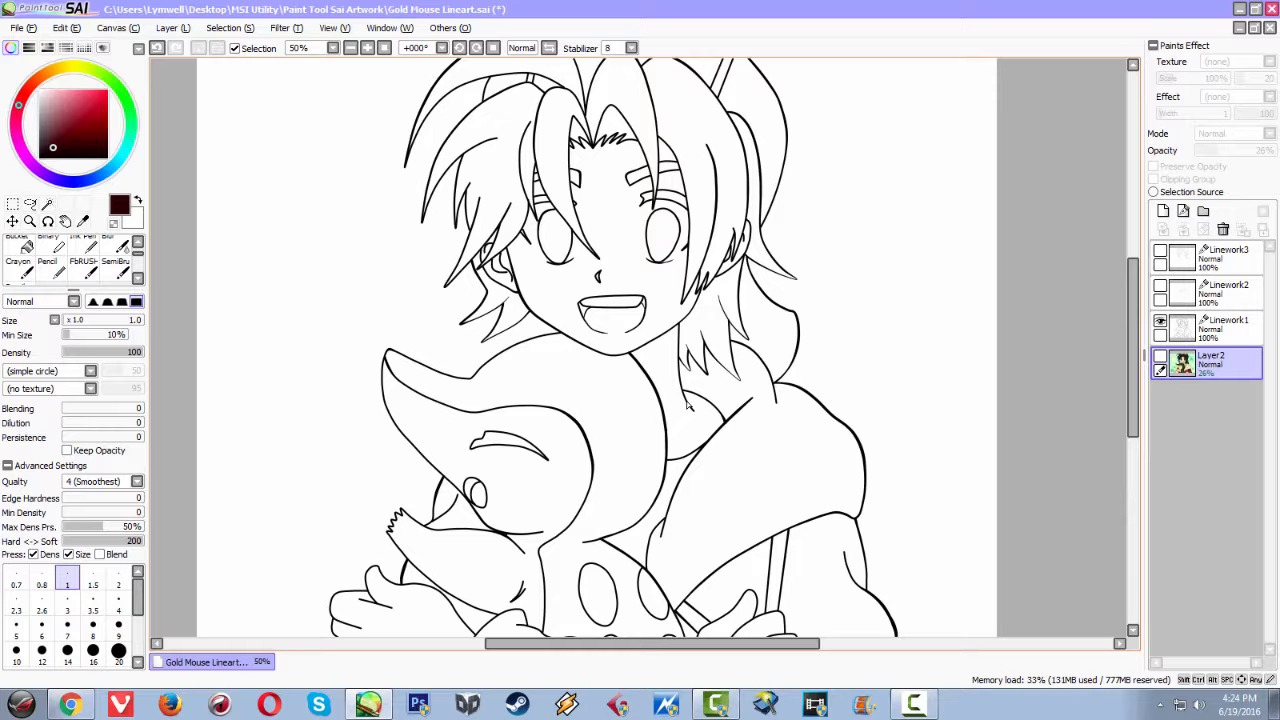
click(69, 705)
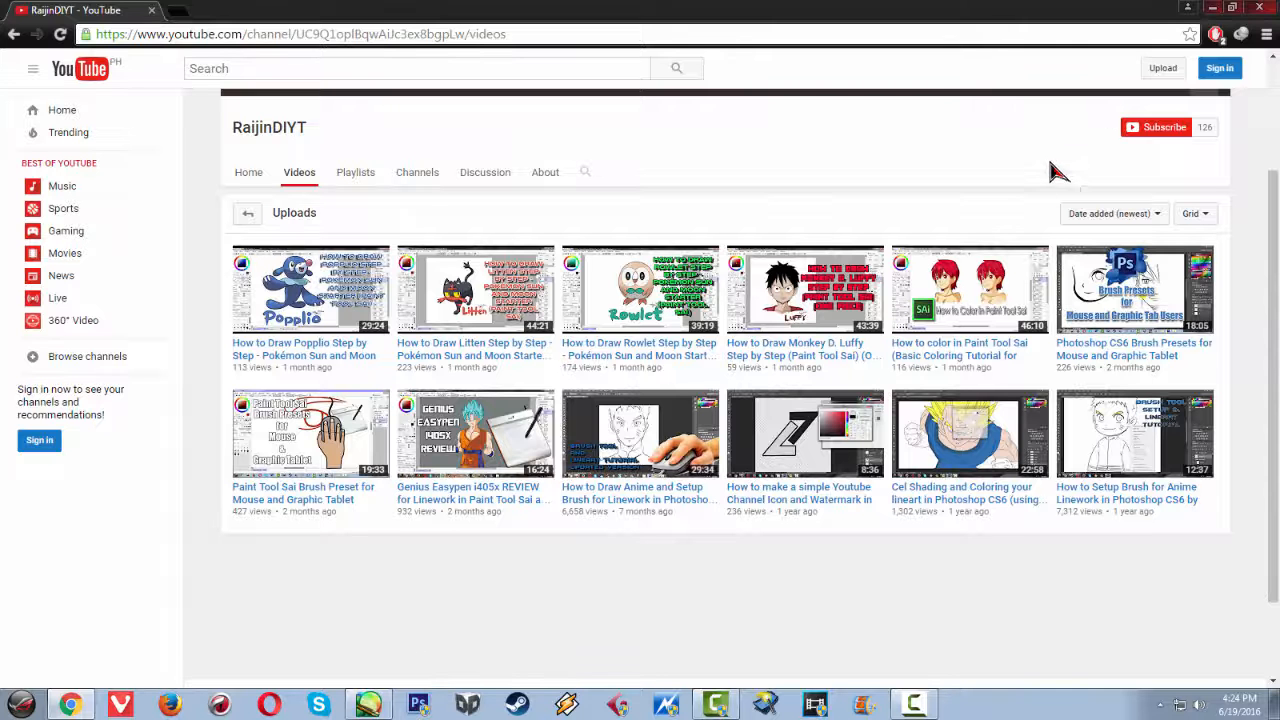
click(1212, 8)
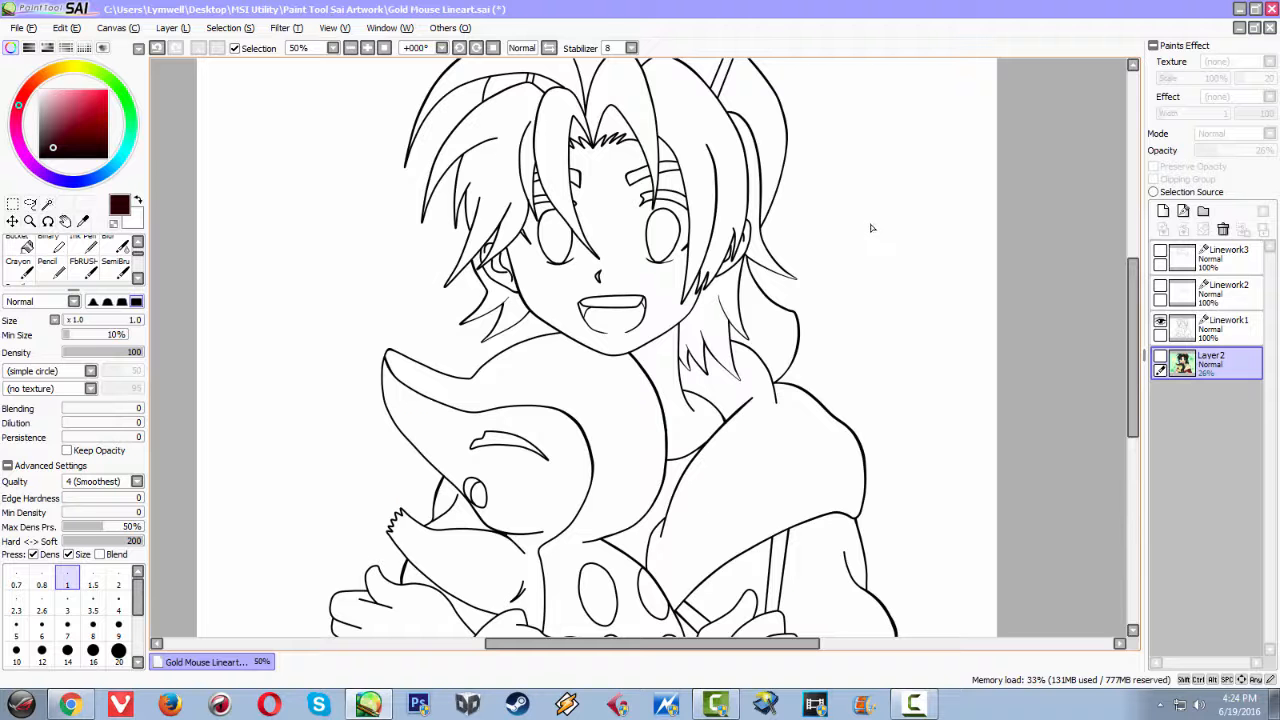